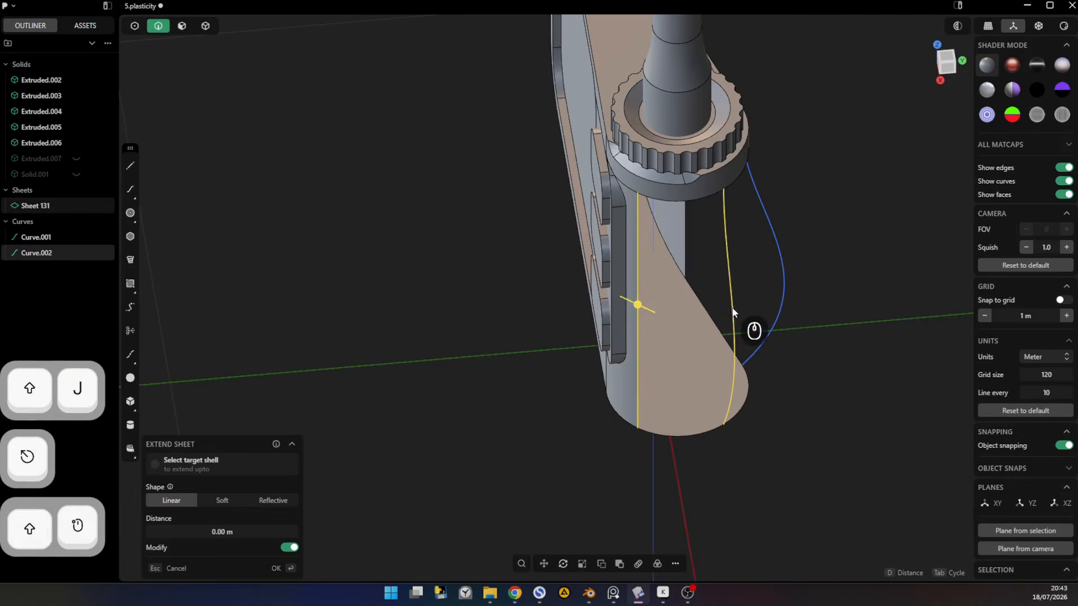
- Add the outer side curve below the knurled dial and its neighbouring edge to the selection, and loft them
shift+click(783, 312)
middle_drag(782, 312, 724, 298)
shift+click(779, 233)
shift+middle_drag(784, 252, 814, 433)
key(l)
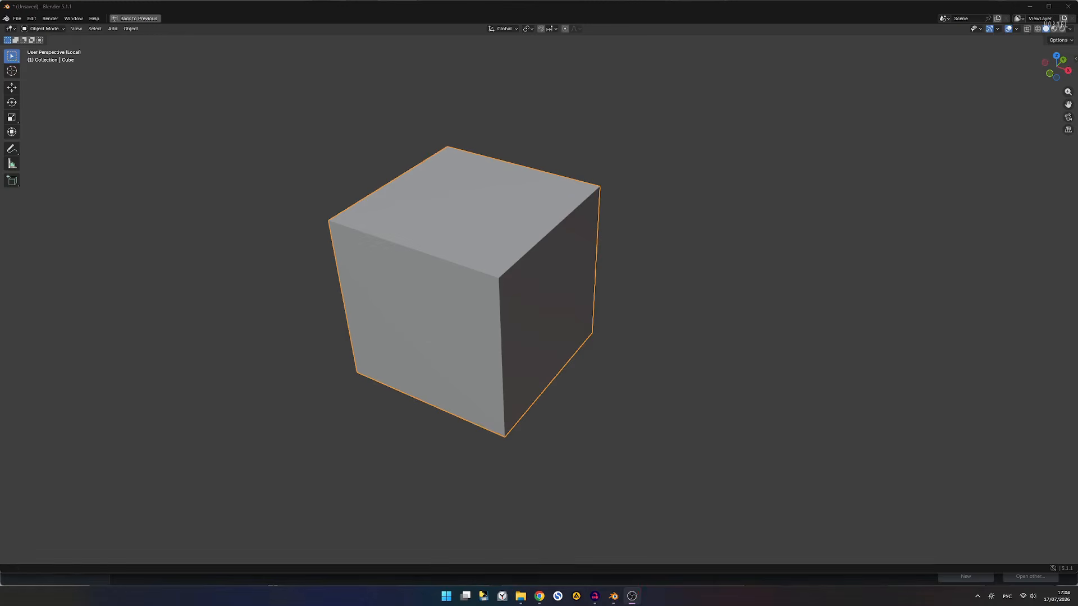
- In Blender, enter Edit Mode on the cube and enable vertex, edge and face selection together
key(Tab)
key(shift+2)
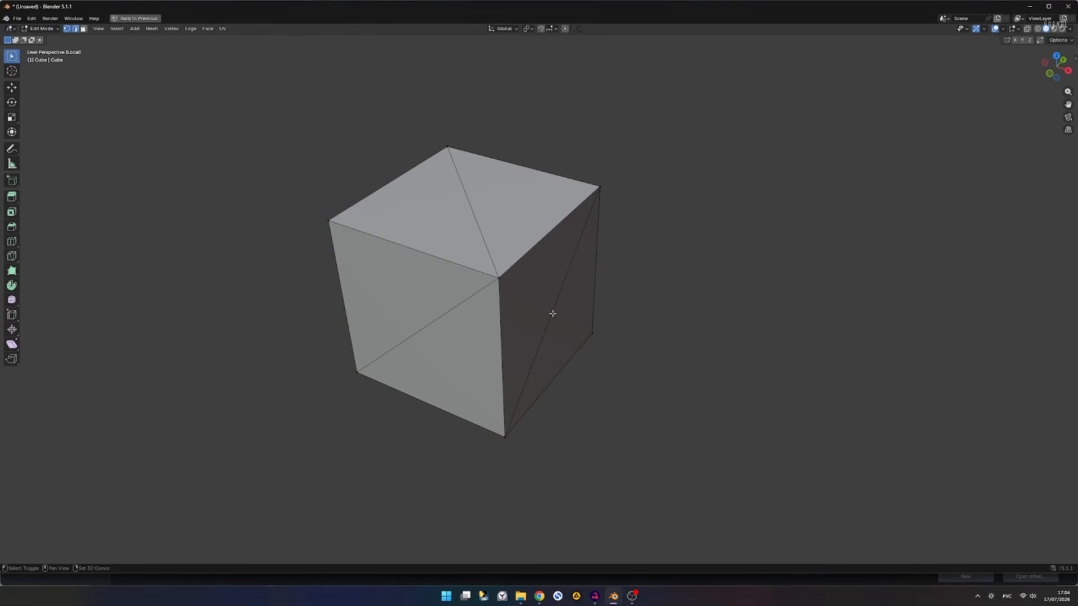
key(shift+3)
- Move the two triangles forming the cube's dark right side outward and scale them down
click(580, 319)
shift+click(524, 285)
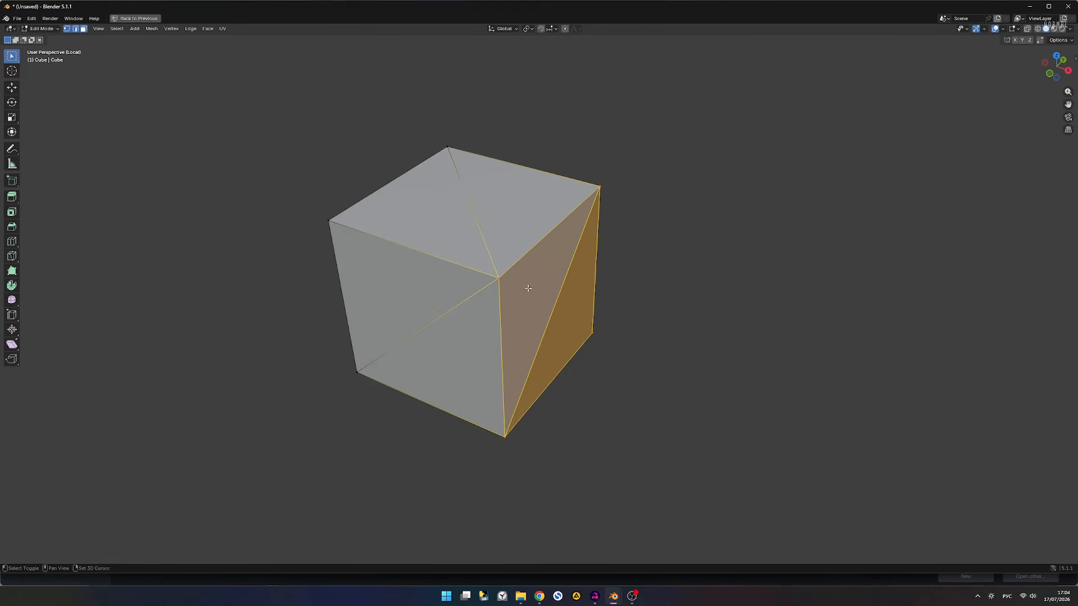
key(g)
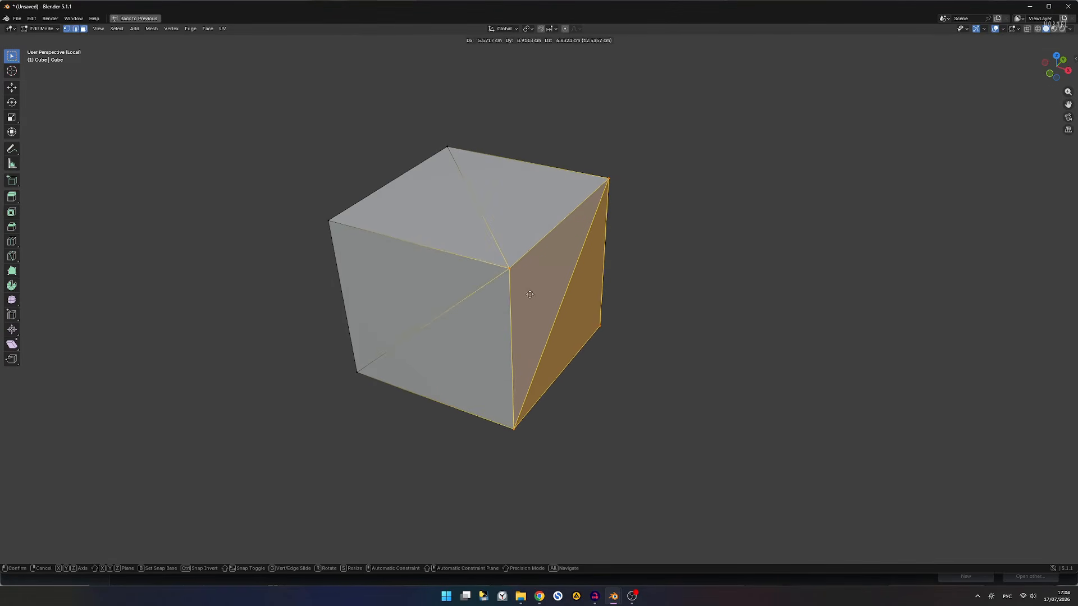
click(599, 284)
key(s)
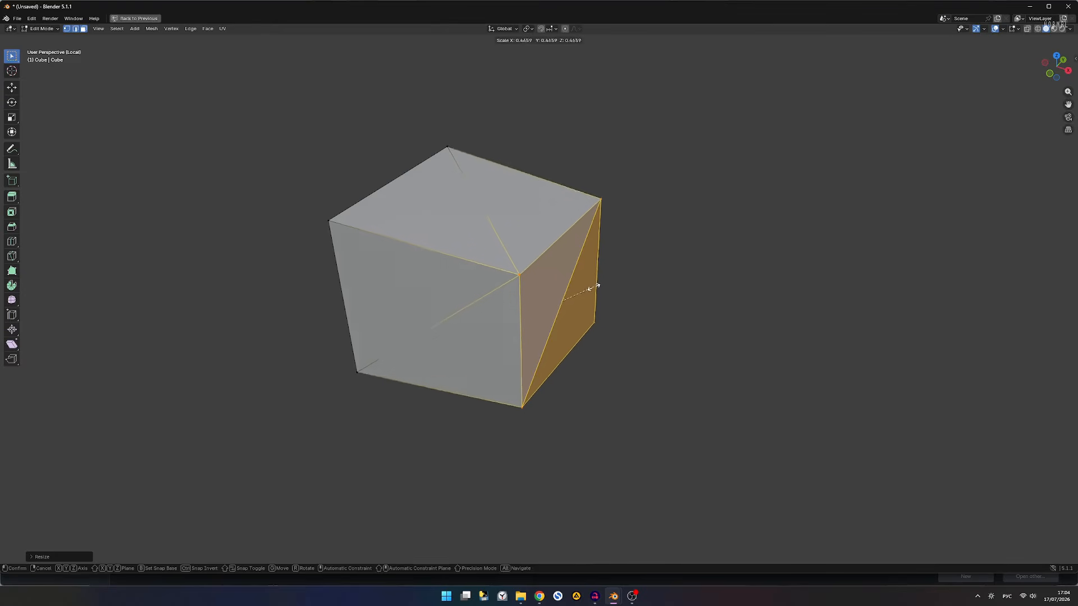
click(588, 290)
- Rotate the two triangles forming the cube's light front side counterclockwise
click(465, 294)
shift+click(501, 334)
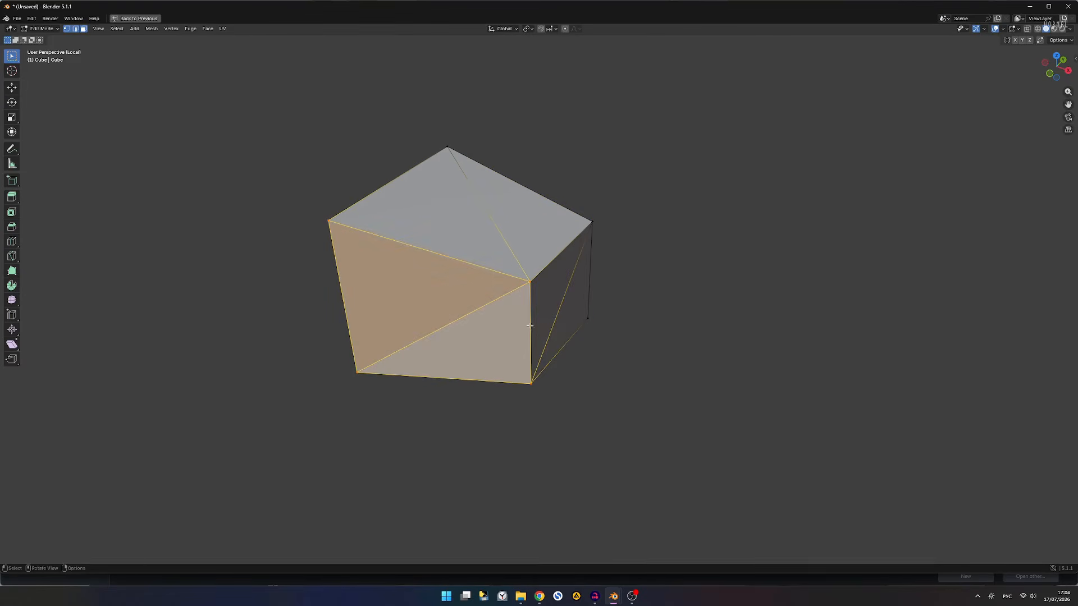
key(r)
click(562, 217)
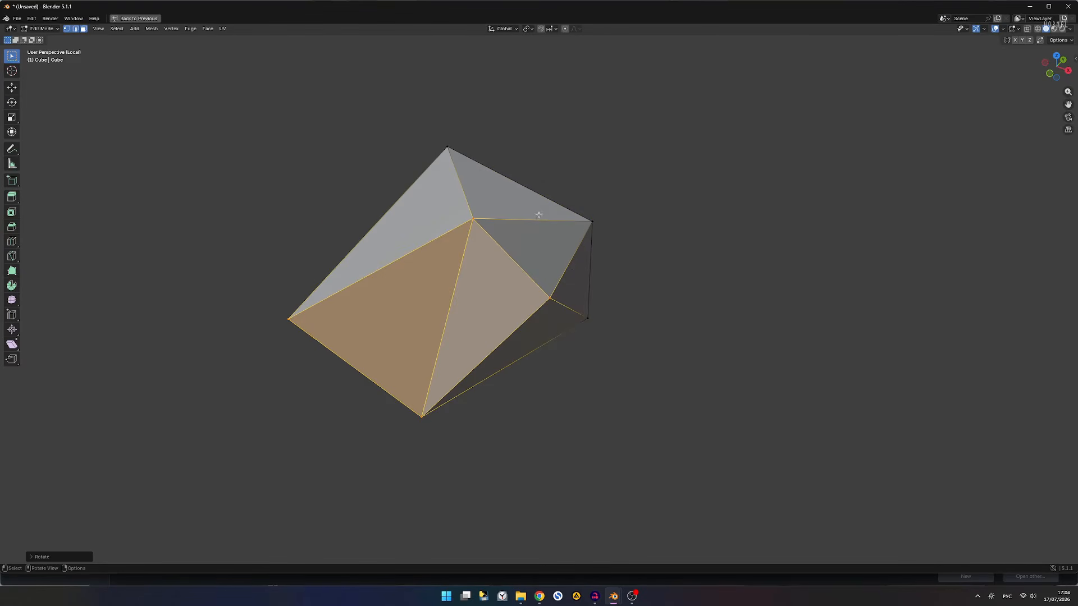
- In edge selection mode, move the mesh's upper front edge freely and rescale it
key(2)
click(538, 215)
key(g)
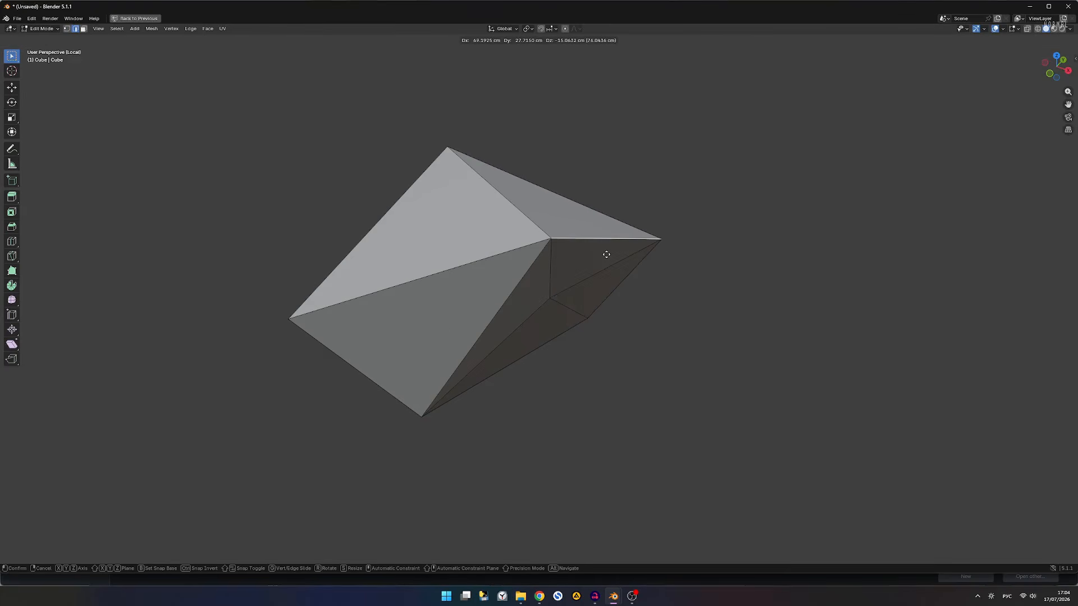
click(490, 248)
key(s)
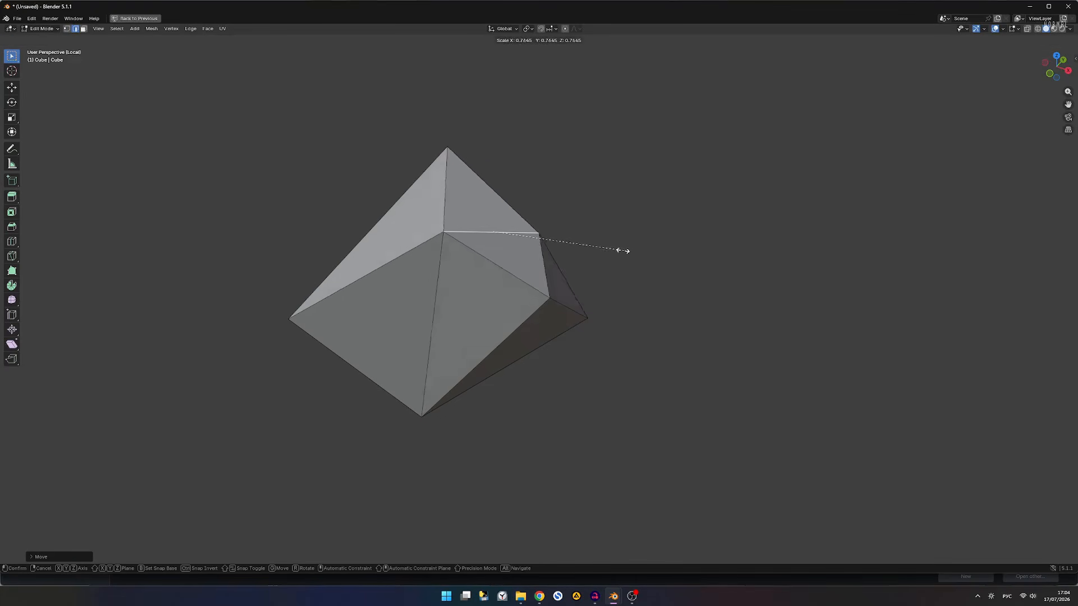
click(532, 243)
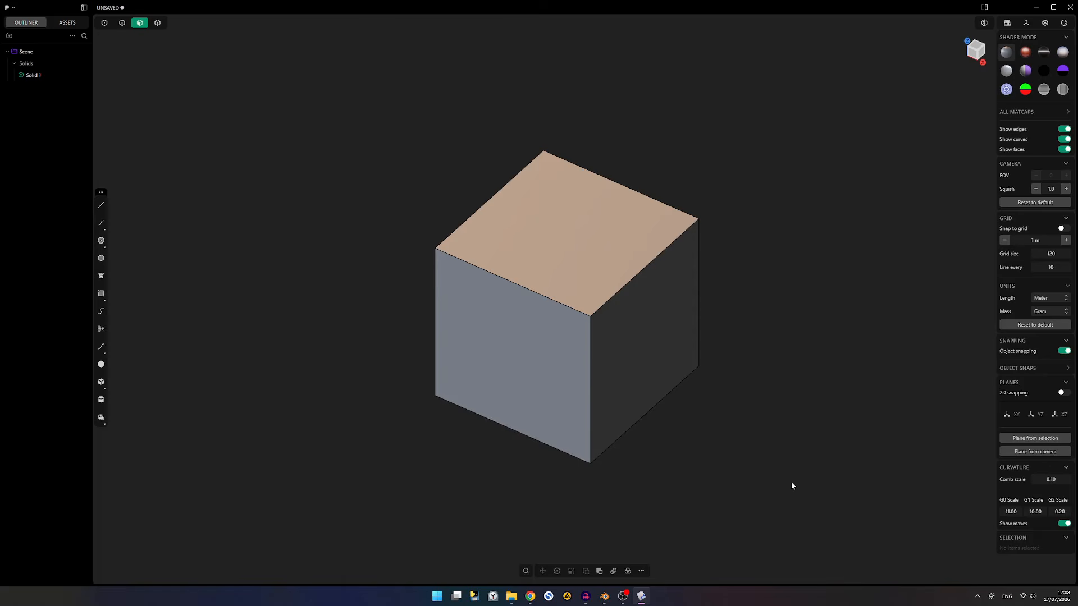
- In Plasticity, move the dark right side face of the cube in two directions with the Move tool
click(656, 366)
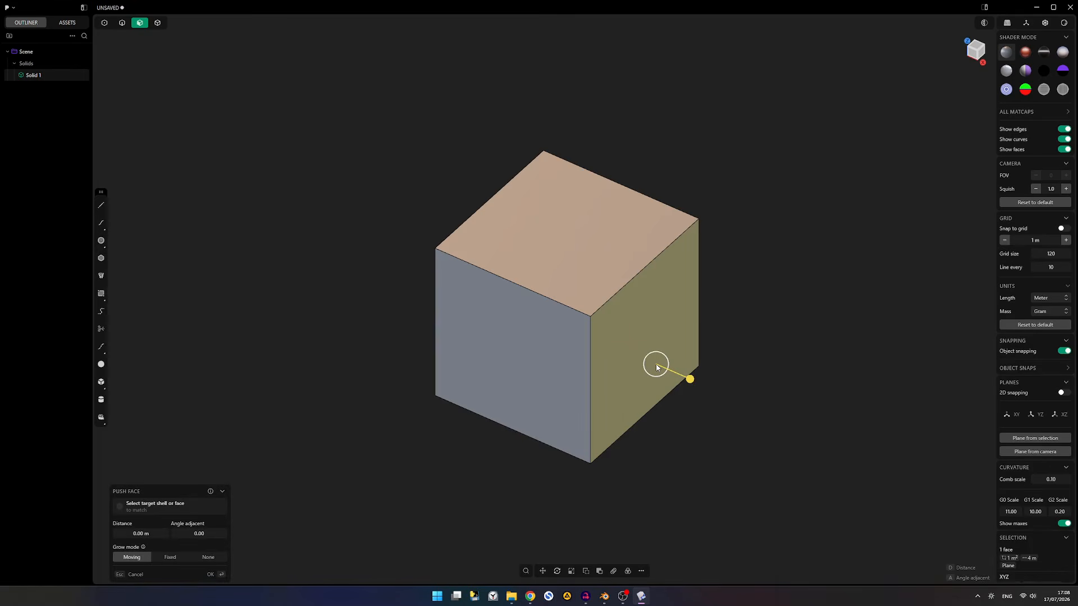
key(g)
drag(678, 357, 634, 359)
drag(637, 313, 619, 366)
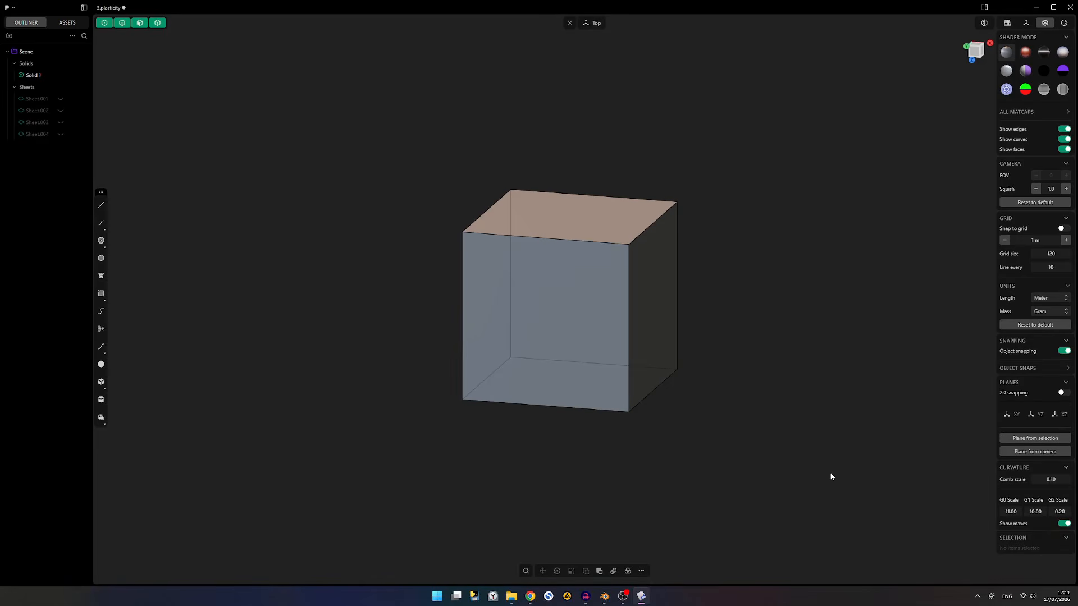
- Unhide the four hidden sheets and hide the cube solid
key(alt+h)
click(621, 351)
key(h)
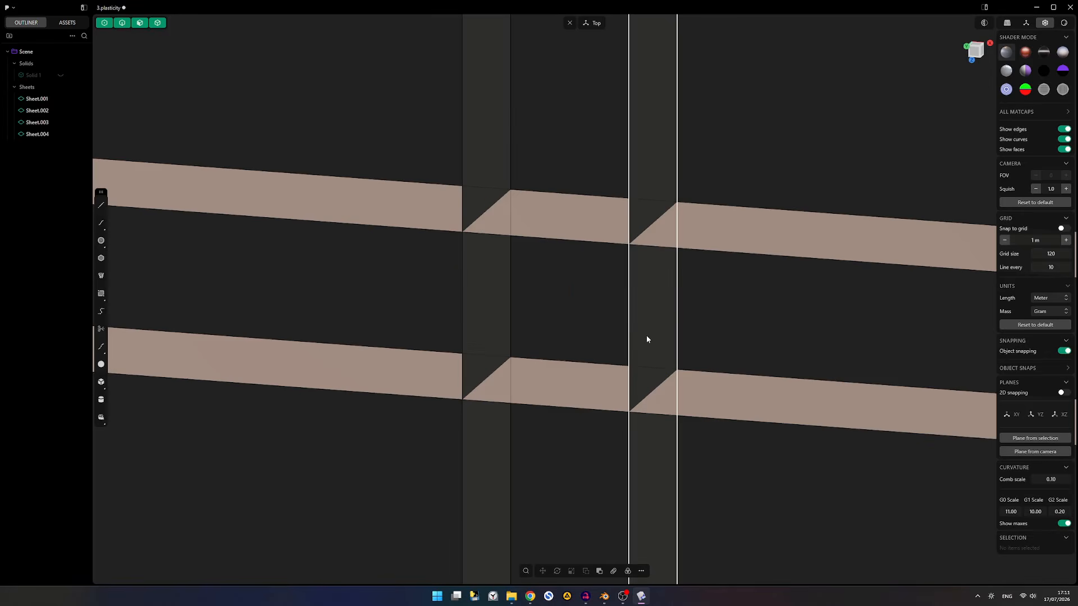
- Move Sheet.002 along its Z axis and along its X axis
click(647, 339)
key(g)
mouse_move(685, 298)
mouse_down()
mouse_move(784, 327)
mouse_move(651, 310)
mouse_move(815, 334)
mouse_move(668, 303)
mouse_up()
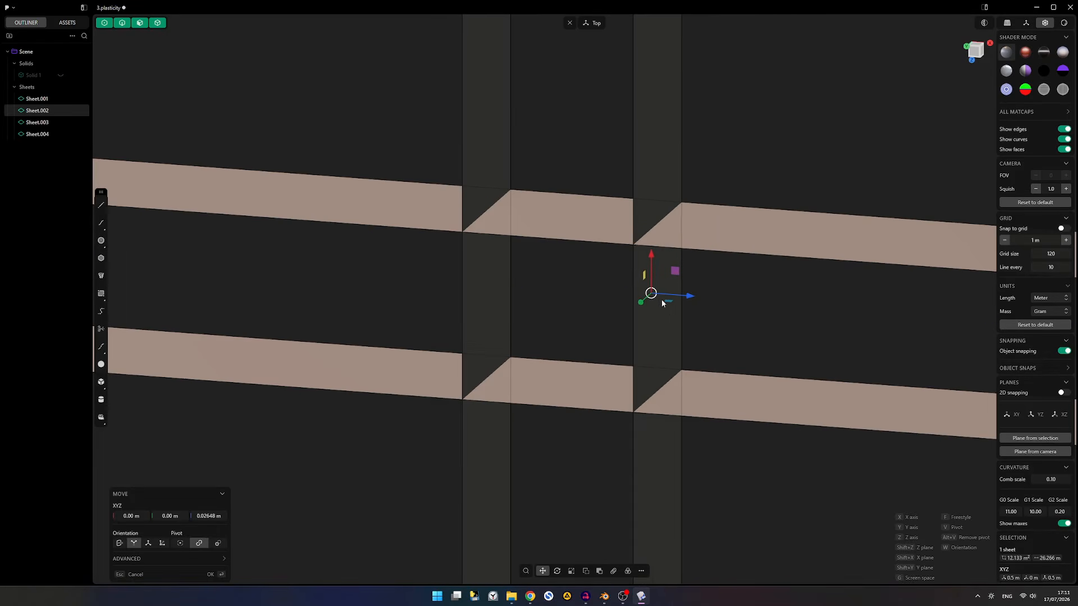
drag(650, 255, 674, 368)
right_click(706, 356)
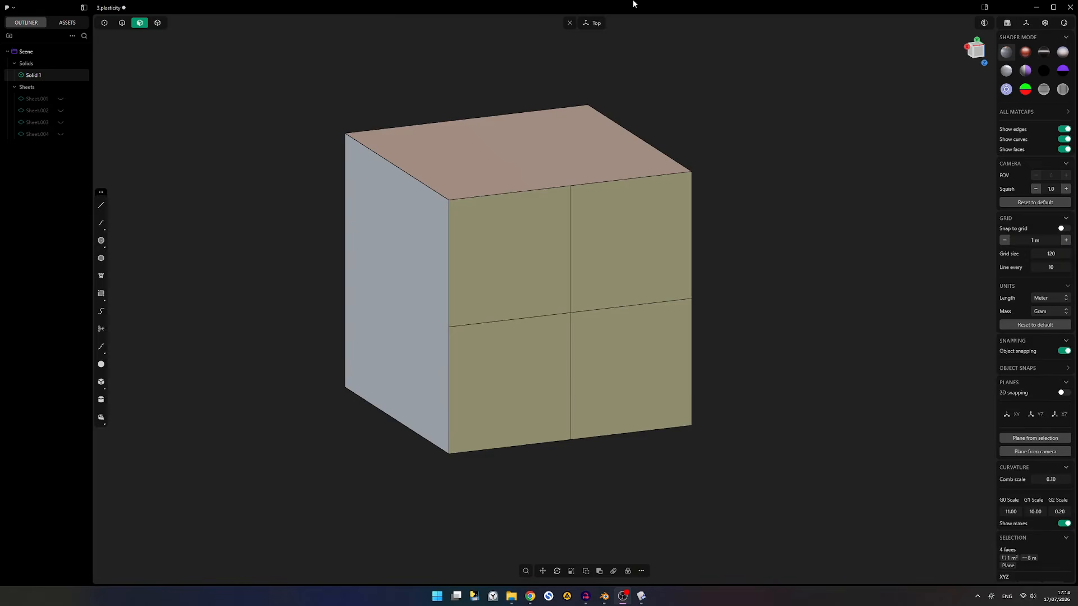
- Move the four selected quarter faces on the box's front side along the Y axis
click(633, 3)
key(g)
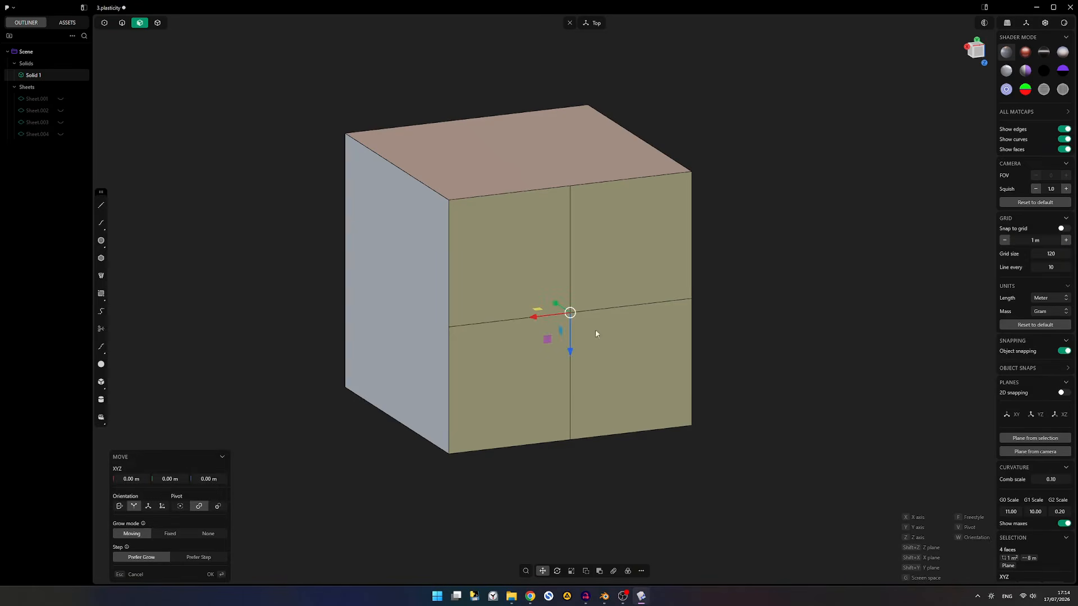
mouse_move(552, 298)
mouse_down()
mouse_move(549, 340)
mouse_move(508, 300)
mouse_move(555, 381)
mouse_move(547, 274)
mouse_move(531, 404)
mouse_up()
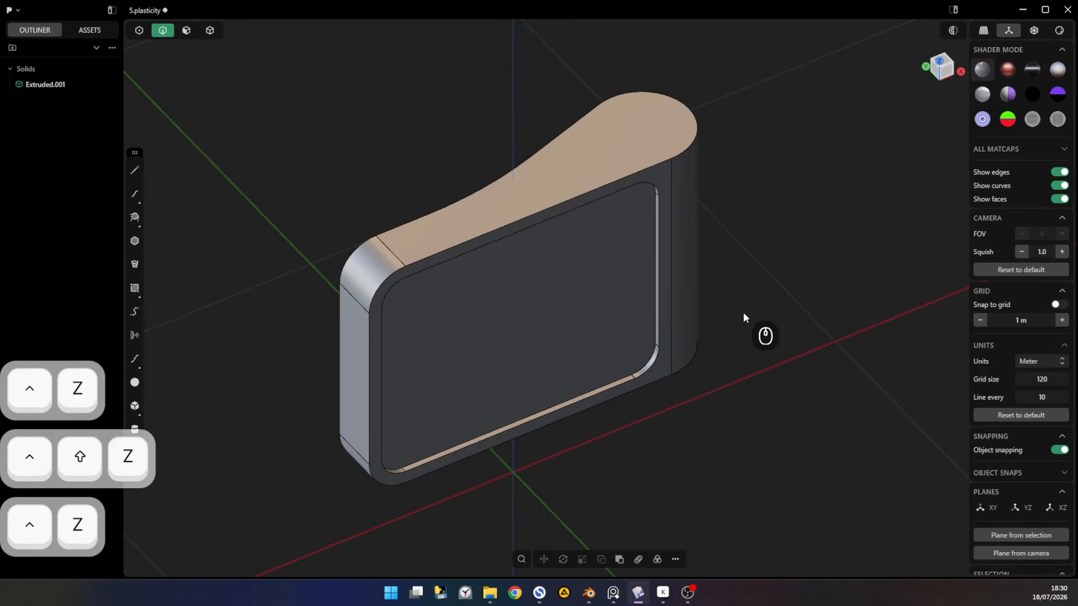
- Push the right inner wall of the body's recess inward by about 0.13 m
key(3)
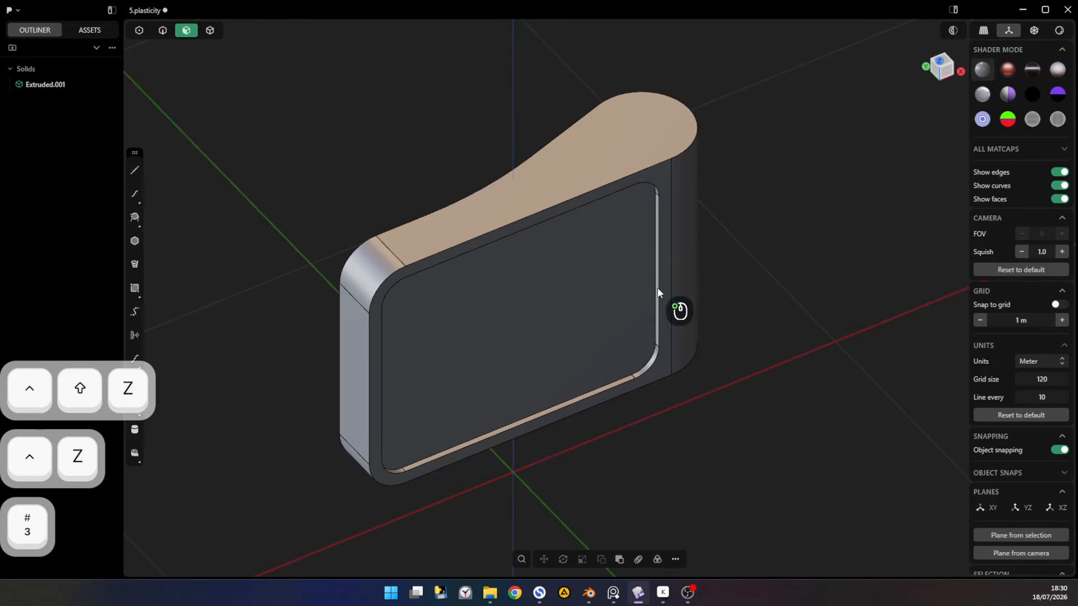
click(622, 305)
middle_drag(607, 334, 568, 315)
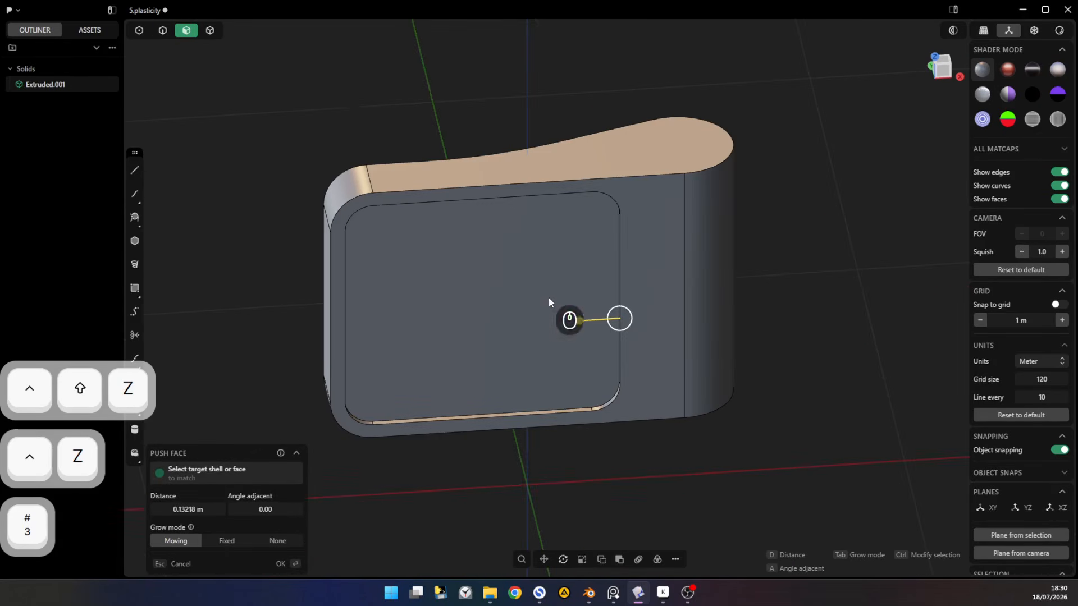
- Draw a small corner rectangle to the right of the recess near the body's upper edge
click(136, 289)
click(635, 199)
click(714, 238)
middle_drag(714, 238, 786, 291)
- Extrude the rectangle outward into a small separate block and delete the rectangle curve
key(3)
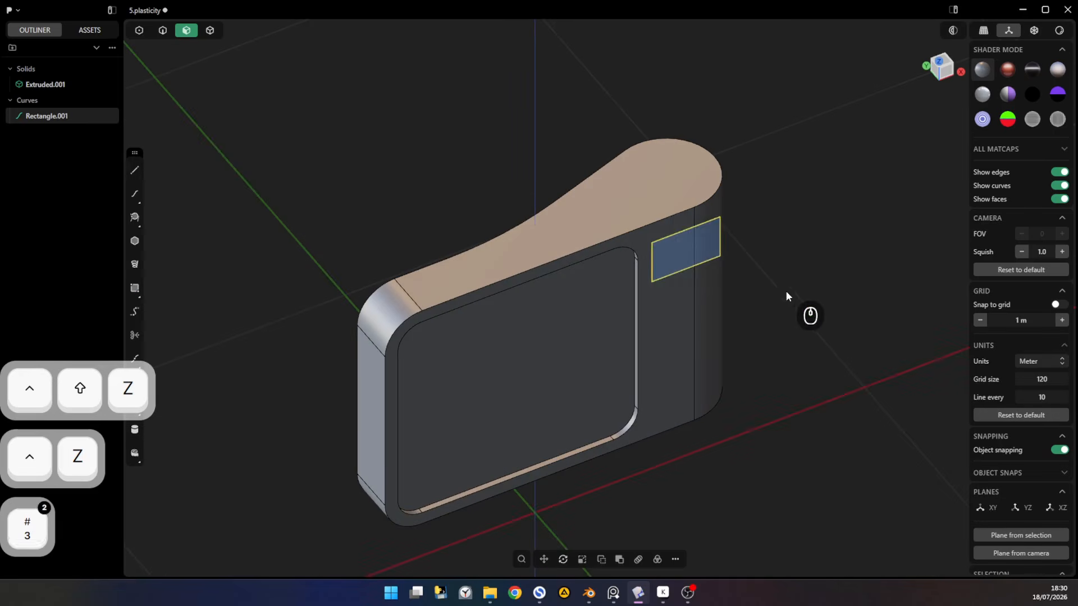
click(678, 221)
drag(678, 221, 686, 233)
click(784, 236)
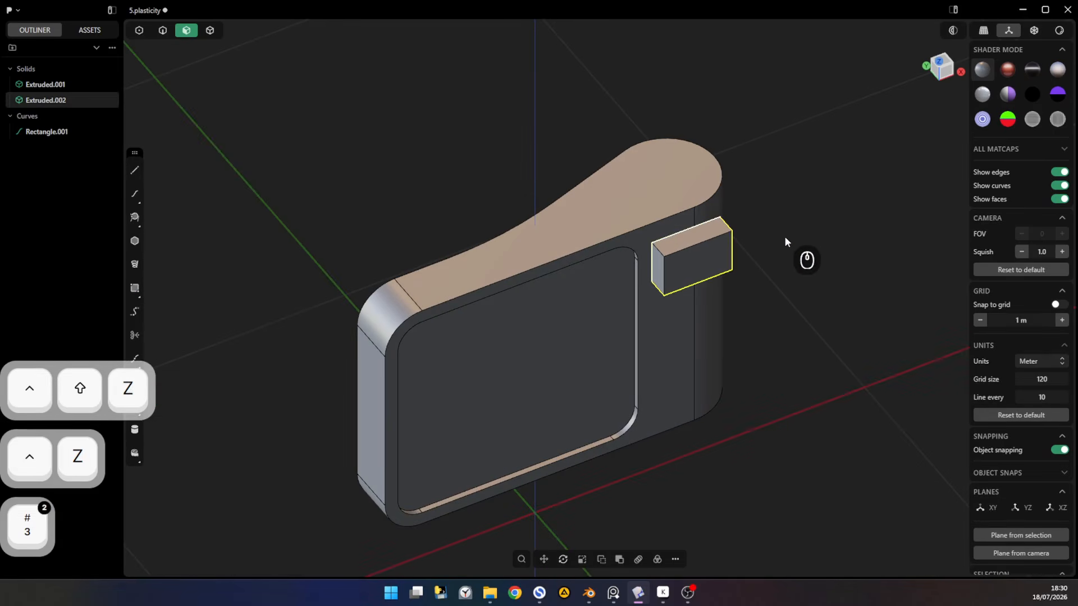
key(2)
key(x)
key(2)
click(658, 250)
shift+click(655, 286)
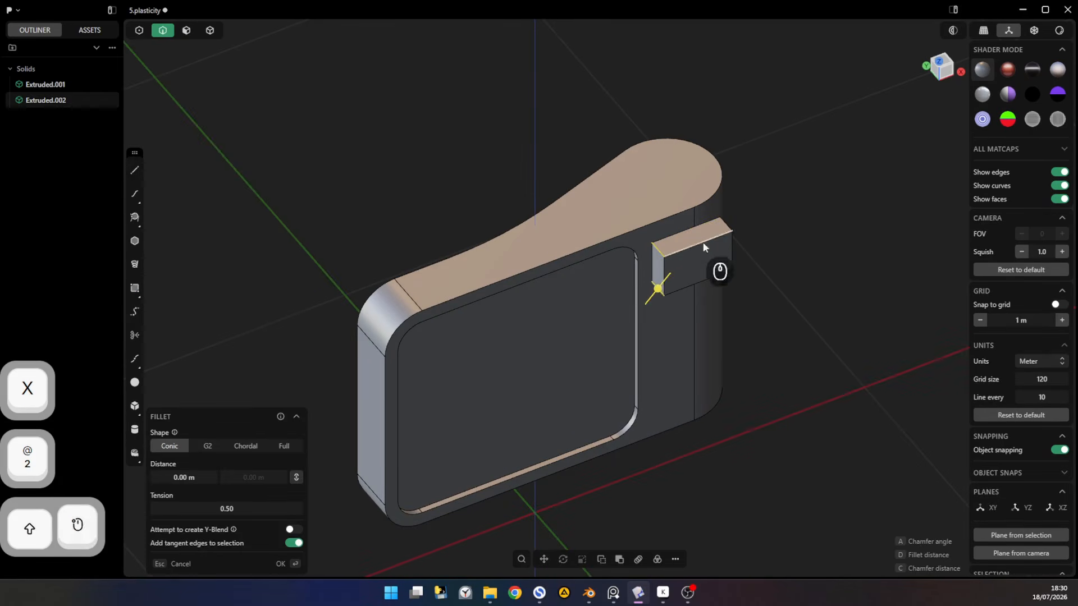
shift+click(725, 224)
middle_drag(731, 262, 847, 287)
click(791, 269)
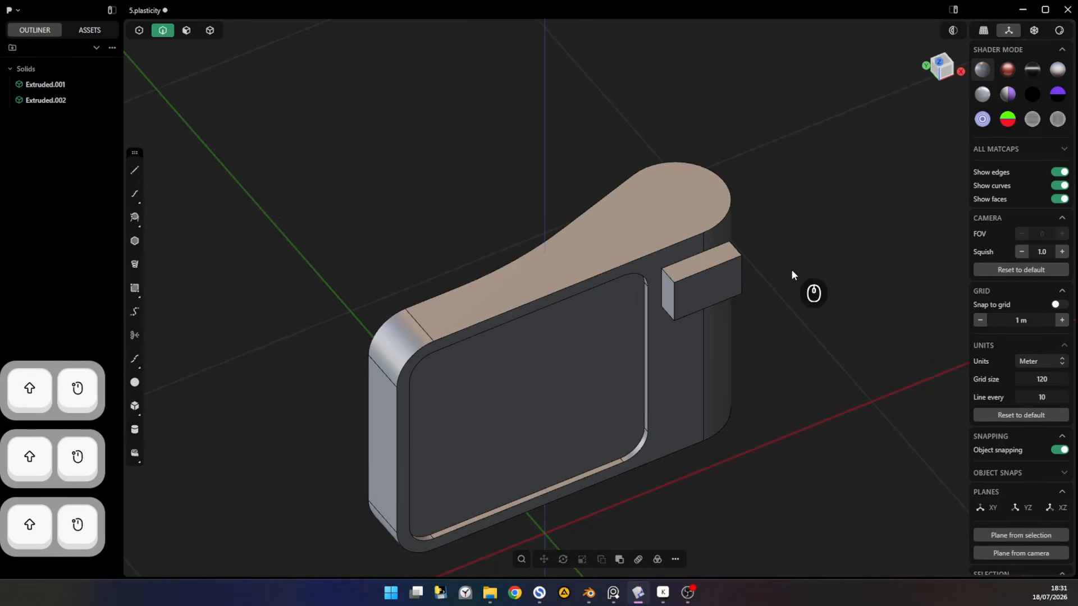
click(669, 274)
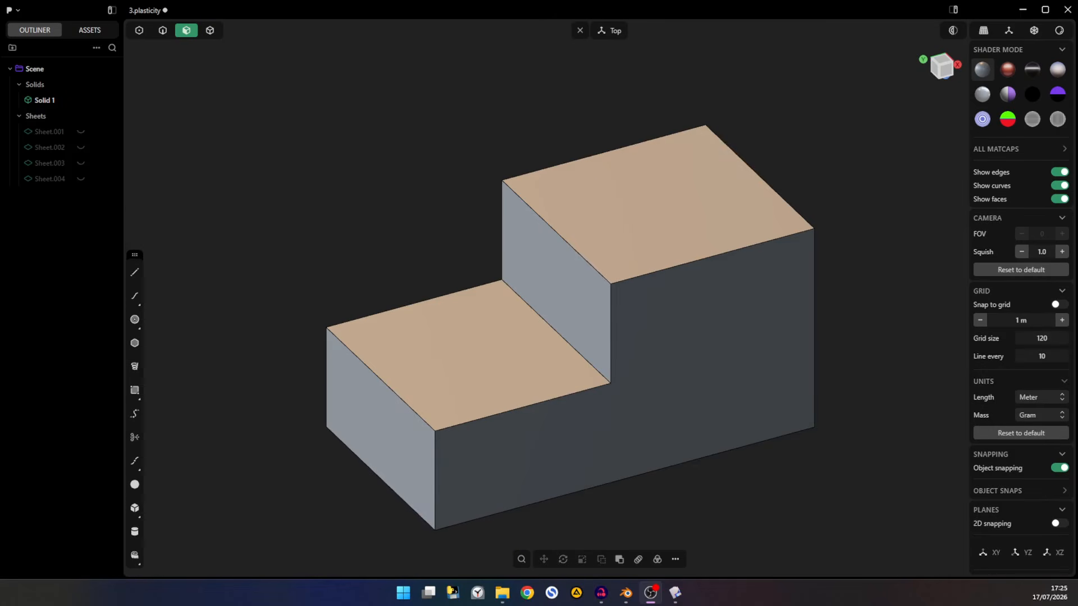
- Delete the end face and top face of the stepped solid's lower step, and undo the deletion
click(740, 521)
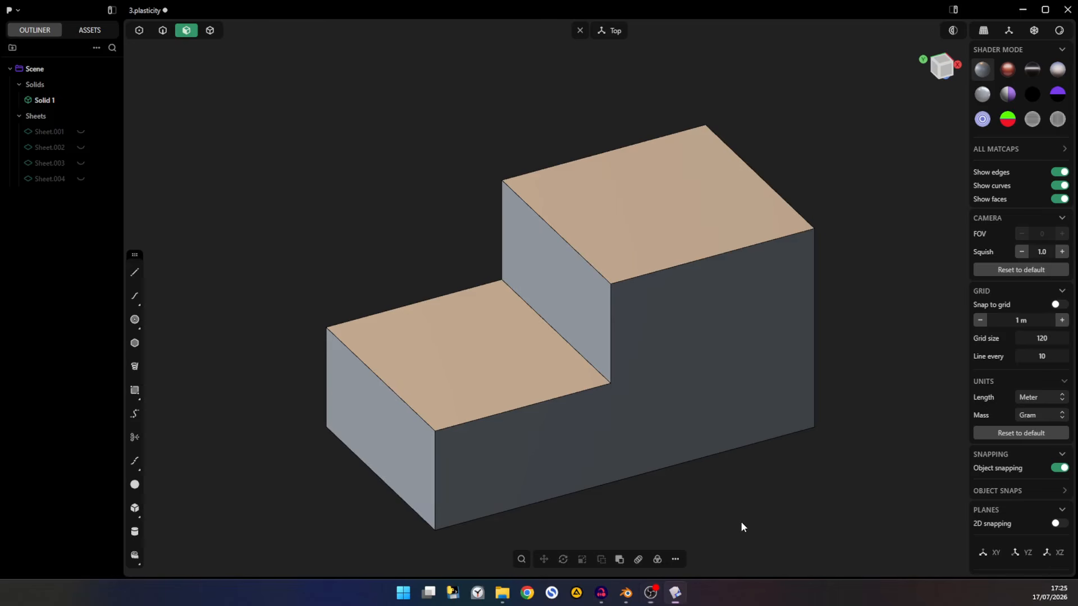
click(382, 437)
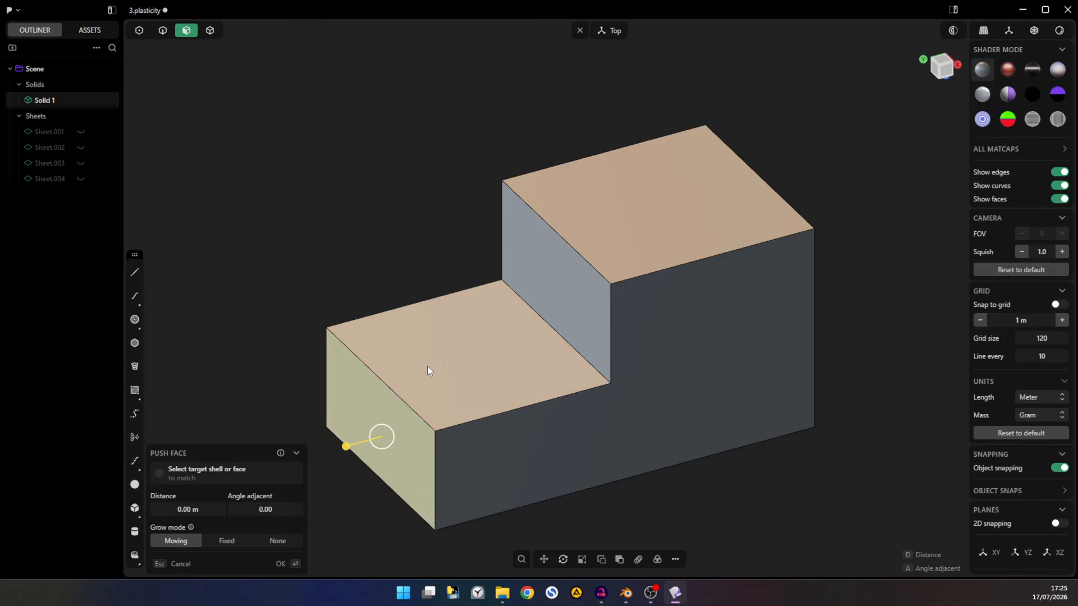
click(427, 366)
key(Delete)
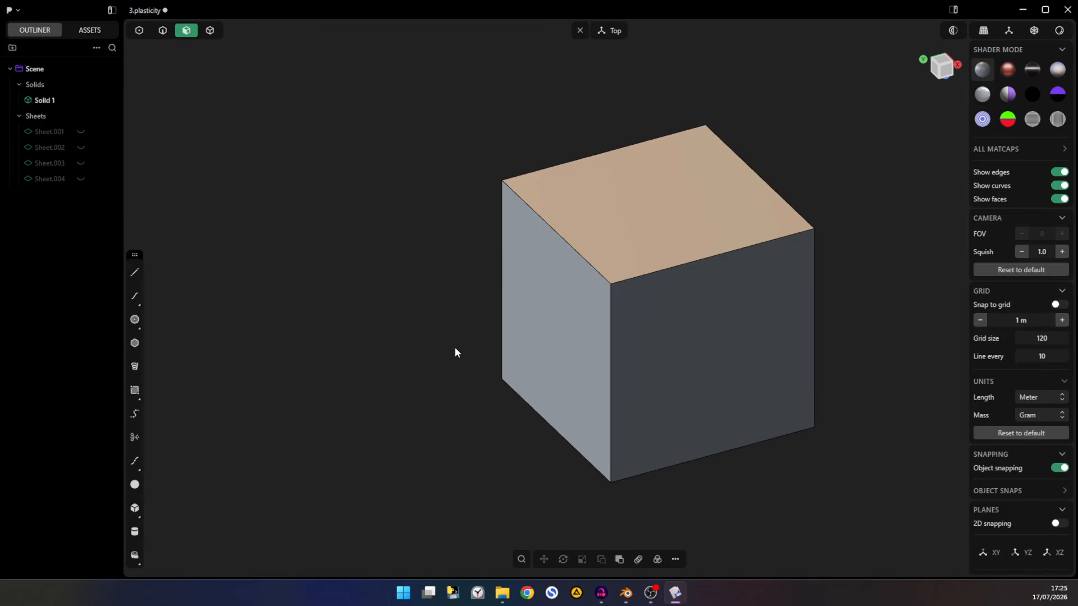
key(ctrl+z)
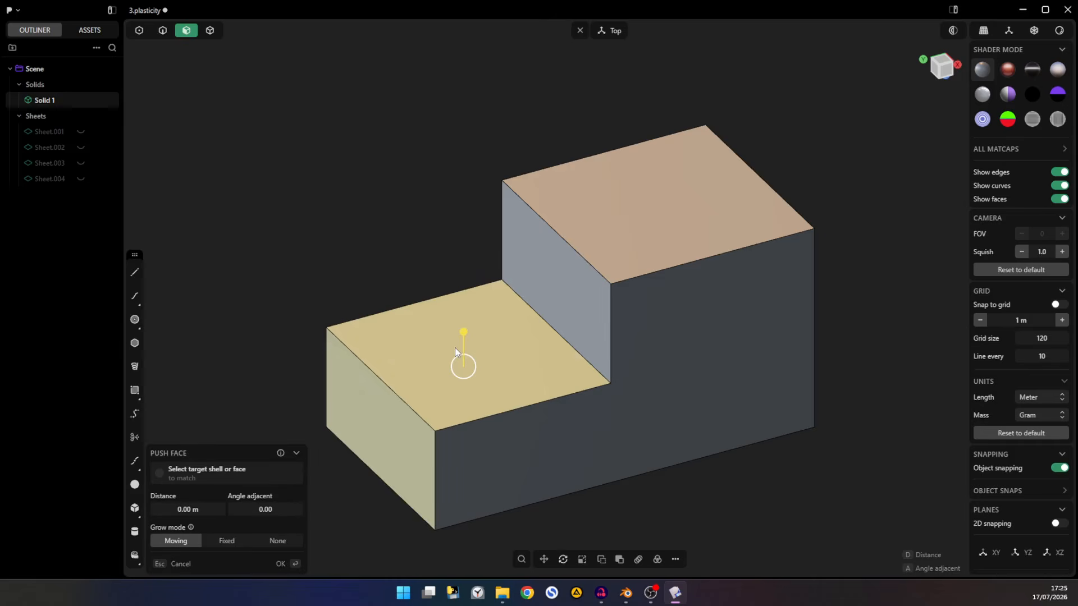
- Delete the riser face and the upper top face of the stepped solid, and undo the deletion
click(521, 273)
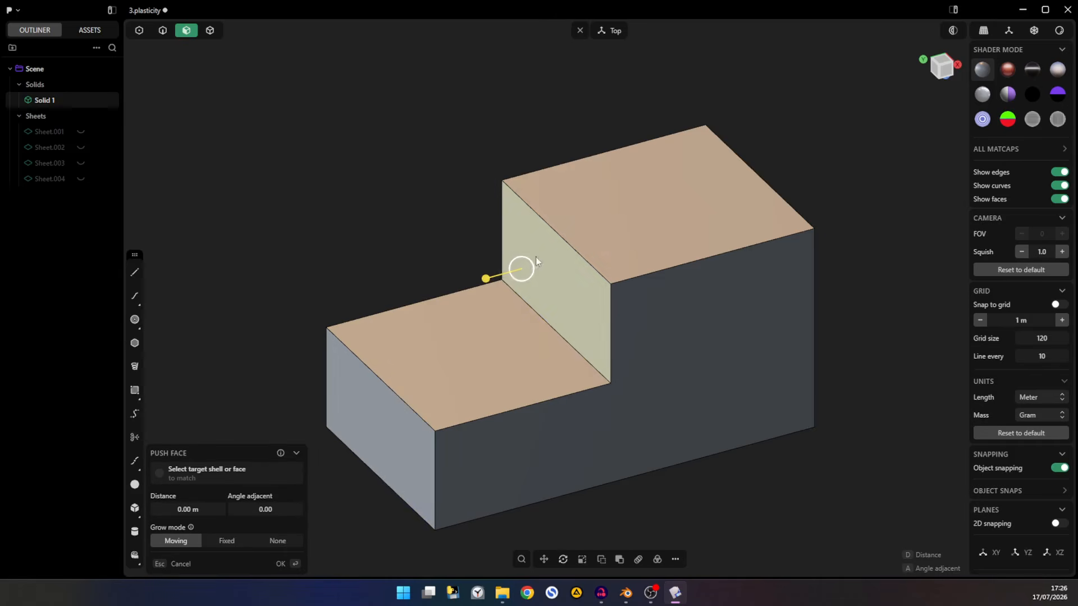
click(618, 218)
key(Delete)
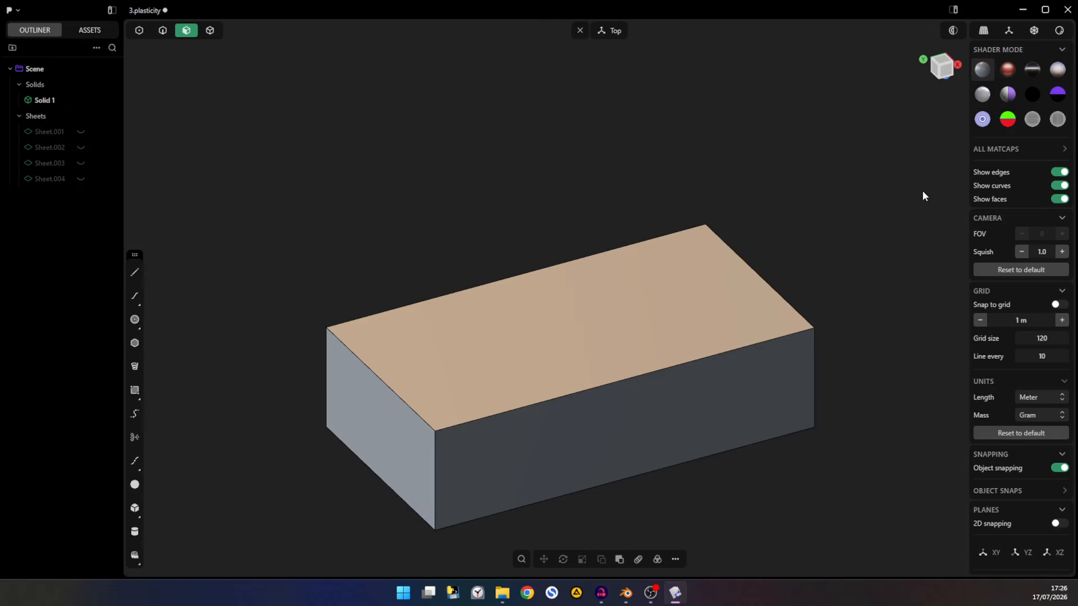
key(ctrl+z)
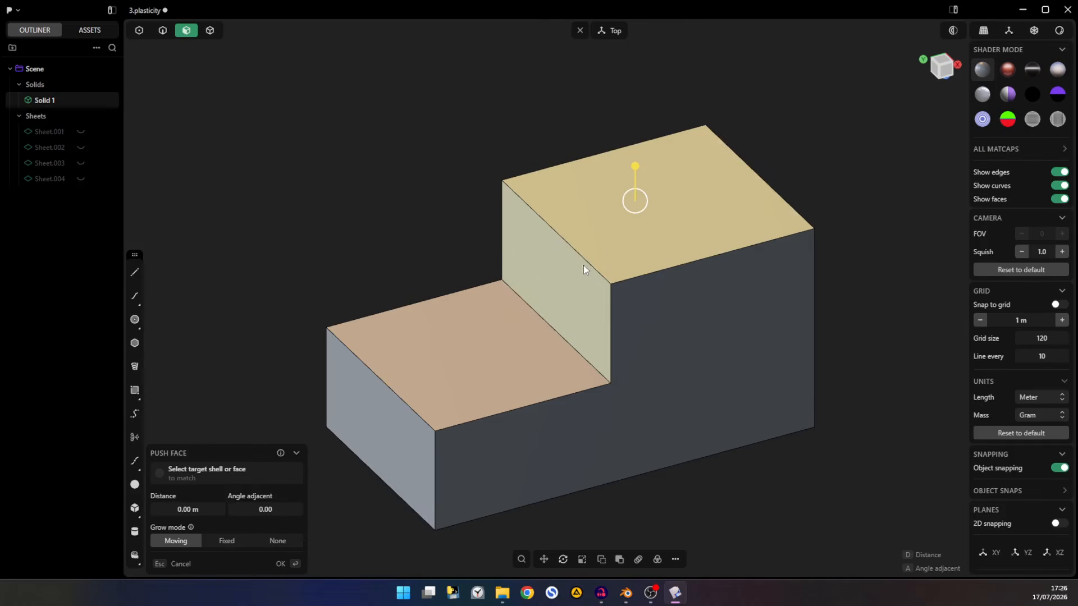
- Try to delete only the riser face between the two levels of the stepped solid
click(568, 281)
key(Delete)
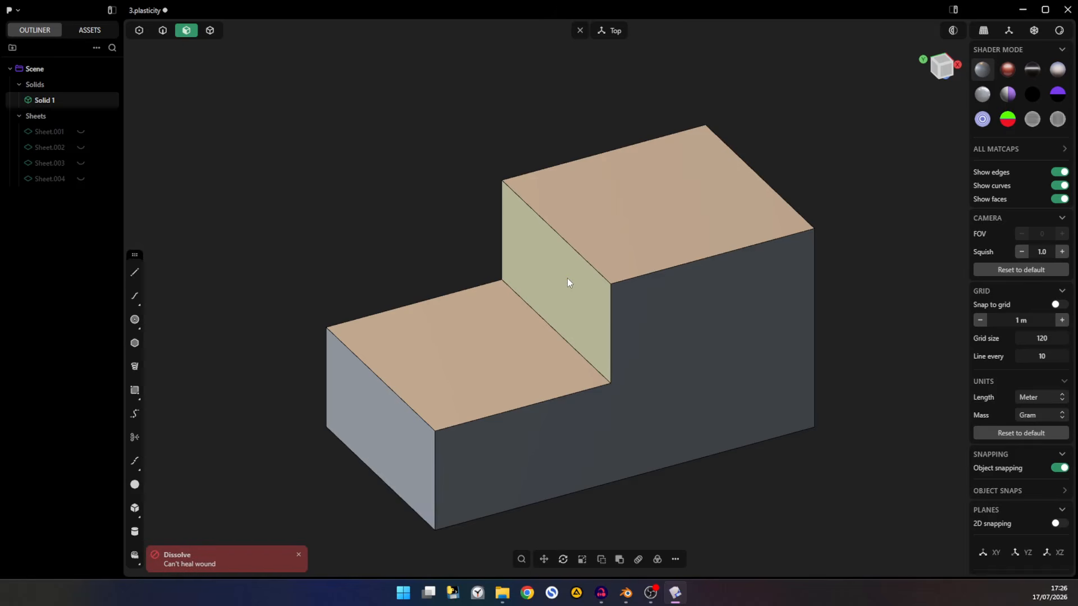
key(ctrl+z)
key(Delete)
key(ctrl+z)
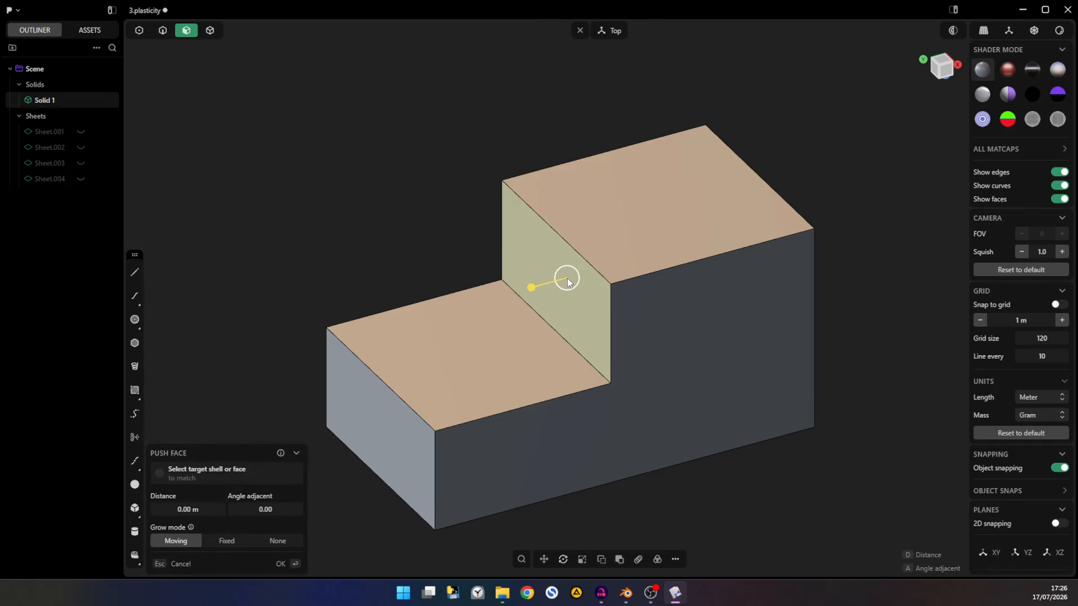
key(Delete)
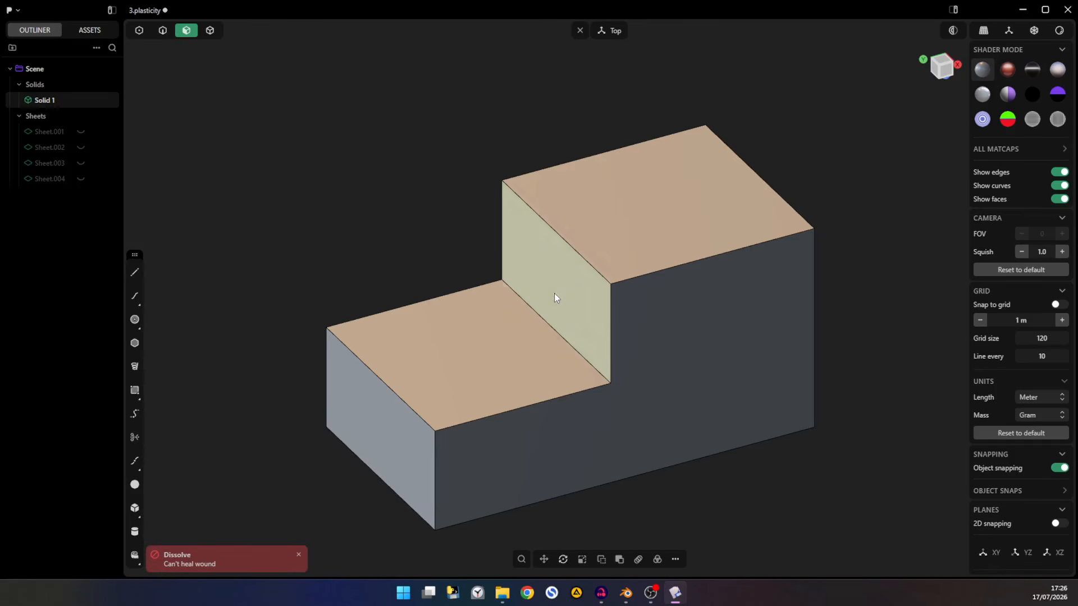
- Try to delete the lower step's end face, then the large front side face of the stepped solid
click(385, 462)
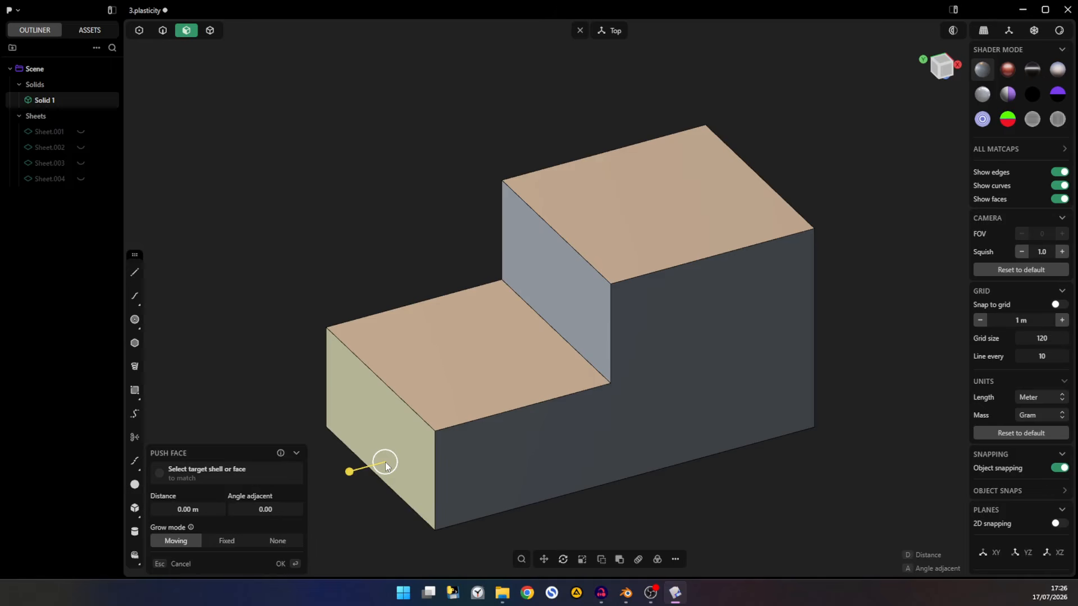
key(Delete)
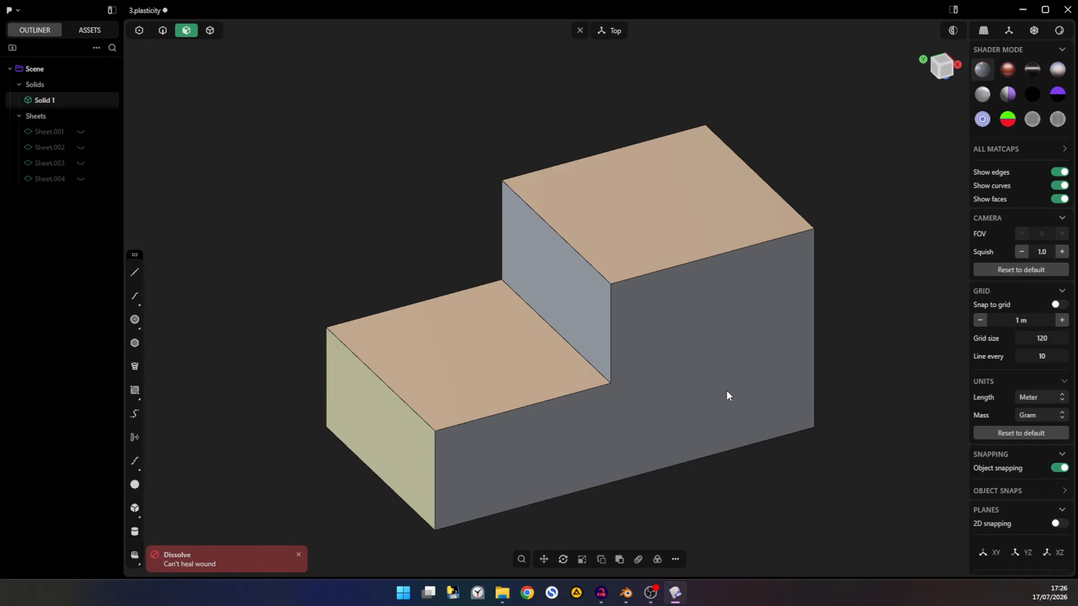
click(726, 395)
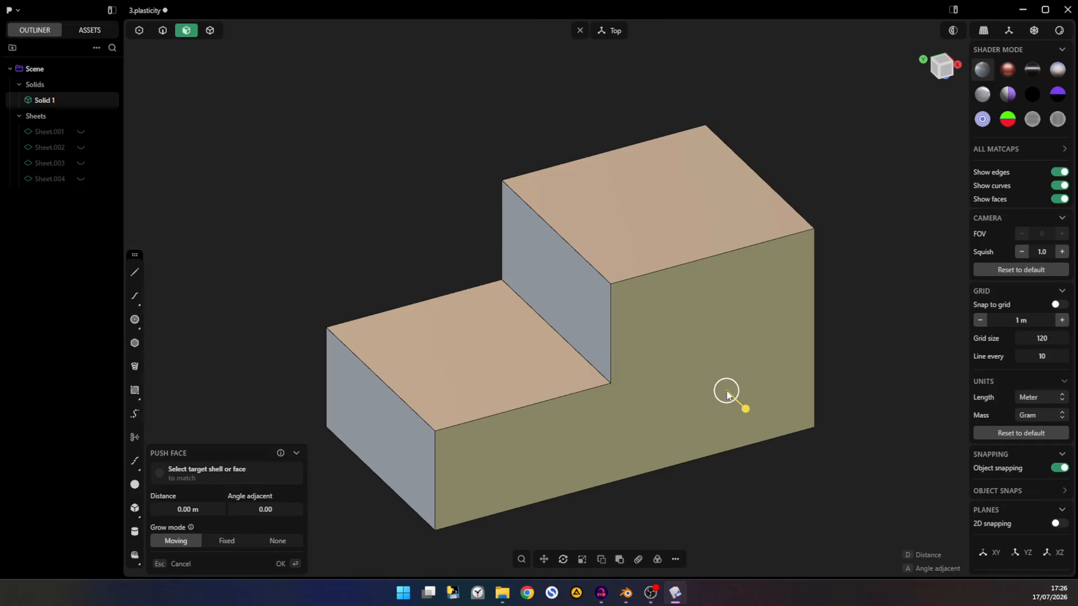
key(Delete)
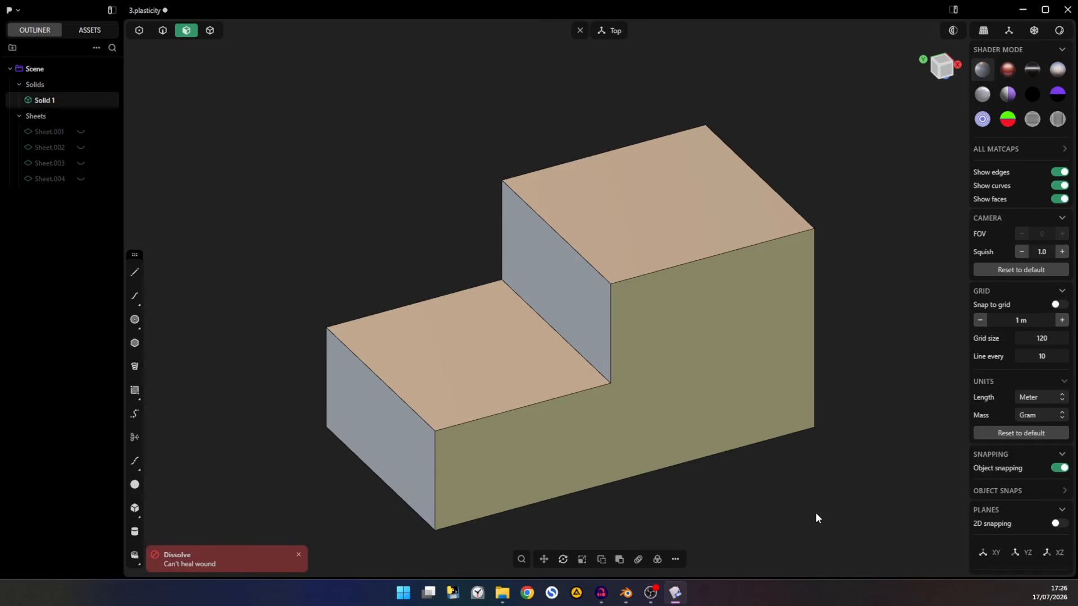
- Rotate the upper top face of the stepped solid into a steep slope and try to delete the front side face
click(678, 224)
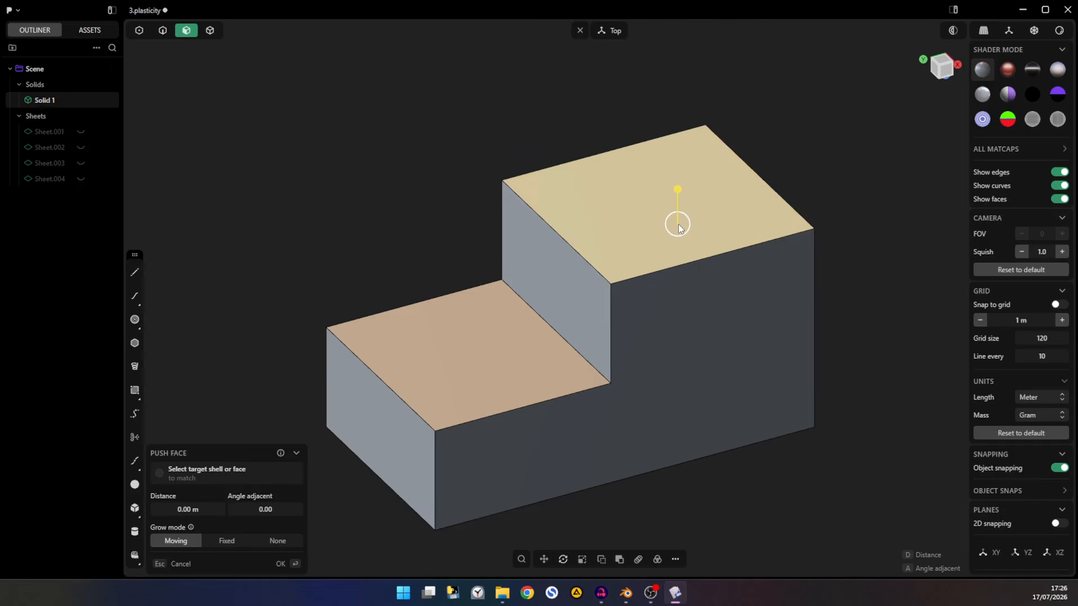
key(r)
drag(671, 194, 673, 204)
key(Return)
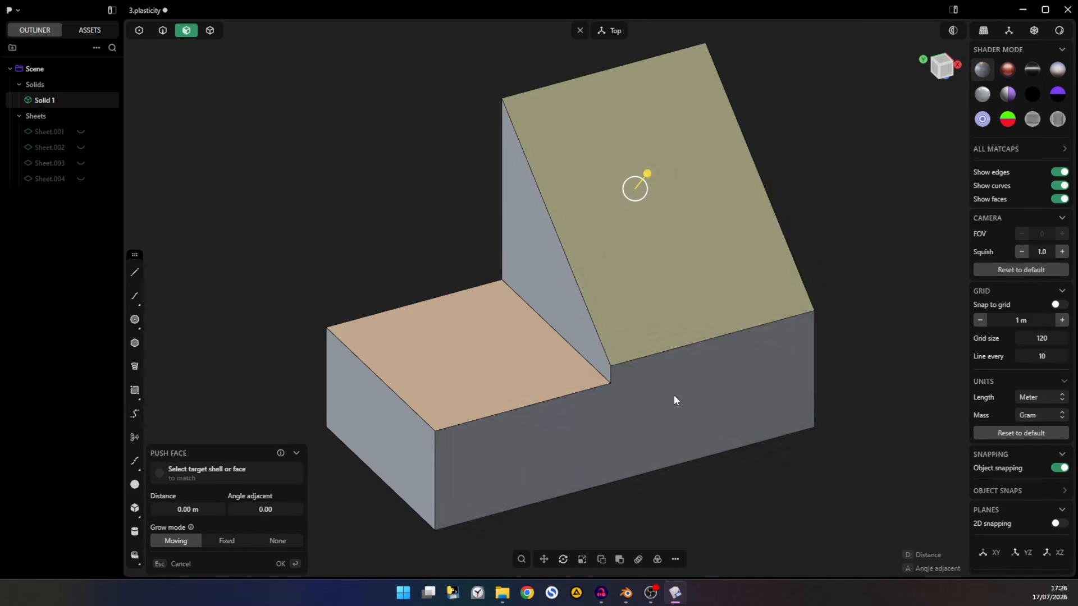
click(674, 400)
key(Delete)
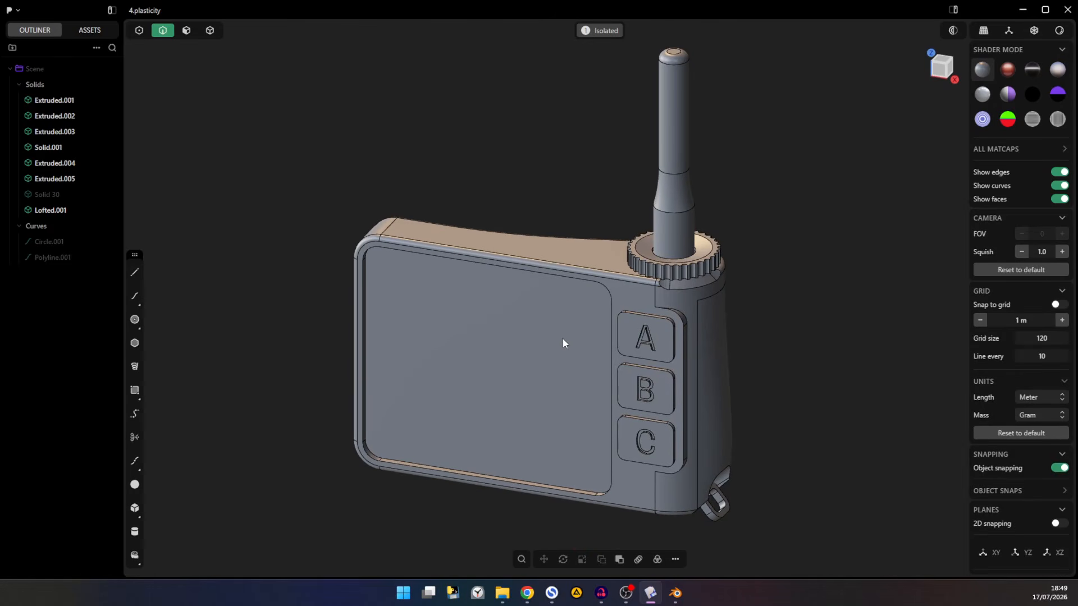
- Review the navigation settings and the list of navigation presets in the preferences
middle_drag(562, 338, 437, 306)
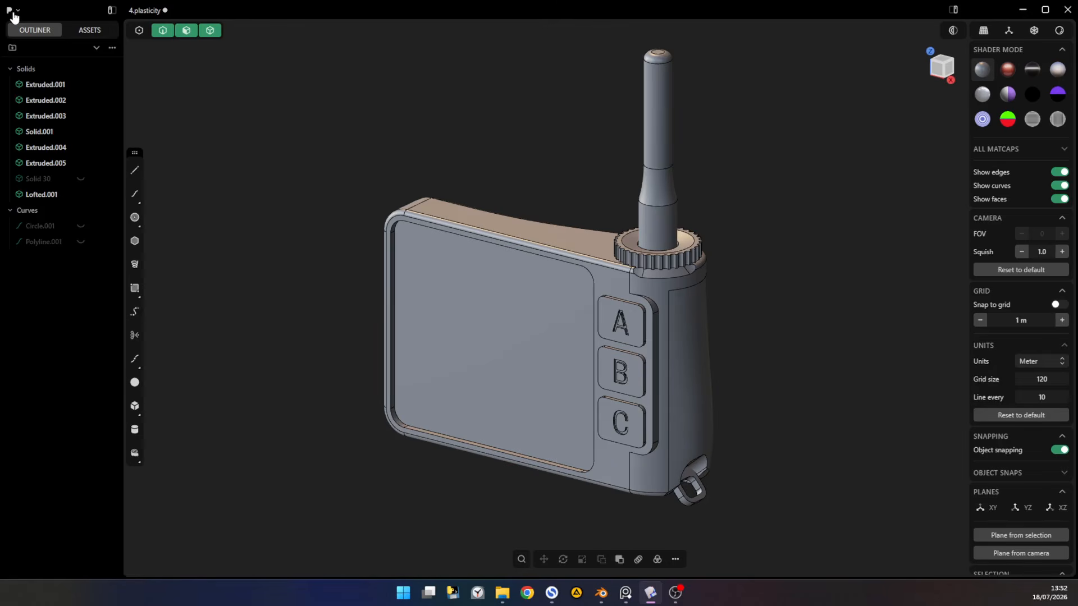
click(15, 17)
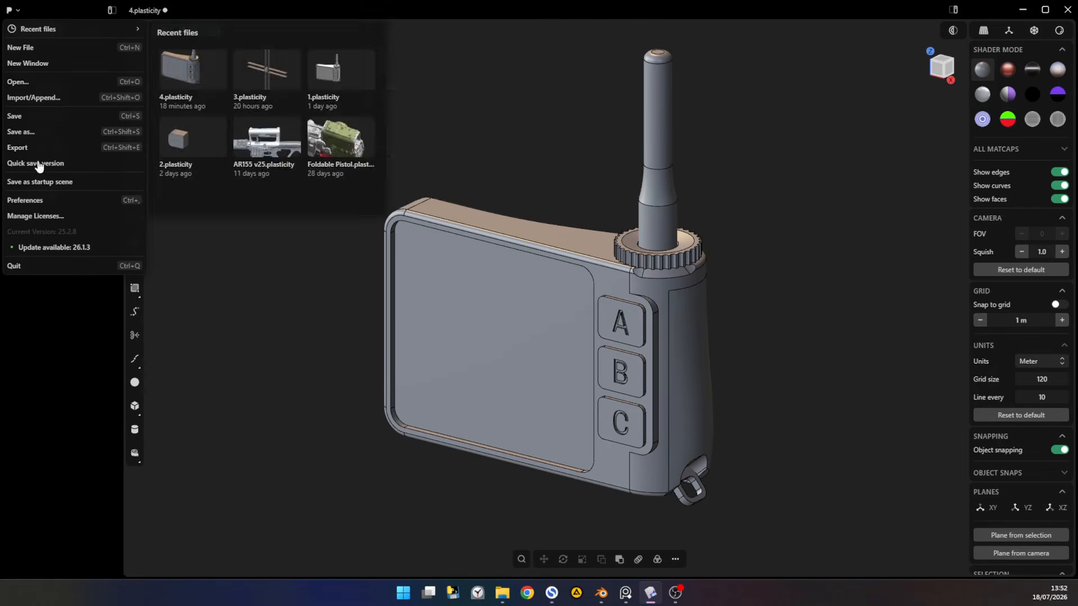
click(34, 201)
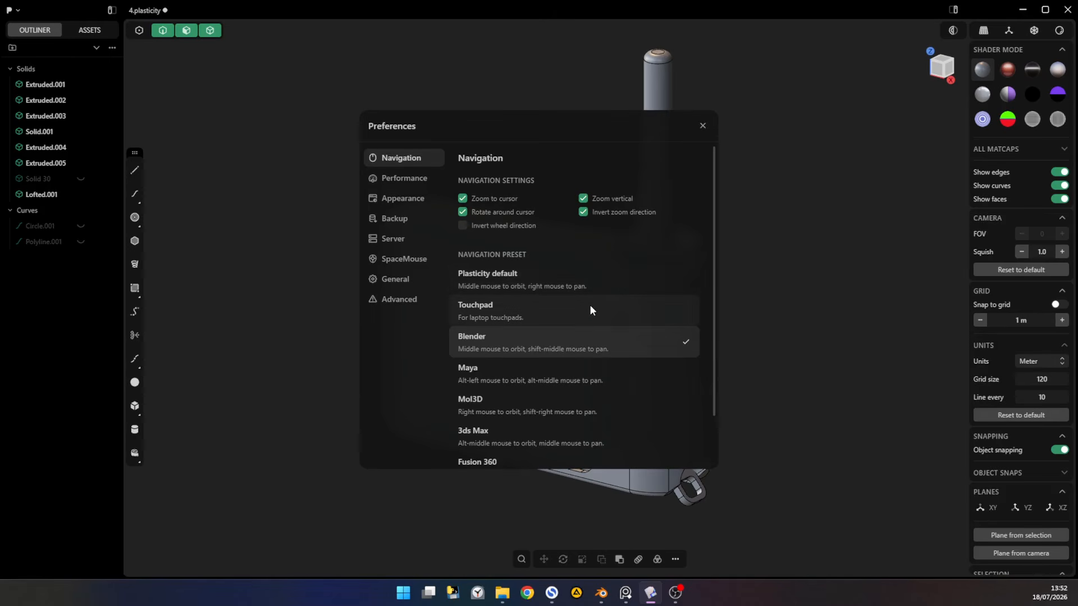
scroll(590, 305, down, 1)
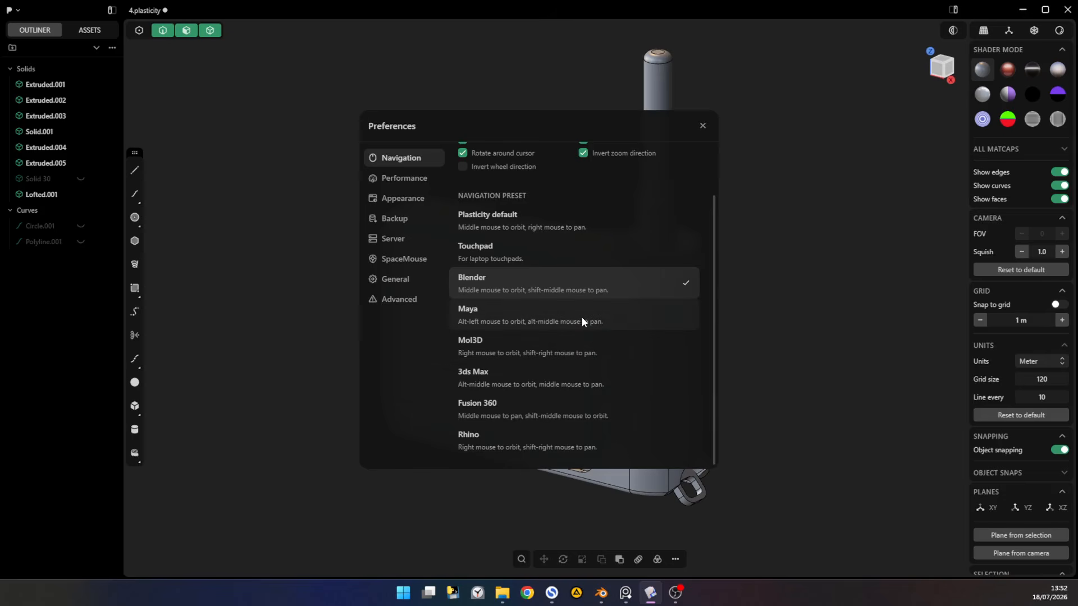
scroll(612, 341, up, 1)
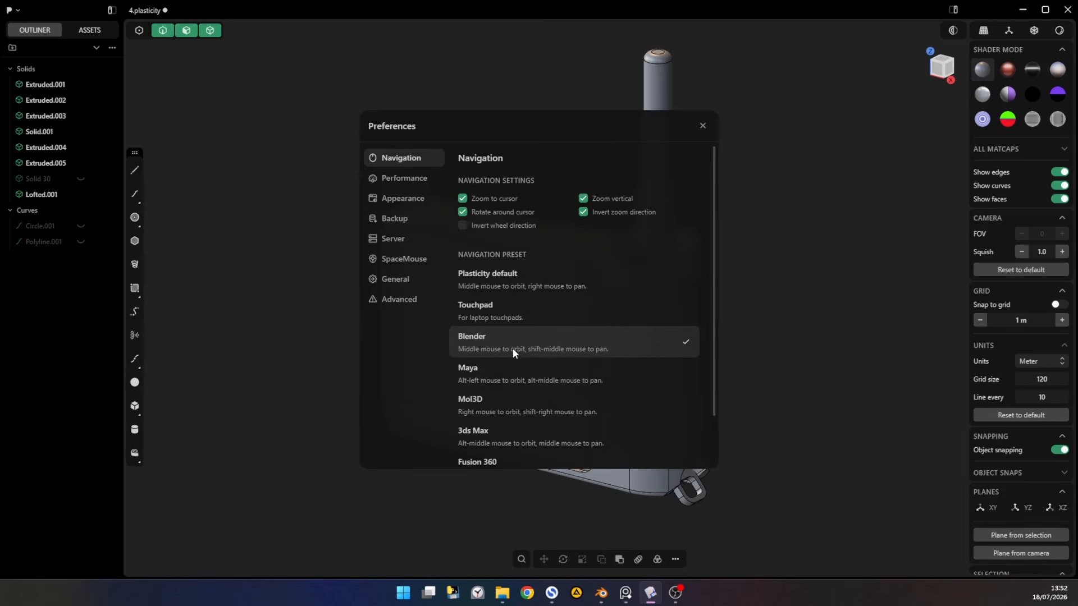
click(702, 126)
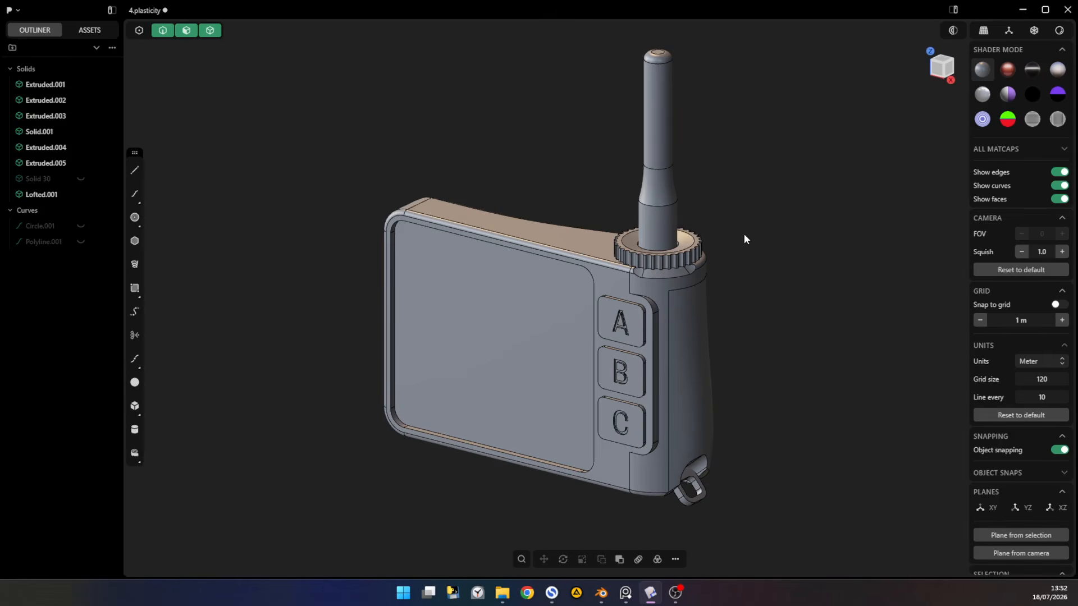
- Orbit around the handheld device model and zoom in and out to try the Blender-style navigation
middle_drag(540, 312, 679, 295)
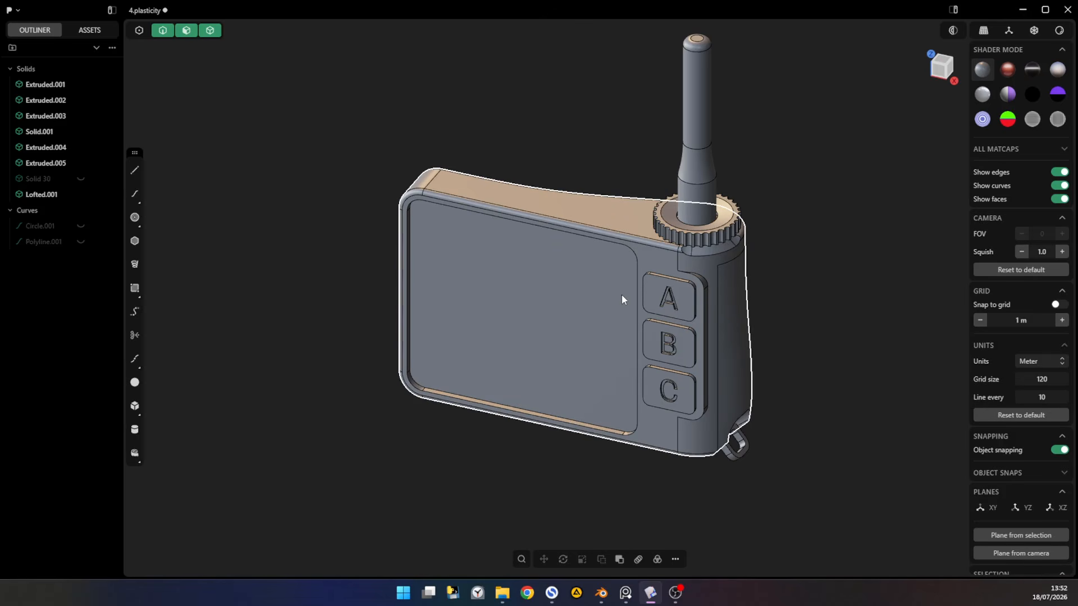
scroll(609, 303, up, 5)
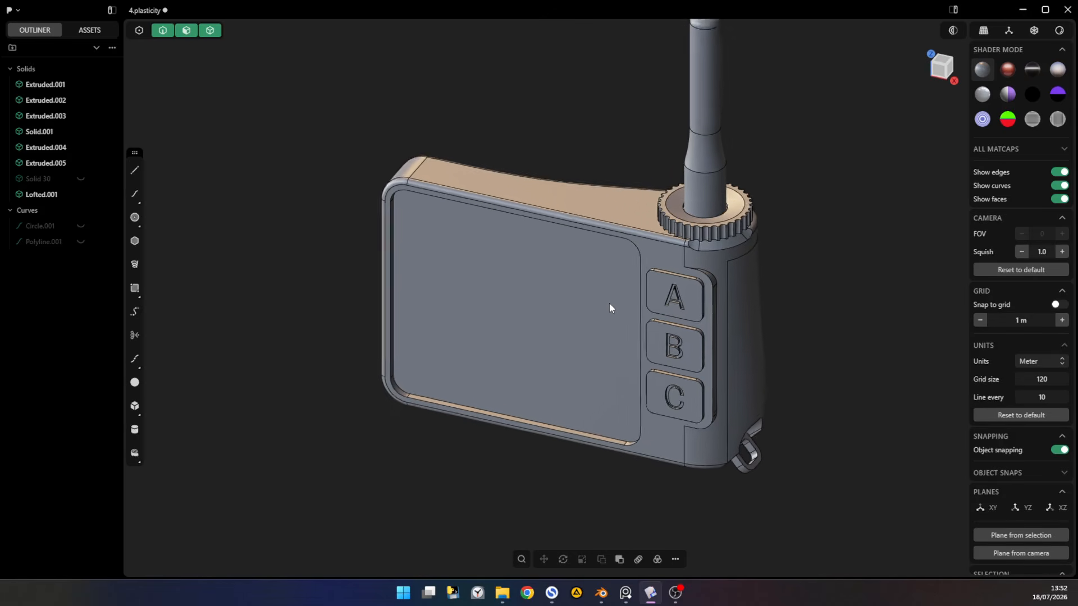
scroll(627, 268, down, 5)
scroll(628, 336, up, 3)
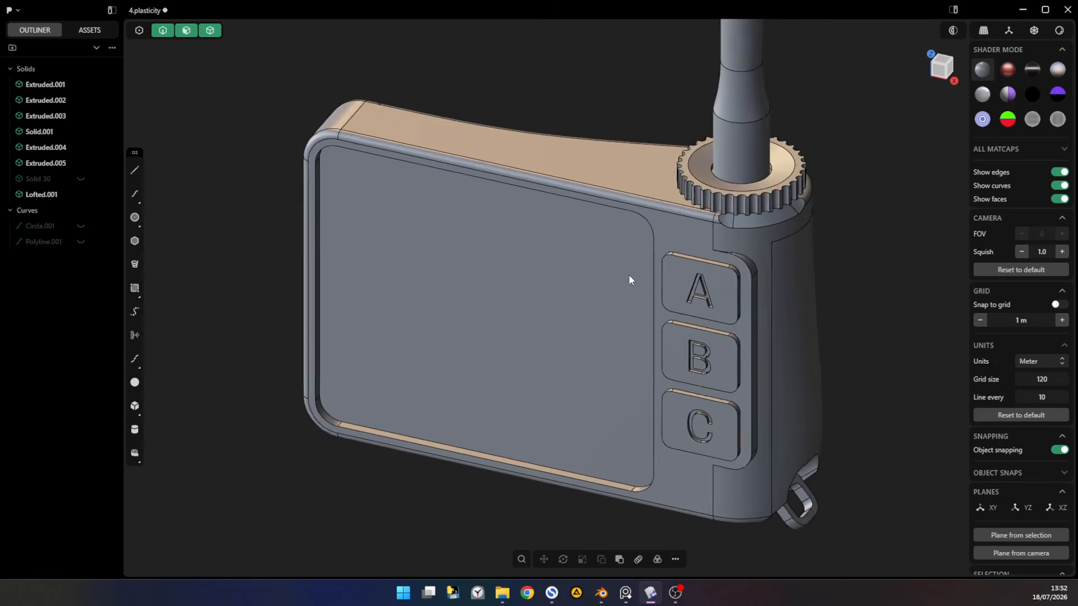
scroll(630, 280, down, 2)
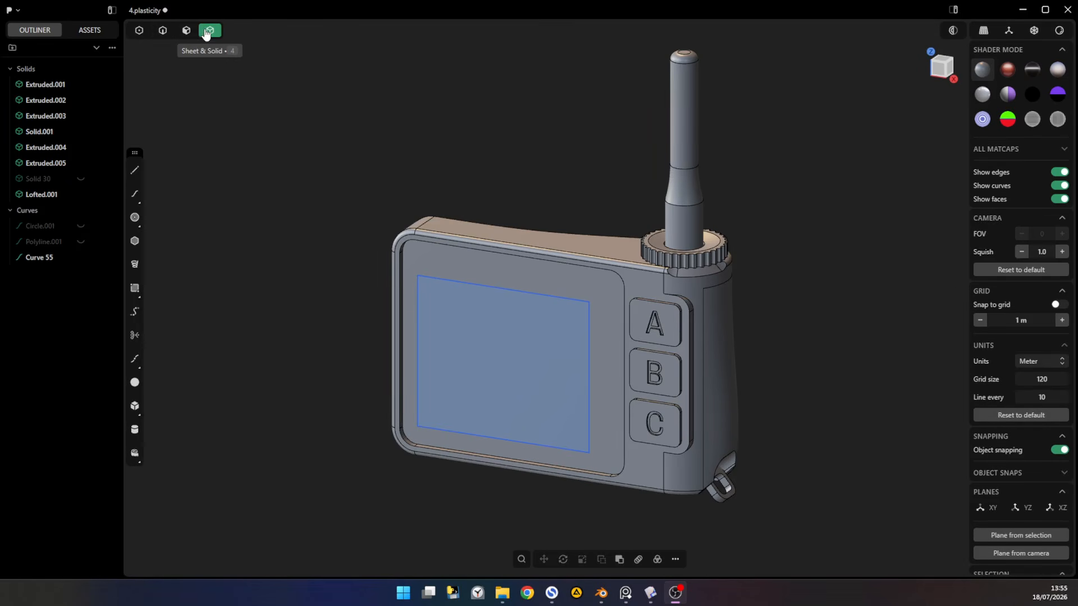
- Select a corner control point of the screen rectangle, then its outline curve in edge selection mode
click(140, 36)
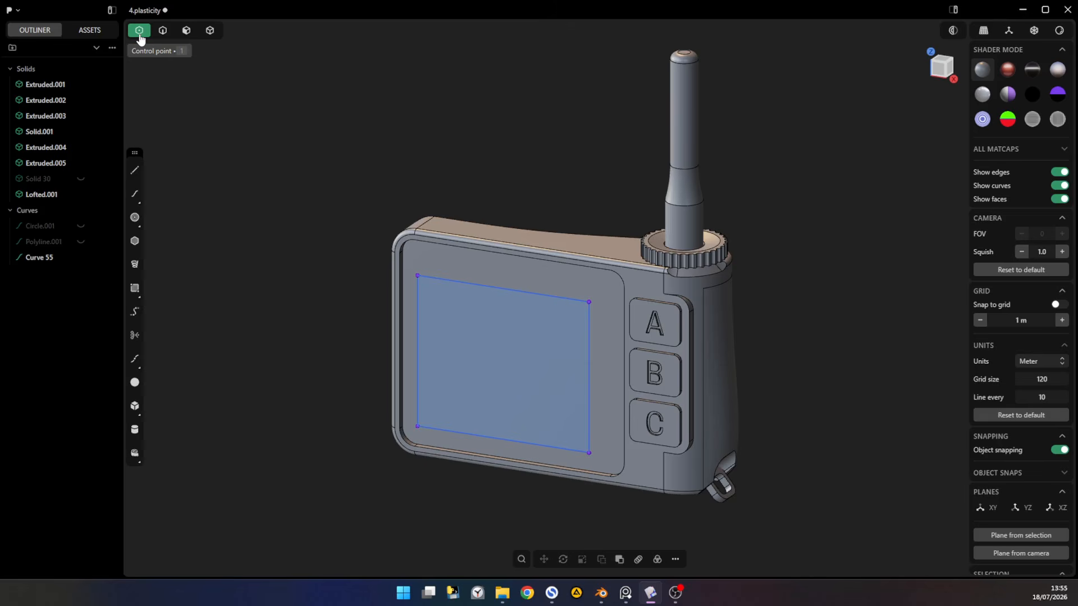
click(417, 276)
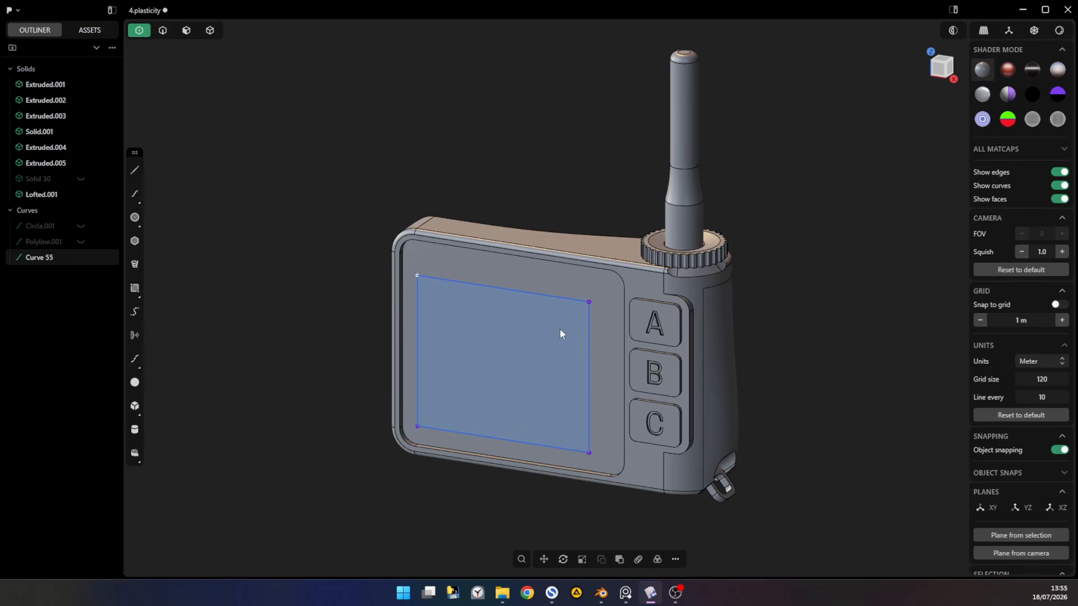
click(163, 30)
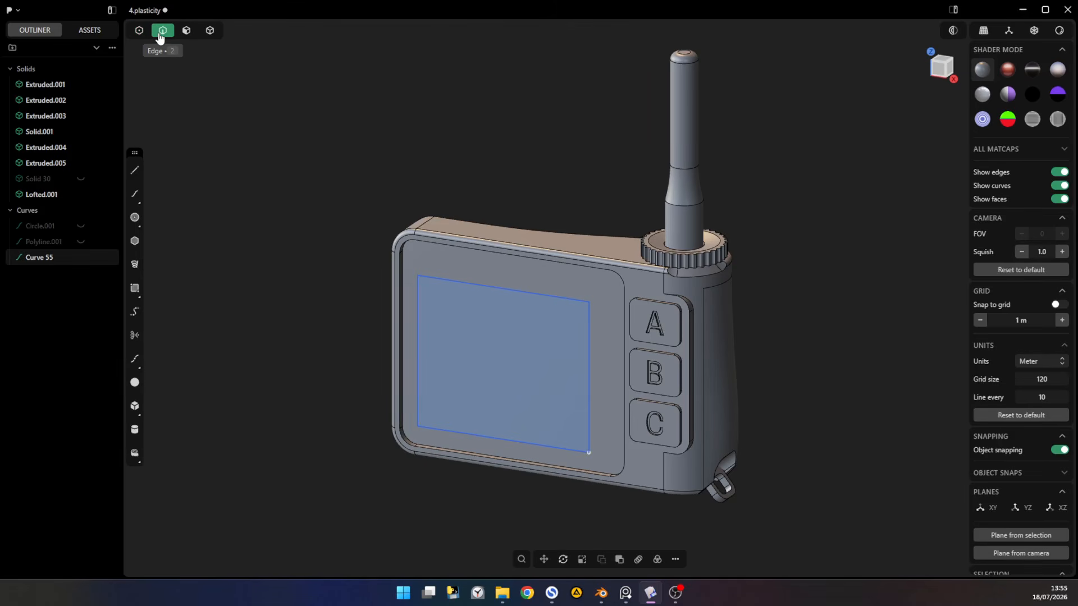
click(547, 252)
key(f)
key(ctrl+z)
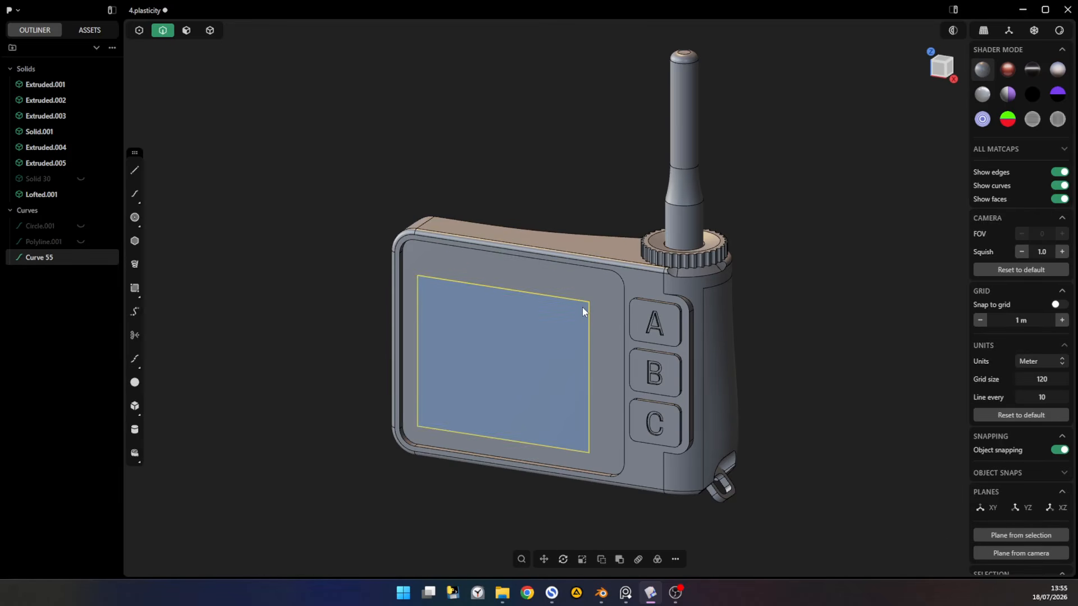
- In face selection mode, select the screen face, the rectangle's inner region and the device's side face in turn
click(186, 30)
click(569, 271)
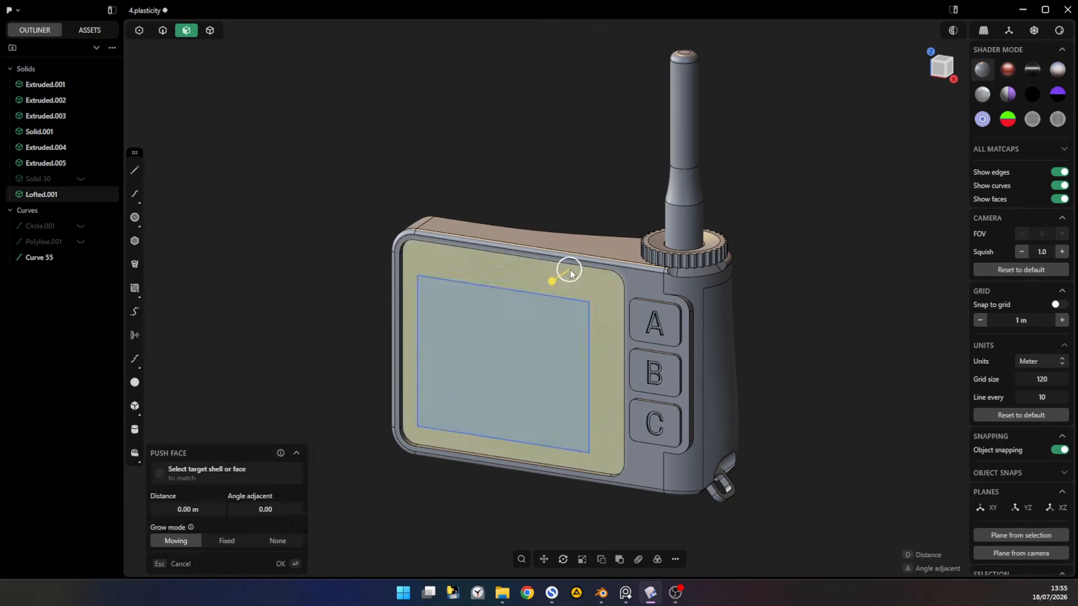
click(642, 281)
click(615, 403)
click(556, 402)
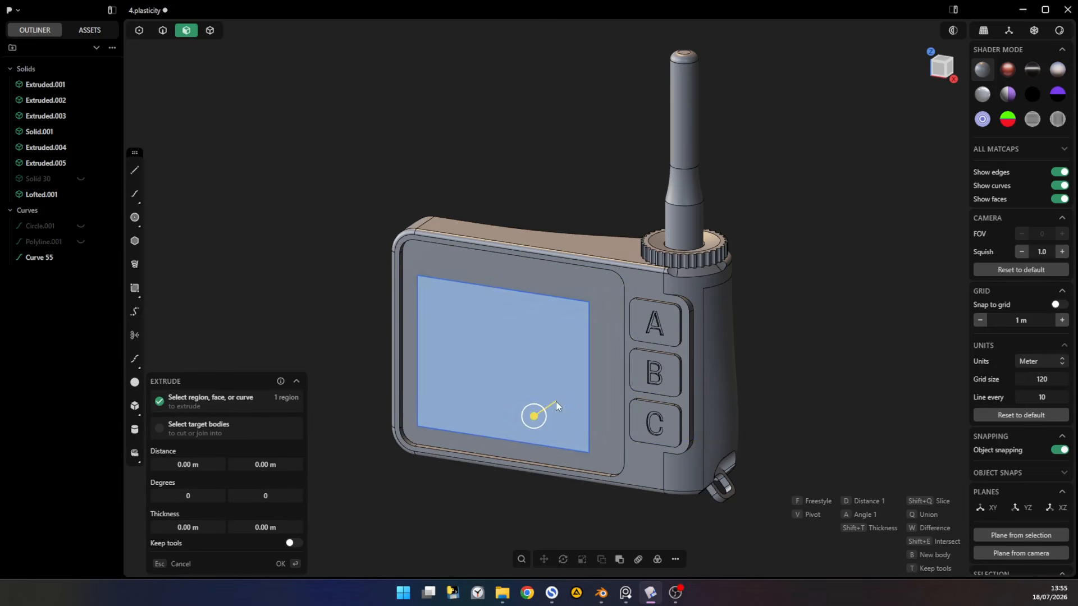
click(713, 374)
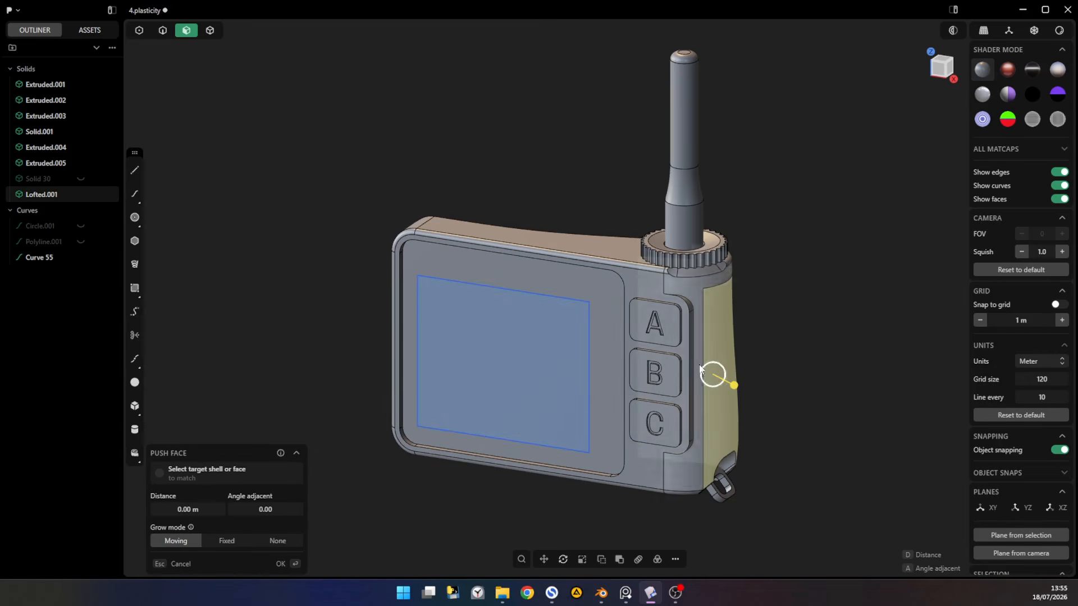
- In sheet and solid selection mode, select the device's main body and then the antenna
click(218, 34)
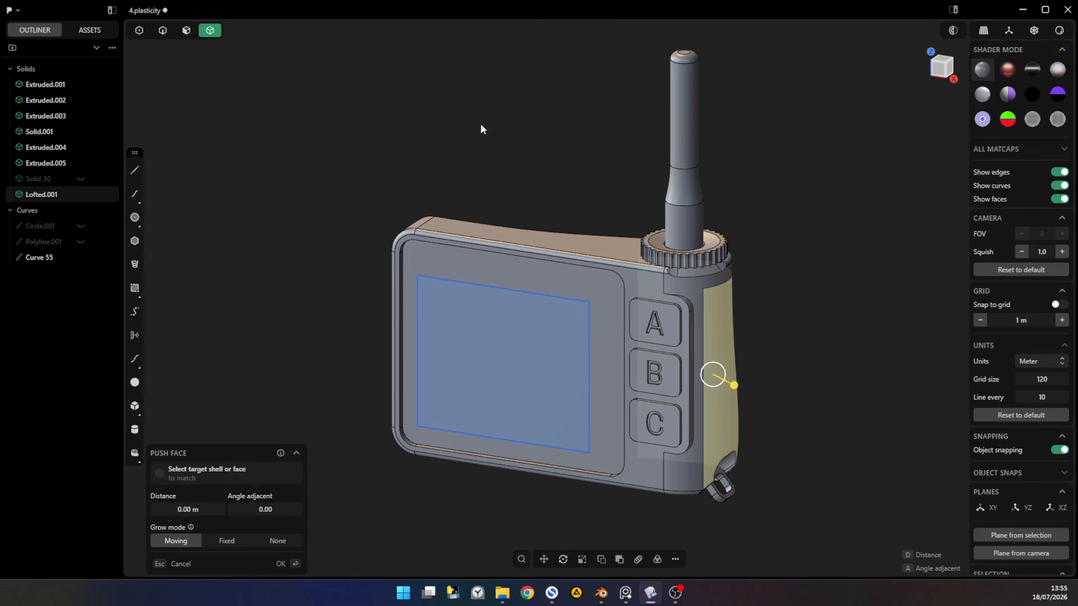
click(601, 267)
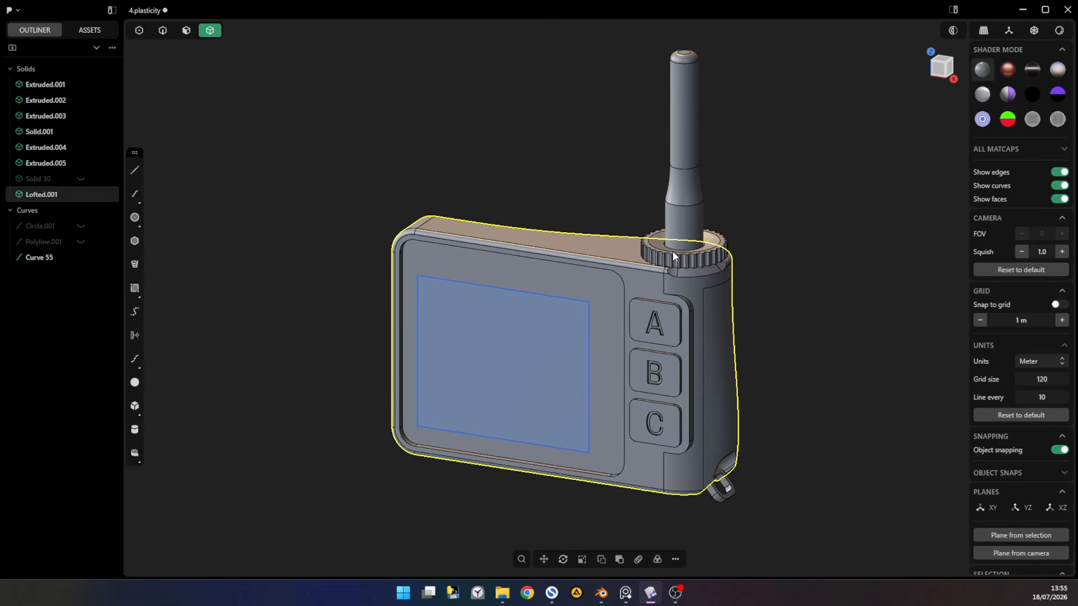
click(677, 216)
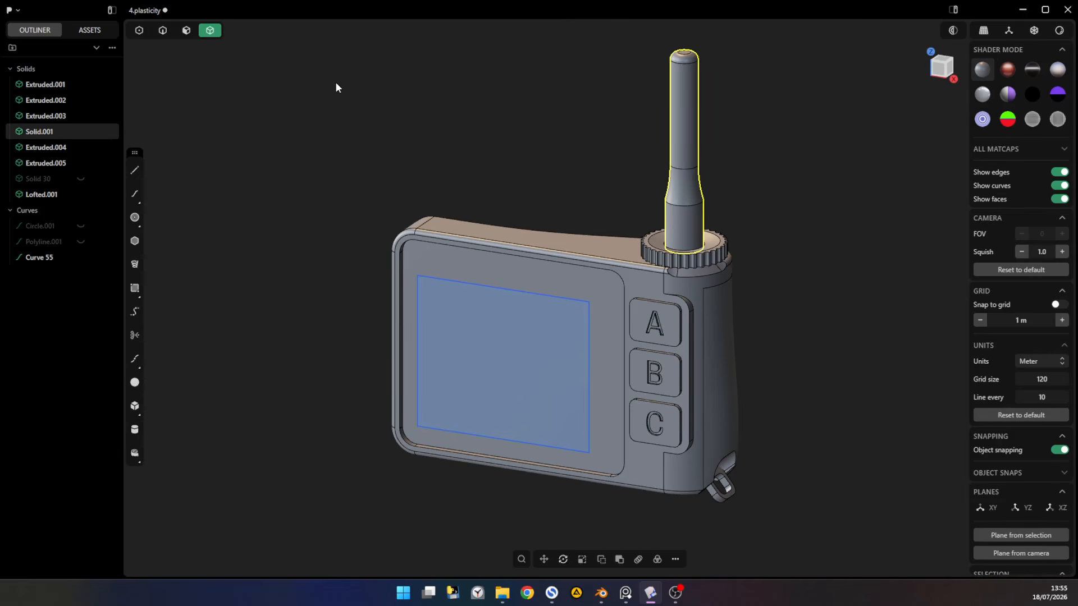
- Cycle through the control point, edge, face and solid selection modes, and enable all of them together
click(186, 31)
click(160, 32)
click(186, 31)
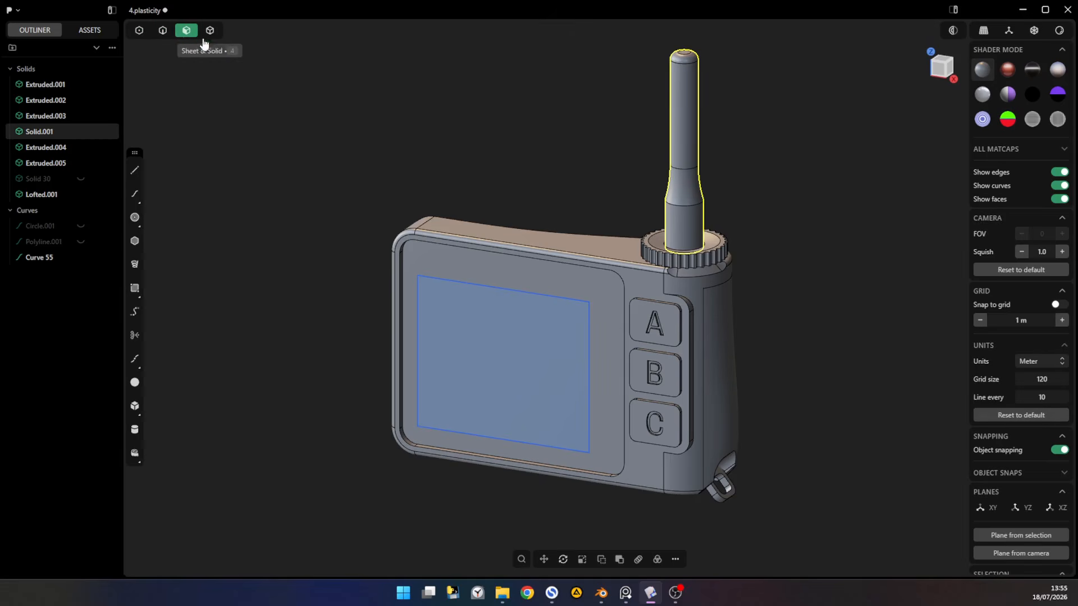
key(1)
key(2)
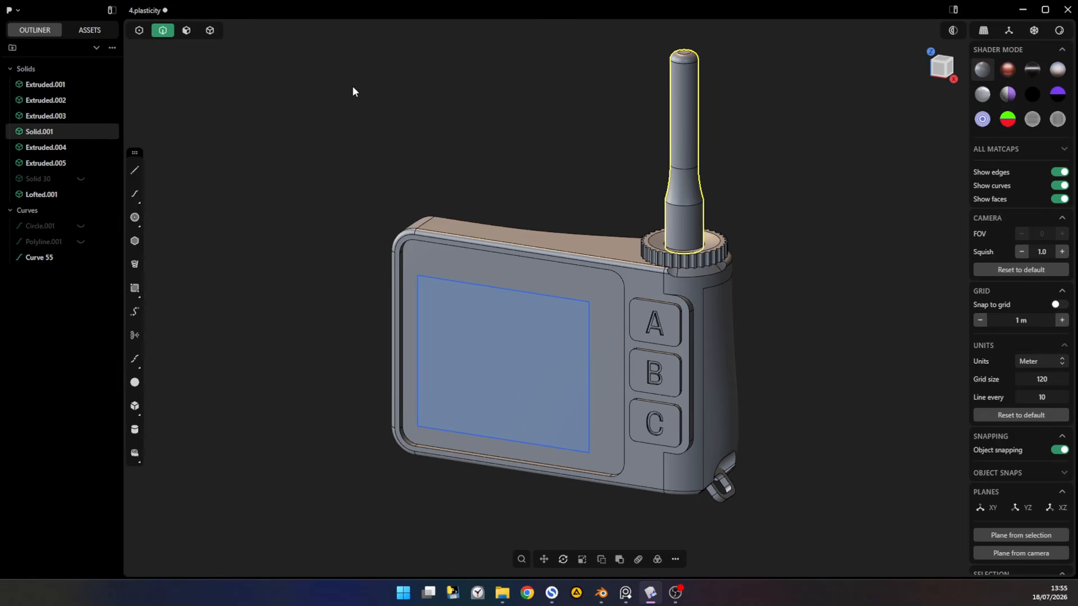
key(3)
key(4)
key(5)
- With all selection modes enabled, select the device's main body and then the A button
click(622, 261)
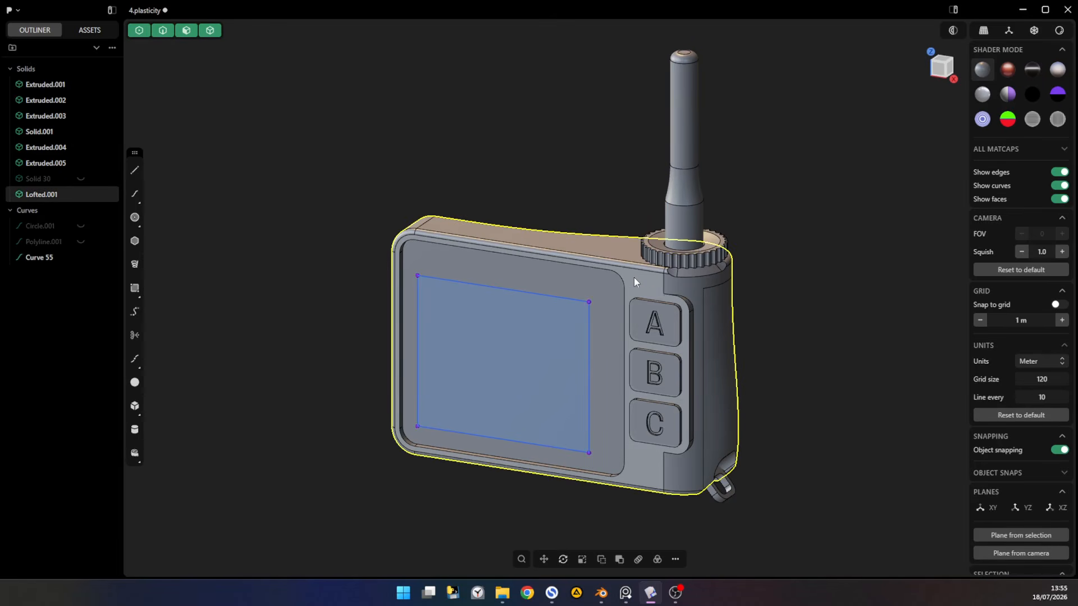
click(637, 315)
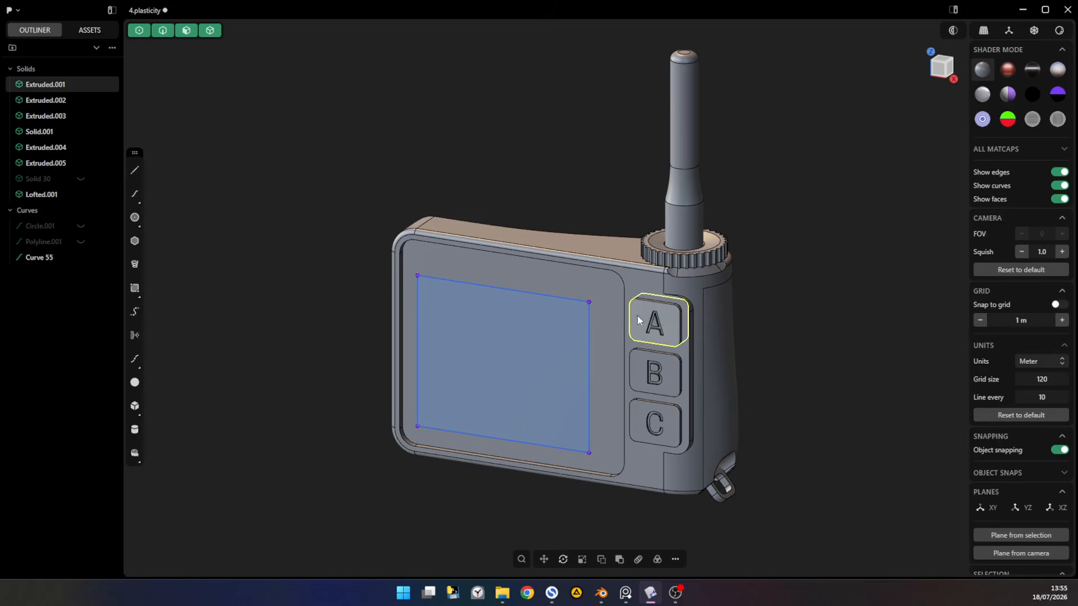
key(f)
click(563, 298)
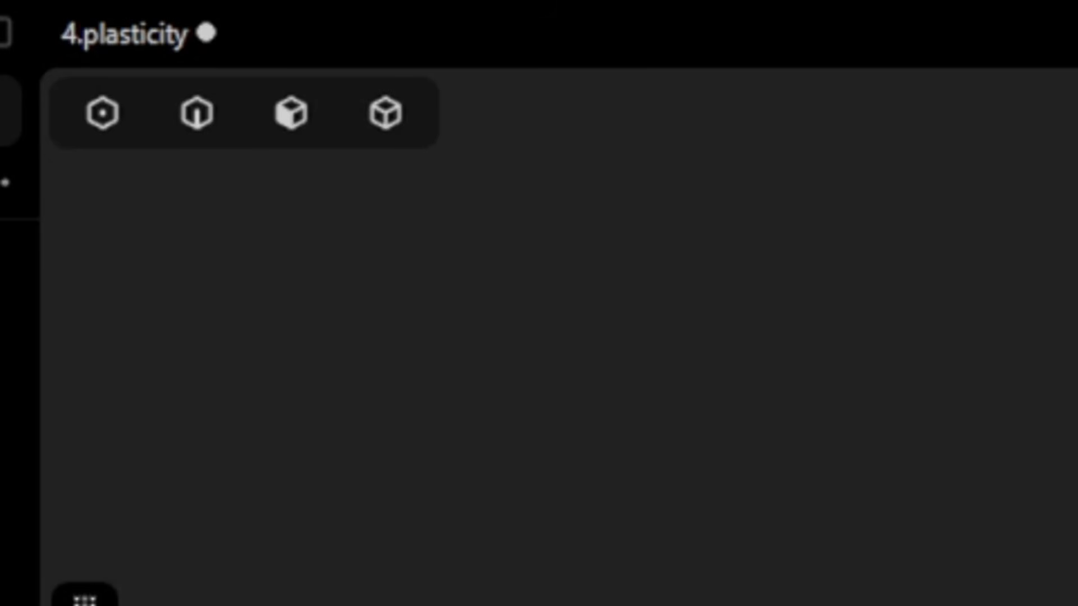
- Switch between the selection modes, ending in face mode, and select the front face of the A button
key(3)
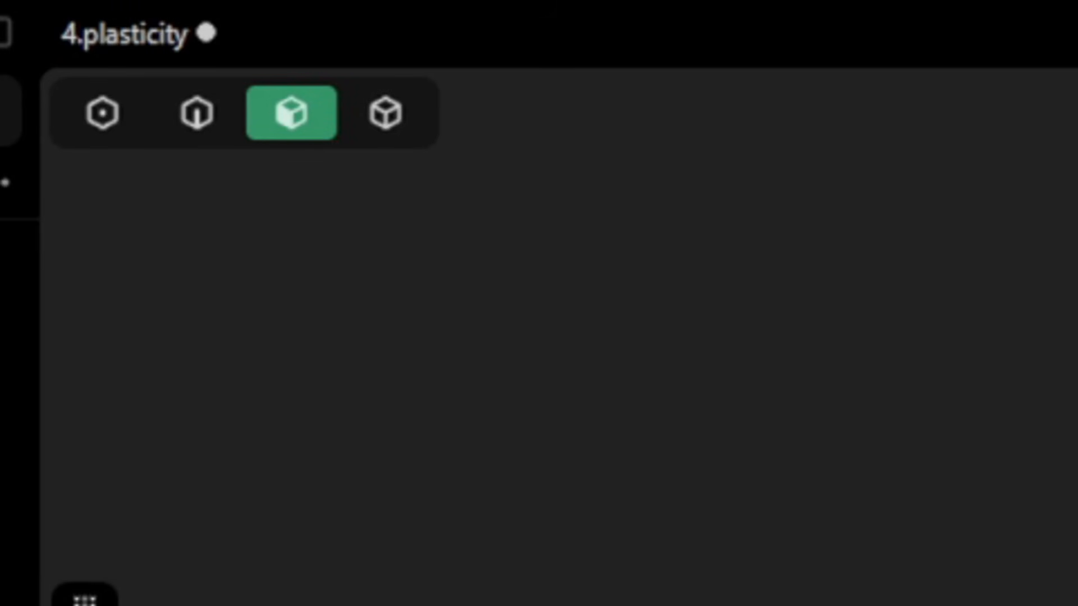
key(4)
key(1)
key(3)
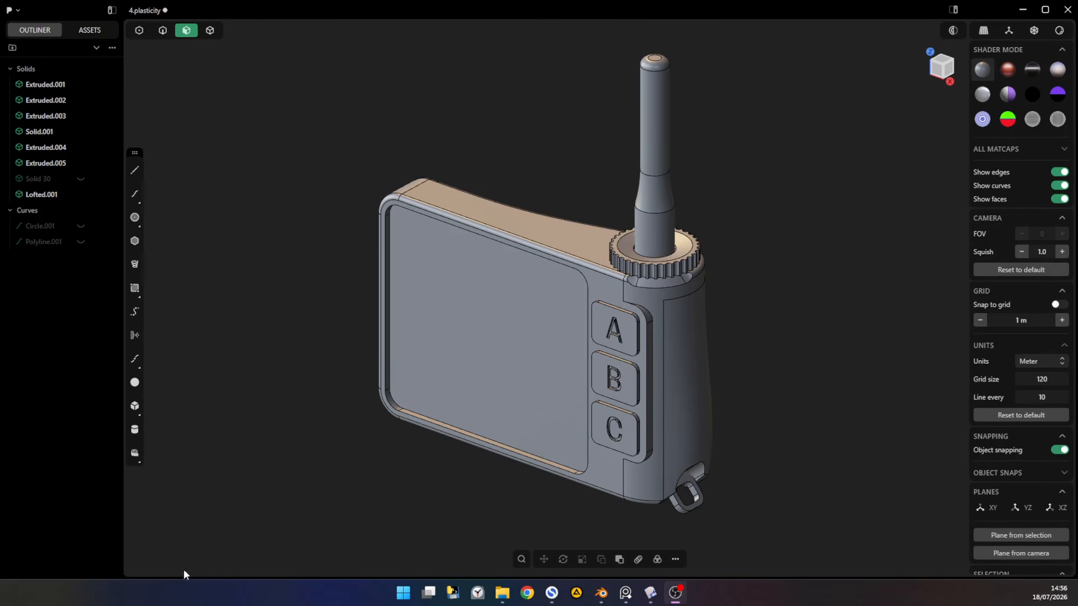
click(632, 323)
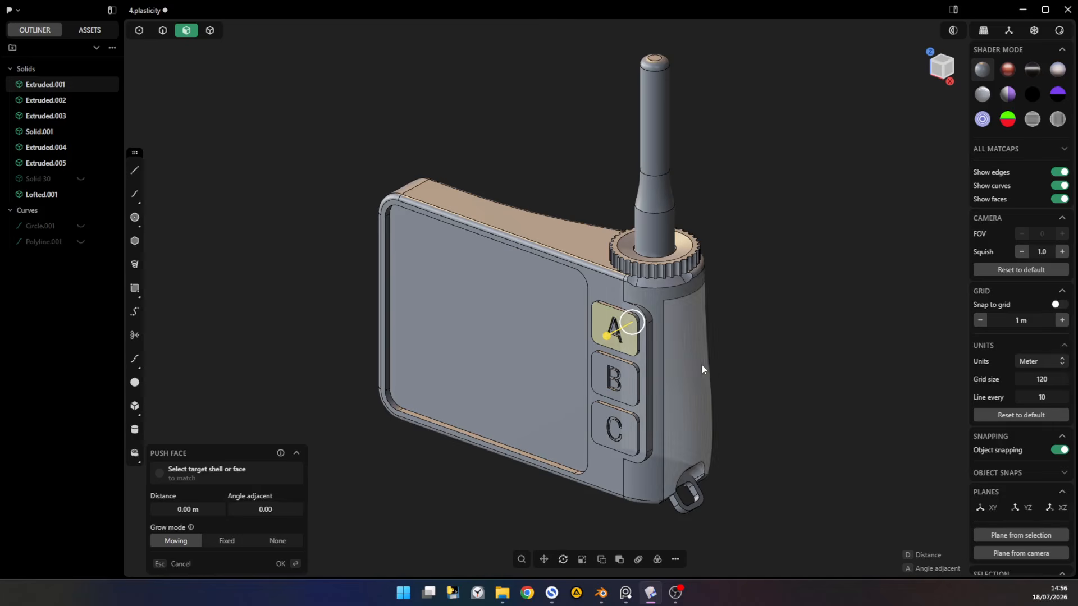
- Start the Rotate, Move and Scale commands in turn on the A button's front face
key(r)
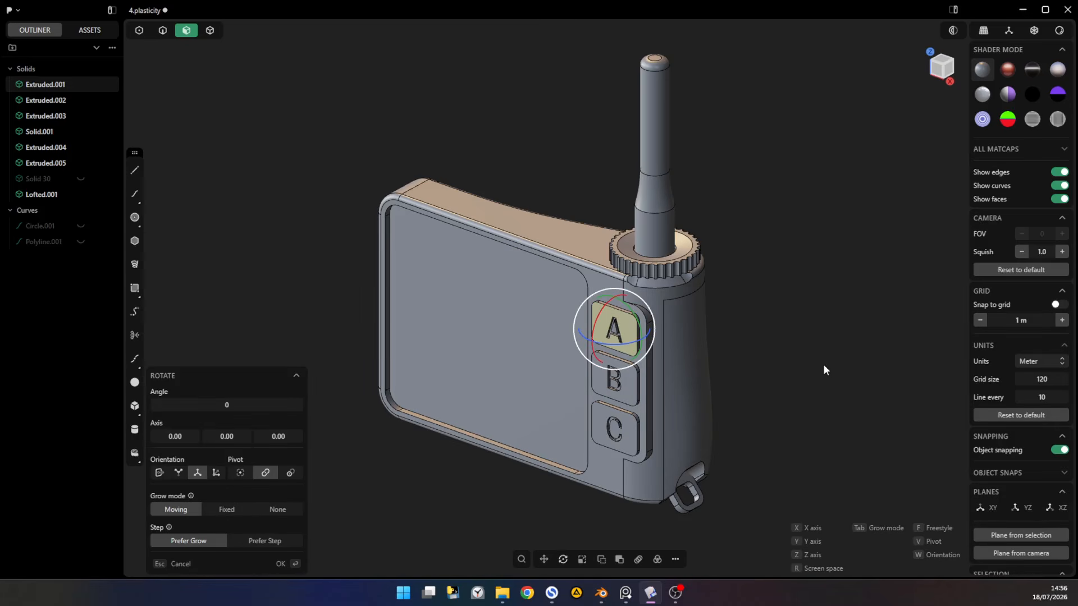
key(g)
key(s)
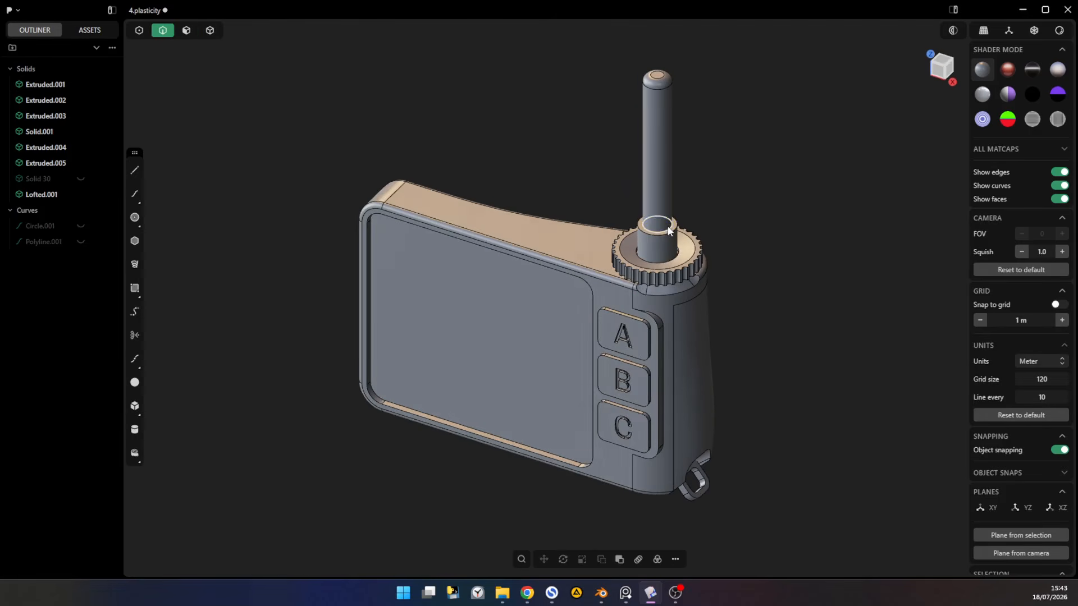
- Fillet the circular edge at the base of the antenna with a distance of about 0.75 m
key(f)
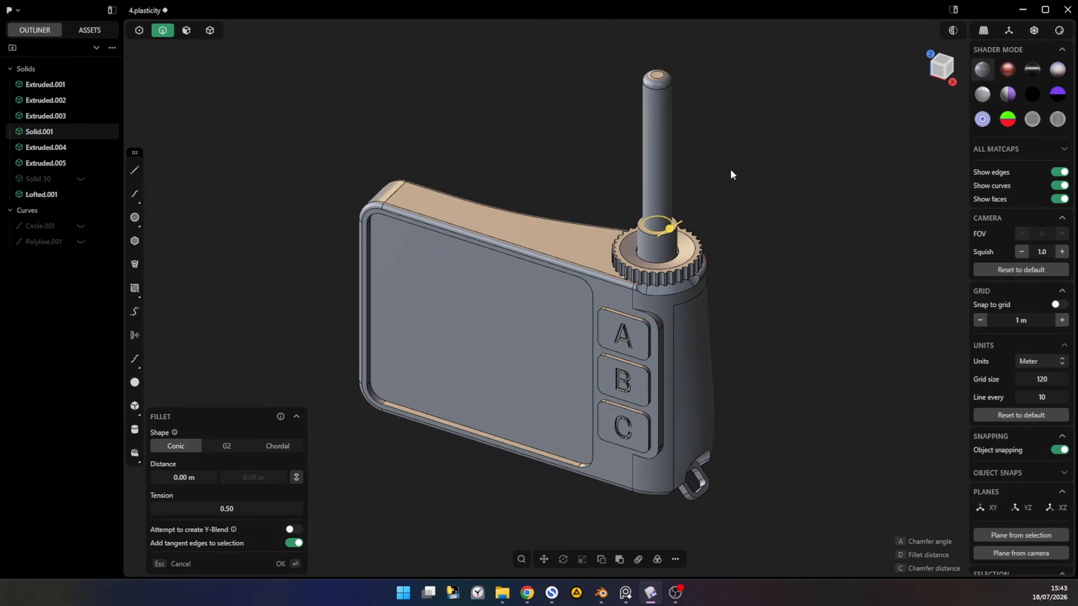
drag(727, 231, 889, 177)
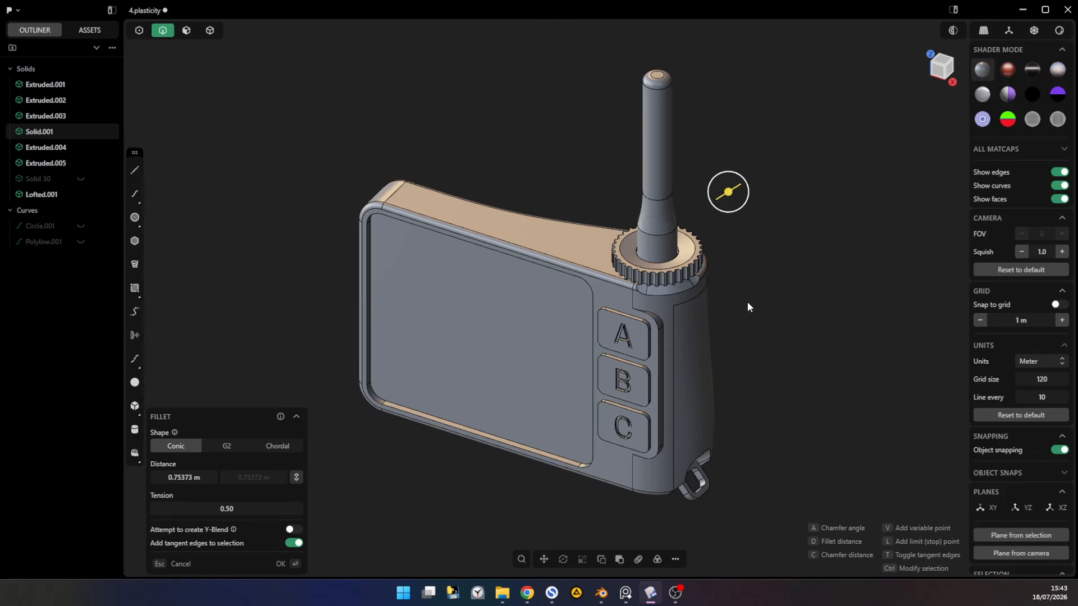
key(Return)
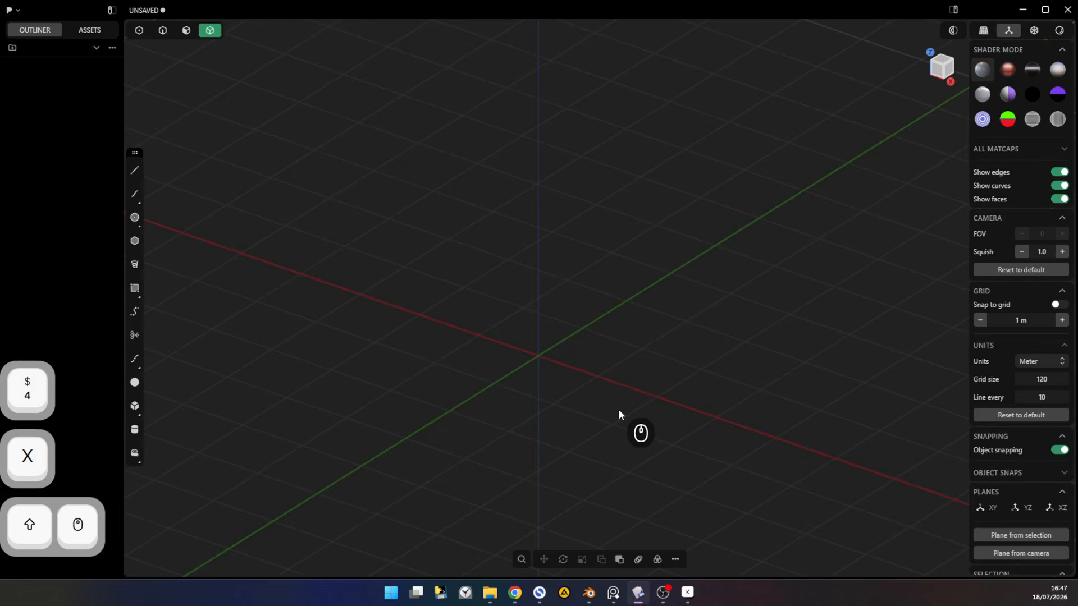
- Clear the scene to start a new file with the default cube, and turn off X-ray mode
shift+middle_drag(607, 391, 622, 371)
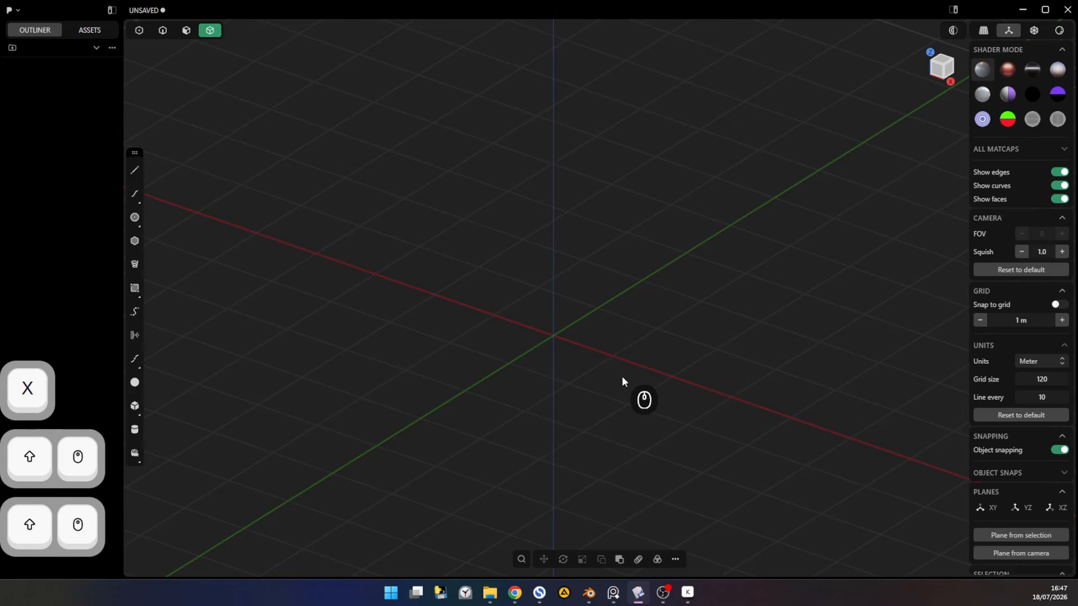
key(ctrl+n)
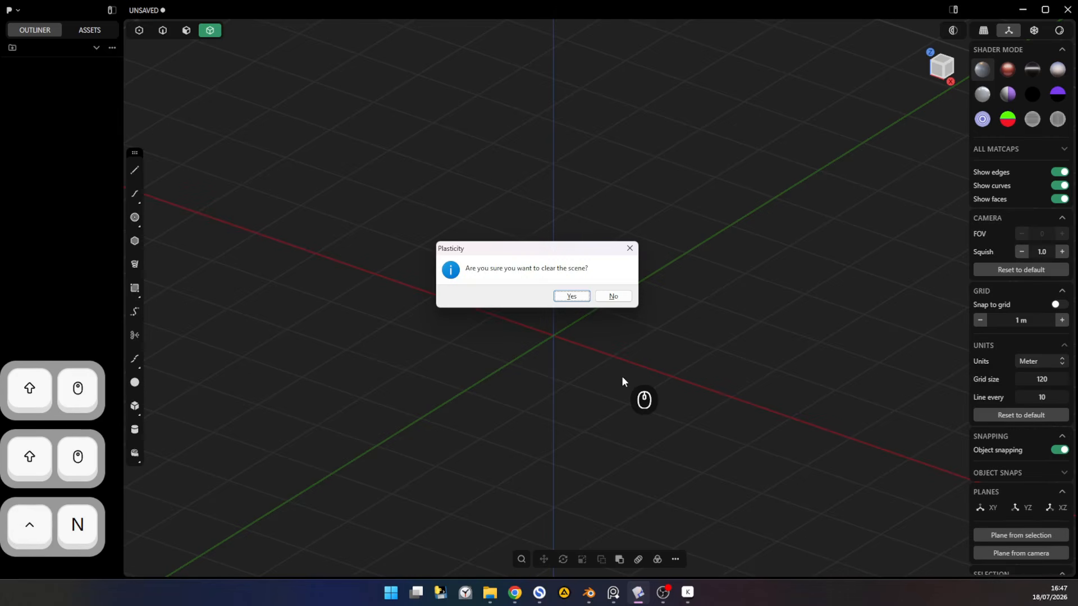
shift+click(568, 298)
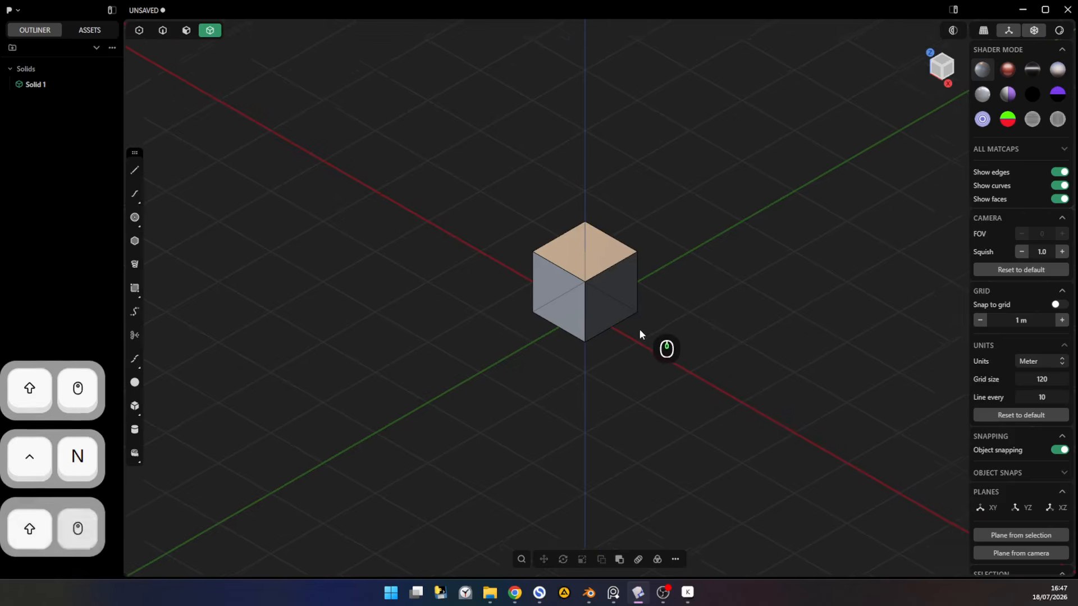
middle_drag(638, 329, 565, 321)
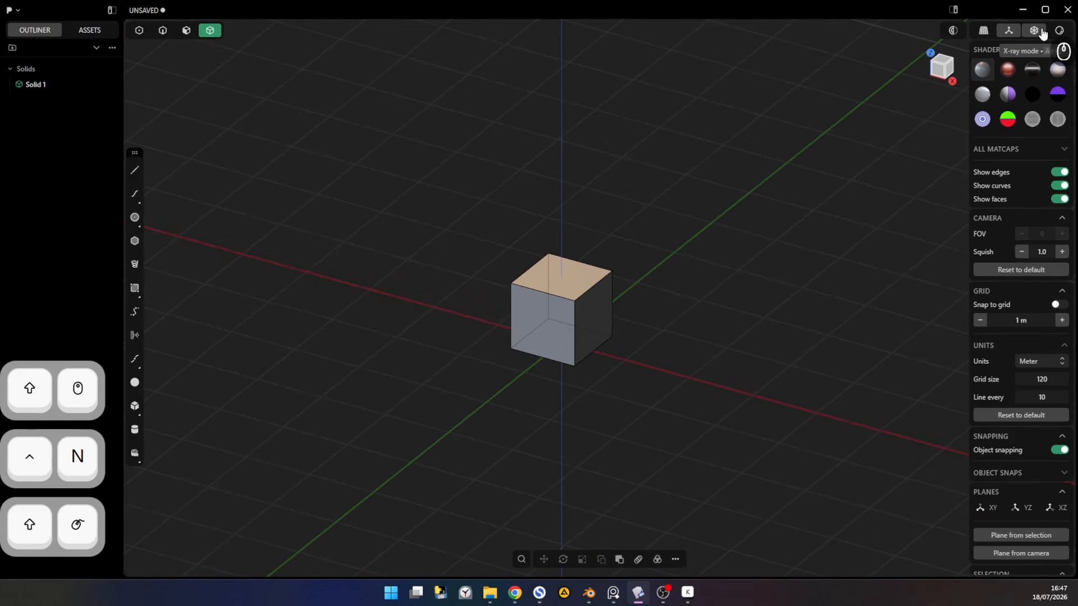
- Scale the cube to about 1.68 in X, 0.69 in Y and 1.40 in Z
click(589, 317)
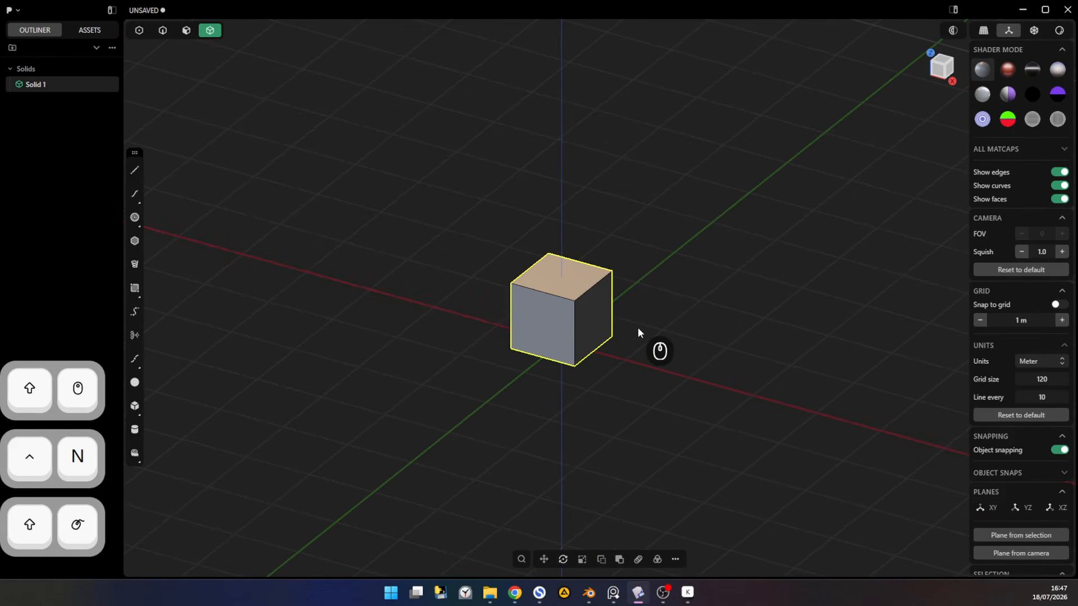
key(s)
drag(563, 275, 557, 258)
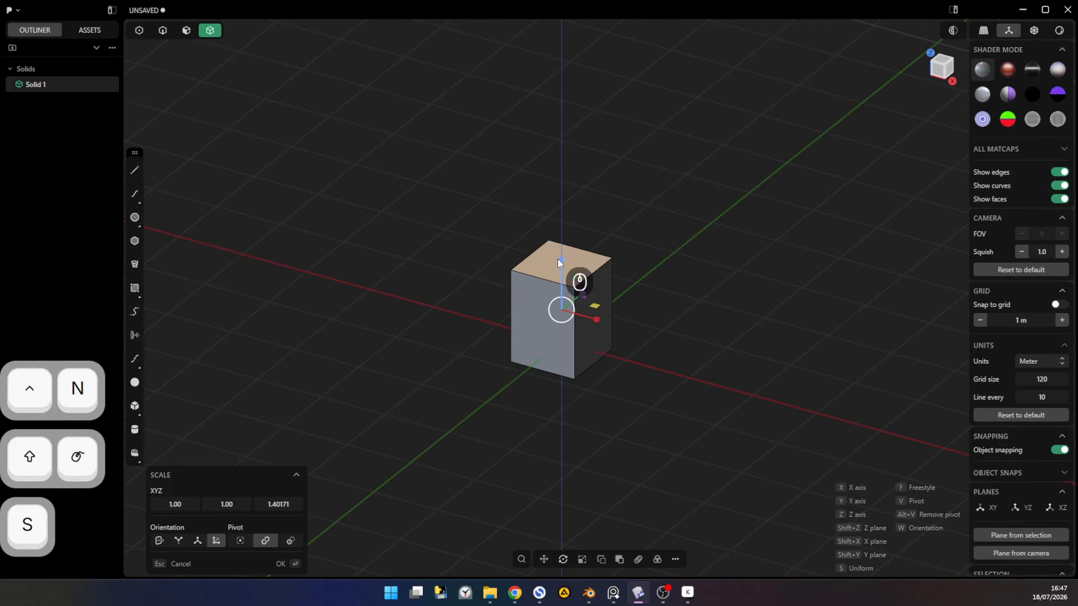
mouse_move(596, 319)
mouse_down()
mouse_move(634, 325)
mouse_move(614, 325)
mouse_up()
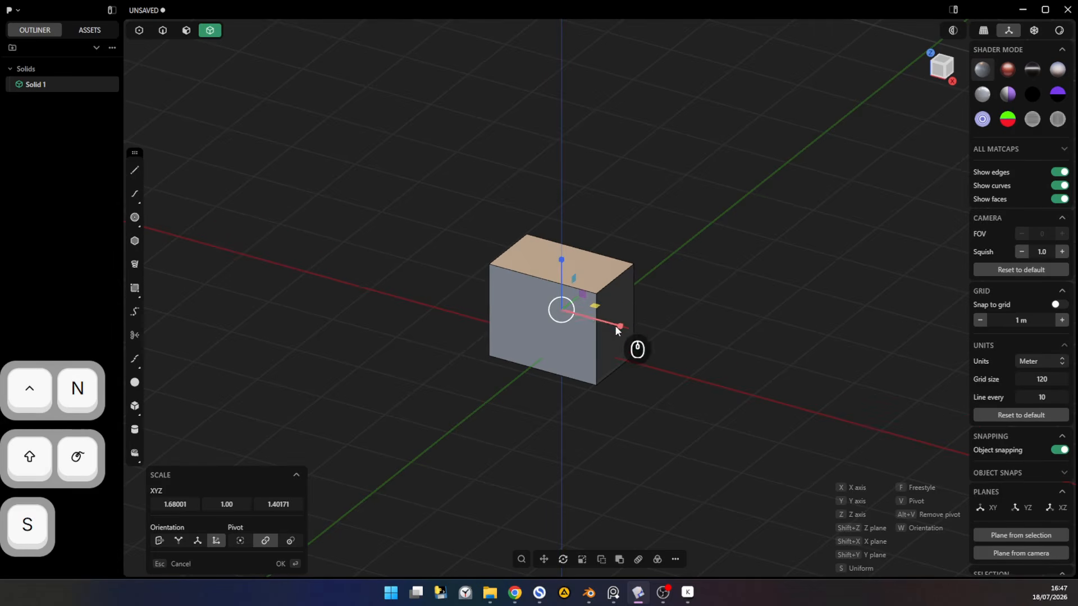
mouse_move(595, 298)
middle_down()
mouse_move(646, 259)
mouse_move(596, 281)
middle_up()
drag(596, 281, 575, 288)
middle_drag(574, 289, 474, 359)
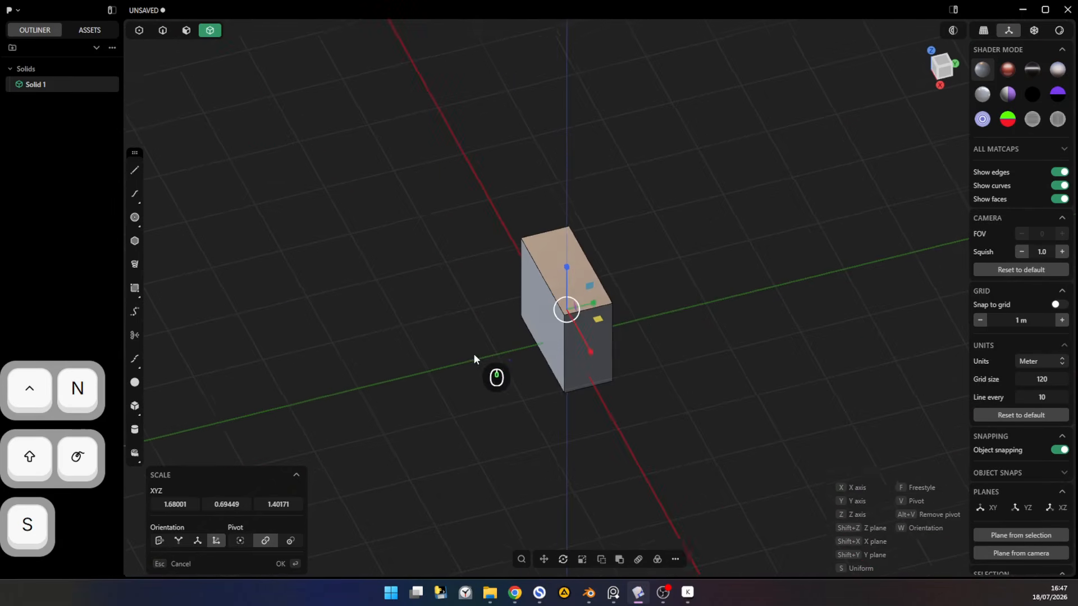
click(638, 264)
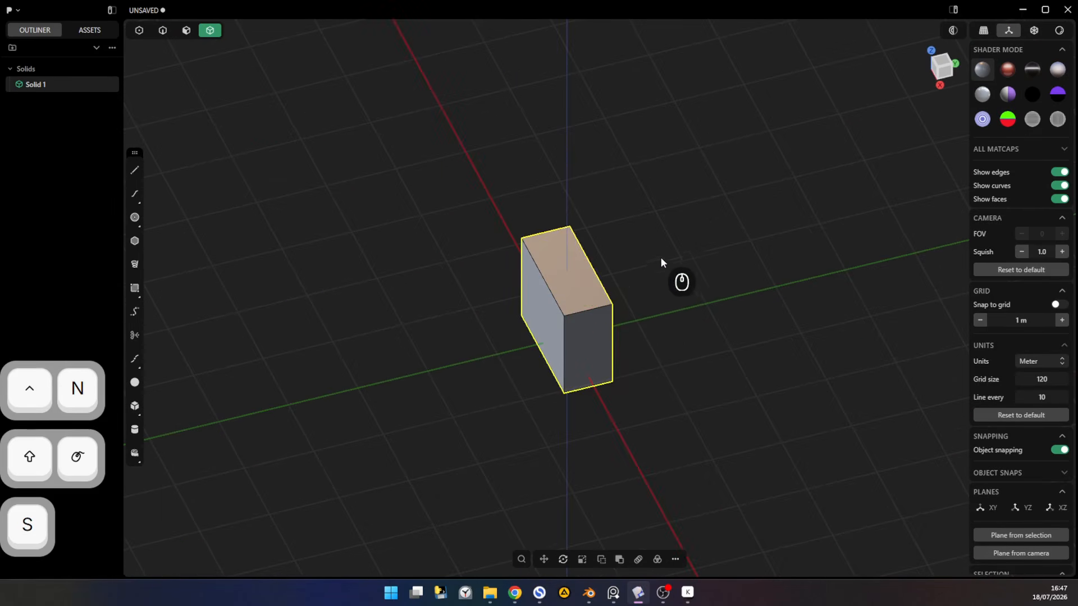
- Split the box's long side face vertically through its centre with one isoparam cut in the V direction
middle_drag(660, 261, 598, 313)
key(ctrl+r)
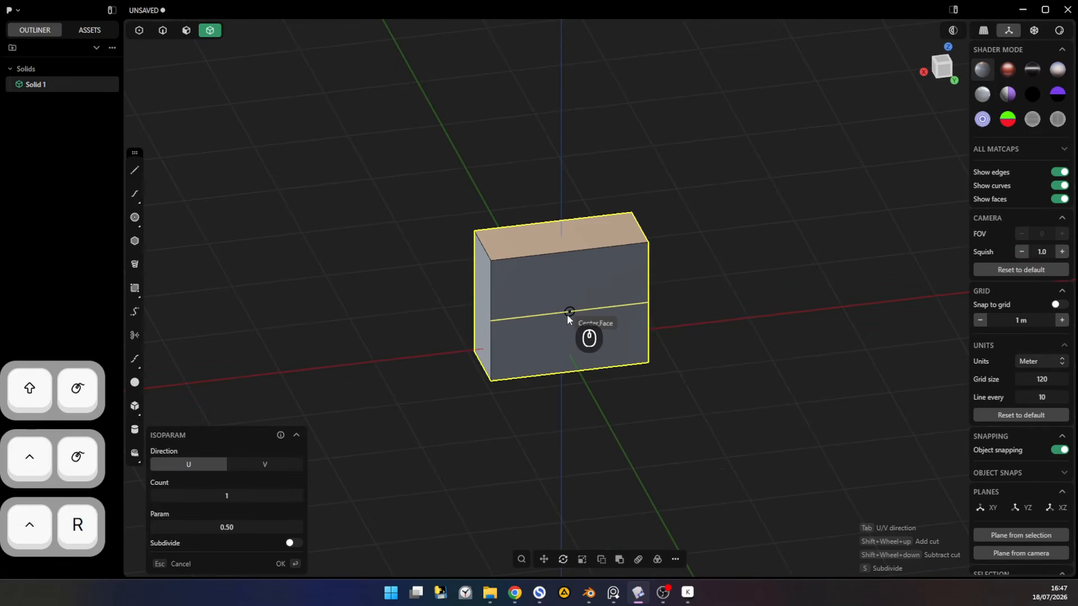
key(Tab)
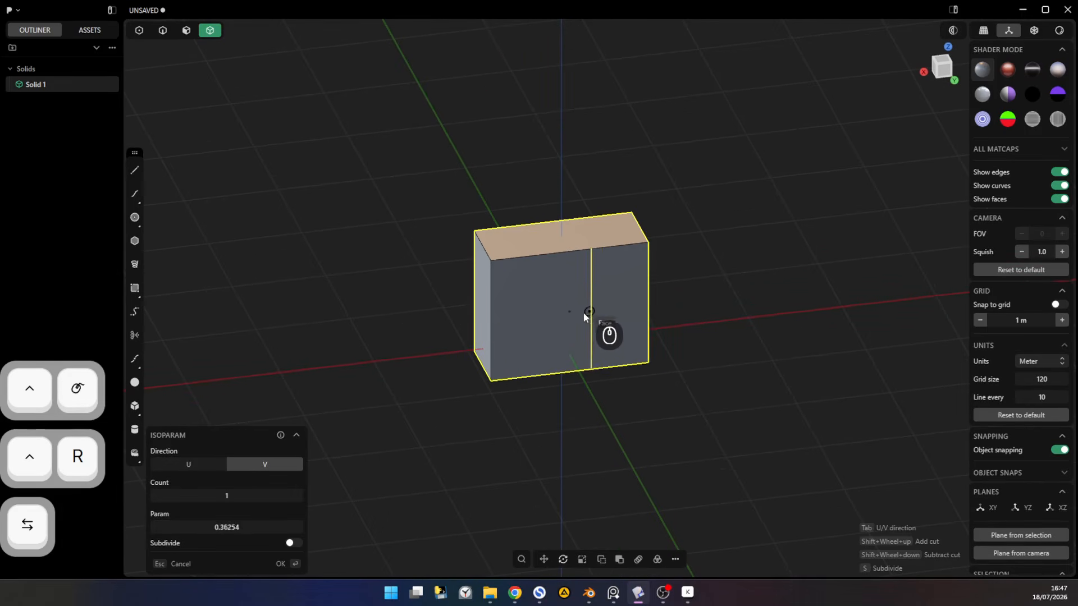
key(Tab)
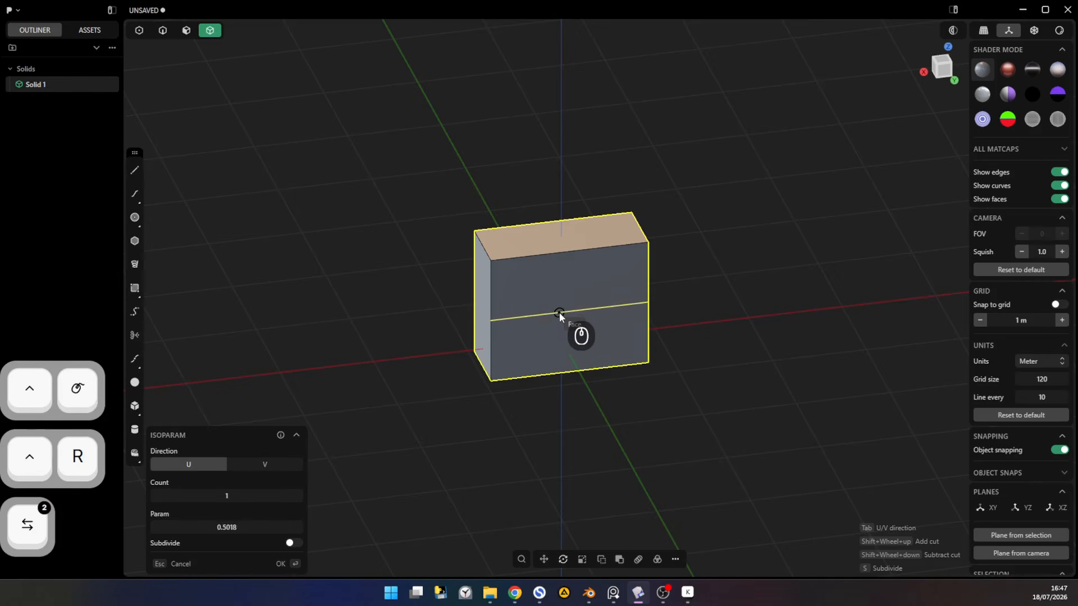
key(Tab)
click(570, 311)
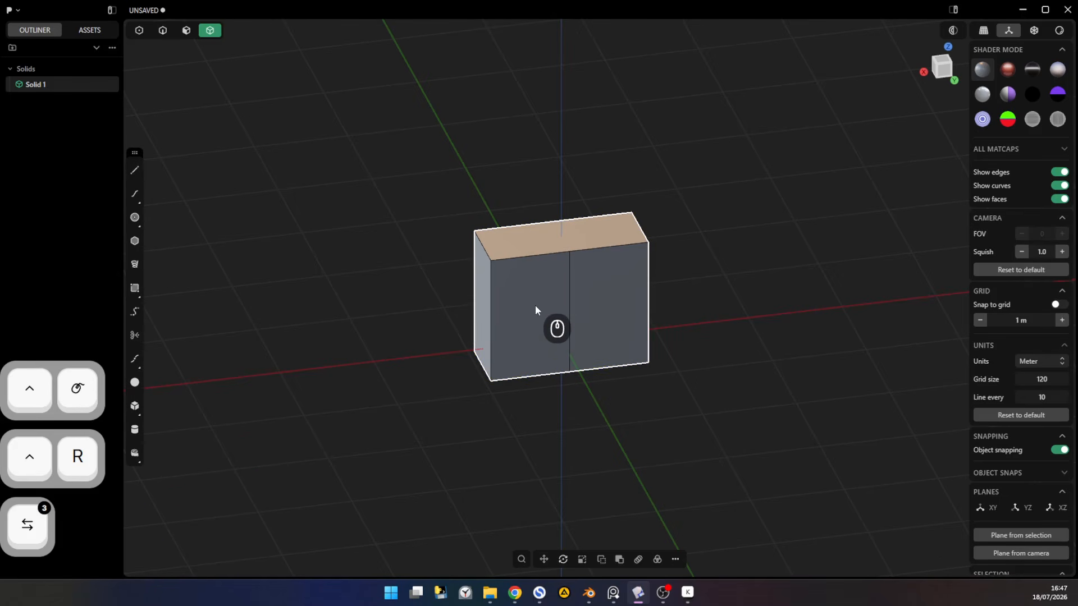
- Rotate one half of the split face outward about 20.8° around Z, with the pivot on the dividing edge
key(3)
drag(543, 291, 540, 328)
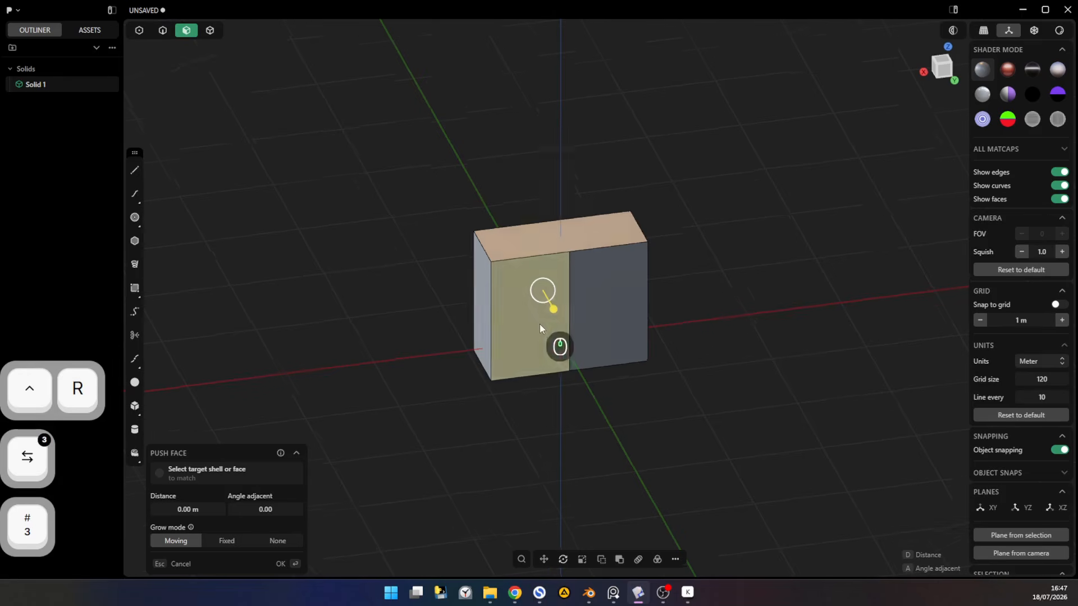
middle_drag(540, 324, 572, 353)
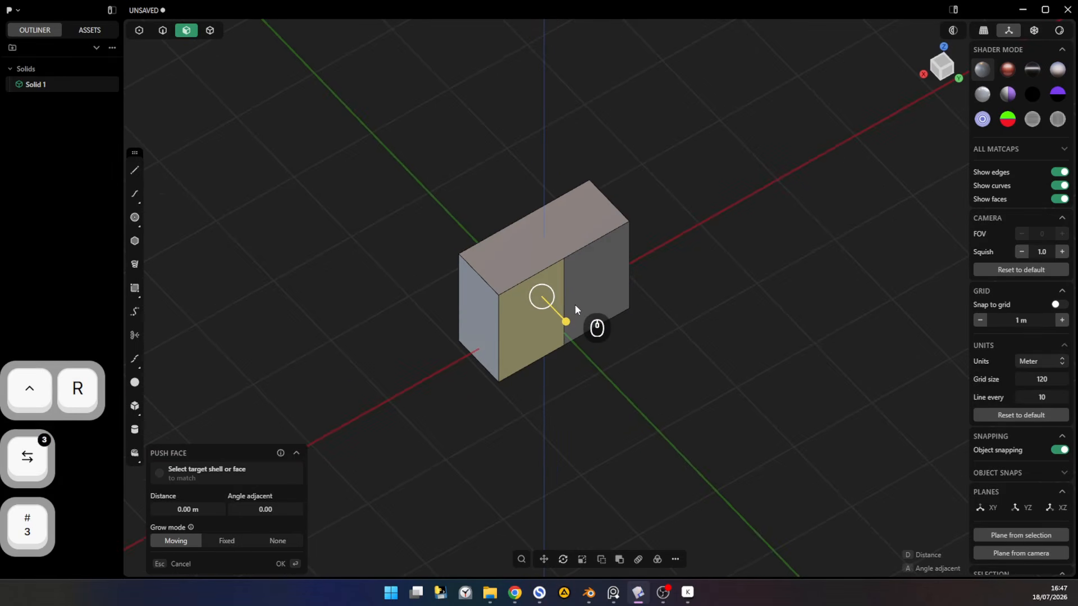
key(r)
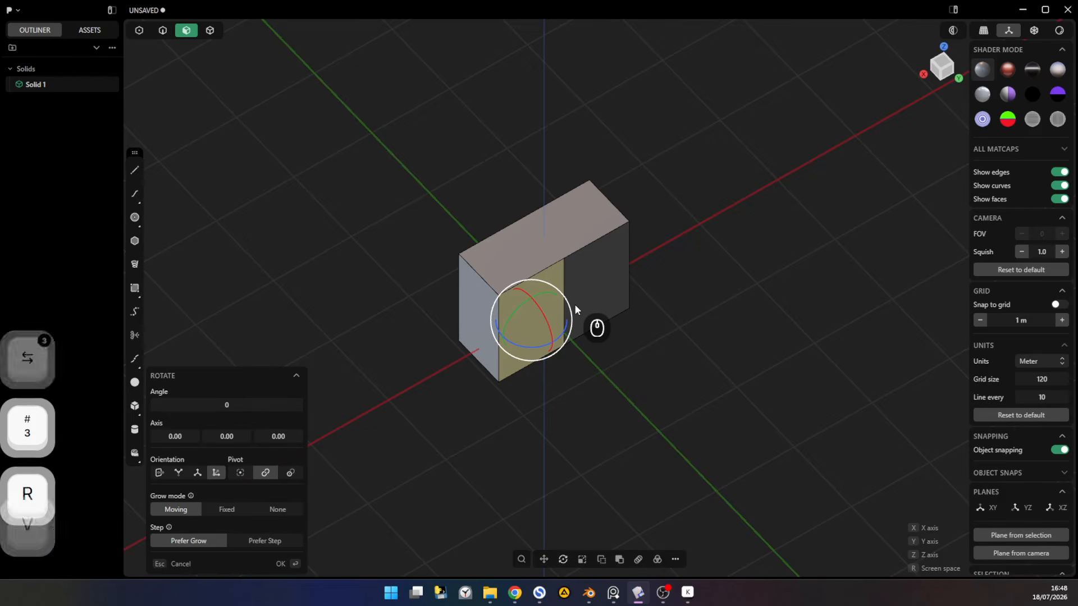
key(v)
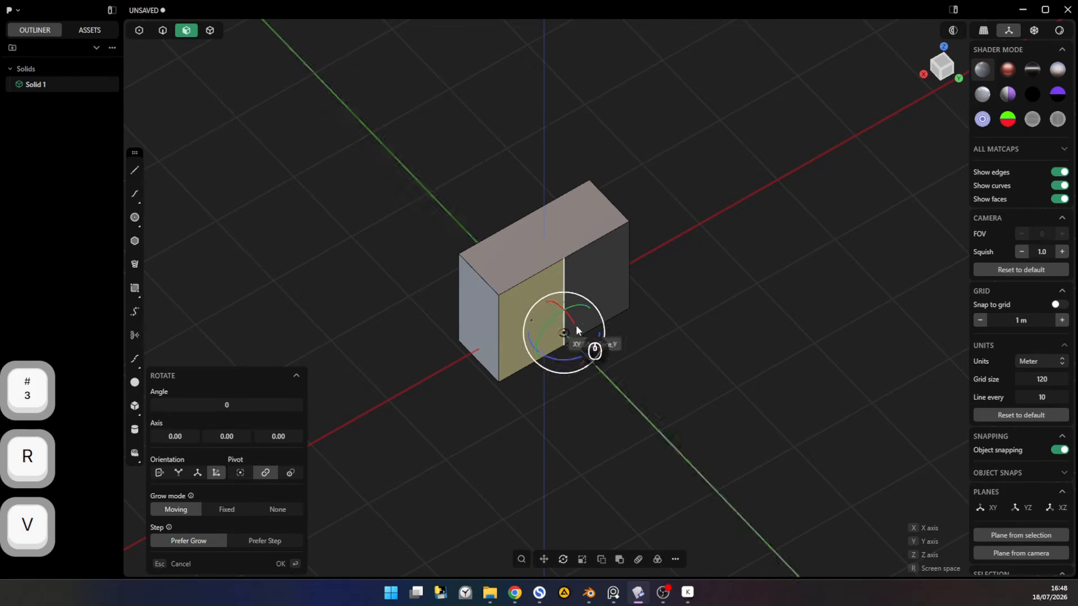
click(564, 288)
drag(561, 314, 577, 314)
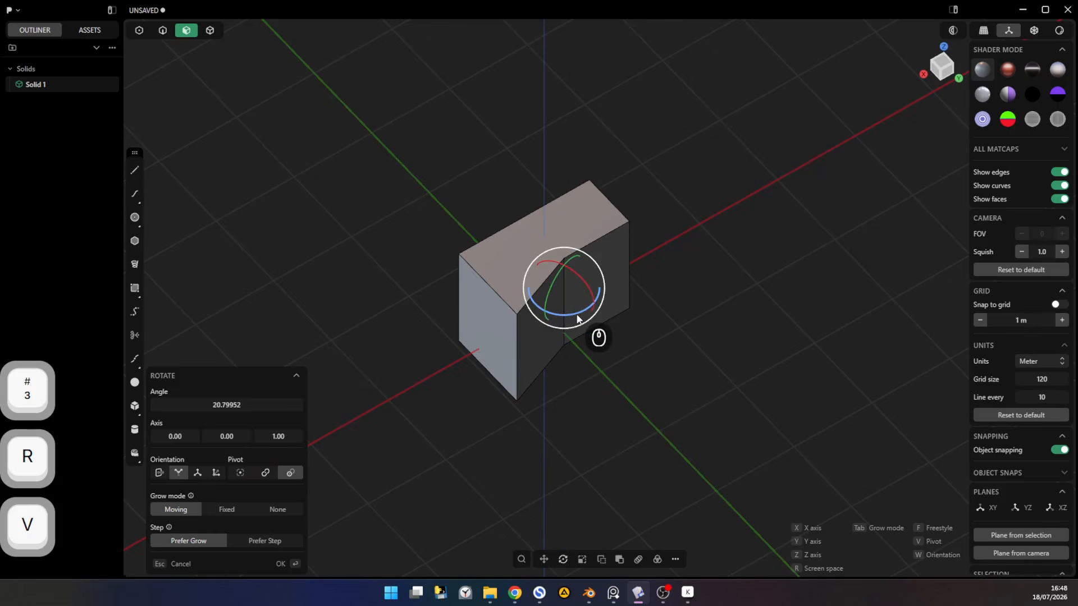
right_click(637, 342)
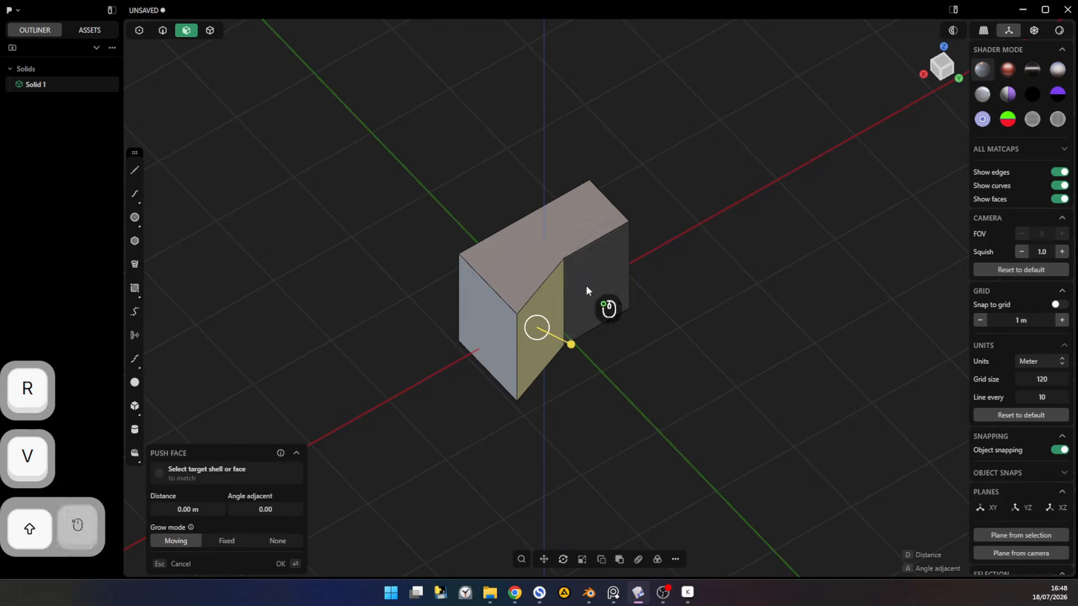
- Select both halves of the split side together and move them inward to make the body thinner
shift+middle_drag(596, 314, 647, 369)
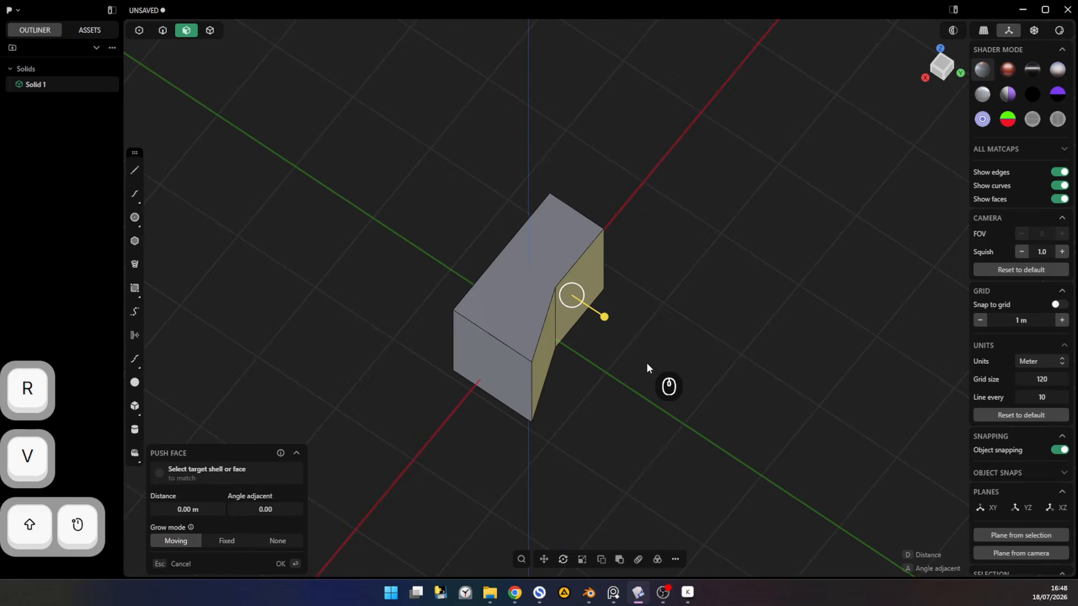
key(g)
drag(593, 336, 572, 335)
right_click(647, 352)
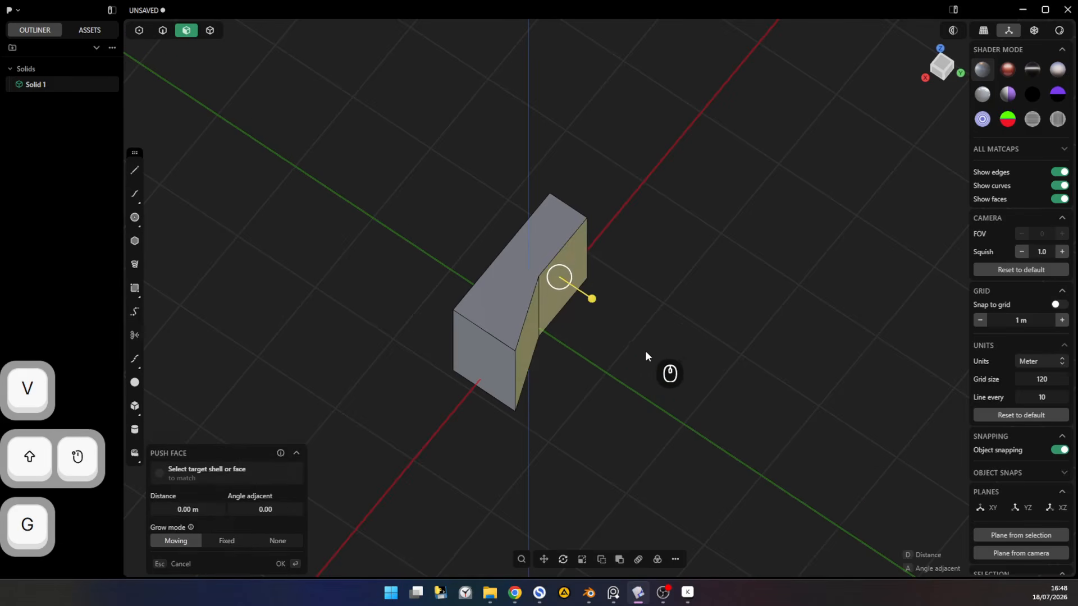
click(608, 404)
- Fillet the upper and lower short edges at the body's narrow end with a distance of about 0.21 m
middle_drag(587, 393, 685, 313)
key(2)
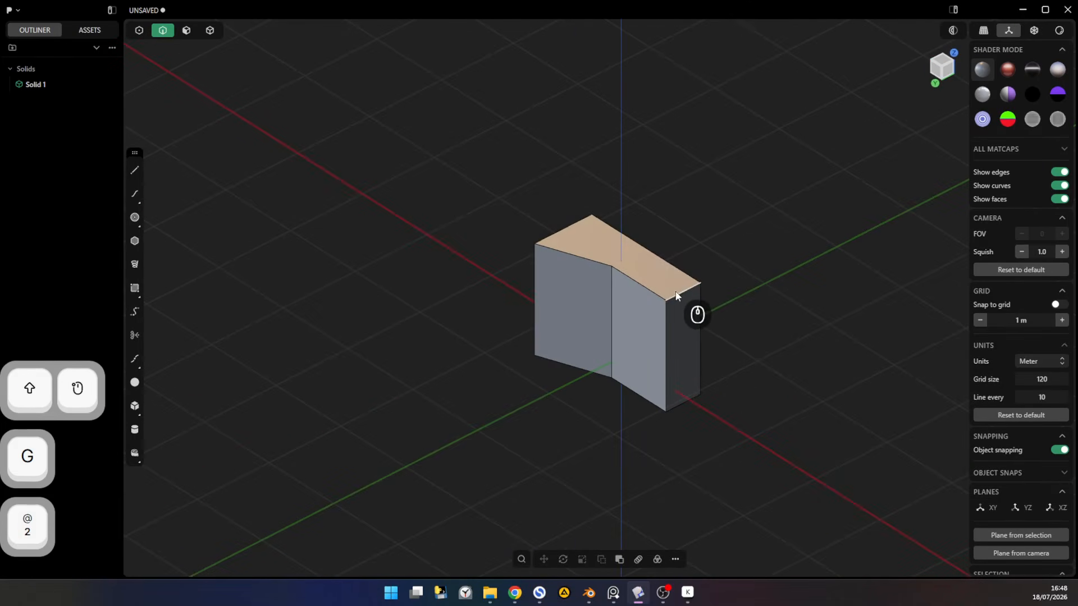
click(677, 294)
shift+click(682, 402)
shift+middle_drag(732, 421, 636, 372)
middle_drag(685, 341, 640, 392)
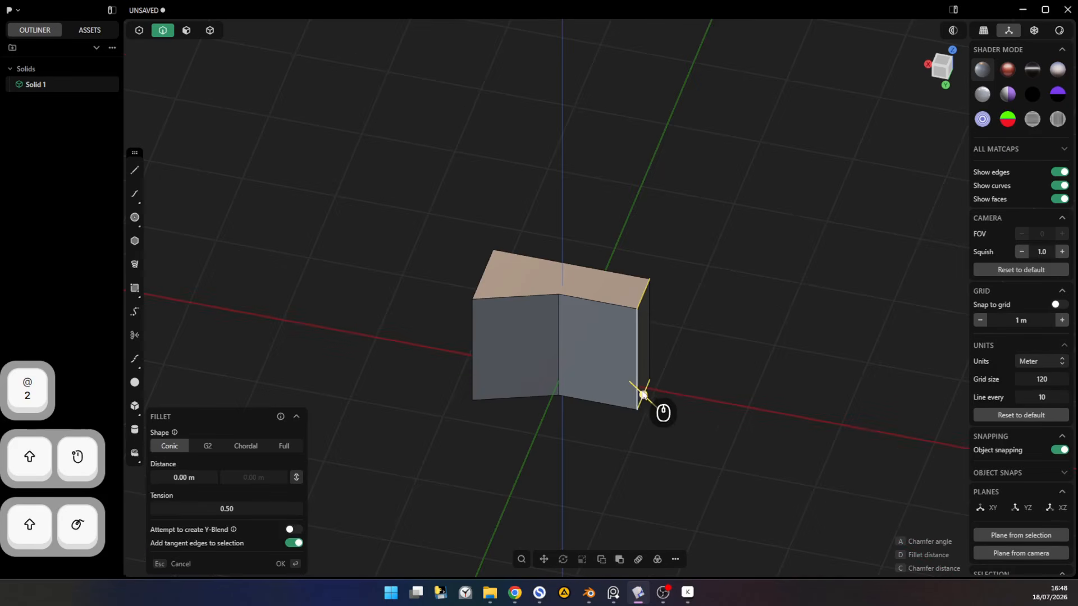
drag(640, 393, 659, 410)
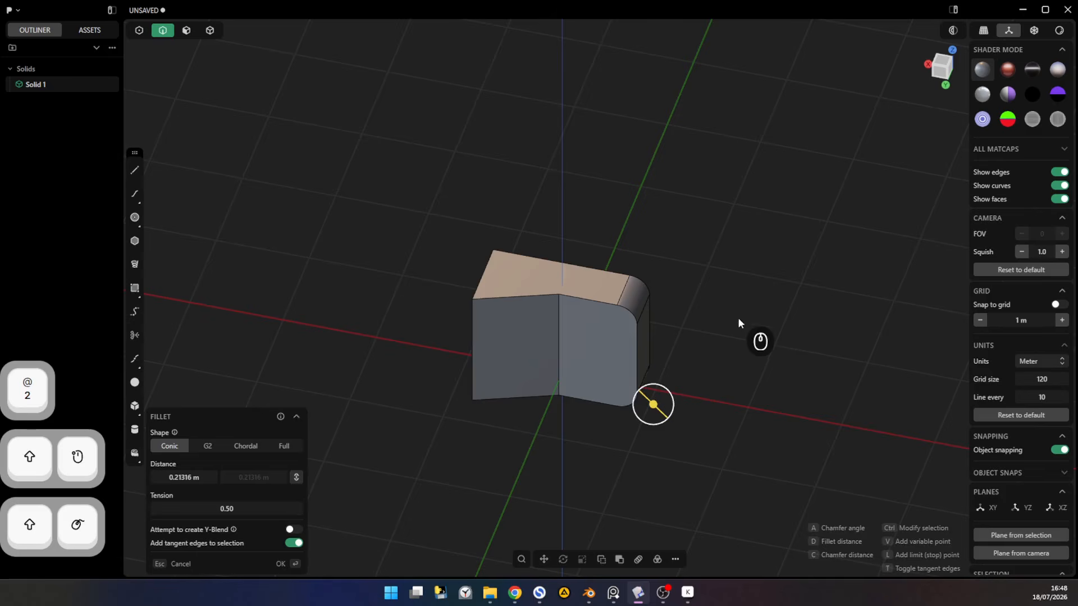
right_click(738, 318)
- Hide the grid and axes in the viewport
middle_drag(506, 465, 779, 433)
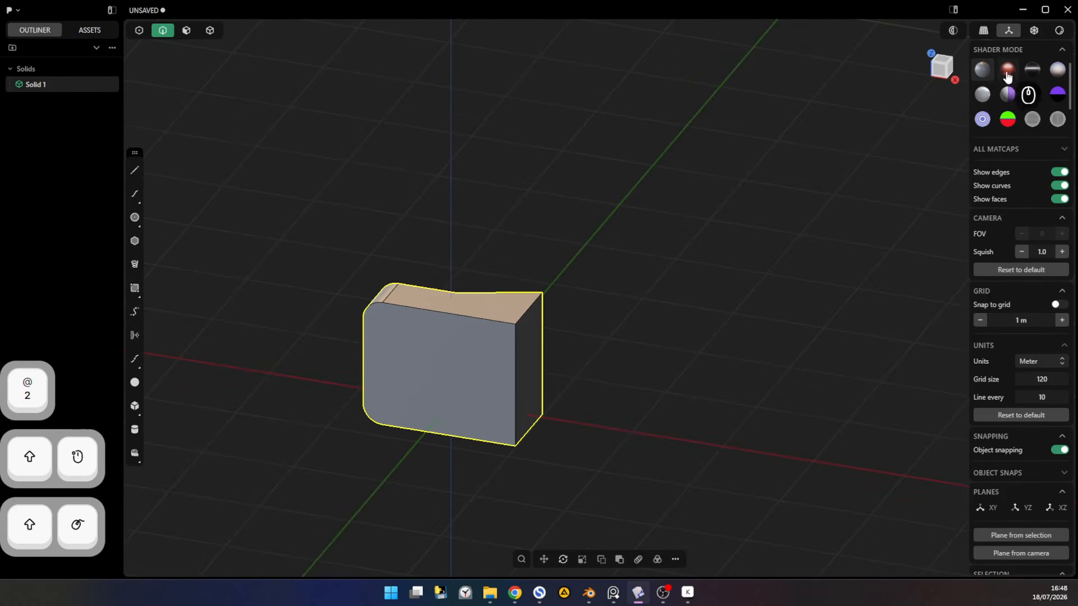
click(1009, 30)
key(shift)
- Fillet the vertical edges at the body's wide end with a distance of about 0.28 m
shift+middle_drag(609, 366, 693, 363)
click(603, 375)
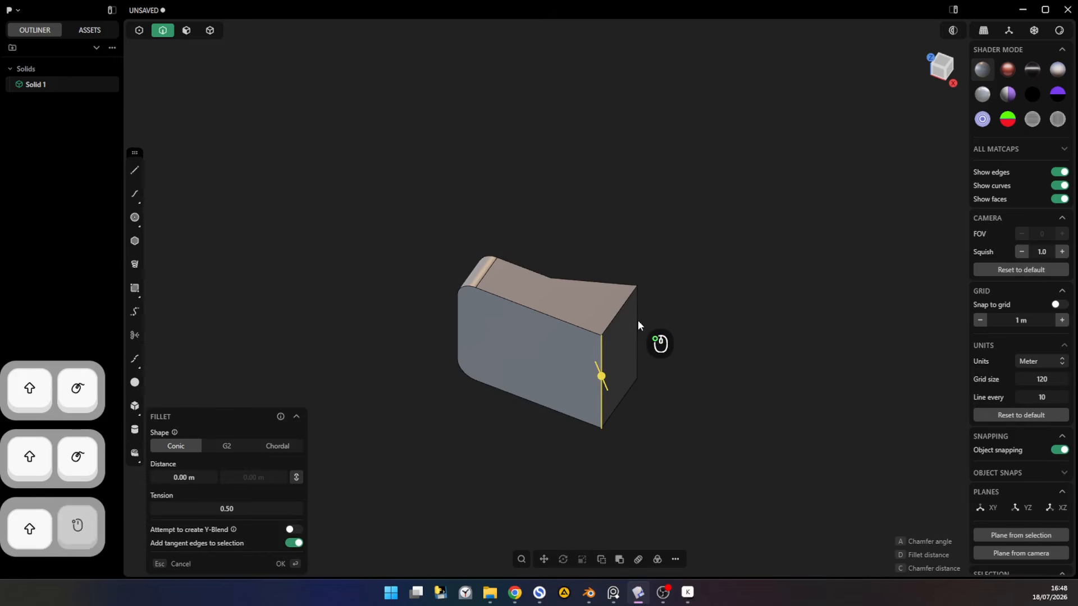
key(d)
click(678, 321)
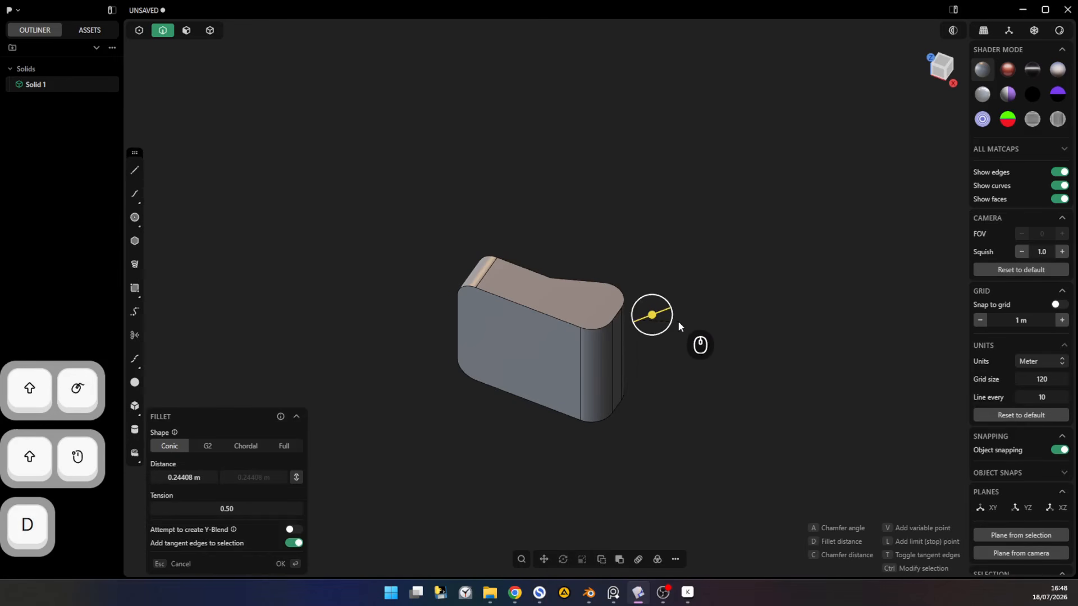
middle_drag(678, 321, 494, 325)
shift+middle_drag(648, 230, 633, 330)
key(d)
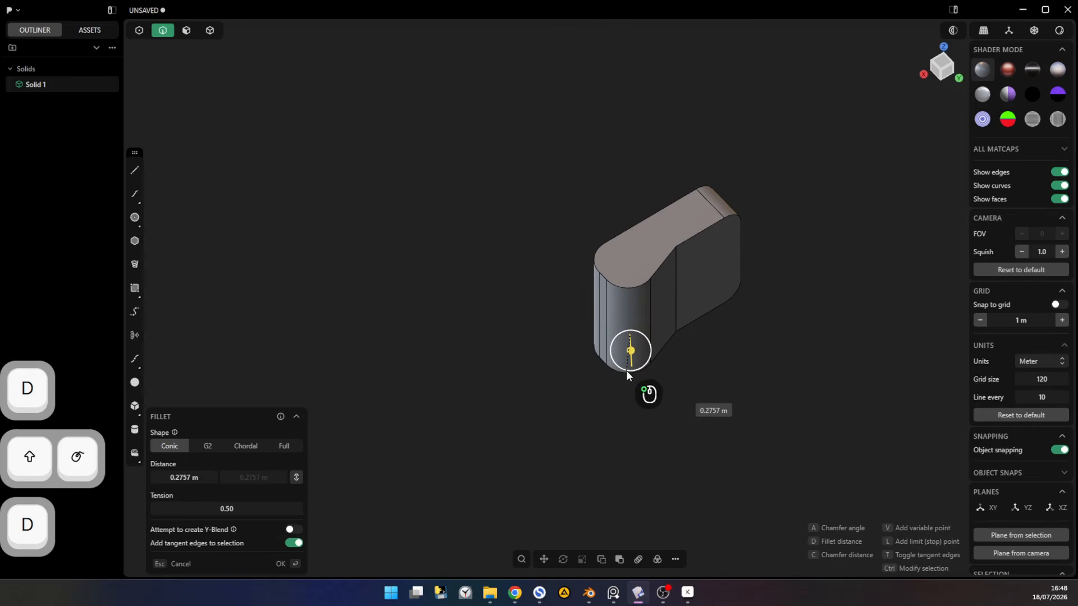
click(628, 374)
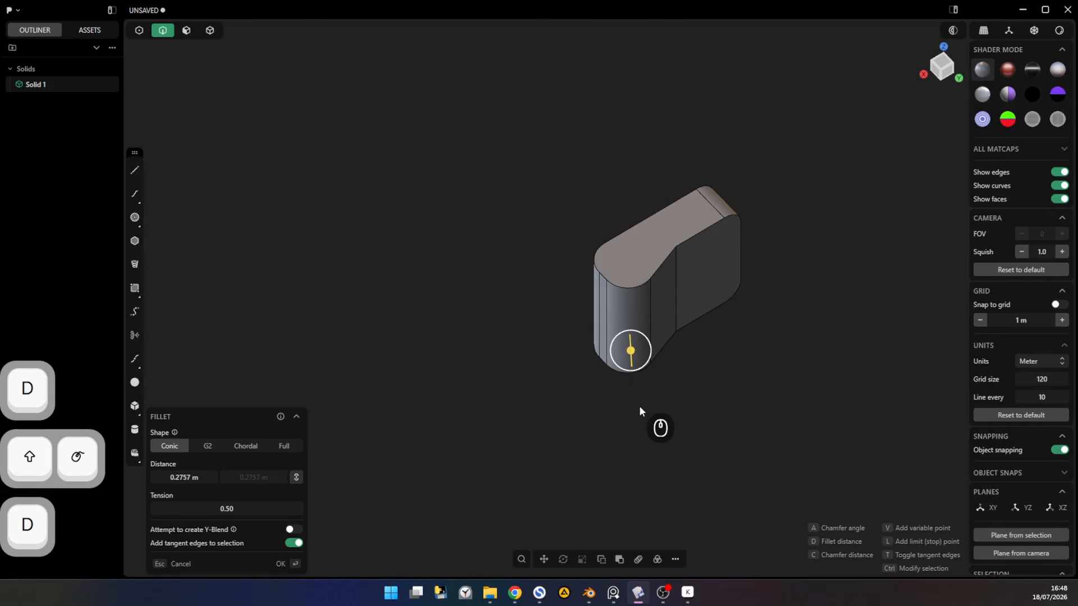
- Set the wide end's fillet shape to Full and finish the fillet
click(290, 451)
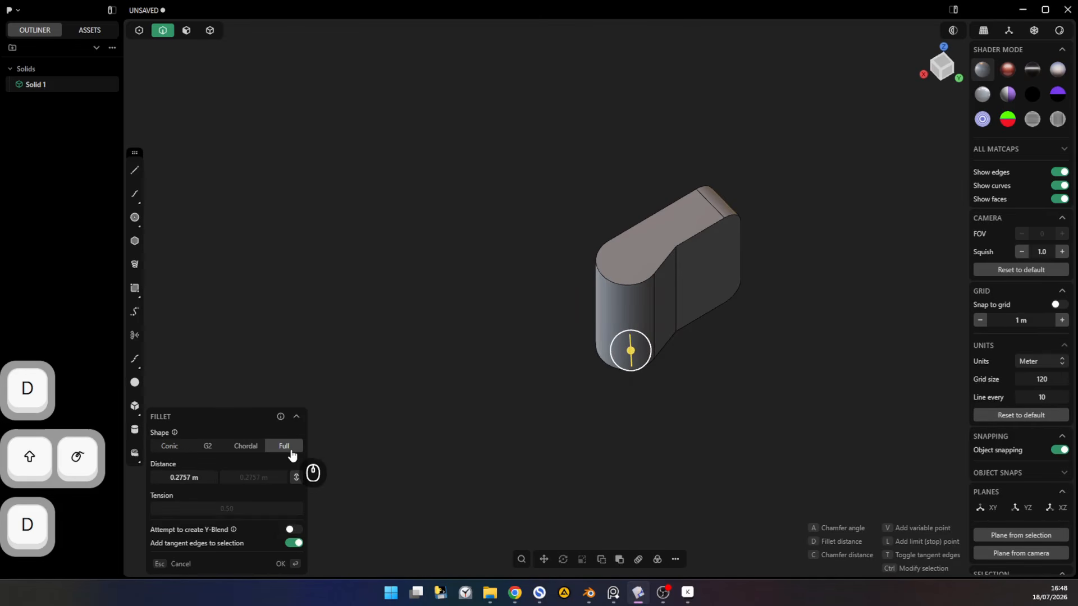
right_click(664, 412)
middle_drag(600, 409, 830, 422)
shift+middle_drag(518, 465, 531, 323)
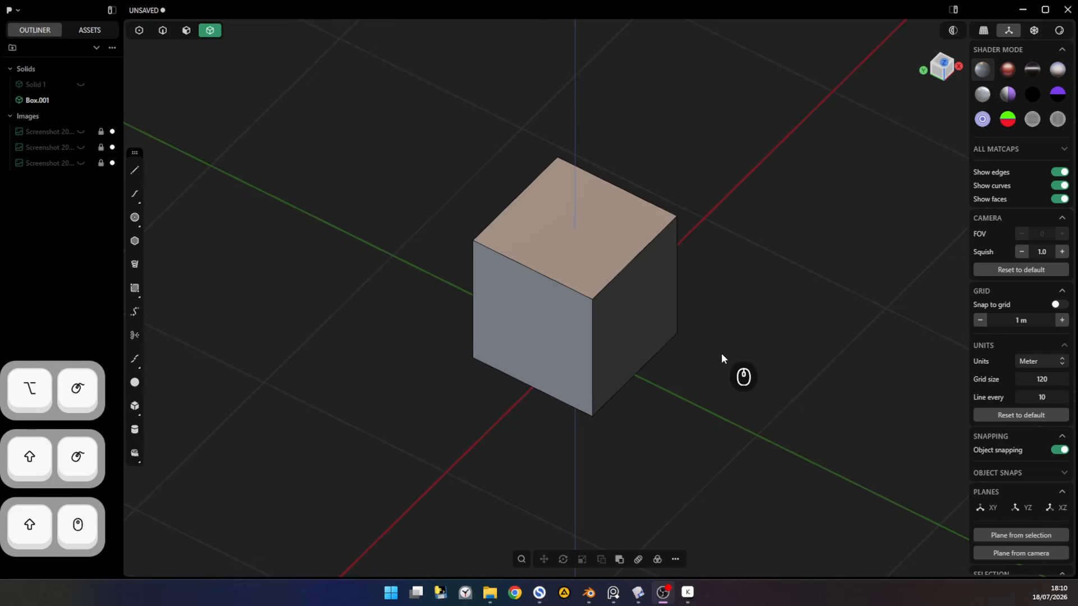
- Align the view of the plain cube to Left and Front, and return to an angled view
middle_drag(708, 324, 917, 241)
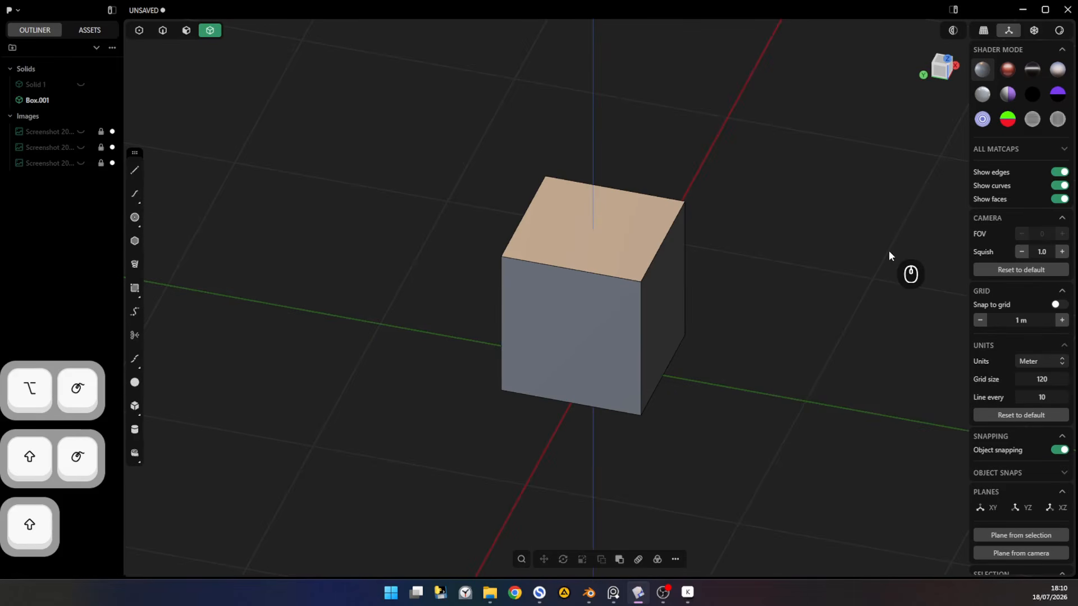
click(934, 71)
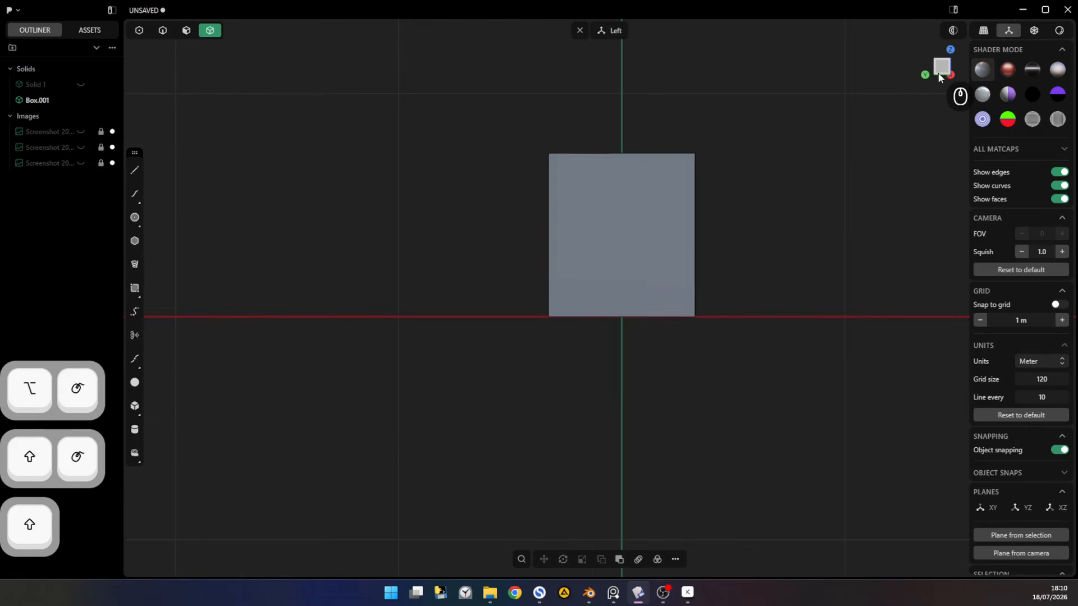
click(927, 73)
click(948, 72)
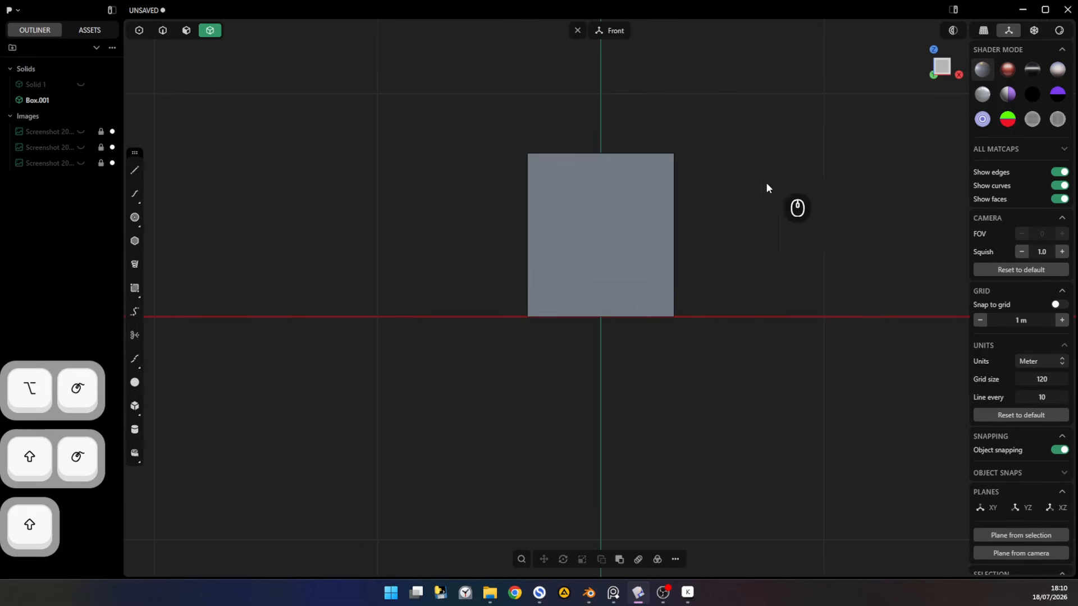
middle_drag(768, 184, 777, 232)
middle_drag(667, 341, 684, 394)
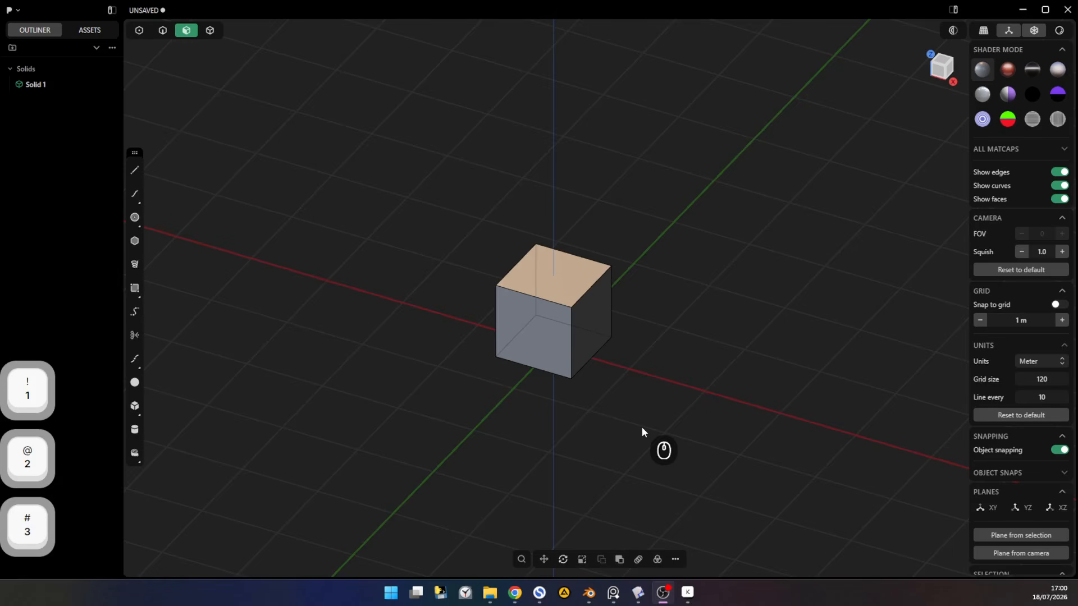
click(490, 594)
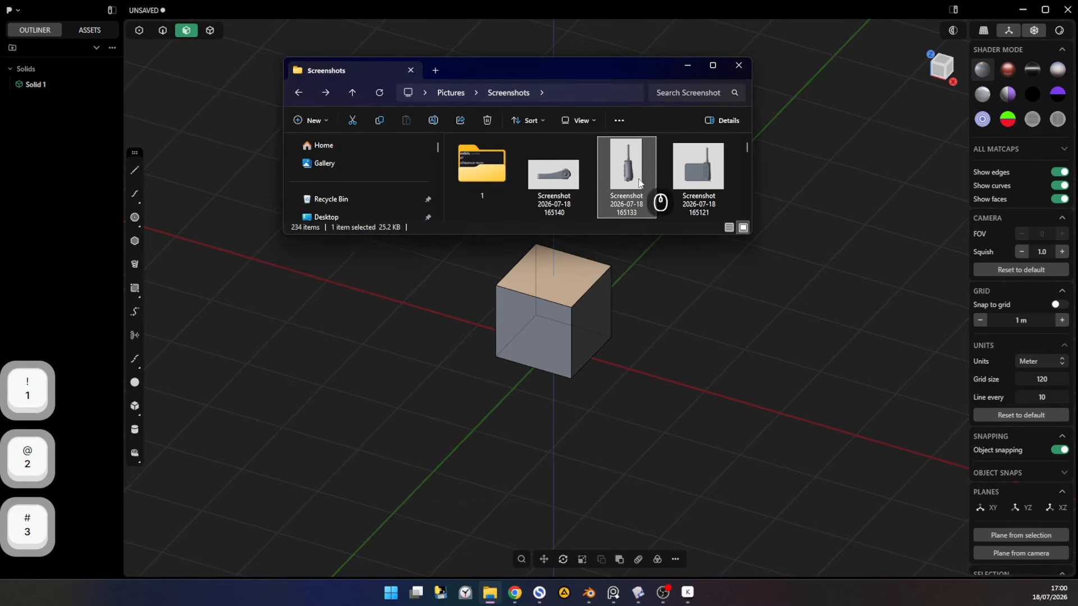
drag(702, 162, 676, 366)
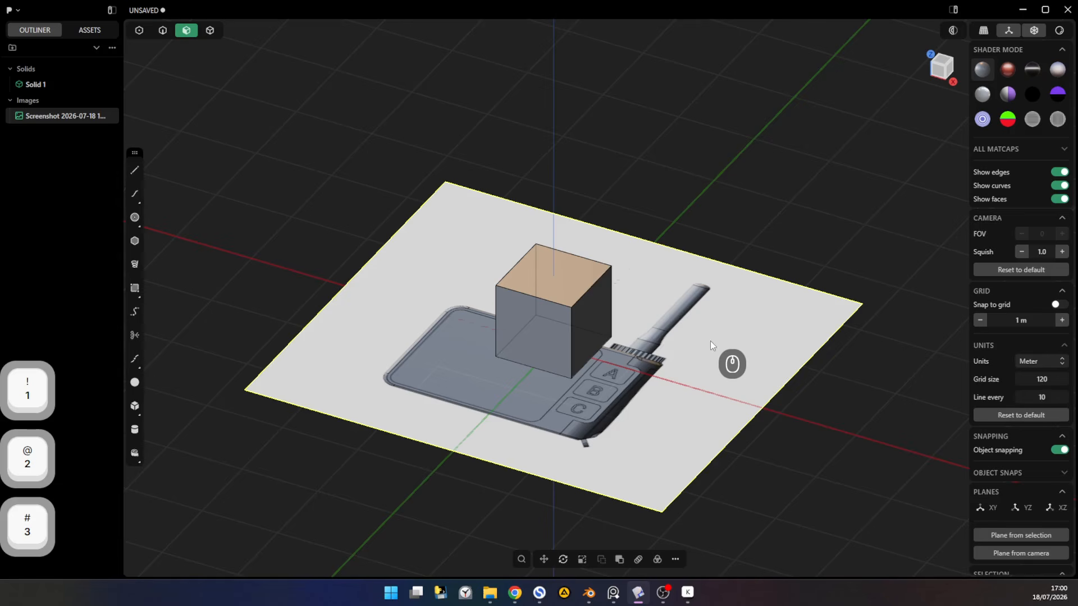
key(r)
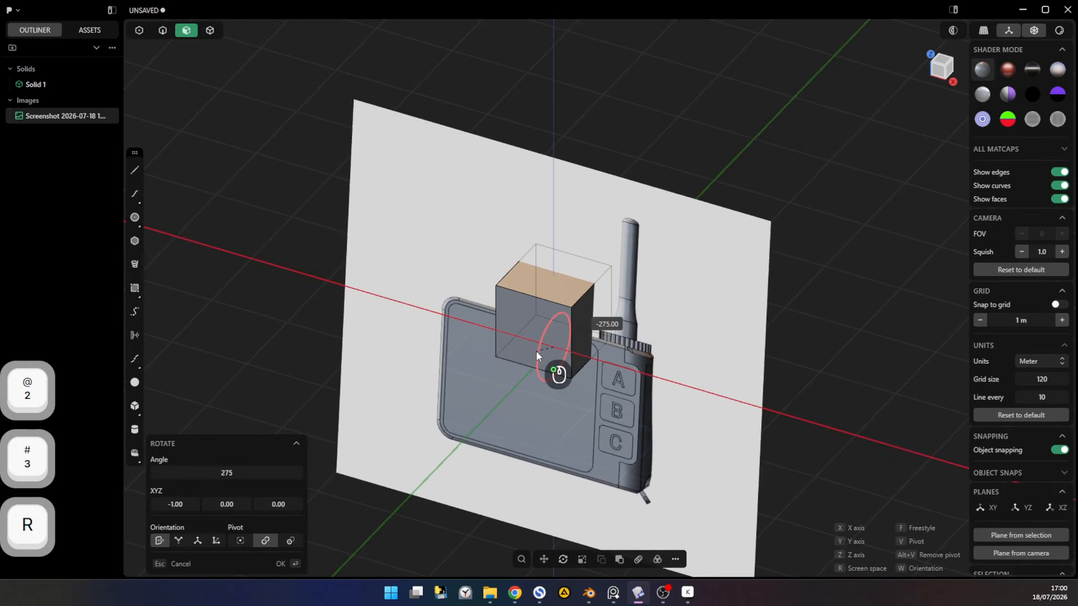
click(534, 352)
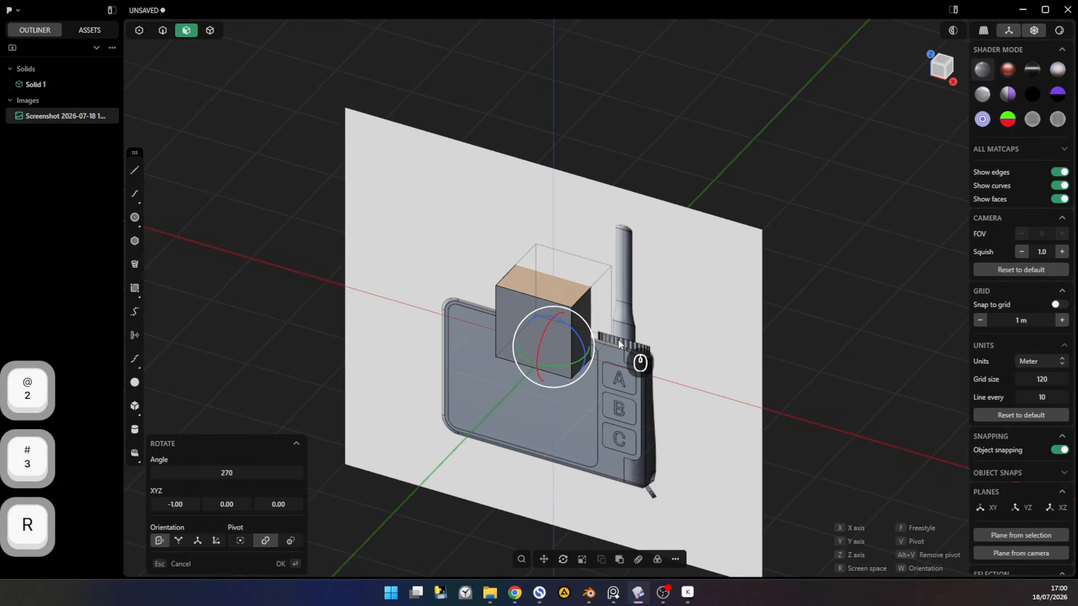
key(g)
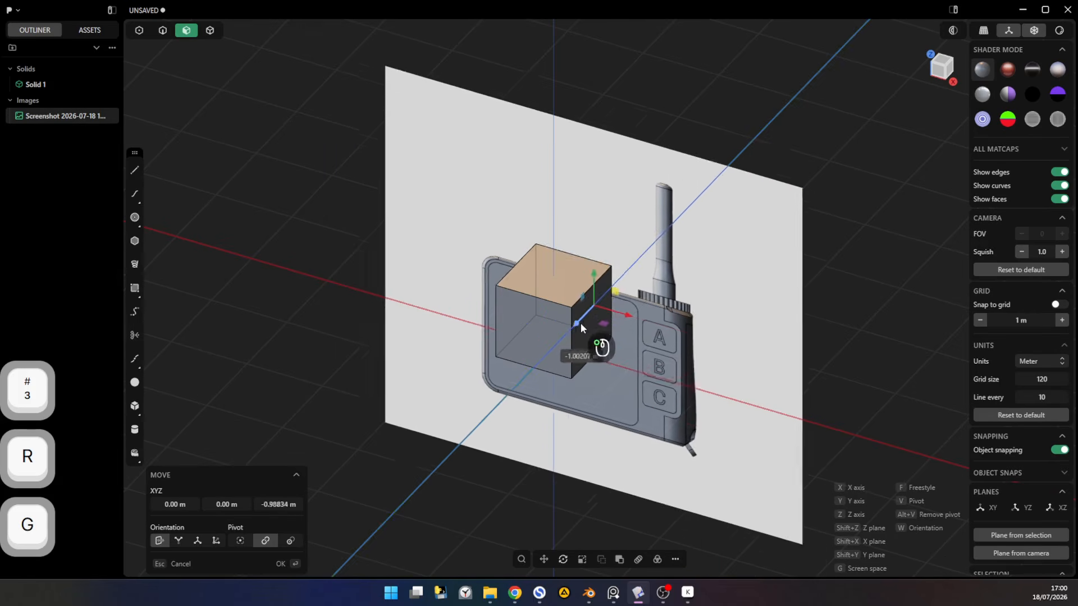
click(490, 592)
drag(620, 180, 587, 449)
click(539, 433)
key(4)
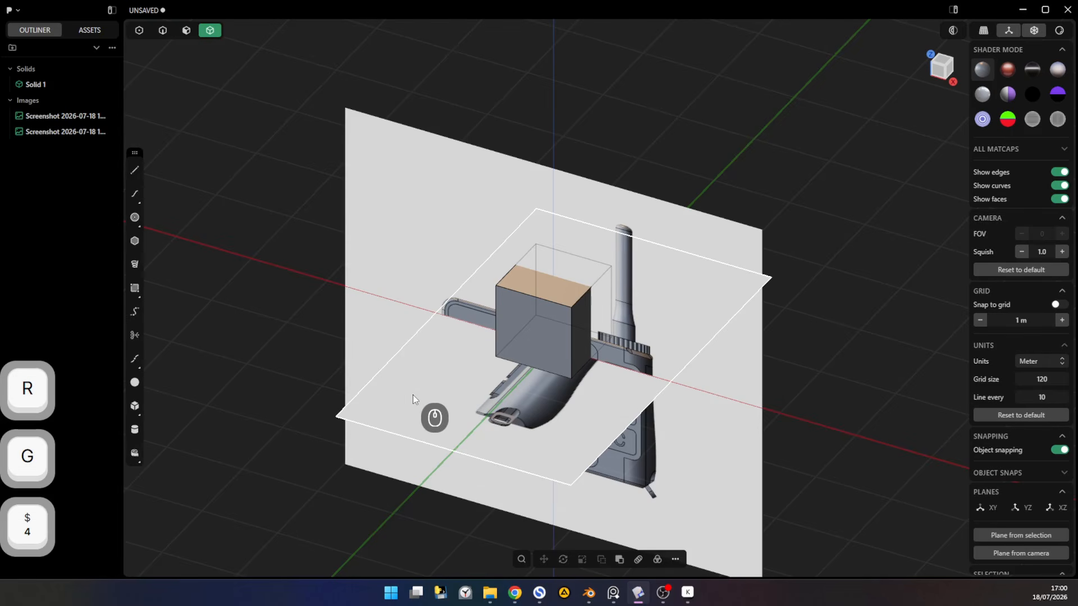
click(382, 396)
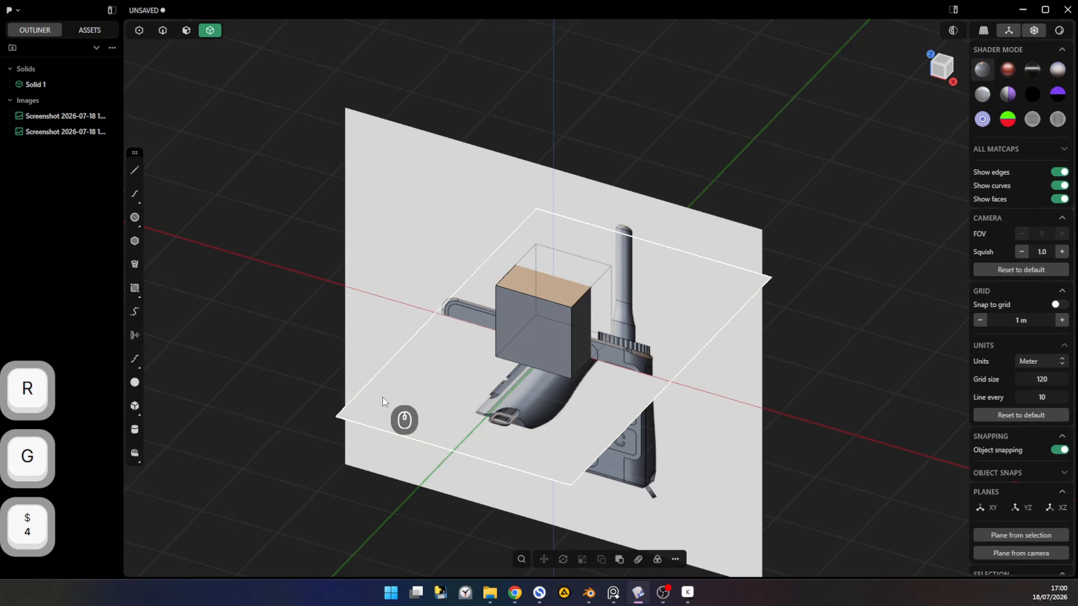
- Rotate the side reference image upright so it stands perpendicular to the front image
key(r)
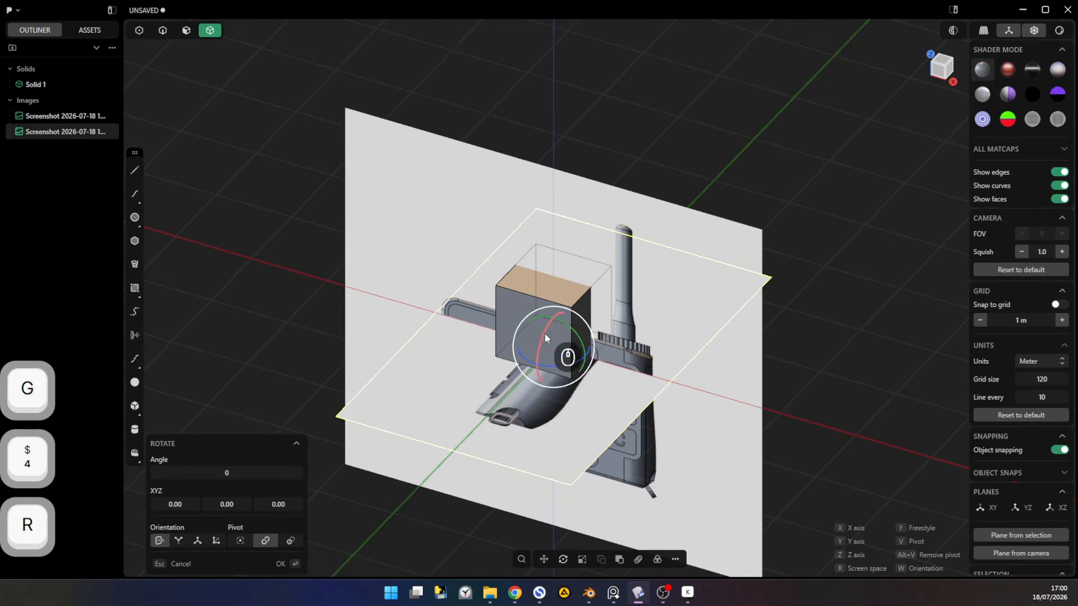
drag(543, 325, 637, 336)
middle_drag(628, 338, 612, 402)
right_click(612, 401)
shift+middle_drag(613, 402, 588, 355)
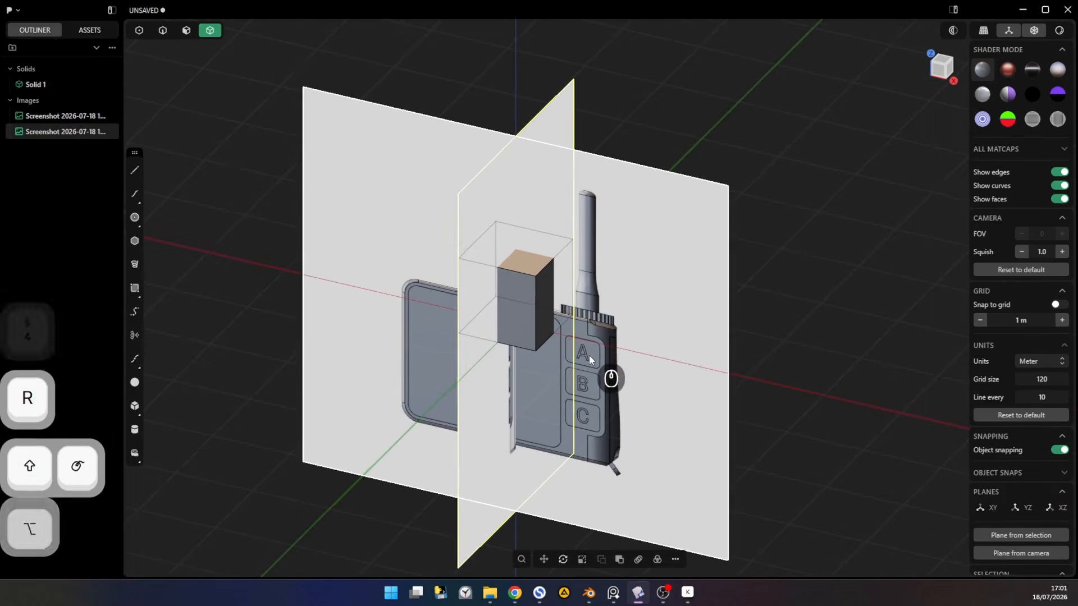
key(alt+Tab)
drag(560, 181, 550, 413)
middle_drag(550, 413, 691, 356)
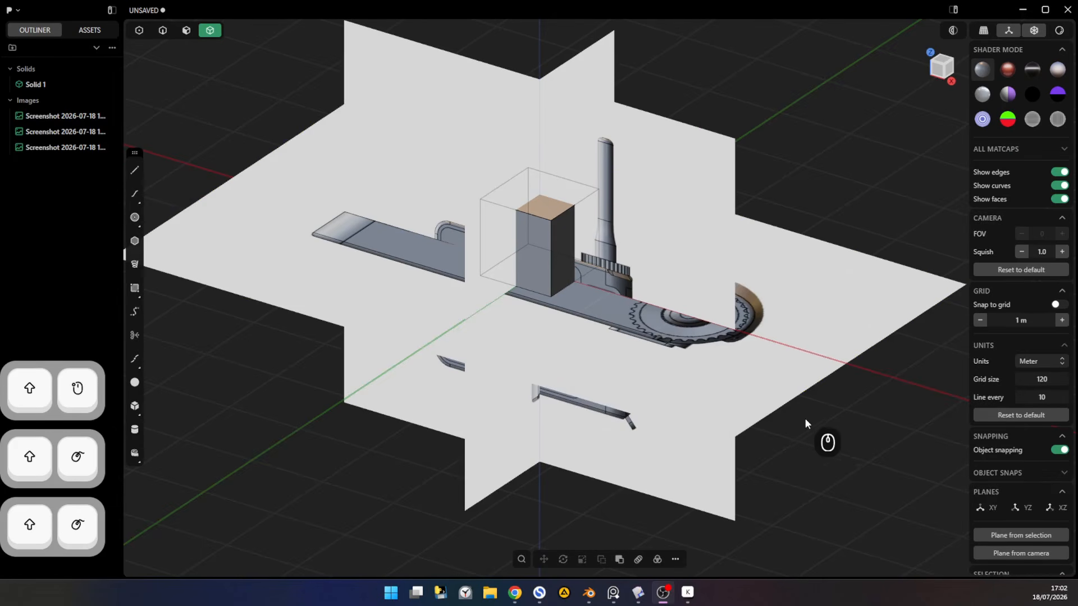
- Select all three reference images and set their material depth to Front
click(785, 375)
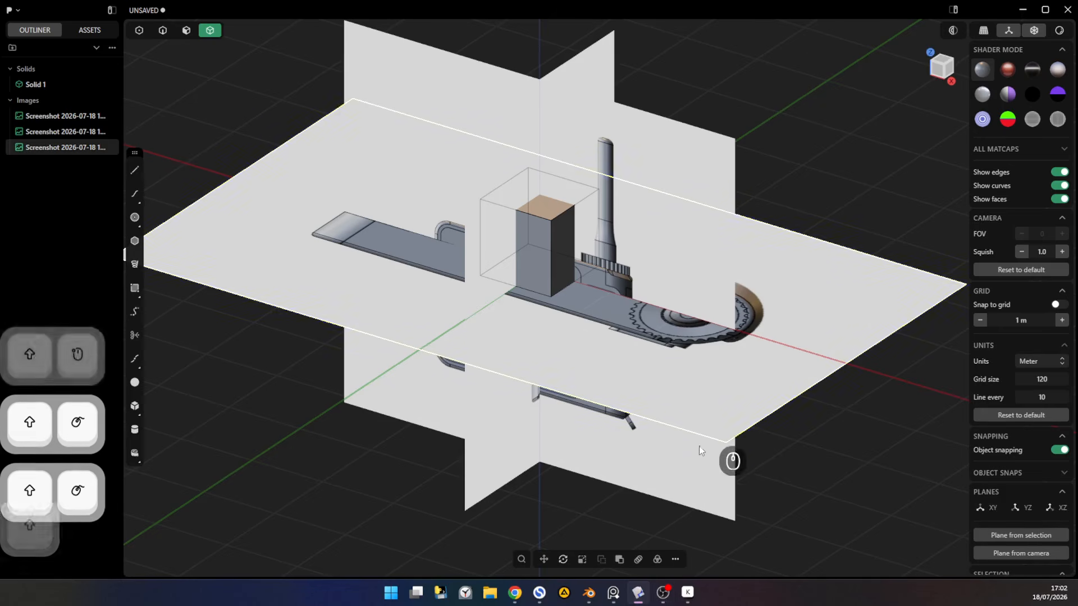
shift+click(645, 466)
shift+click(492, 464)
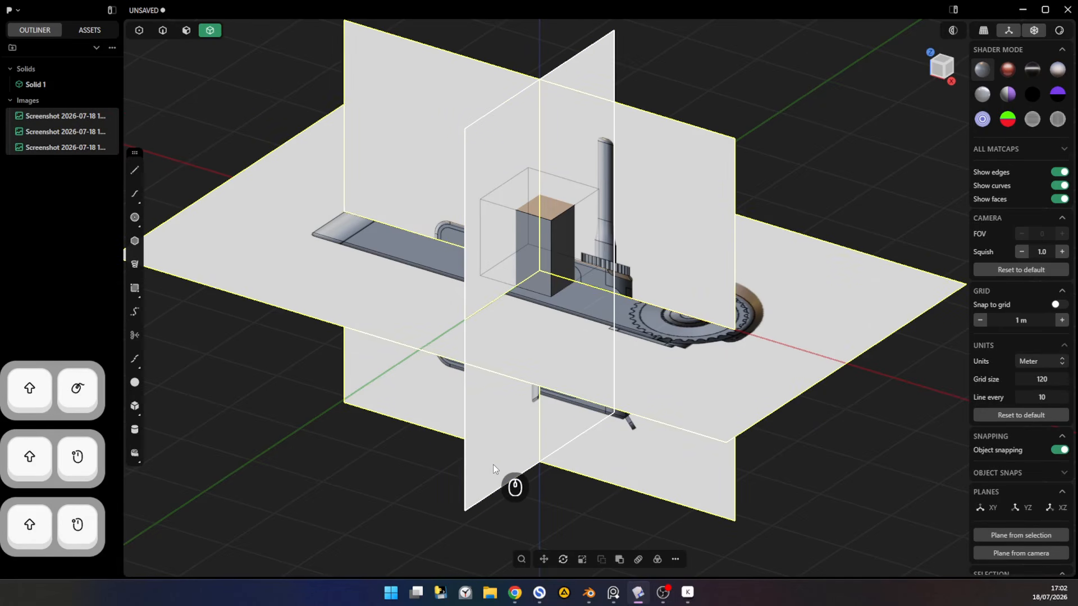
key(m)
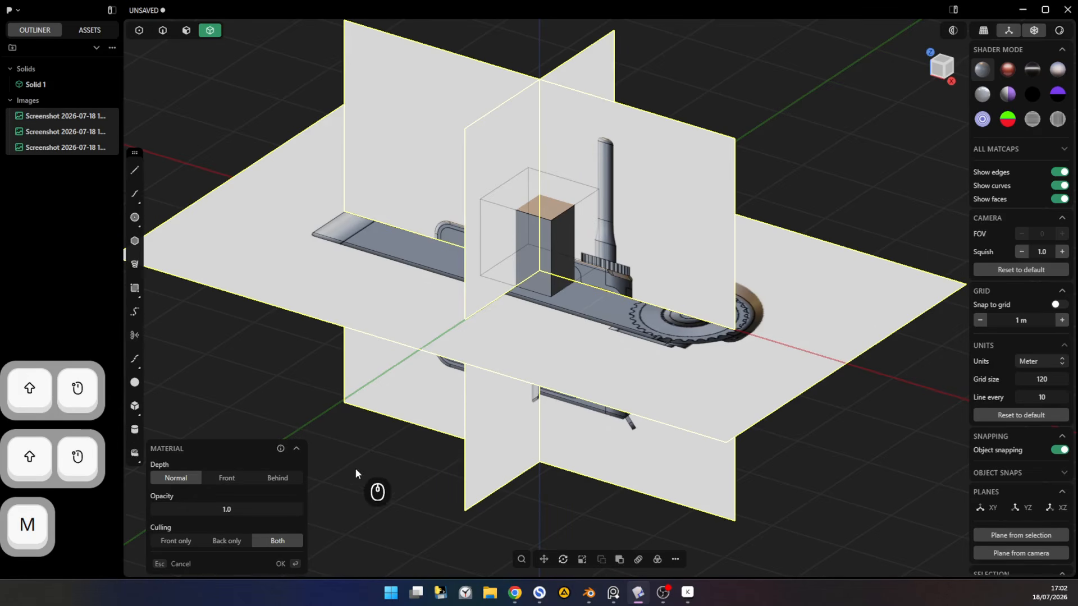
click(228, 480)
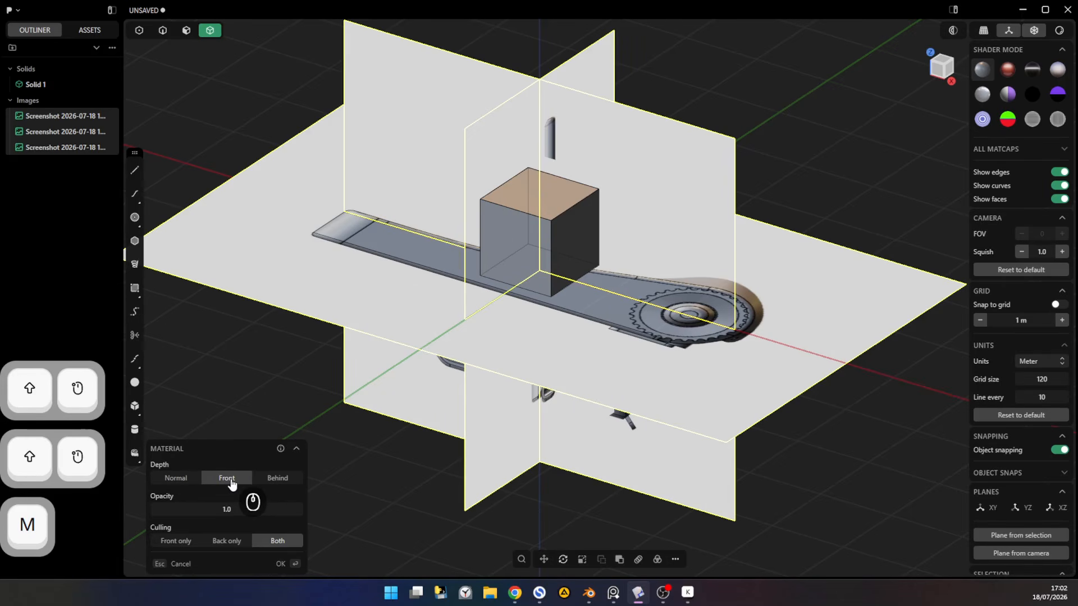
- Lower the opacity of the three reference images so the cube shows through them
middle_drag(673, 386, 607, 348)
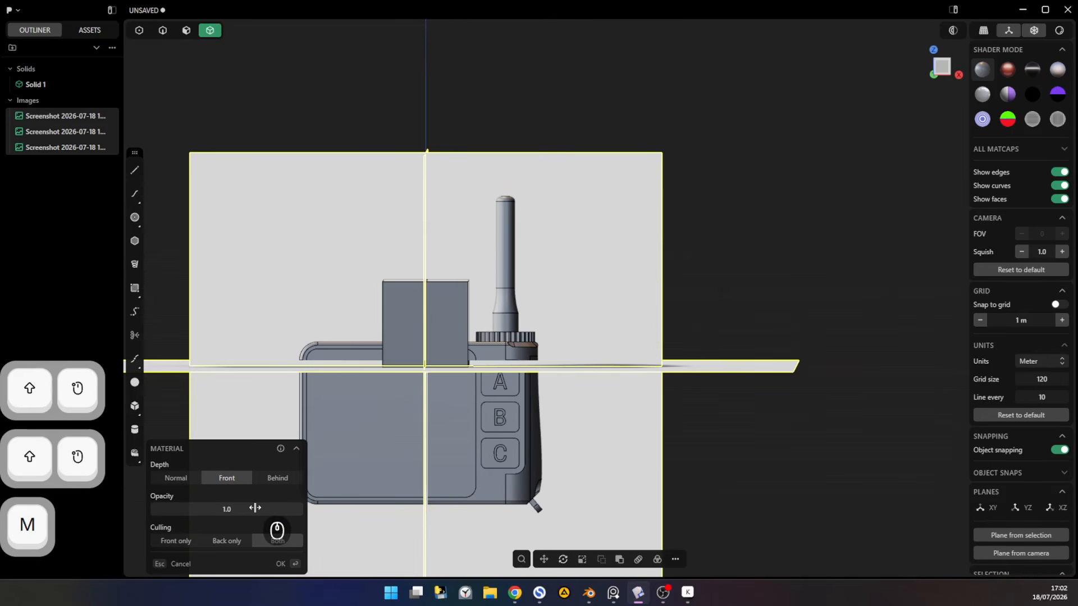
drag(255, 507, 185, 530)
middle_drag(530, 400, 609, 375)
right_click(765, 373)
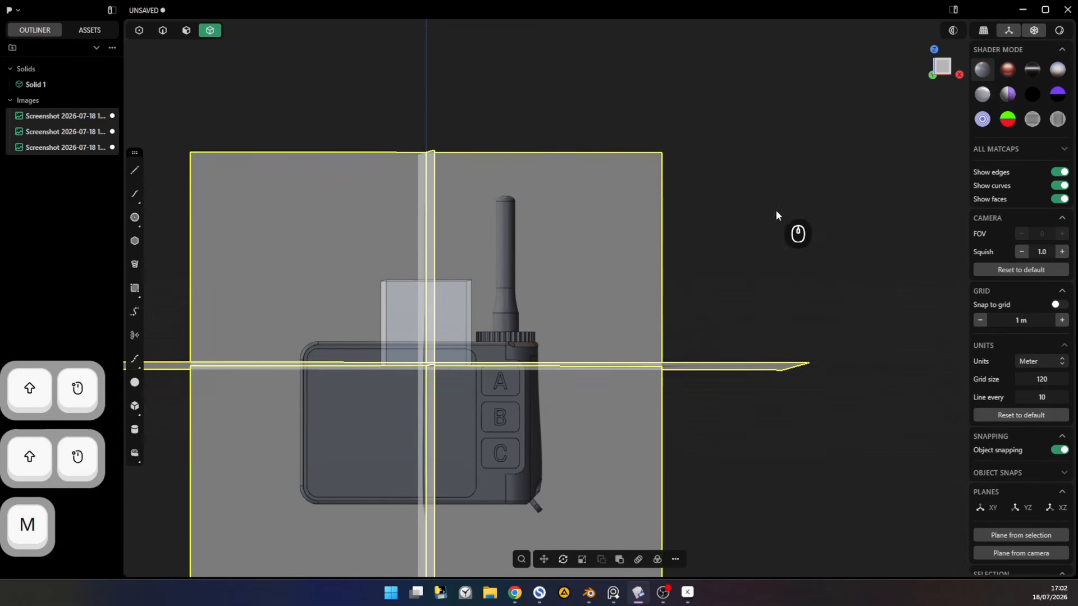
- In the Front view, move the front reference image up so the device body lies over the cube
shift+middle_drag(546, 305, 629, 292)
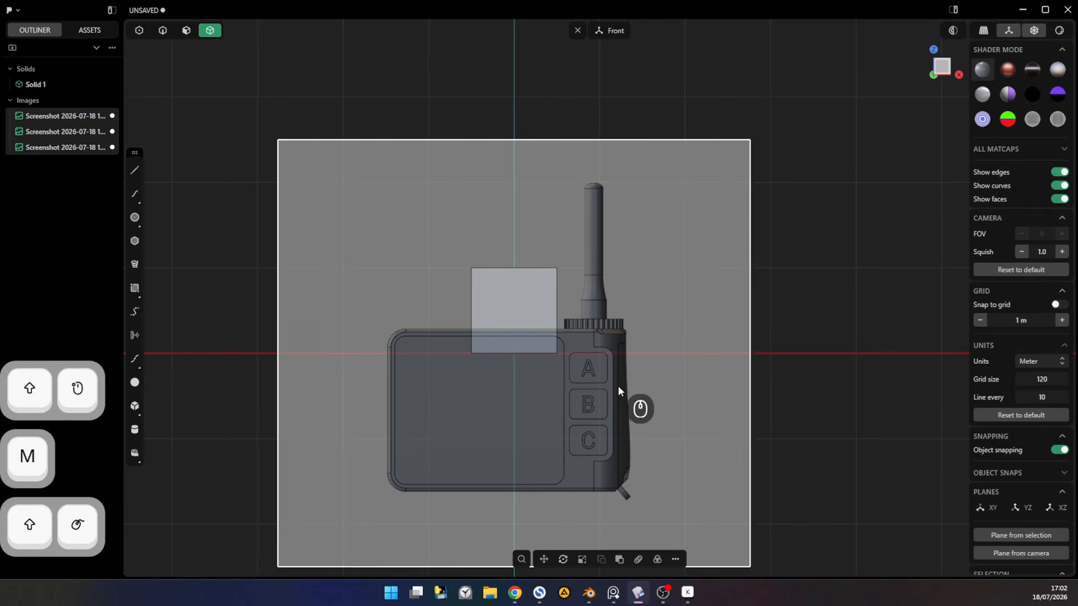
click(684, 398)
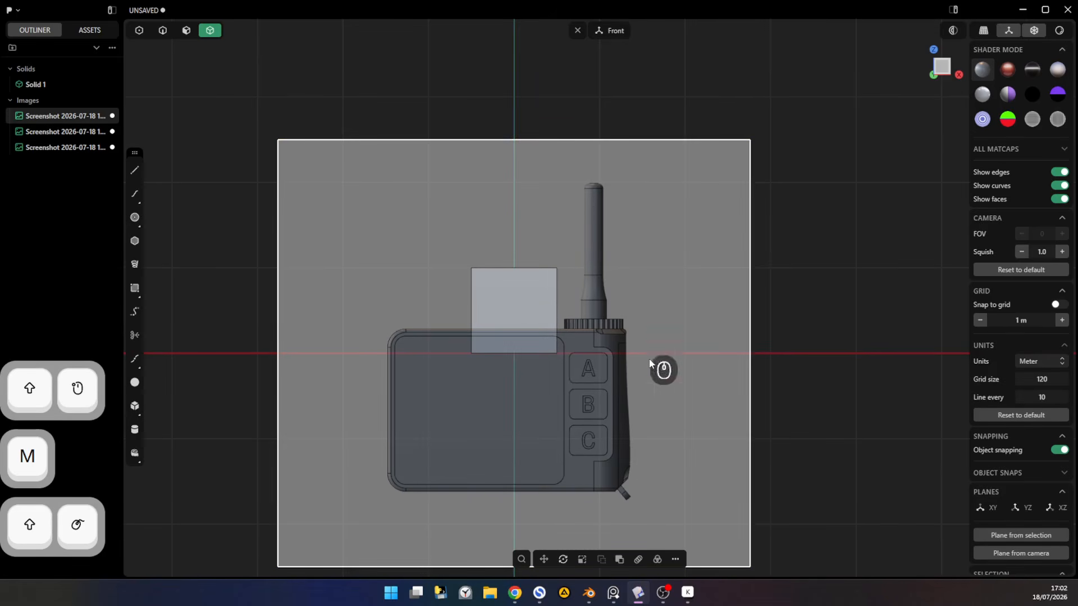
click(680, 404)
key(g)
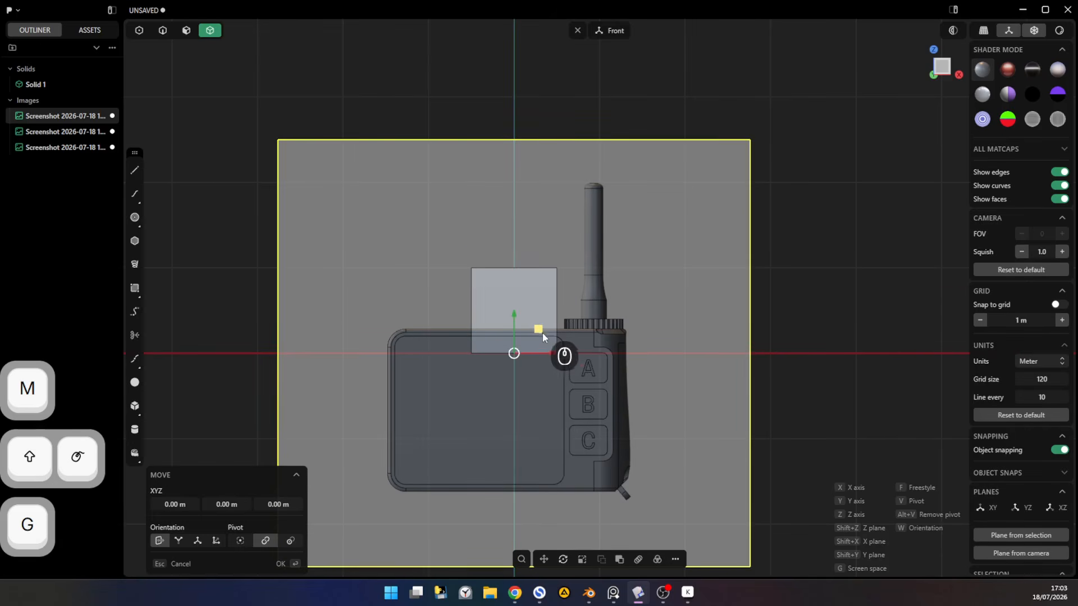
drag(540, 331, 544, 235)
- Scale the front image down uniformly to nearly the cube's width, and shift it about 0.01 m left and 0.19 m down
key(s)
key(s)
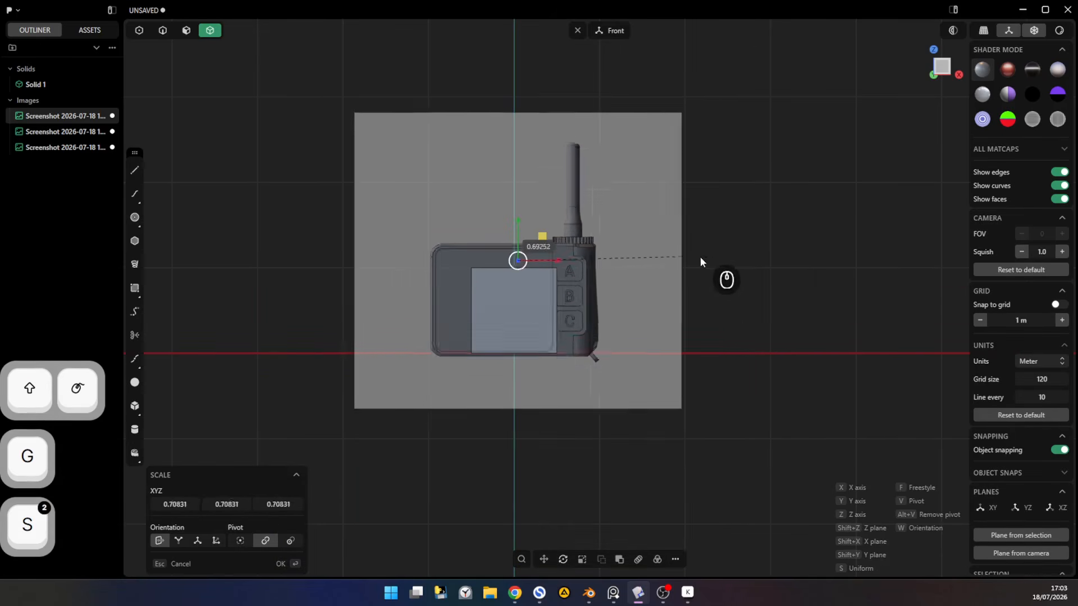
scroll(505, 310, up, 5)
key(g)
key(g)
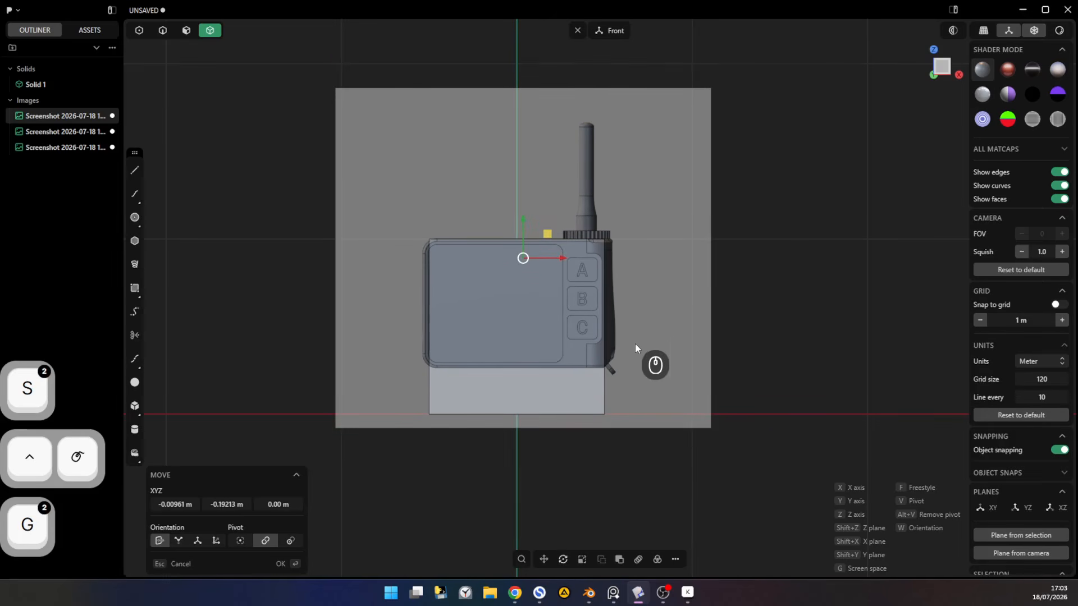
click(573, 387)
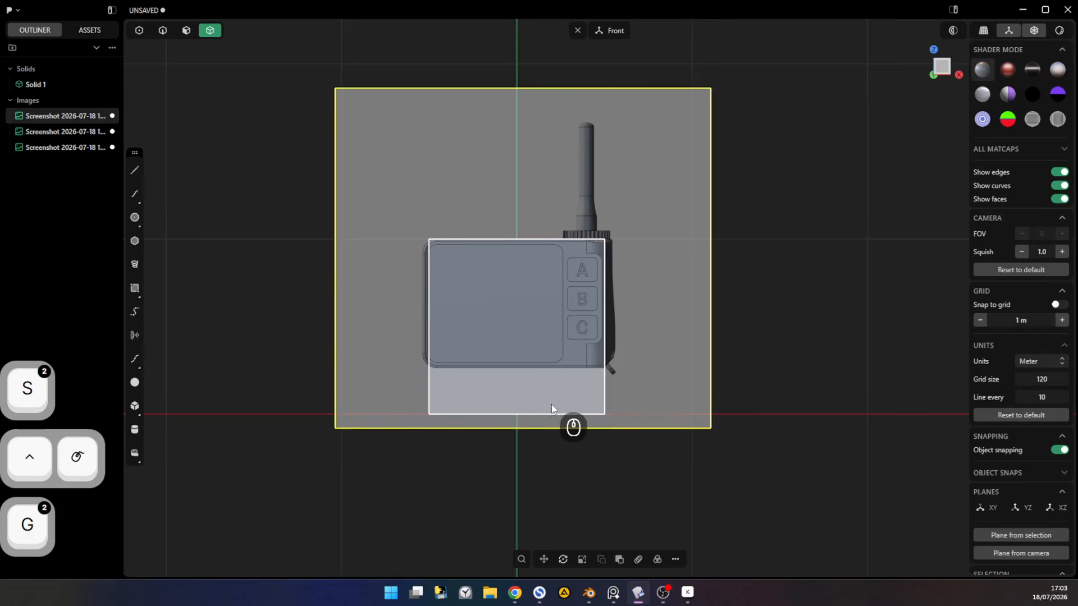
- Push the cube's bottom face up to the lower edge of the device body in the reference image
key(3)
drag(672, 399, 671, 398)
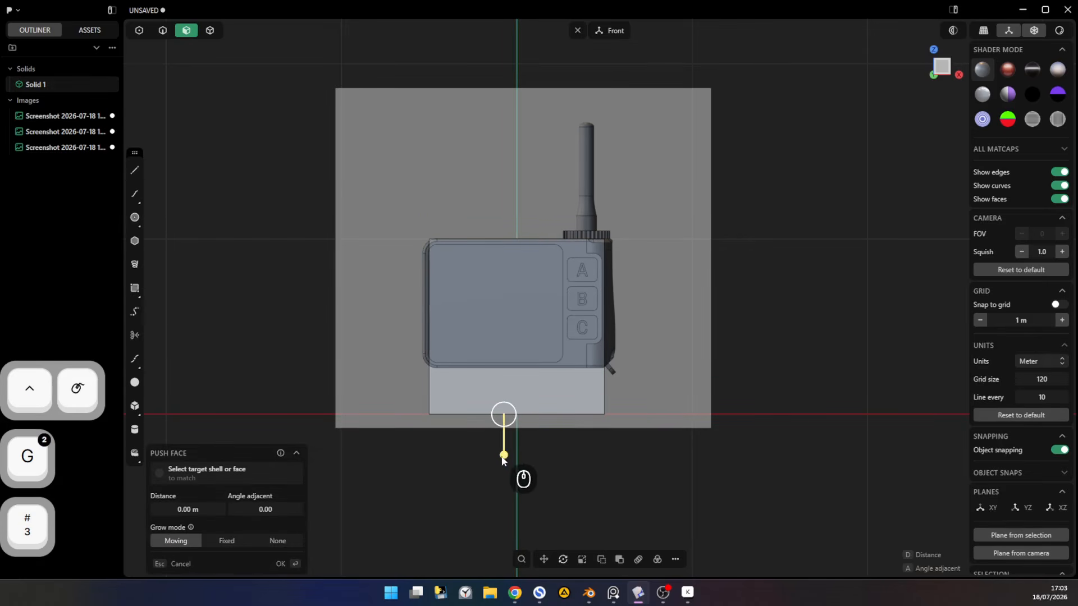
drag(503, 456, 523, 414)
right_click(523, 413)
- Push the cube's left and right faces outward to the side edges of the device body in the reference image
drag(418, 386, 452, 186)
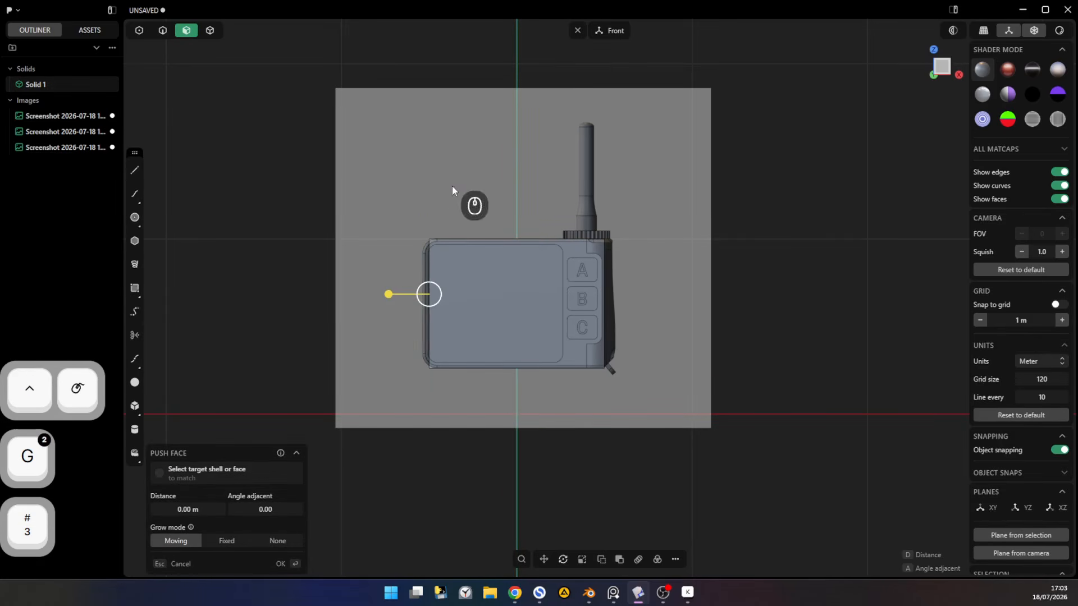
drag(391, 294, 381, 294)
click(607, 311)
drag(608, 310, 652, 312)
right_click(809, 247)
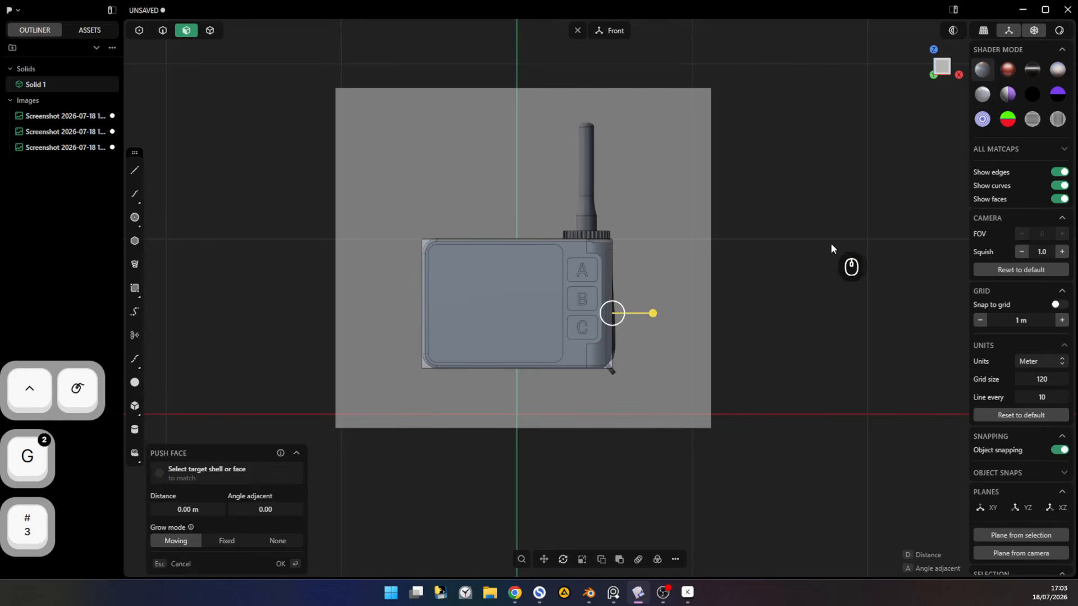
- In the Right view, scale the side reference image down uniformly to about 0.42
click(829, 244)
ctrl+middle_drag(672, 227, 672, 289)
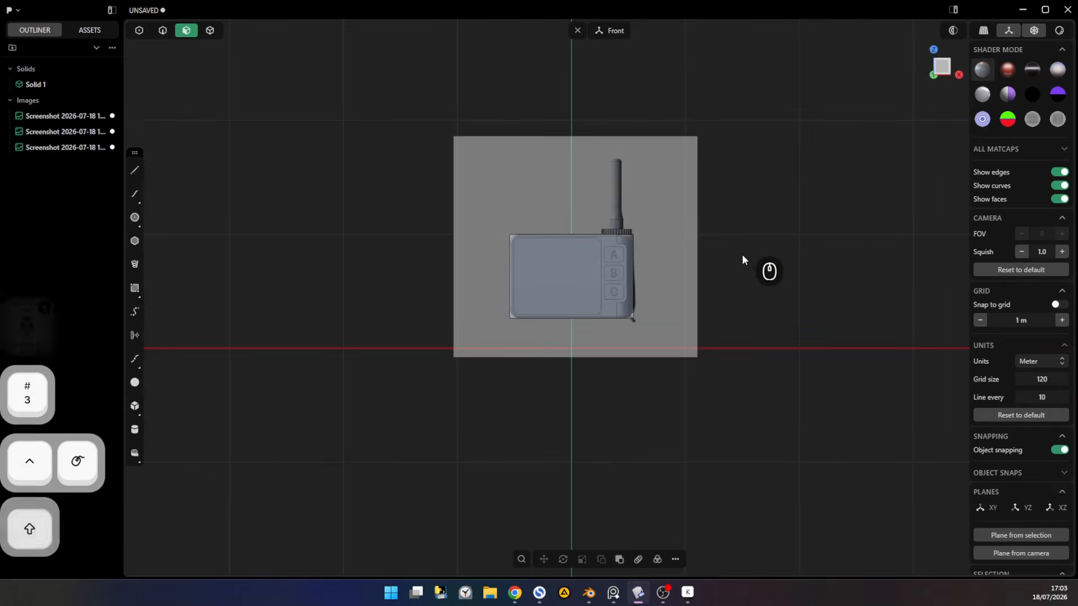
shift+middle_drag(763, 250, 642, 386)
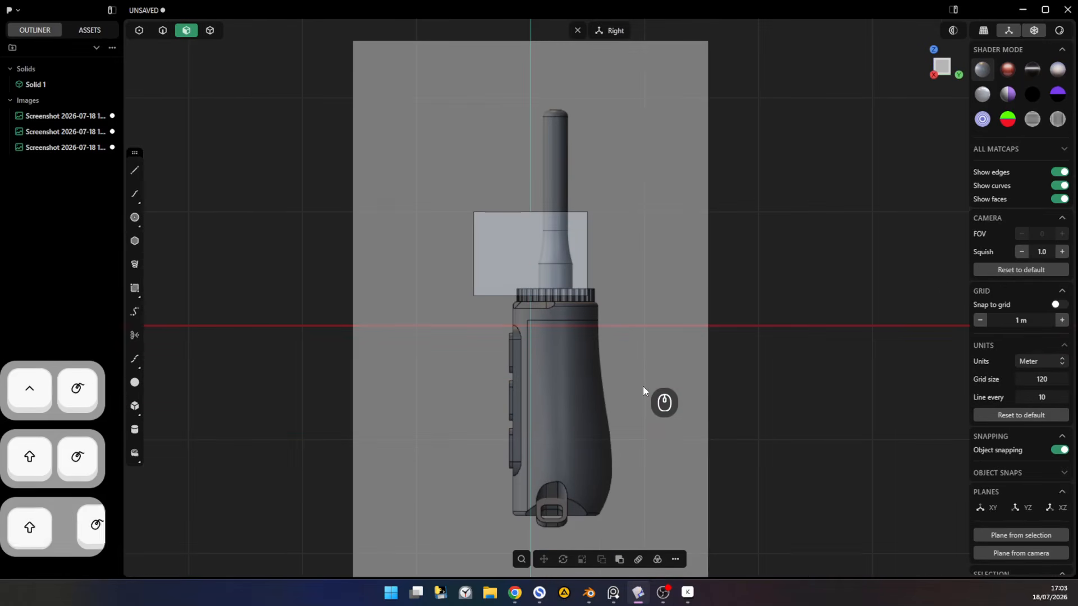
key(4)
click(679, 449)
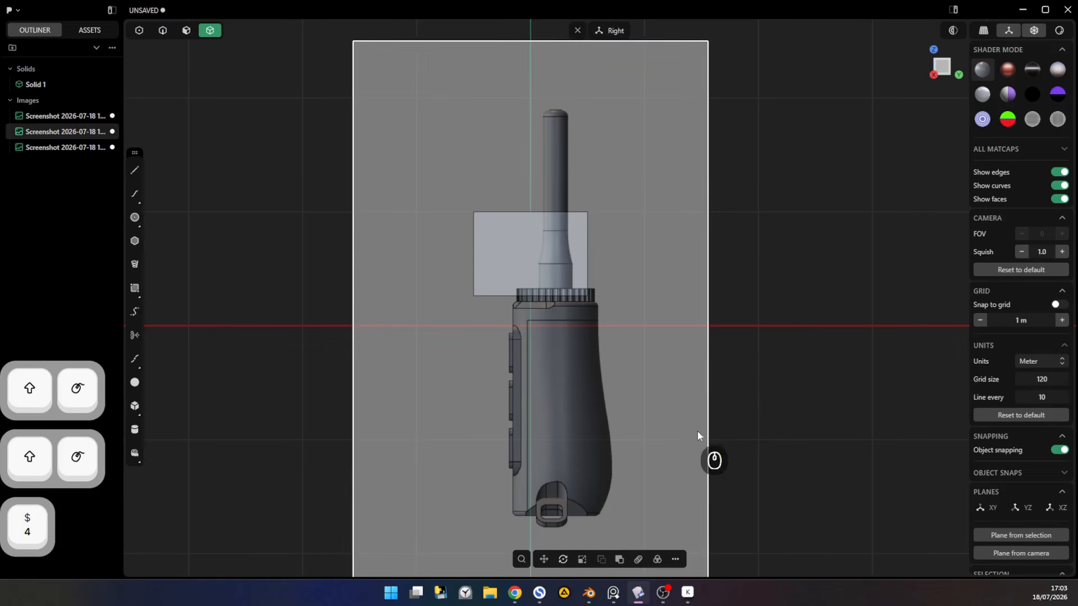
key(s)
key(s)
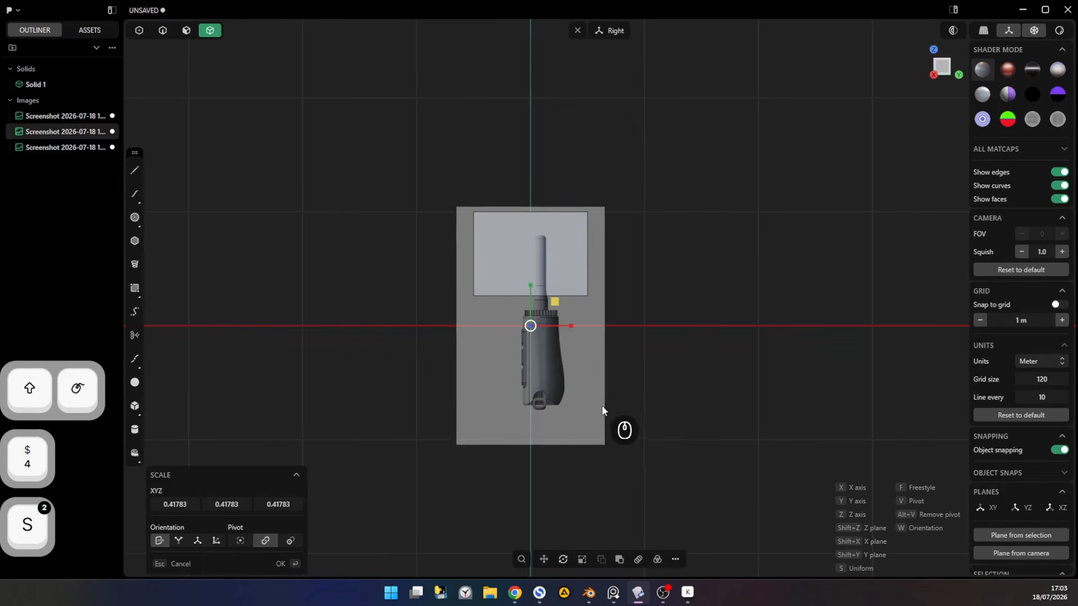
click(601, 409)
- Move the side image about 0.09 m right and 0.91 m up so the device body overlaps the cube
key(g)
key(g)
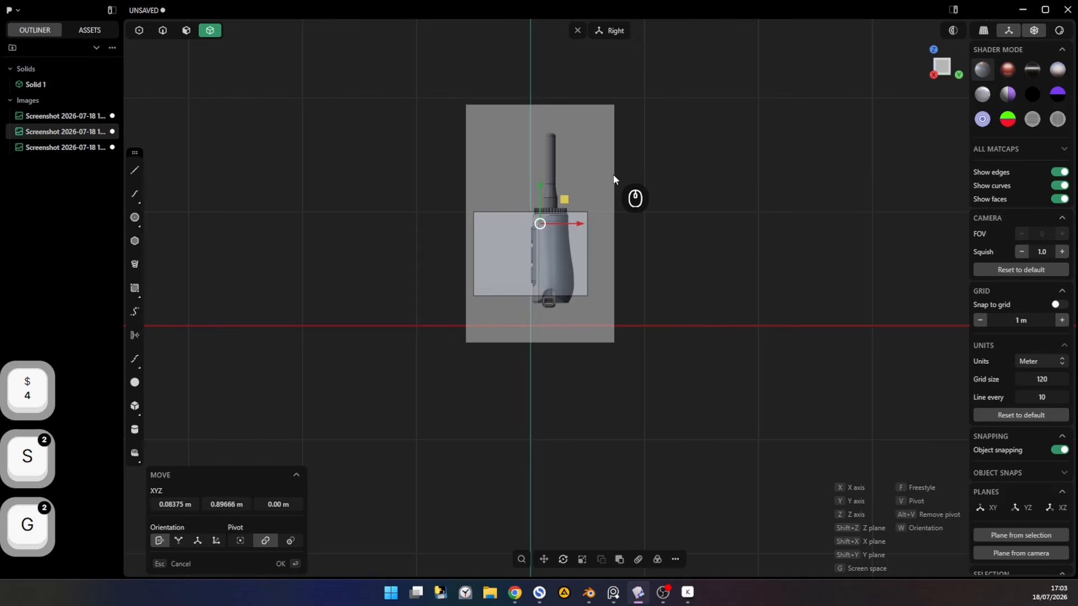
ctrl+middle_drag(559, 289, 591, 263)
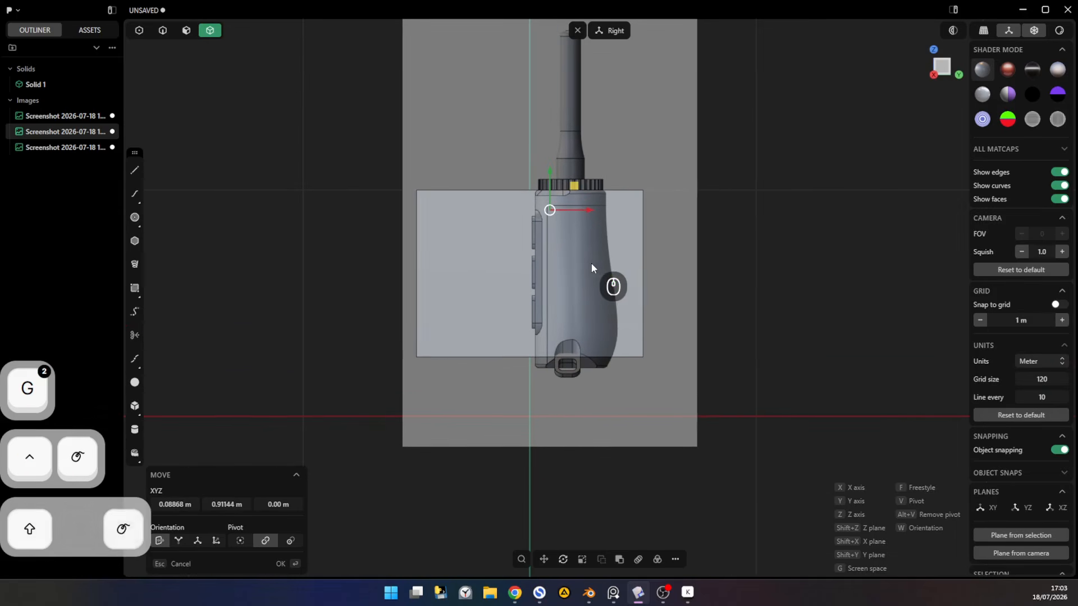
click(636, 248)
- Freestyle-scale the side image from the cube's top edge, matching the device's bottom to the cube's bottom edge, with Uniform enabled
key(s)
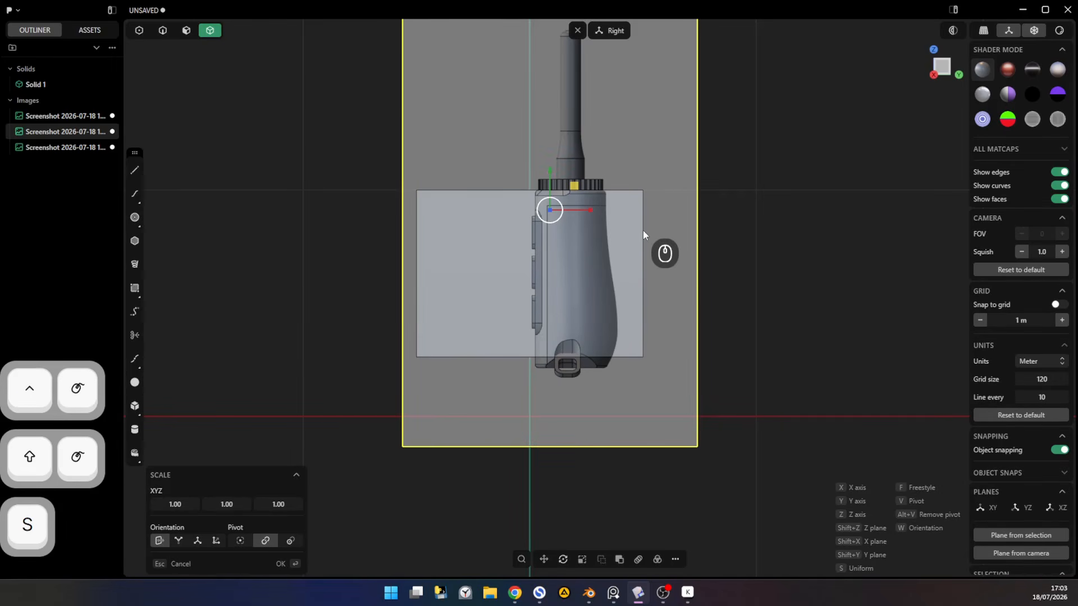
key(f)
click(603, 191)
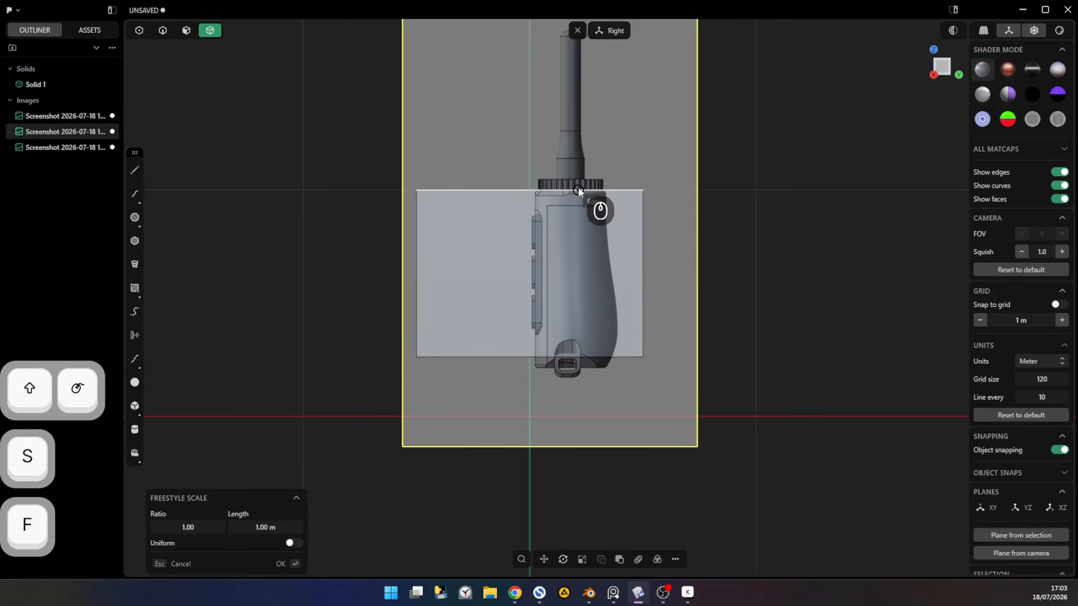
ctrl+scroll(587, 366, up, 4)
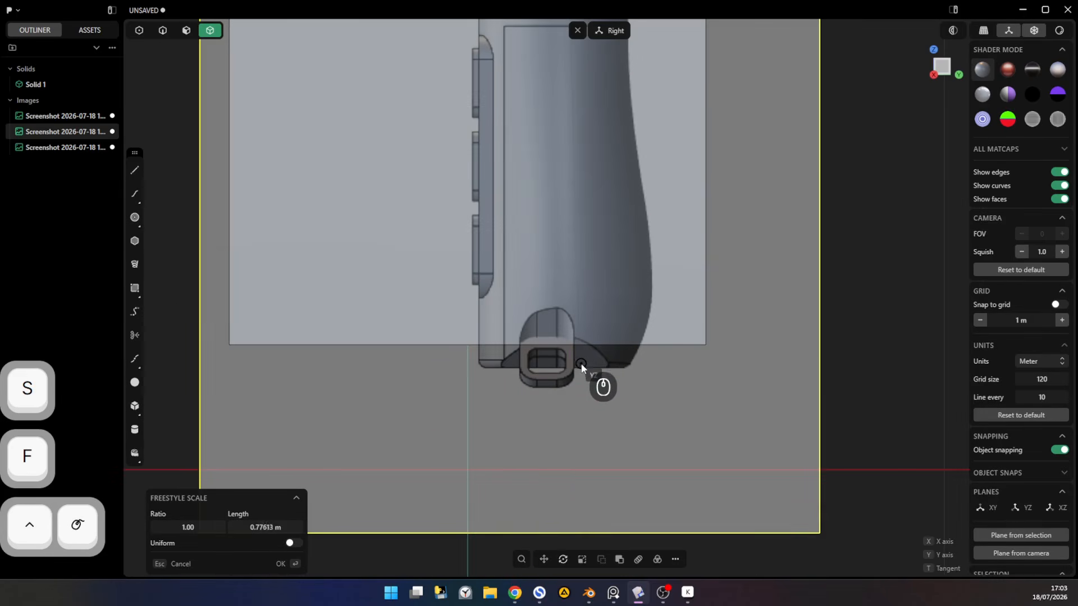
click(572, 367)
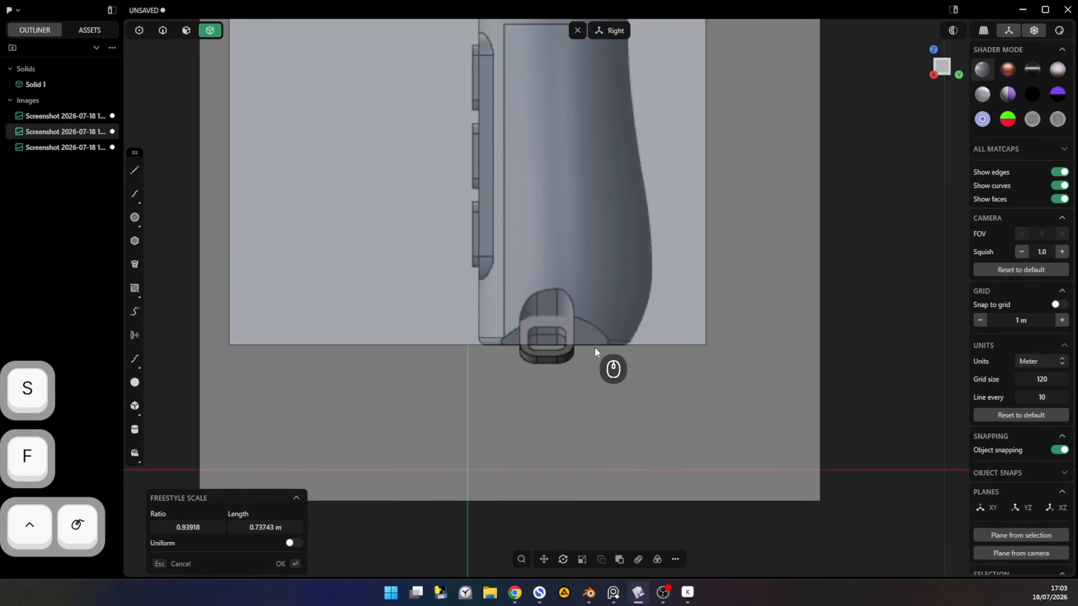
ctrl+scroll(617, 219, down, 3)
shift+scroll(611, 185, up, 2)
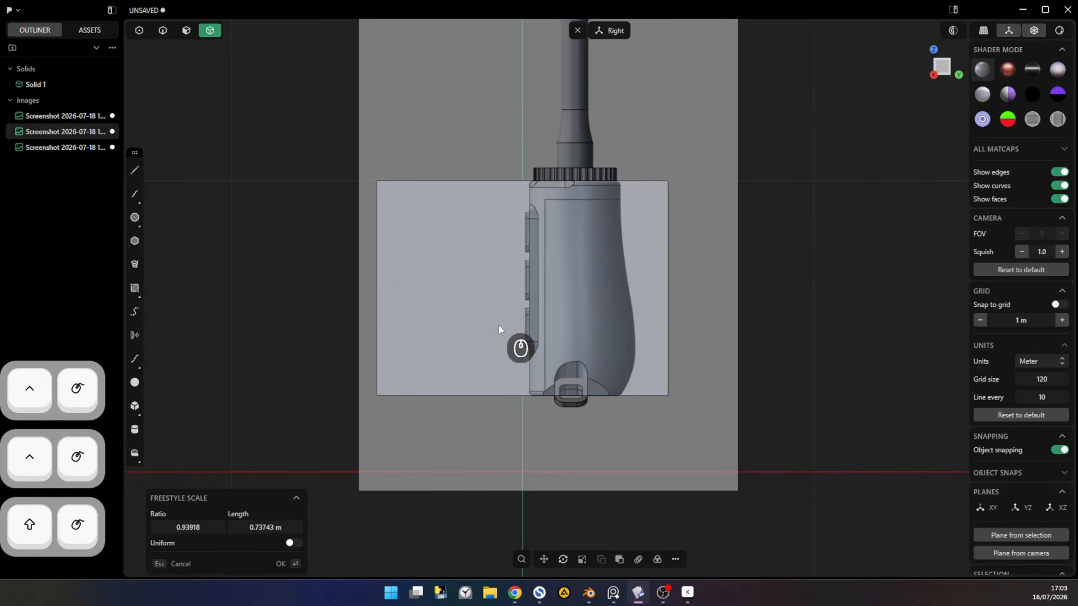
click(292, 545)
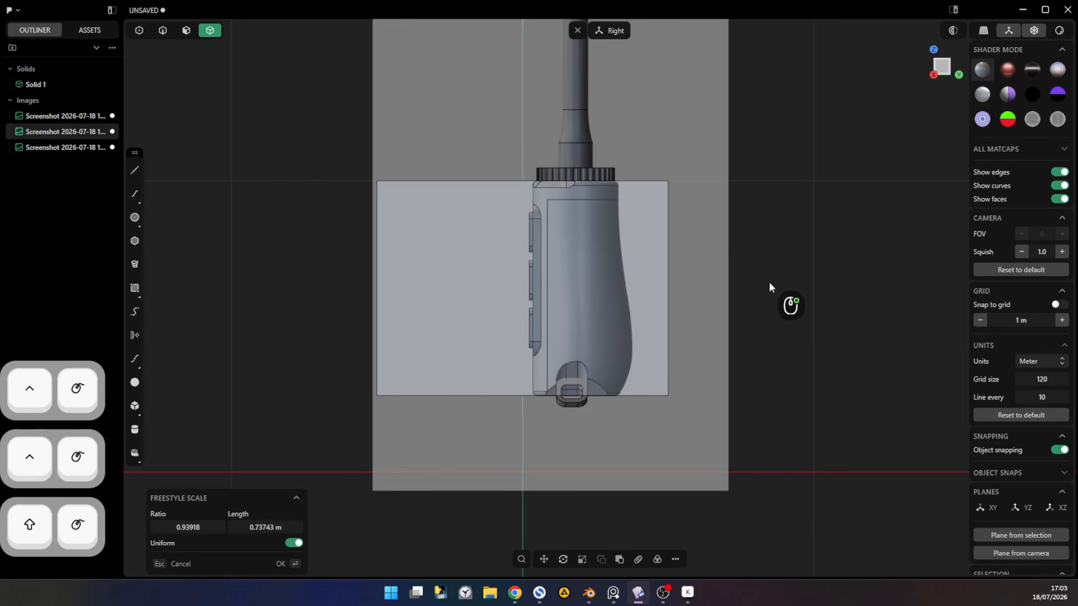
key(Return)
- In the Top view, scale the top reference image down uniformly to about 0.196, with the device's left end on the cube's left edge
ctrl+scroll(679, 337, down, 3)
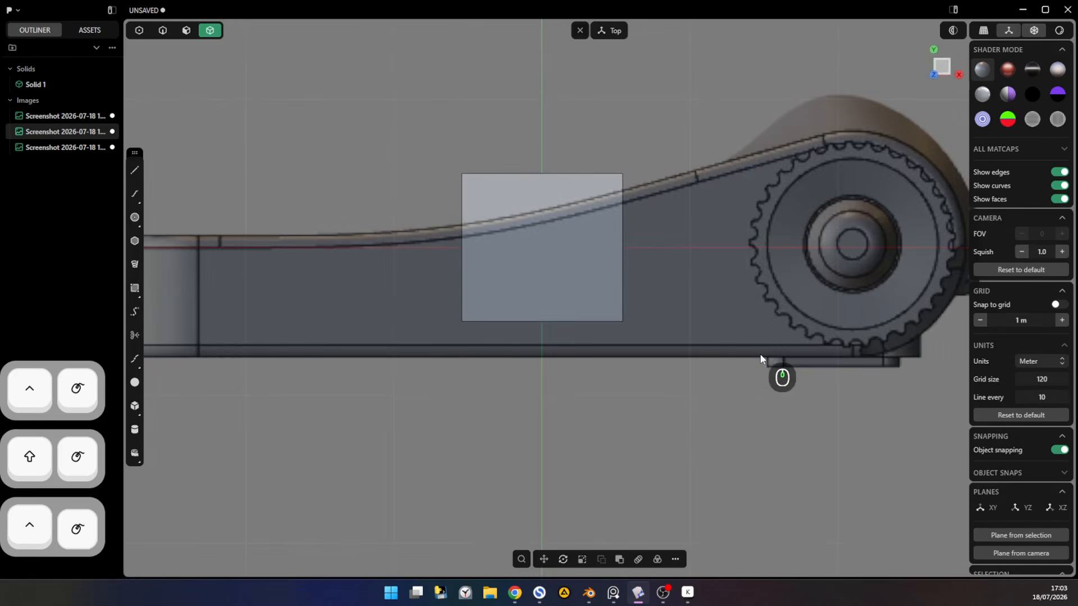
ctrl+middle_drag(760, 358, 674, 336)
key(s)
key(s)
click(703, 308)
ctrl+middle_drag(674, 300, 736, 208)
key(s)
key(s)
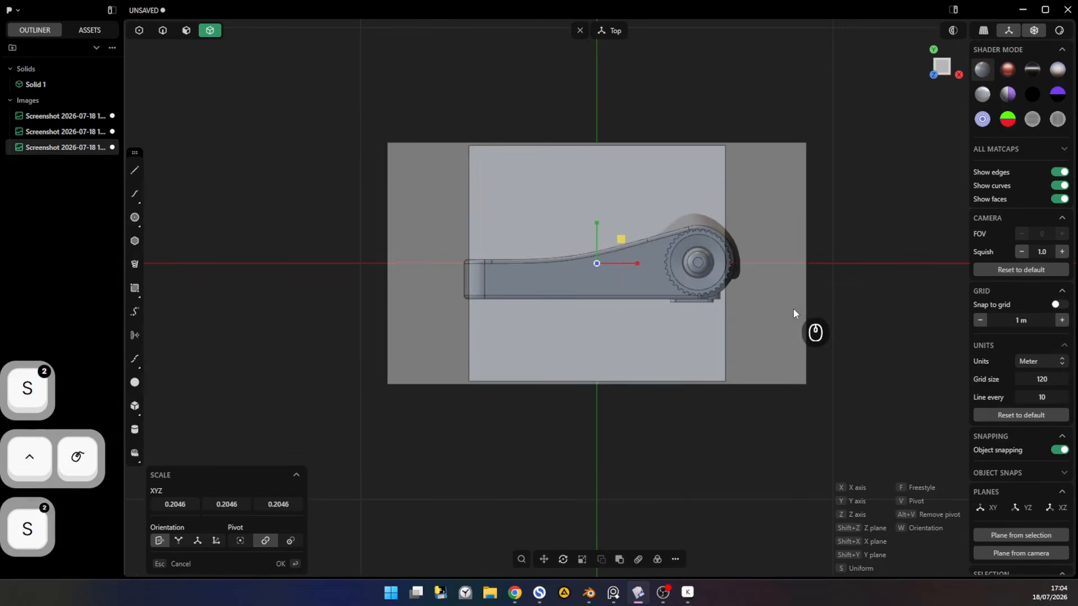
click(787, 306)
ctrl+middle_drag(729, 295, 705, 272)
key(s)
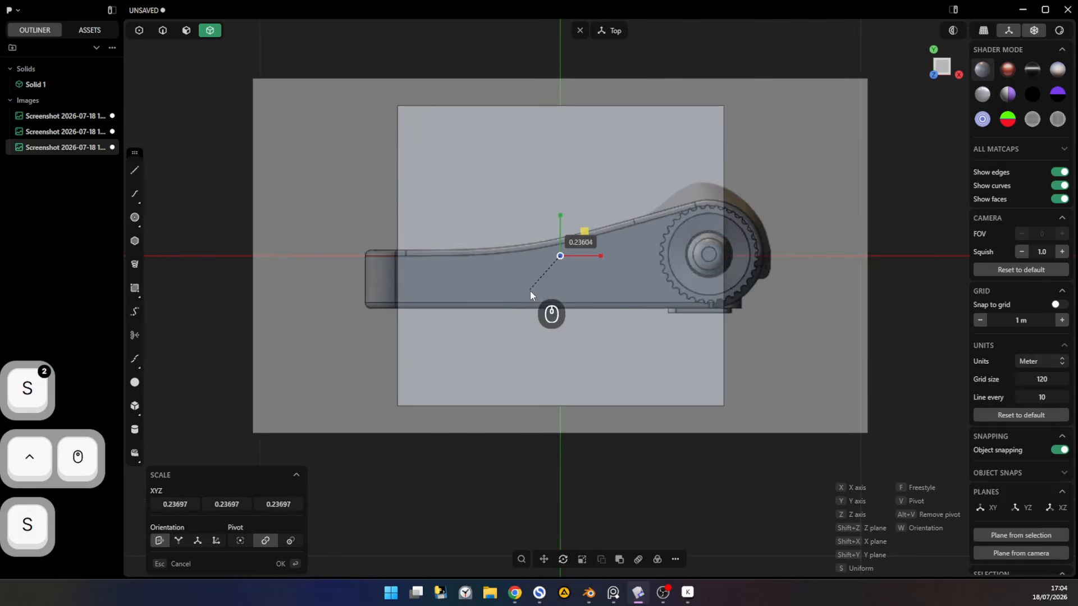
click(554, 289)
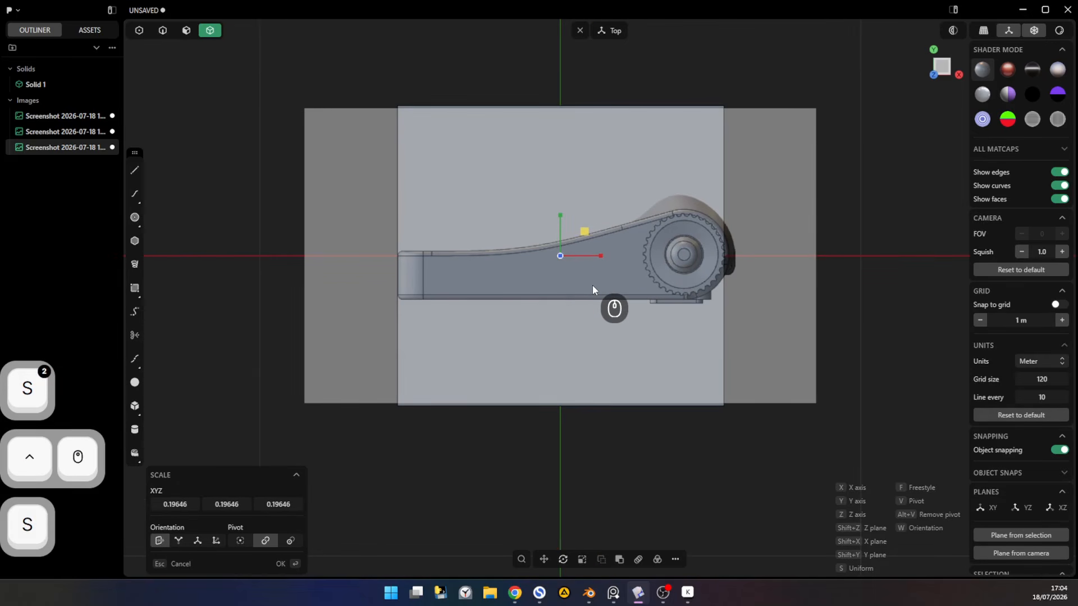
- Scale the top image down slightly about a pivot at the device's left end so the device length fits the cube's width
key(s)
key(v)
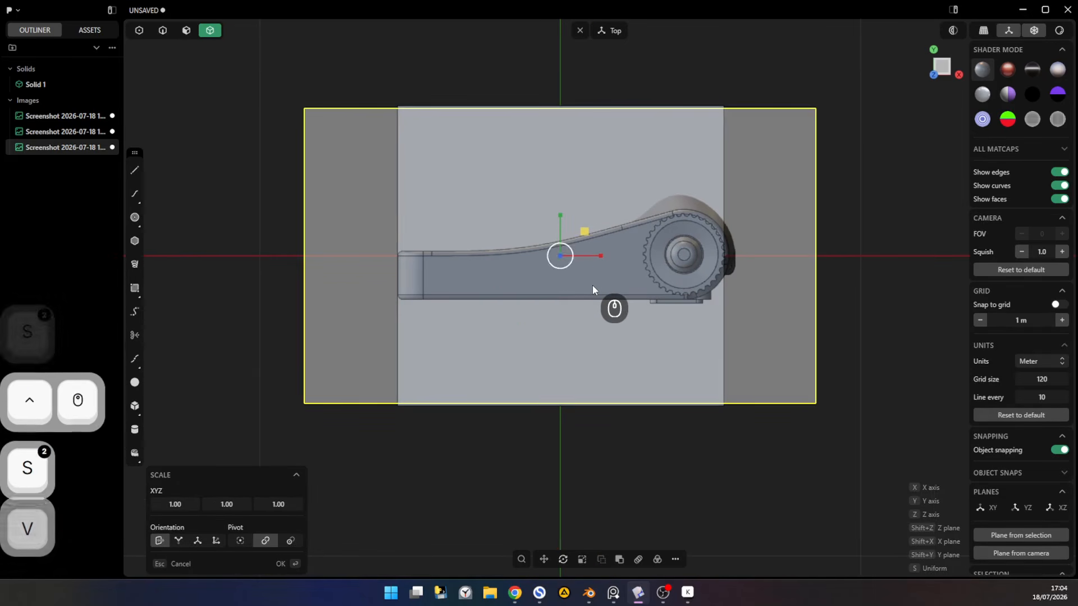
click(397, 275)
key(s)
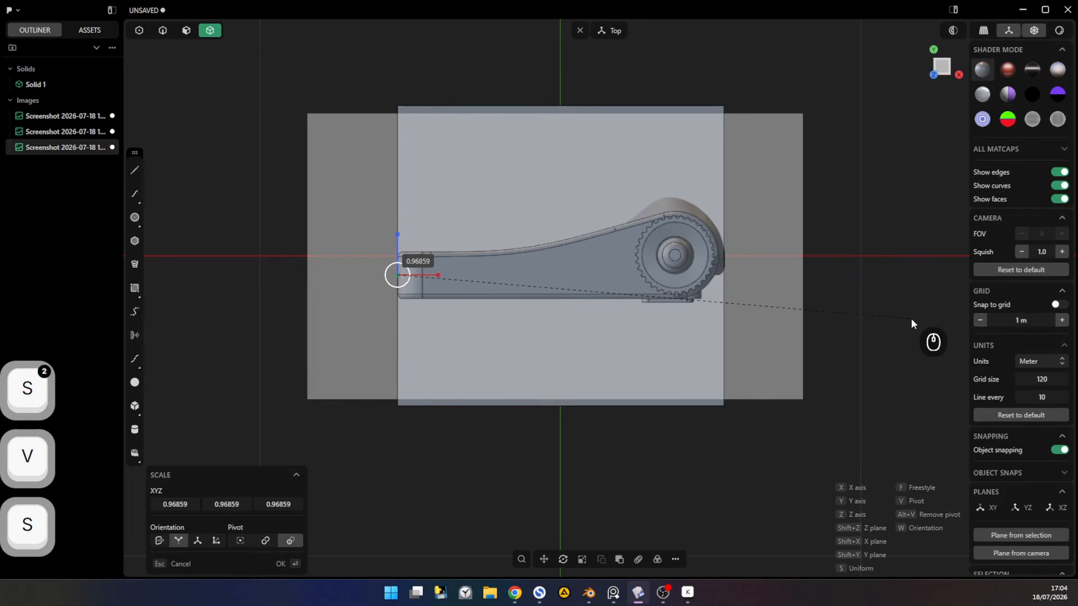
click(916, 318)
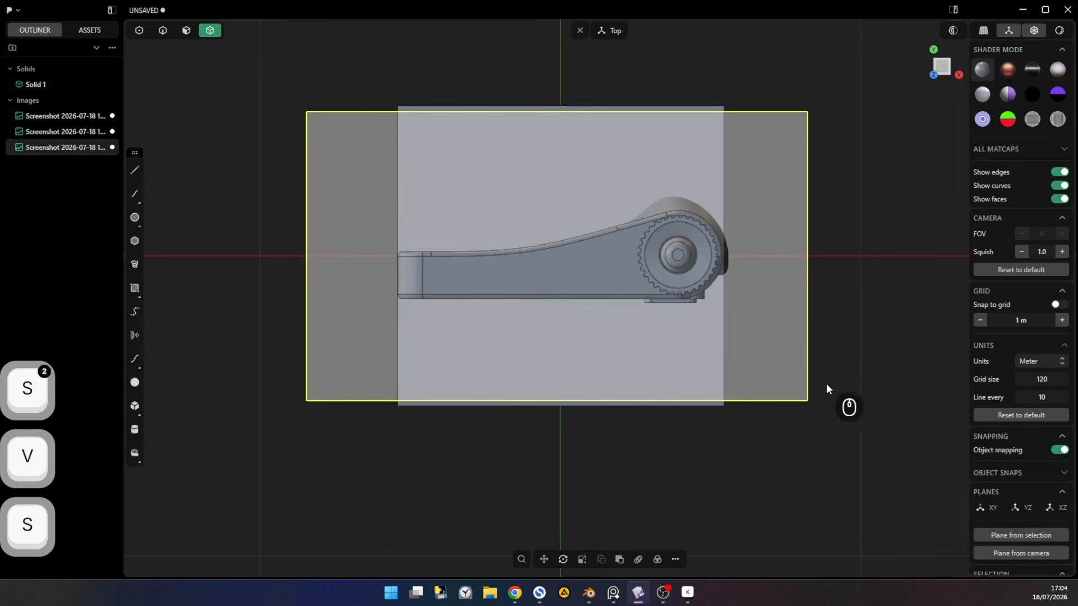
- Push the cube's back and front faces inward to match the device body's depth in the top reference image
click(696, 133)
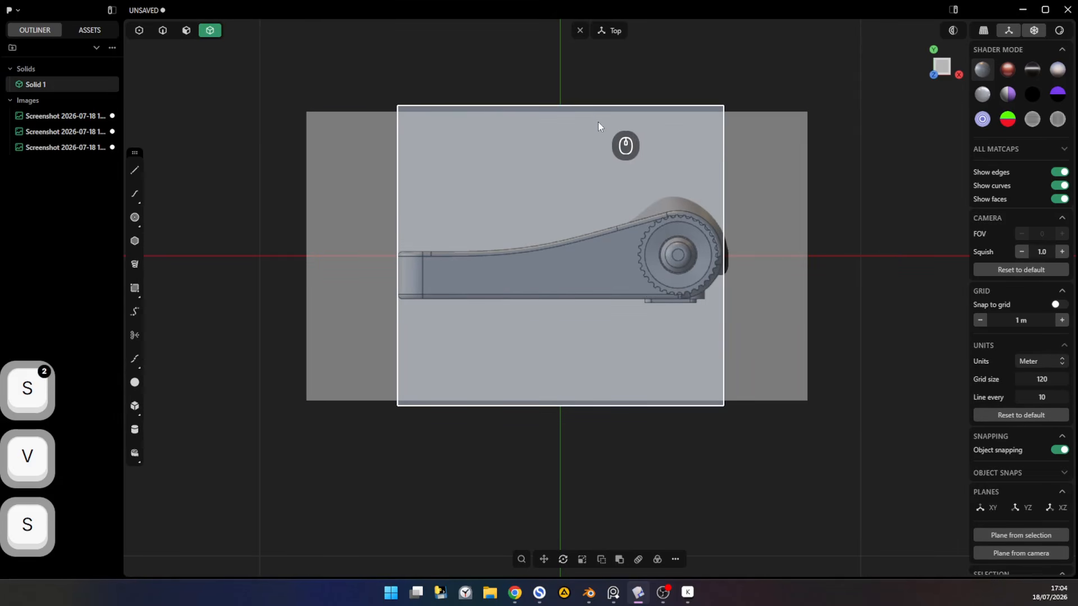
key(3)
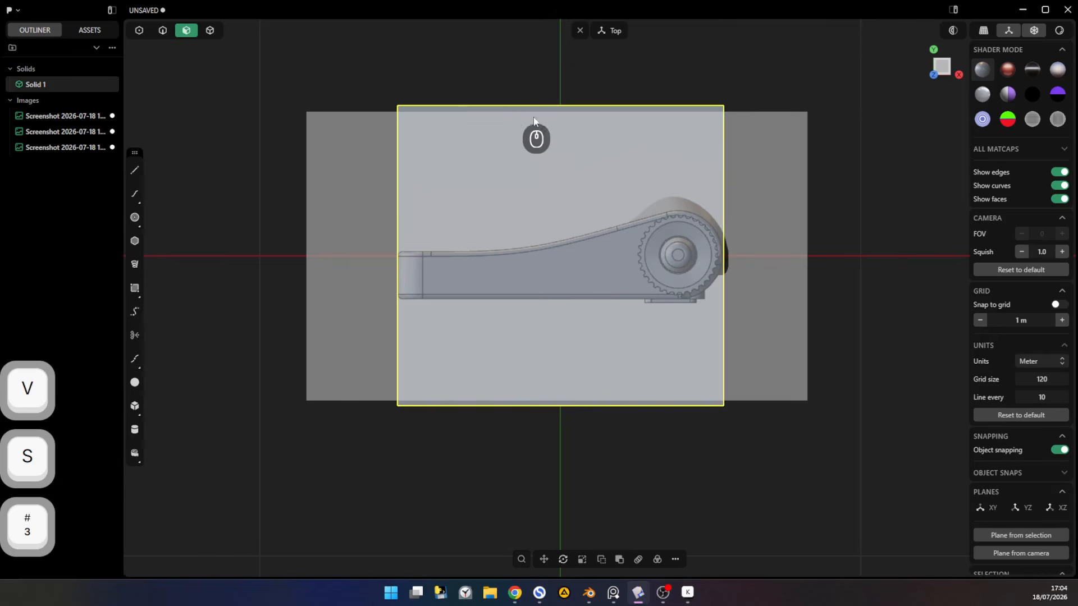
key(3)
key(2)
key(3)
drag(391, 121, 866, 48)
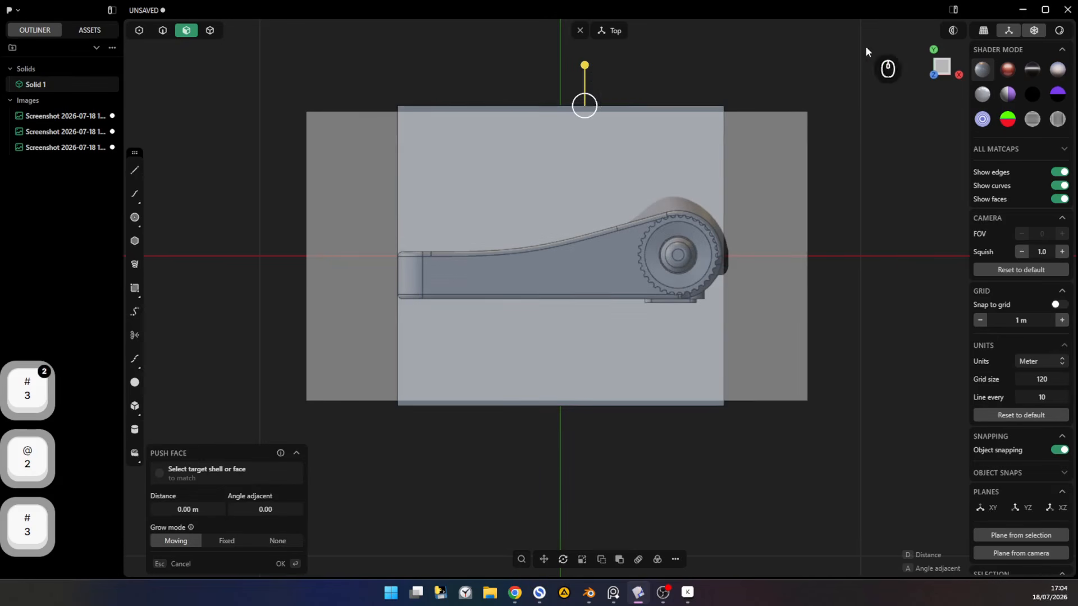
drag(584, 68, 595, 170)
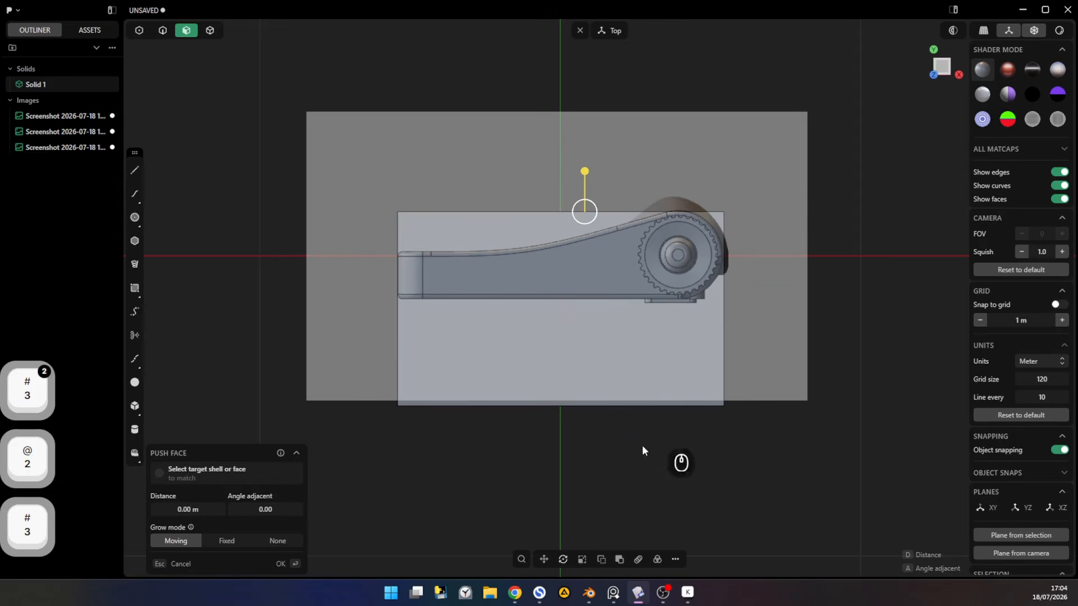
drag(349, 434, 767, 391)
drag(586, 446, 587, 338)
- In the Right view, move the side reference image about 0.18 m left so the device body lines up with the cube
alt+middle_drag(597, 343, 583, 334)
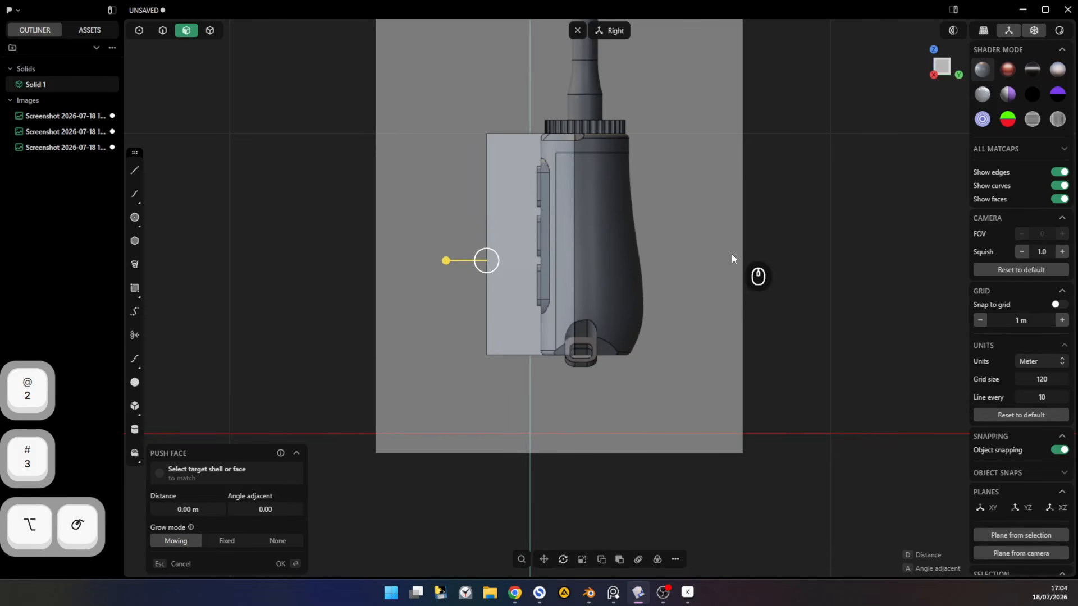
click(695, 265)
key(4)
key(g)
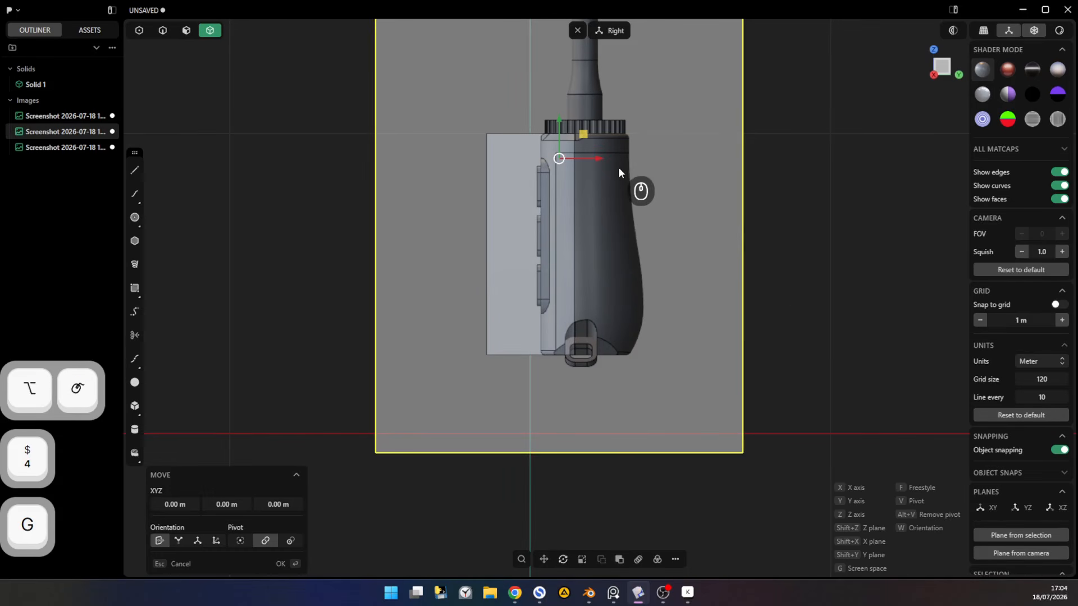
drag(602, 162, 548, 158)
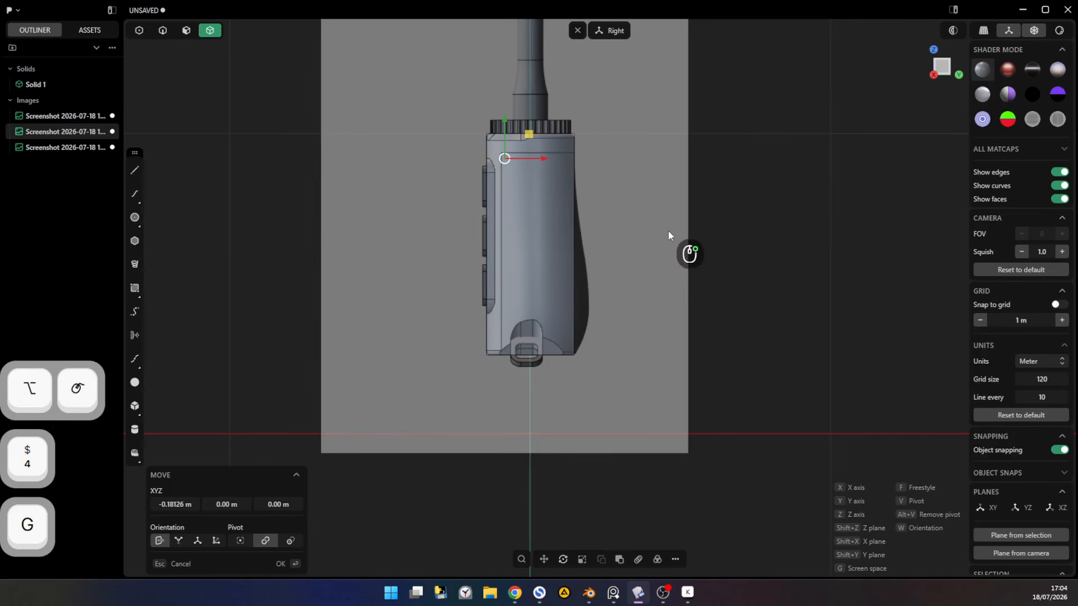
middle_drag(669, 233, 687, 326)
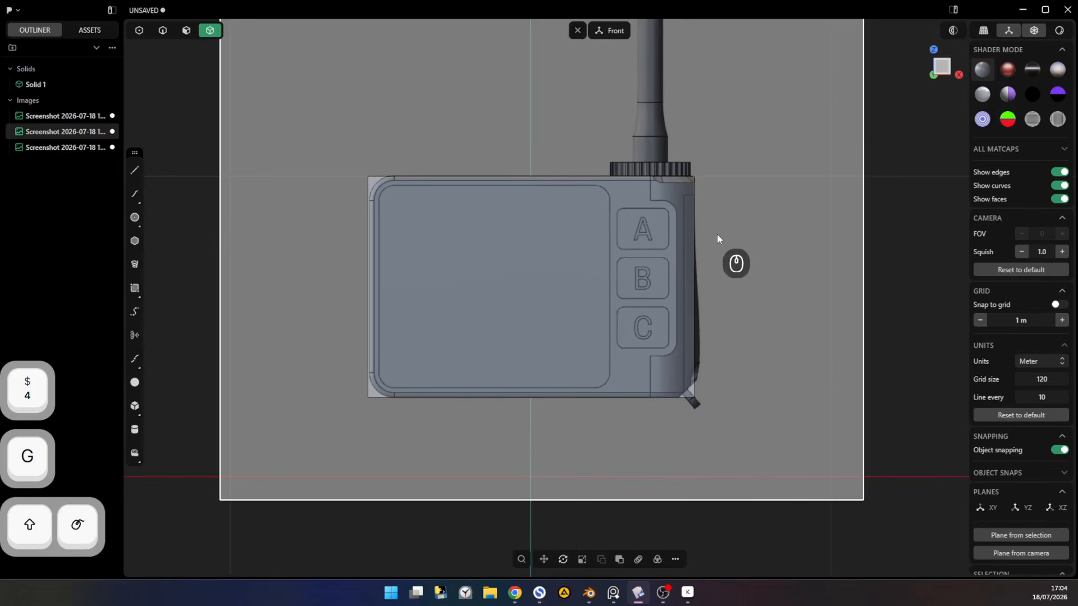
- Select all three reference images together and lock them against selection in the viewport
ctrl+middle_drag(716, 234, 790, 543)
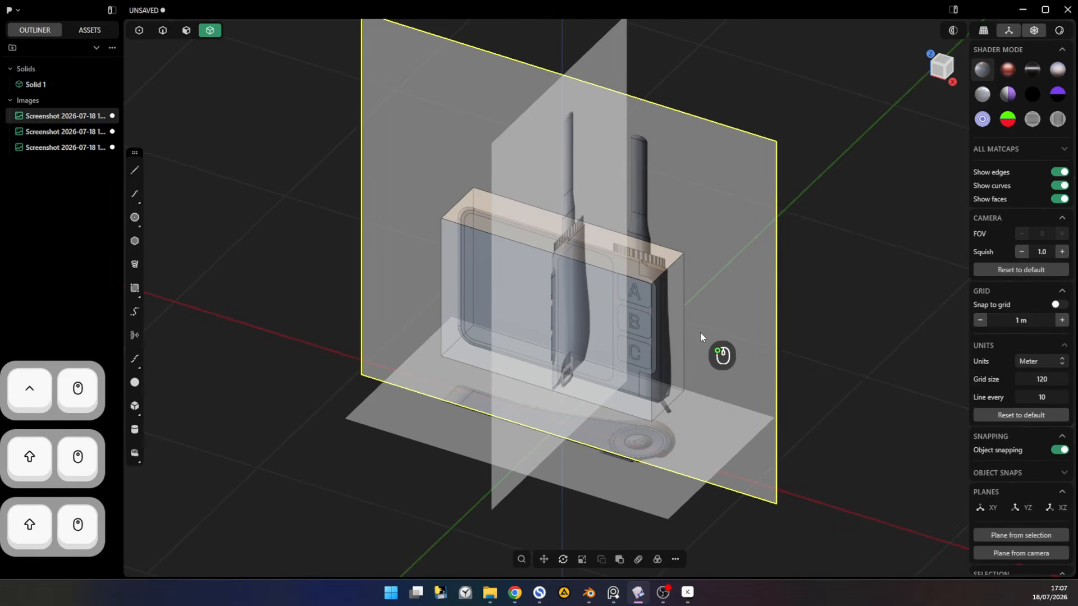
click(534, 440)
click(628, 482)
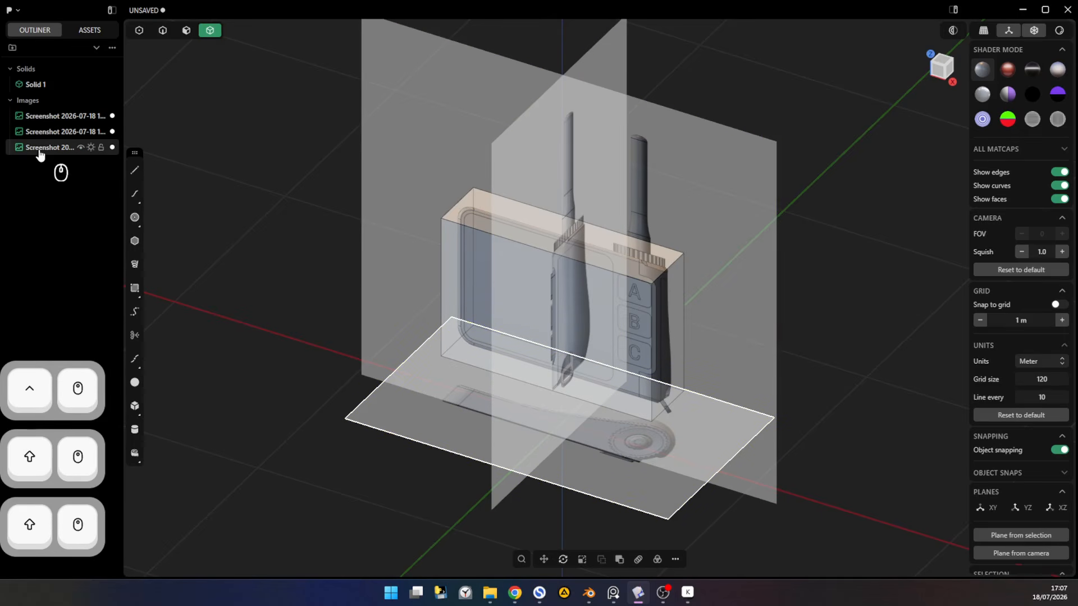
shift+click(38, 118)
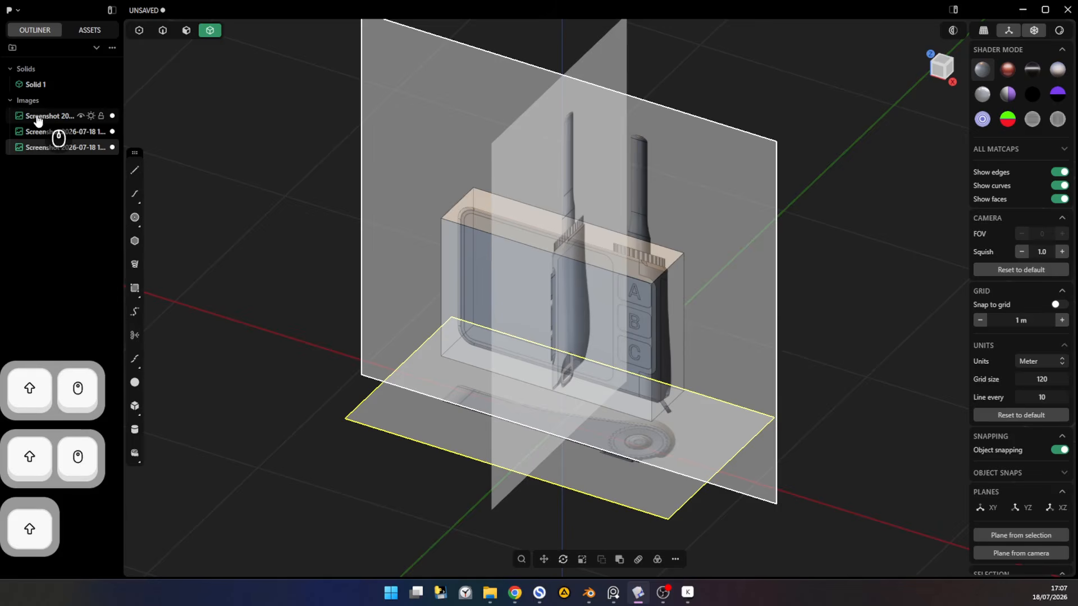
shift+click(39, 119)
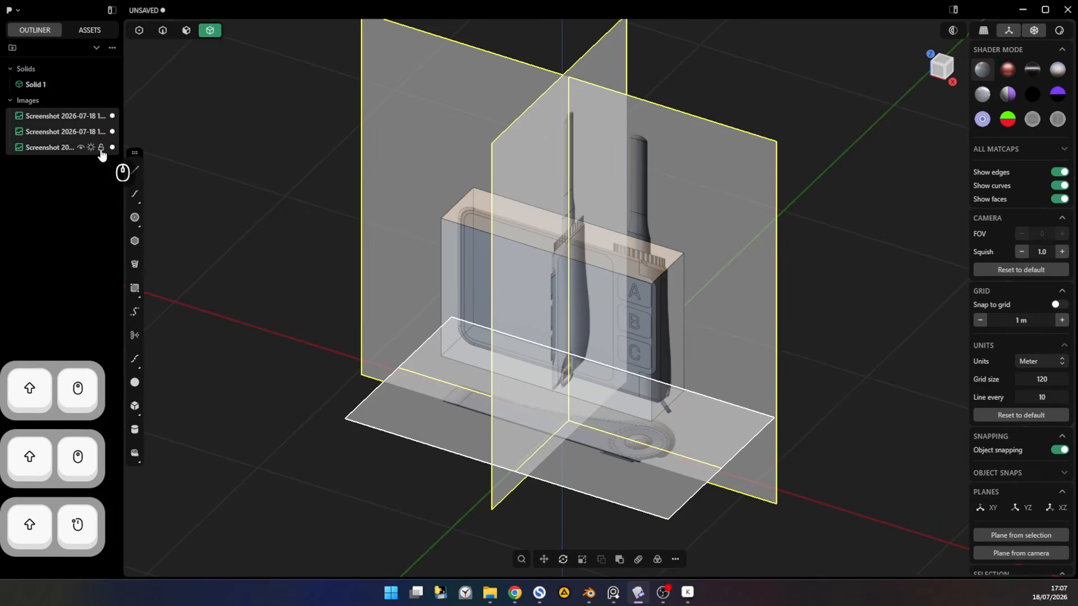
click(101, 148)
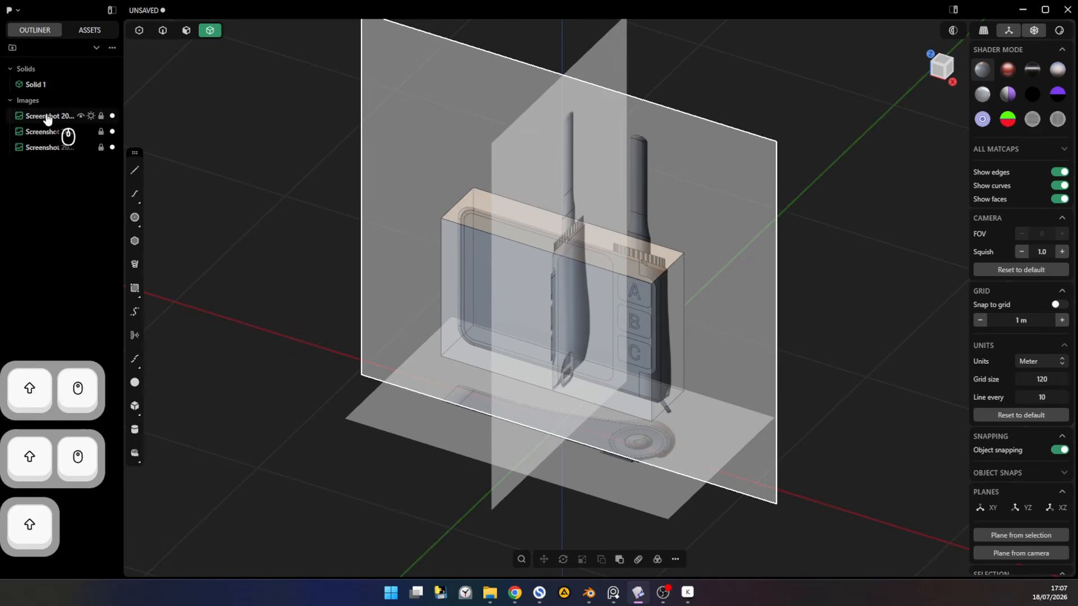
- Move the side reference image about 0.68 m along its normal, clear of the cube's left side
click(46, 137)
key(g)
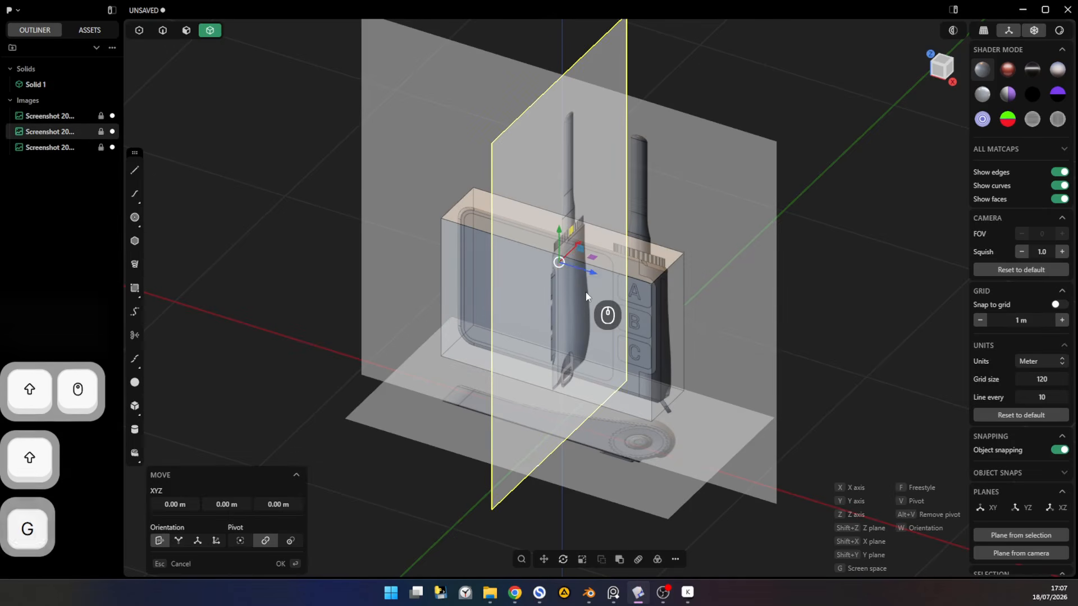
drag(493, 235, 460, 228)
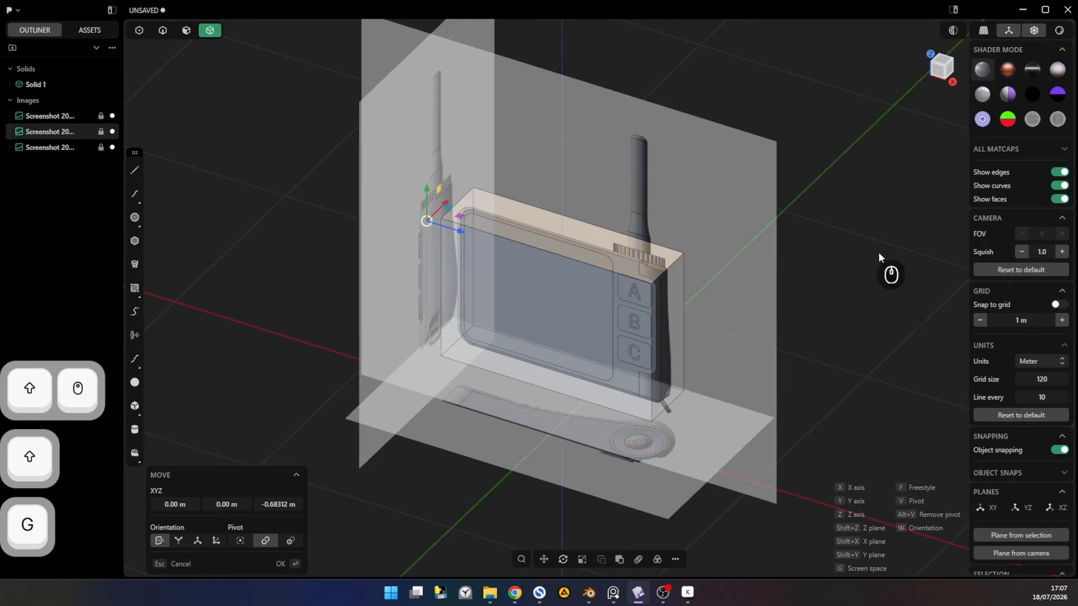
right_click(870, 266)
- Move the front reference image back along its normal, clear behind the cube
click(46, 116)
key(g)
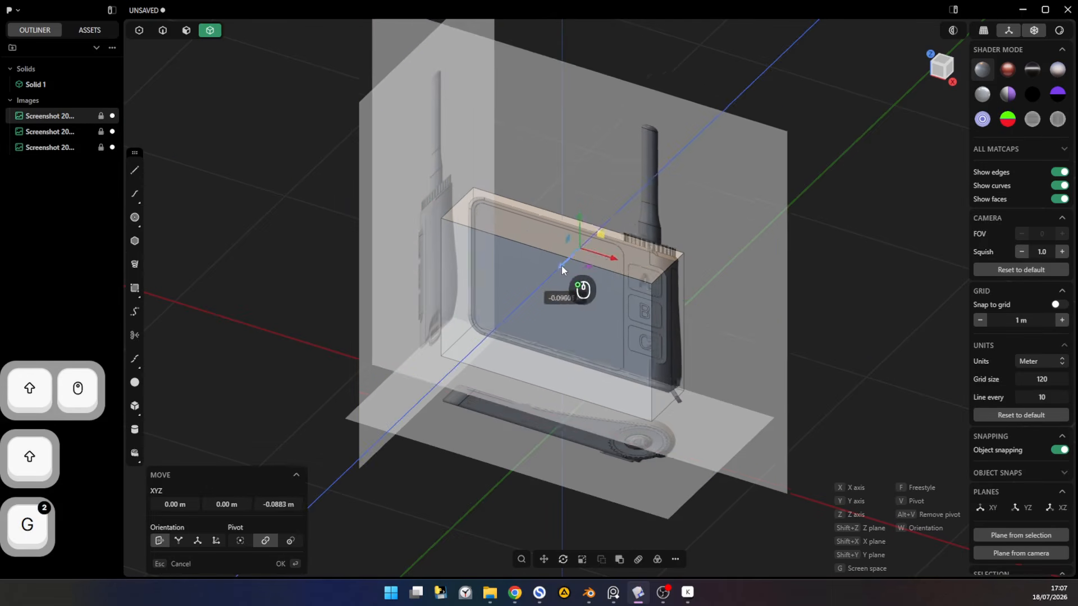
click(867, 289)
click(881, 356)
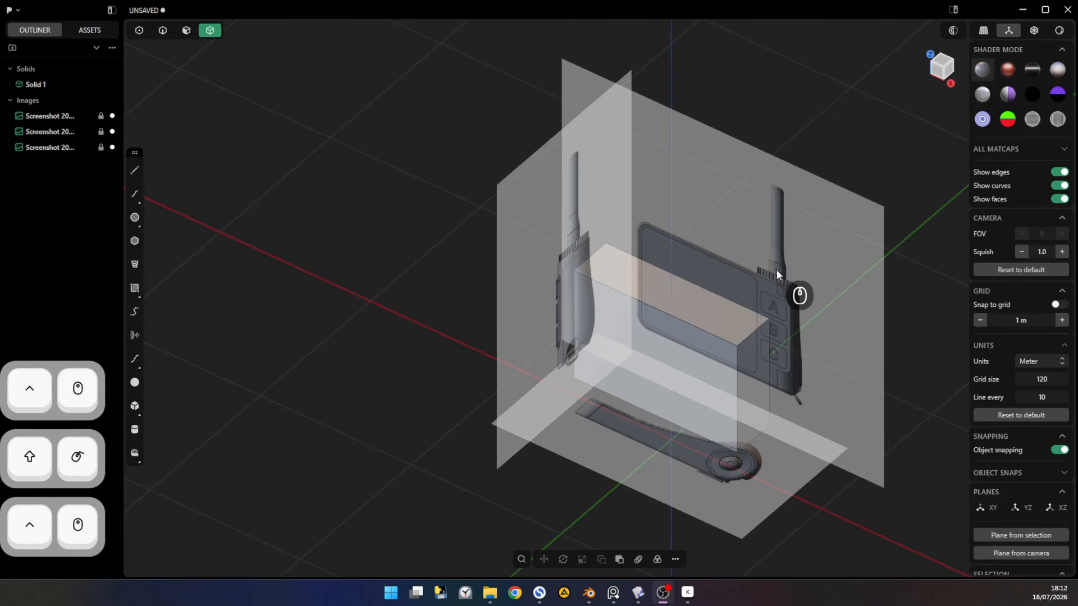
- Delete the cube in the Top view, leaving only the three reference images
middle_drag(801, 286, 857, 375)
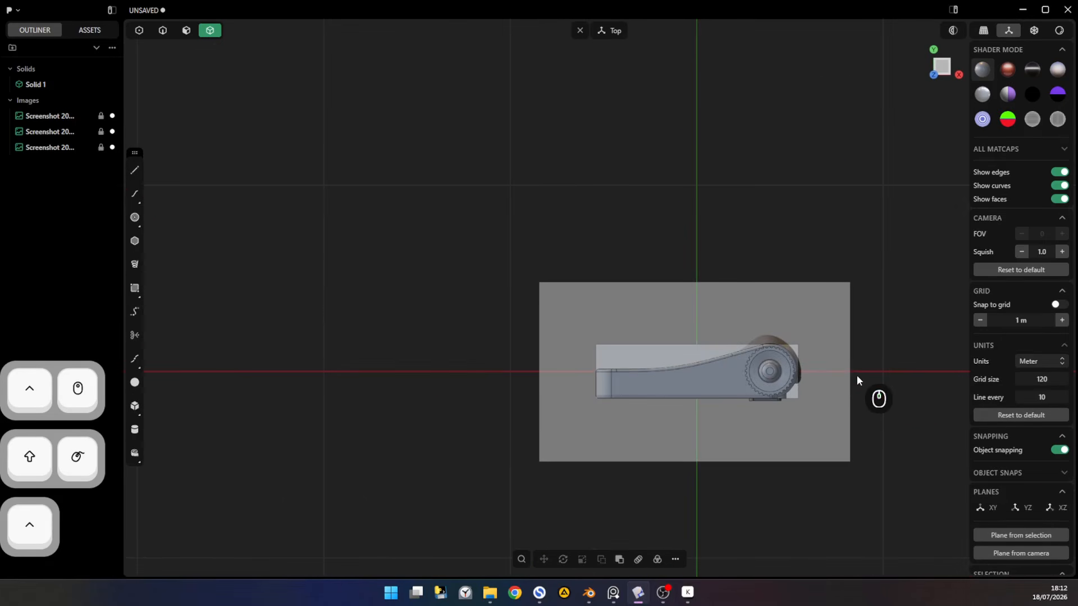
ctrl+middle_drag(737, 409, 743, 355)
click(743, 355)
key(x)
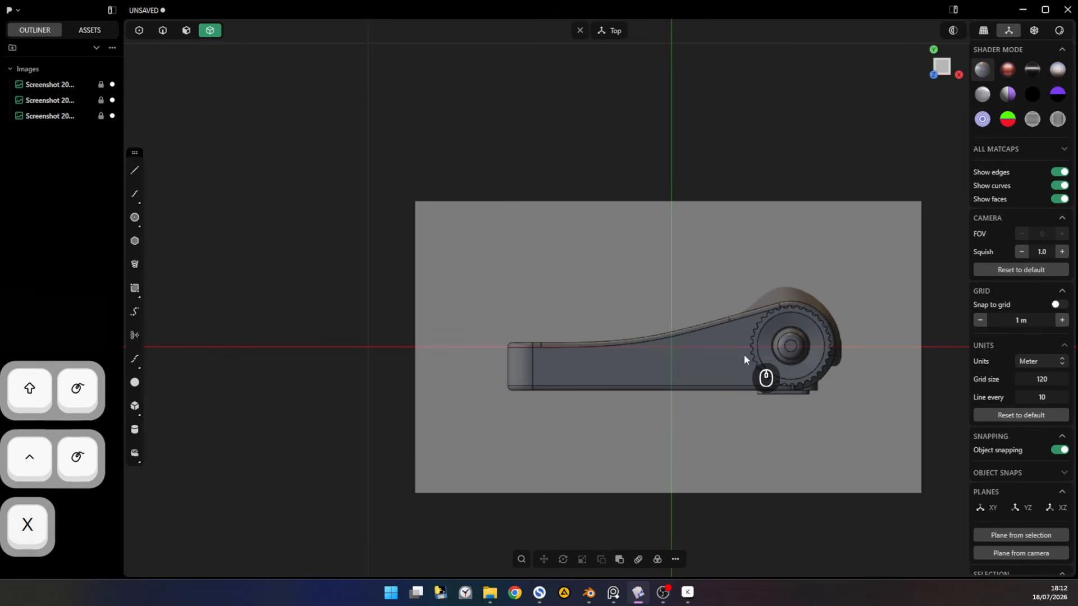
- Trace the device body in the top reference image with a closed polyline, sloping its upper side toward the dial end
click(508, 391)
click(839, 391)
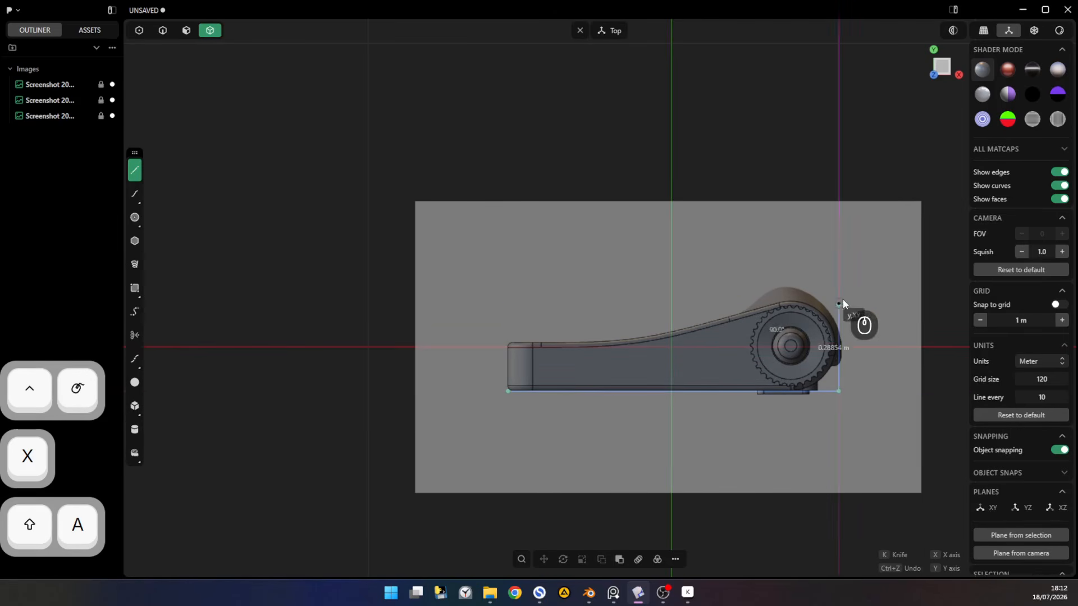
click(838, 286)
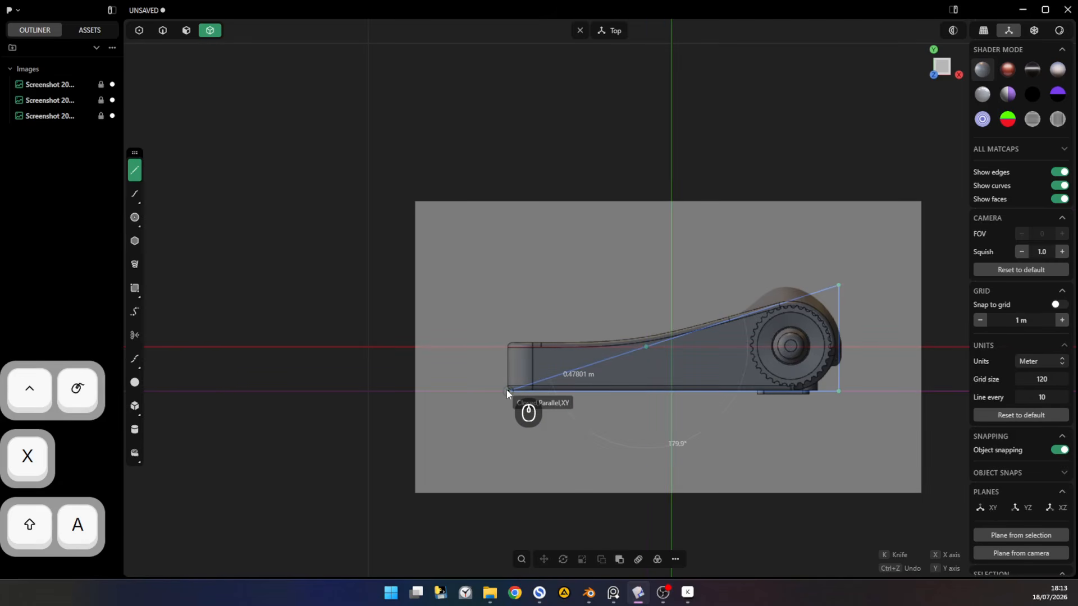
key(shift)
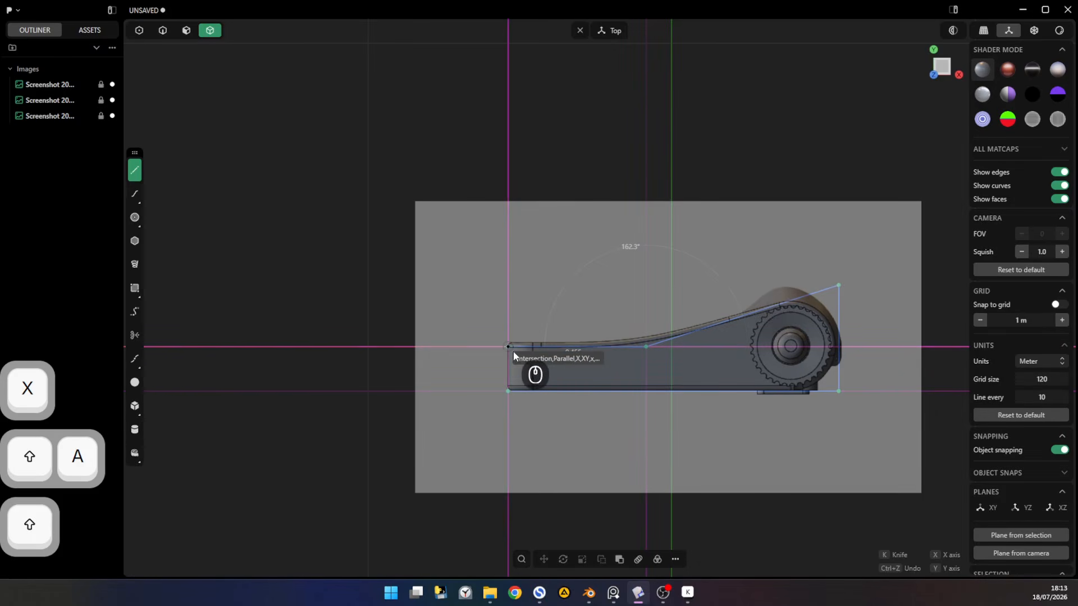
click(509, 347)
click(508, 391)
- Draw a tangent circle against the polyline's sloped segment, sized to fit around the toothed dial in the reference image
shift+middle_drag(794, 444, 647, 439)
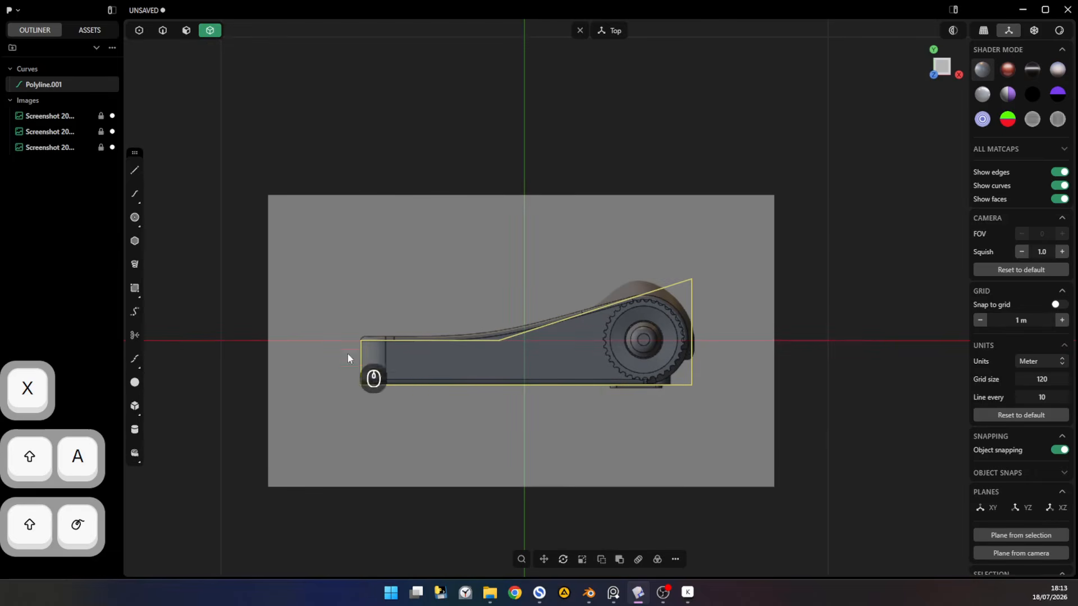
click(135, 221)
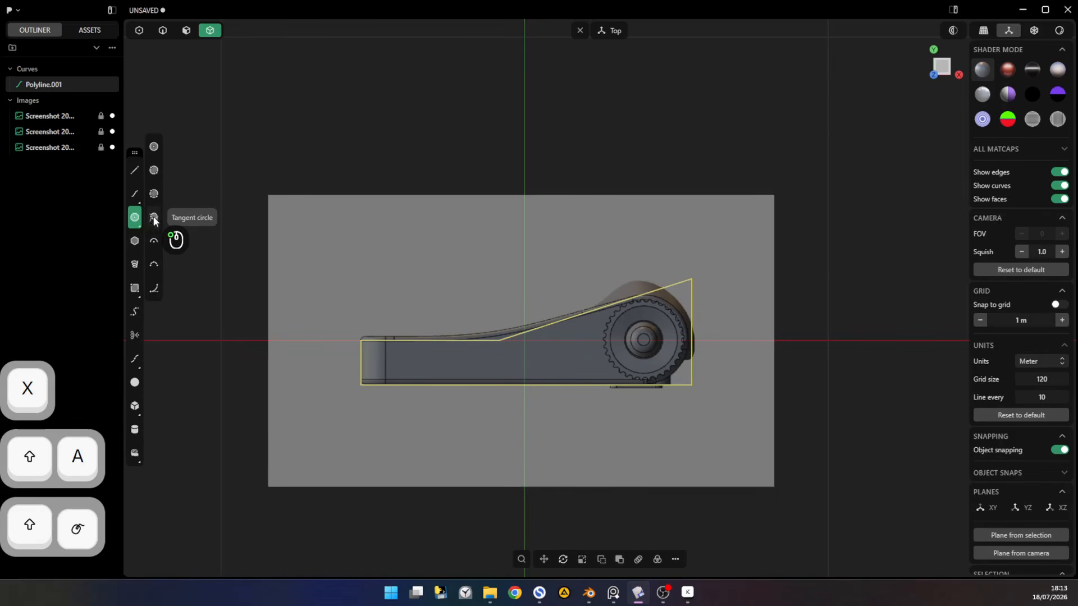
click(154, 219)
click(633, 303)
click(682, 332)
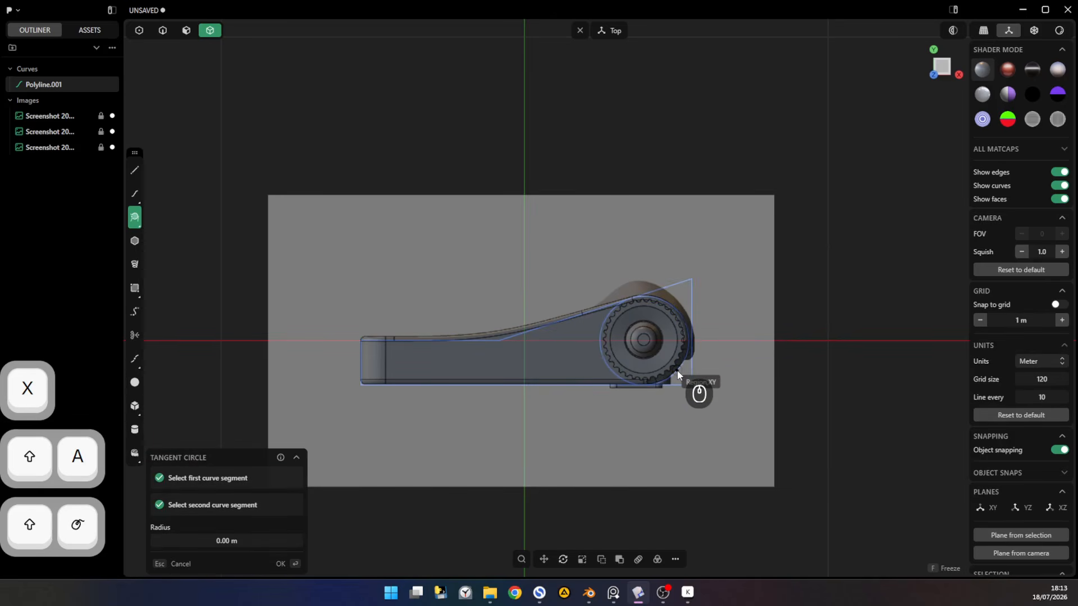
key(ctrl)
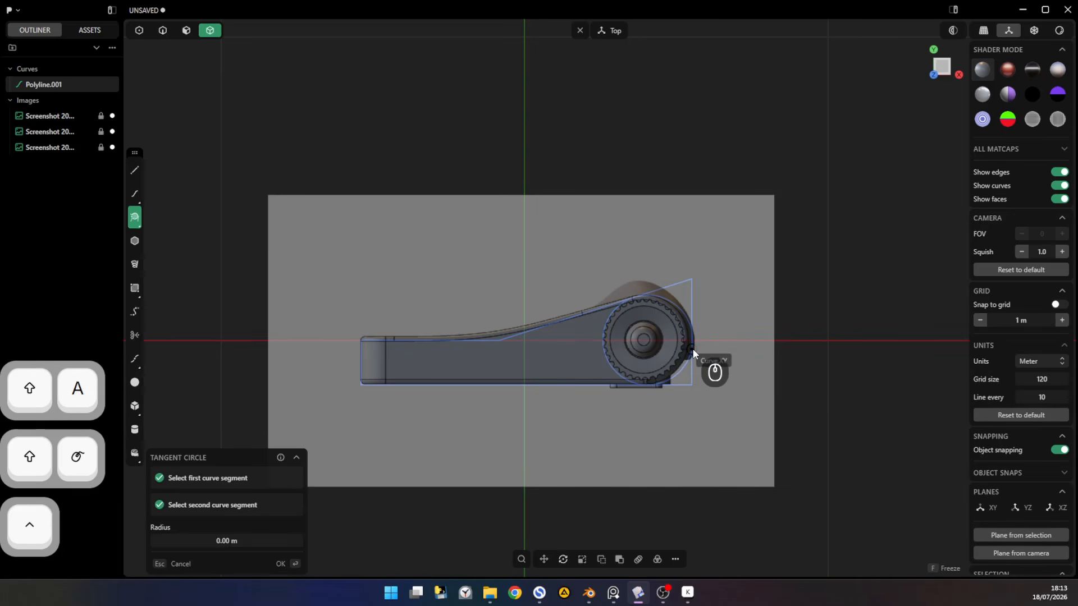
key(ctrl)
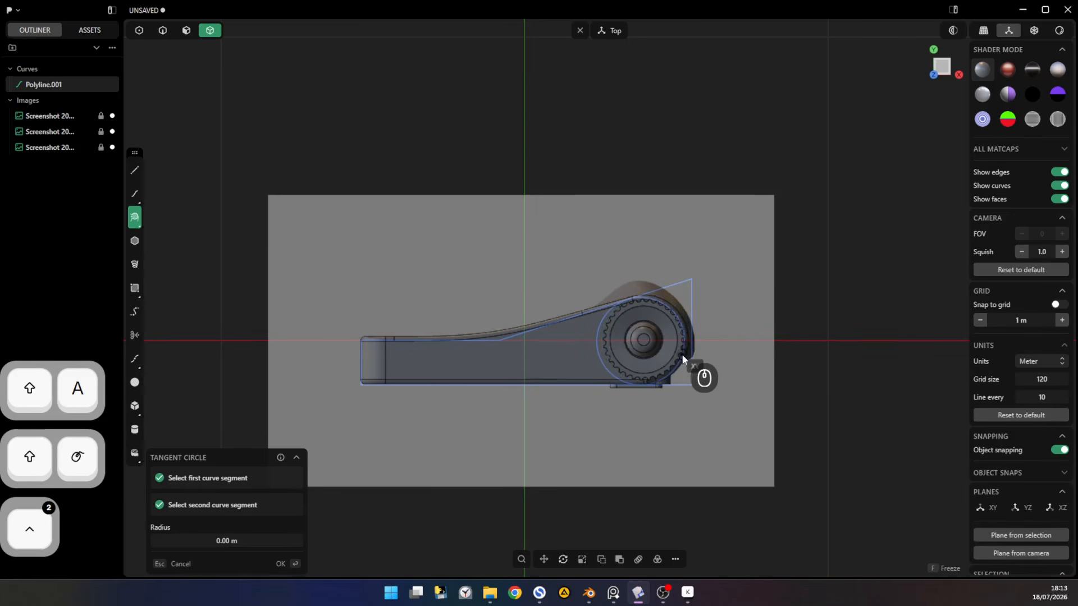
ctrl+click(683, 358)
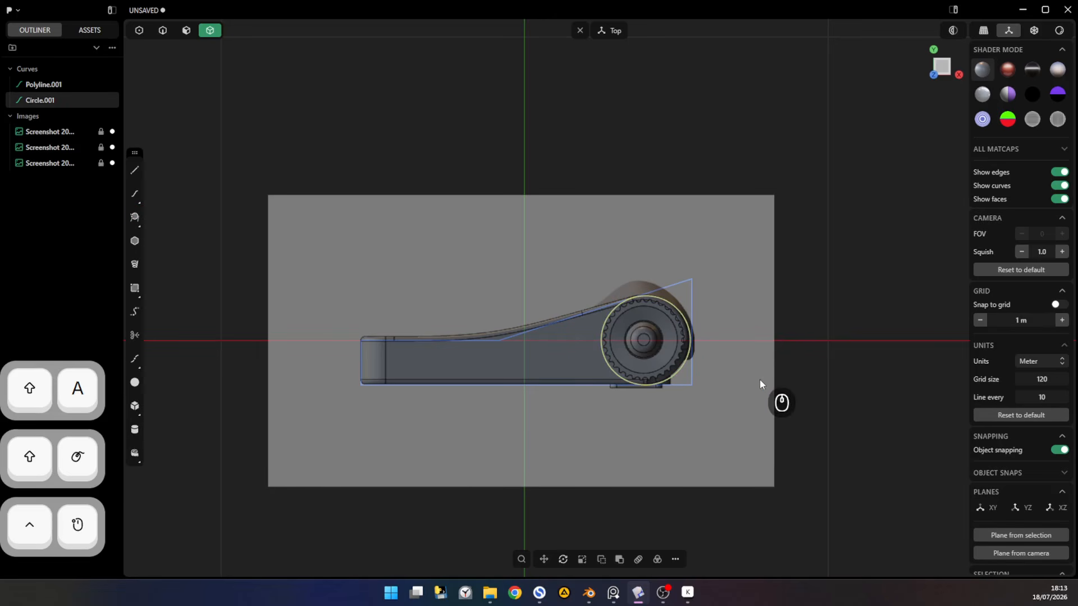
click(654, 430)
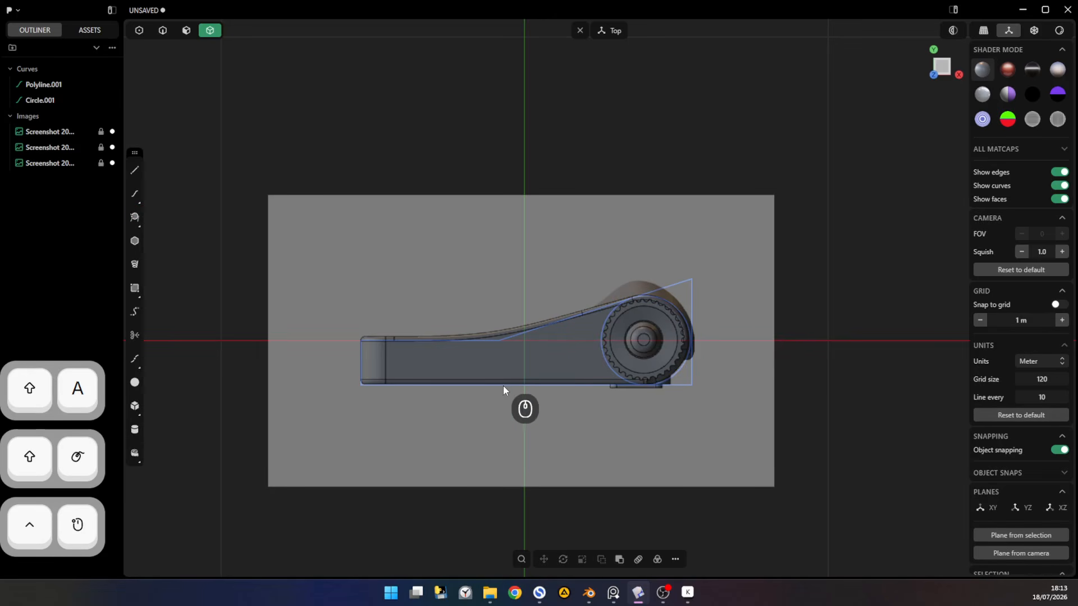
key(1)
click(500, 342)
key(b)
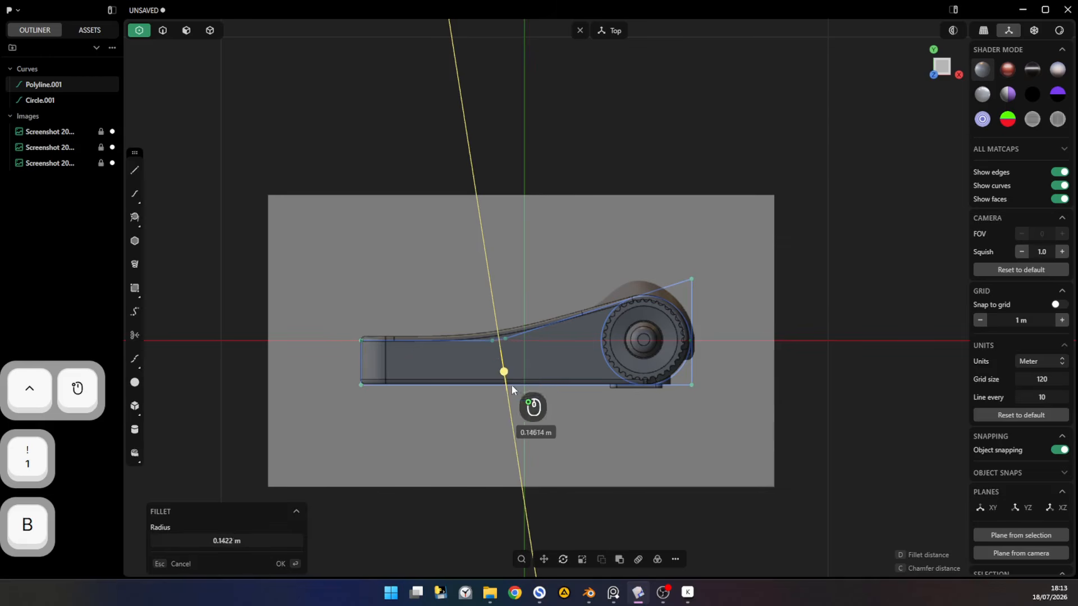
drag(511, 386, 533, 571)
key(Escape)
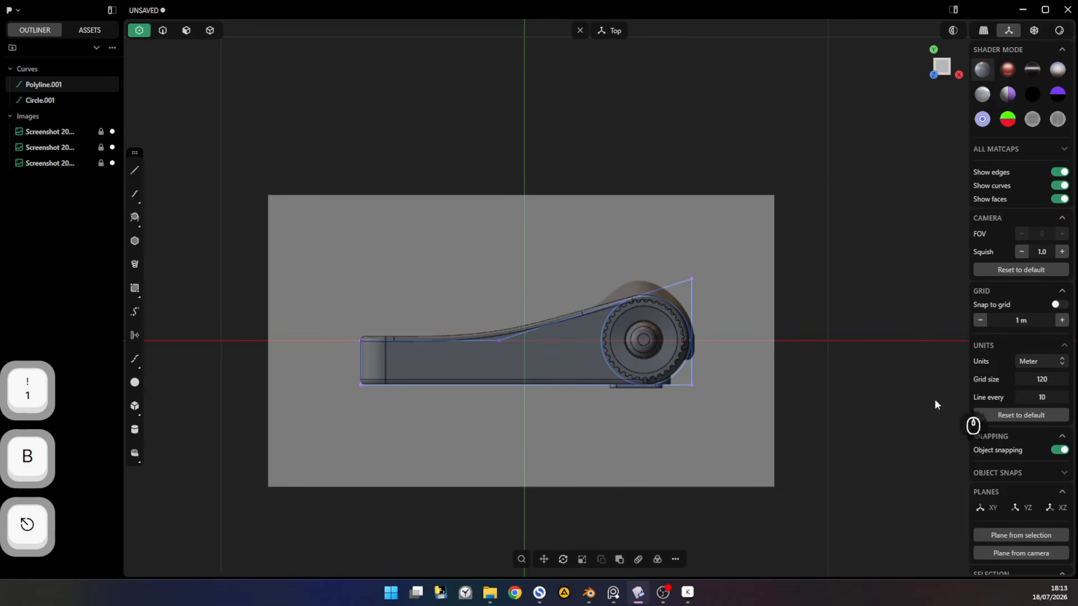
key(Escape)
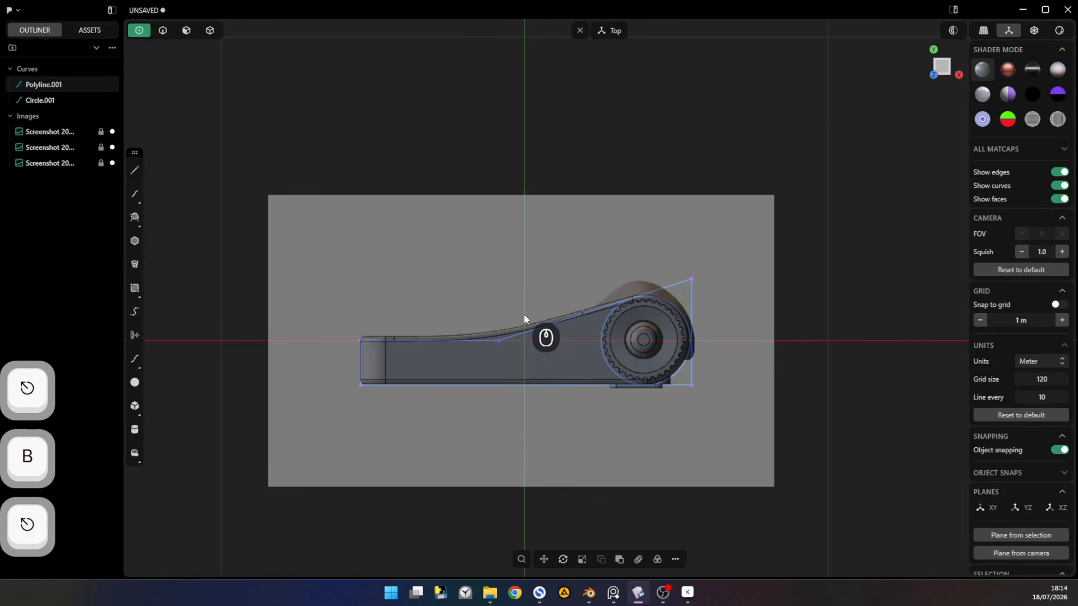
- Fillet the polyline's bend on the upper side with a radius of about 0.8 m, following the reference curve
key(b)
drag(500, 339, 770, 547)
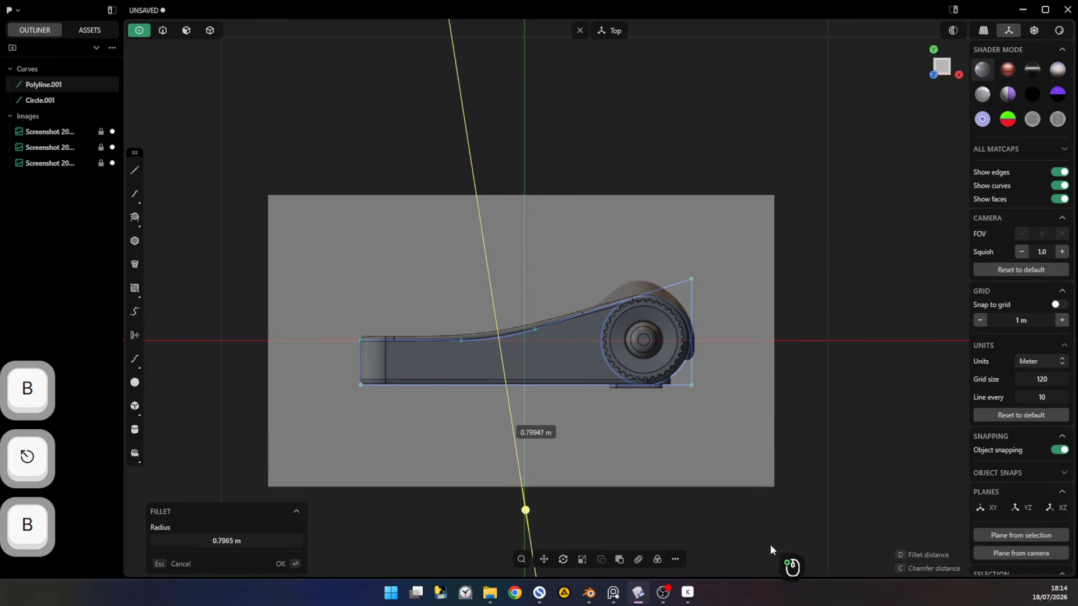
click(625, 335)
- Extrude the circle region and the adjoining body profile region upward together into one solid
key(3)
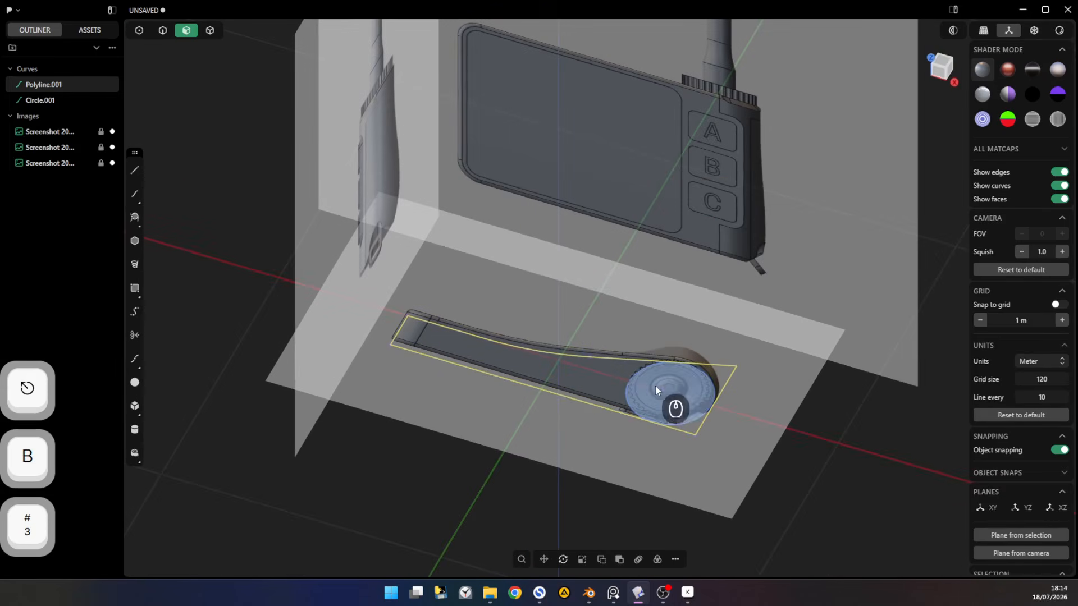
click(656, 390)
shift+click(590, 374)
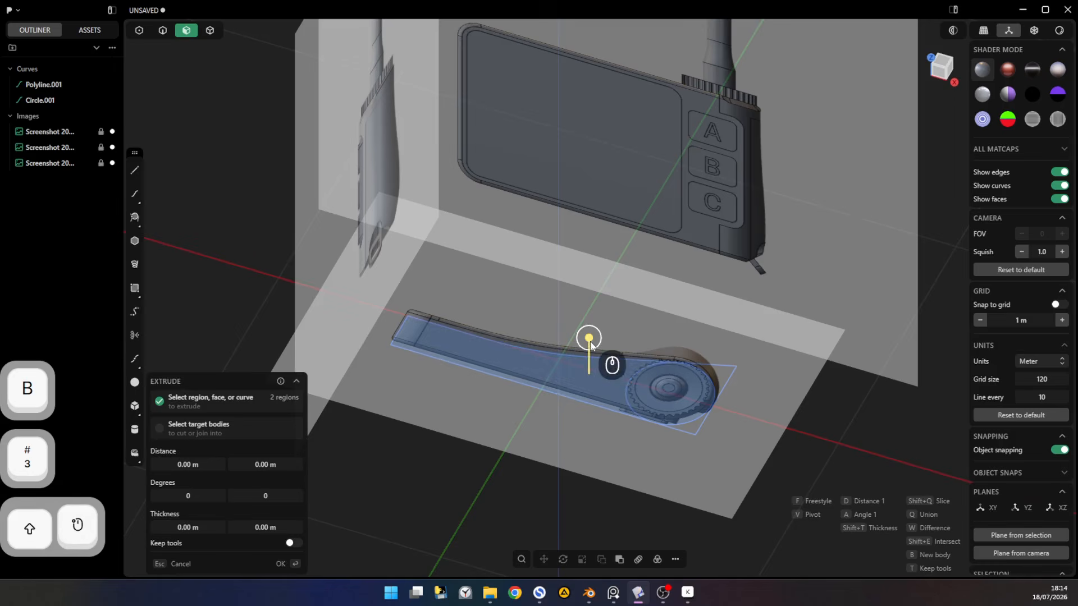
drag(590, 344, 586, 116)
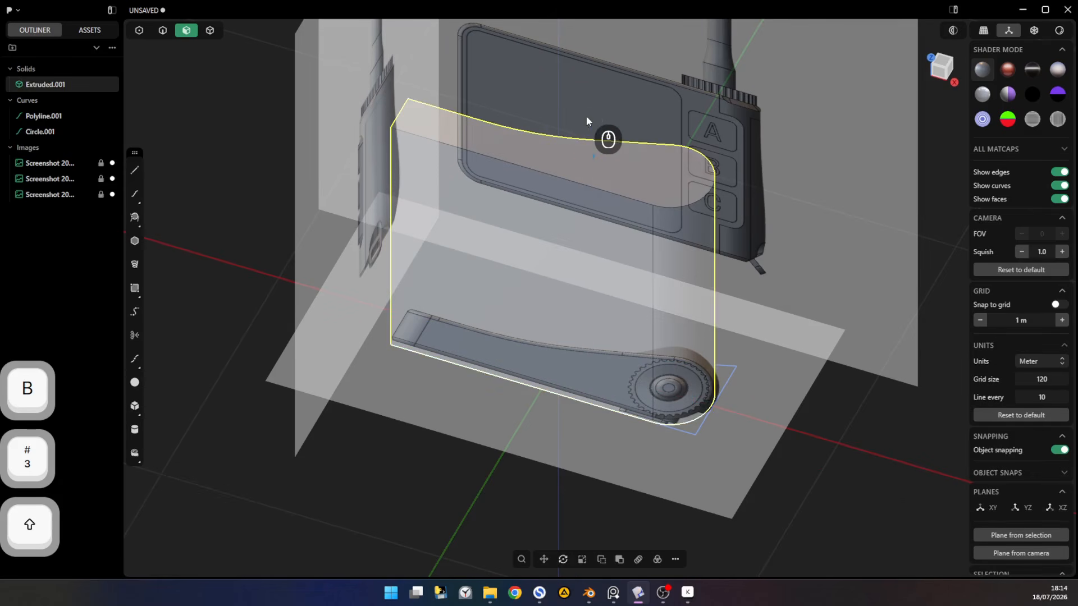
- Select the polyline and circle curves at the base of the solid and delete them
key(2)
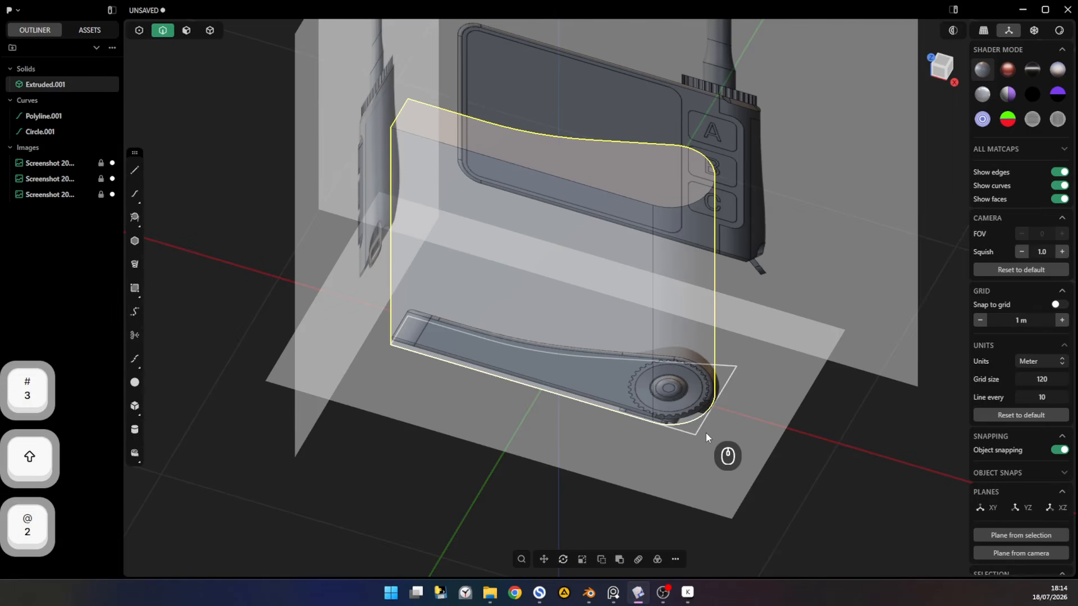
alt+click(696, 432)
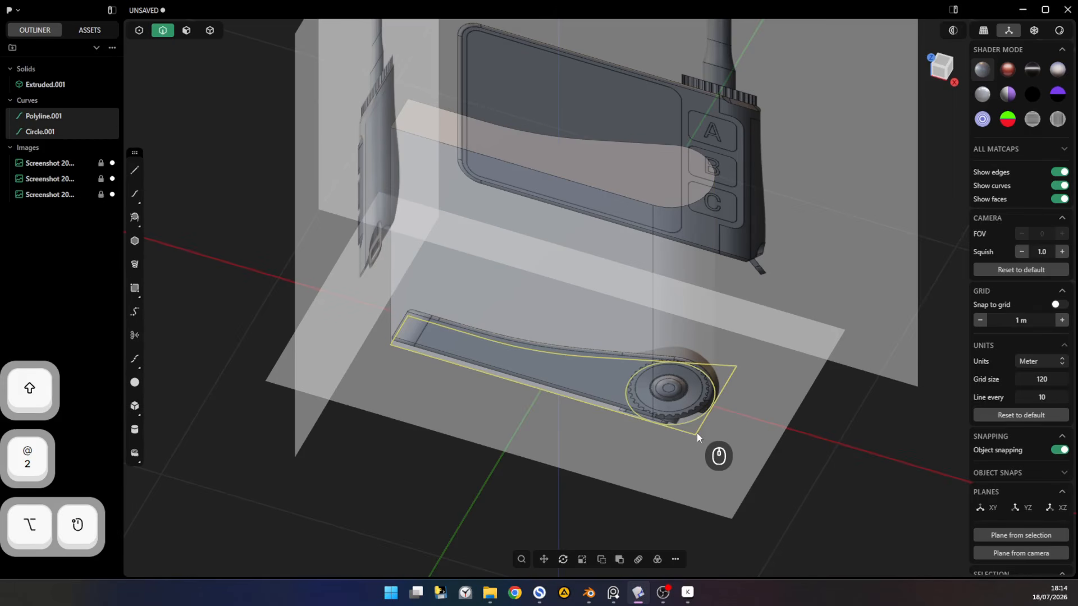
key(s)
key(d)
key(x)
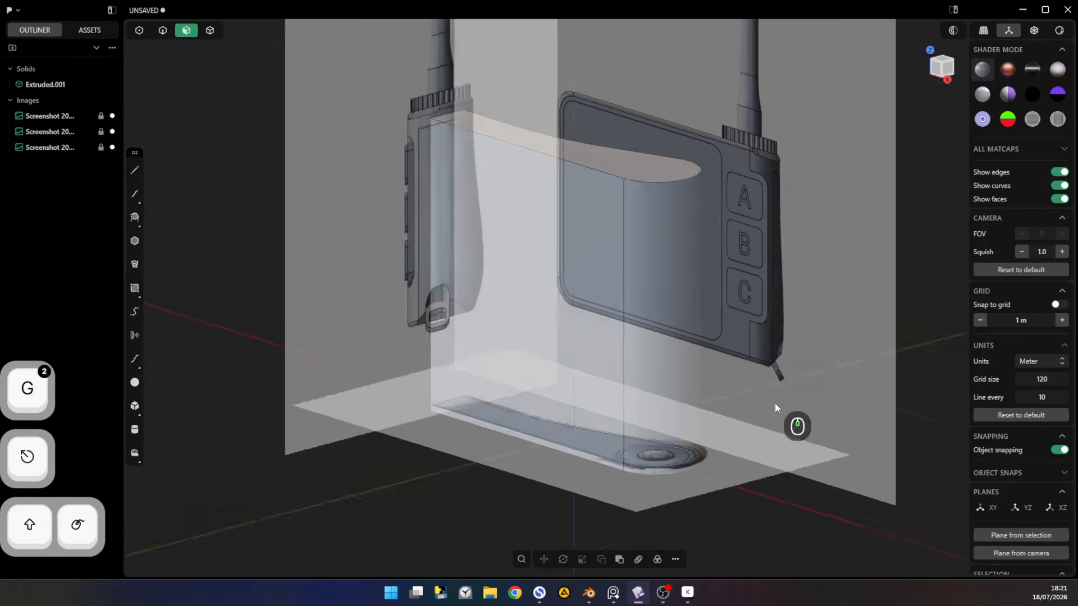
- Raise the solid's bottom face so its height matches the device body in the front reference image
alt+middle_drag(775, 403, 729, 395)
shift+middle_drag(730, 396, 677, 391)
key(3)
drag(502, 510, 690, 427)
drag(607, 491, 598, 412)
middle_drag(621, 395, 631, 353)
shift+middle_drag(676, 276, 747, 328)
right_click(746, 328)
shift+middle_drag(875, 355, 889, 370)
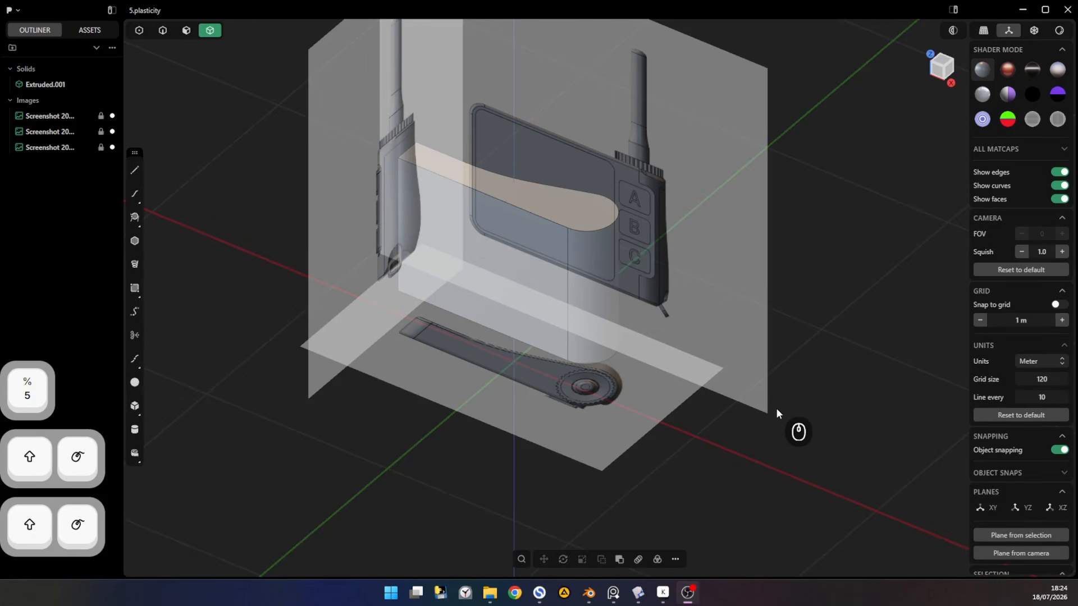
- Select all three reference images and delete them
click(45, 115)
shift+click(49, 147)
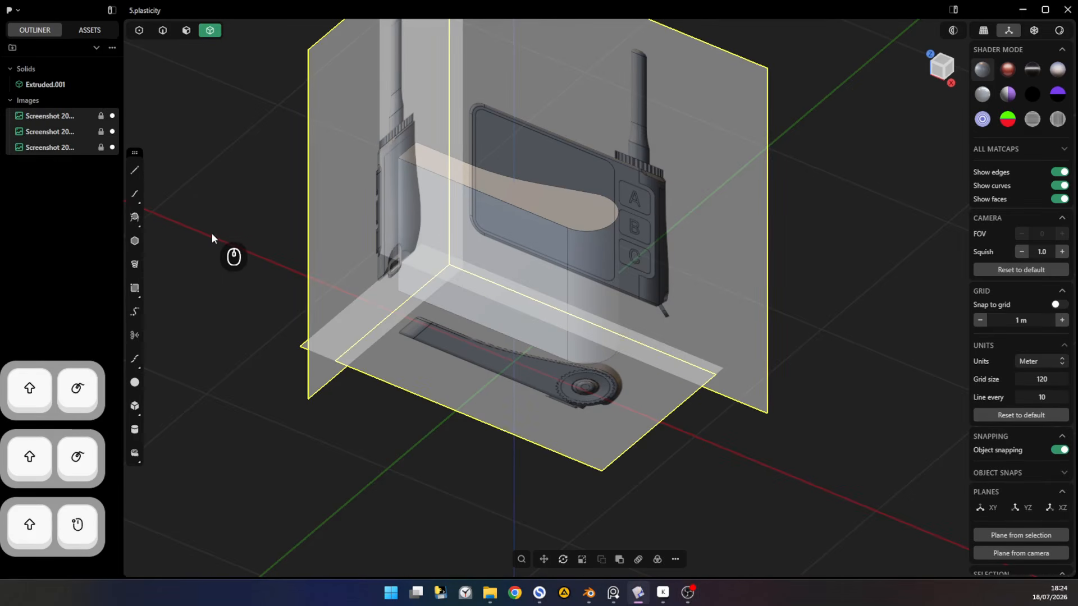
key(x)
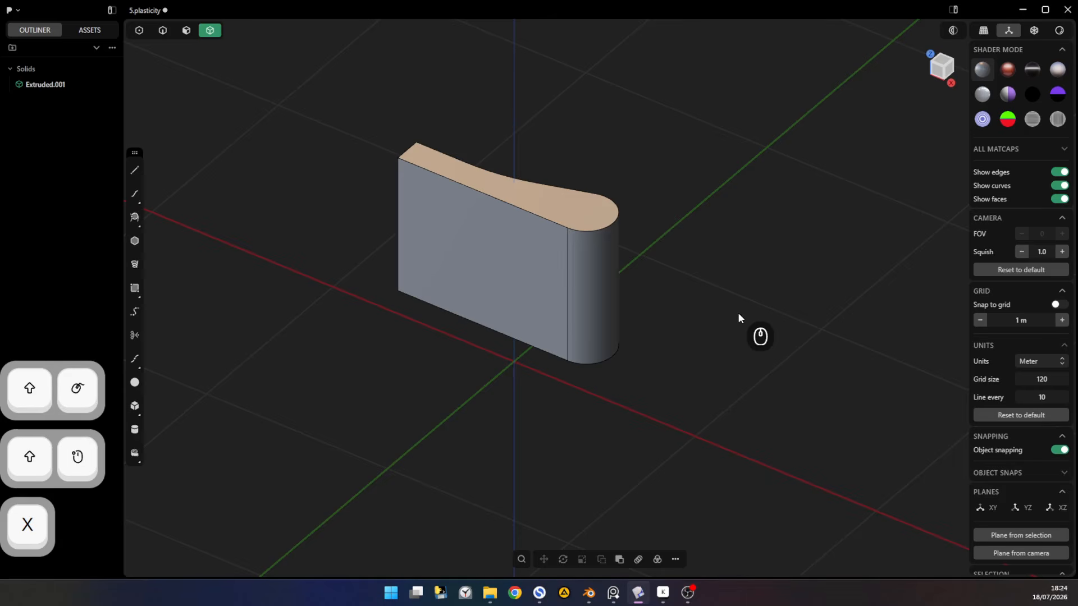
- Fillet the upper and lower short edges at the body's thin end with a distance of about 0.096 m
scroll(738, 318, up, 1)
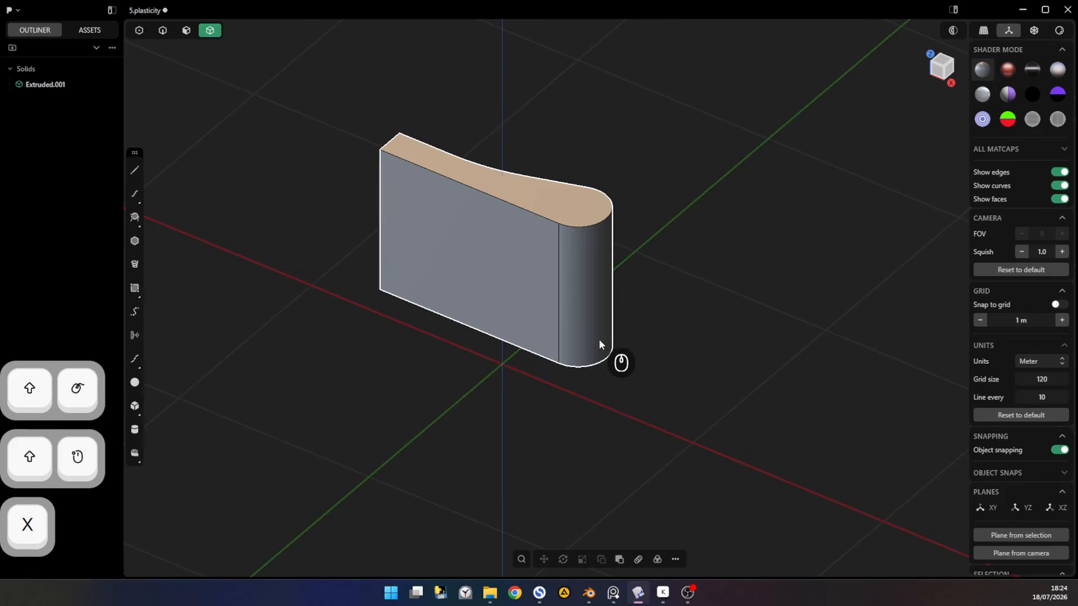
middle_drag(597, 363, 365, 251)
key(2)
click(372, 261)
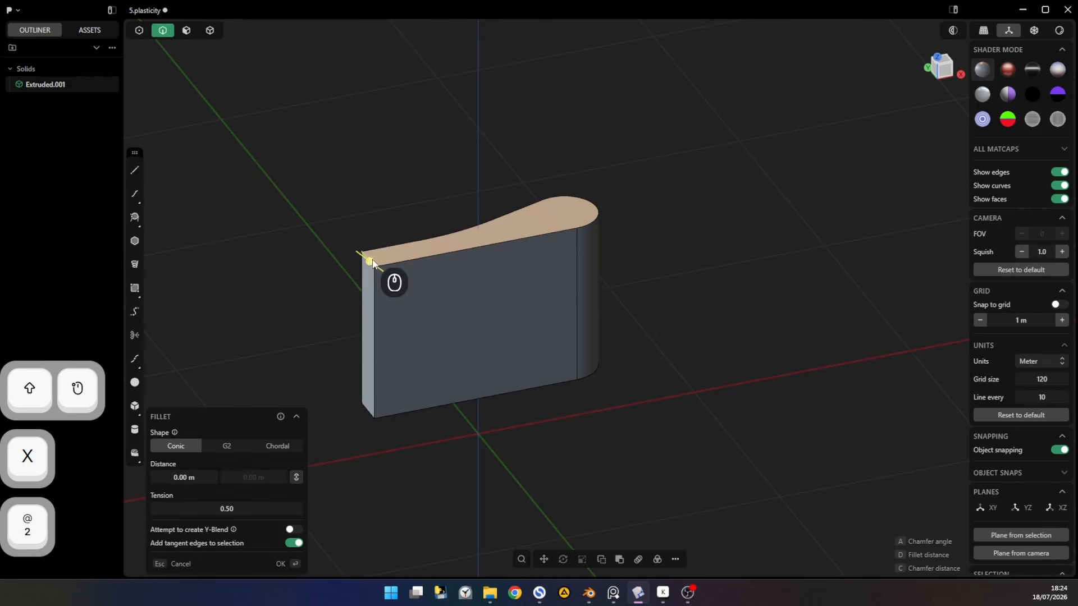
shift+click(366, 411)
key(d)
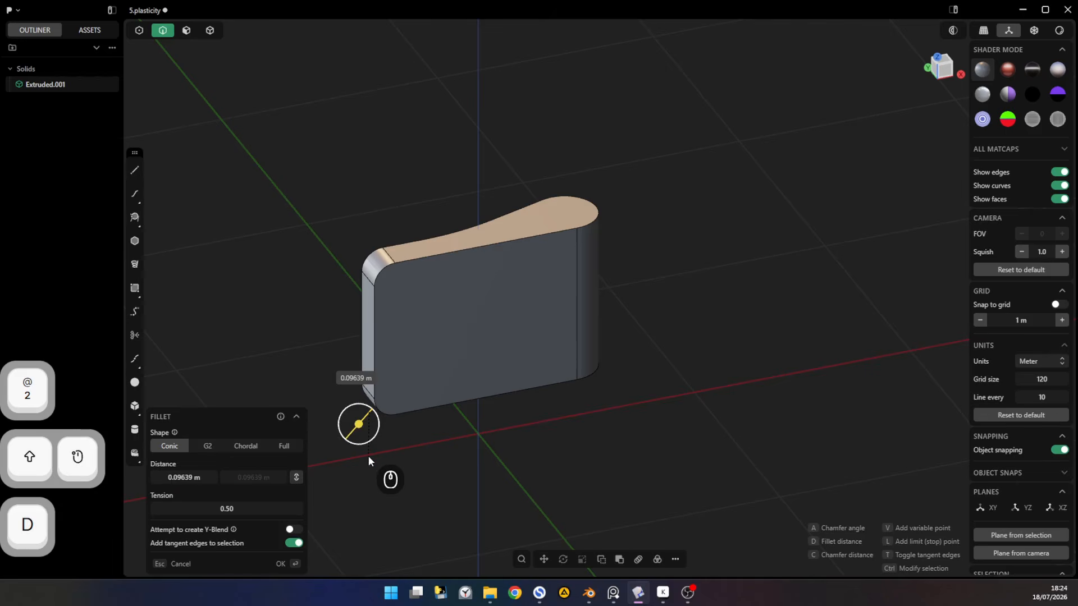
click(366, 458)
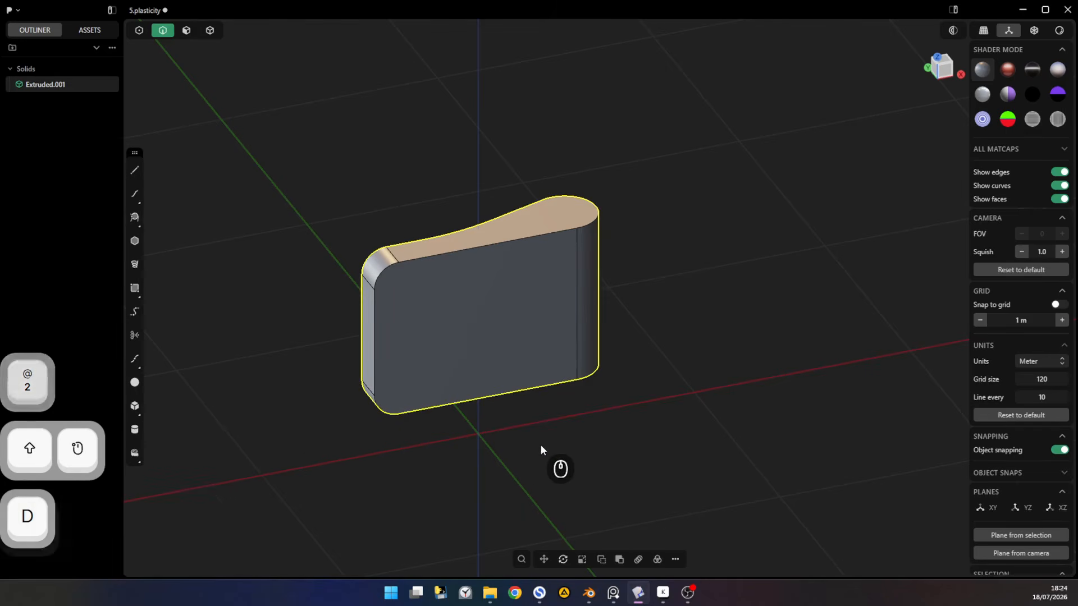
- Offset the outline of the large flat front face inward to form a narrow border around the screen area
middle_drag(542, 449, 630, 298)
key(3)
click(638, 274)
key(o)
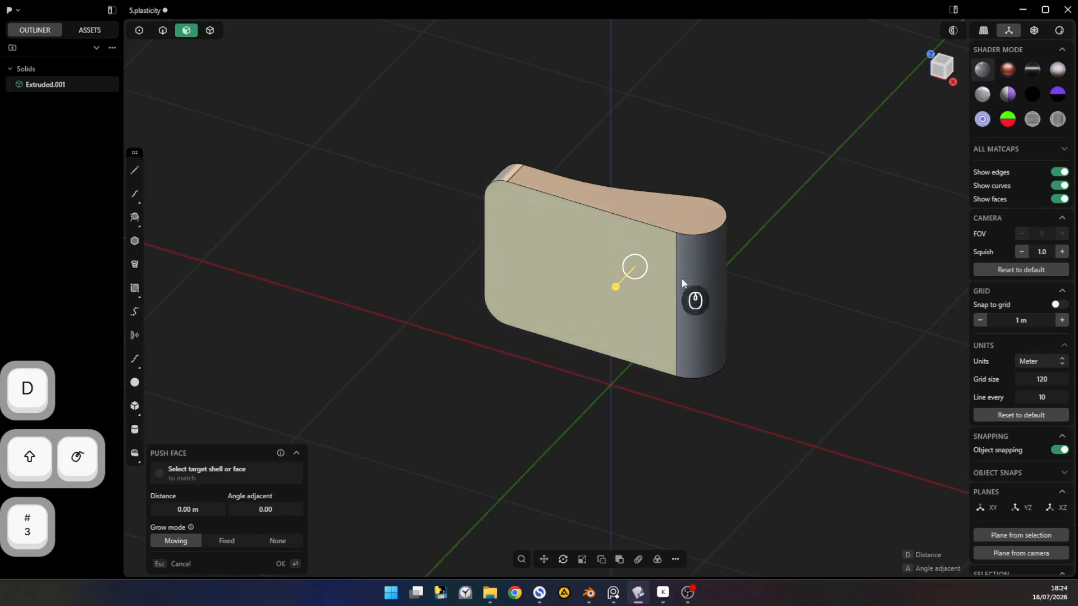
click(810, 295)
right_click(819, 301)
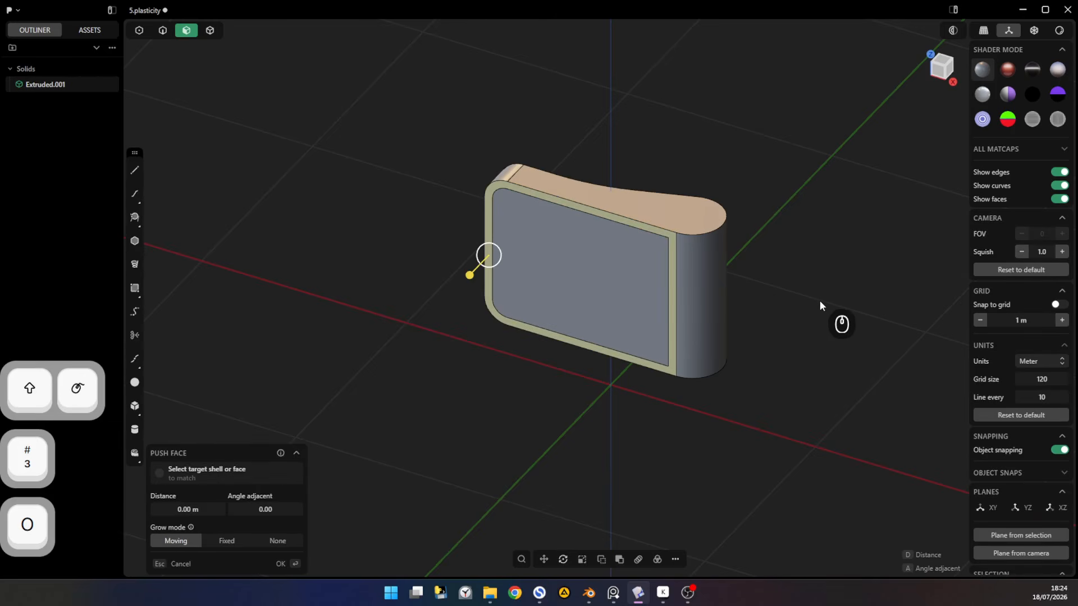
- Push the inner front face slightly into the body to form a shallow screen recess
click(589, 323)
drag(567, 343, 572, 340)
right_click(803, 372)
- Fillet the two sharp corner edges of the screen recess at the body's thick end with a distance of about 0.16 m
middle_drag(687, 381, 703, 337)
key(2)
click(701, 339)
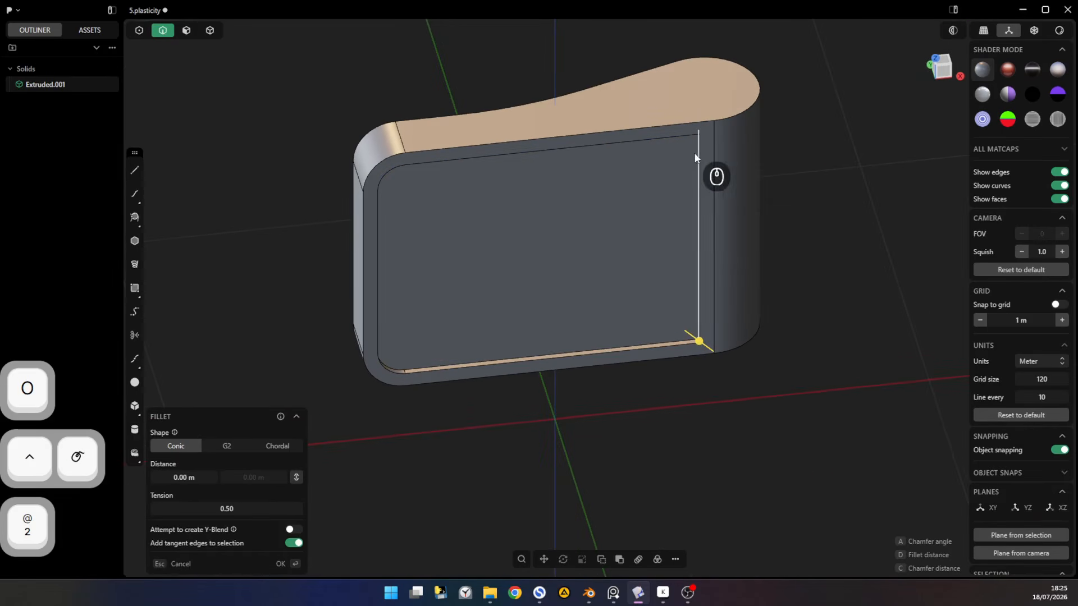
shift+click(703, 118)
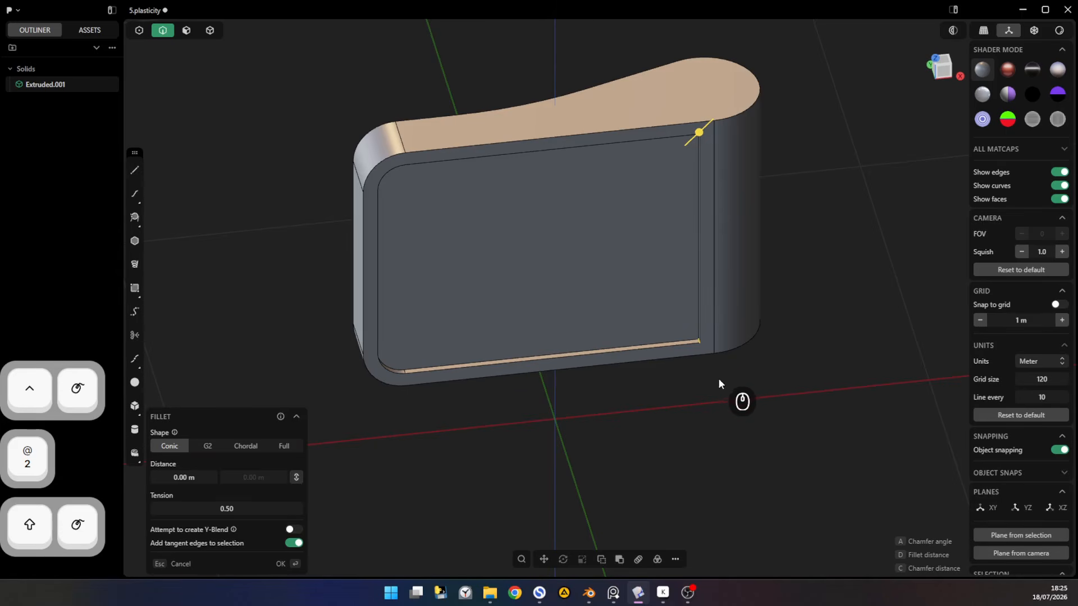
drag(788, 341, 869, 206)
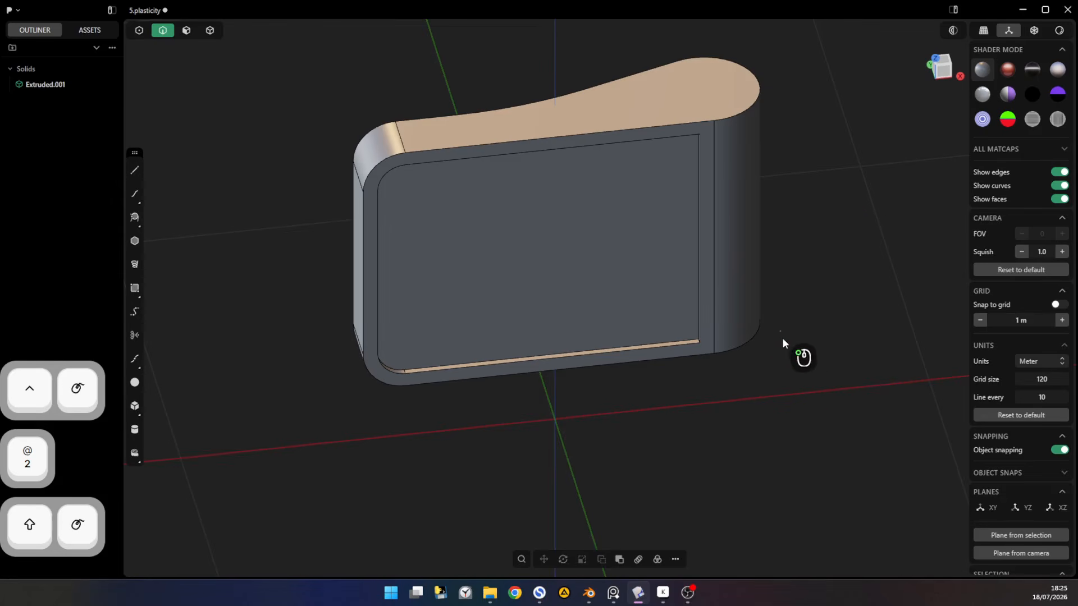
drag(628, 406, 732, 100)
click(845, 297)
drag(865, 284, 687, 397)
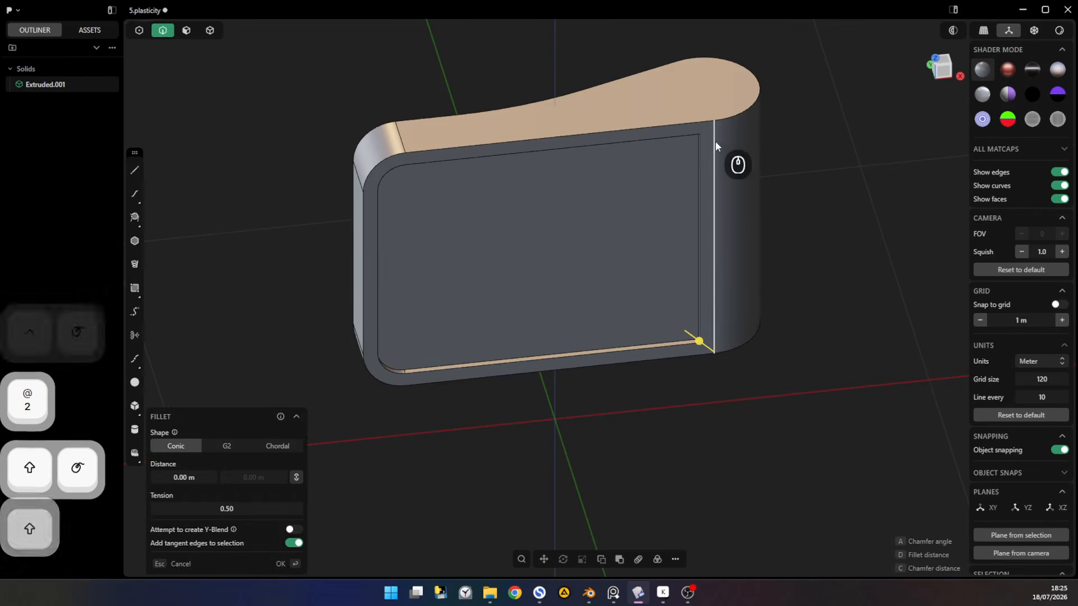
shift+drag(688, 150, 738, 102)
drag(699, 133, 669, 163)
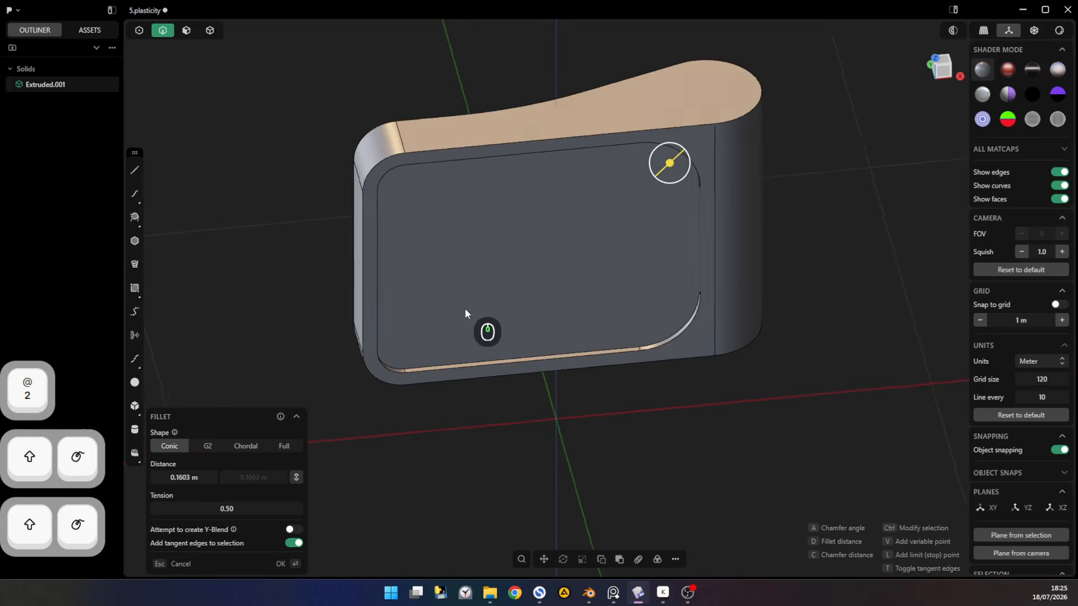
middle_drag(465, 311, 393, 349)
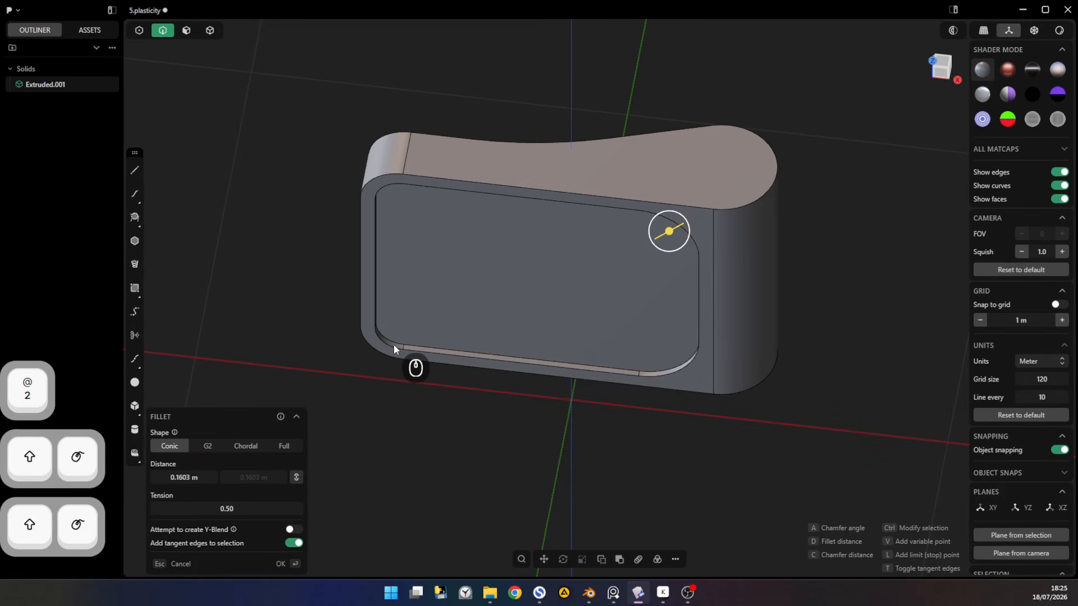
middle_drag(733, 433, 820, 372)
key(Return)
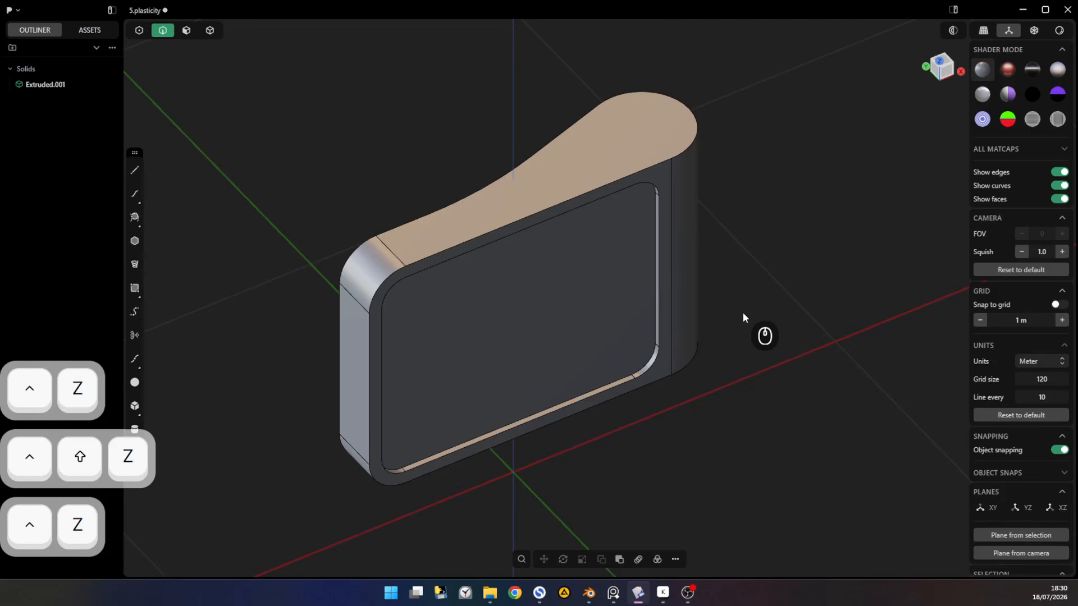
- Push the recess's side wall nearest the thick end inward by about 0.132 m to narrow the screen area
key(3)
drag(658, 292, 579, 314)
middle_drag(578, 315, 537, 298)
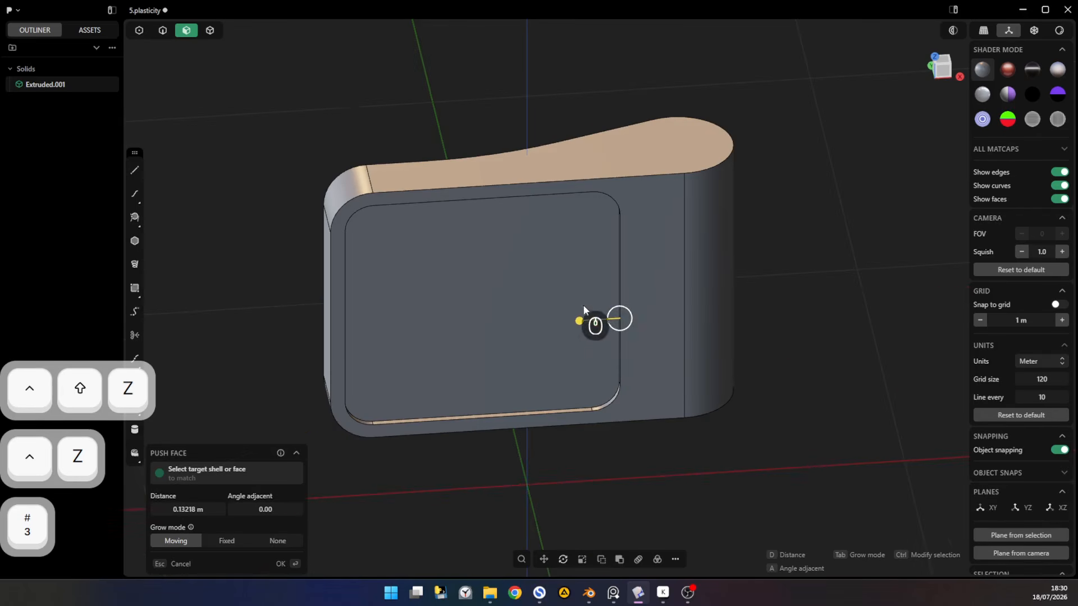
right_click(879, 338)
- Draw a small corner rectangle on the front face beside the screen recess, near the upper edge and overlapping the rounded thick end
click(130, 287)
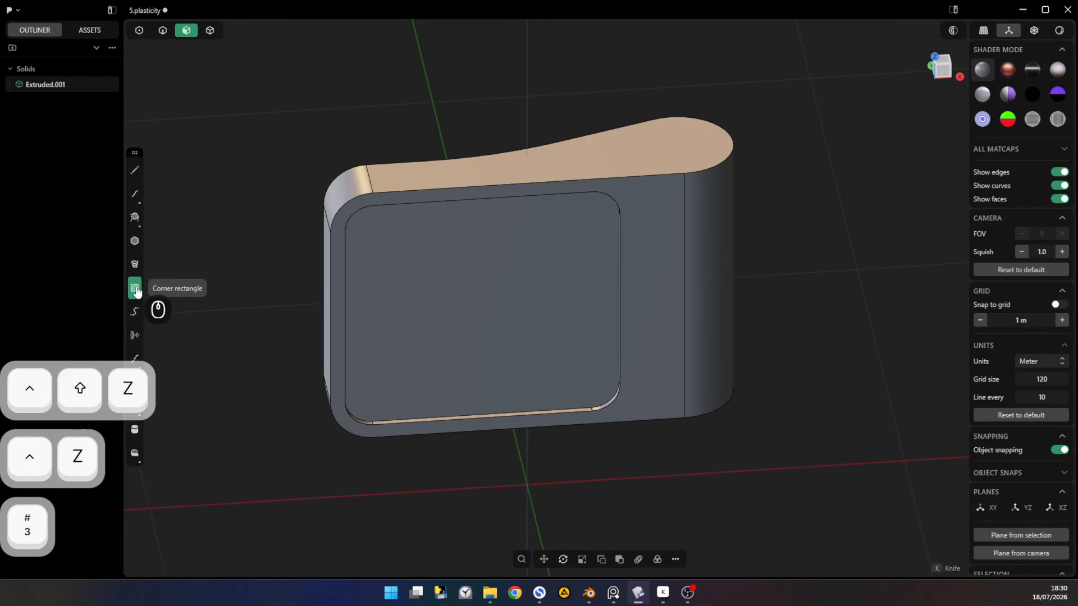
click(636, 199)
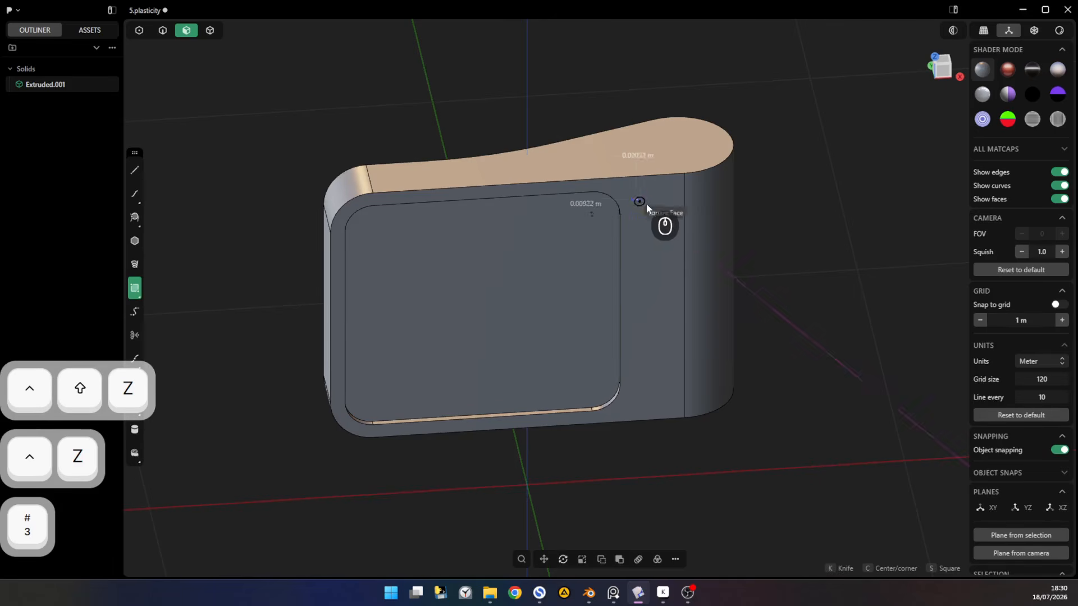
click(712, 237)
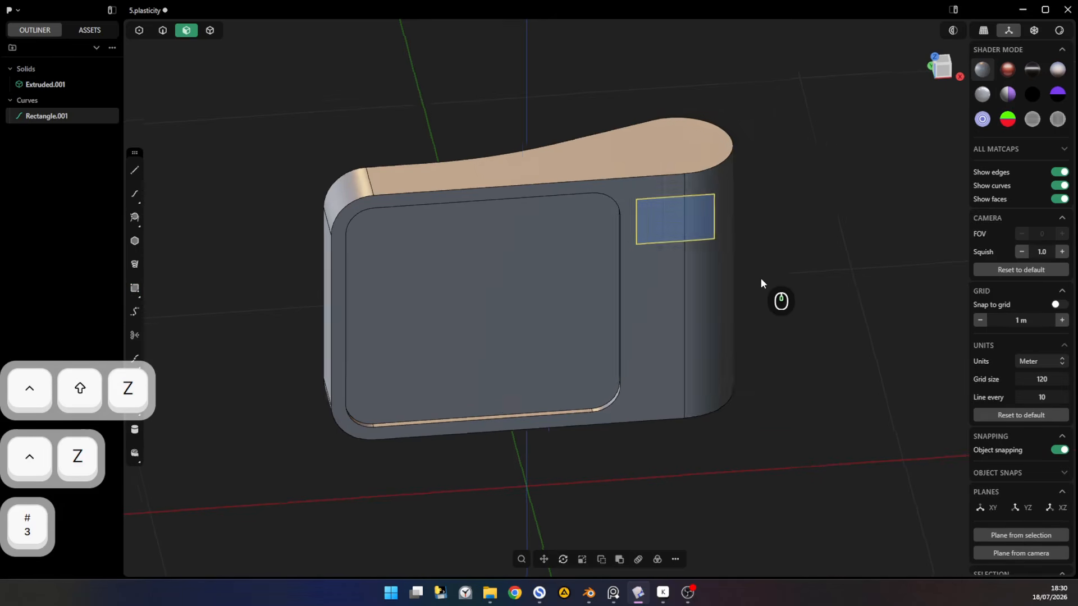
- Extrude the rectangle region outward from the front face by about 0.064 m as a separate block
middle_drag(765, 291, 792, 294)
key(3)
click(702, 248)
key(e)
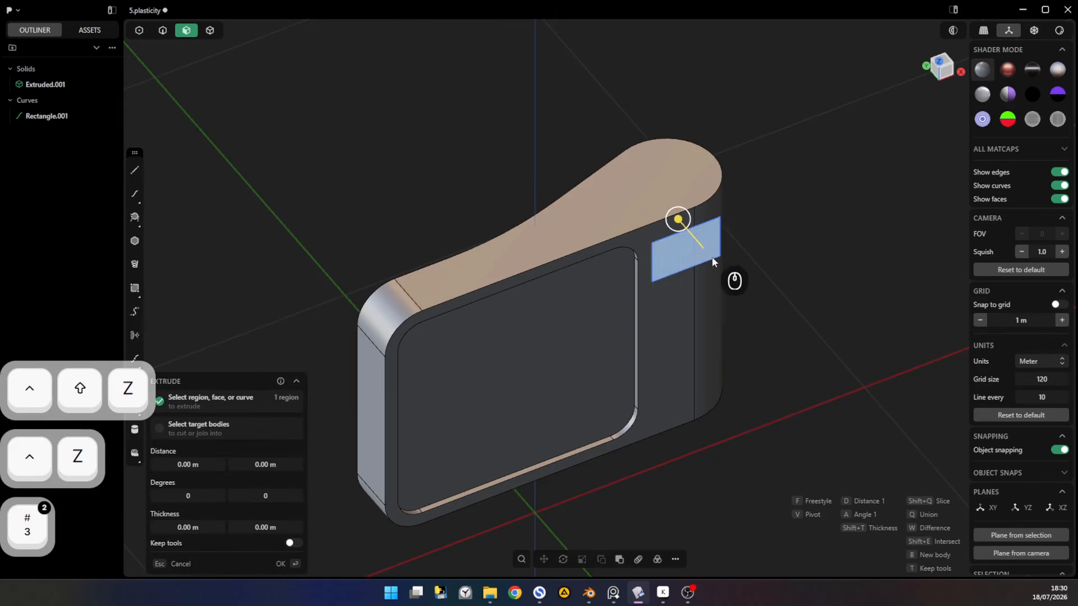
drag(678, 220, 686, 234)
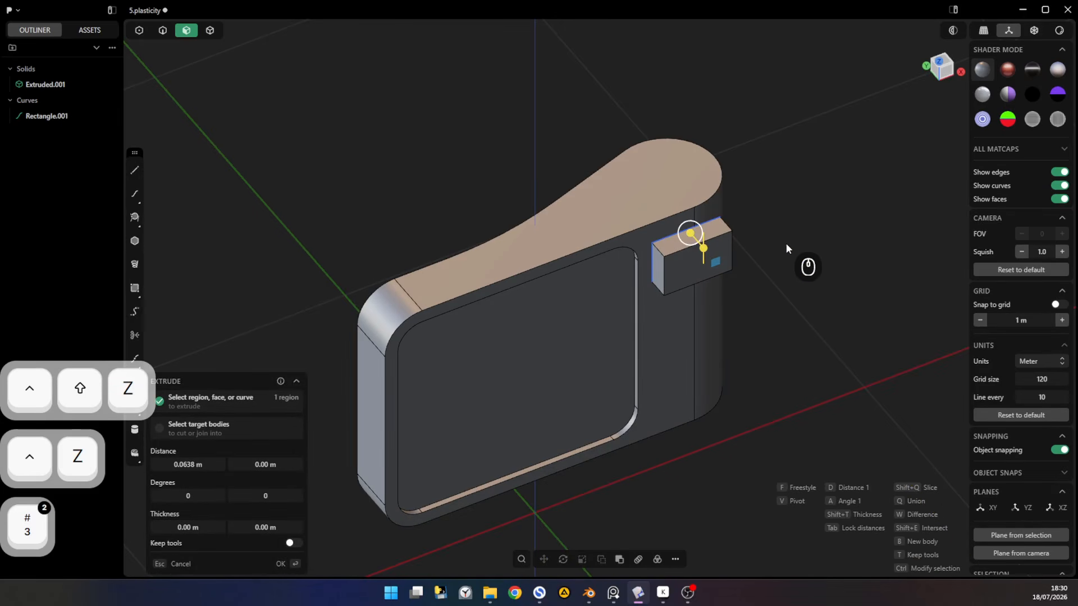
click(788, 239)
- Delete the leftover rectangle curve behind the extruded block
key(2)
click(705, 219)
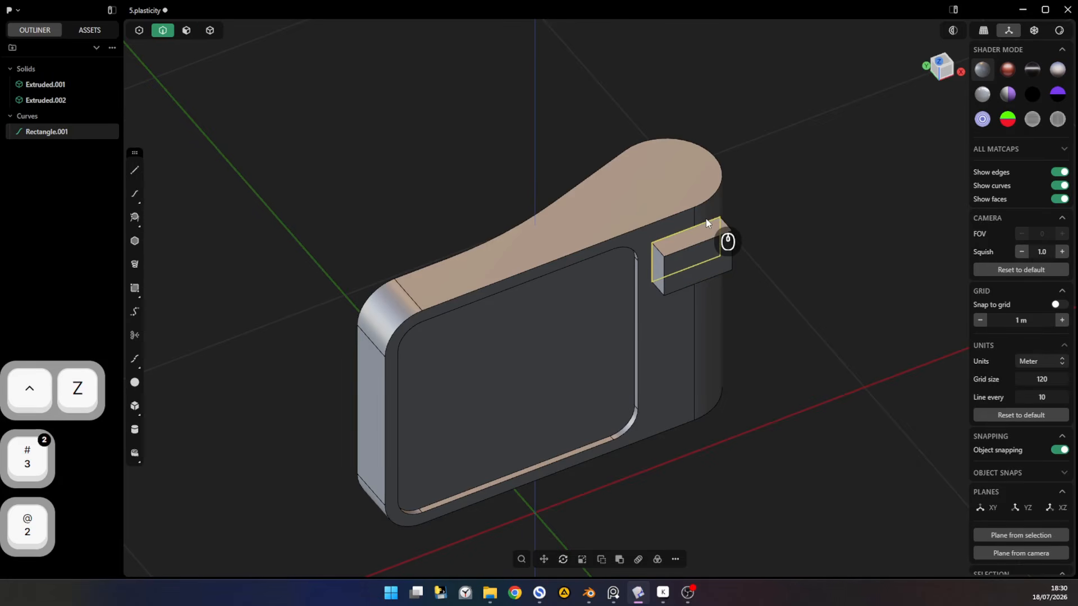
key(x)
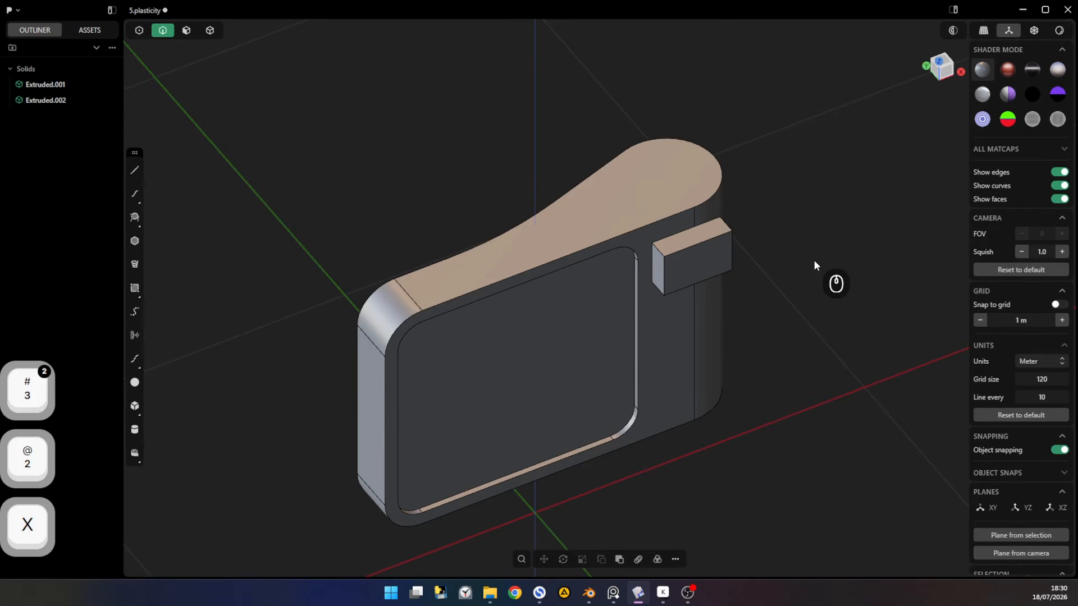
key(2)
click(655, 280)
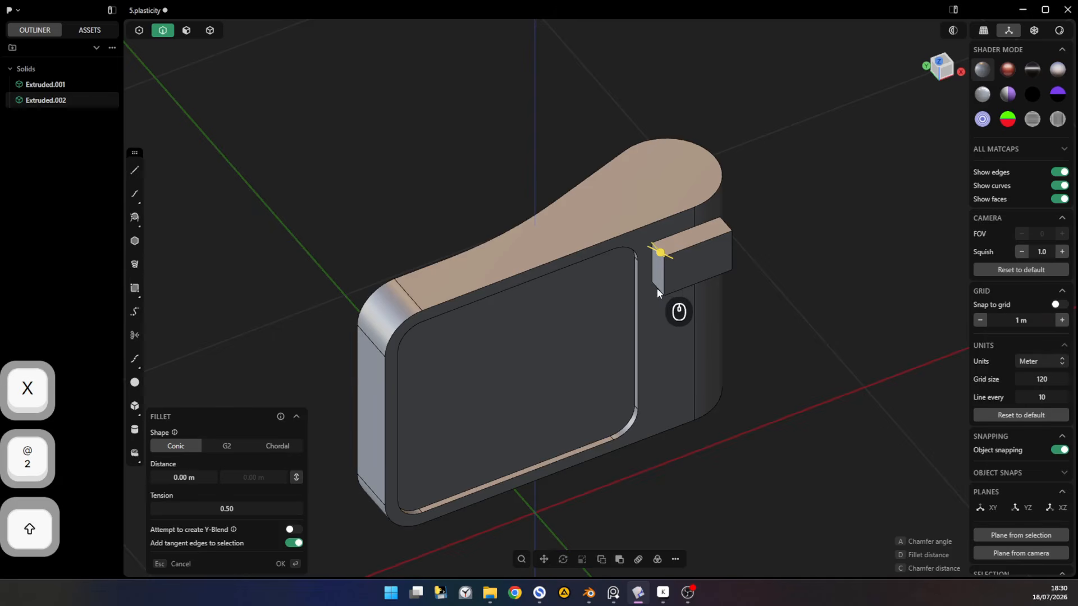
shift+click(719, 224)
shift+click(722, 223)
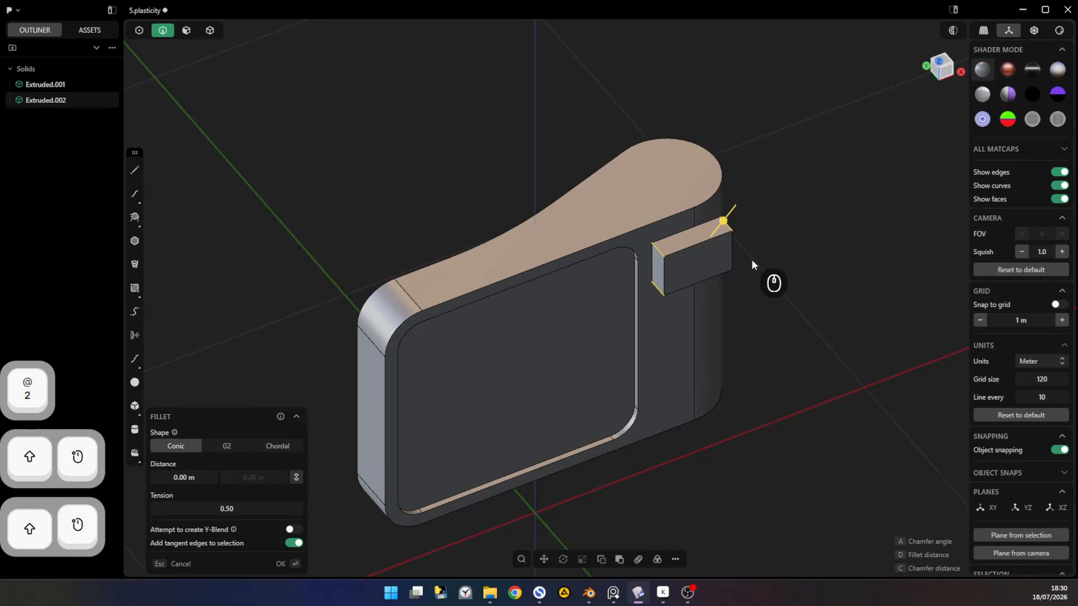
middle_drag(732, 263, 844, 287)
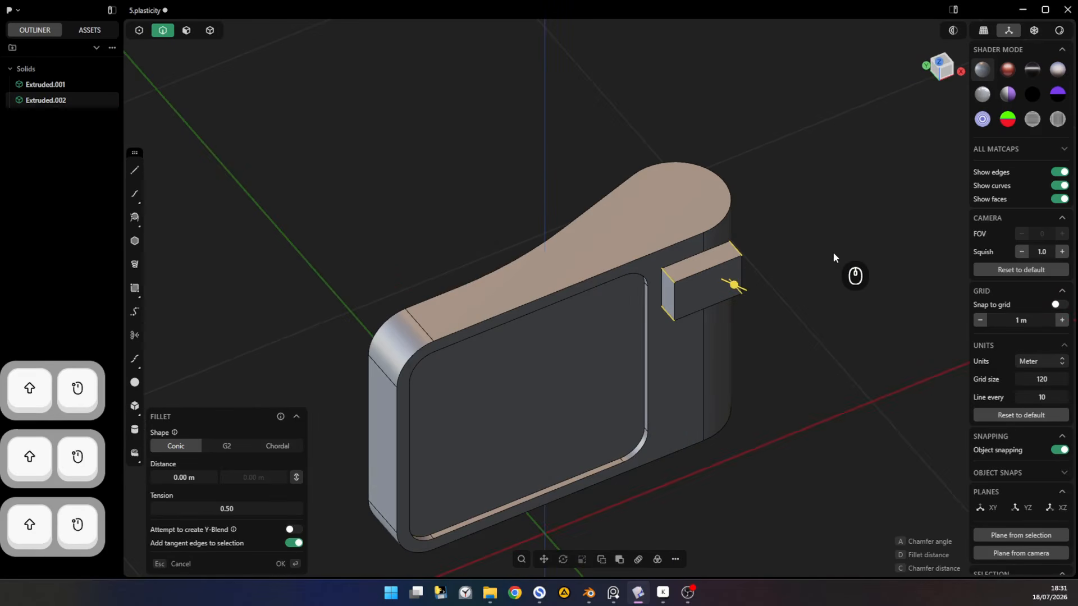
key(Escape)
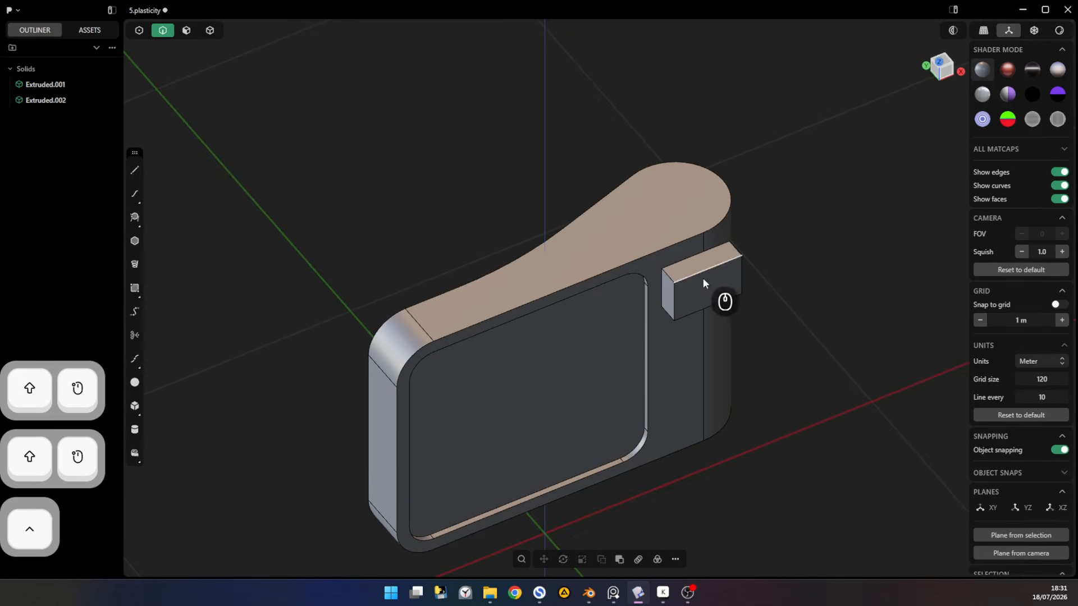
- Fillet the block's four short corner edges by about 0.038 m and move the block back into the body so it protrudes only slightly
ctrl+alt+click(669, 274)
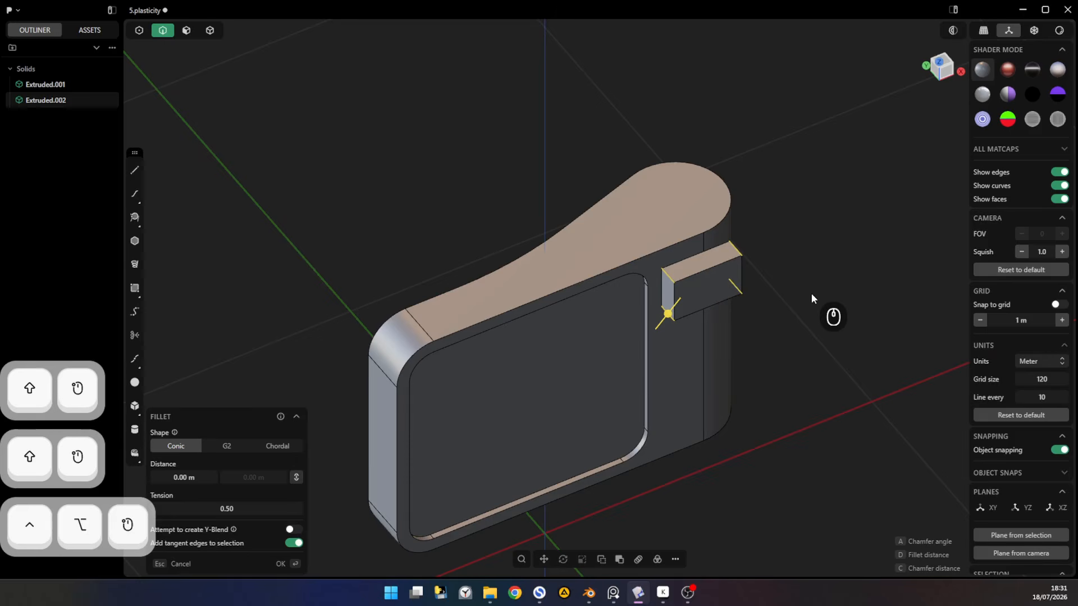
drag(668, 318, 659, 329)
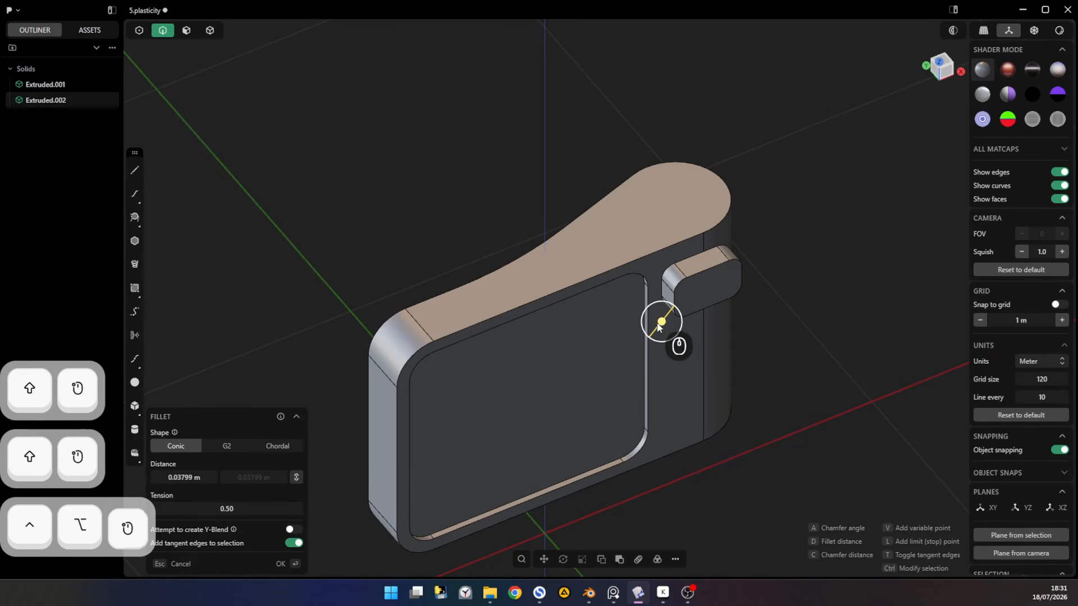
key(Return)
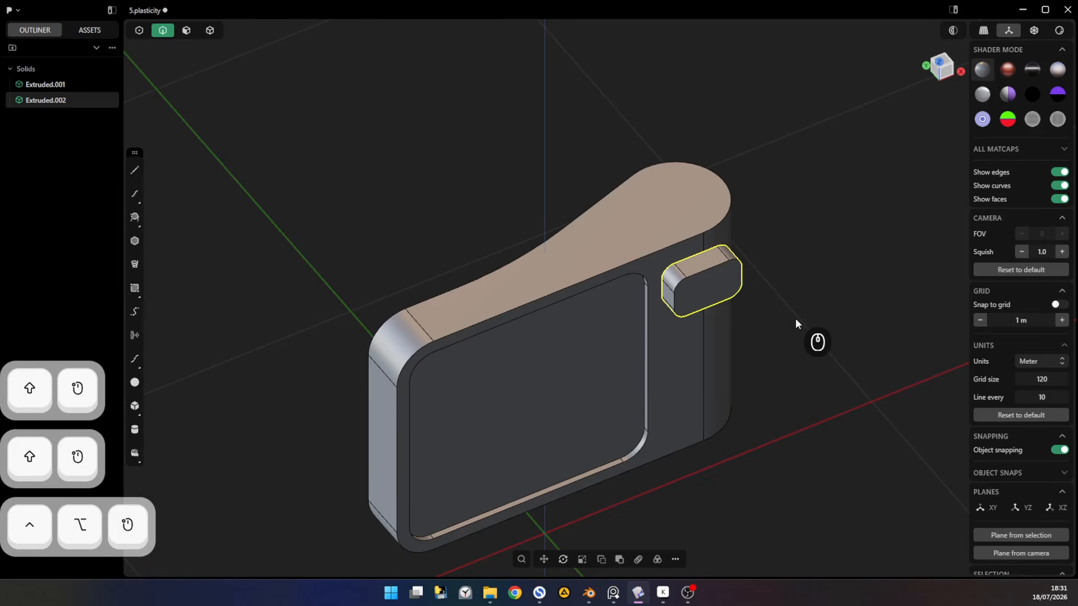
key(g)
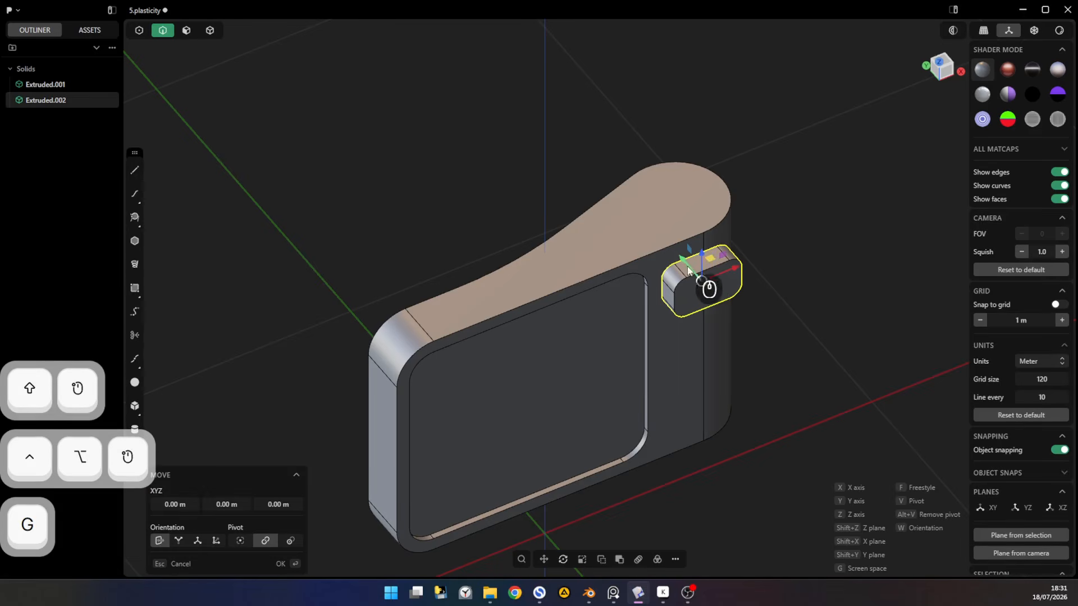
click(677, 254)
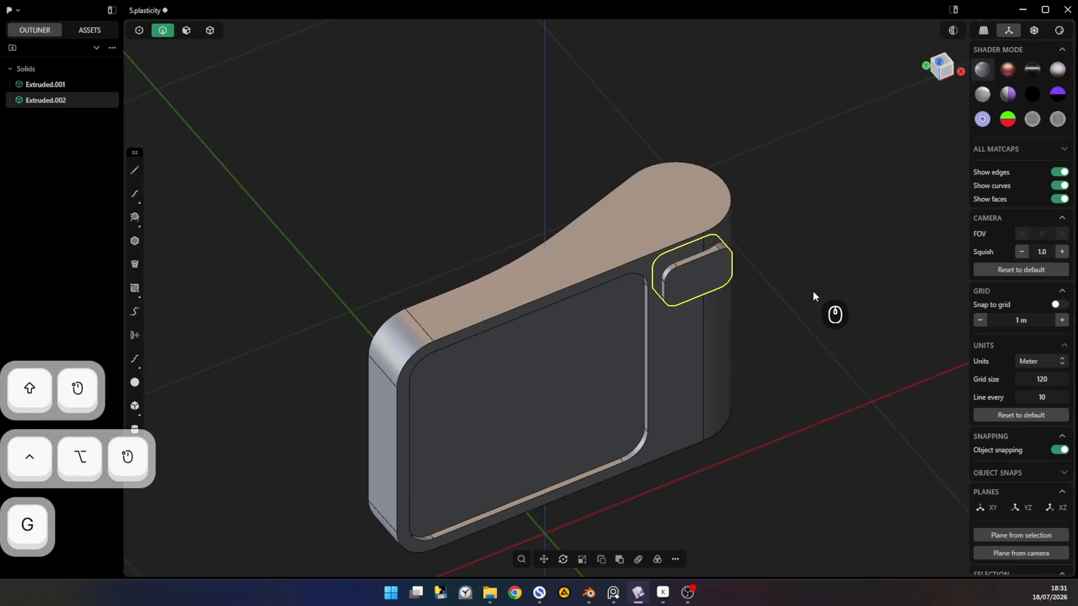
- Push the rounded block's lower face slightly in the front view to adjust the block's height
middle_drag(812, 291, 748, 270)
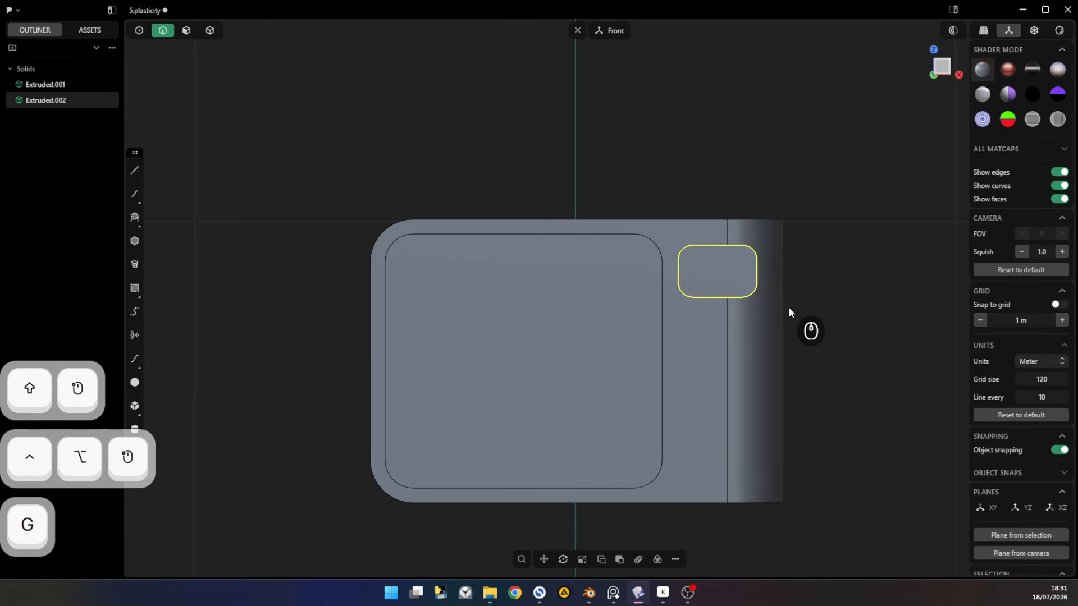
key(3)
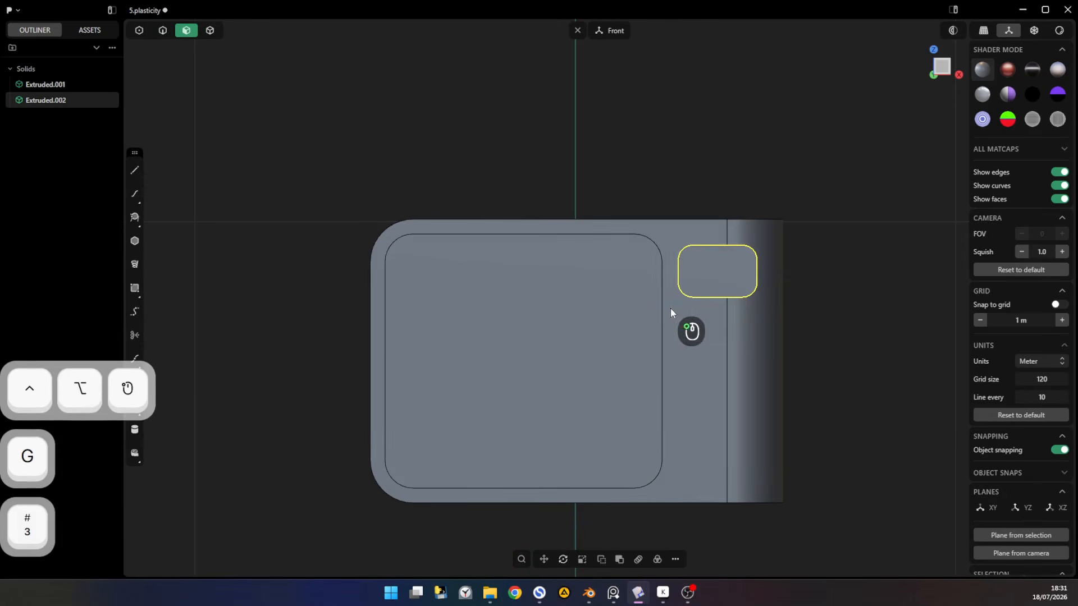
drag(771, 292, 771, 292)
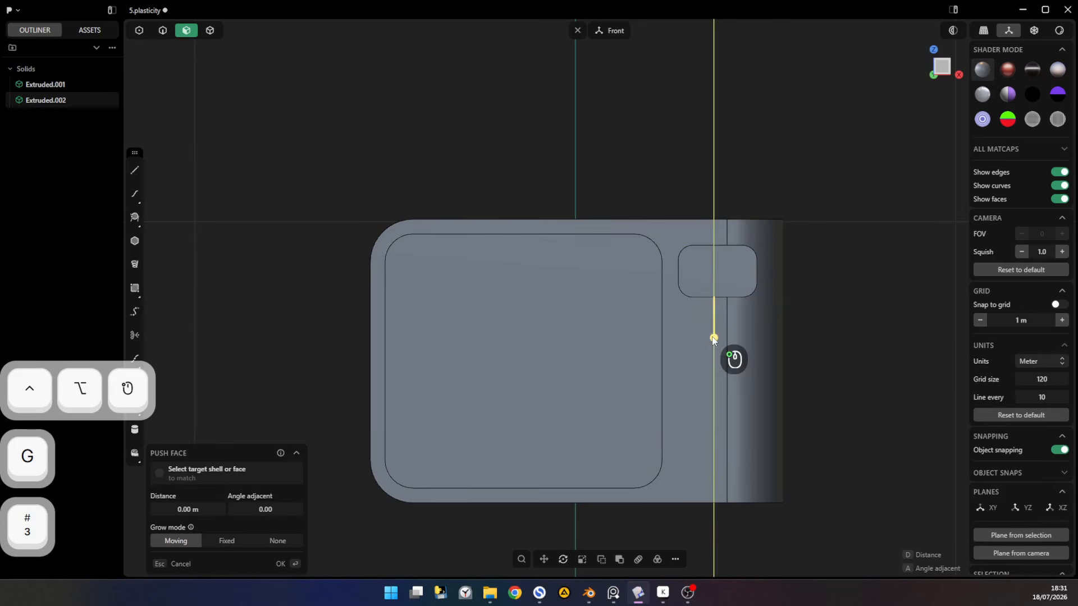
drag(711, 337, 710, 339)
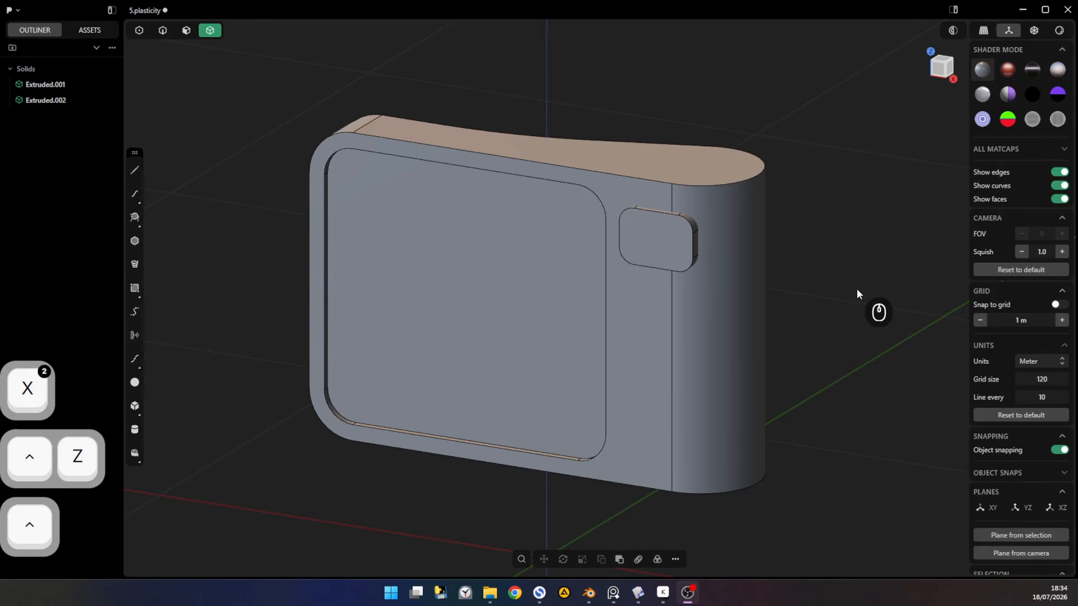
click(673, 234)
key(ctrl+c)
key(ctrl+v)
drag(670, 207, 671, 259)
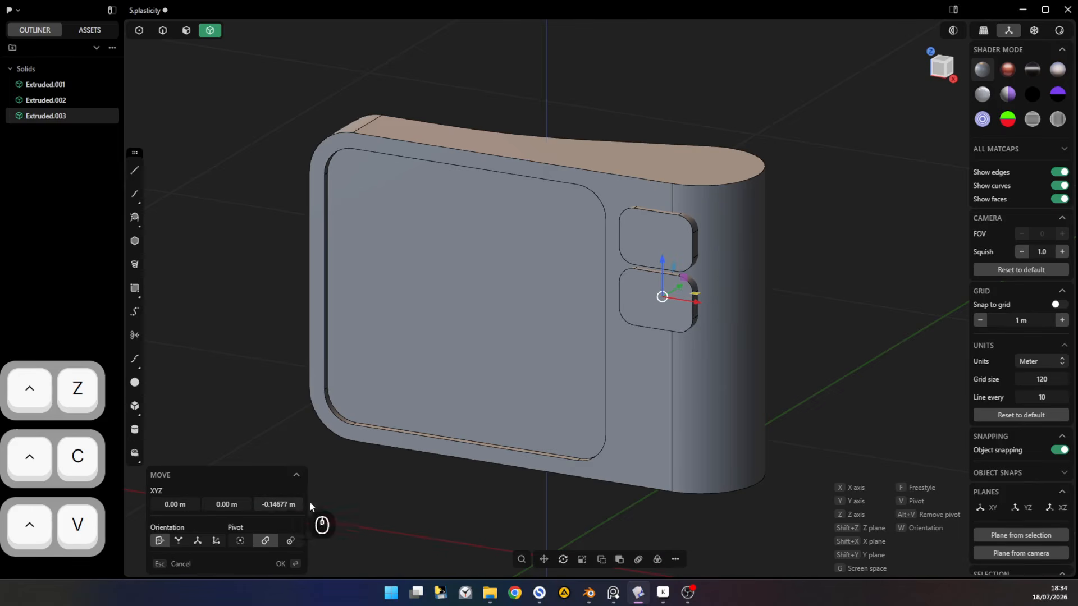
key(Escape)
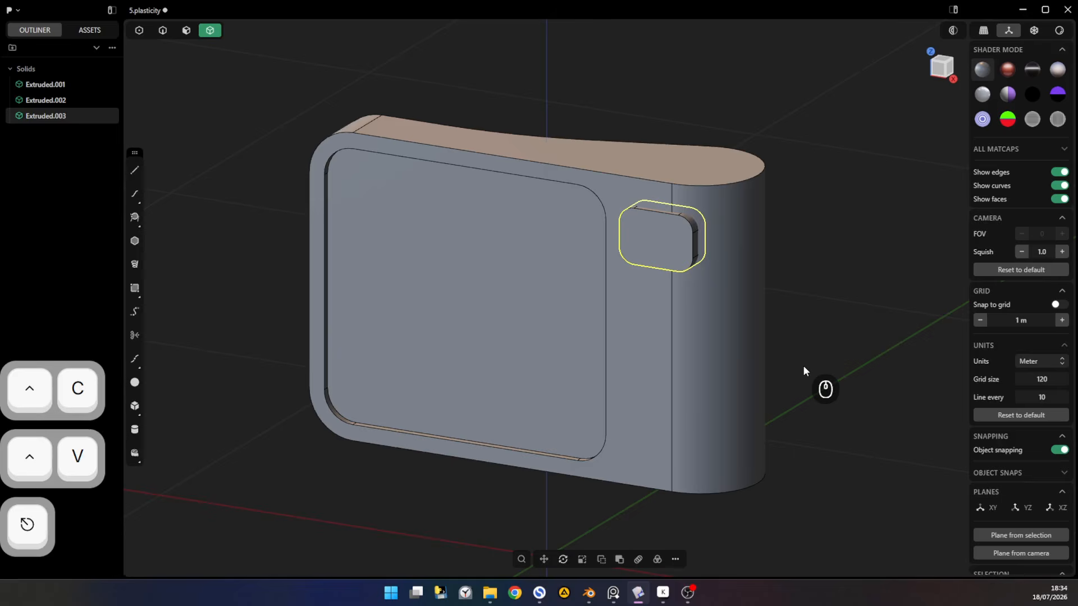
key(x)
- Delete the duplicate of the rounded button block and select the original block
click(648, 241)
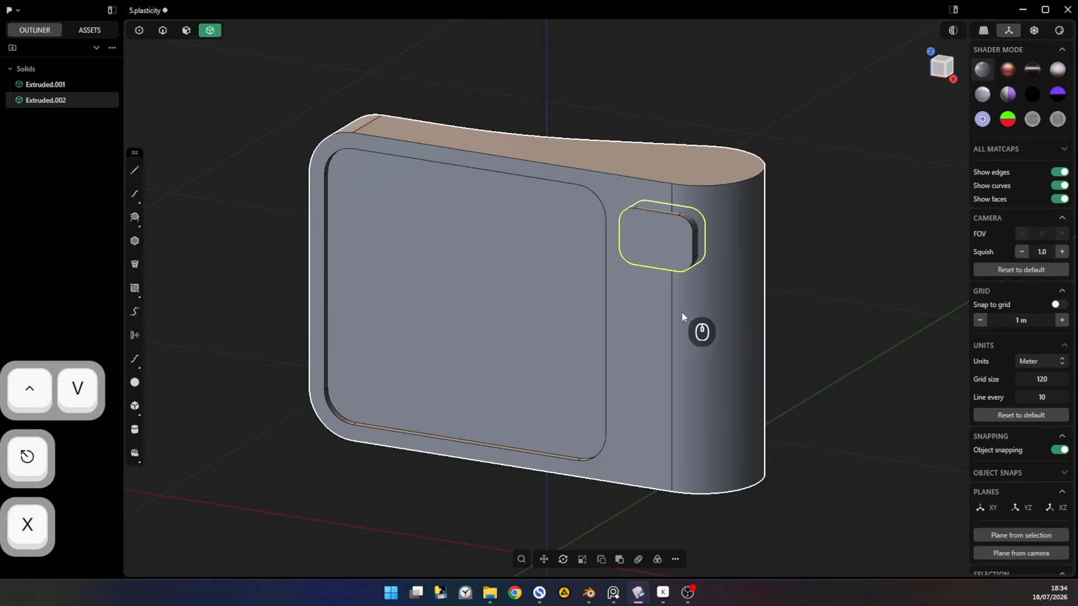
middle_drag(686, 385, 723, 356)
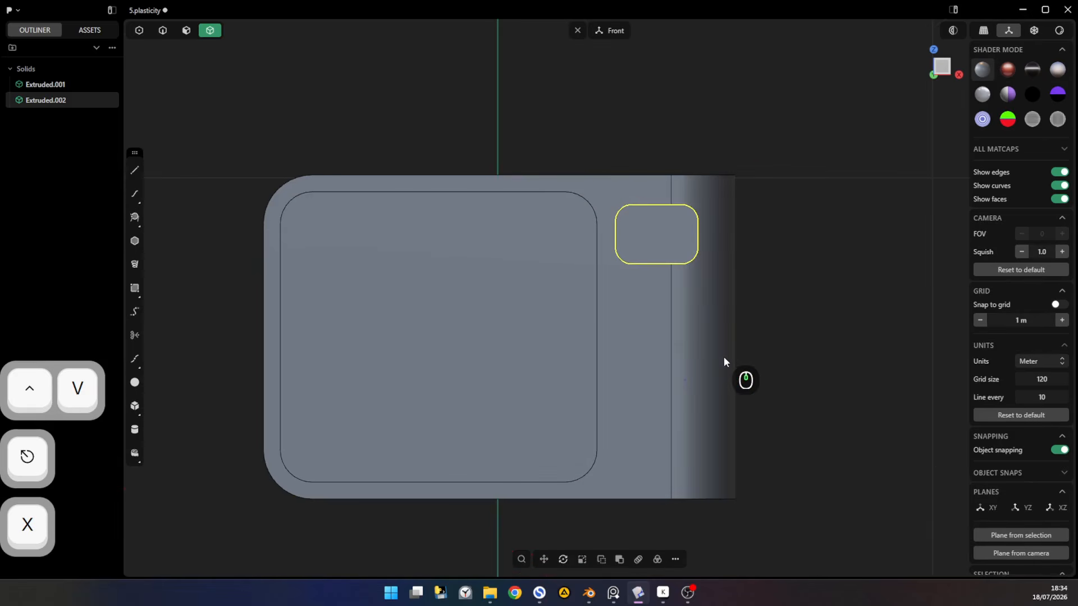
shift+middle_drag(814, 416, 832, 336)
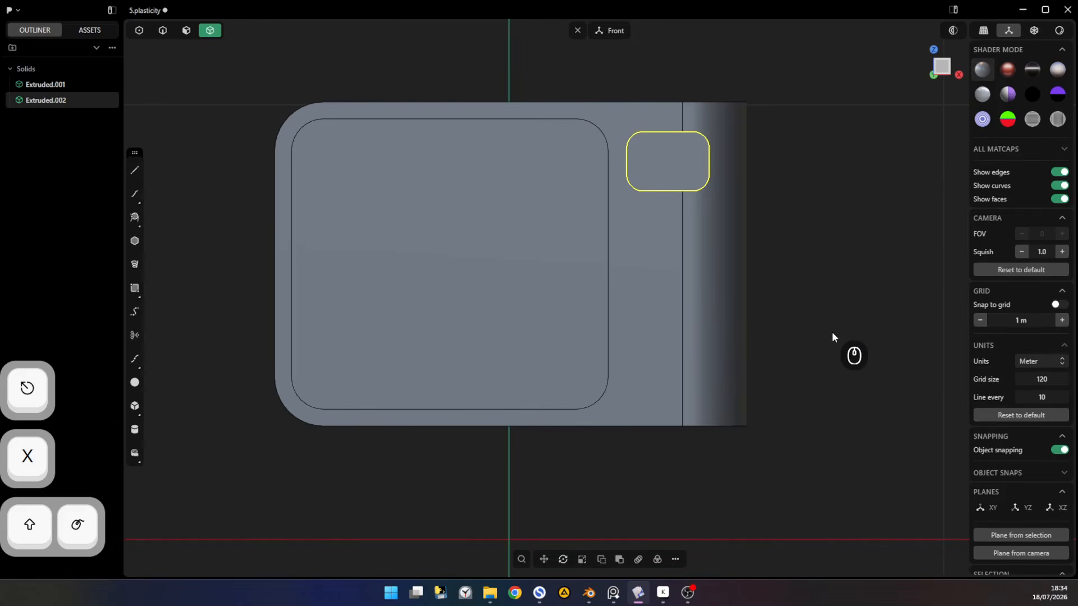
- Search the available commands for the Fillet and Extrude tools
key(f)
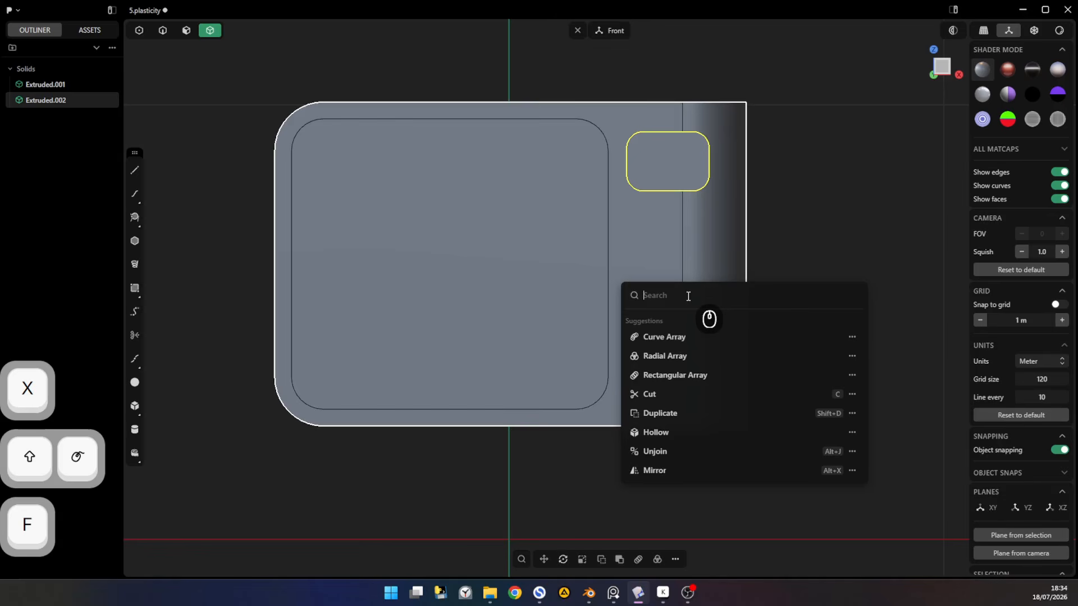
text(fill)
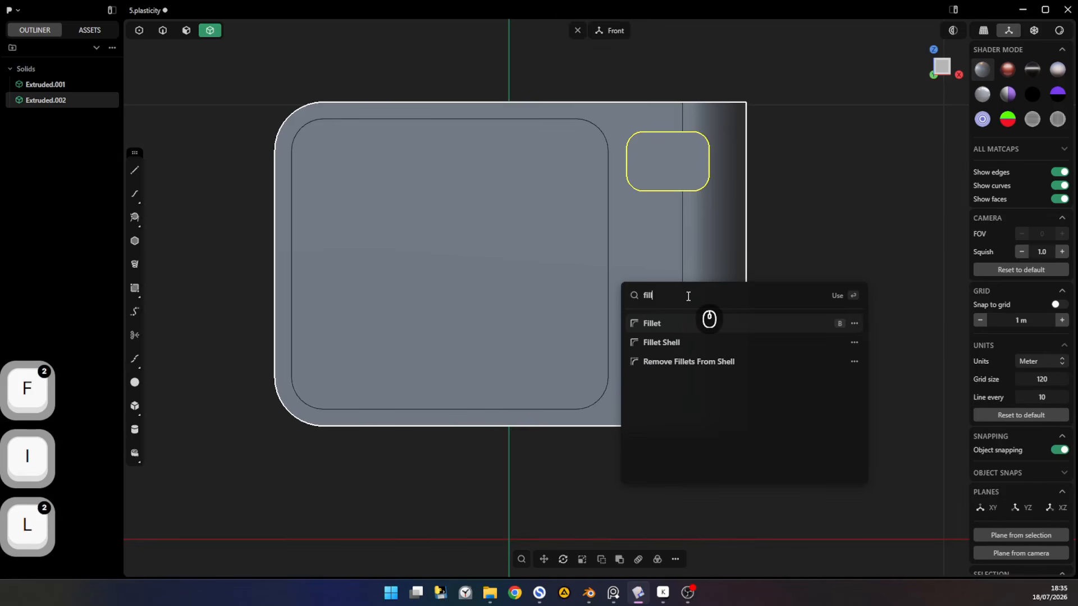
key(BackSpace)
key(BackSpace)
key(BackSpace)
key(BackSpace)
text(e)
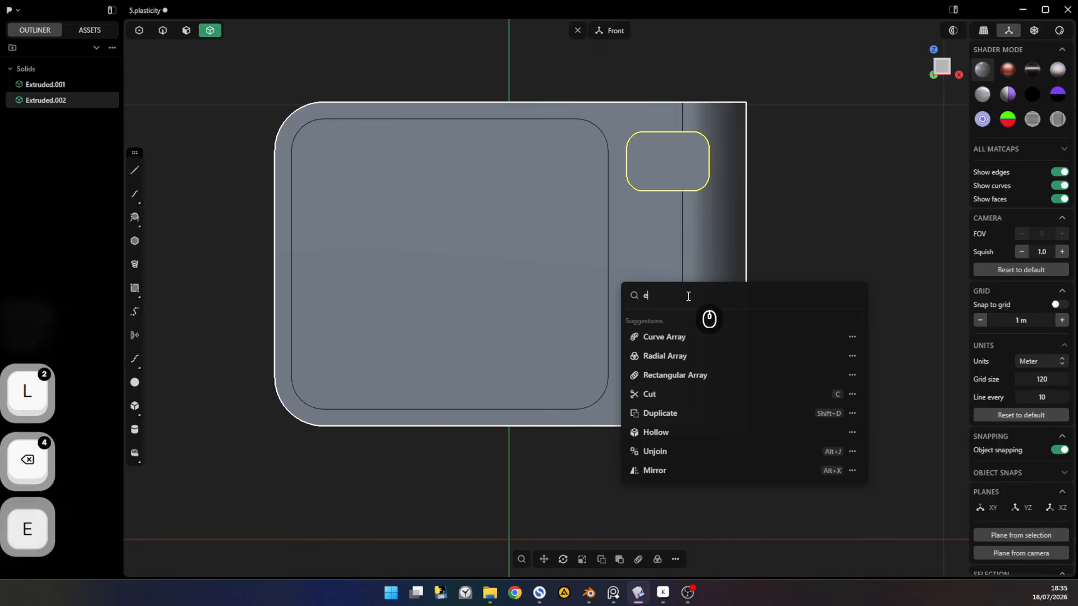
text(xtr)
key(BackSpace)
key(BackSpace)
key(BackSpace)
key(BackSpace)
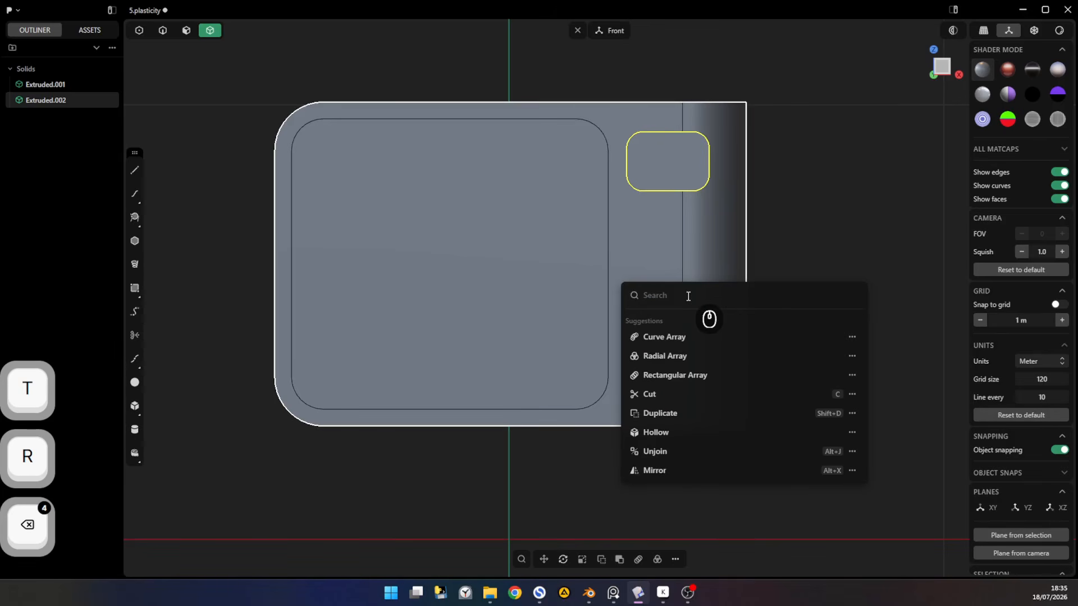
- Create a rectangular array of the button block straight down the front face with 3 instances
text(rect)
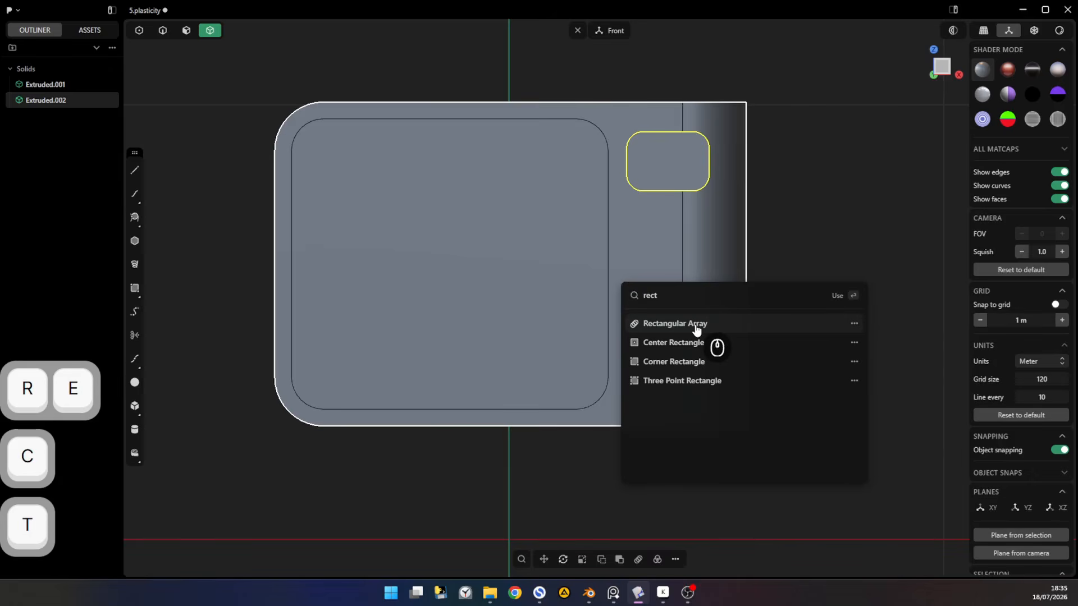
click(695, 324)
click(695, 324)
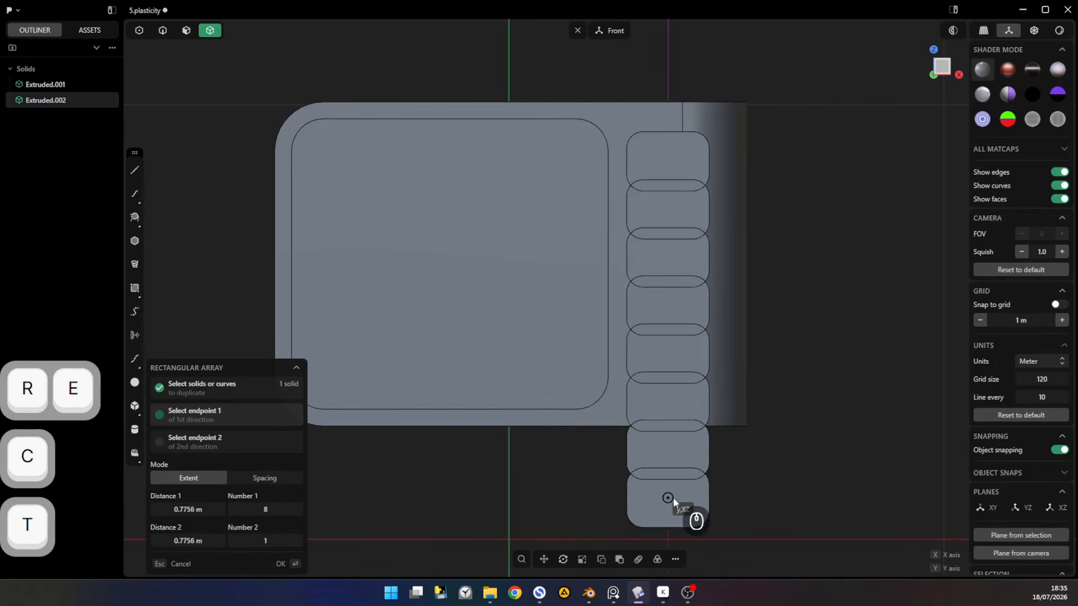
click(669, 495)
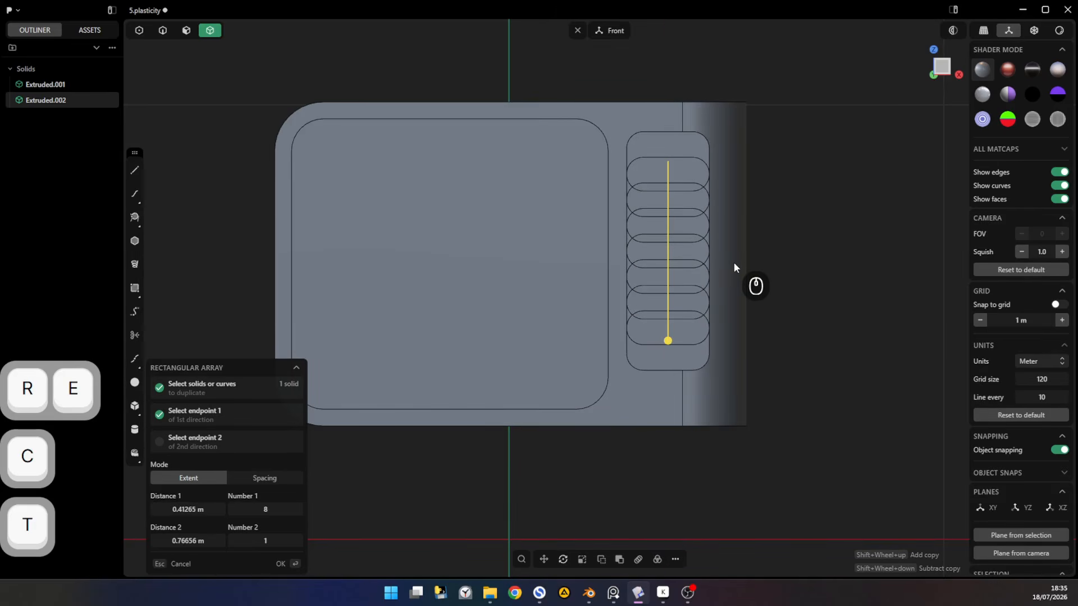
shift+scroll(719, 269, down, 4)
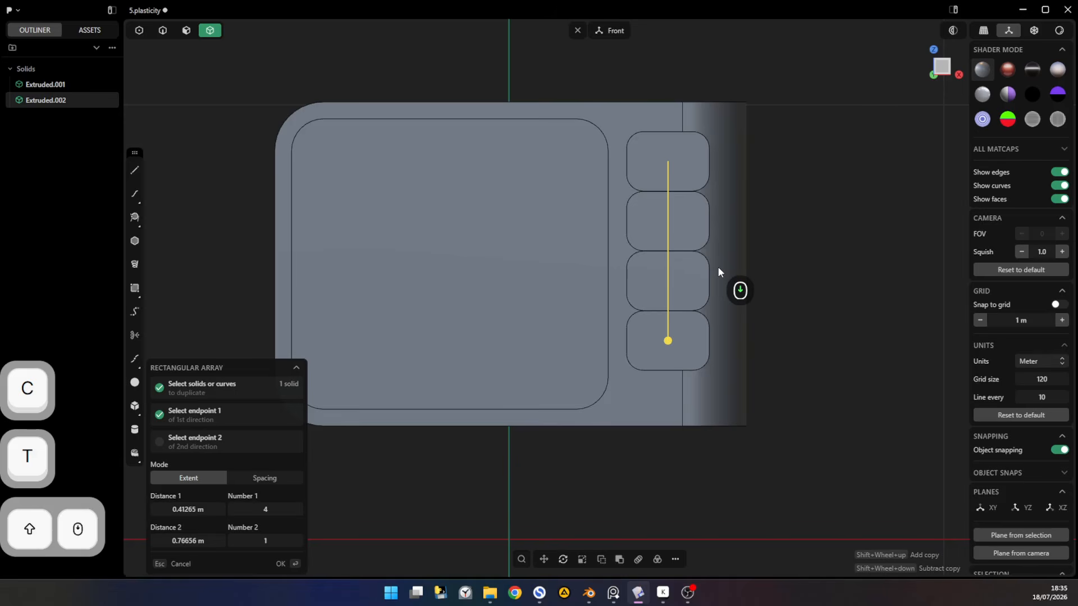
shift+scroll(718, 268, down, 1)
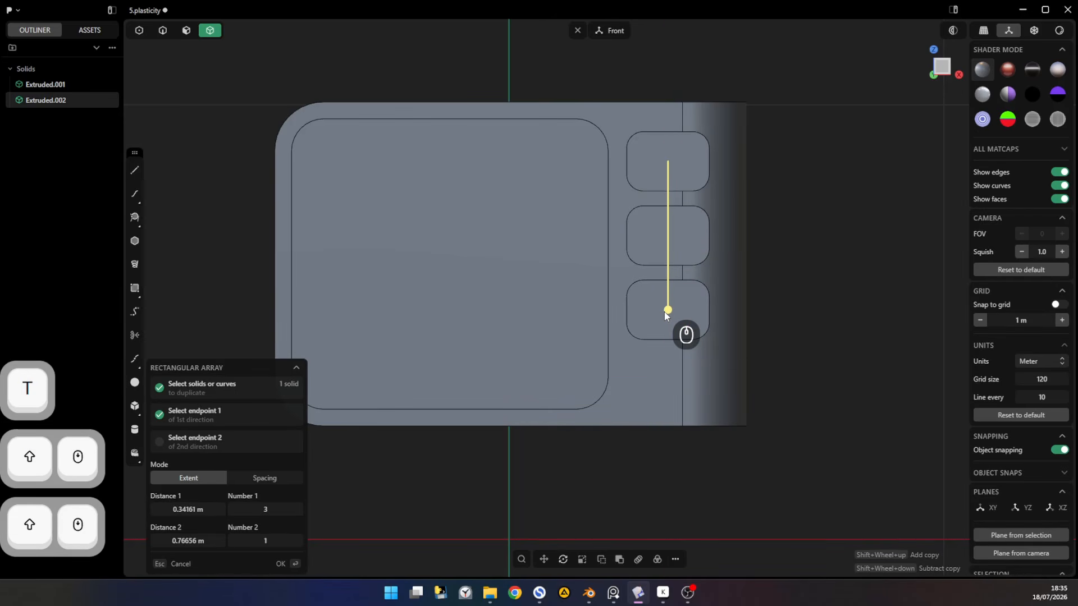
- Move the three arrayed buttons slightly downward on the device's front face
key(g)
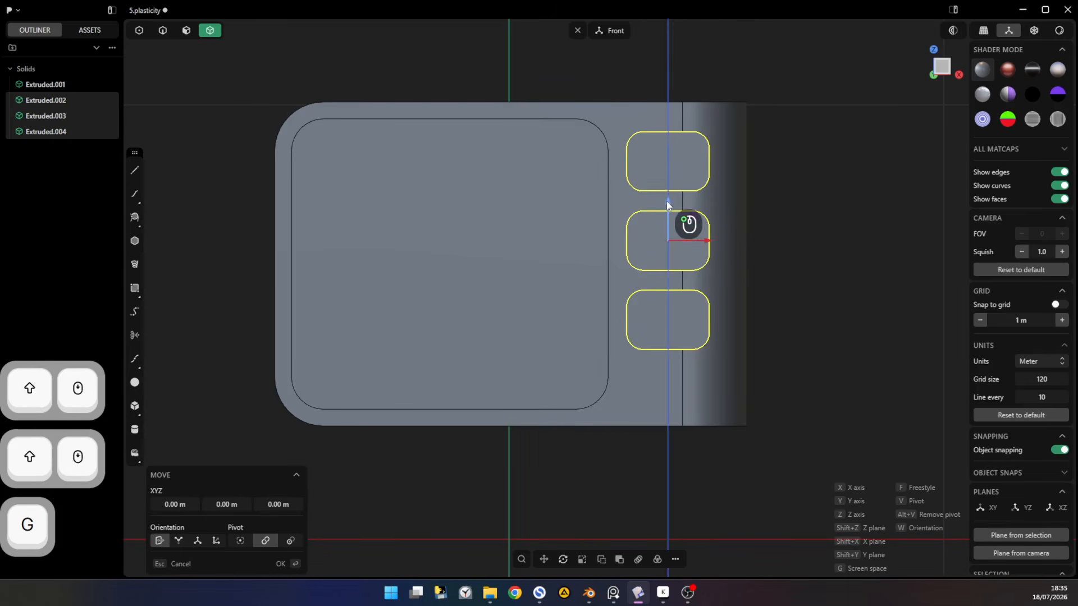
right_click(780, 227)
middle_drag(753, 126, 789, 306)
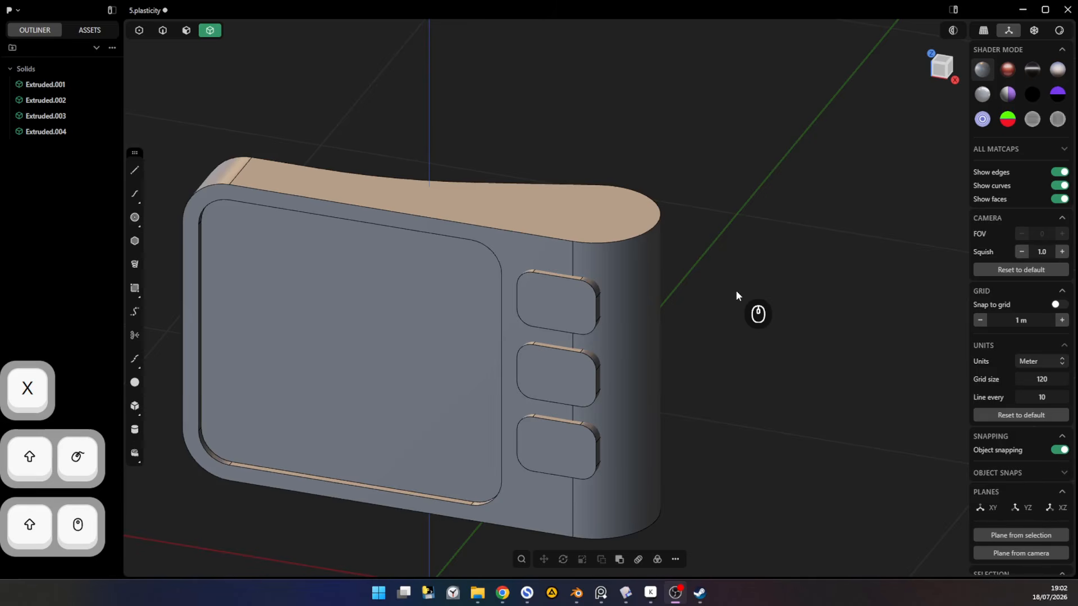
- Draw a center circle on the body's top face, nearly filling the rounded end above the buttons
middle_drag(733, 292, 695, 245)
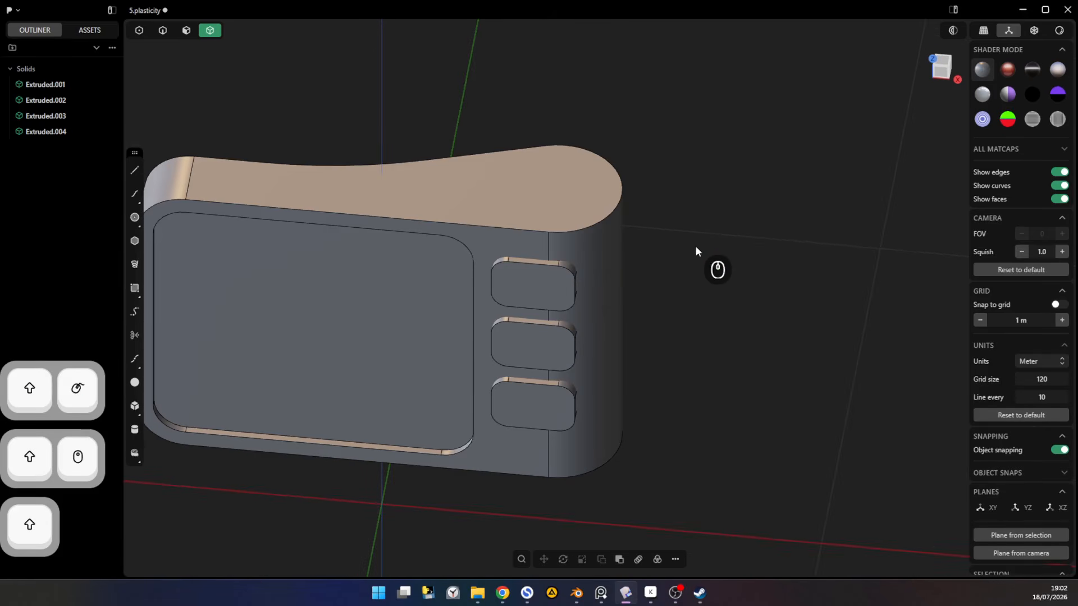
middle_drag(686, 150, 722, 246)
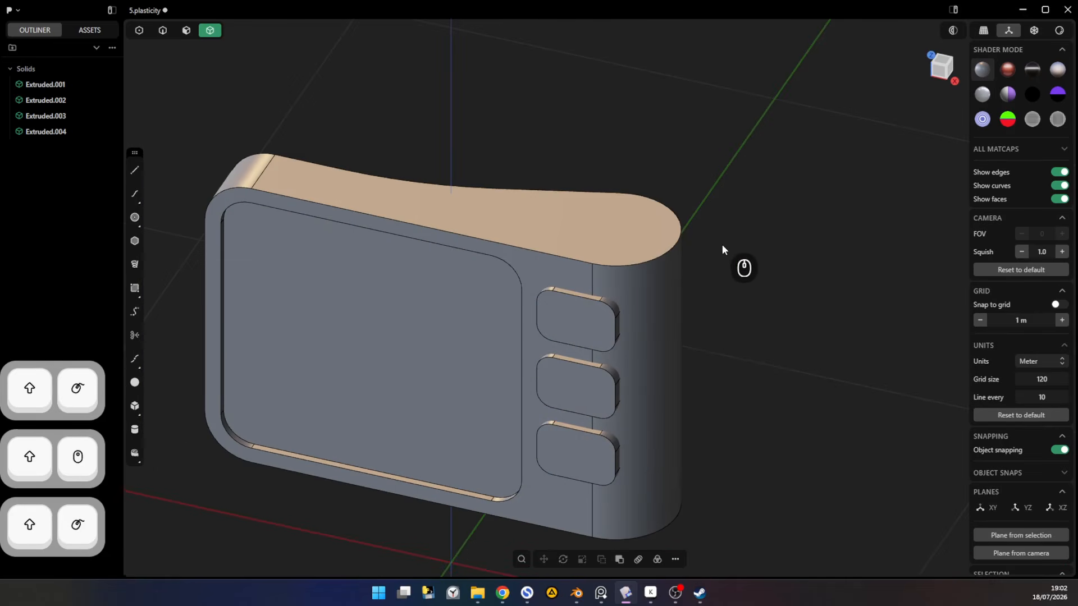
click(134, 217)
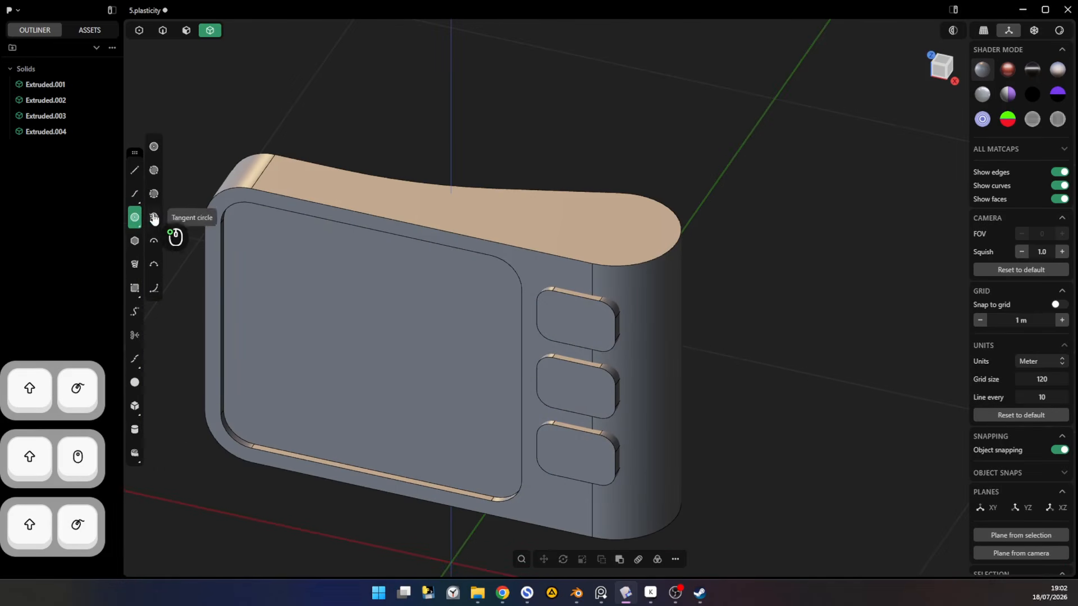
click(154, 147)
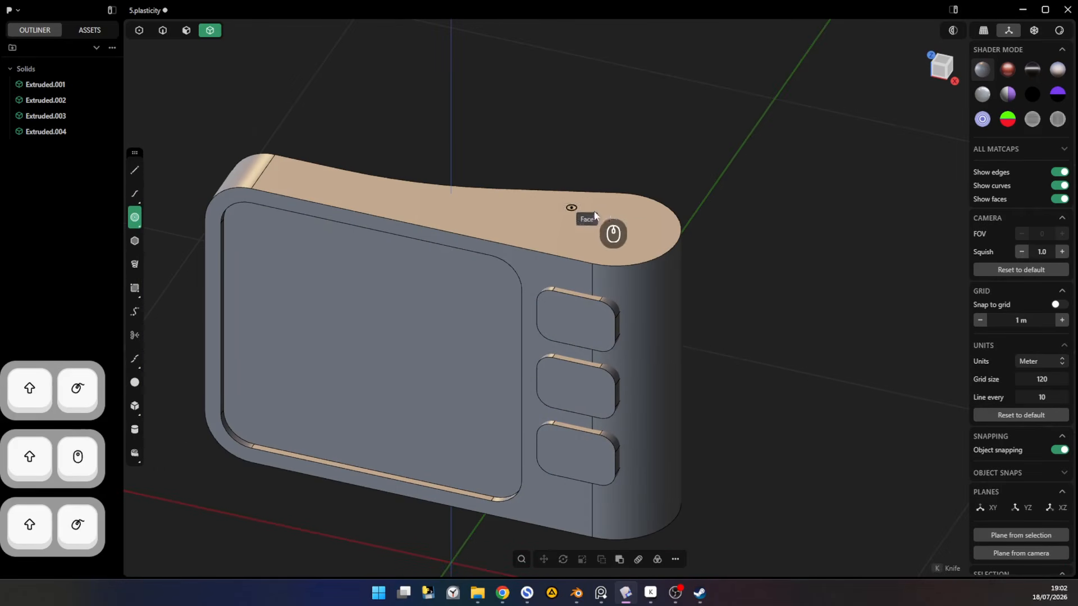
click(616, 229)
click(663, 244)
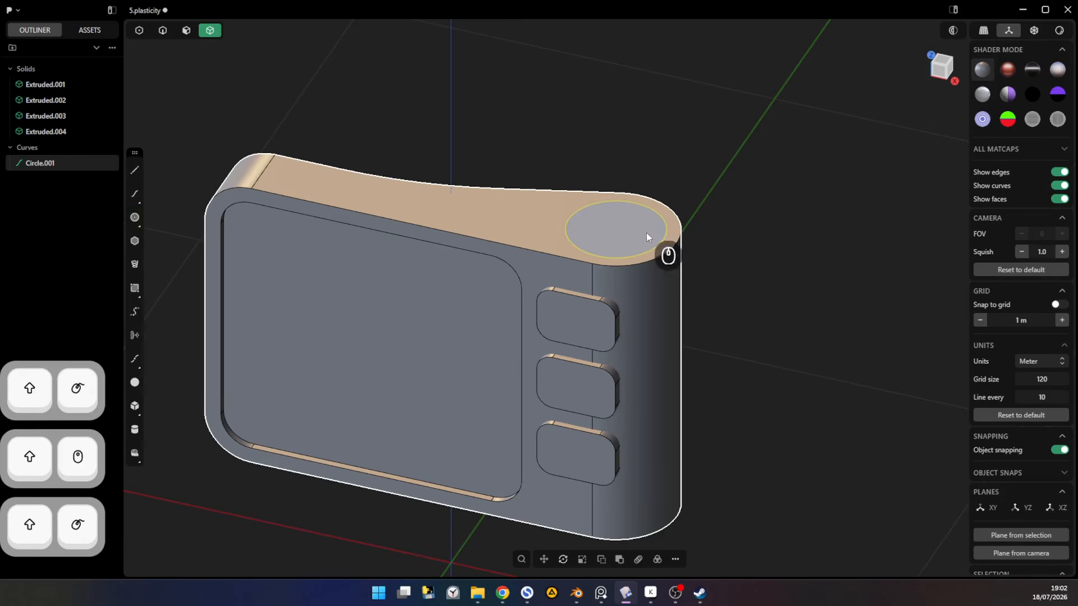
- Extrude the circle region upward as a separate cylindrical dial and delete the leftover circle curve
key(3)
click(622, 228)
drag(622, 187, 624, 152)
right_click(676, 149)
key(2)
click(655, 246)
key(x)
- Push the dial's side face slightly outward to enlarge its diameter
key(3)
click(644, 233)
middle_drag(644, 233, 693, 240)
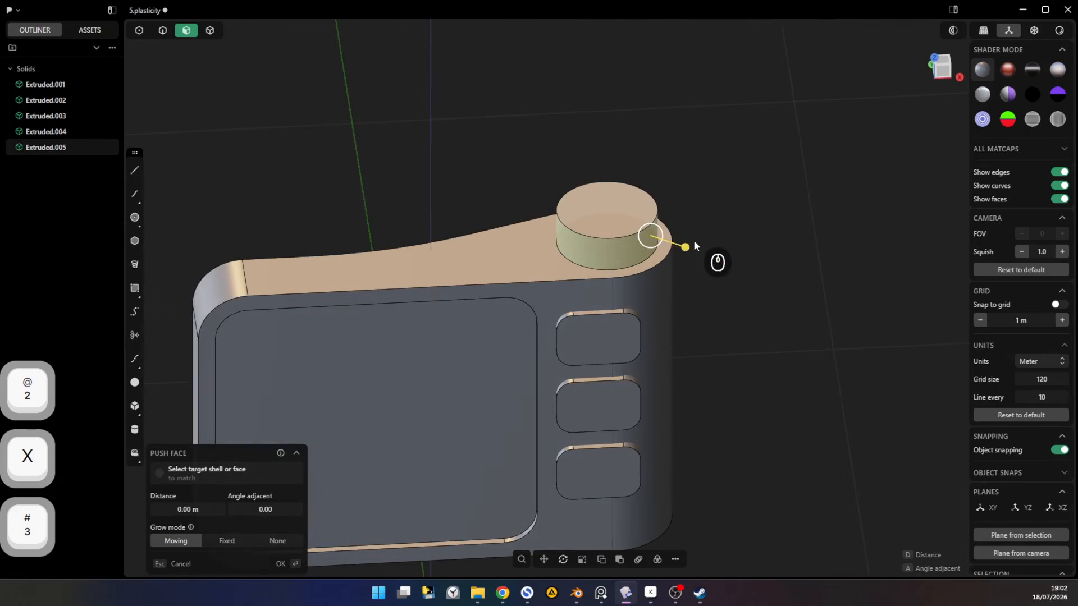
drag(684, 247, 693, 250)
right_click(745, 208)
- Push the dial's top face down by about 0.027 m to lower its height
middle_drag(745, 208, 693, 187)
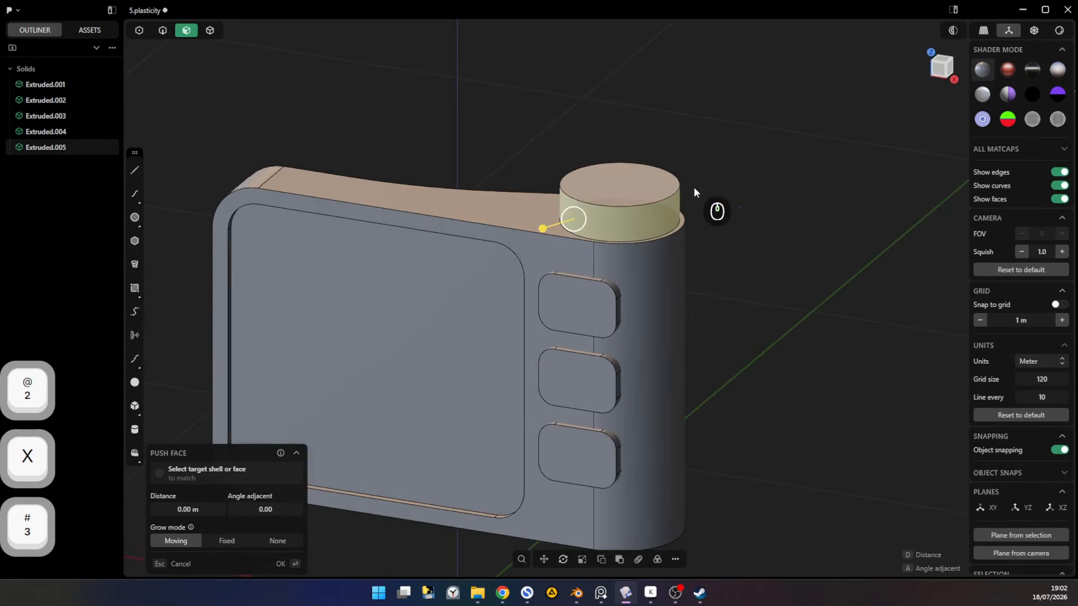
click(634, 183)
drag(637, 155, 636, 167)
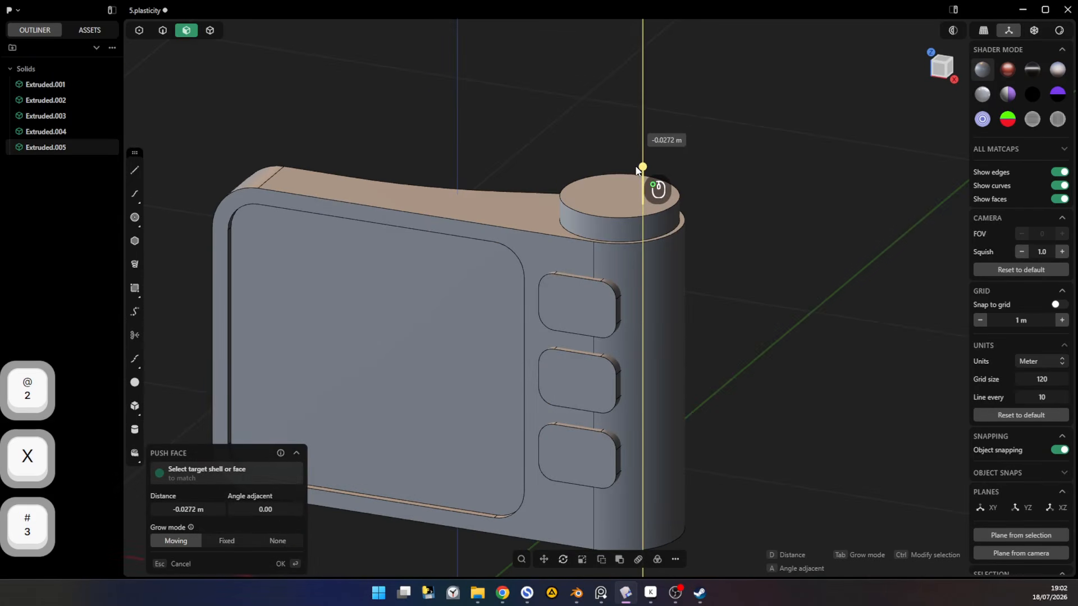
right_click(662, 130)
- Draw a small circle on the rim of the dial, on a temporary plane aligned to its top face
shift+middle_drag(662, 178, 510, 196)
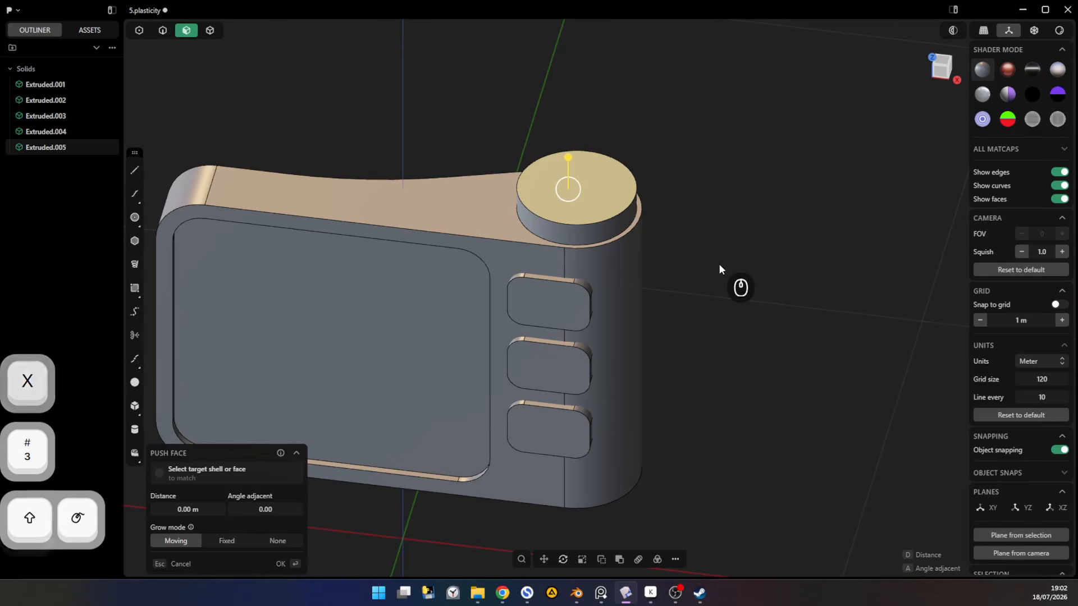
key(space)
scroll(688, 263, up, 5)
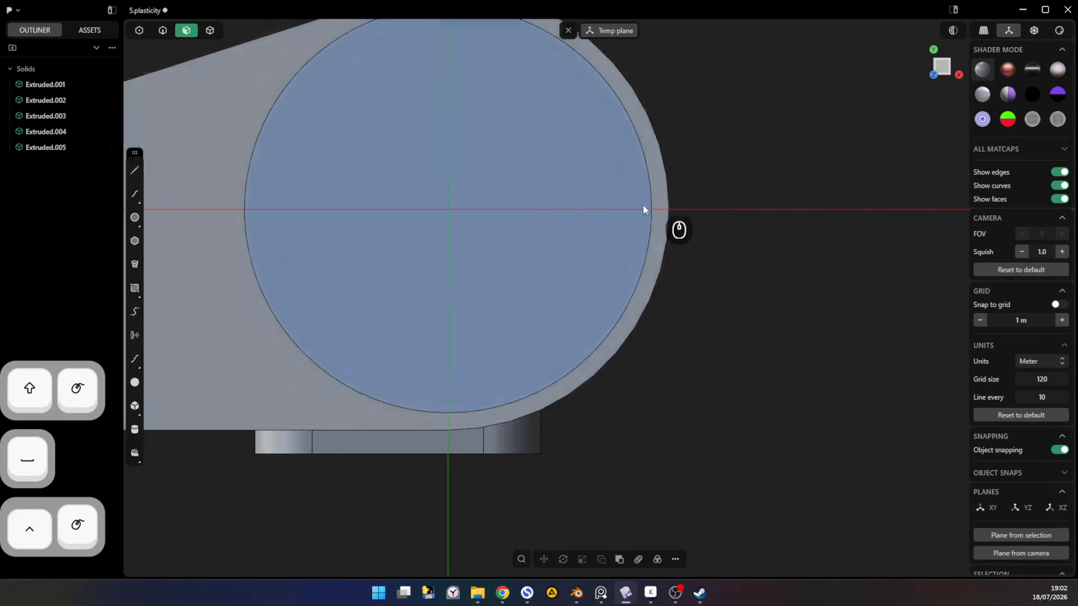
click(134, 218)
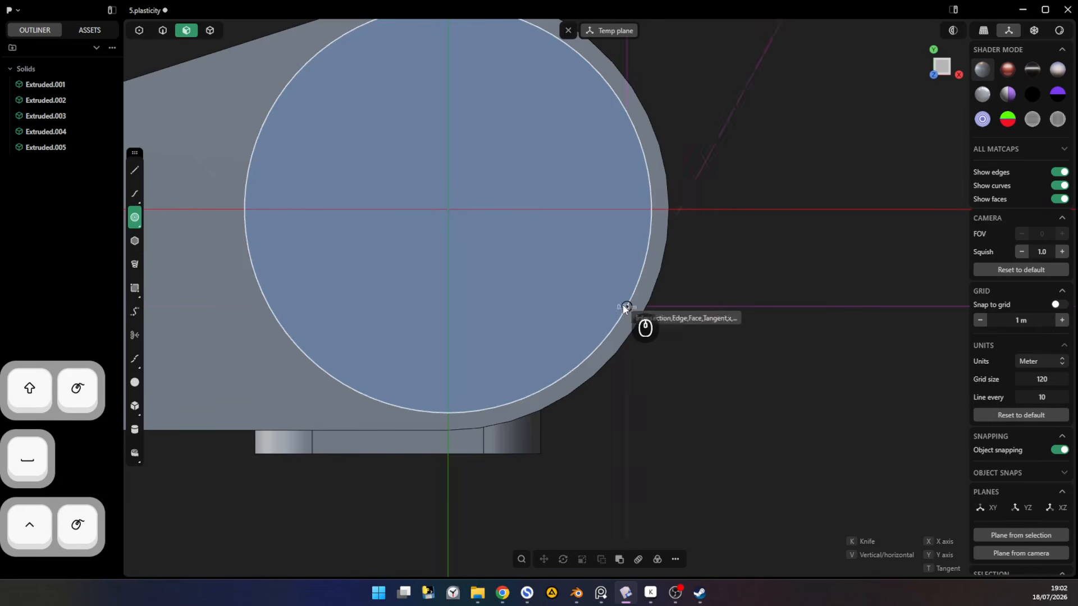
click(608, 296)
scroll(623, 297, up, 2)
- Move the small circle slightly outward so it still overlaps the dial's edge
key(g)
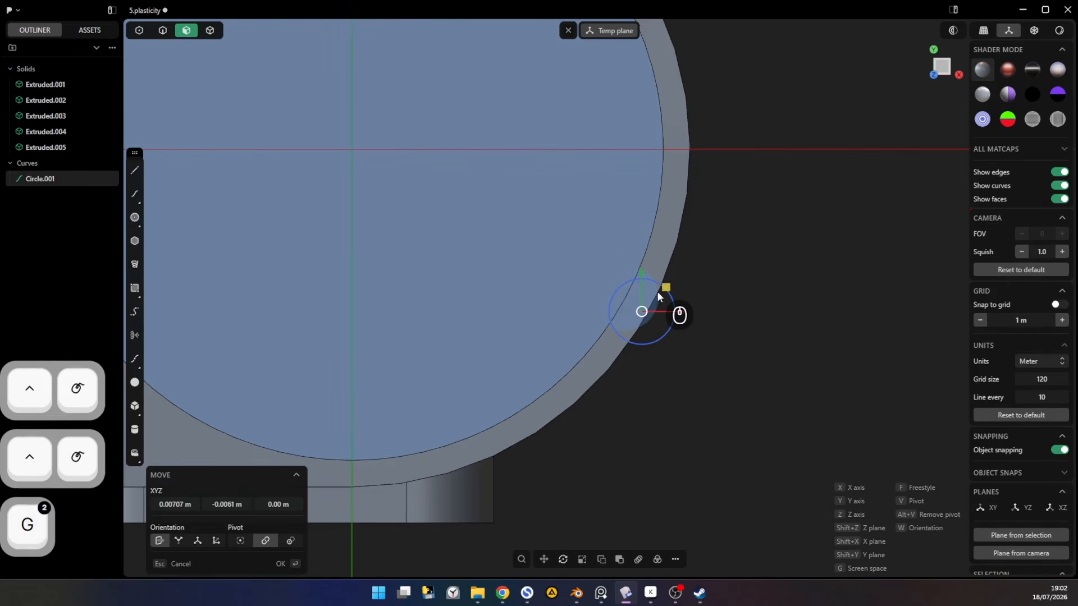
click(655, 290)
scroll(651, 337, down, 4)
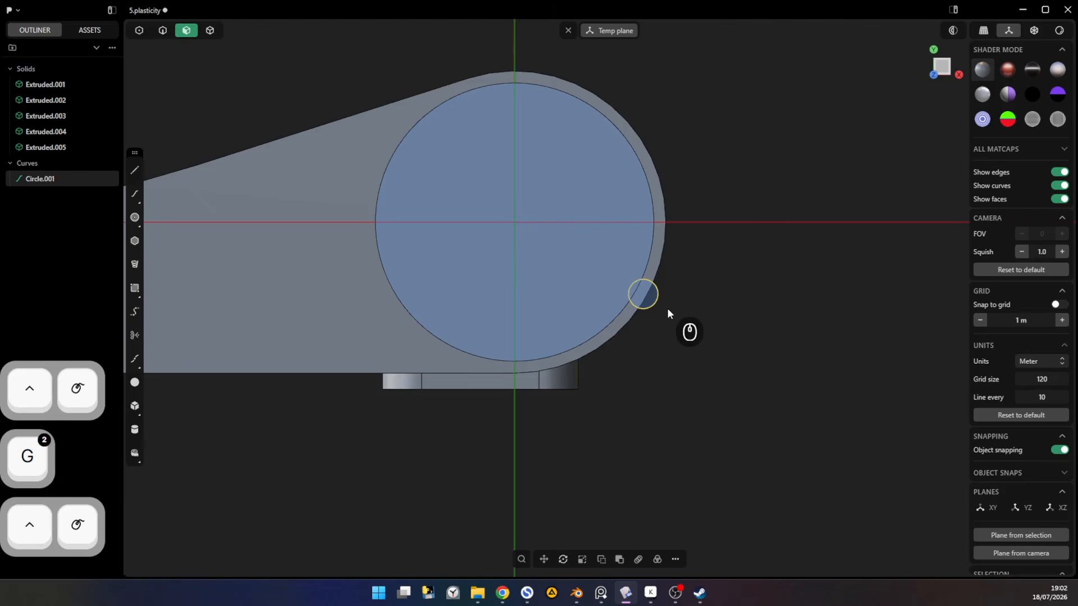
- Radially array the small circle around the dial's centre, with 24 copies over 360 degrees
text(frad)
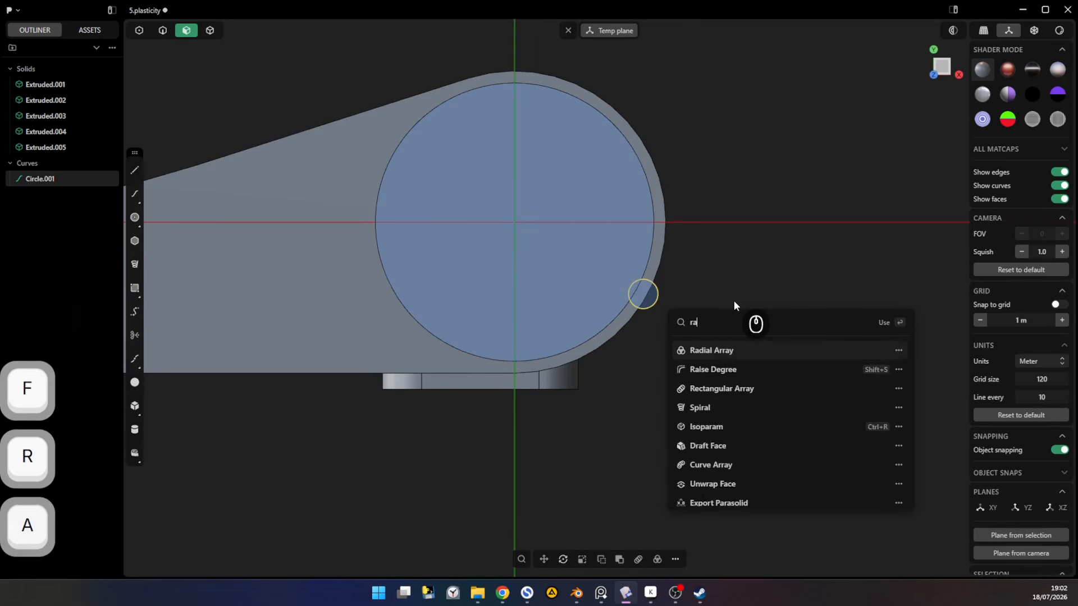
click(736, 349)
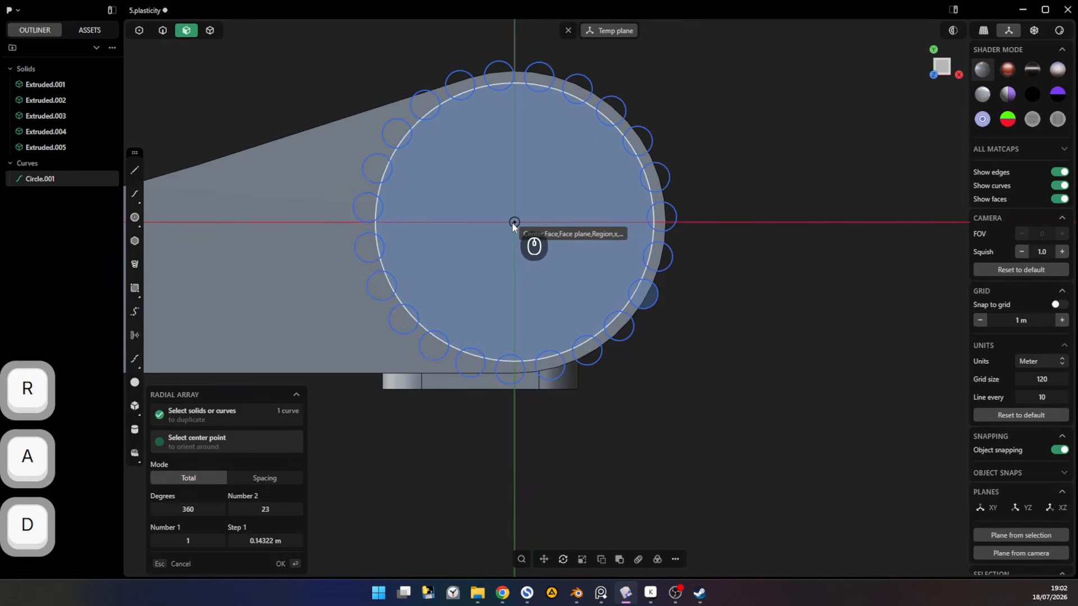
click(513, 223)
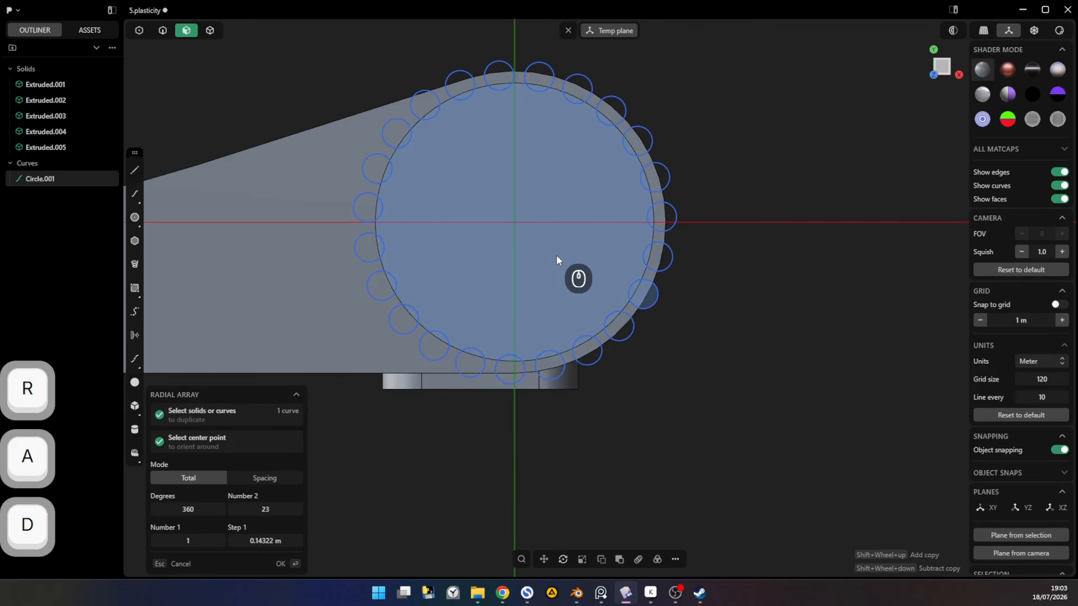
shift+scroll(798, 341, down, 9)
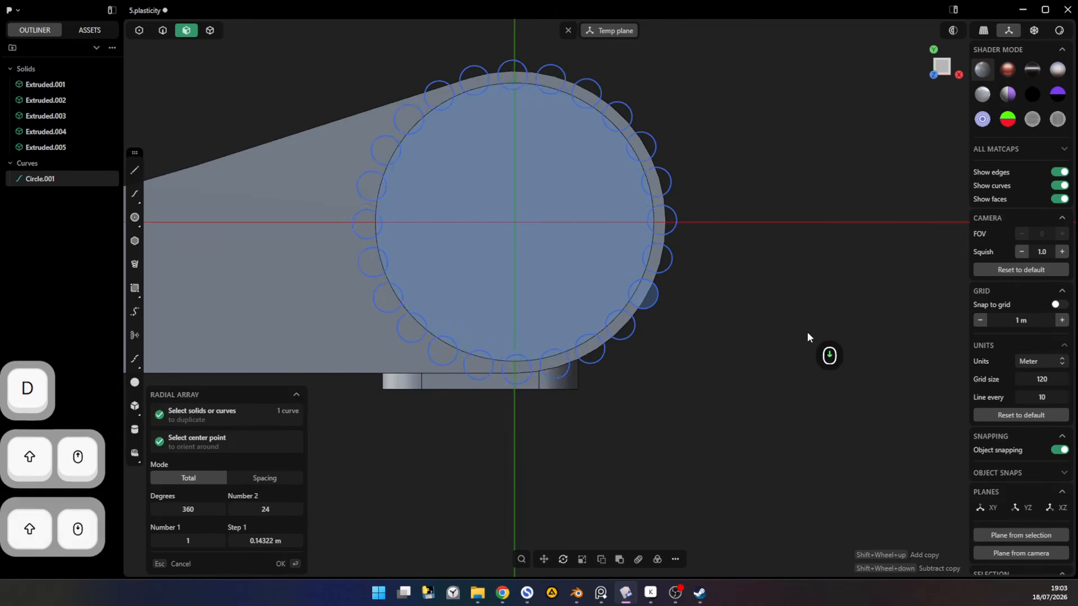
shift+scroll(810, 332, up, 11)
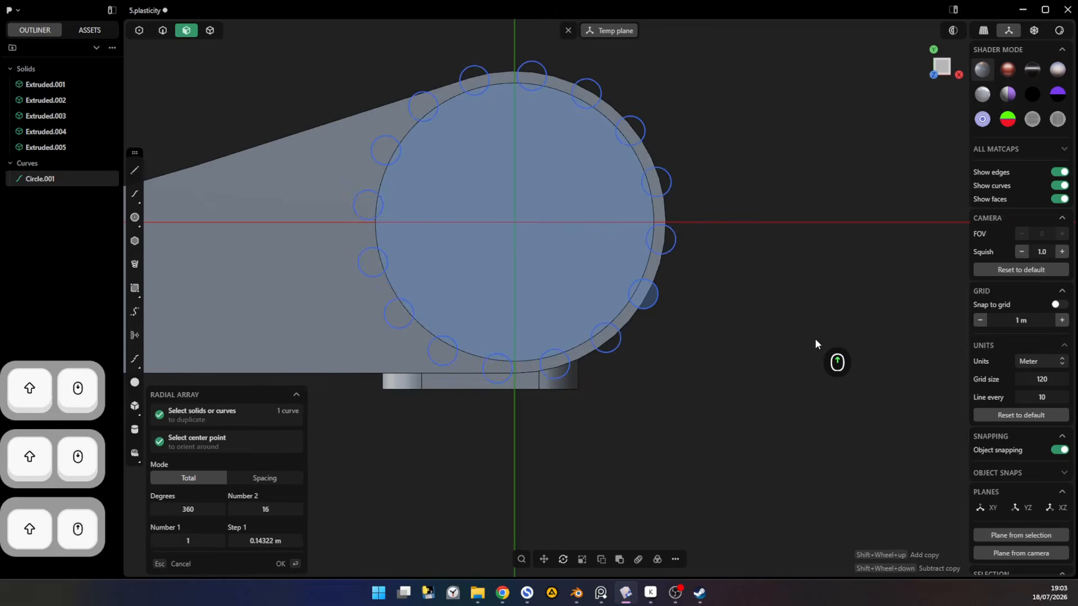
shift+scroll(817, 341, down, 8)
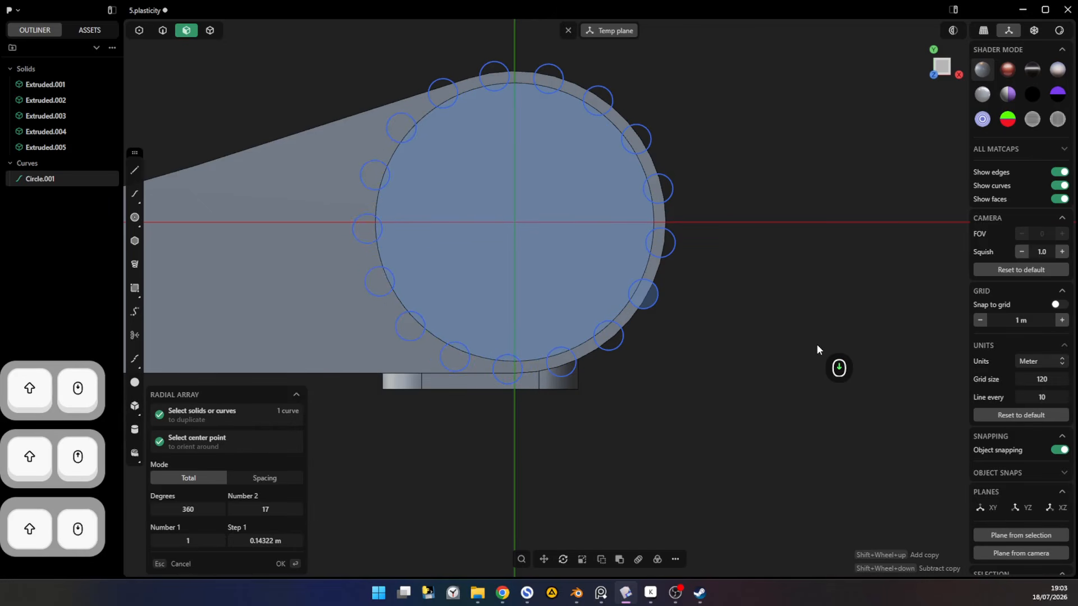
shift+scroll(309, 527, up, 3)
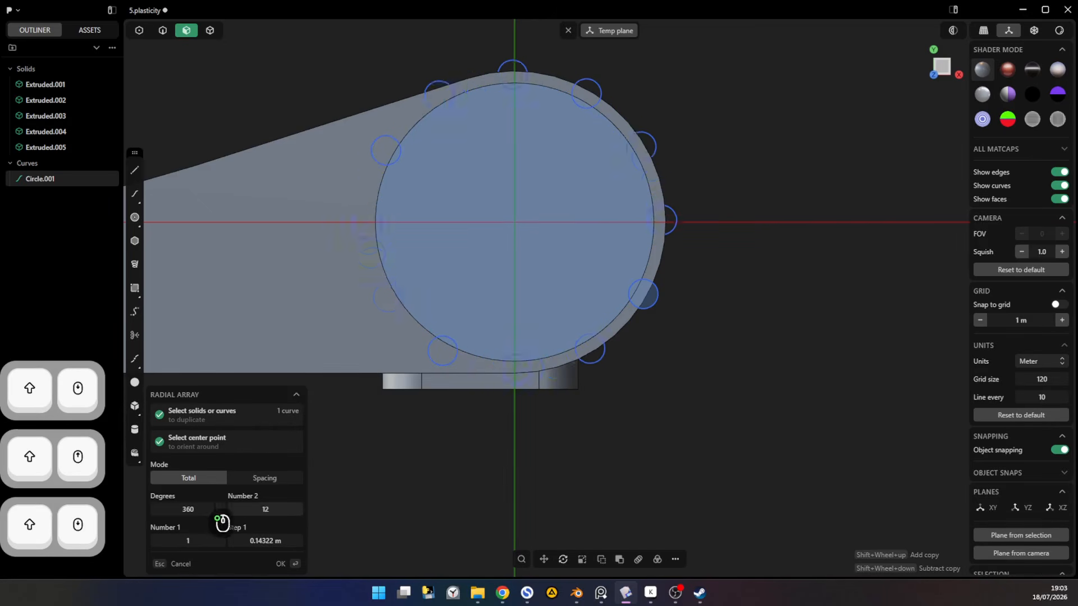
shift+scroll(348, 516, up, 4)
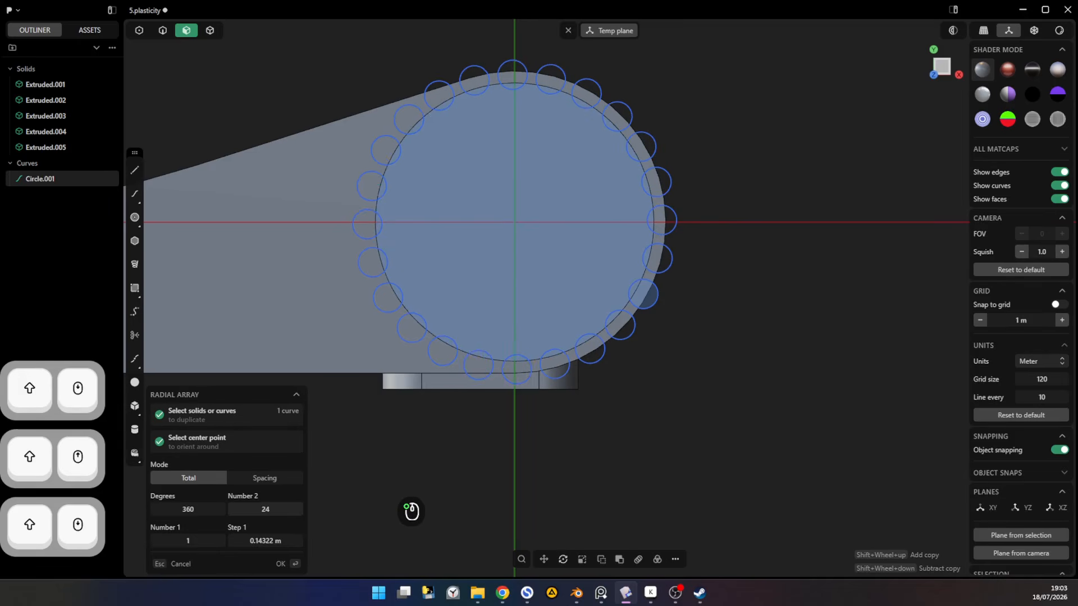
right_click(603, 439)
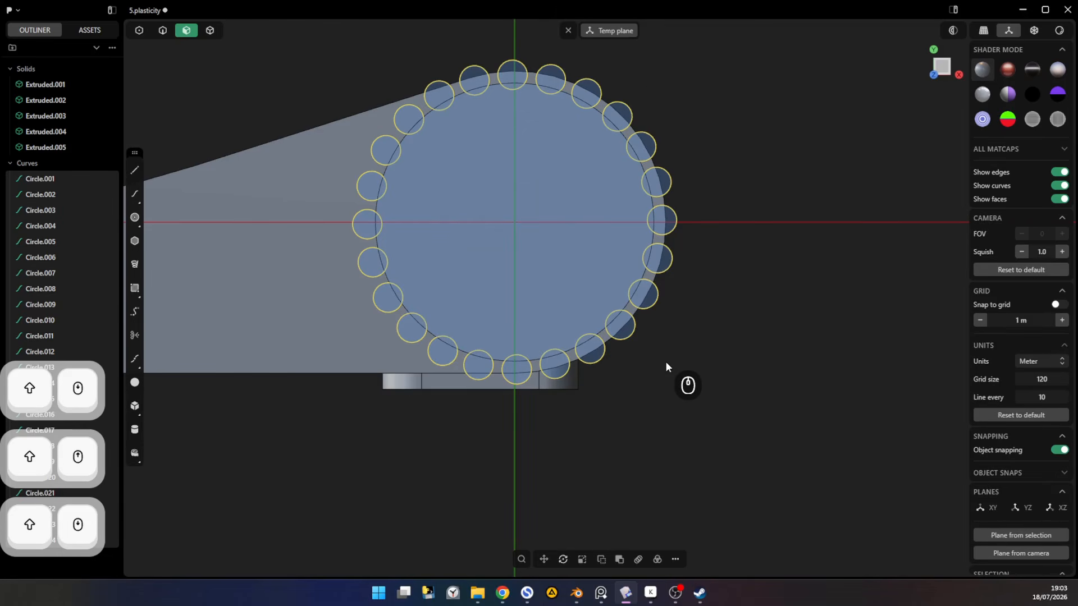
- Cut the dial with the arrayed circles, then delete the cut-off pieces and circles to leave grip notches
key(c)
click(617, 266)
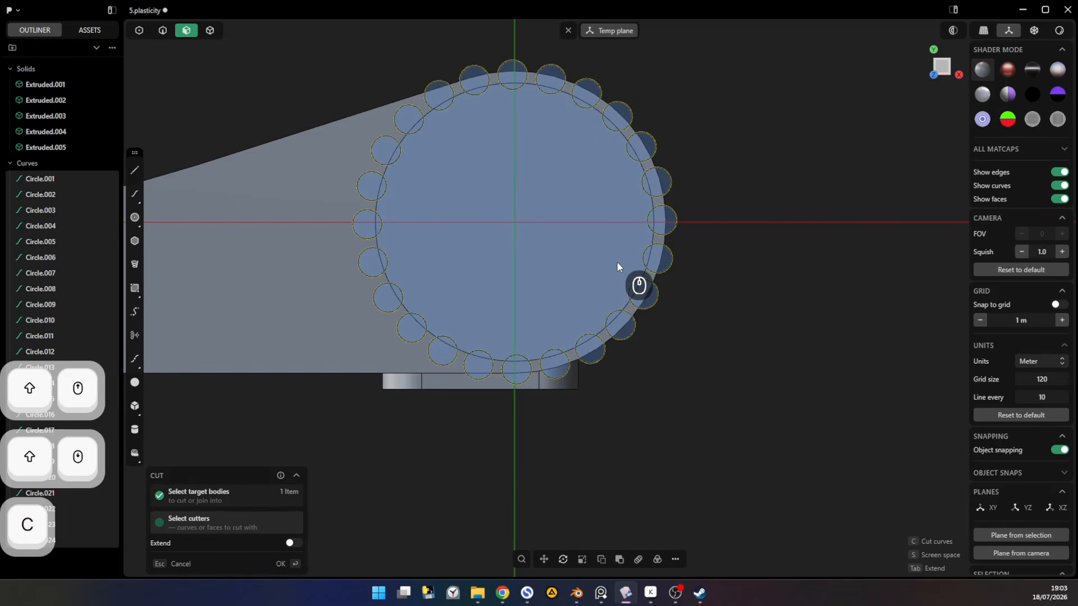
right_click(709, 271)
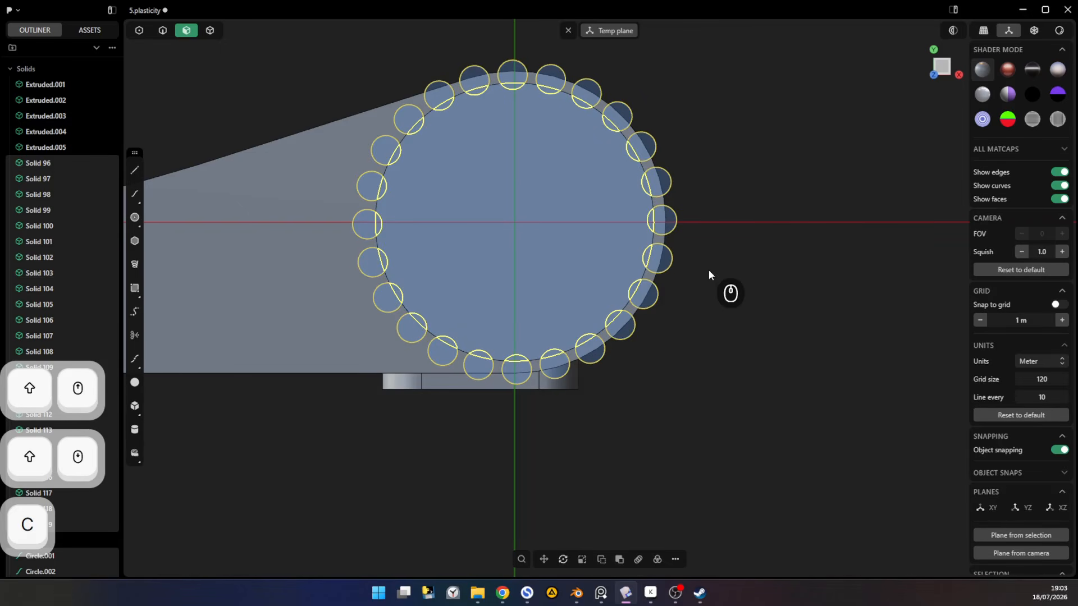
key(x)
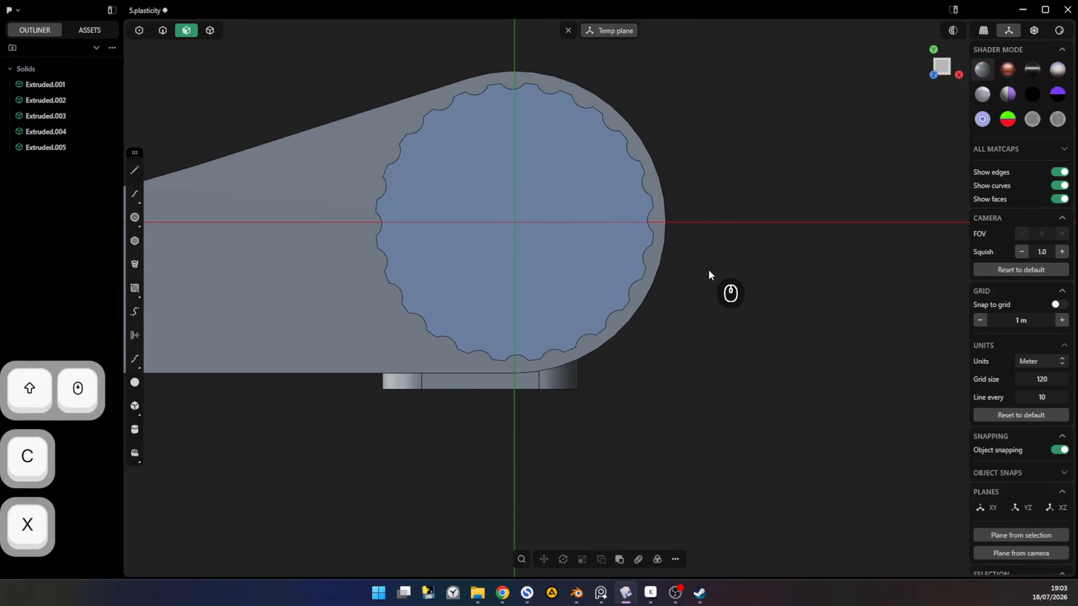
middle_drag(667, 256, 638, 224)
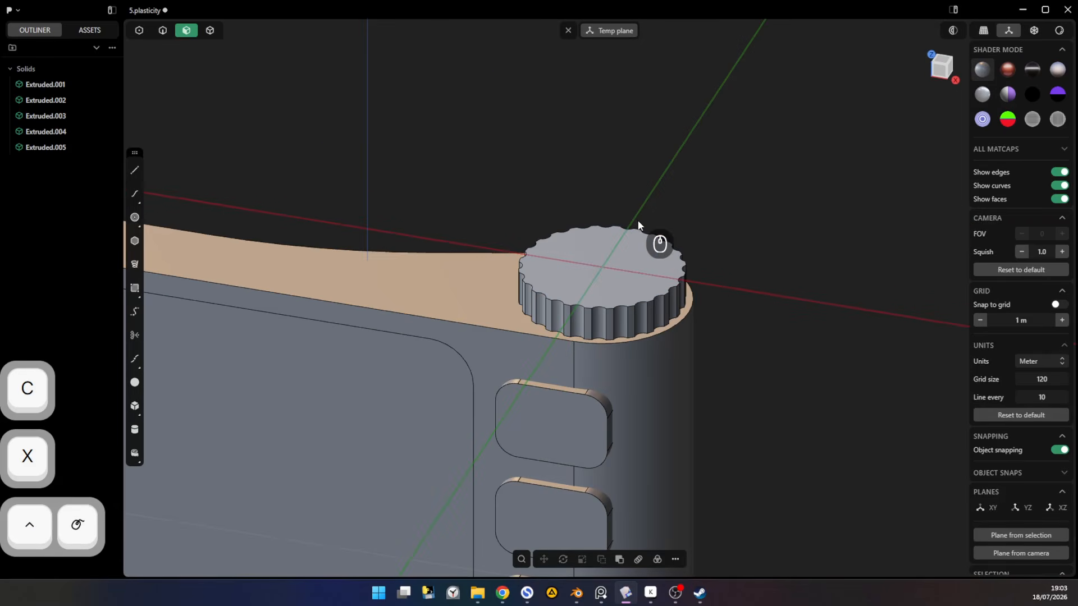
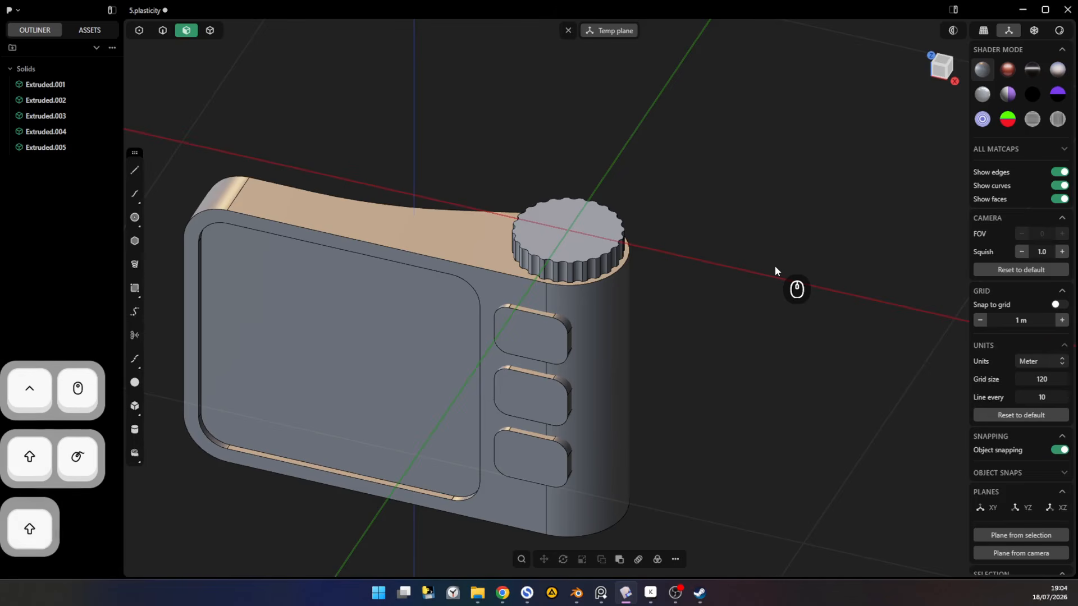
- Draw a centre circle on the dial's top face, about half the dial's diameter, and select its region
key(shift+space)
shift+middle_drag(676, 211, 702, 231)
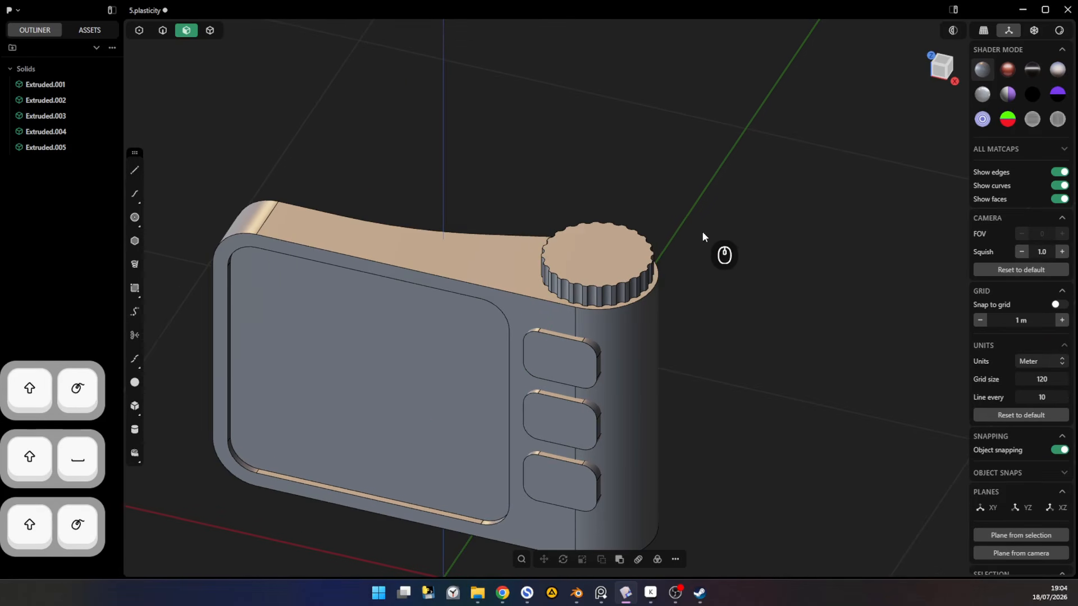
click(135, 217)
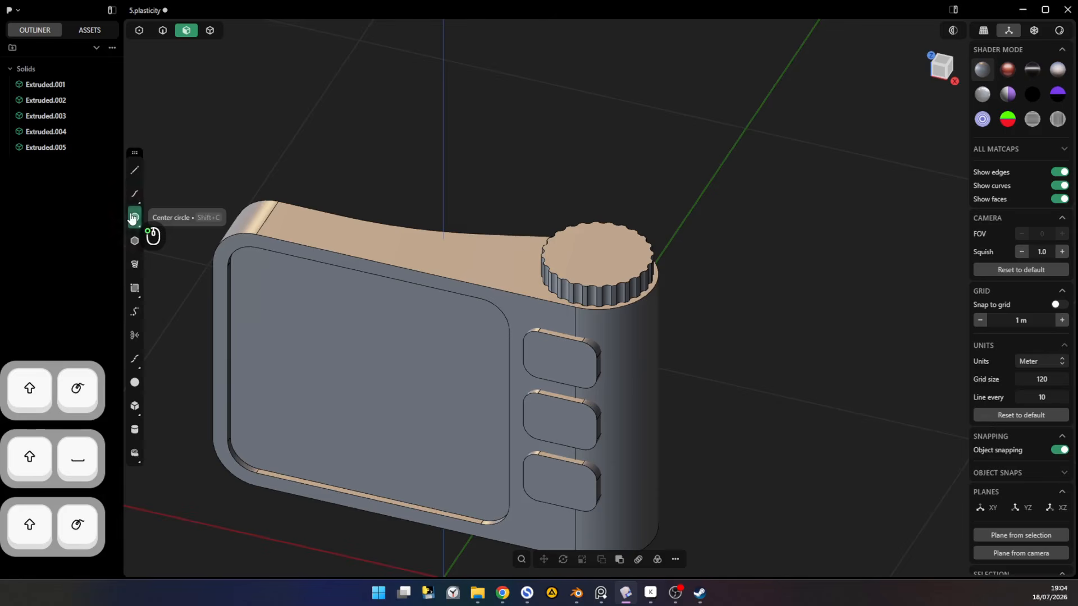
click(621, 267)
click(604, 255)
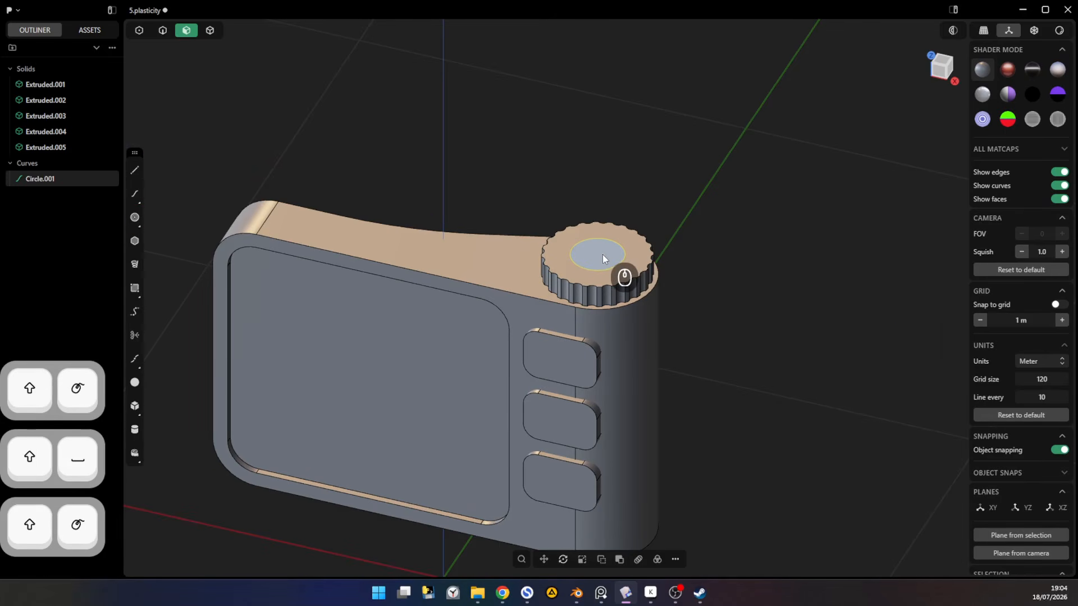
- Extrude the circle region upward about 0.67 m into an antenna rod and delete the leftover circle curve
key(e)
drag(602, 214, 621, 28)
ctrl+middle_drag(603, 101, 622, 265)
shift+middle_drag(622, 265, 624, 303)
drag(595, 146, 599, 120)
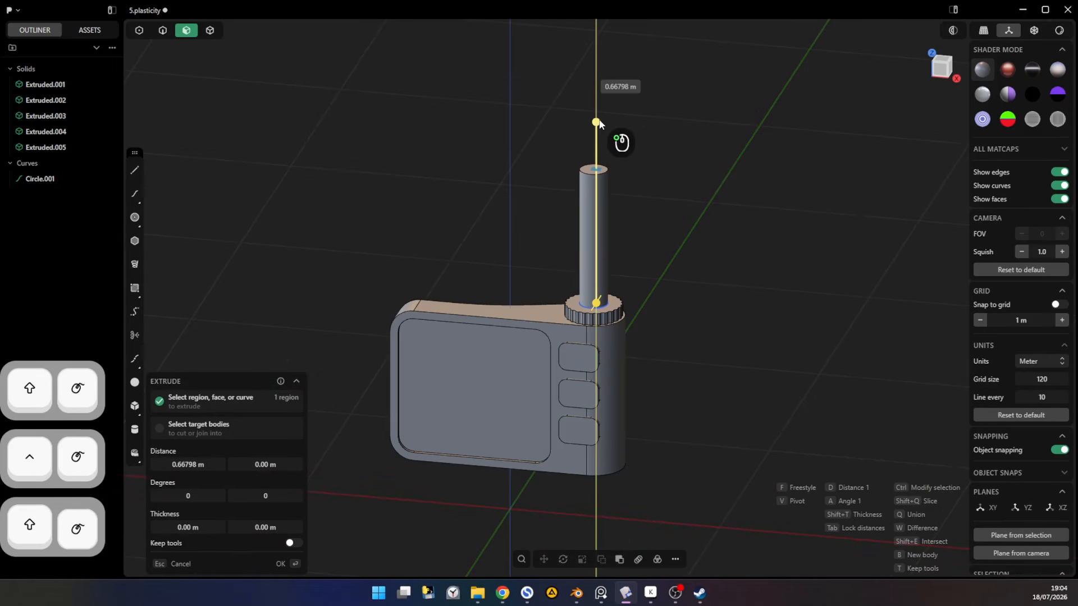
right_click(599, 120)
drag(591, 251, 597, 141)
right_click(662, 183)
ctrl+middle_drag(621, 259, 594, 260)
key(2)
key(x)
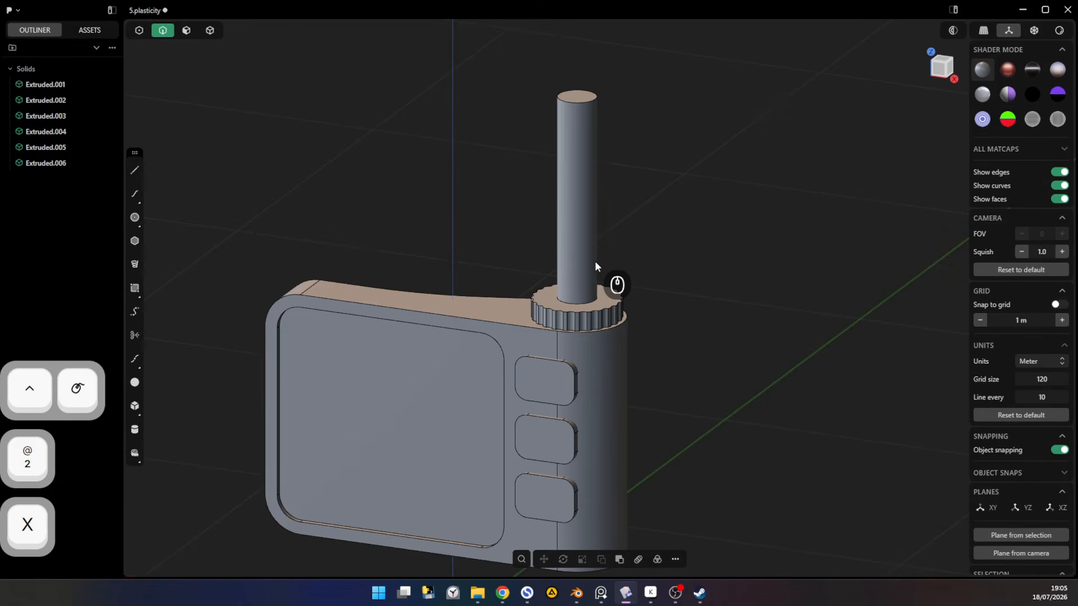
- Add a single V-direction isoparam edge around the lower part of the antenna rod
middle_drag(477, 222, 468, 352)
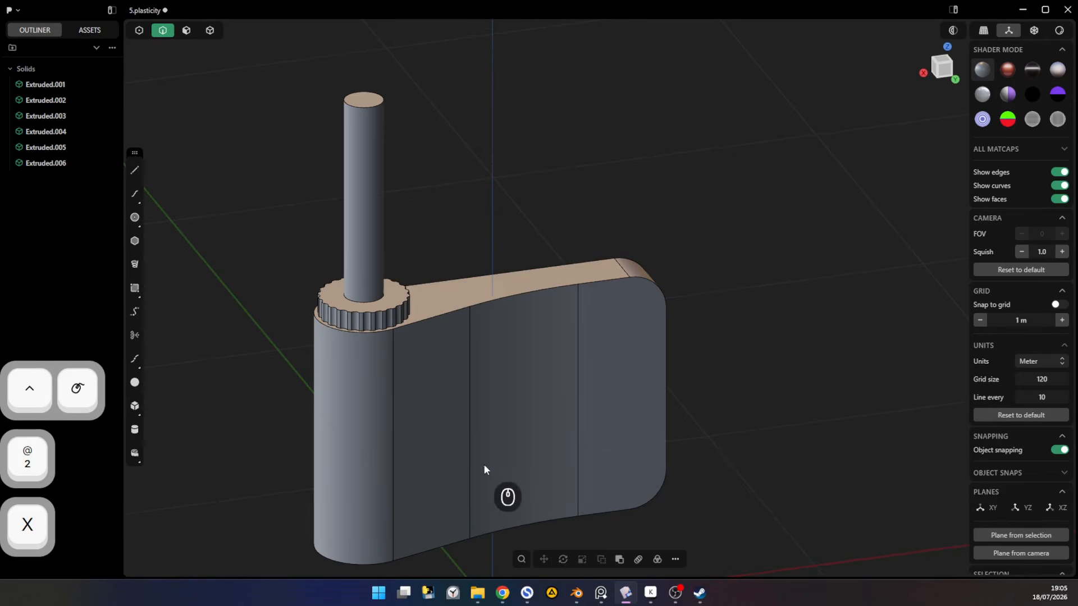
middle_drag(482, 306, 710, 342)
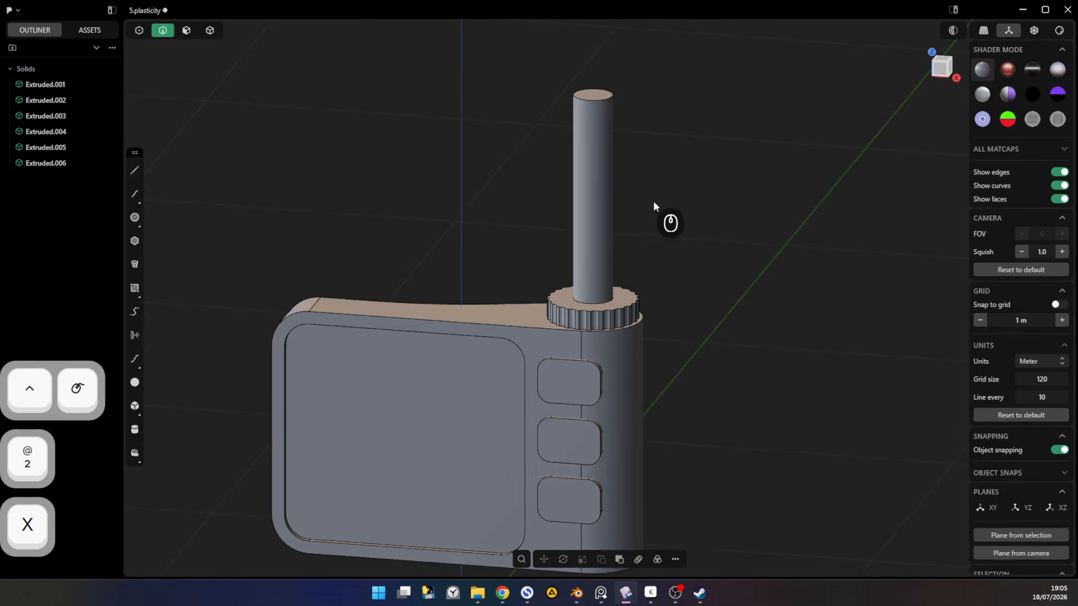
key(ctrl+r)
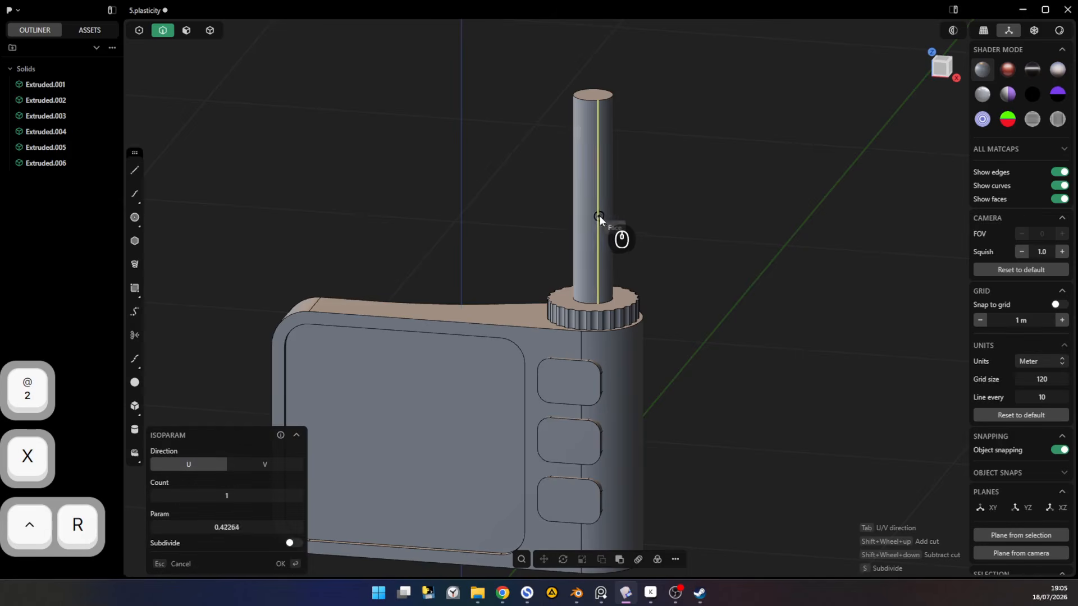
key(Tab)
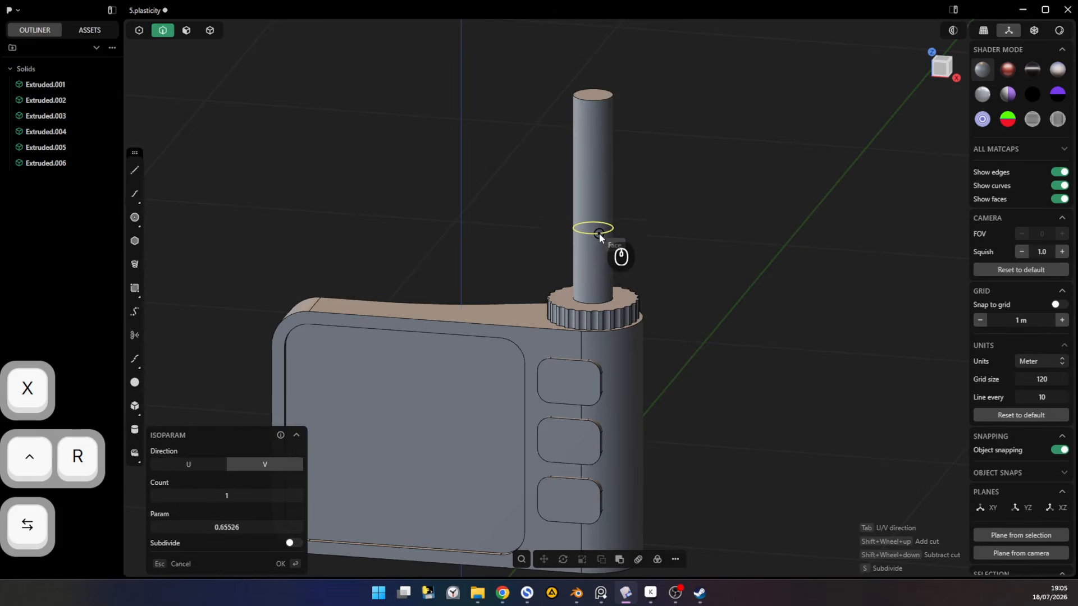
click(599, 249)
- Push the rod's upper side face slightly inward and its lower side face slightly outward to form a step
key(3)
click(596, 221)
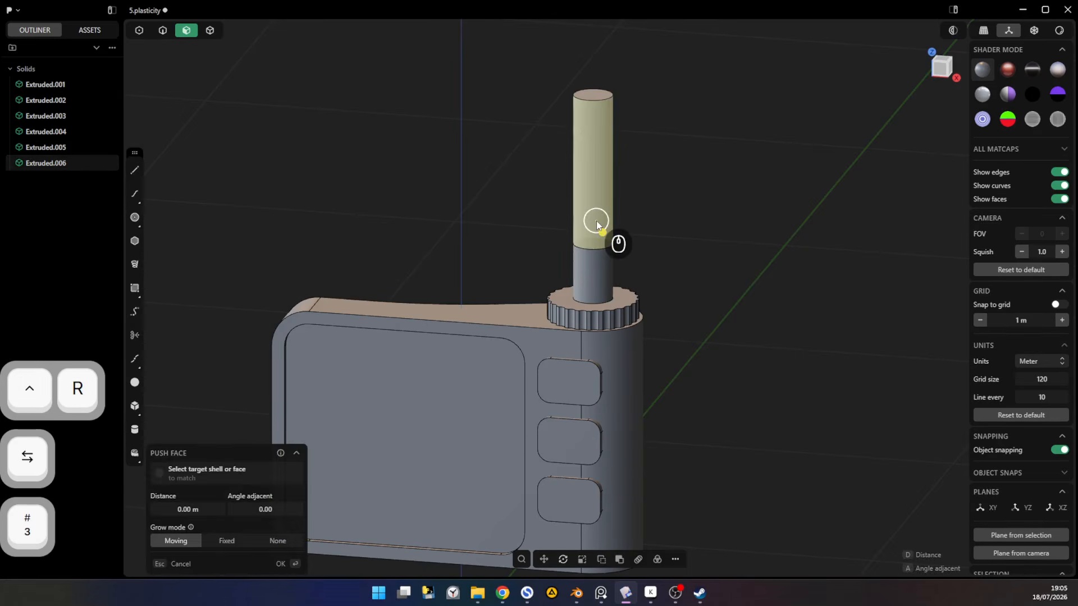
middle_drag(637, 230, 653, 258)
drag(647, 258, 642, 254)
right_click(622, 301)
click(622, 289)
drag(638, 309, 647, 308)
- Fillet the step edge between the rod's wide and narrow sections into a smooth taper
key(2)
click(640, 259)
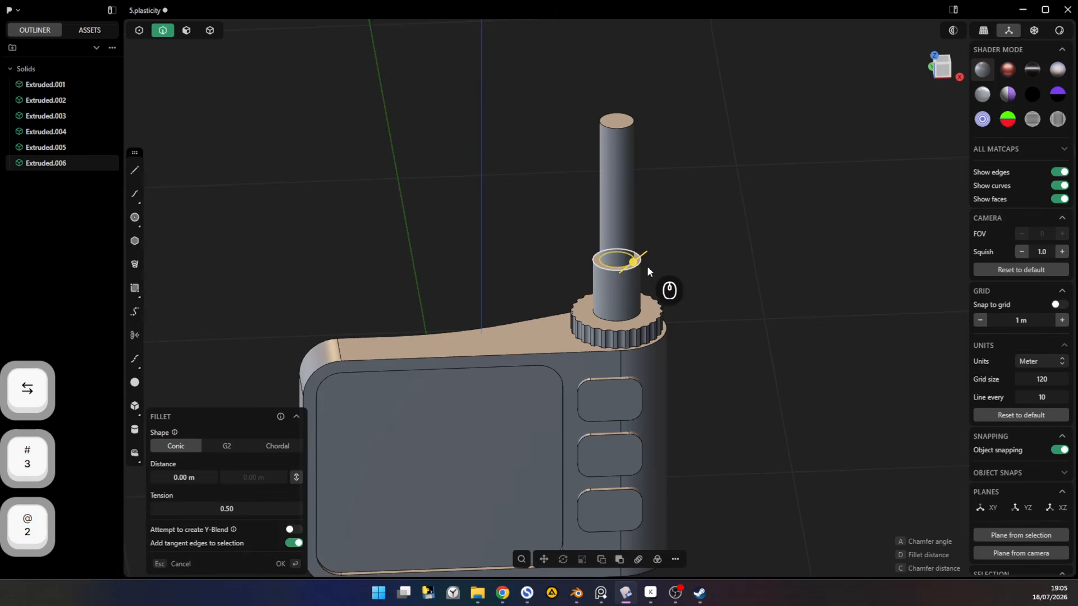
key(d)
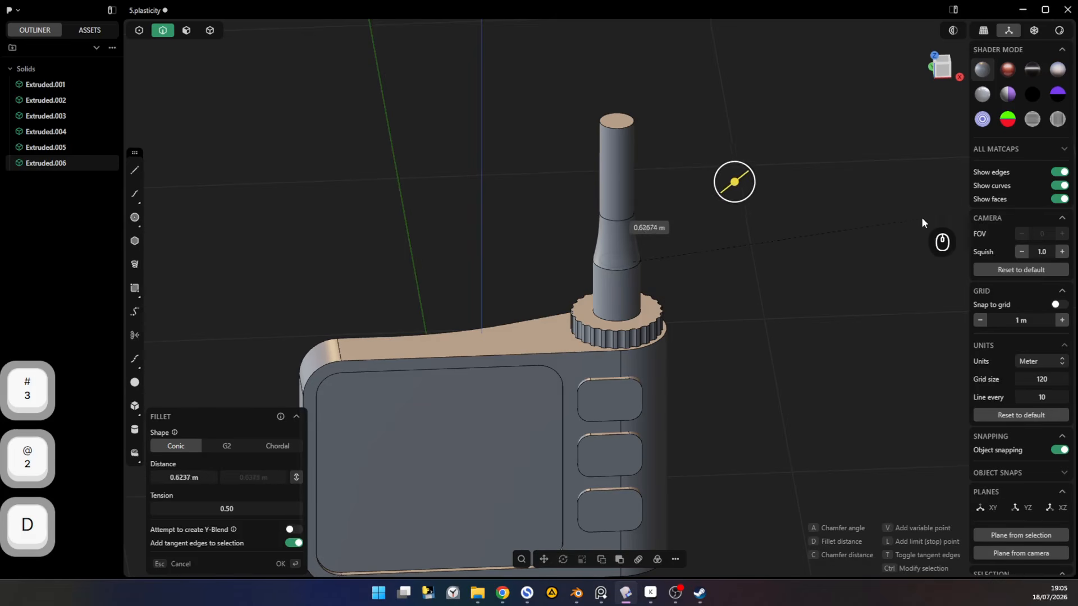
click(719, 241)
drag(659, 242, 685, 261)
key(d)
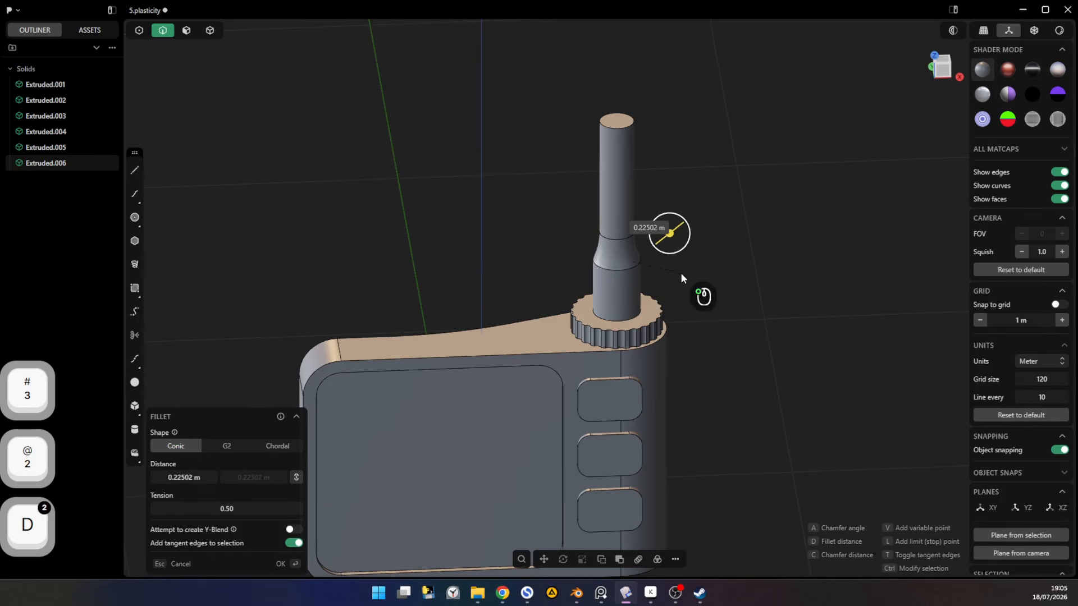
click(721, 288)
key(d)
middle_drag(719, 286, 681, 253)
right_click(681, 253)
- Try to move the rod's taper face on its own along the rod's axis
key(3)
click(611, 226)
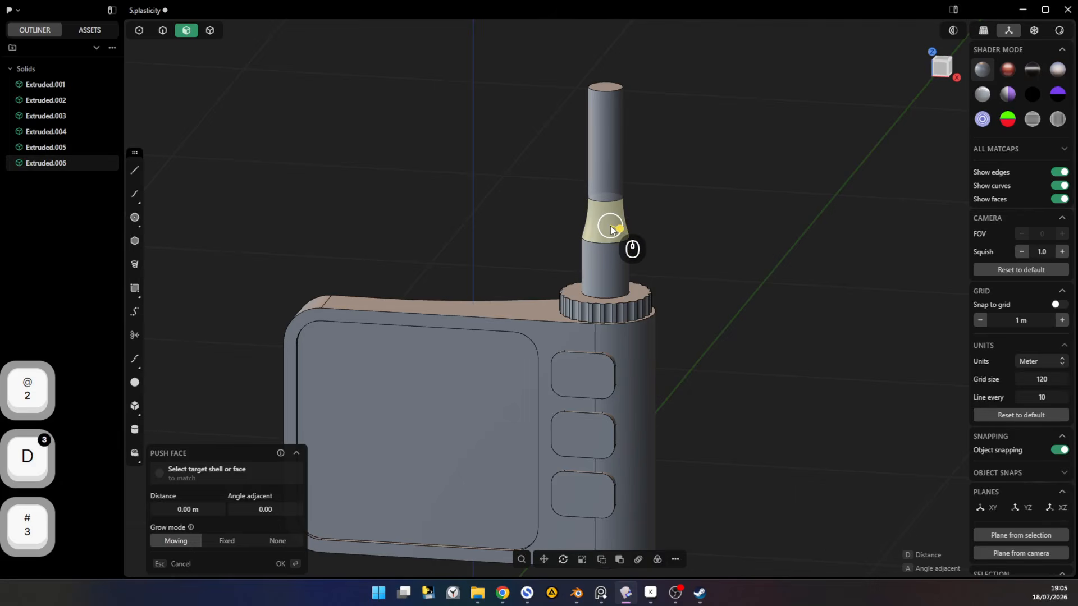
key(g)
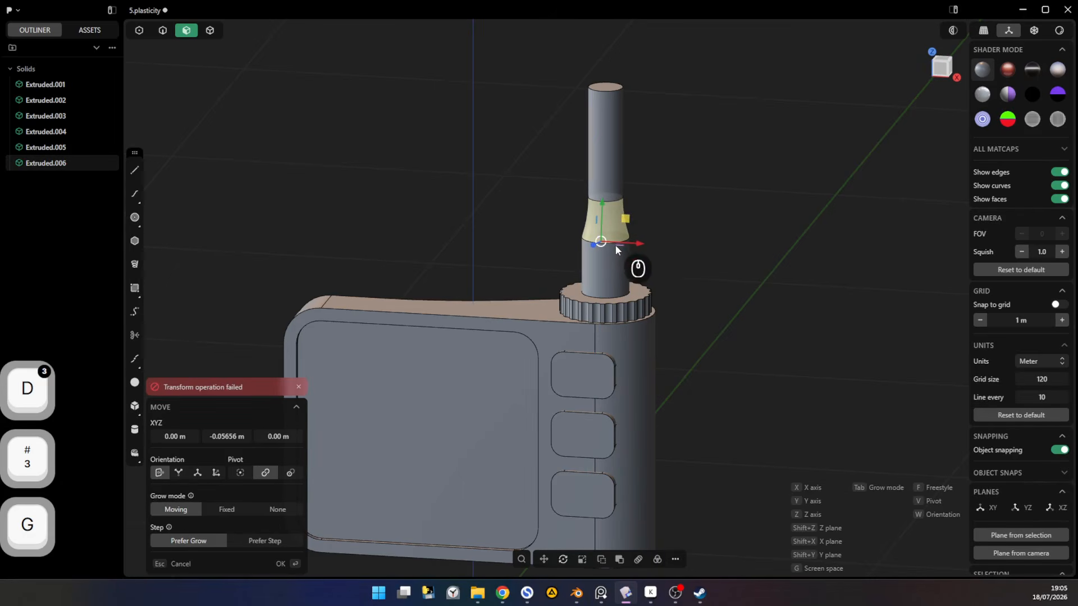
key(Escape)
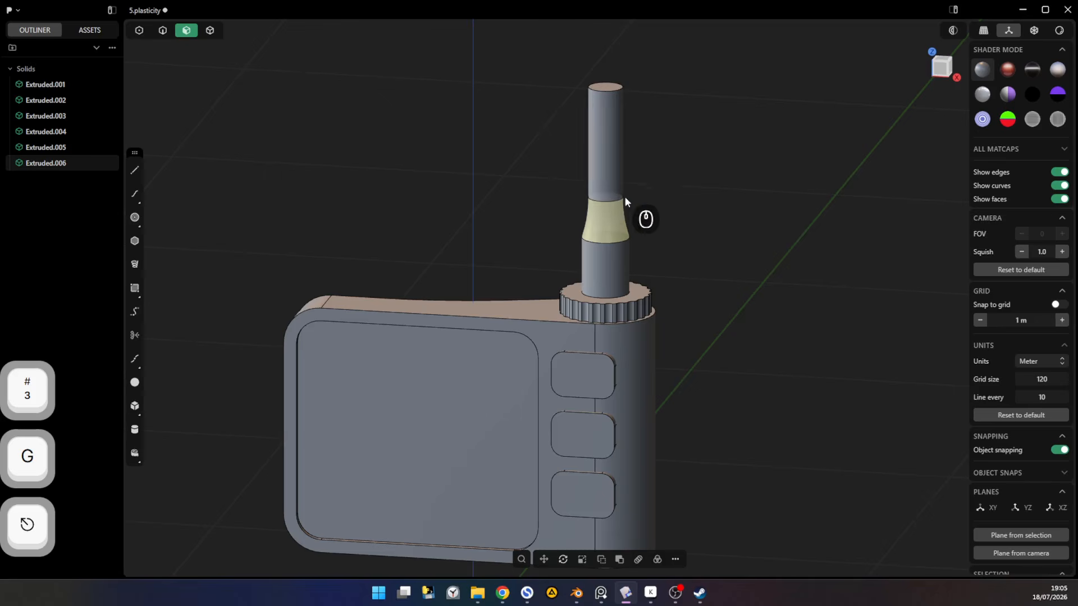
drag(595, 203, 674, 167)
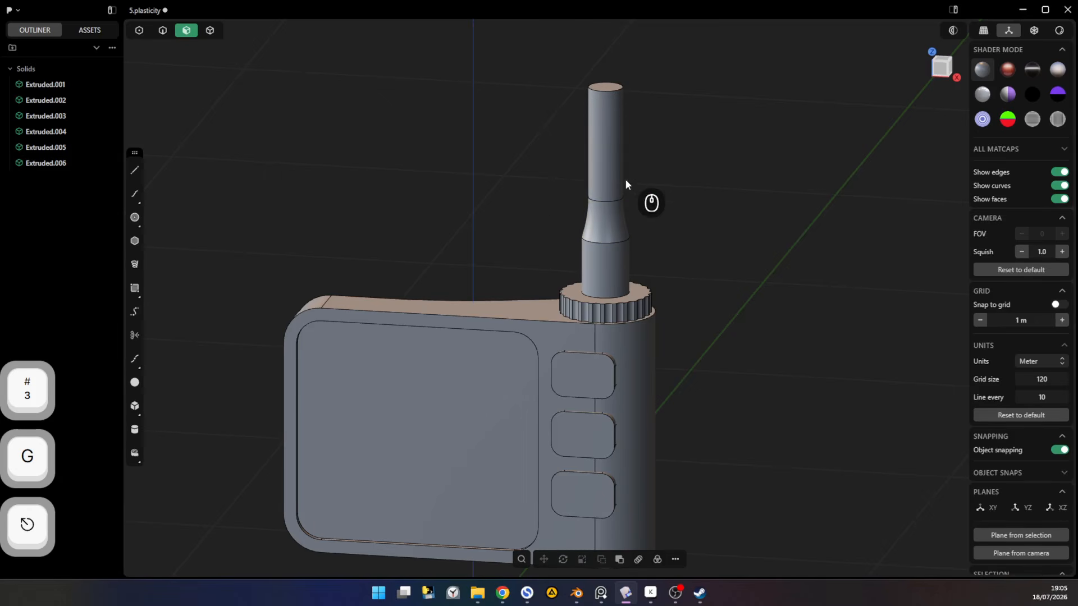
click(610, 185)
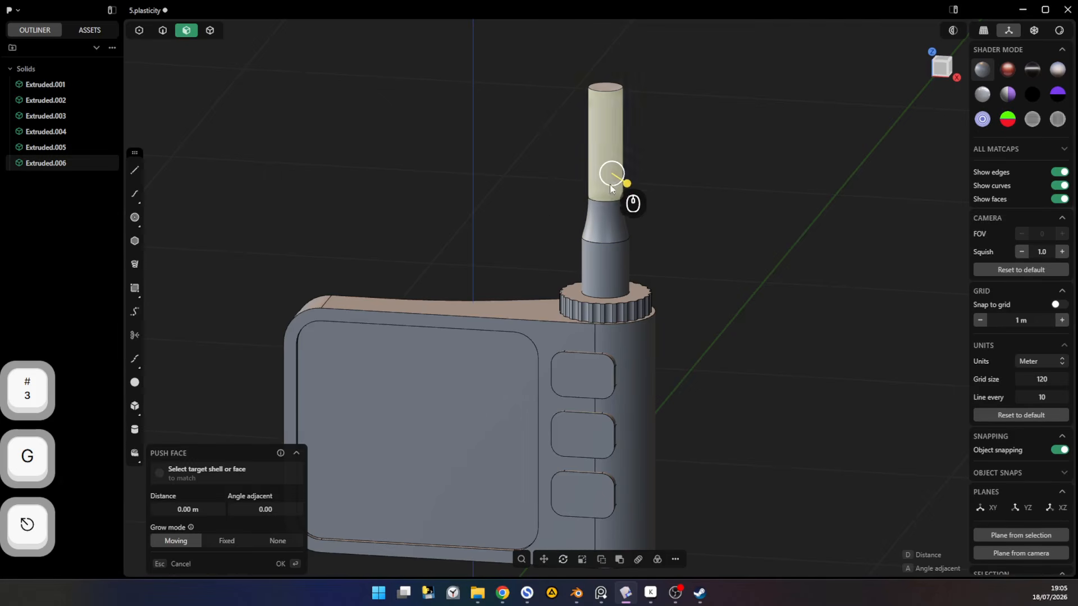
click(606, 221)
key(g)
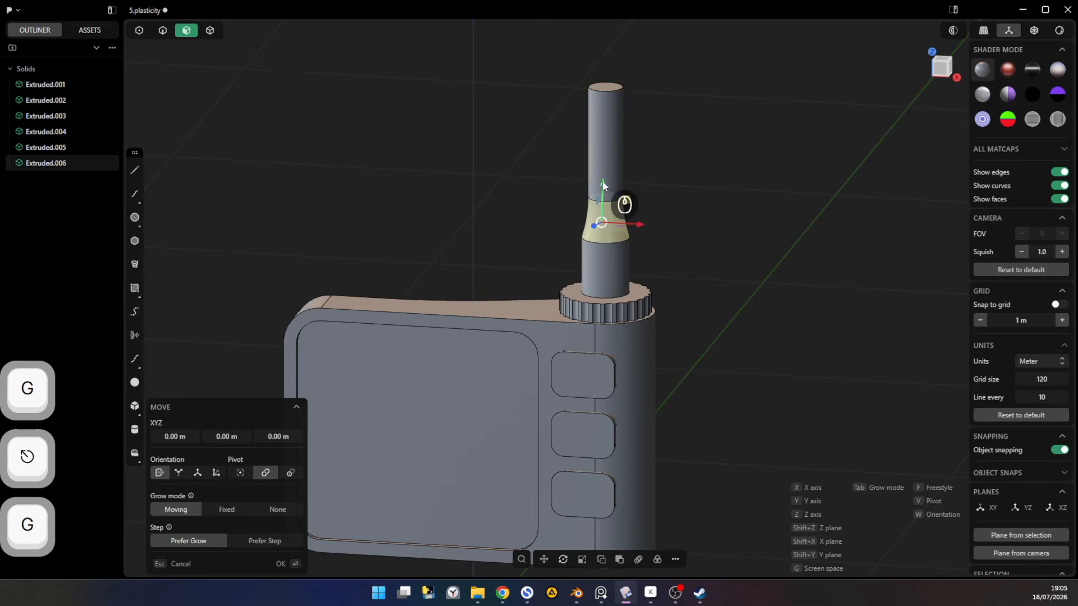
drag(602, 186, 600, 174)
key(Escape)
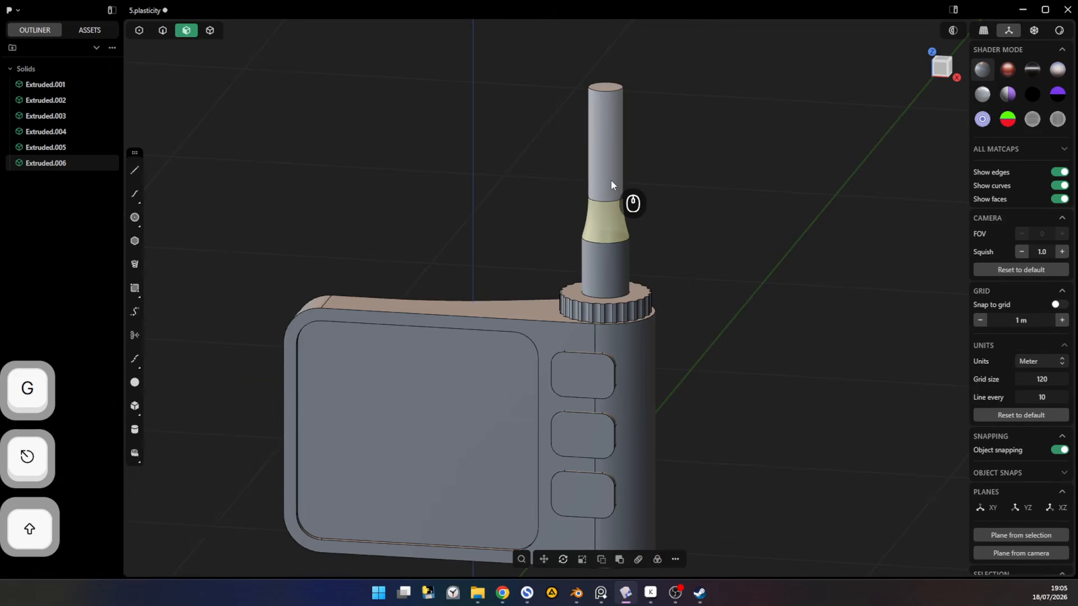
- Move the taper face and the upper section's side face together along the rod's axis to reposition the taper
shift+click(611, 180)
key(g)
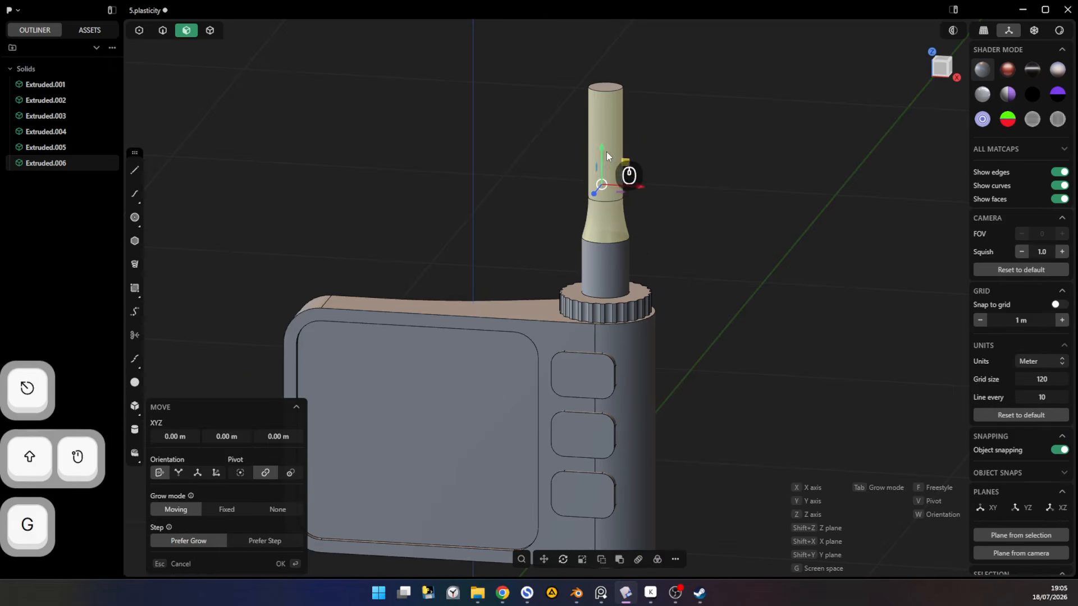
drag(604, 166, 604, 156)
right_click(604, 156)
- Push the antenna rod's top face up by about 0.095 m to lengthen it
click(598, 86)
ctrl+middle_drag(662, 112, 660, 158)
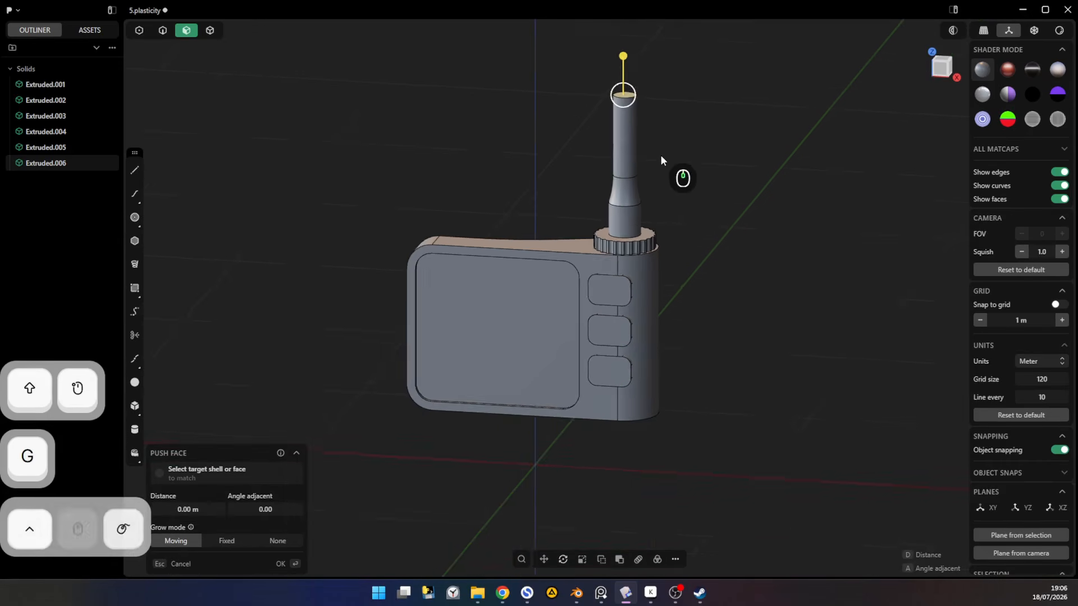
shift+middle_drag(626, 112, 618, 162)
mouse_move(615, 108)
mouse_down()
mouse_move(618, 76)
mouse_move(616, 87)
mouse_up()
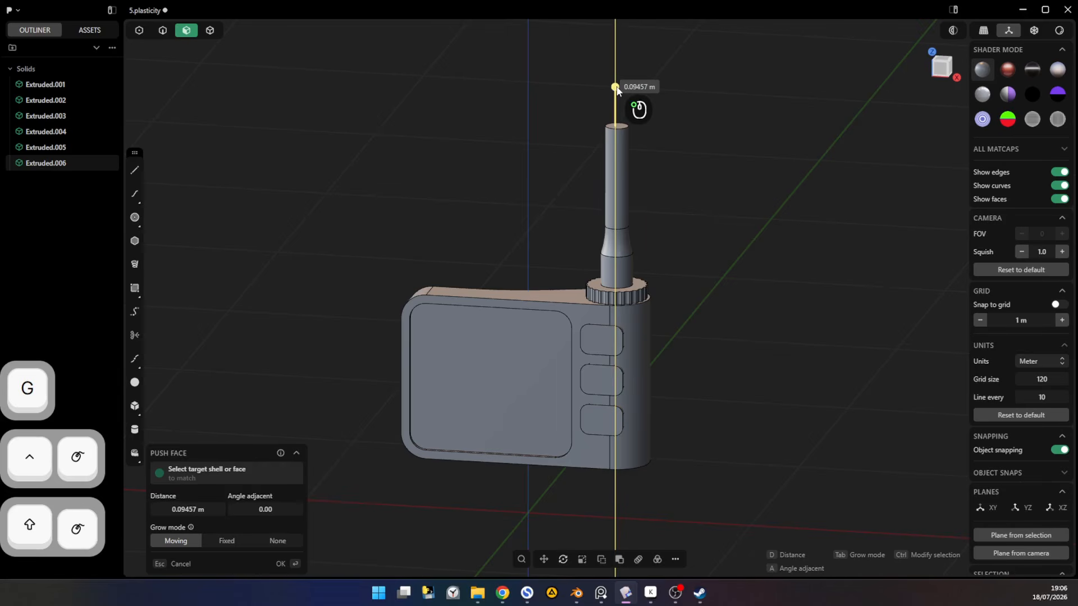
right_click(724, 260)
ctrl+middle_drag(703, 285, 670, 301)
middle_drag(671, 301, 634, 328)
ctrl+middle_drag(607, 234, 626, 220)
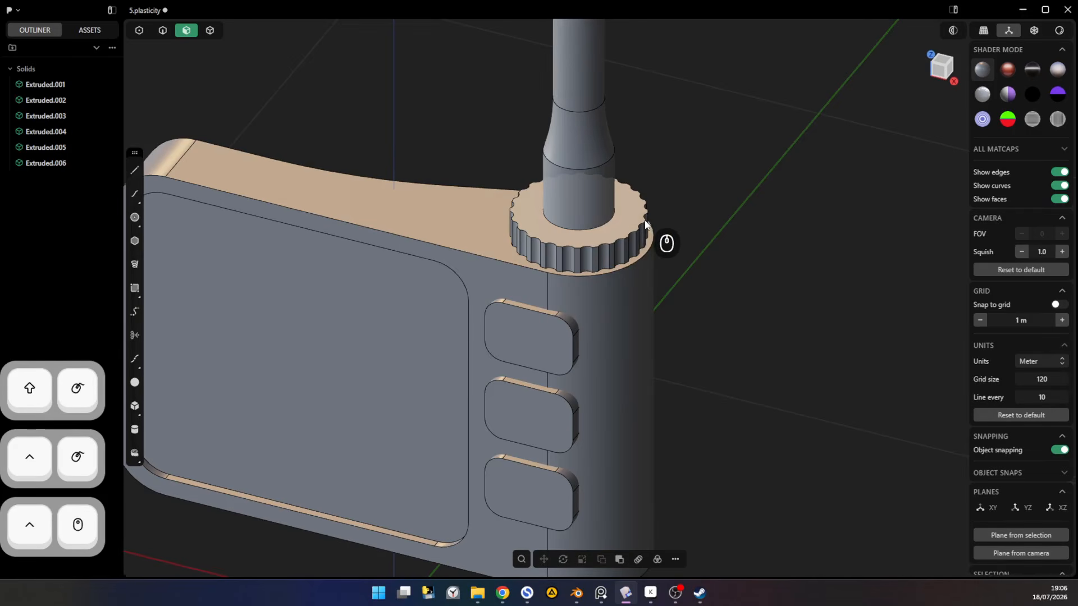
- Select the knurled knob and assign Shift+W as the shortcut for the Isolate command
key(4)
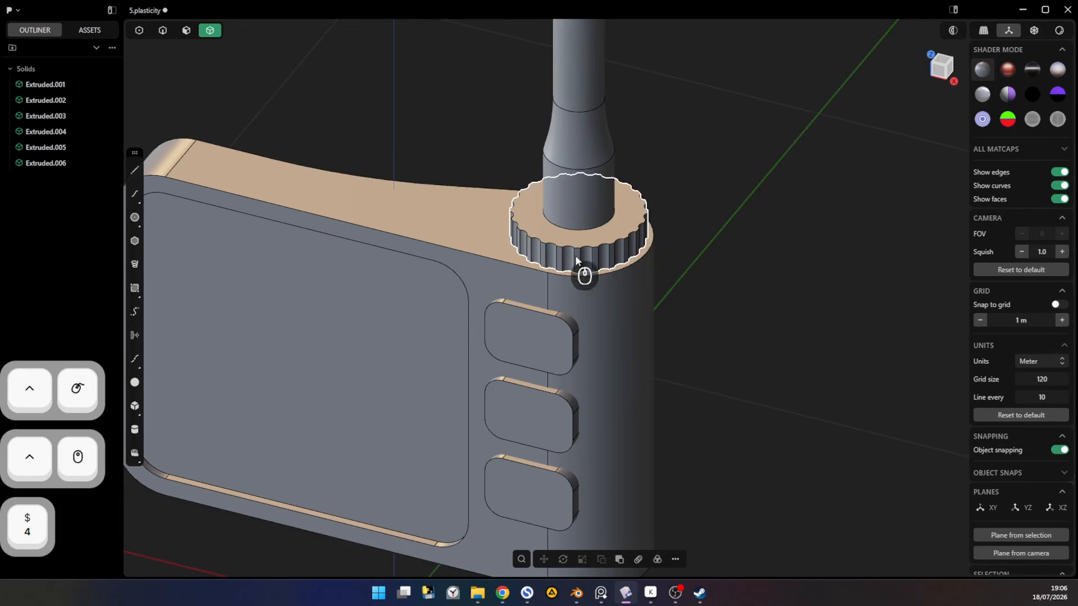
click(633, 210)
shift+middle_drag(666, 164, 692, 210)
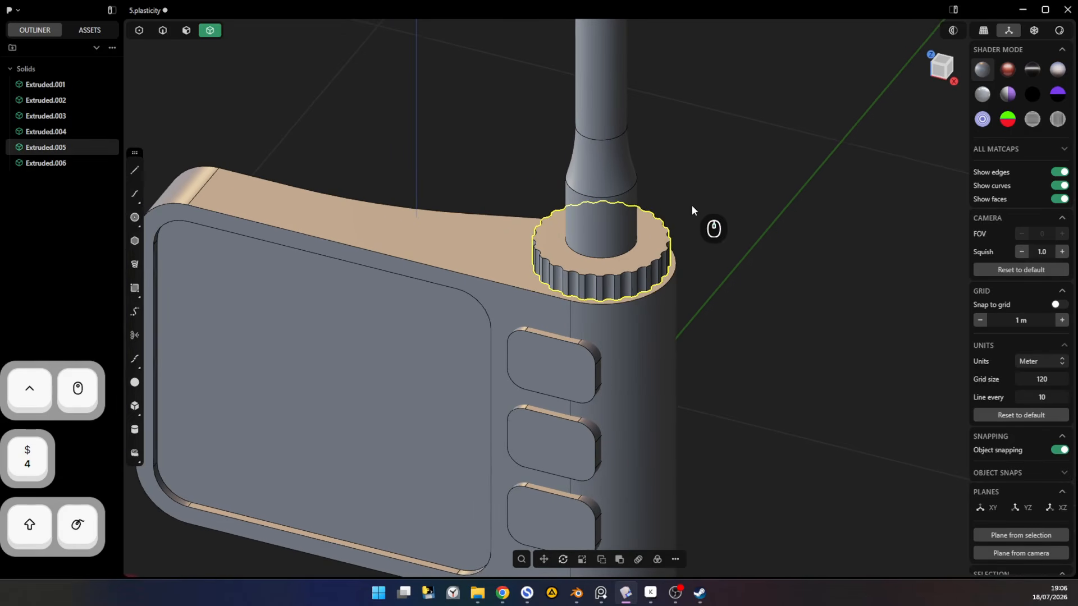
text(f)
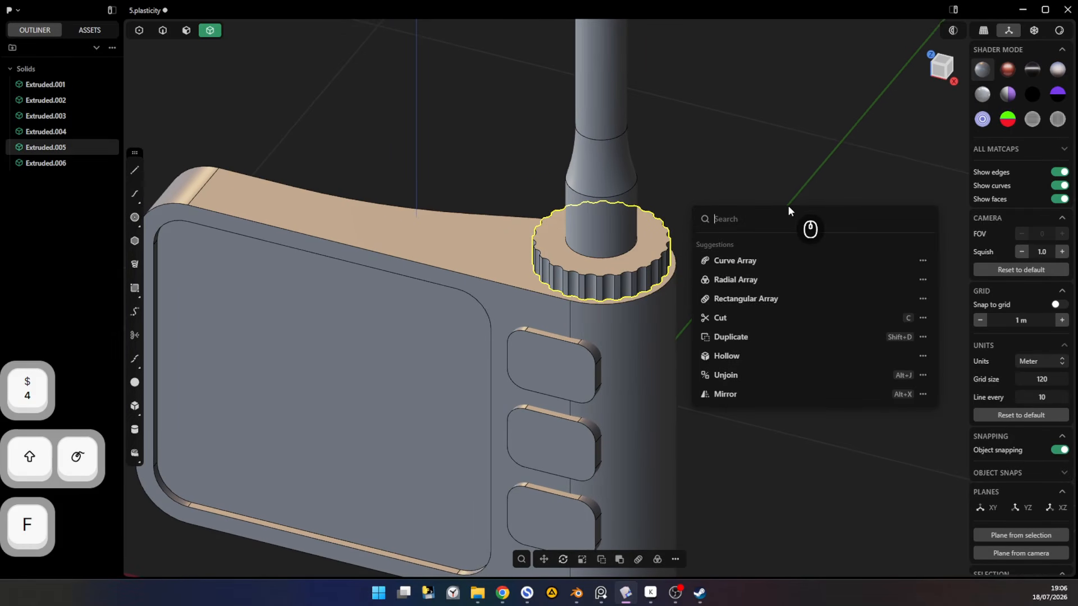
text(iso)
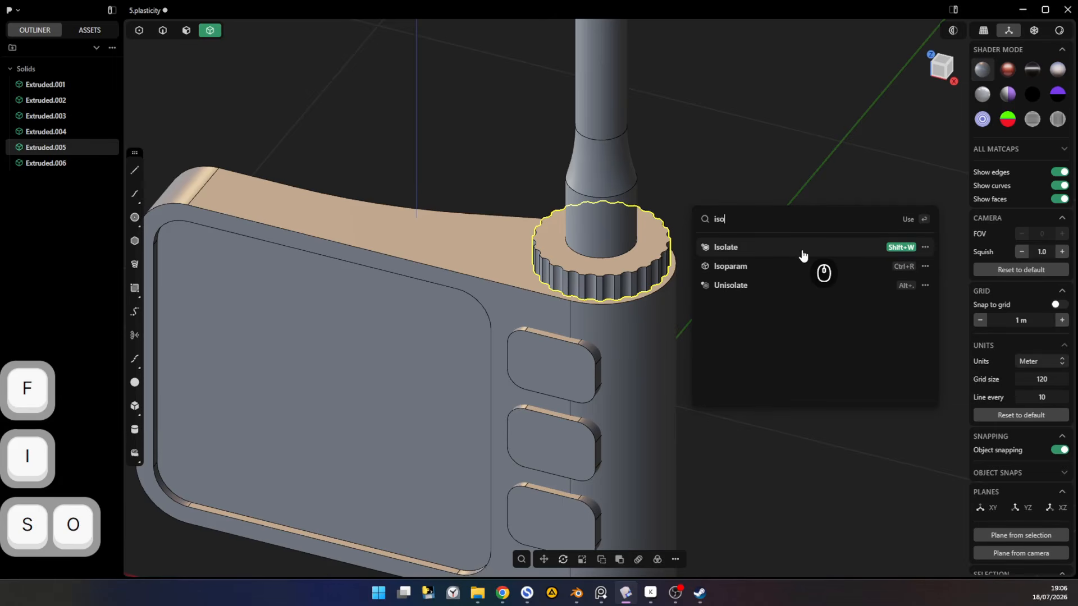
click(925, 249)
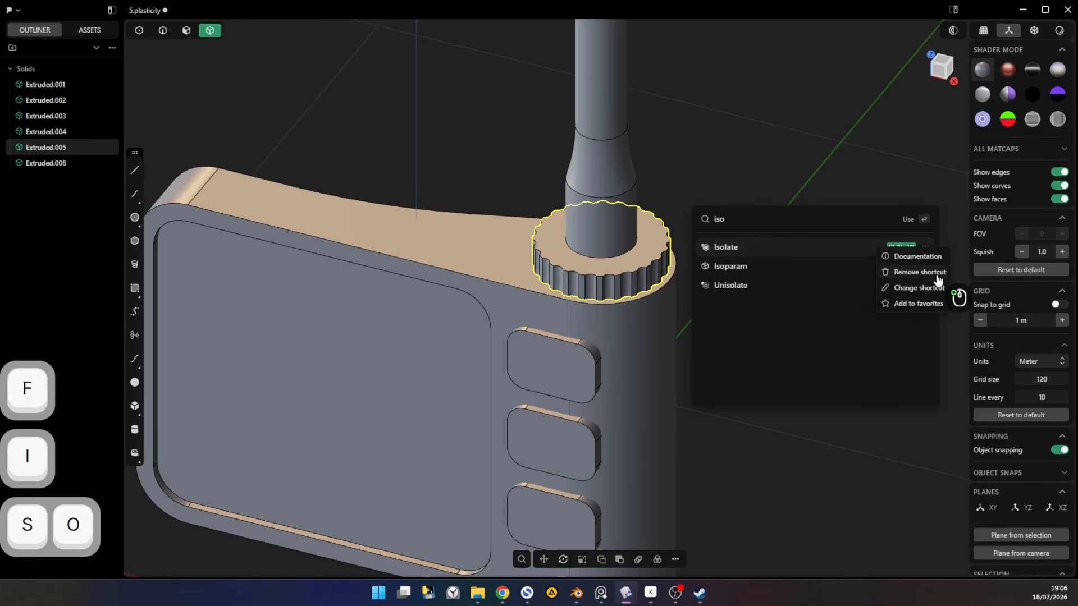
click(925, 249)
click(925, 284)
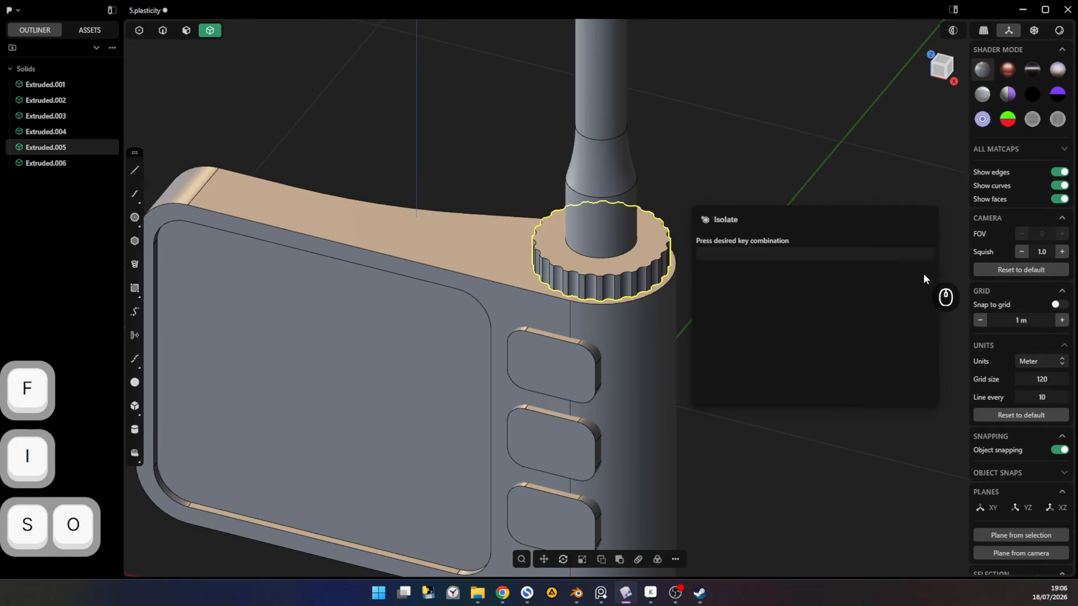
key(shift+w)
click(780, 145)
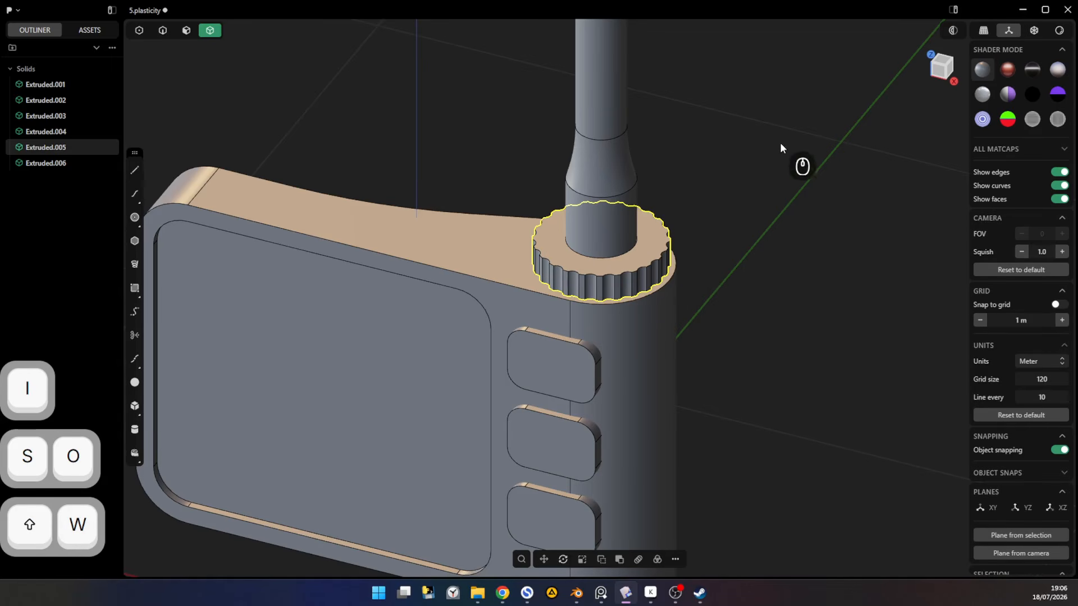
- Isolate only the knurled knob solid, deselect it and restore the full model
key(3)
click(654, 244)
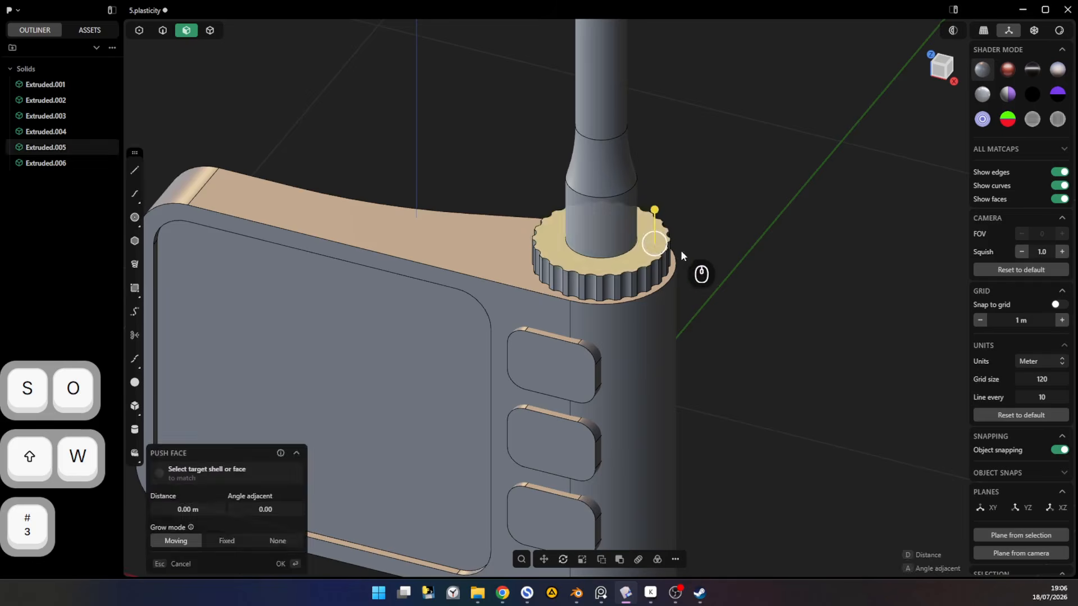
key(3)
key(4)
click(664, 250)
key(shift+w)
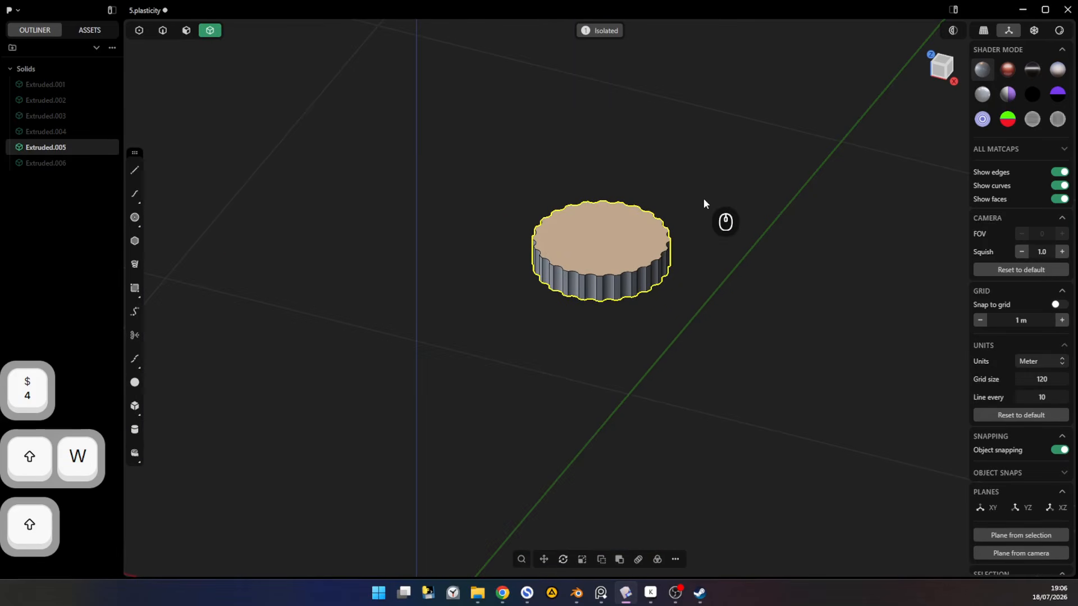
click(772, 243)
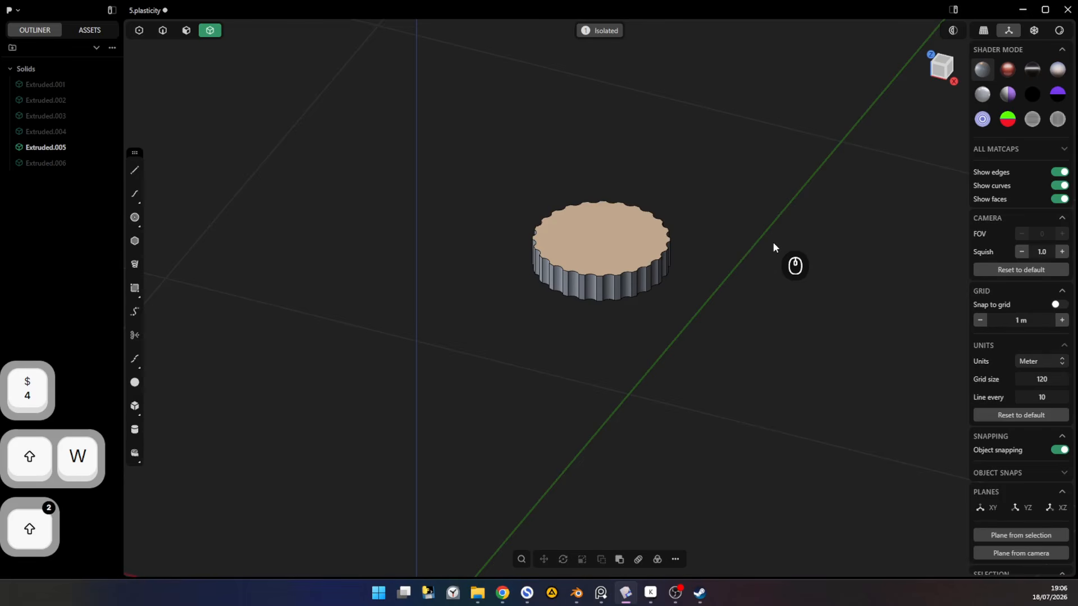
key(shift+w)
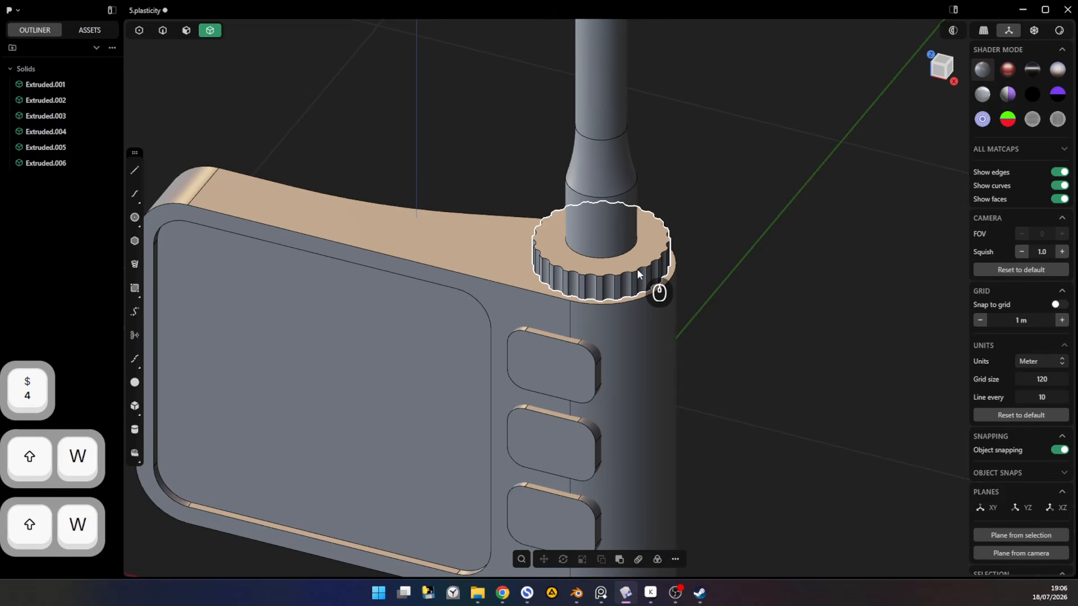
- Isolate the main body, knob and antenna, narrow the isolation to the body and knob, and return to the full model
click(644, 350)
shift+click(637, 264)
shift+click(620, 224)
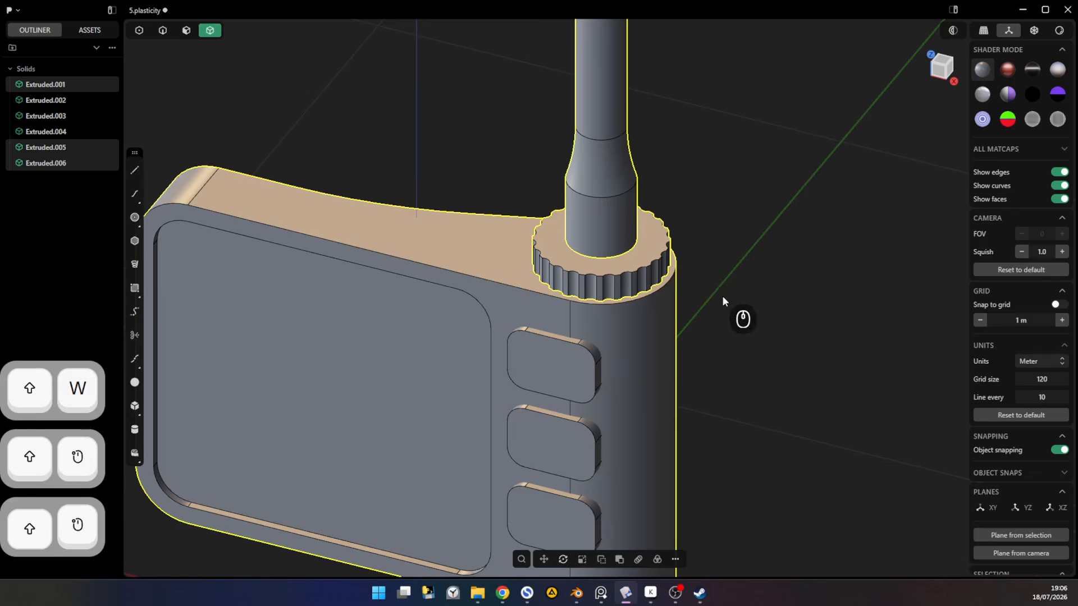
key(shift+w)
shift+click(632, 256)
key(shift+w)
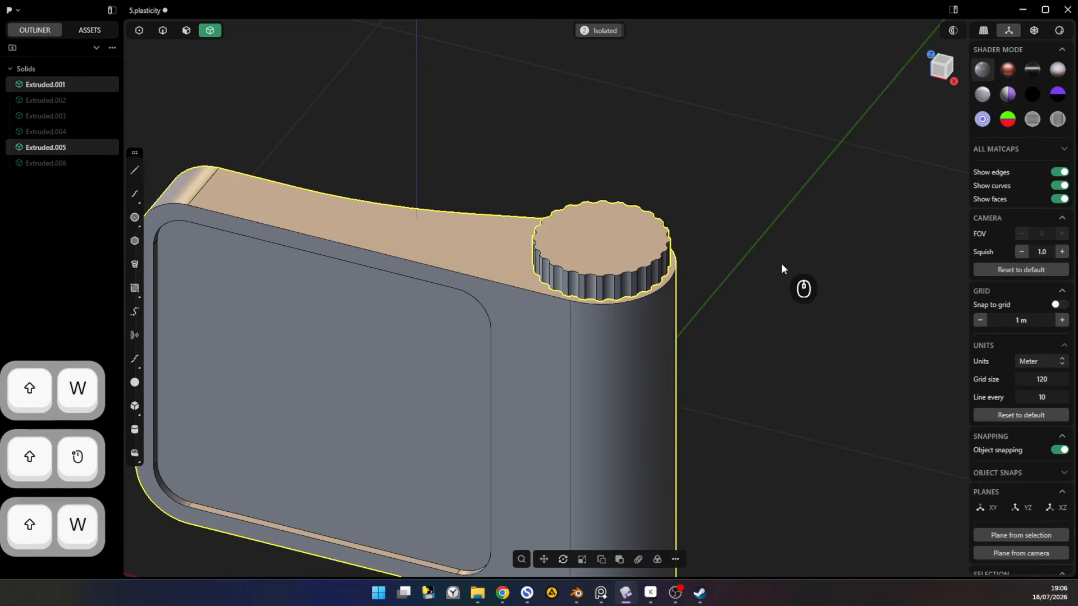
key(shift+w)
shift+click(787, 264)
key(shift+w)
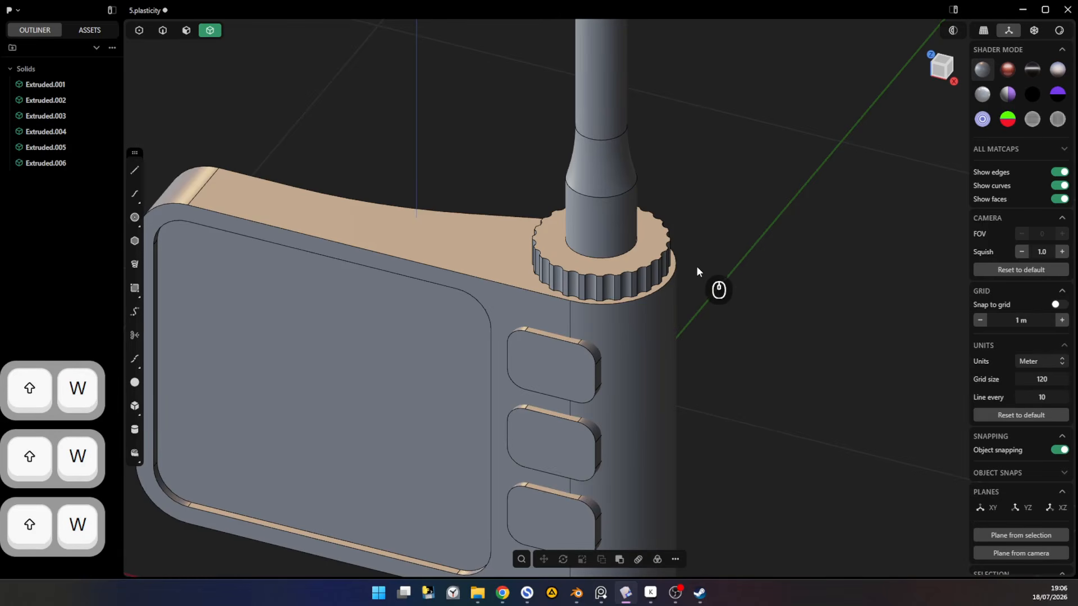
- Isolate the knurled knob on its own and clear the selection
click(643, 260)
key(shift+w)
key(ctrl+shift+z)
key(ctrl+shift+z)
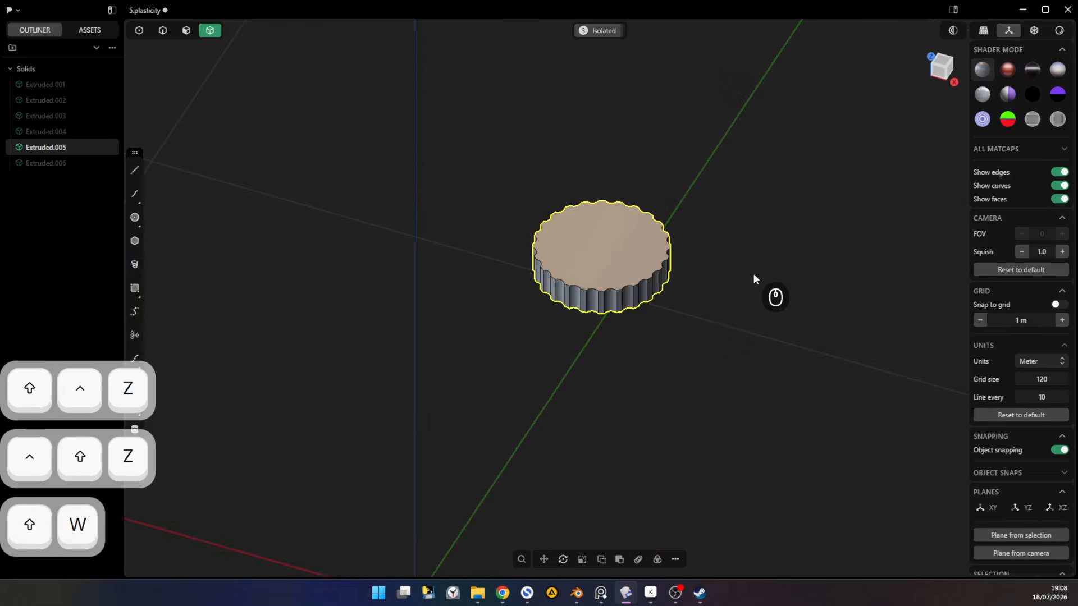
click(753, 273)
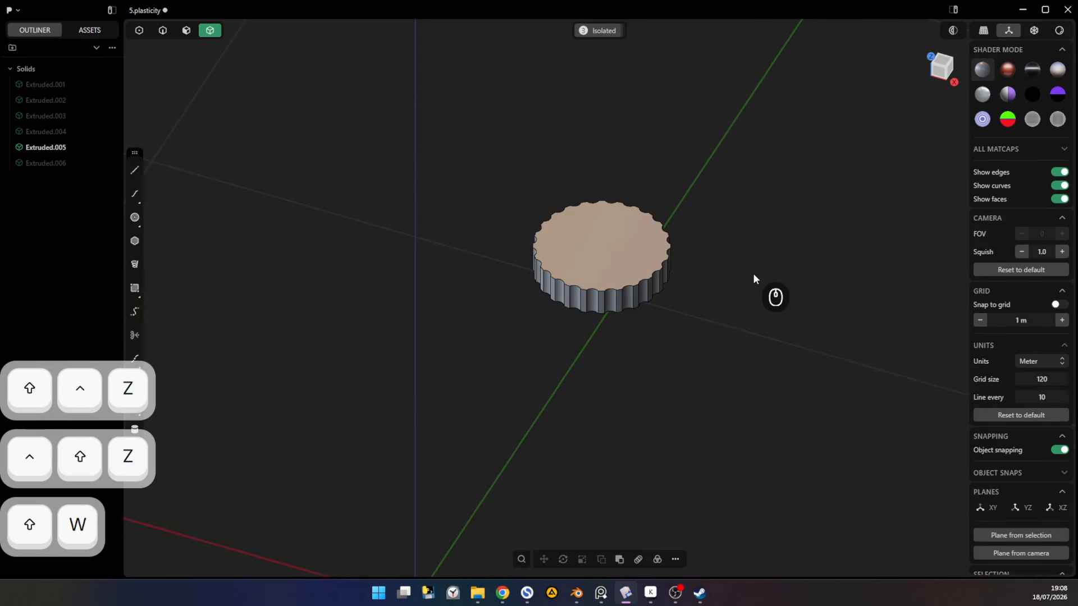
- Draw a circle centred on the knob's top face, slightly inside its knurled rim
click(135, 217)
click(602, 246)
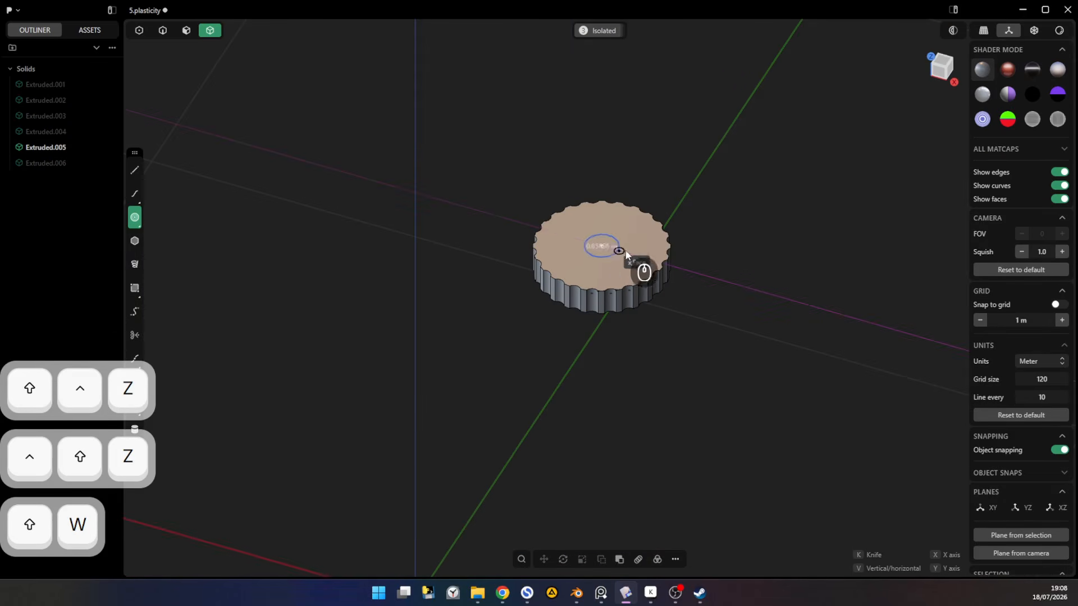
click(653, 261)
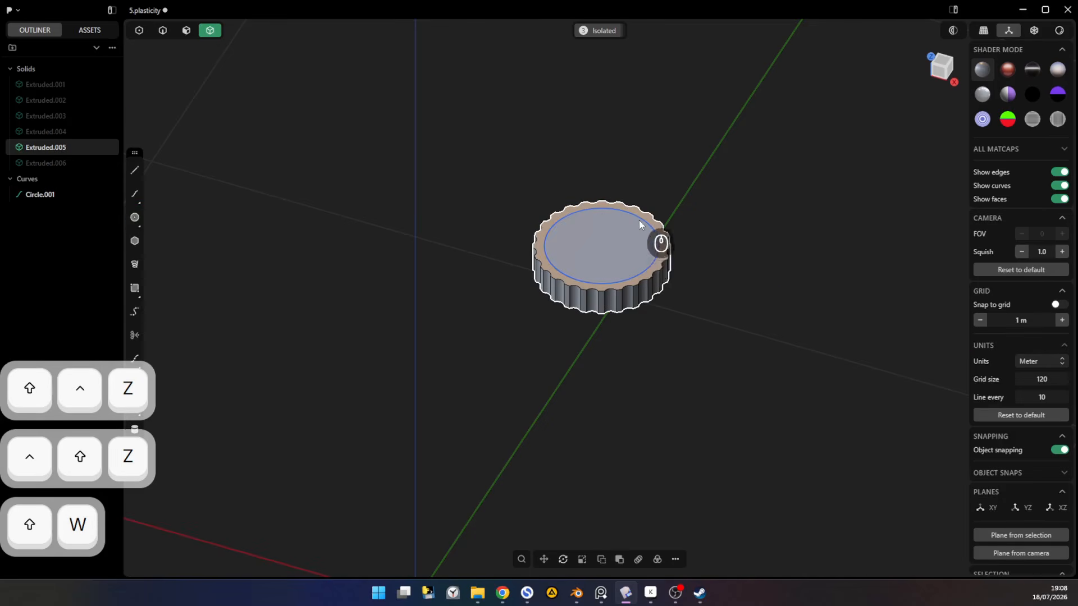
- Cut the circular region about 0.03 m into the knob by extruding it as a Difference
key(3)
click(632, 234)
drag(631, 197, 631, 207)
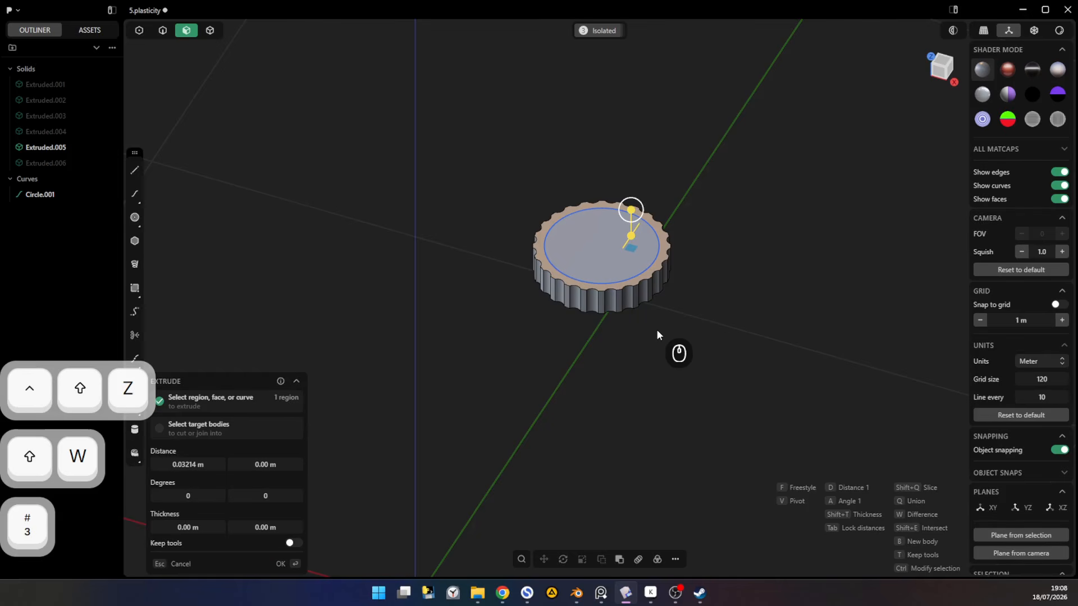
key(w)
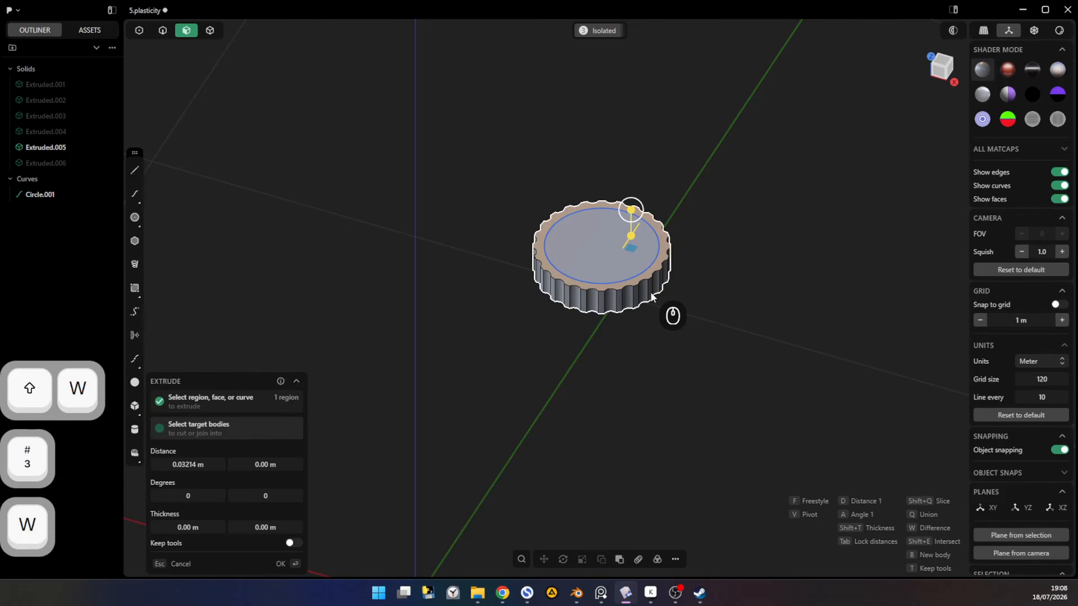
click(763, 277)
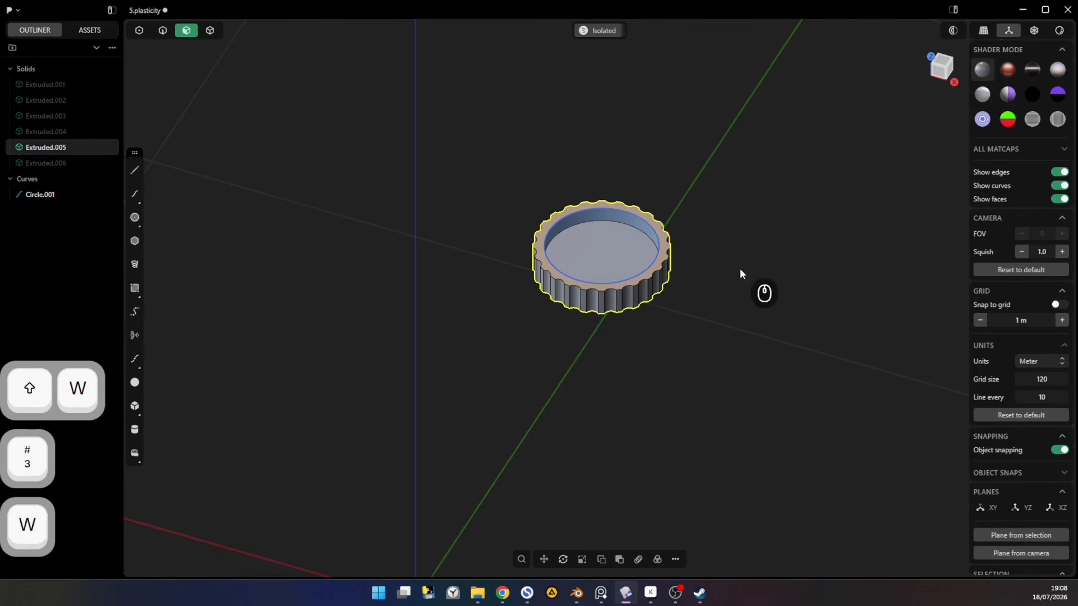
- Delete the leftover circle curve and raise the floor face of the knob's recess slightly
key(2)
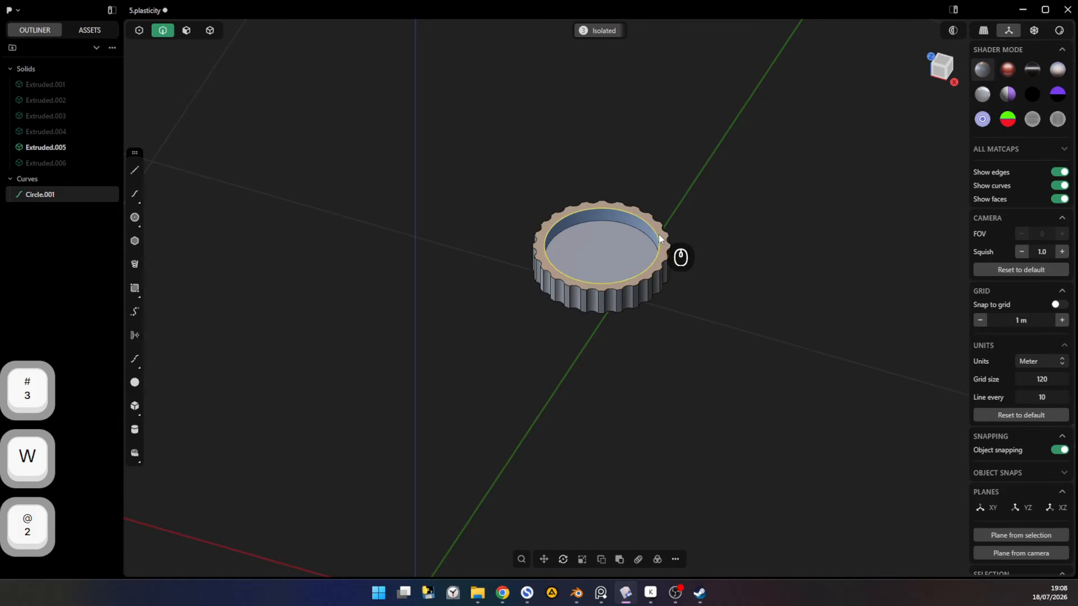
key(c)
key(2)
key(x)
key(3)
click(621, 249)
drag(621, 220, 619, 212)
- Try a fillet on the floor edge of the knob's recess, and apply an offset chamfer to it instead
key(2)
click(654, 237)
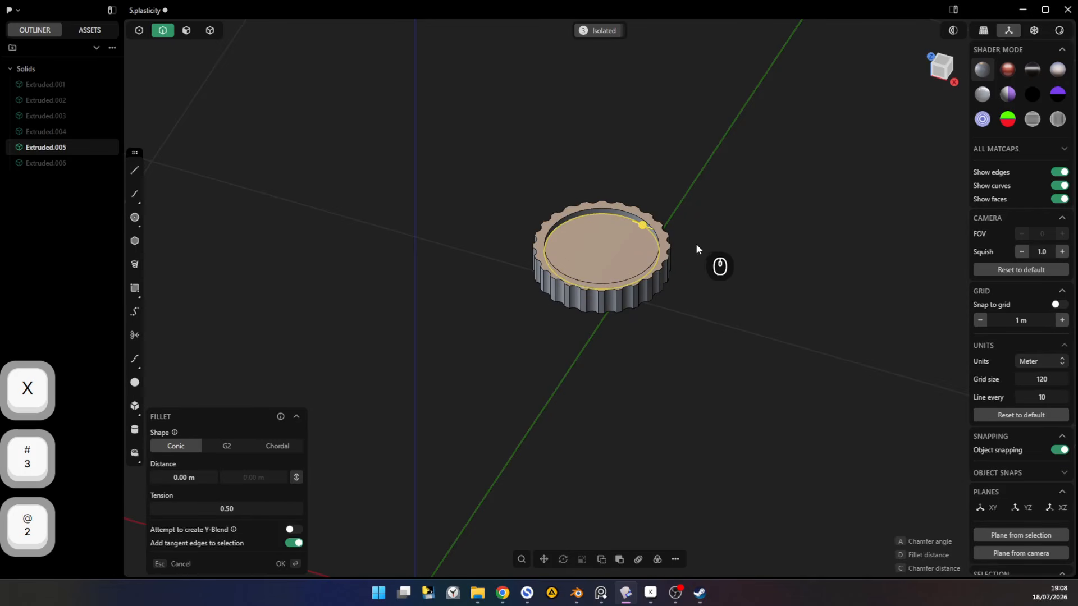
key(d)
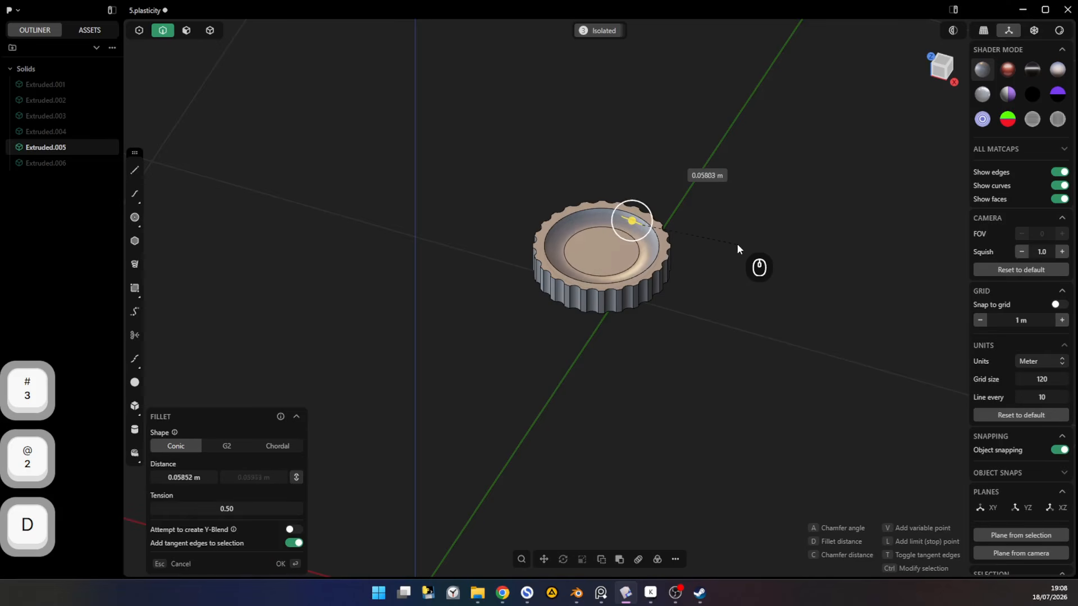
key(d)
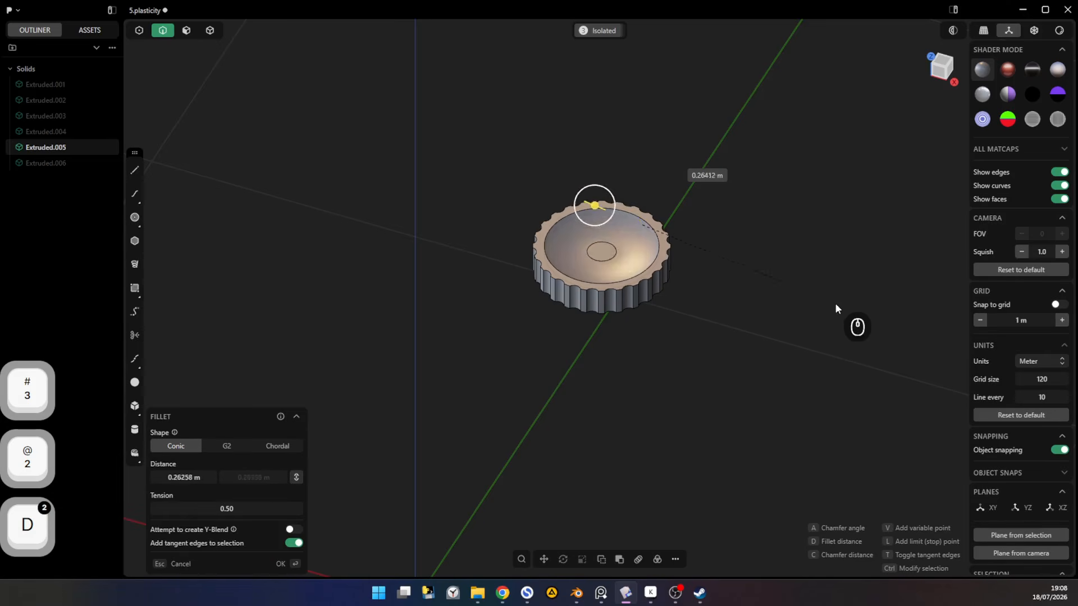
key(c)
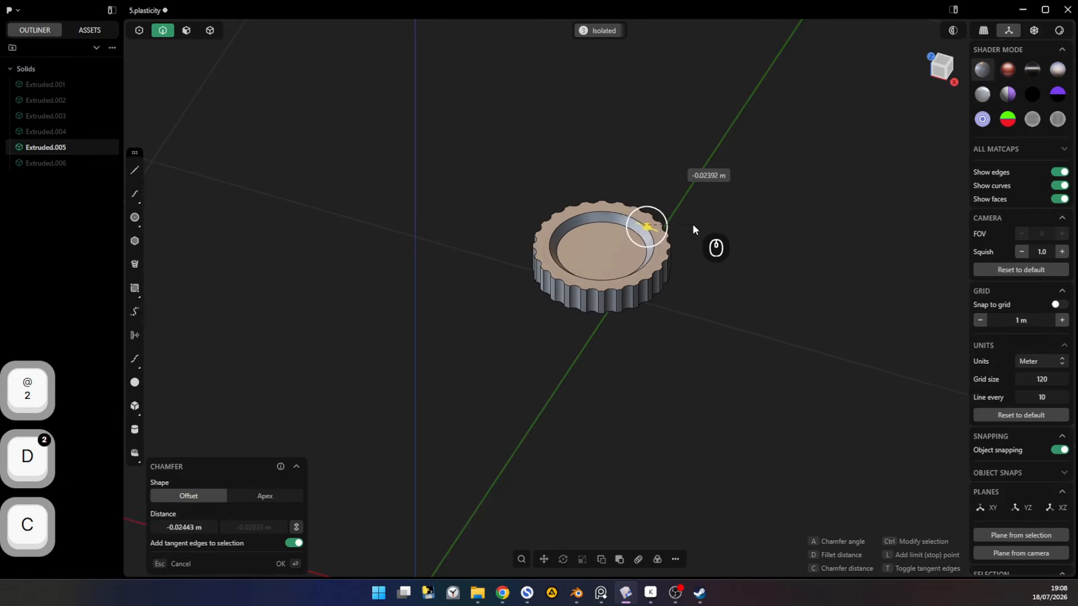
key(a)
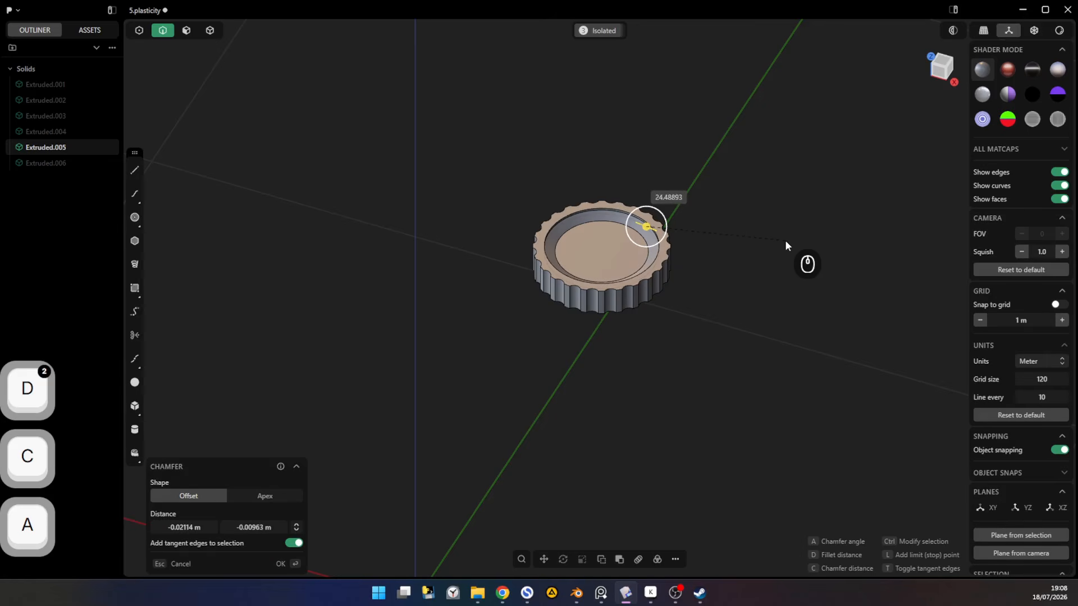
key(c)
click(791, 272)
- Bring back the body and antenna and move the antenna down about 0.029 m along Z into the knob's recess
key(shift+w)
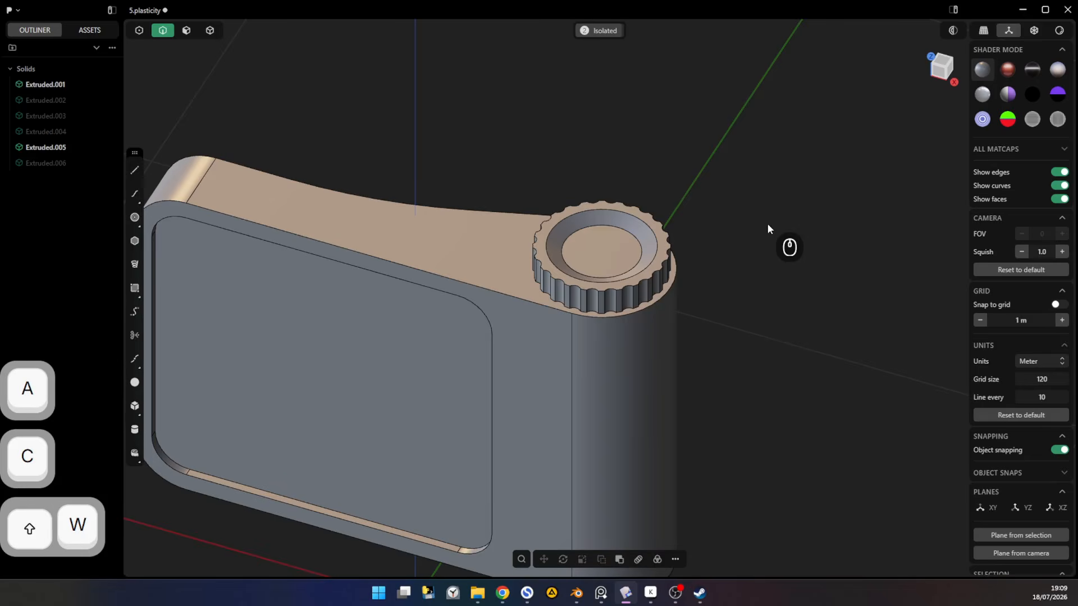
key(shift+w)
key(4)
click(634, 206)
key(g)
drag(605, 74, 605, 89)
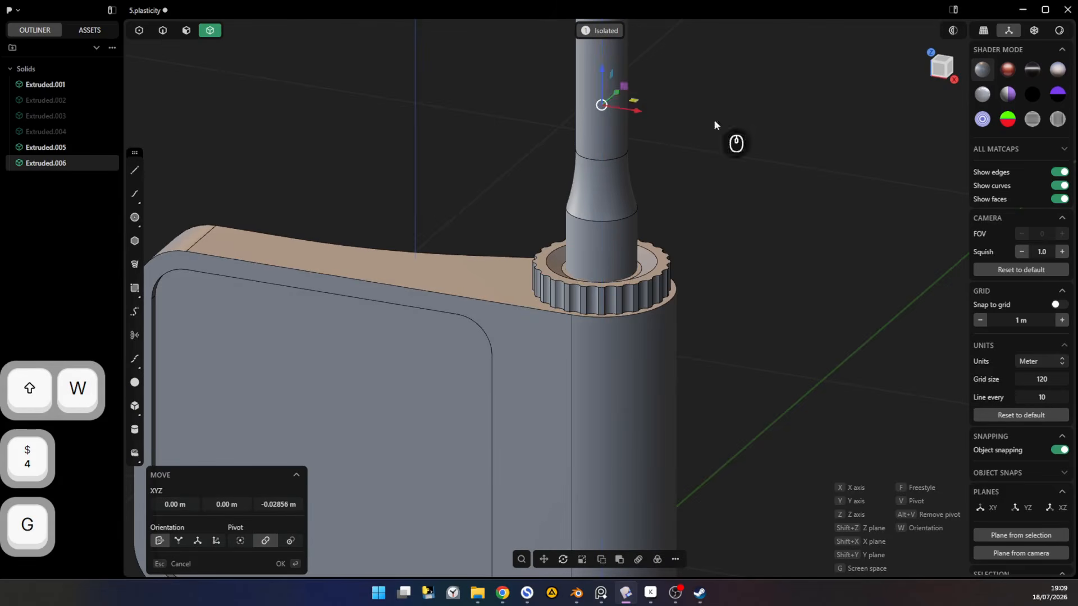
click(713, 120)
- Round the top edge of the antenna with a fillet and clear the selection
ctrl+middle_drag(714, 123, 718, 176)
key(2)
click(653, 58)
key(d)
click(803, 114)
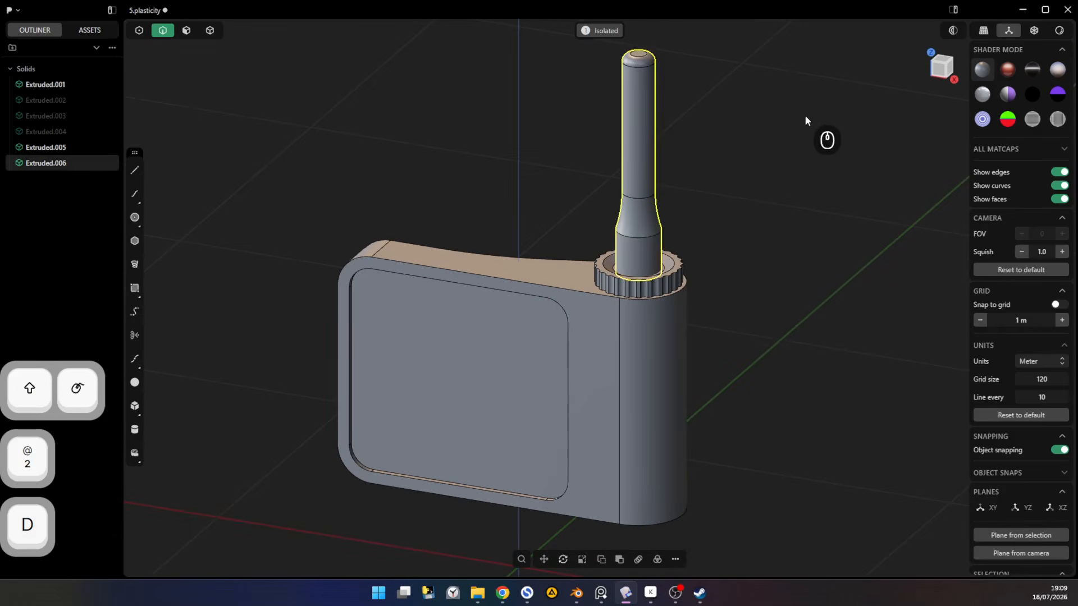
click(804, 114)
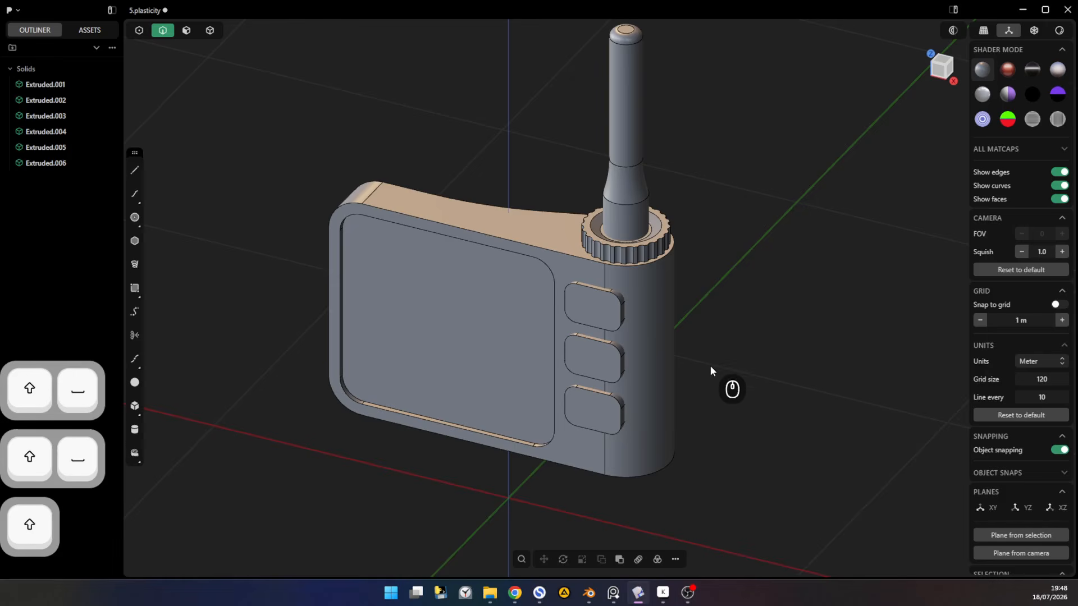
key(4)
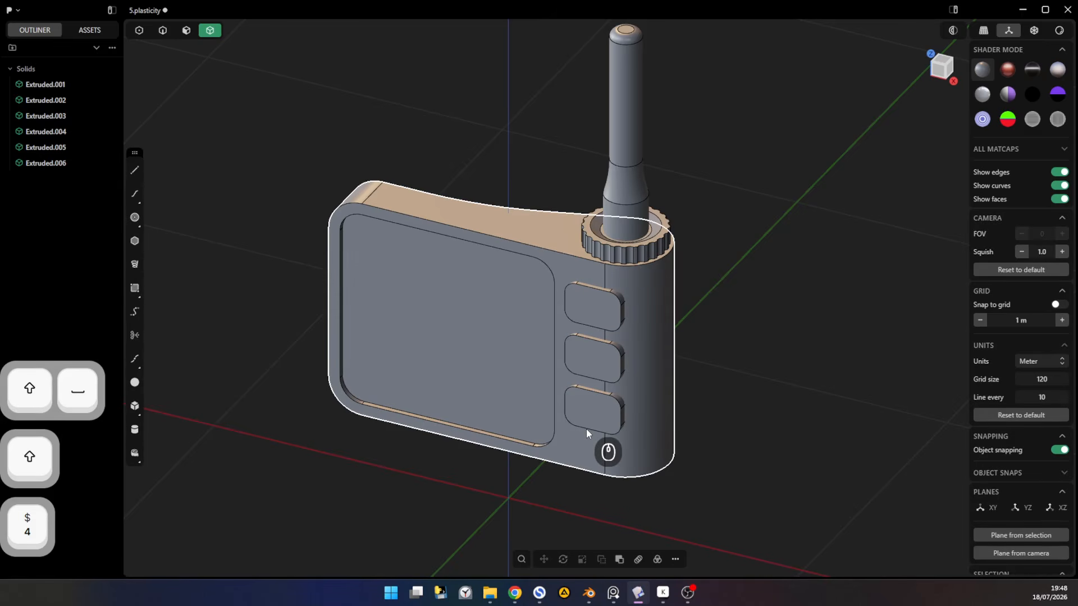
key(1)
key(2)
key(3)
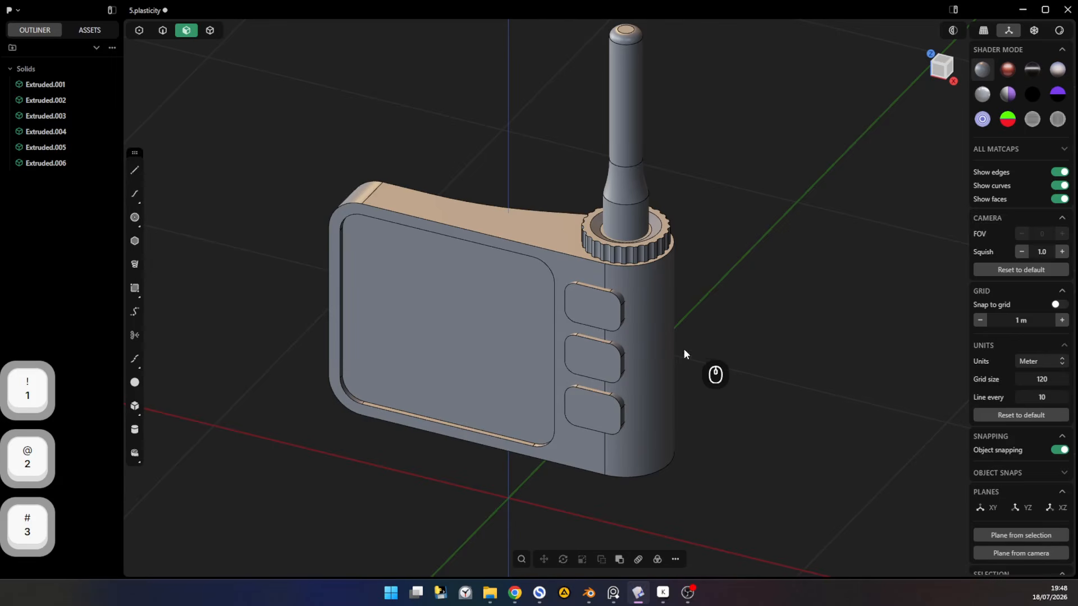
- Duplicate the uppermost button solid and move the copy slightly out from the front of the body
key(4)
click(621, 310)
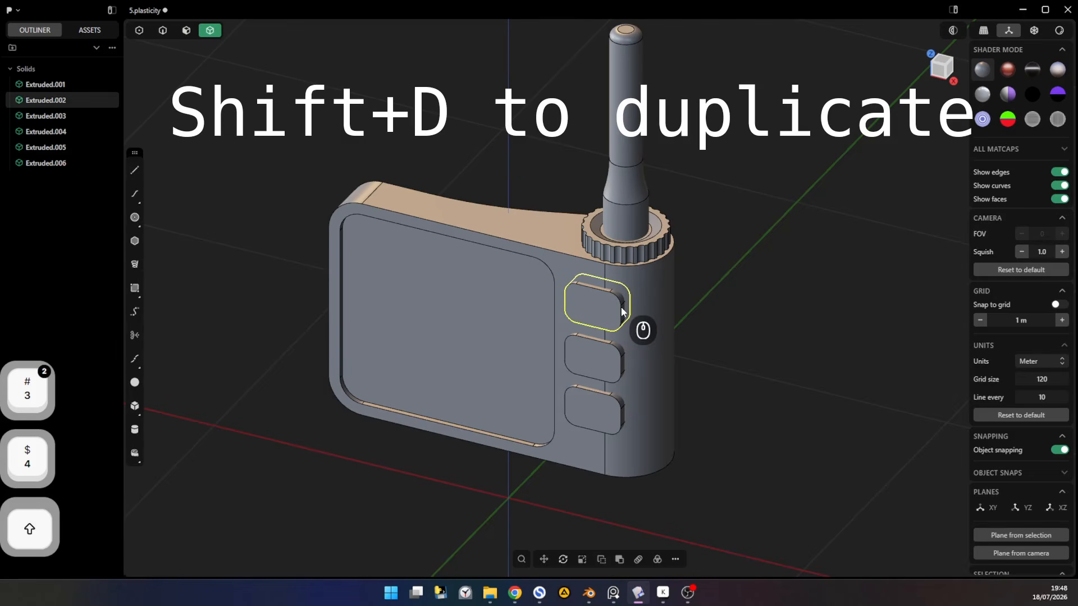
key(shift+d)
drag(612, 287, 602, 295)
middle_drag(600, 373, 580, 248)
right_click(580, 248)
- Stretch the duplicated button down about 0.36 m by pushing its bottom face until it spans all three buttons
key(3)
drag(592, 337, 610, 414)
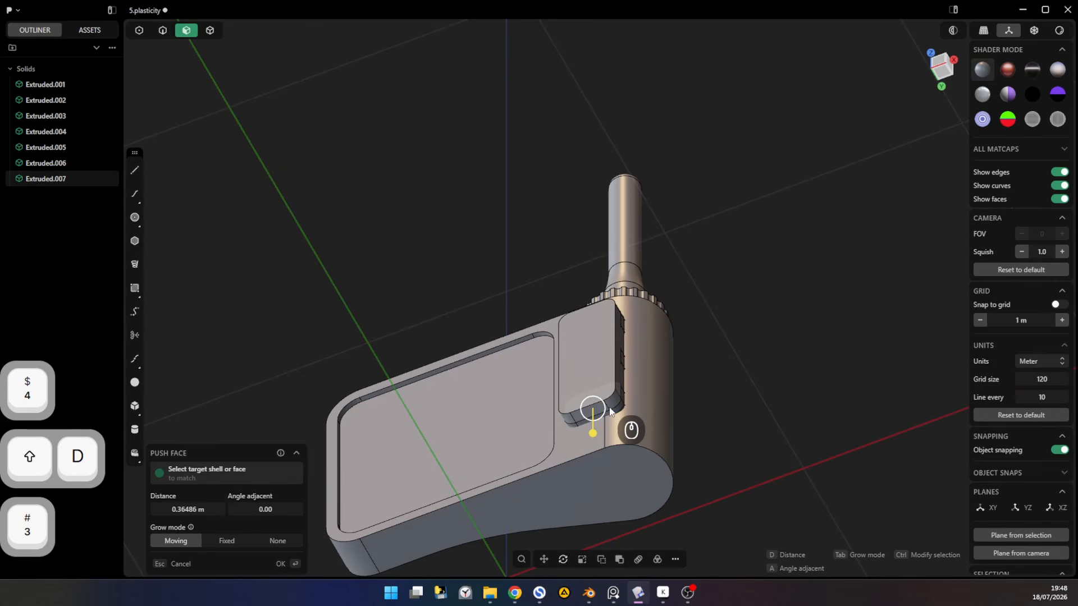
middle_drag(609, 412, 594, 424)
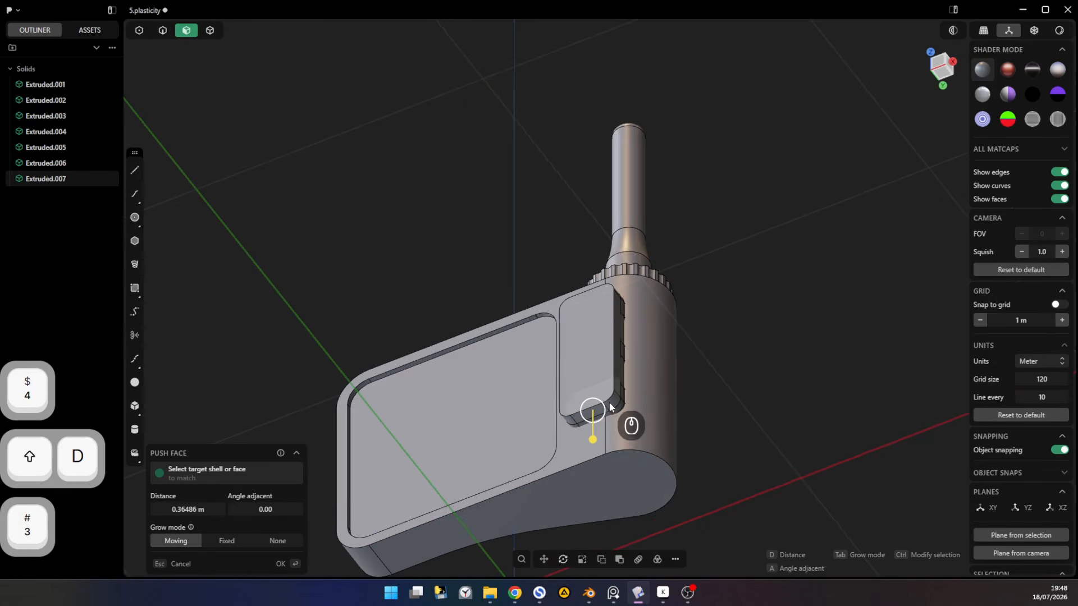
drag(595, 439, 602, 413)
middle_drag(692, 382, 639, 353)
- Push the side faces of the stretched copy outward about 0.027 m to leave a margin around the three buttons
key(3)
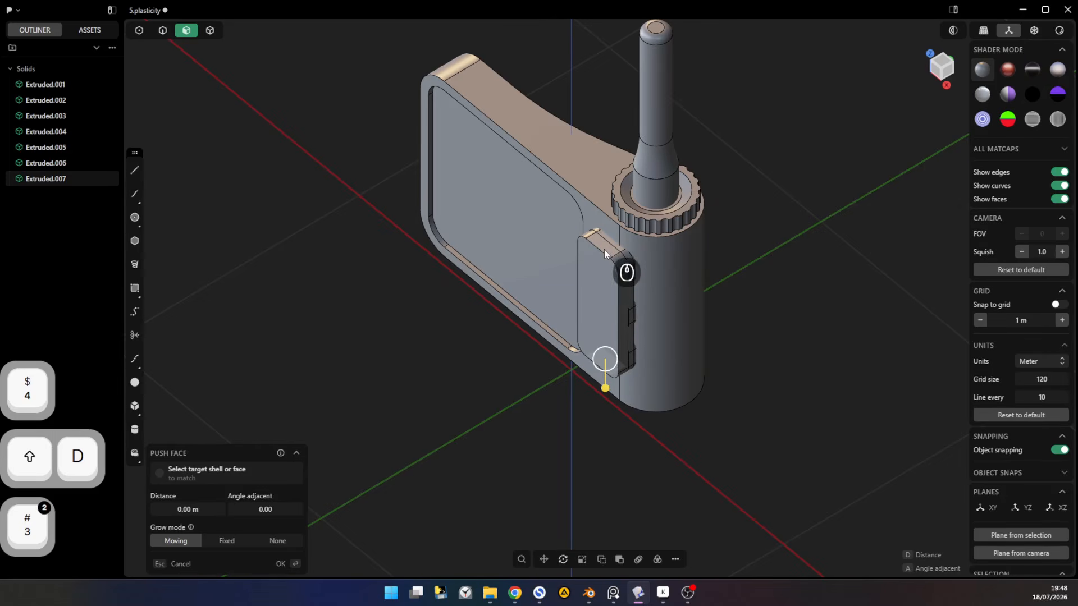
alt+click(625, 289)
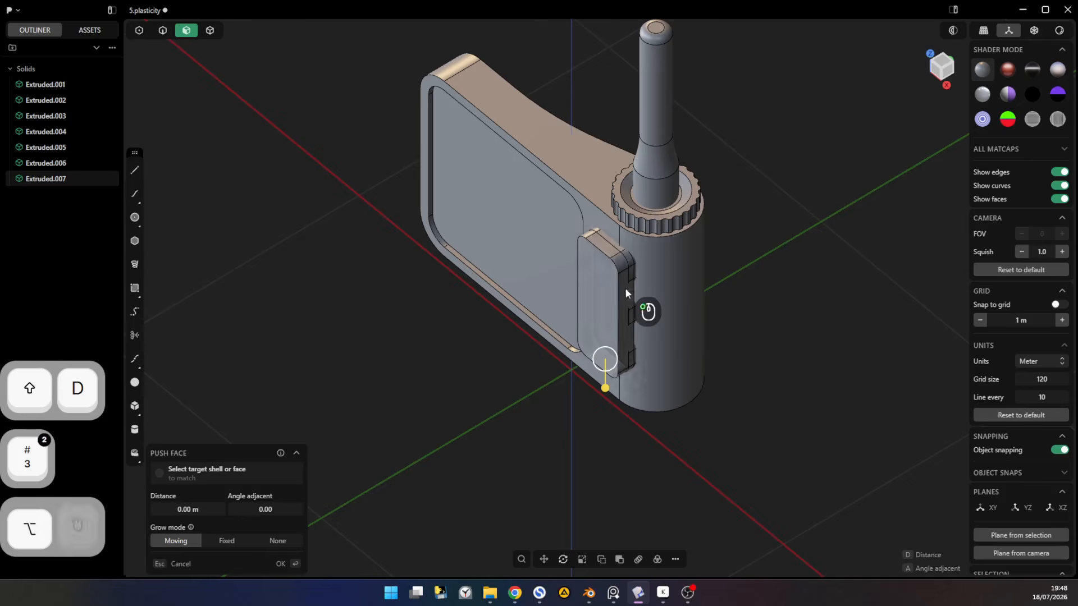
key(alt+z)
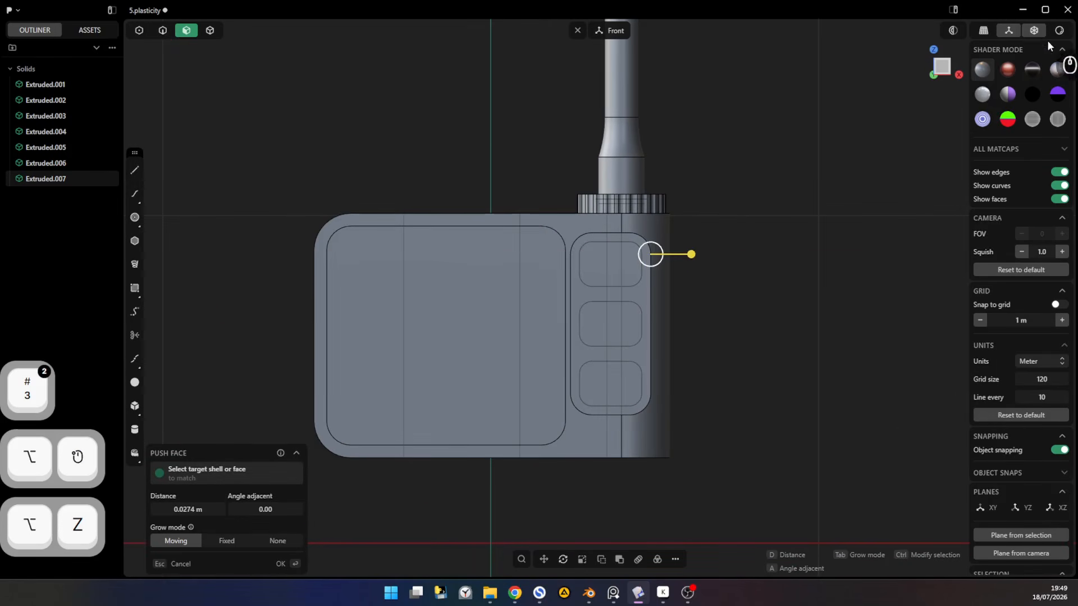
click(1034, 31)
right_click(749, 278)
key(3)
key(4)
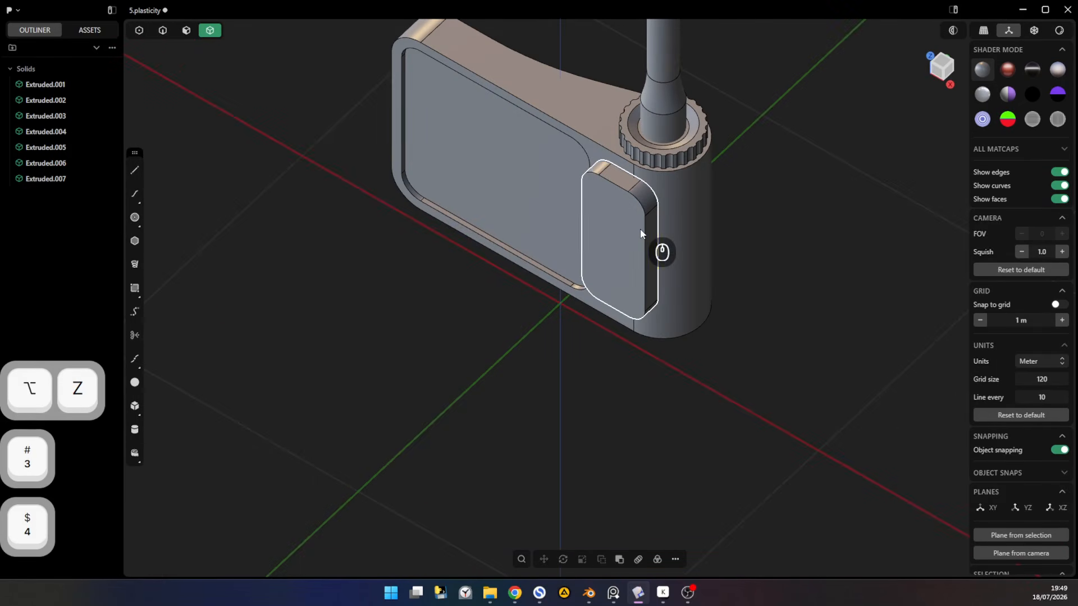
- Move the stretched plate about 0.058 m back toward the body so the three buttons stand proud of it, and clear the selection
click(640, 233)
key(g)
key(v)
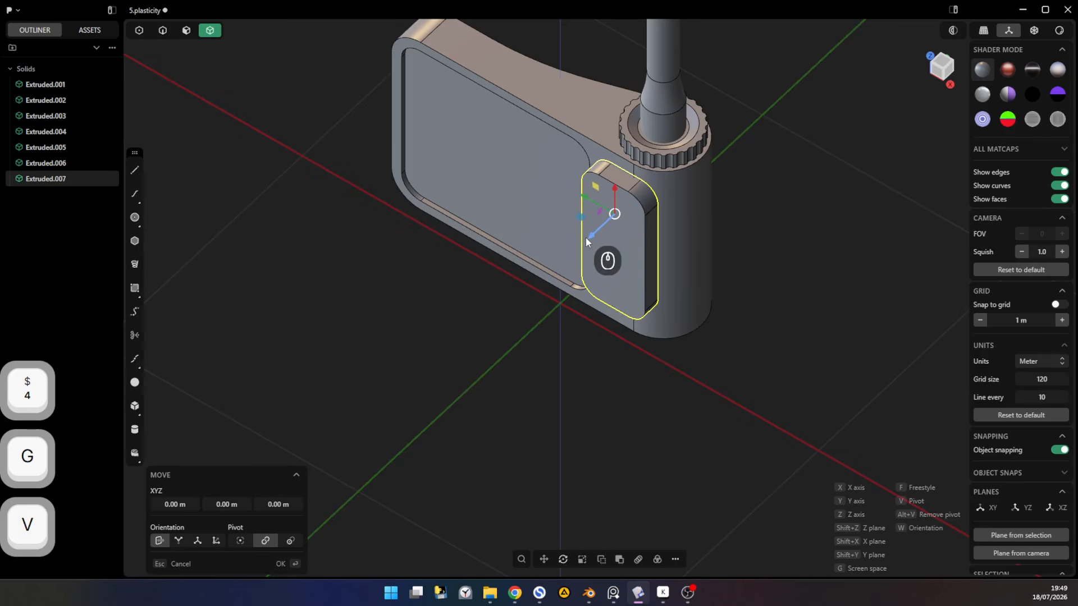
drag(586, 242, 568, 292)
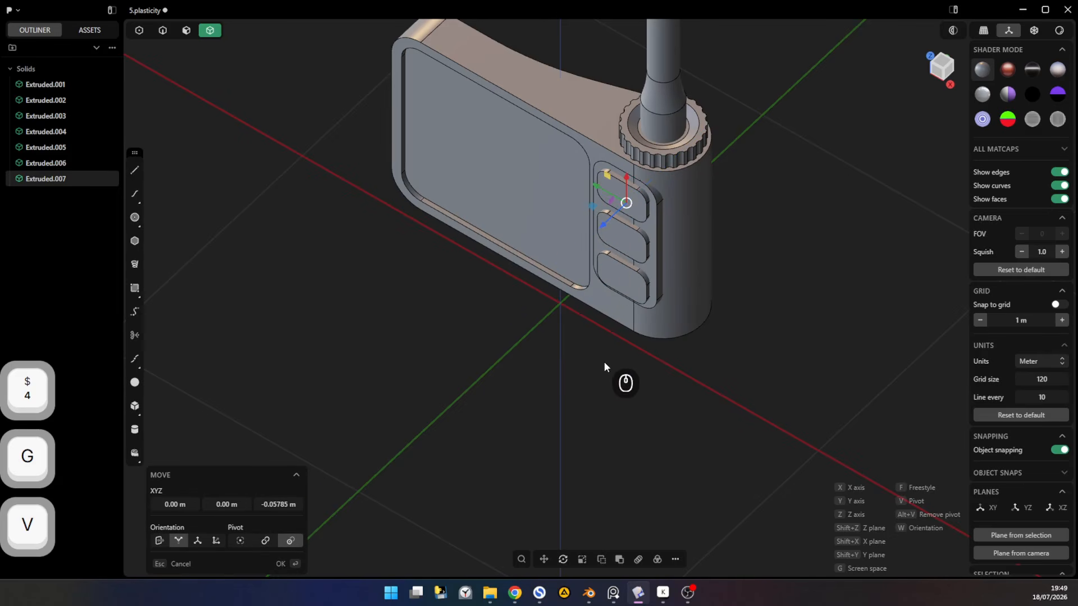
right_click(606, 371)
click(699, 363)
key(4)
middle_drag(691, 356, 749, 282)
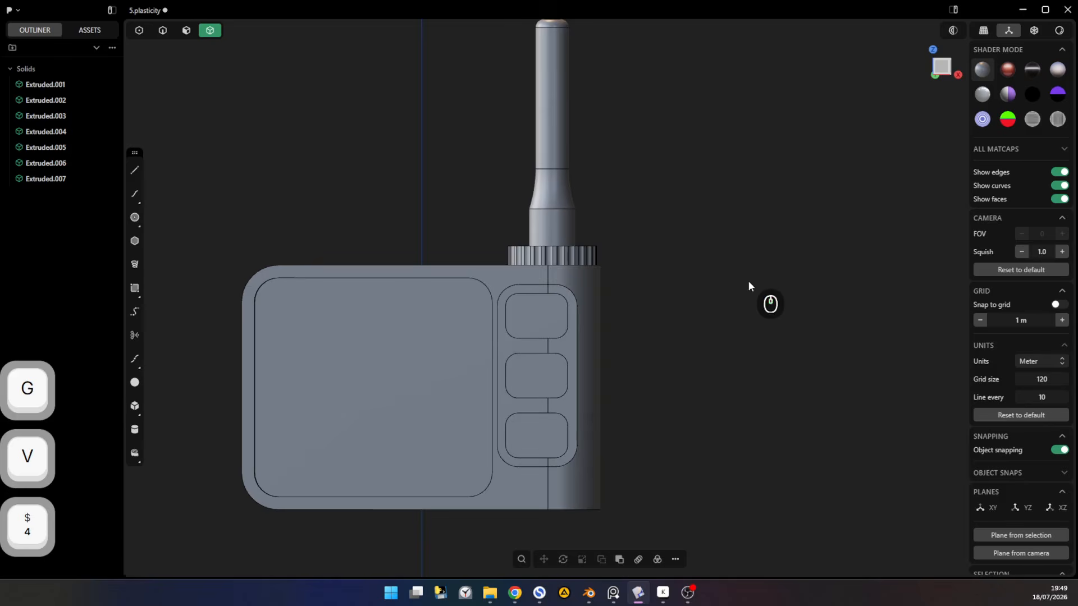
shift+middle_drag(583, 472, 642, 377)
- Undo the last two changes and redo one of them
key(ctrl+z)
key(ctrl+z)
key(ctrl+shift+z)
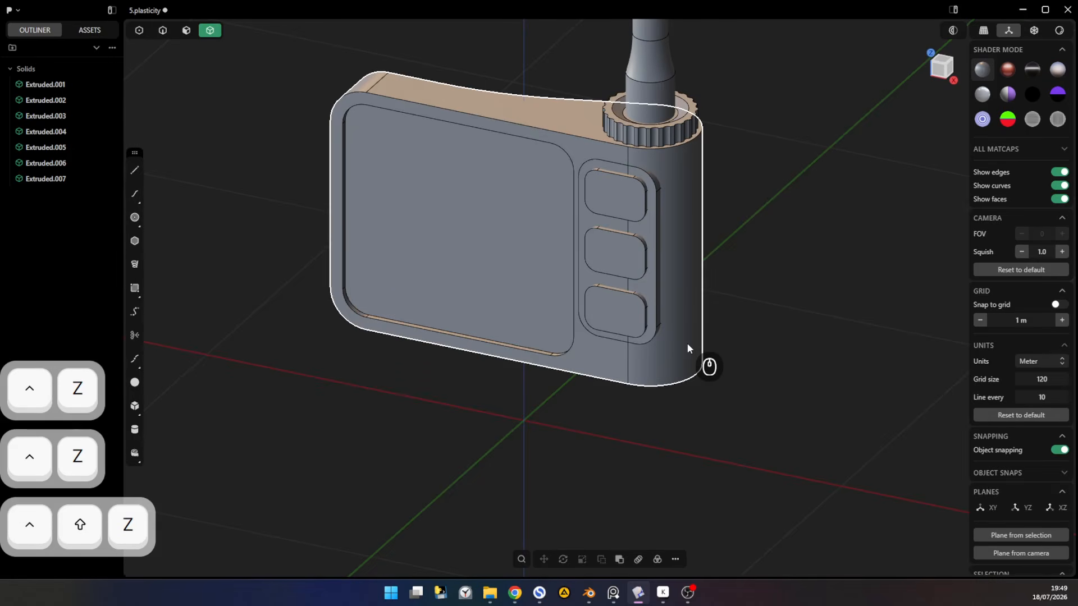
- Join the button backing plate to the main body with a Boolean union
shift+click(655, 279)
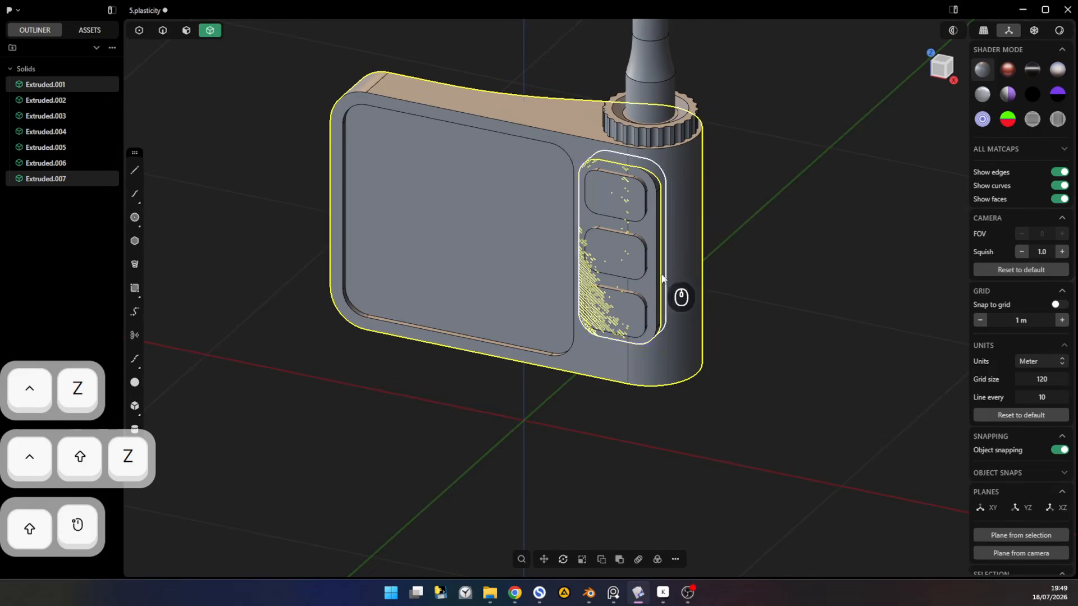
shift+middle_drag(800, 283, 775, 337)
key(q)
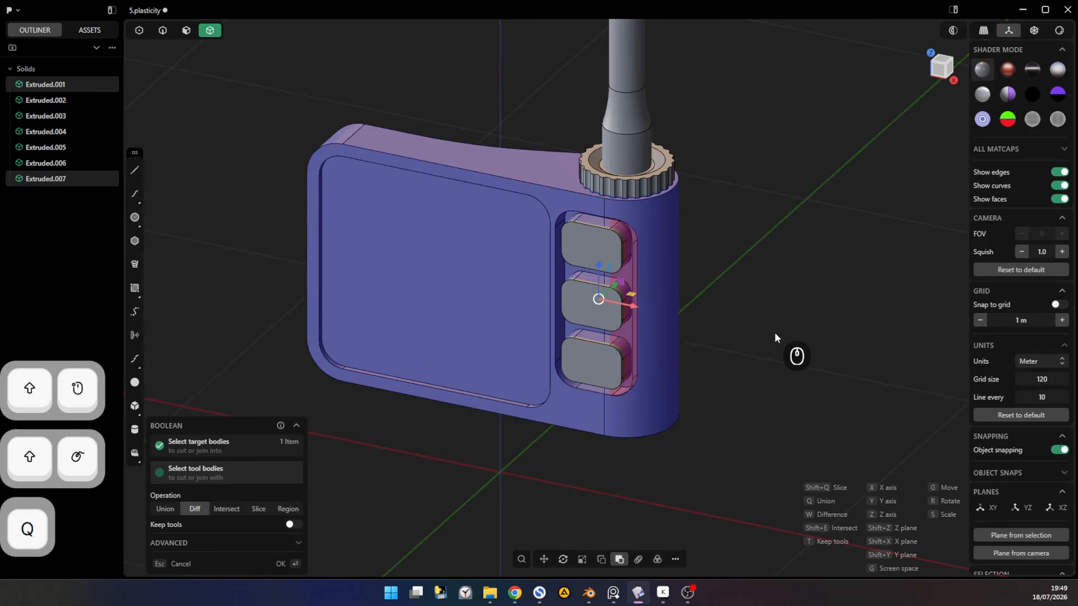
key(q)
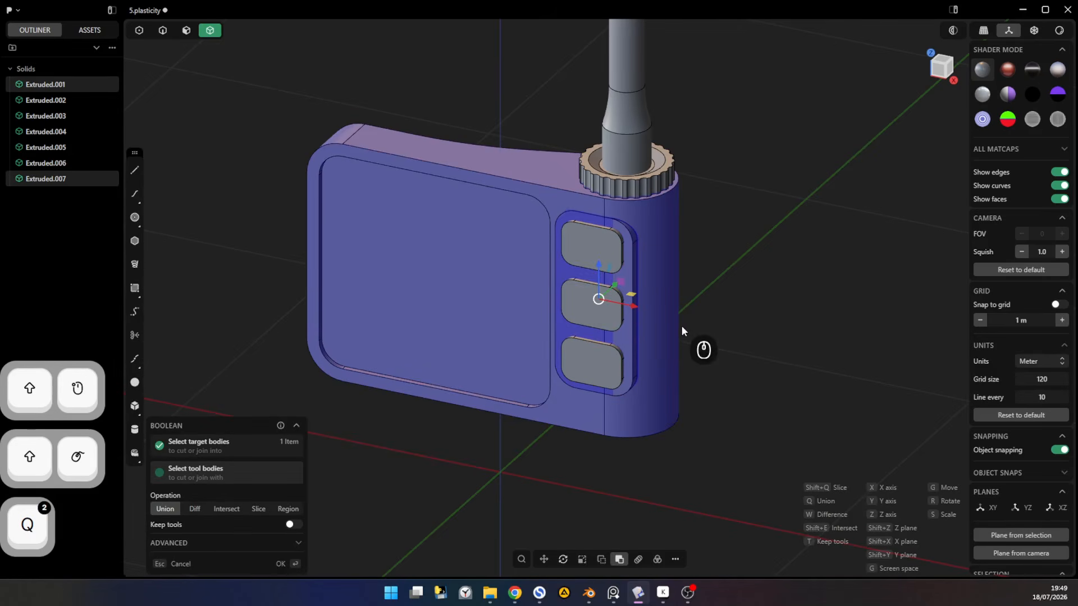
key(Return)
- Undo the last two changes made after the union of plate and body
middle_drag(729, 238, 697, 319)
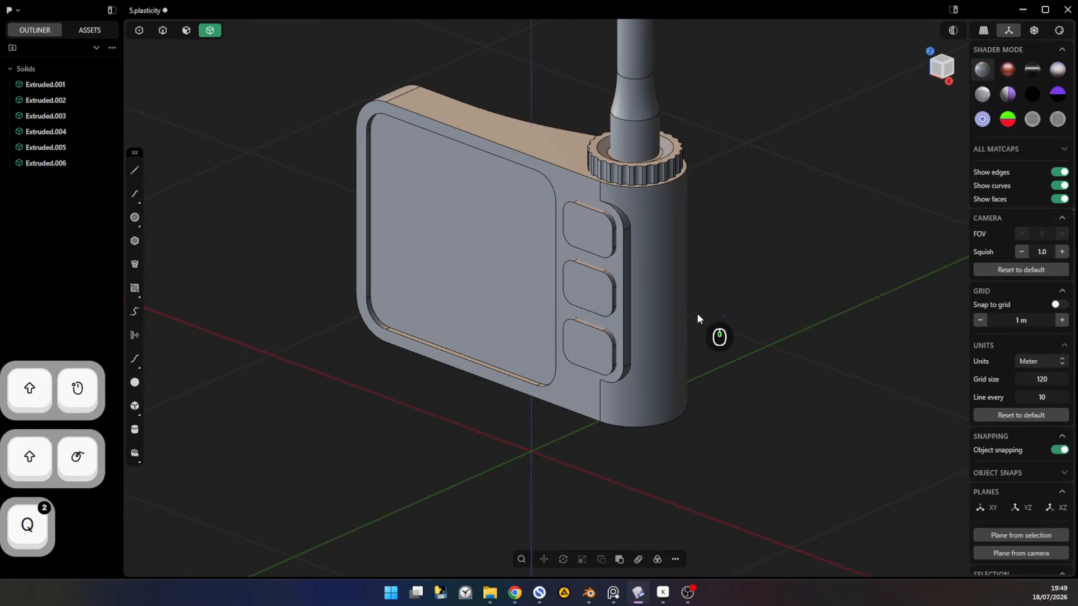
key(ctrl+z)
key(ctrl+z)
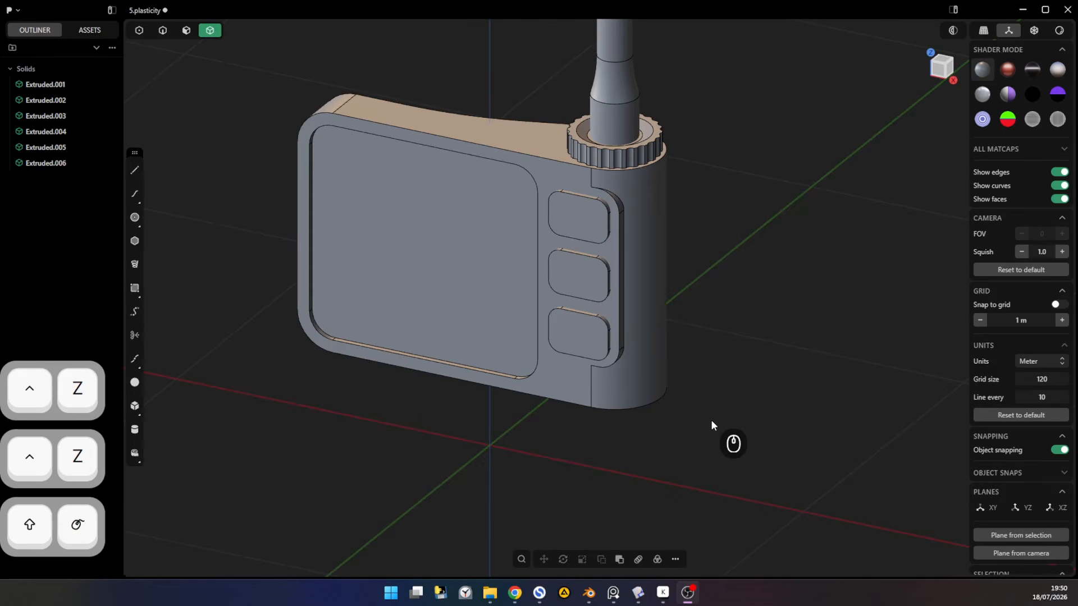
shift+middle_drag(746, 422, 657, 307)
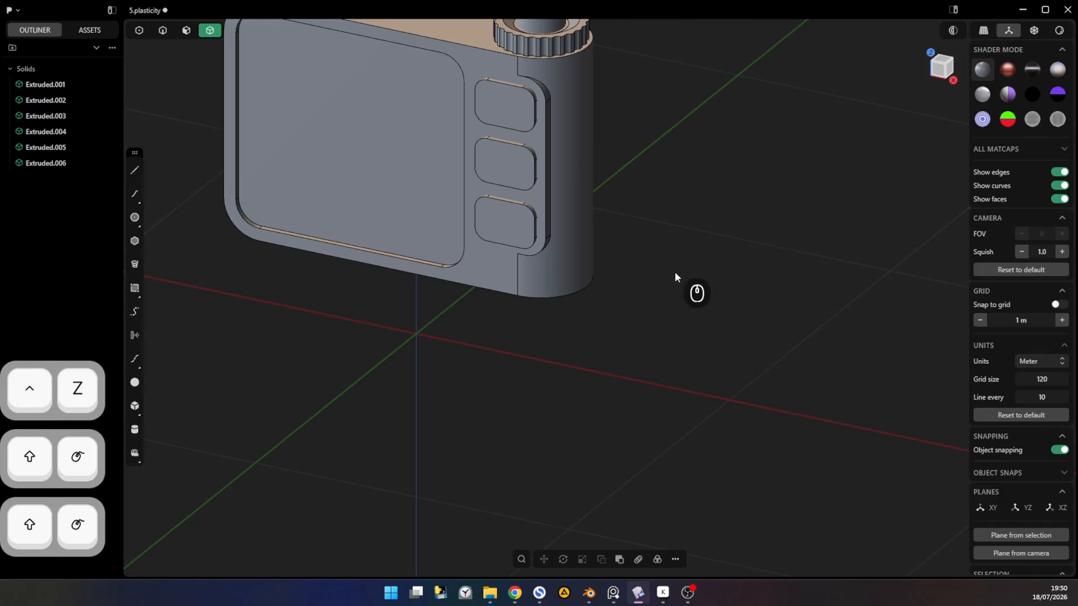
- Draw a corner rectangle about 0.21 m by 0.084 m on the XY plane beside the device in top view
ctrl+middle_drag(639, 364, 675, 449)
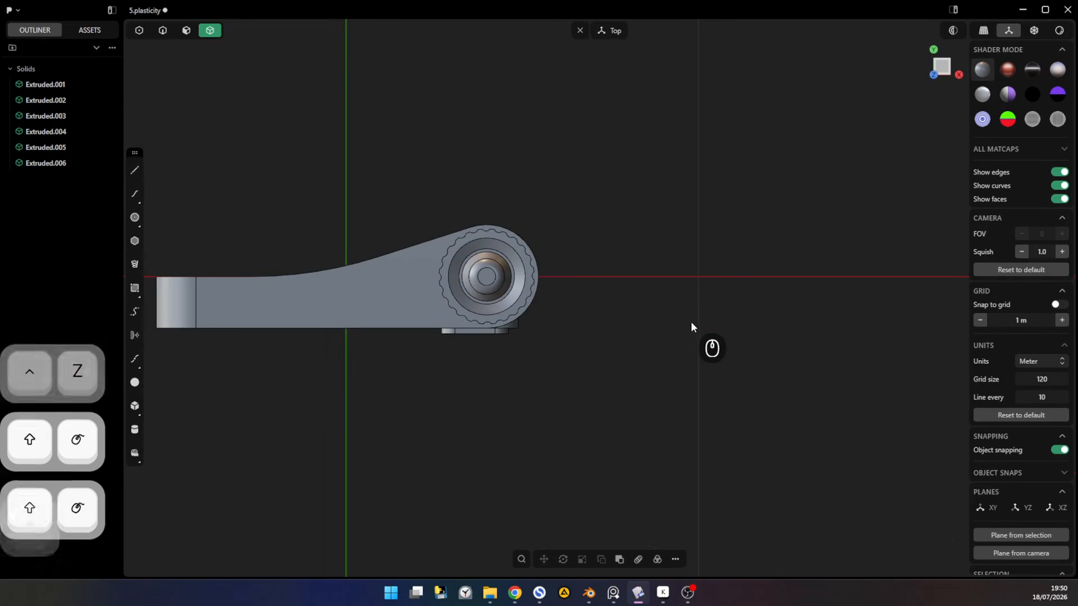
shift+middle_drag(689, 256, 608, 232)
click(135, 288)
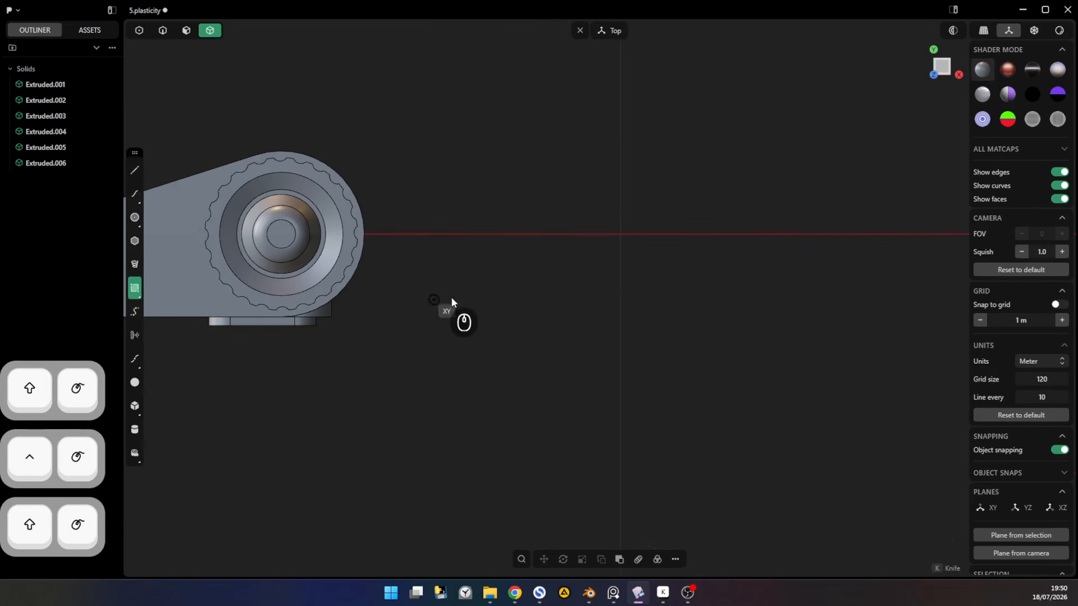
click(471, 308)
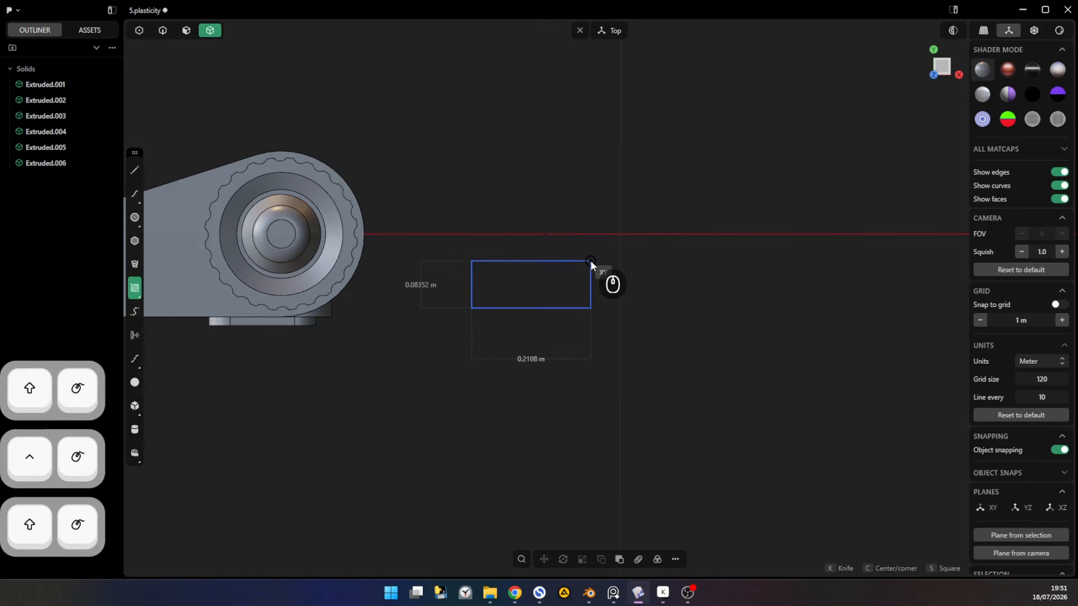
click(585, 260)
- Extrude the rectangle upward into a thin block and delete its source curve
key(3)
click(536, 297)
middle_drag(535, 297, 590, 199)
drag(535, 245, 540, 226)
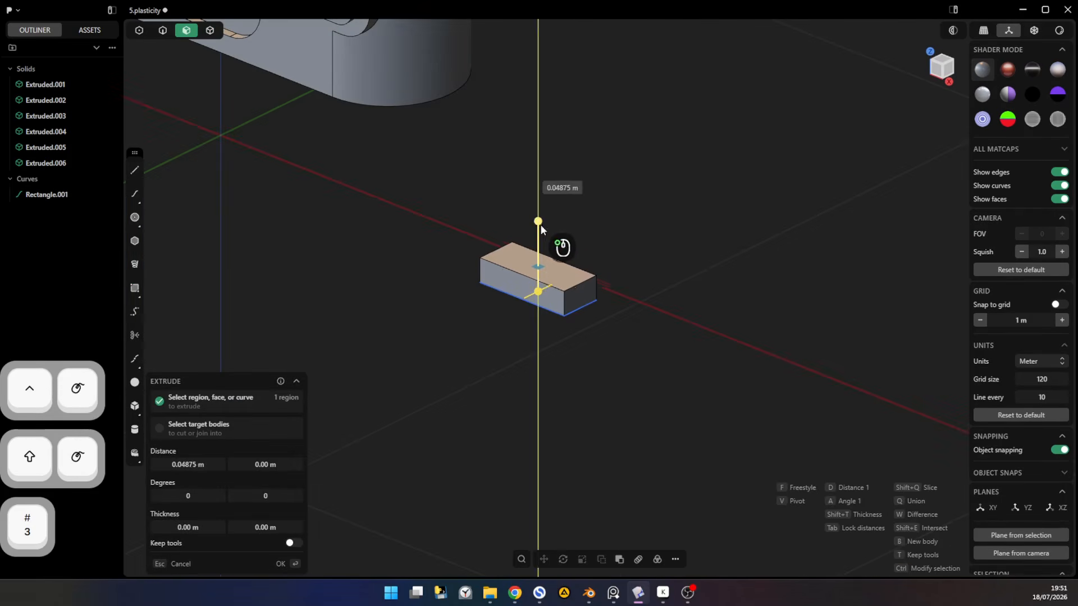
key(2)
key(x)
shift+middle_drag(587, 310, 646, 403)
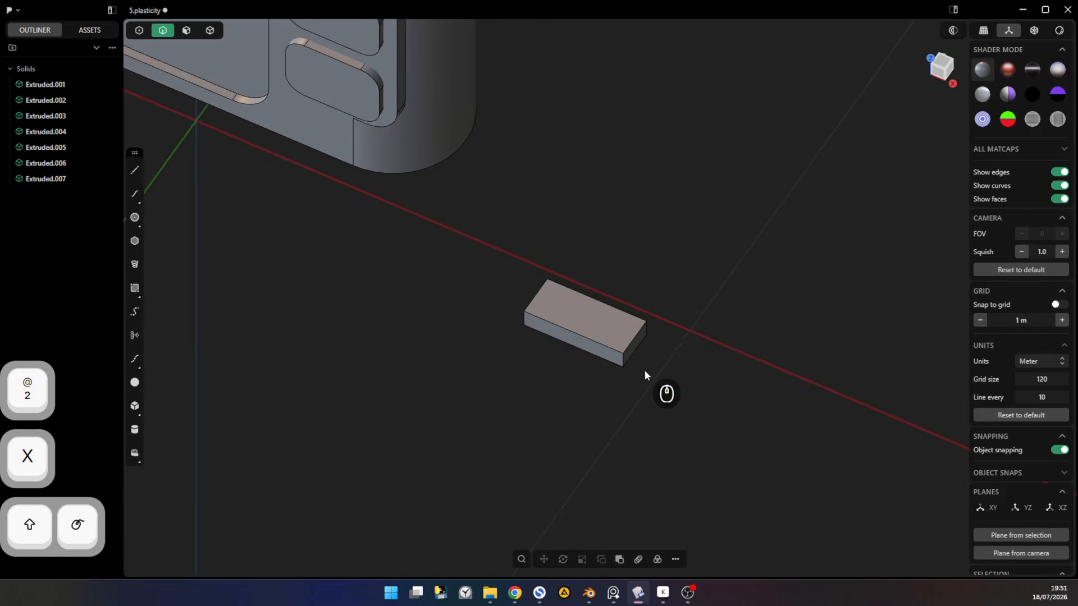
- Fillet the four vertical corner edges of the small block by about 0.024 m
key(2)
ctrl+alt+click(619, 359)
key(d)
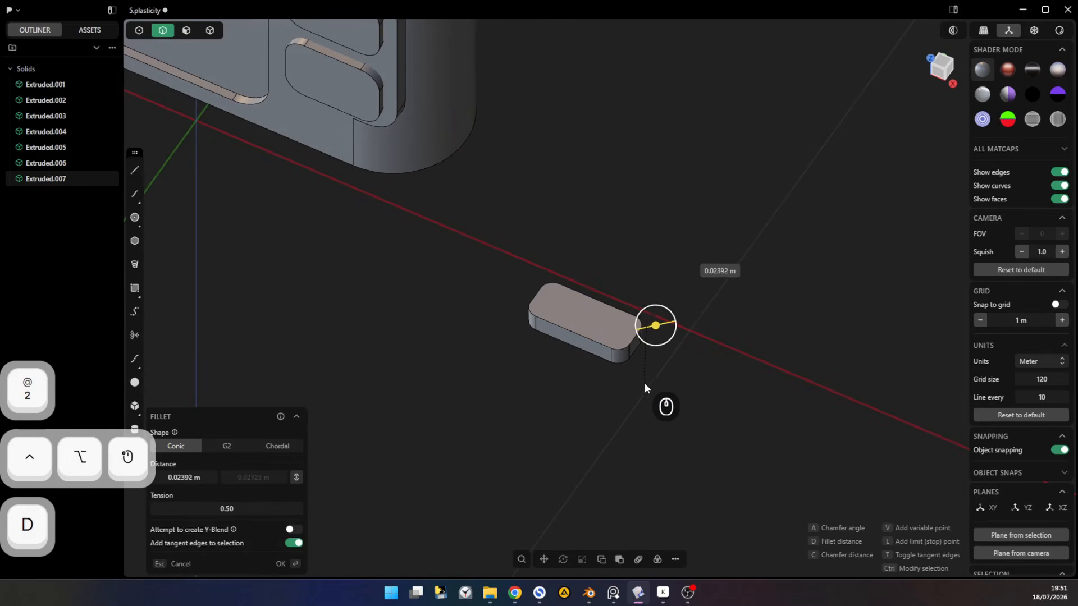
click(645, 383)
- Offset the block's top face inward about 0.02 m and push the inner face down through the block to open it
key(3)
click(616, 318)
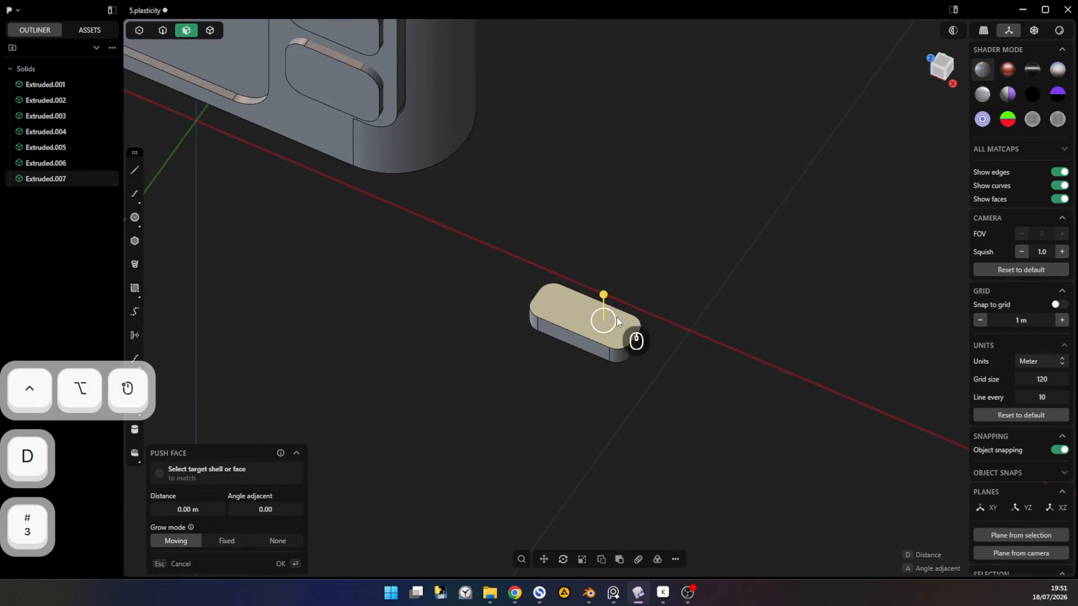
key(o)
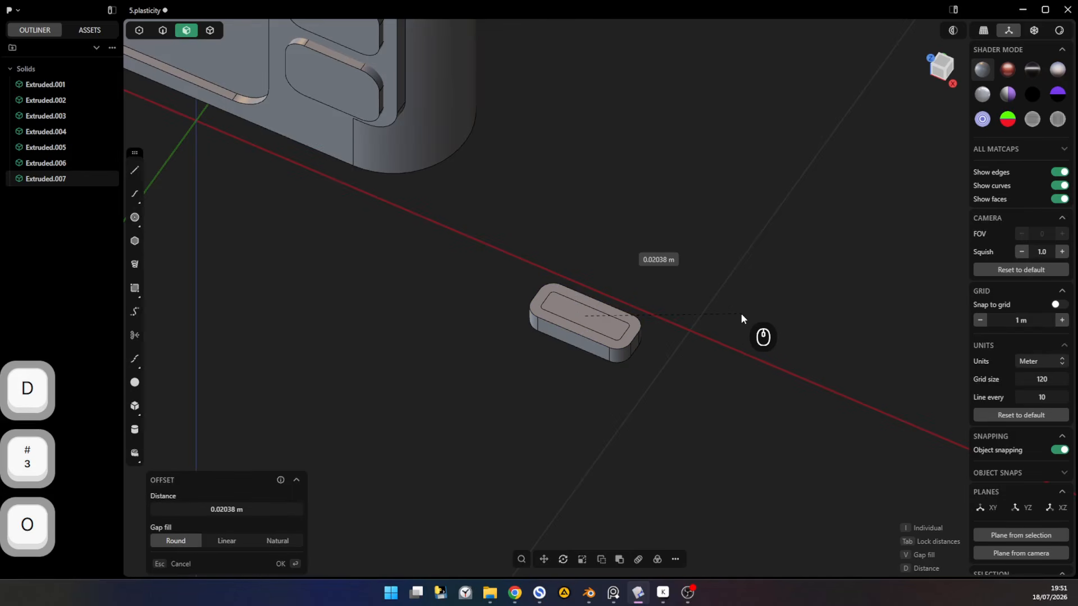
click(737, 312)
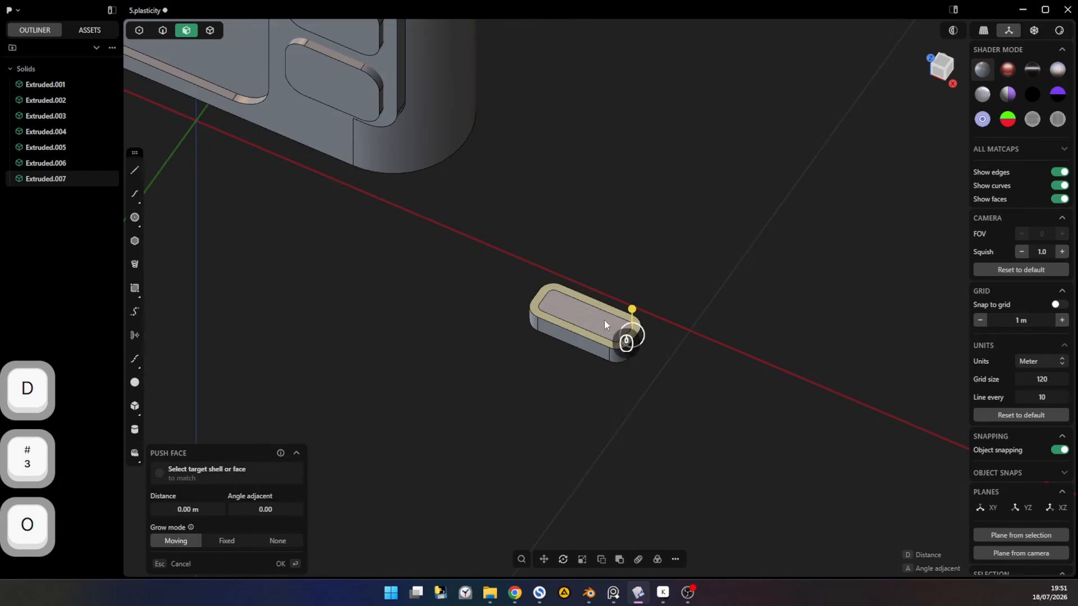
drag(600, 300, 638, 431)
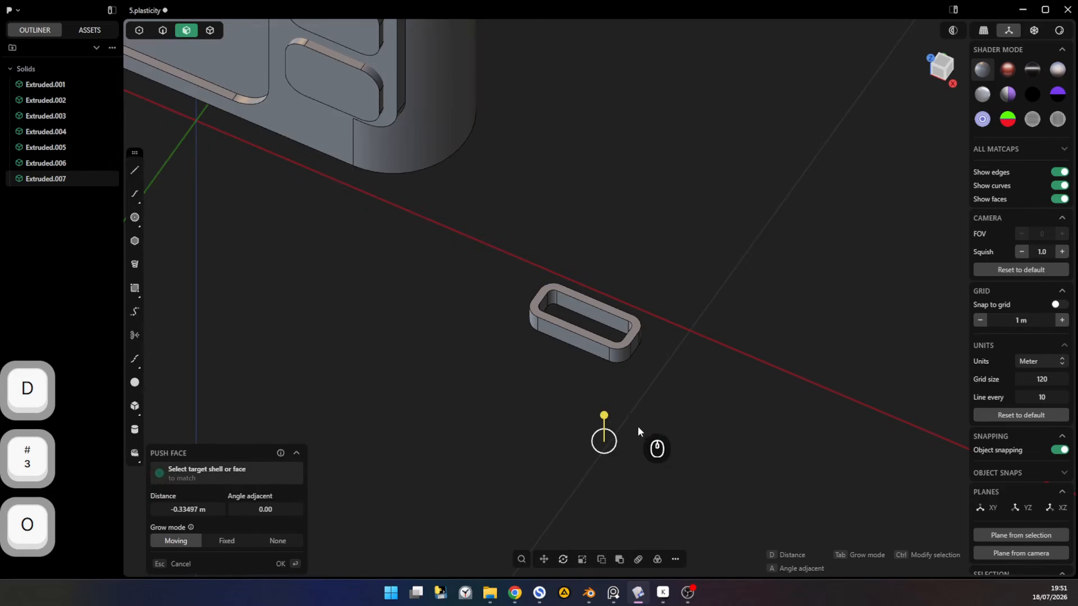
click(665, 409)
- Push the opening's inner end wall toward the opposite end, leaving only a small rounded hole at one end of the block
click(542, 303)
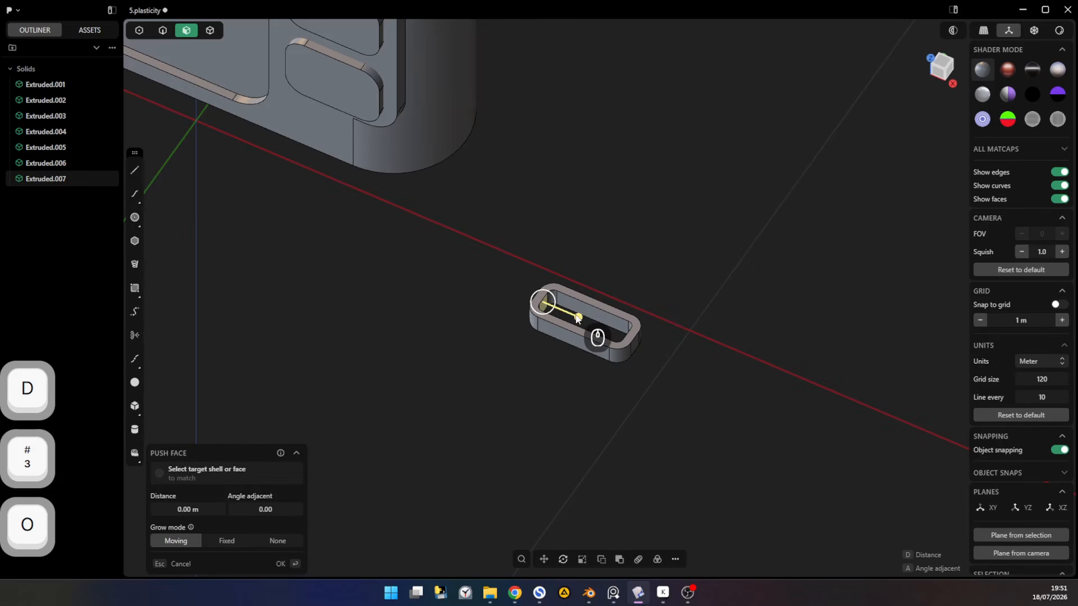
drag(578, 320, 640, 347)
click(640, 247)
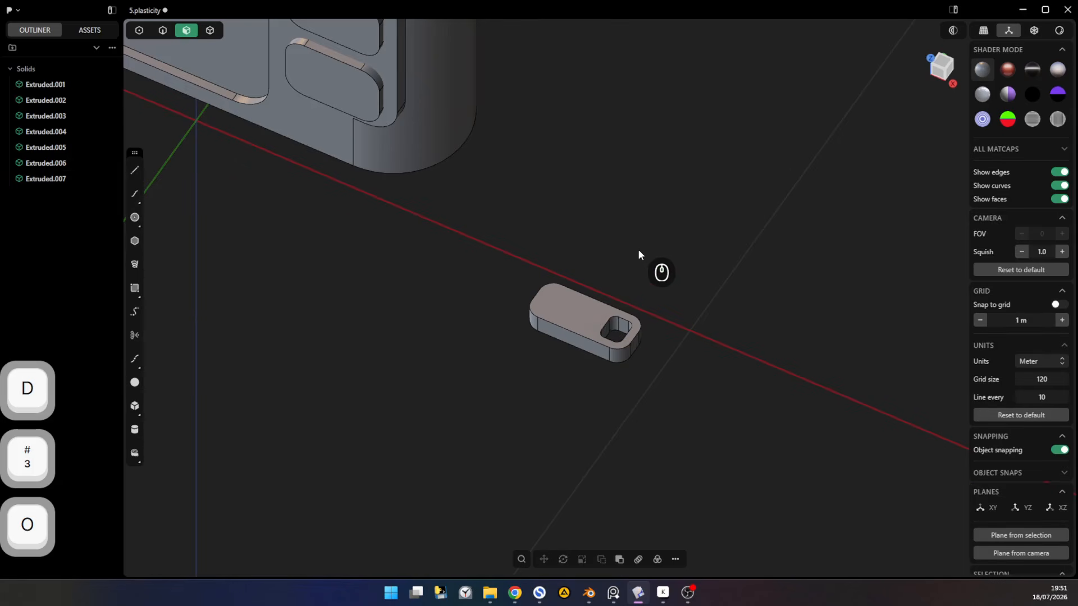
- Try freely rotating the small block in front view and again from an angled view
middle_drag(637, 248, 646, 211)
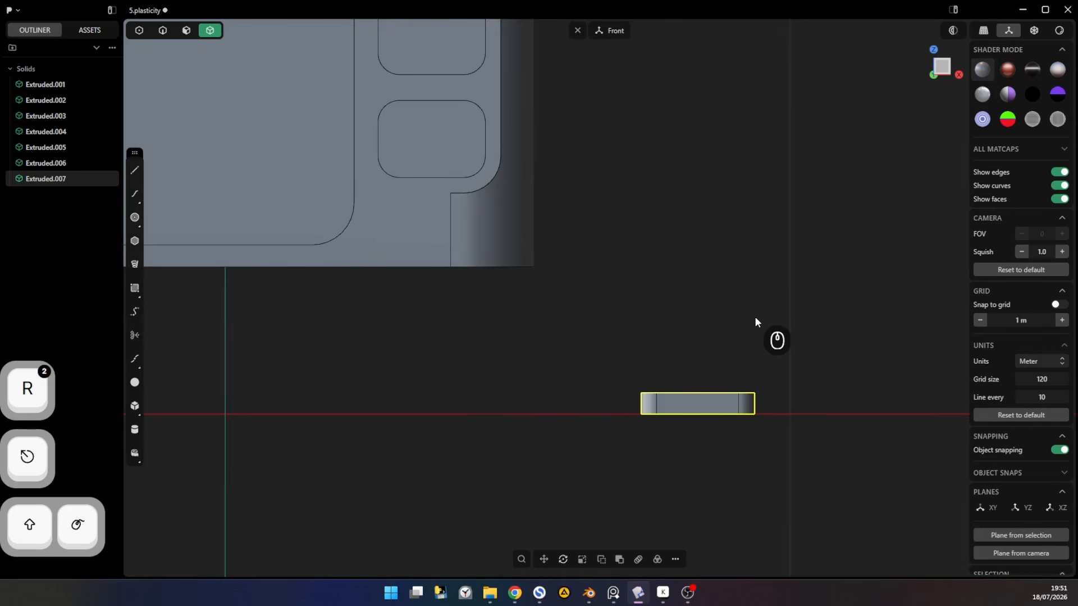
key(r)
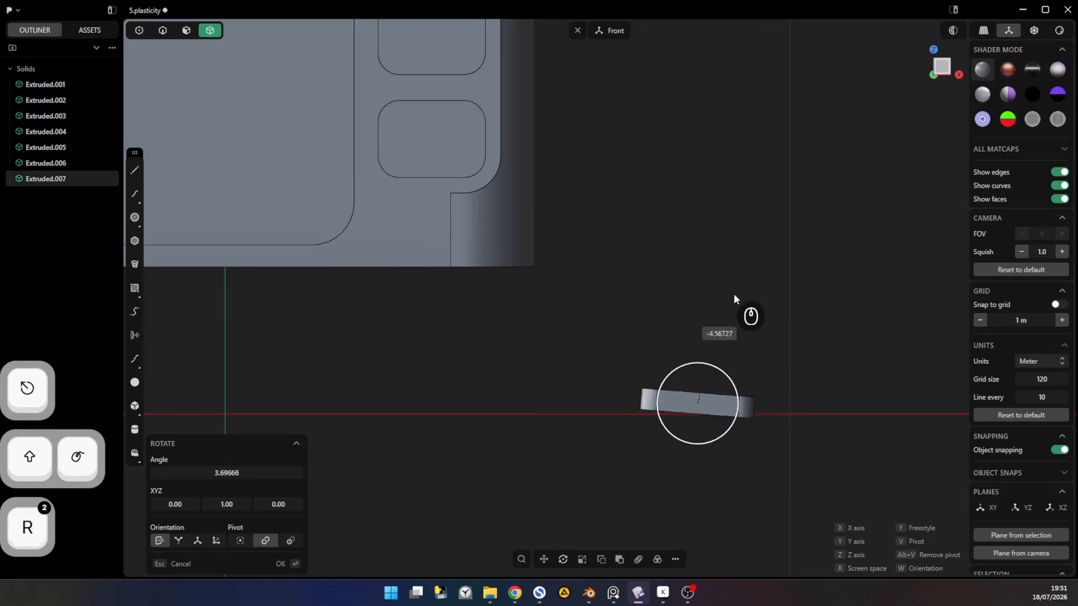
key(r)
key(Escape)
middle_drag(797, 365, 738, 428)
key(r)
key(r)
key(Escape)
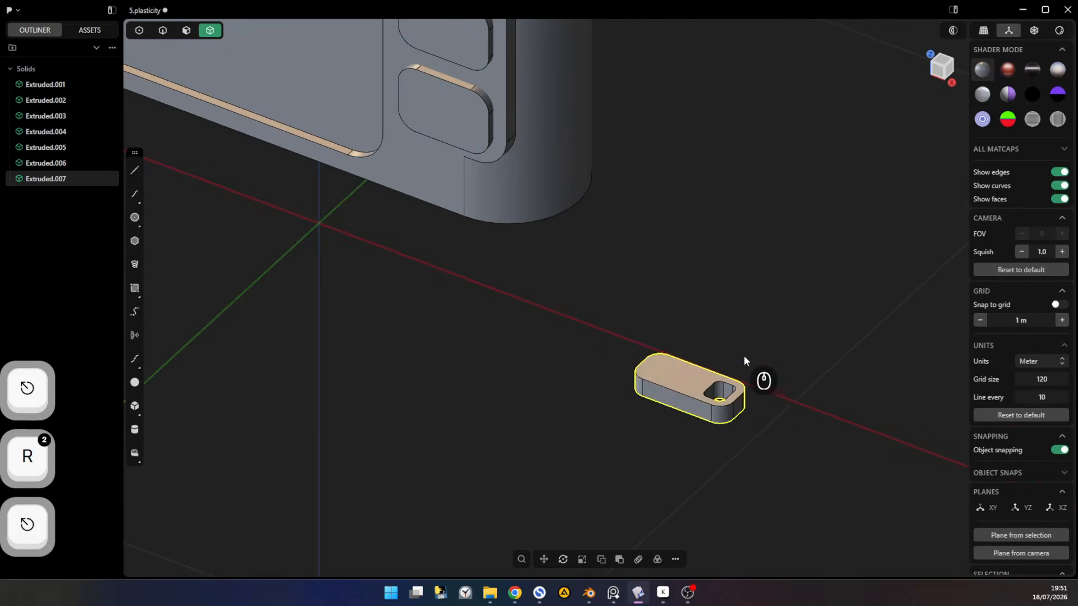
- Try freely moving the small block in front view, and try scaling it uniformly
middle_drag(743, 356, 799, 301)
key(g)
key(g)
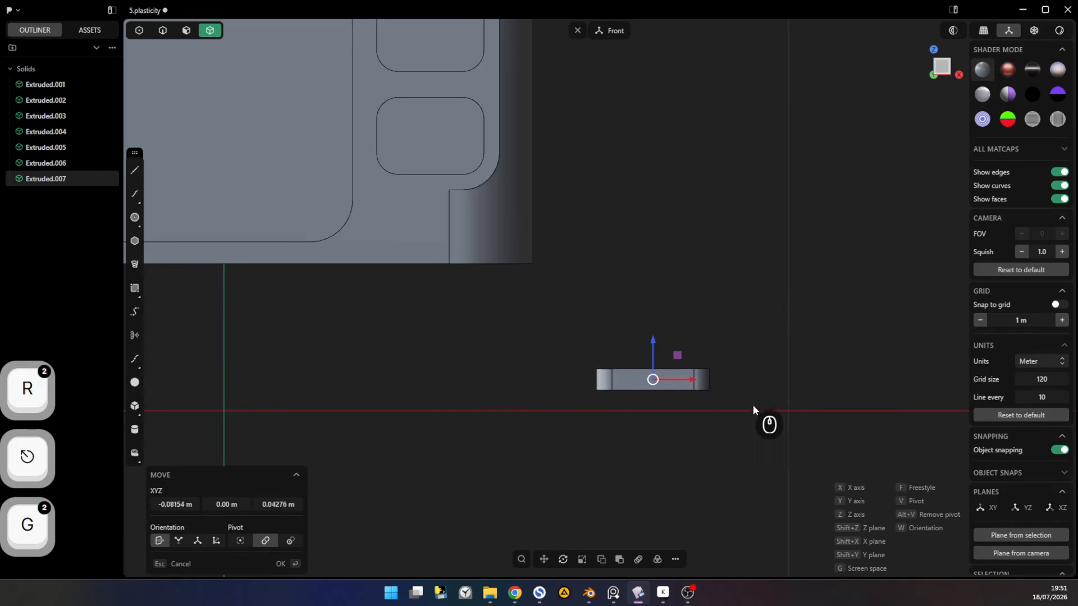
key(Escape)
key(s)
key(s)
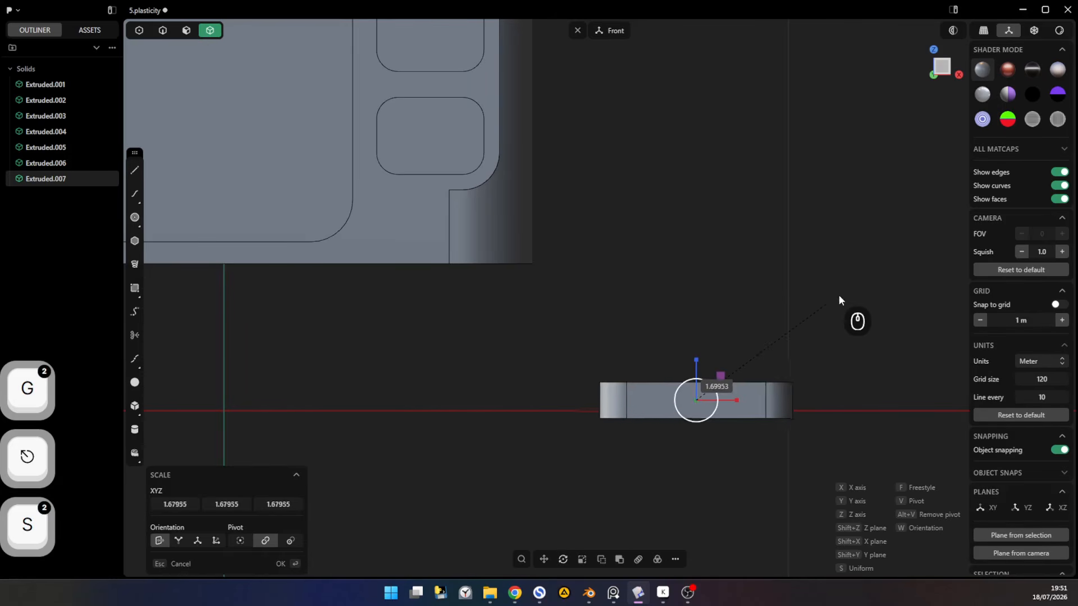
key(Escape)
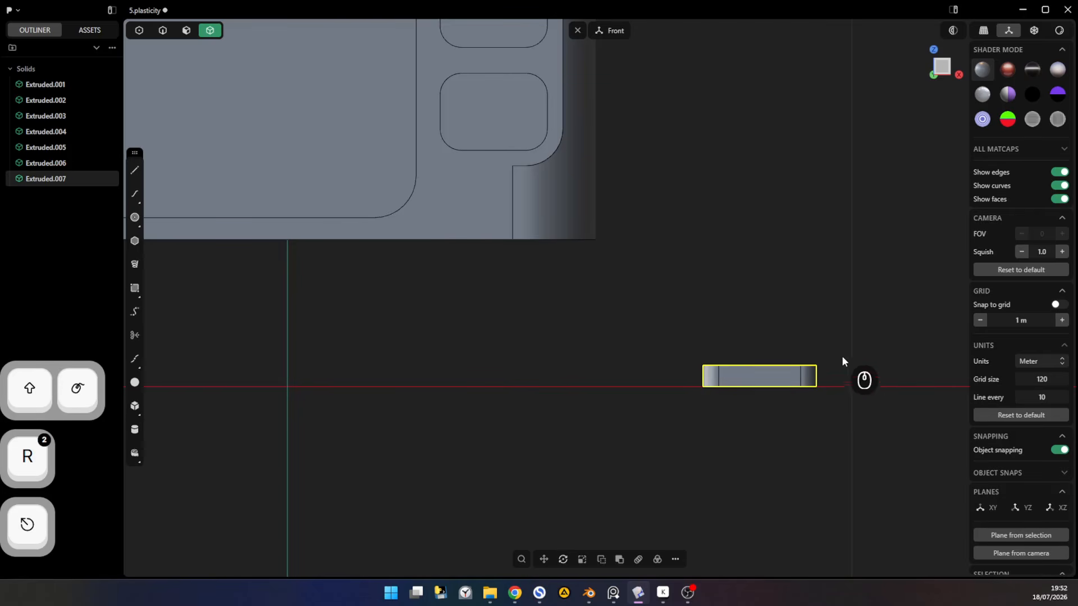
- Rotate the small tag 45 degrees in front view so it slopes down toward the outside
key(r)
key(r)
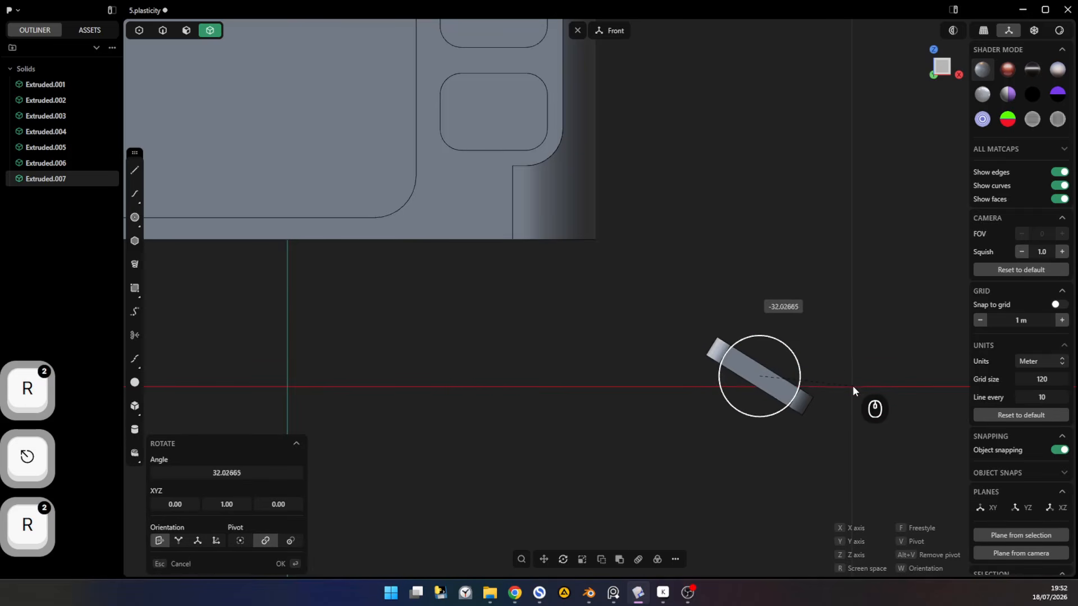
key(ctrl)
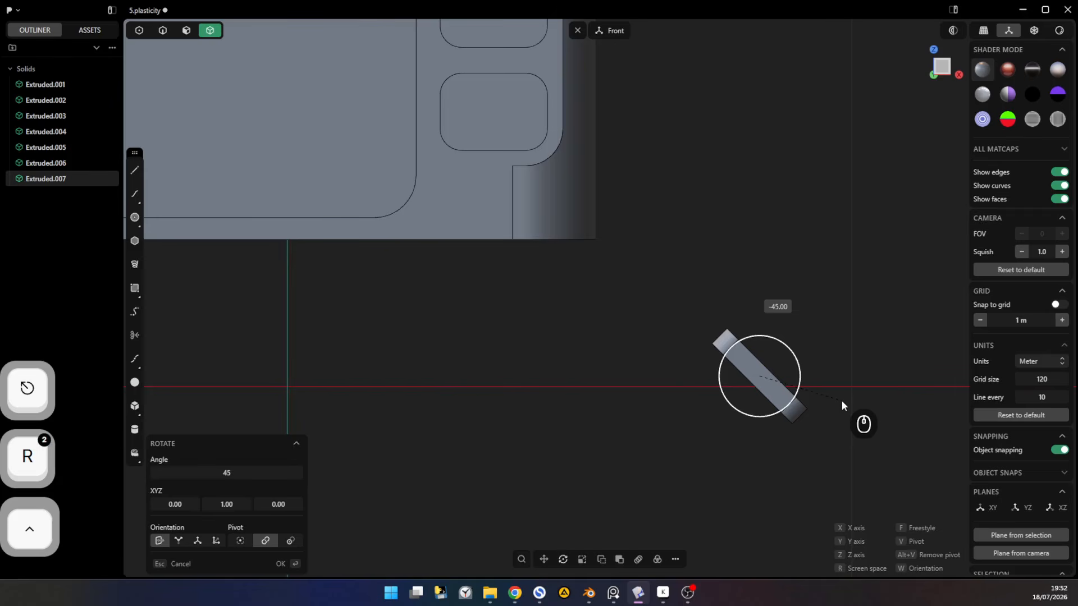
click(841, 402)
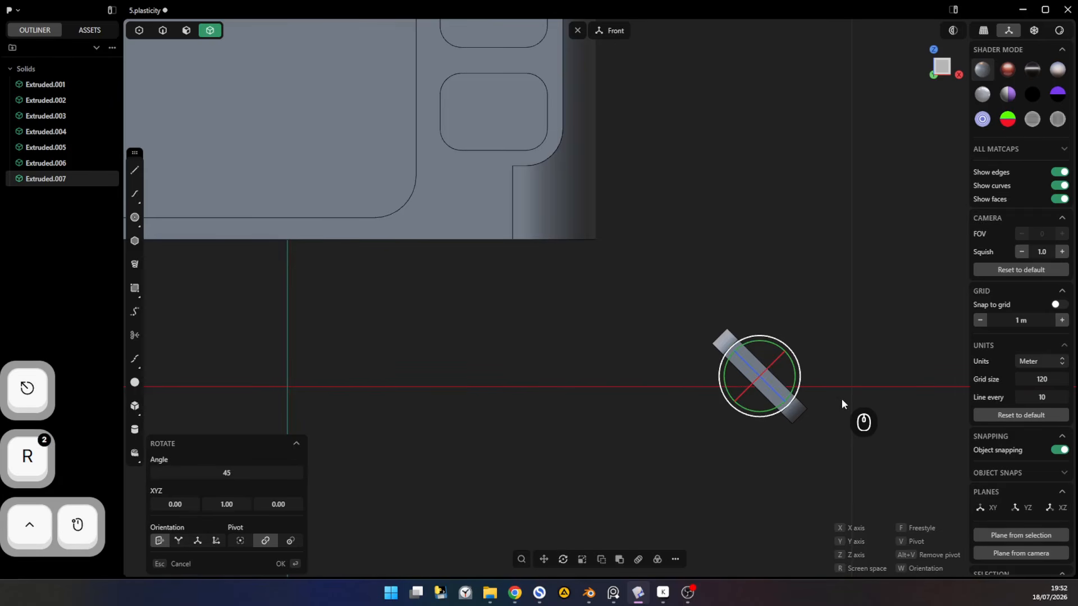
right_click(841, 399)
- Move the tag freely in front view onto the device body's lower corner on the button side
key(g)
key(g)
ctrl+click(614, 234)
right_click(615, 234)
middle_drag(614, 234, 604, 330)
- Move the tag along the depth axis into the thickness of the body at the lower corner
scroll(605, 330, up, 1)
key(g)
drag(647, 266, 686, 258)
middle_drag(687, 249, 762, 244)
right_click(762, 243)
shift+middle_drag(736, 298, 715, 356)
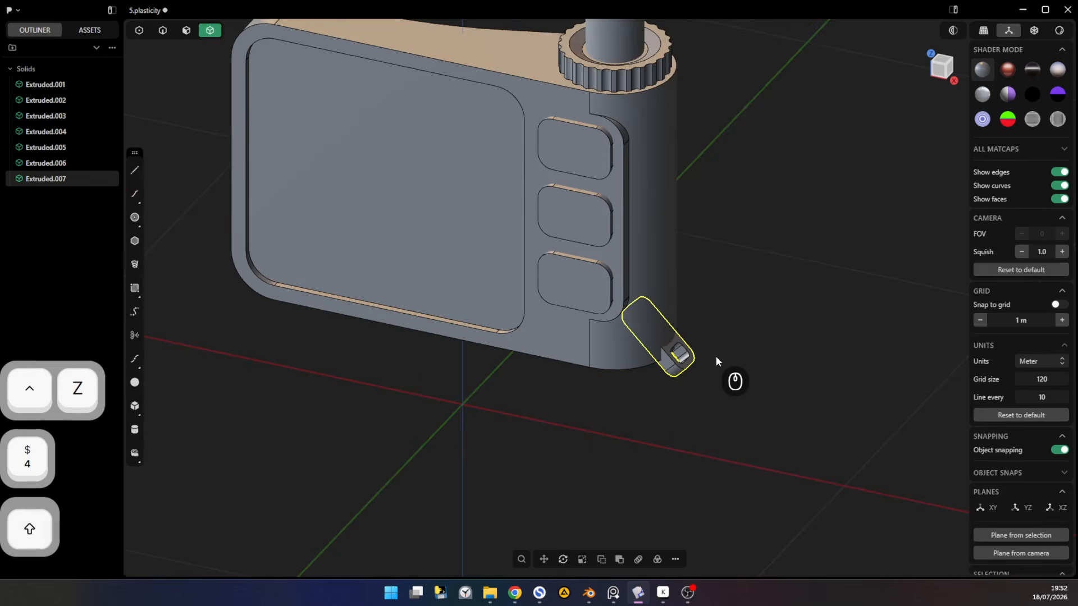
- Isolate the tag and try pushing its solid end face, keeping that face selected
key(shift+w)
middle_drag(712, 308, 672, 321)
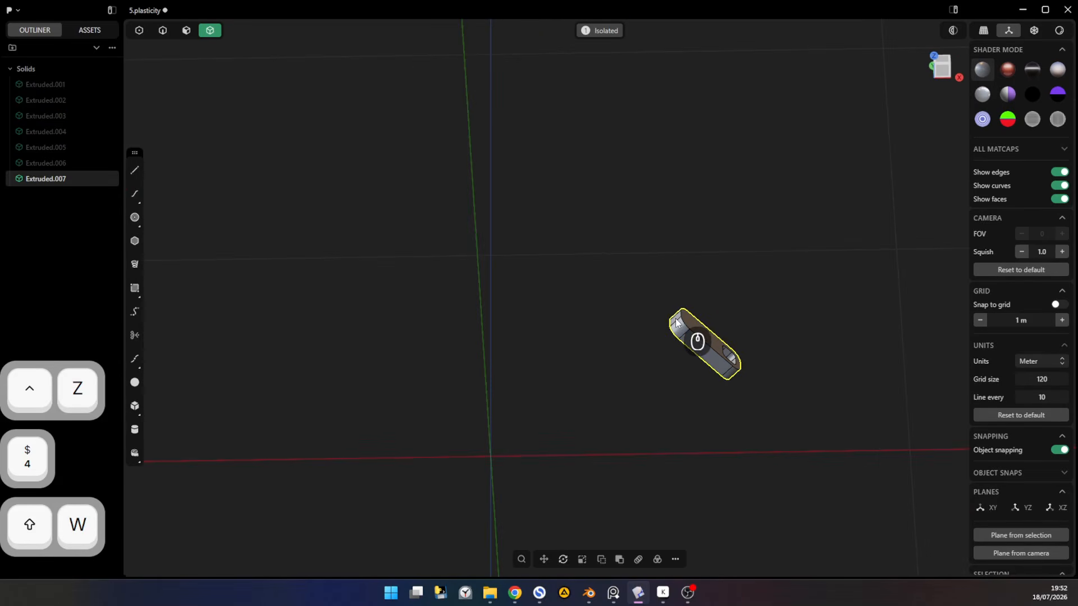
key(3)
click(676, 320)
drag(645, 293, 651, 297)
right_click(648, 224)
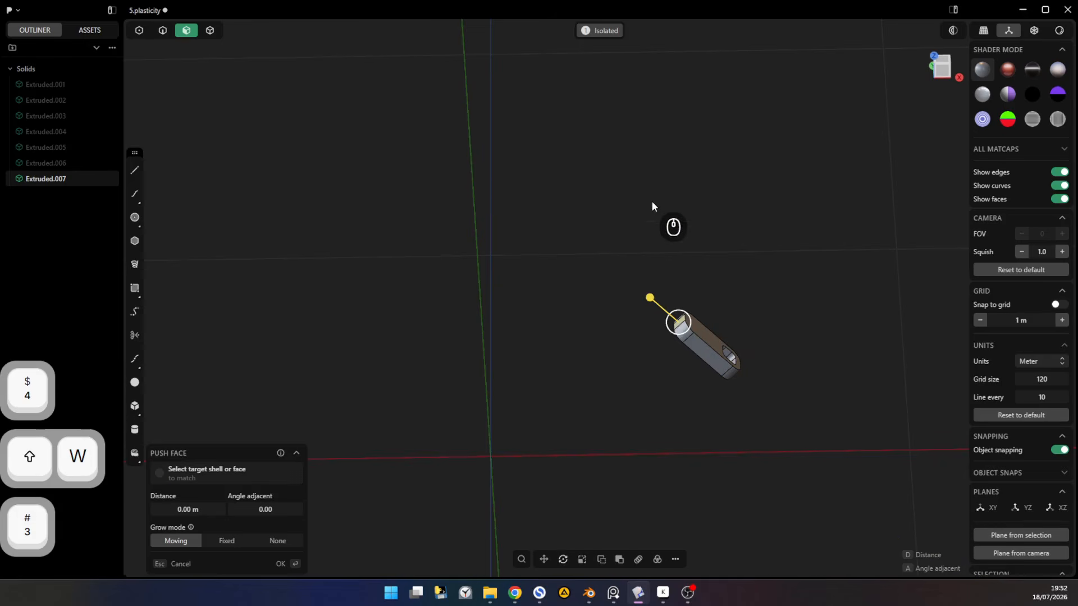
key(3)
middle_drag(707, 275, 665, 272)
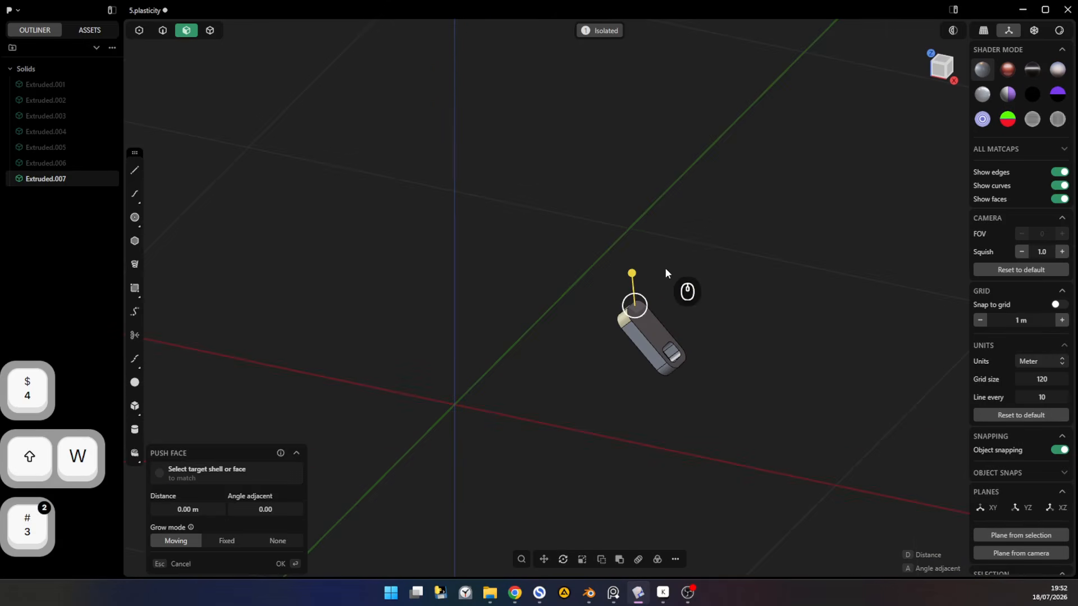
- Shorten the tag by moving its solid end about 0.07 m along its length from a pivot aligned to the tag, and show all solids again
key(g)
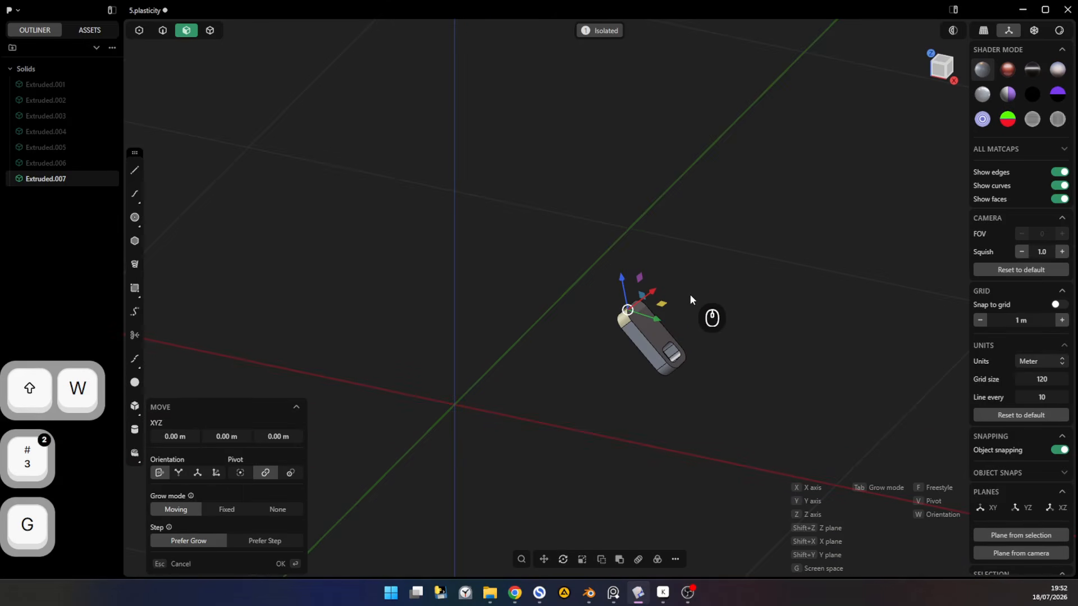
key(v)
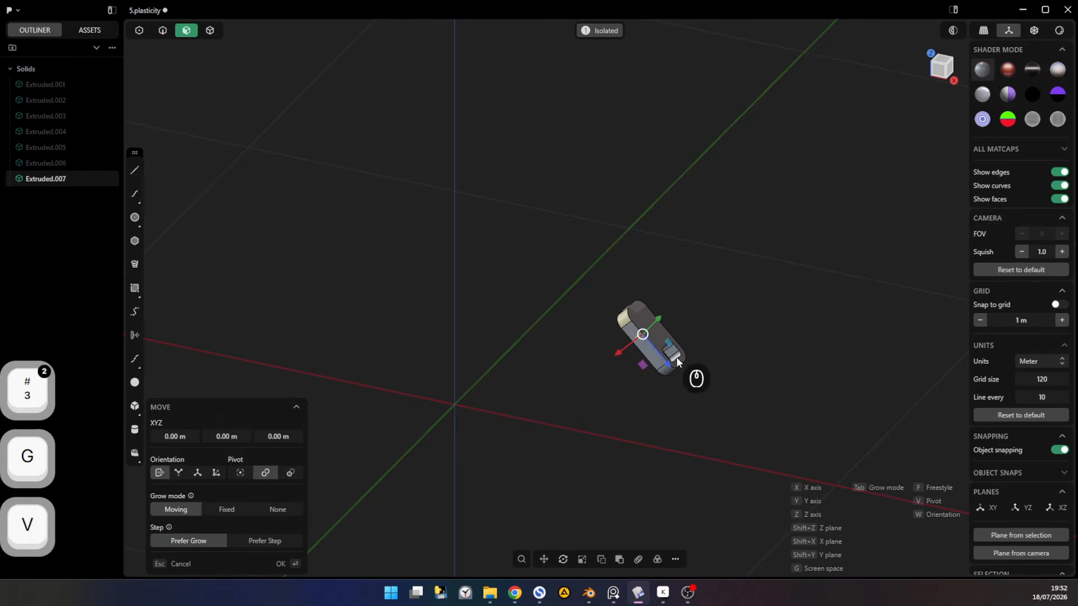
drag(677, 364, 693, 383)
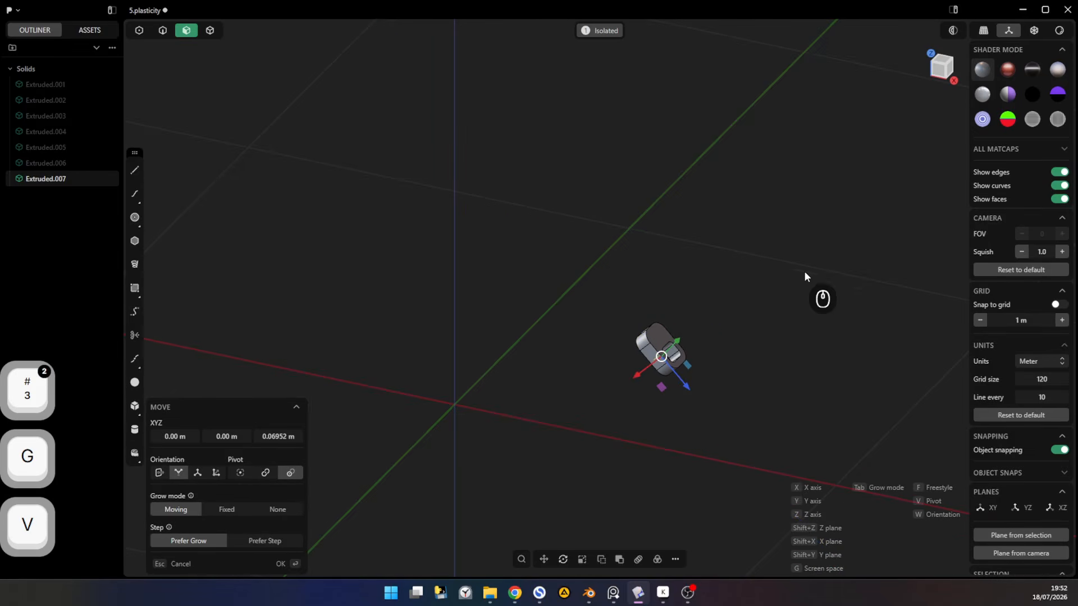
click(808, 264)
key(shift+w)
key(3)
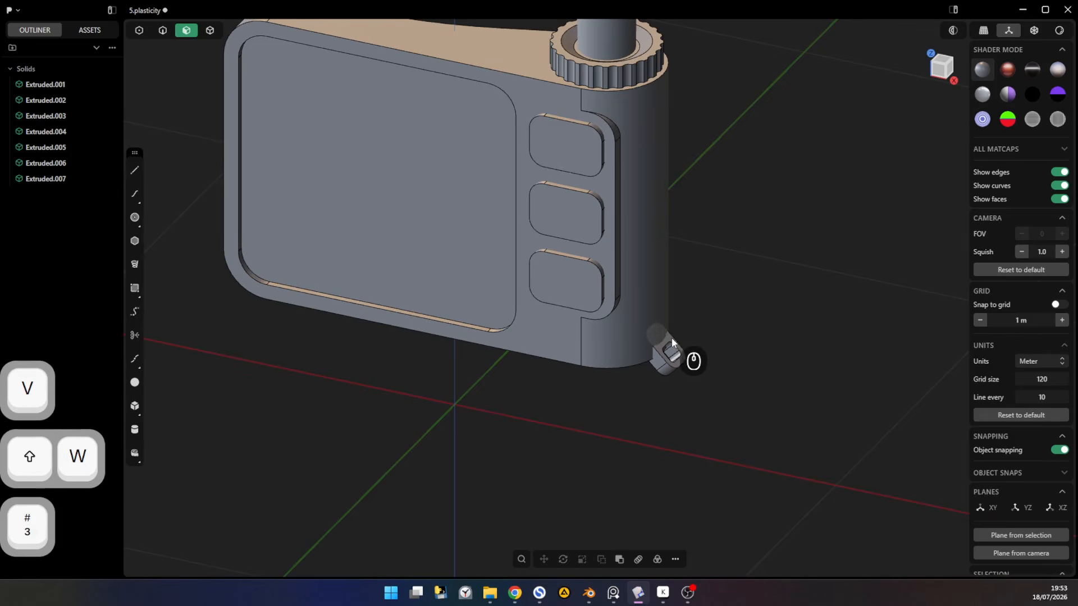
- Extrude the tag's holed face outward past the body's side as a new separate body
click(669, 339)
middle_drag(718, 331, 700, 318)
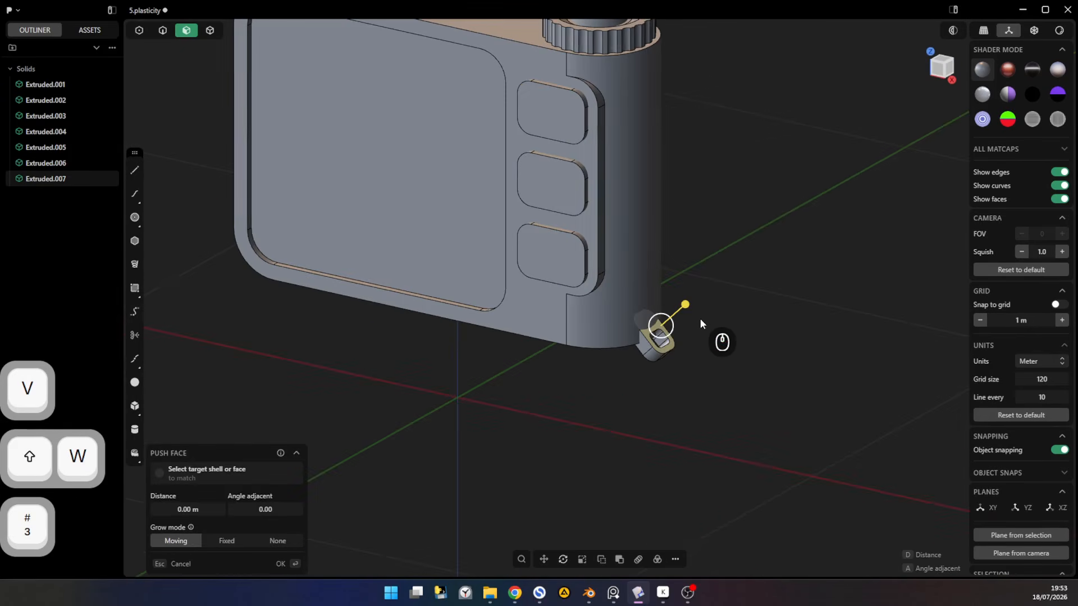
key(e)
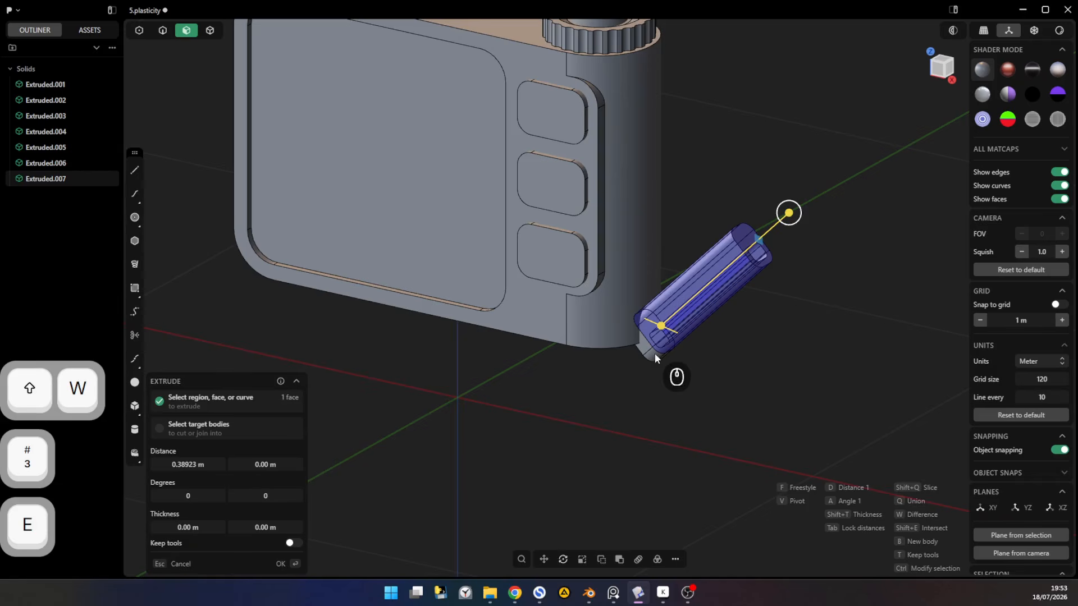
click(743, 375)
key(ctrl+z)
key(e)
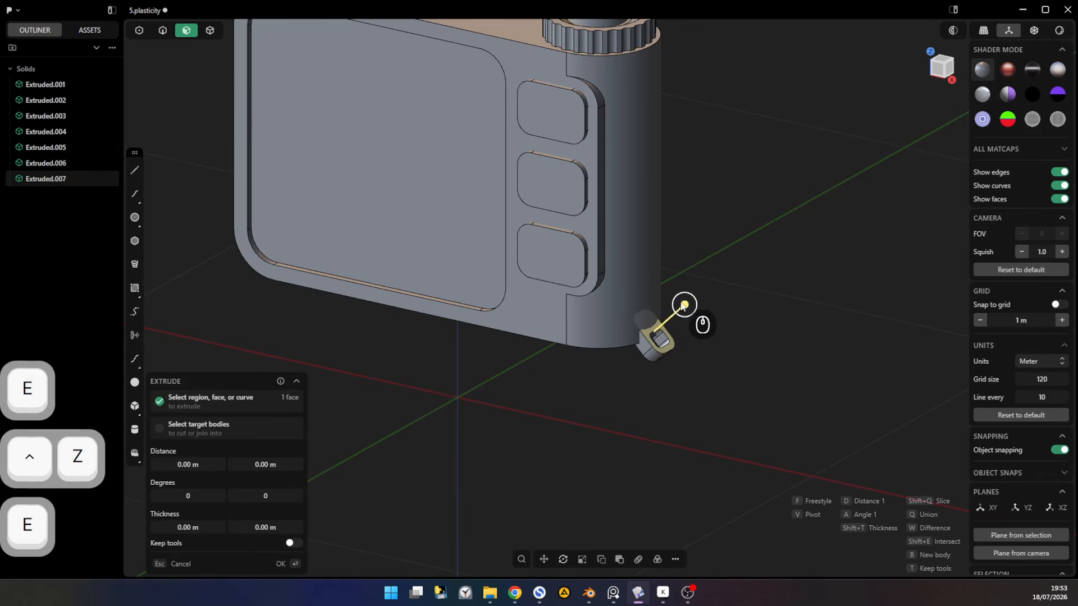
key(b)
click(845, 346)
middle_drag(845, 346, 733, 303)
- Delete the hole's inner faces from the new extruded body so it becomes a solid block
key(3)
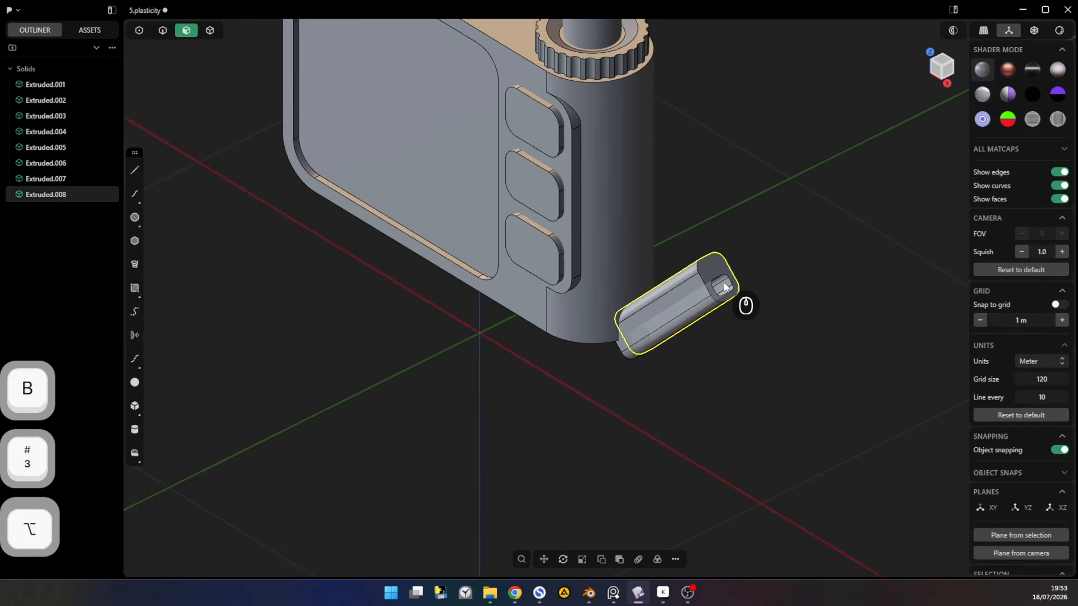
alt+click(724, 286)
middle_drag(724, 286, 747, 221)
key(x)
- Move the new block along its own axes, using a pivot aligned to it, so it cuts through the device body's lower corner
key(4)
click(746, 244)
key(g)
key(v)
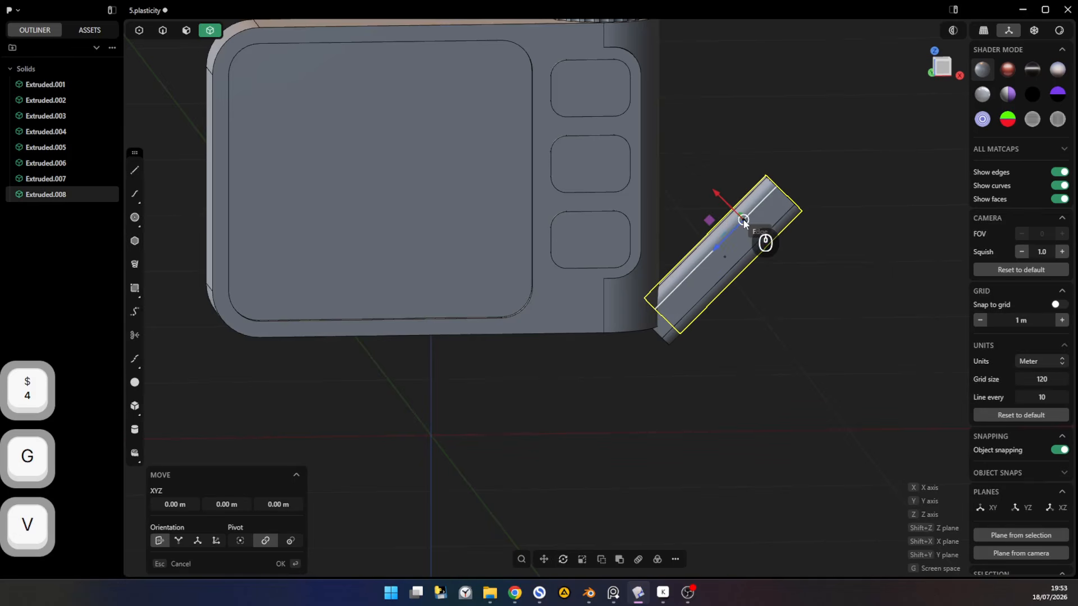
click(743, 223)
middle_drag(740, 341, 685, 378)
click(629, 277)
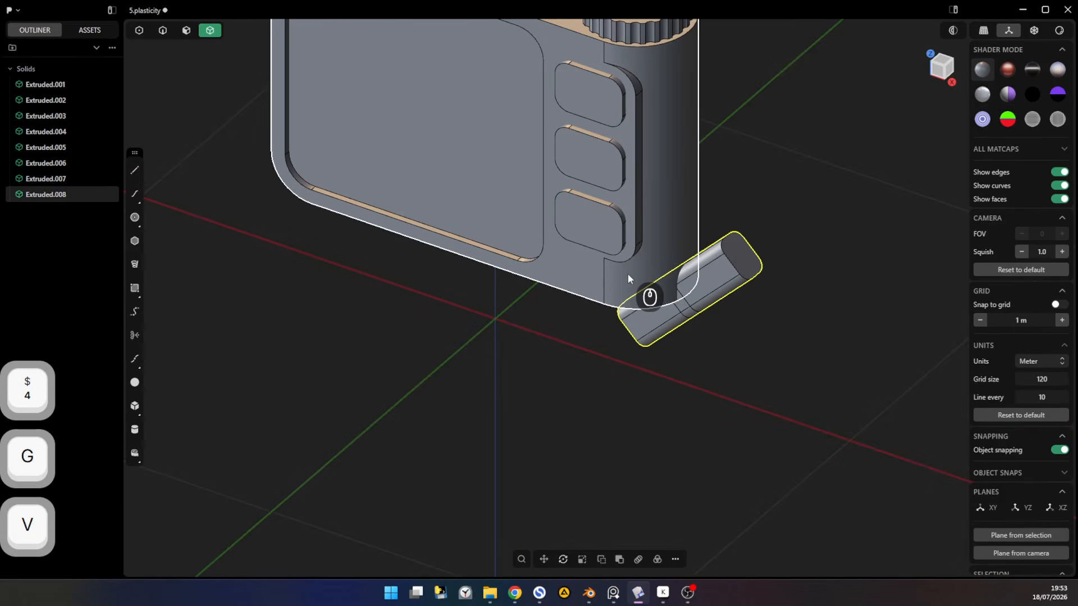
- Subtract the slanted block from the device body with a Boolean to carve a notch behind the tag
click(627, 274)
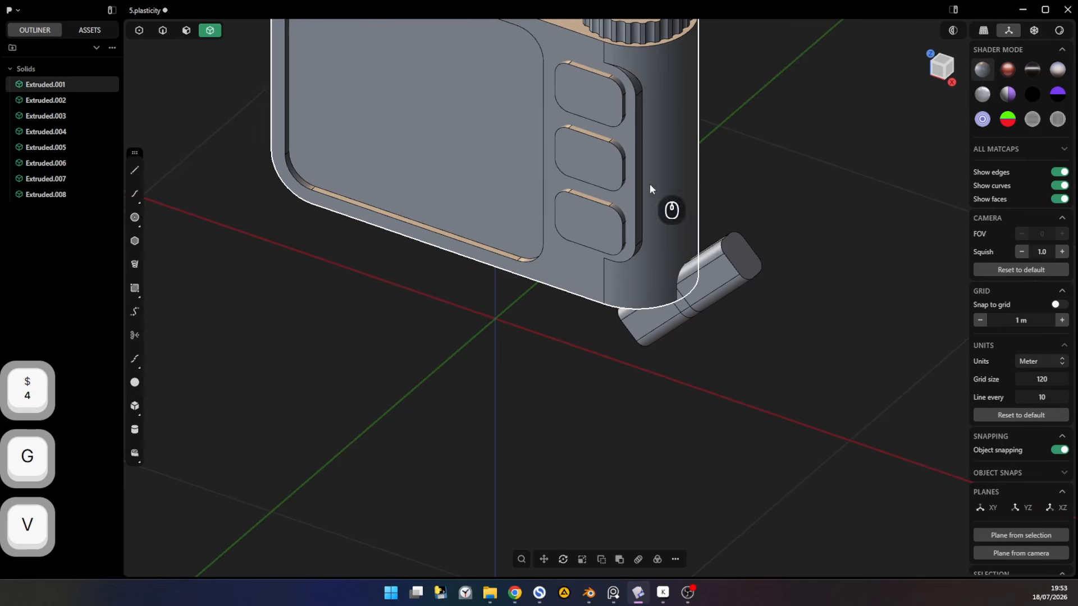
shift+middle_drag(650, 187, 734, 228)
shift+scroll(735, 233, down, 3)
shift+scroll(790, 258, up, 3)
shift+click(767, 299)
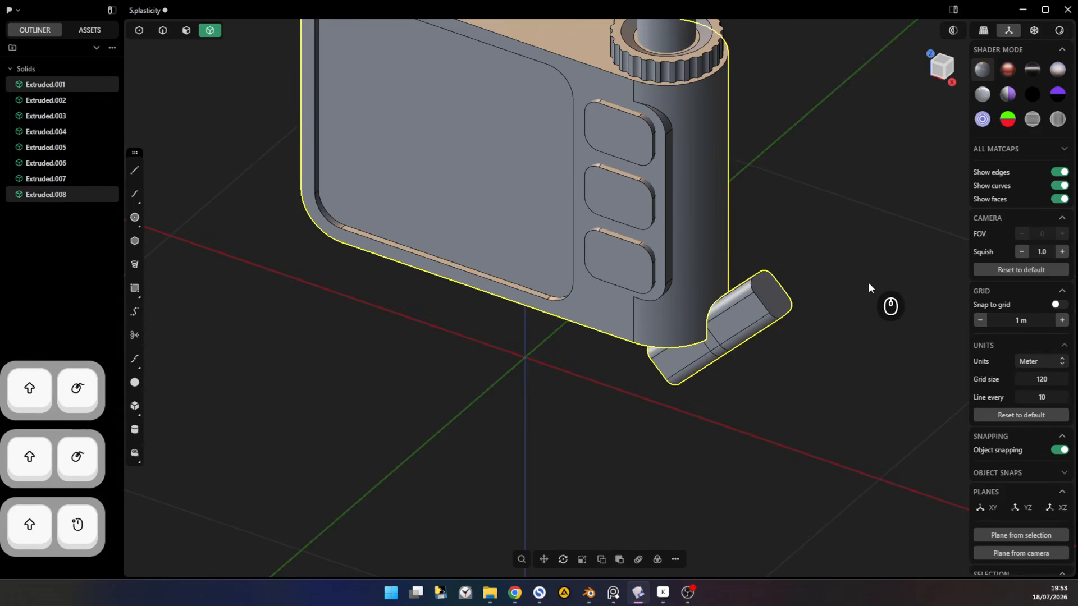
key(q)
mouse_move(846, 262)
middle_down()
mouse_move(690, 292)
mouse_move(852, 272)
middle_up()
right_click(853, 274)
click(820, 252)
- Draw a 45-degree line about 0.5 m long in front view and move it across the body's lower corner beside the tag
shift+middle_drag(775, 298, 832, 269)
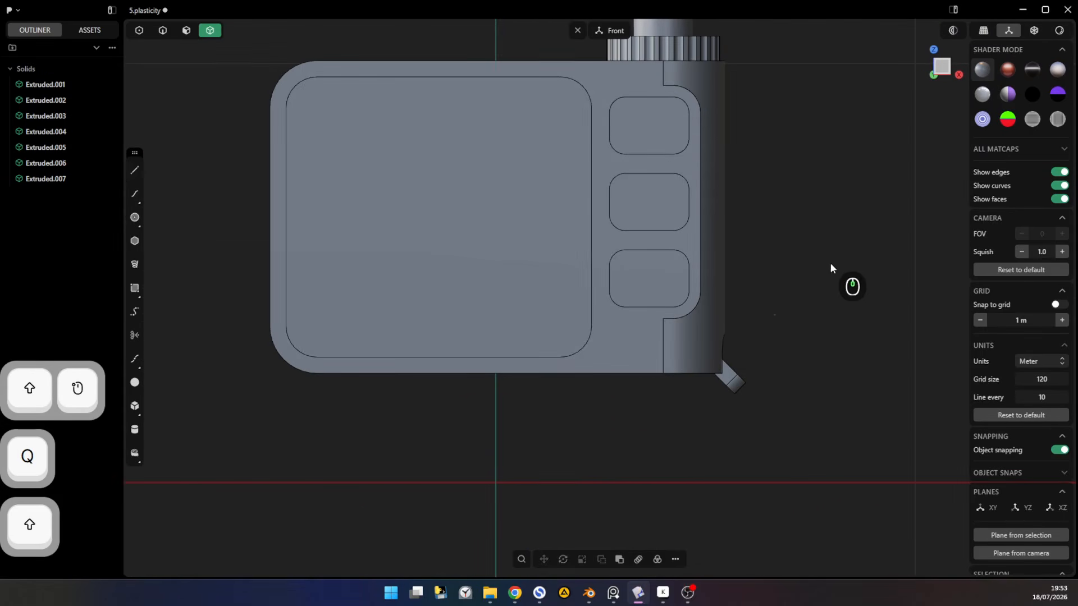
key(shift+a)
click(673, 399)
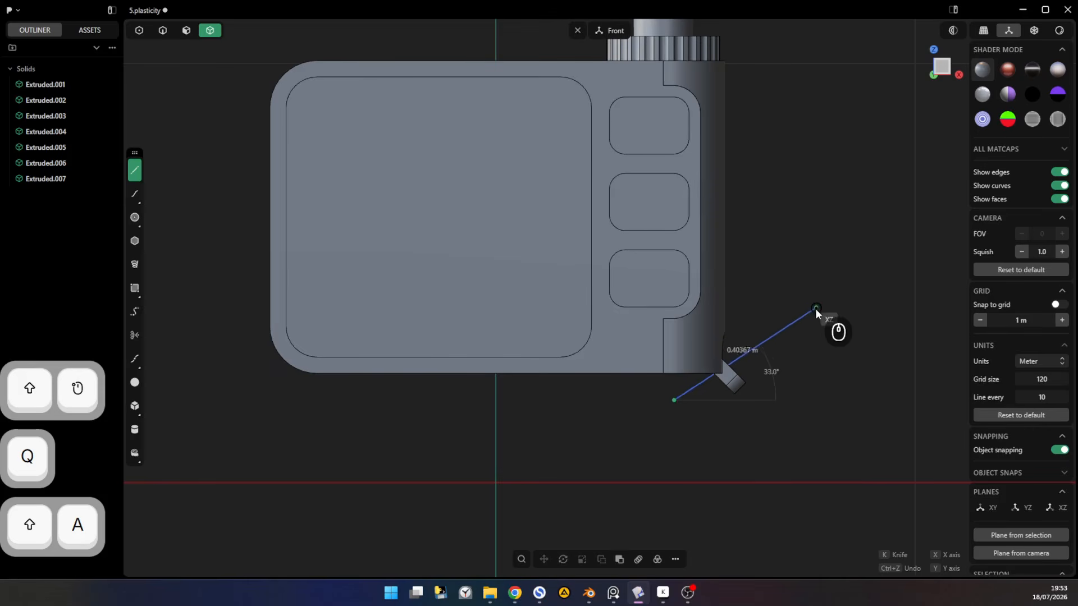
key(Tab)
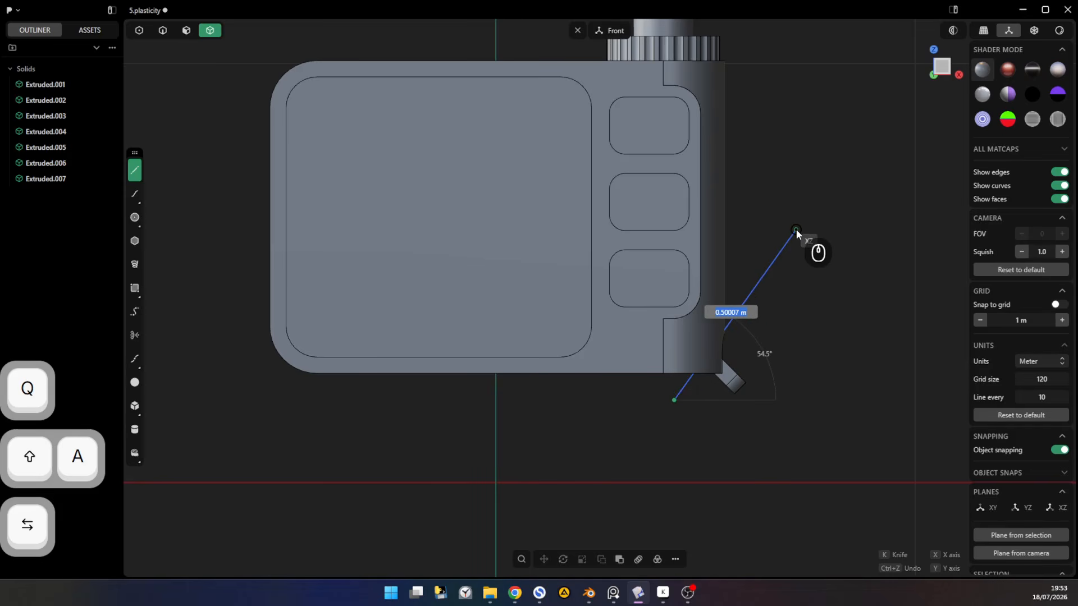
key(Tab)
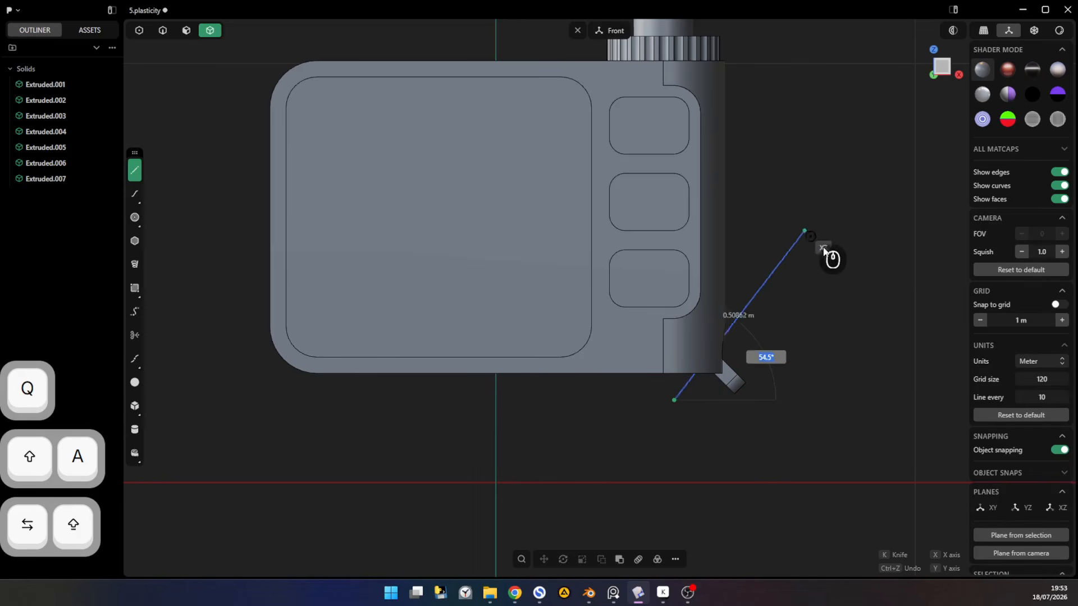
text(45)
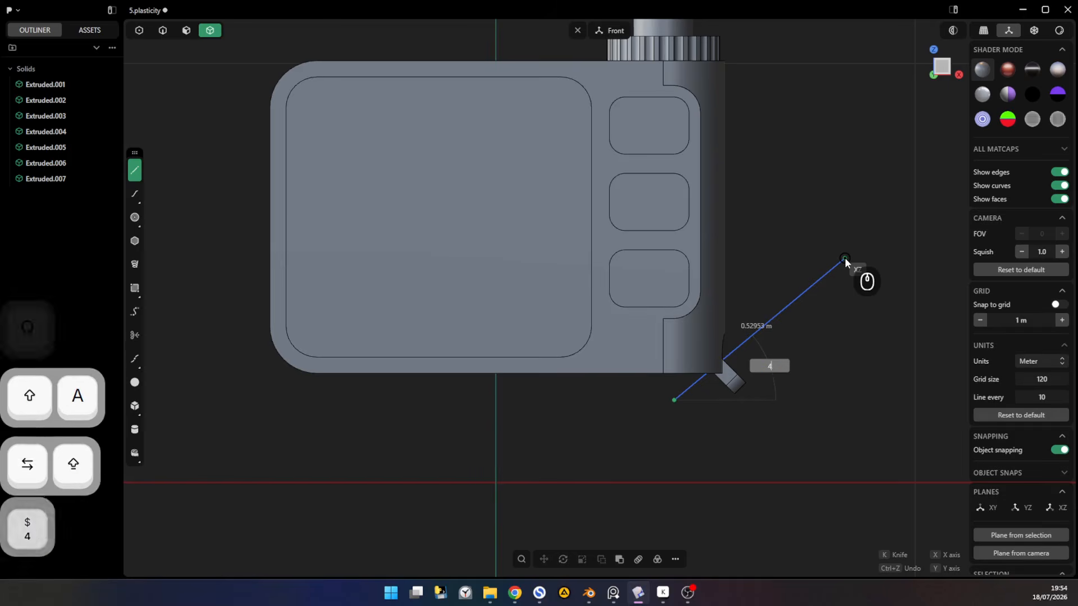
click(850, 255)
key(g)
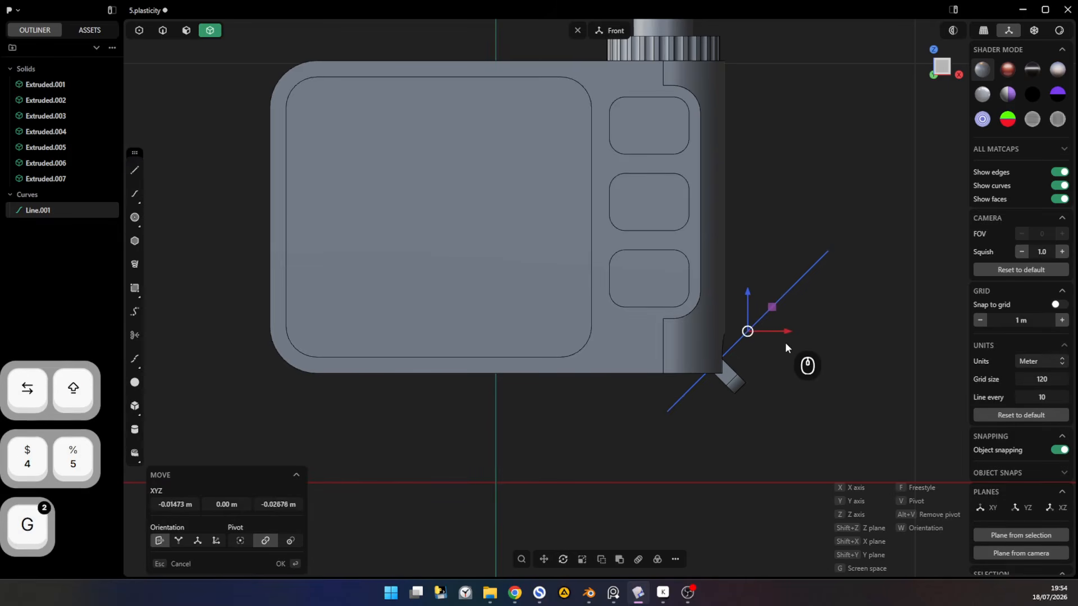
key(g)
- Cut the device body along the 45-degree line and delete the cut-off corner piece
key(c)
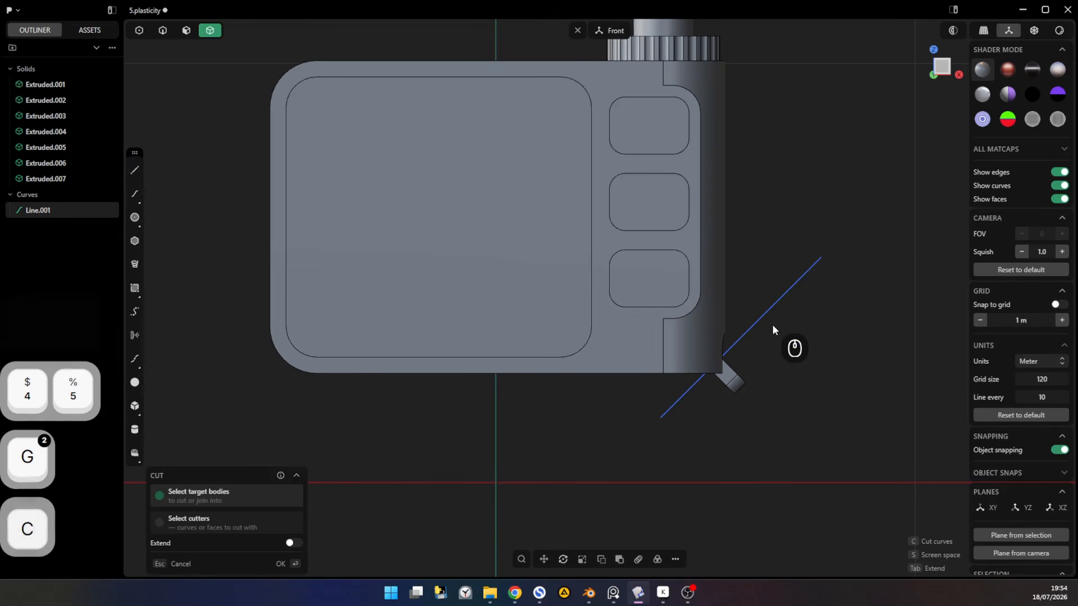
click(704, 312)
key(4)
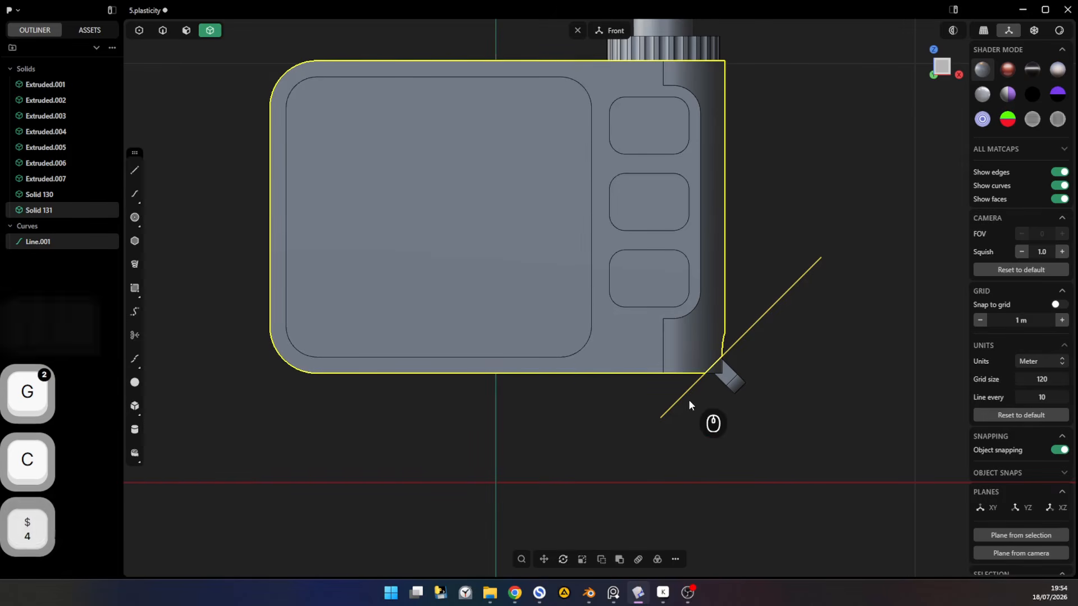
drag(688, 399, 739, 333)
key(x)
- Delete the leftover 45-degree cutting line
key(2)
click(750, 328)
key(x)
middle_drag(757, 325, 842, 344)
- Undo the last two changes
key(2)
key(ctrl+z)
key(ctrl+z)
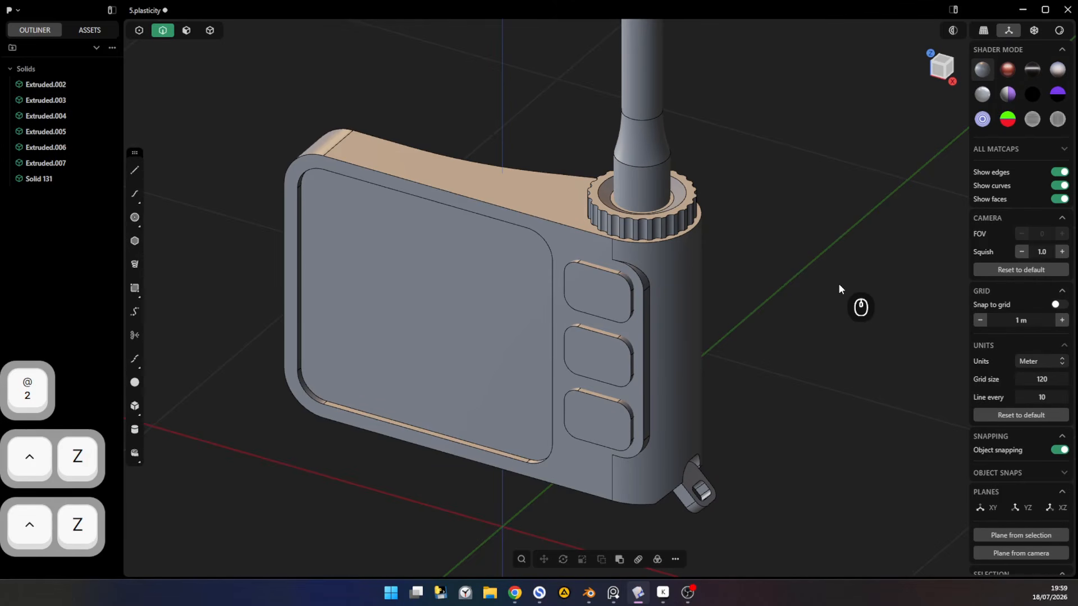
- Try a fillet of about 0.049 m on the body's top front edge, with and without tangent edges
click(661, 241)
key(f)
drag(661, 244, 668, 238)
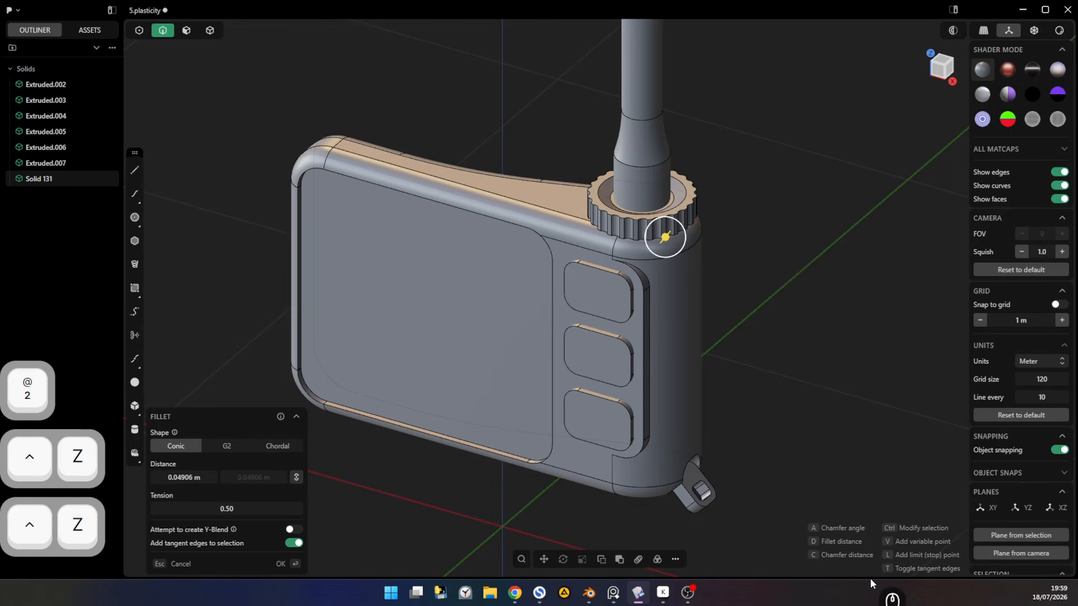
key(t)
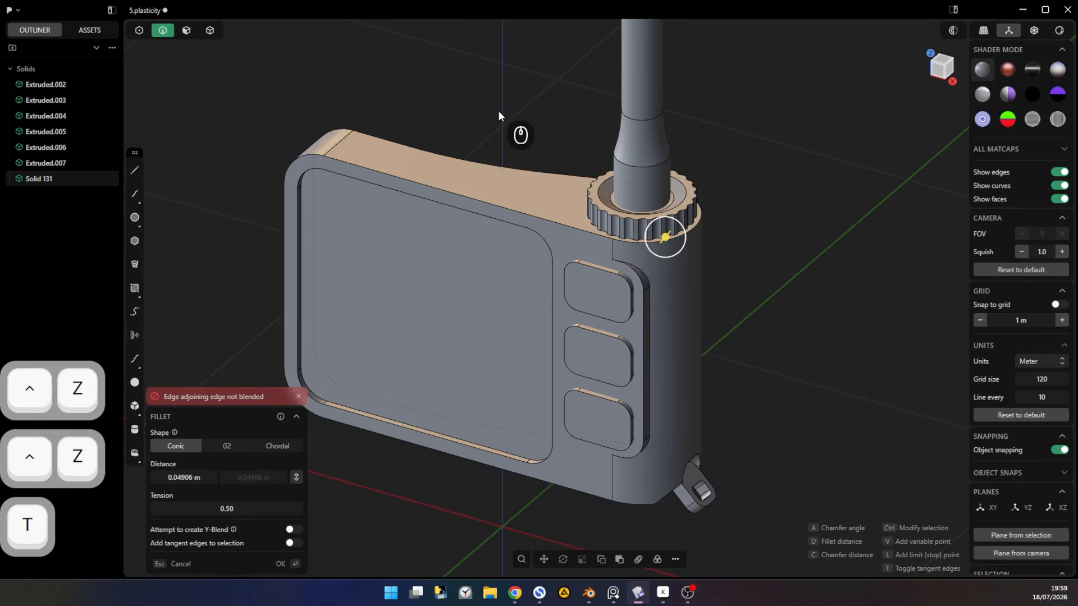
key(Escape)
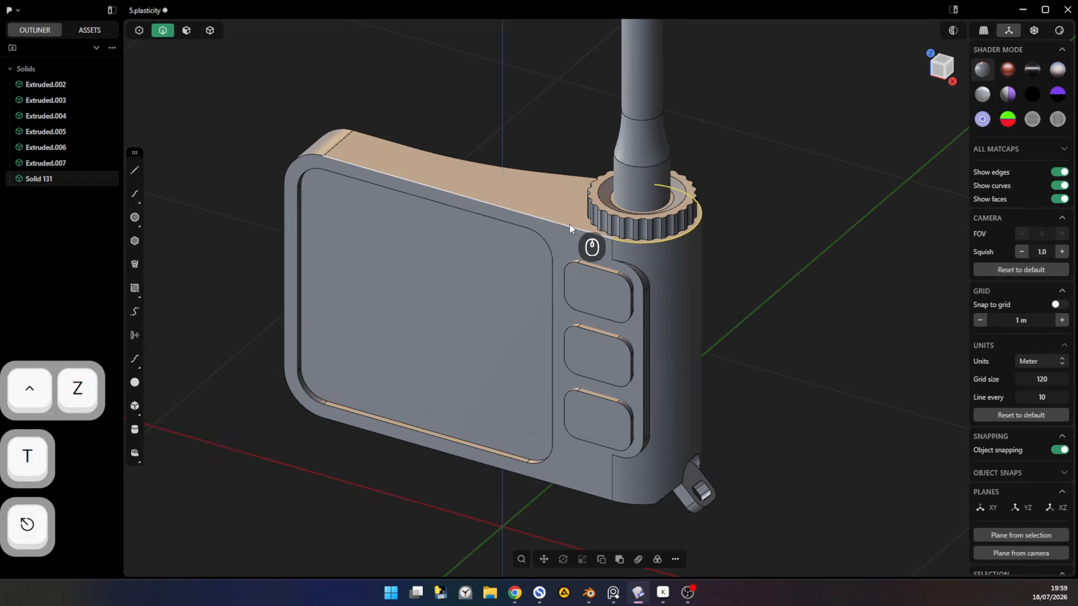
- Start a chamfer of about 0.018 m on the body's front and rear top edges, without adding tangent edges
key(shift)
shift+click(568, 223)
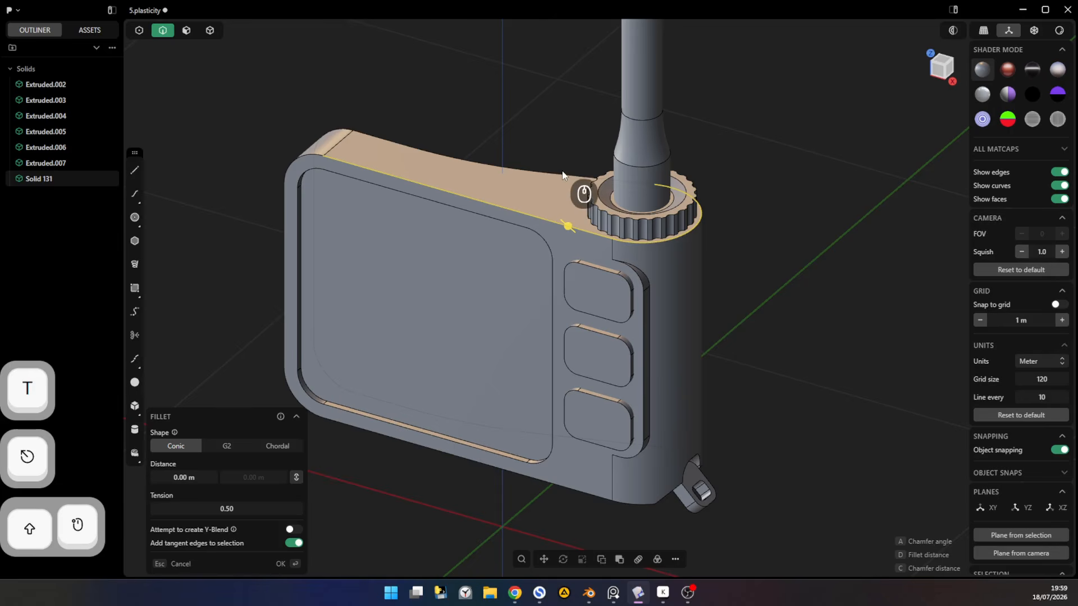
shift+click(561, 173)
shift+click(523, 167)
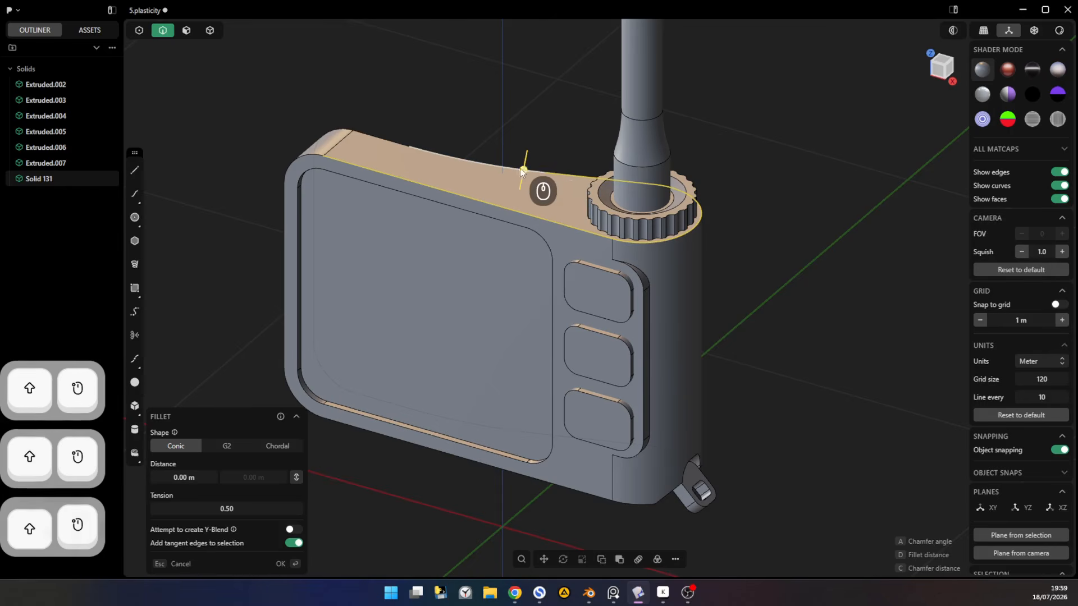
shift+click(396, 141)
key(c)
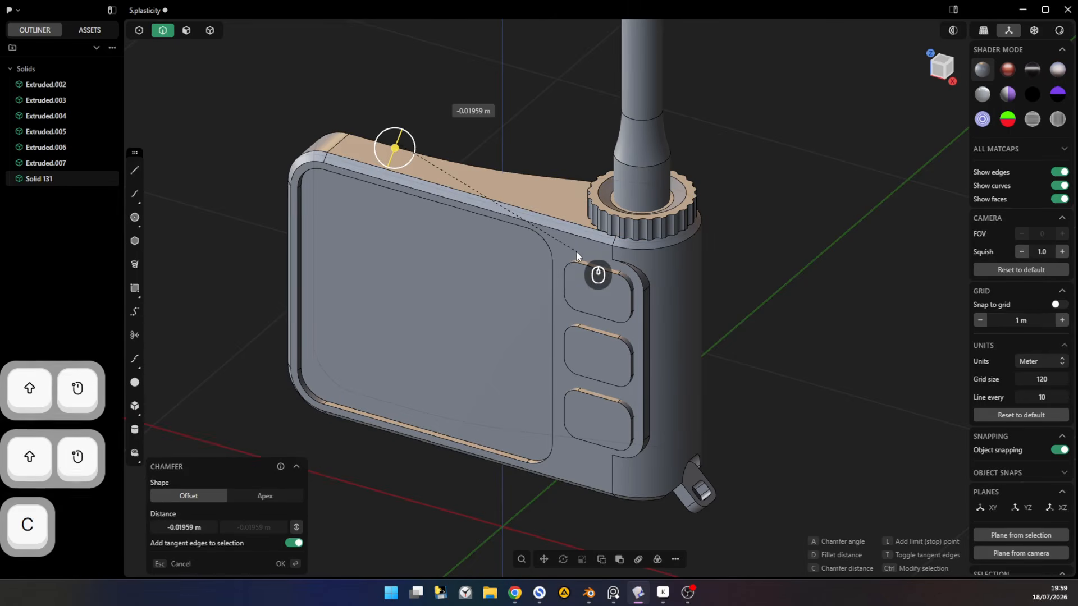
key(t)
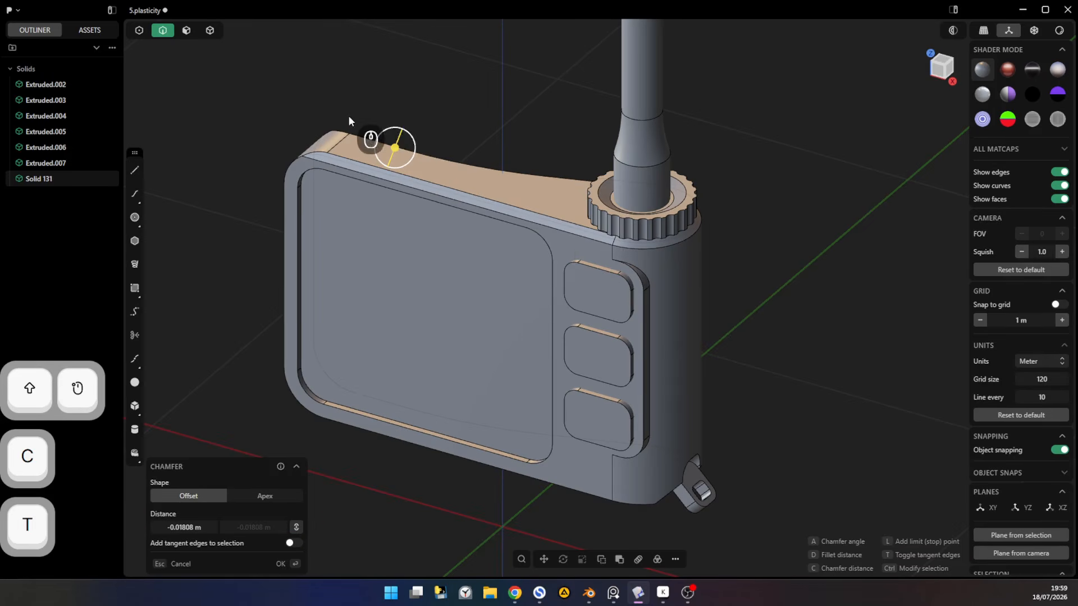
- Place two limit points on the chamfered edge around the curved end beneath the knurled knob
middle_drag(351, 123, 583, 281)
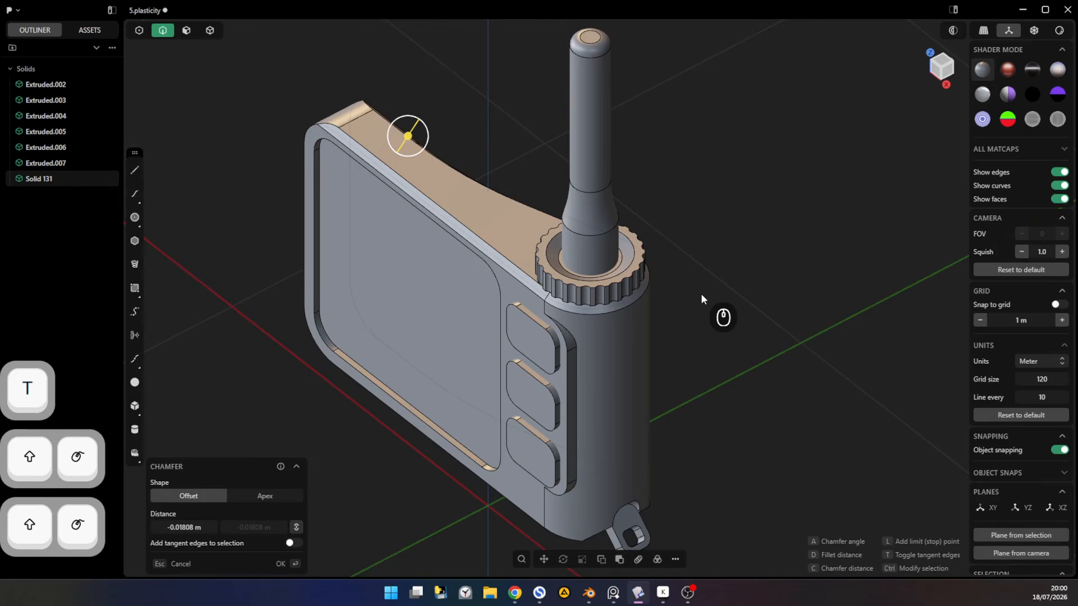
key(l)
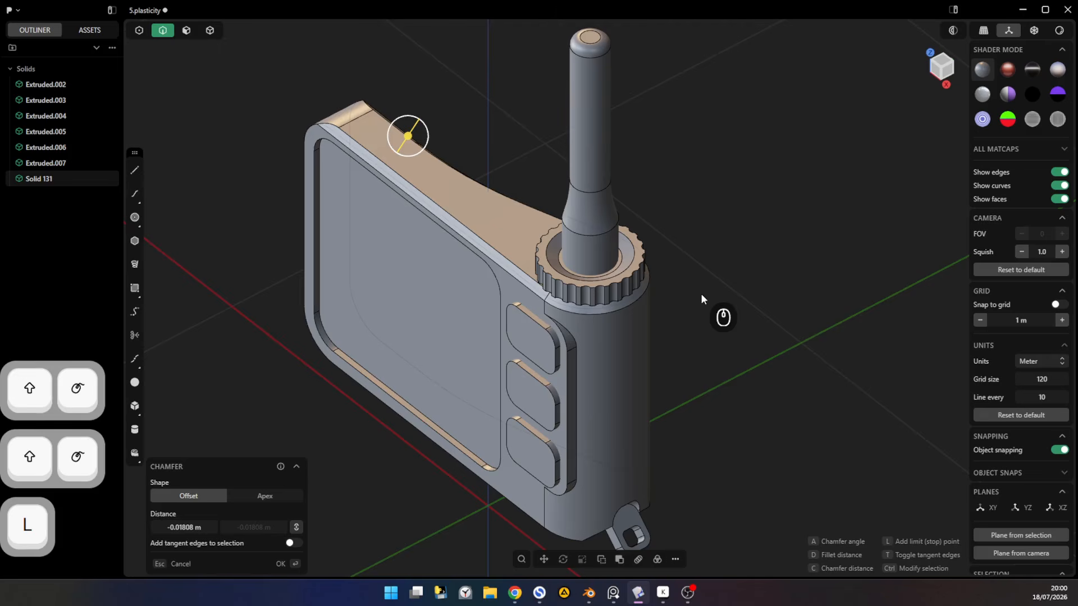
click(560, 305)
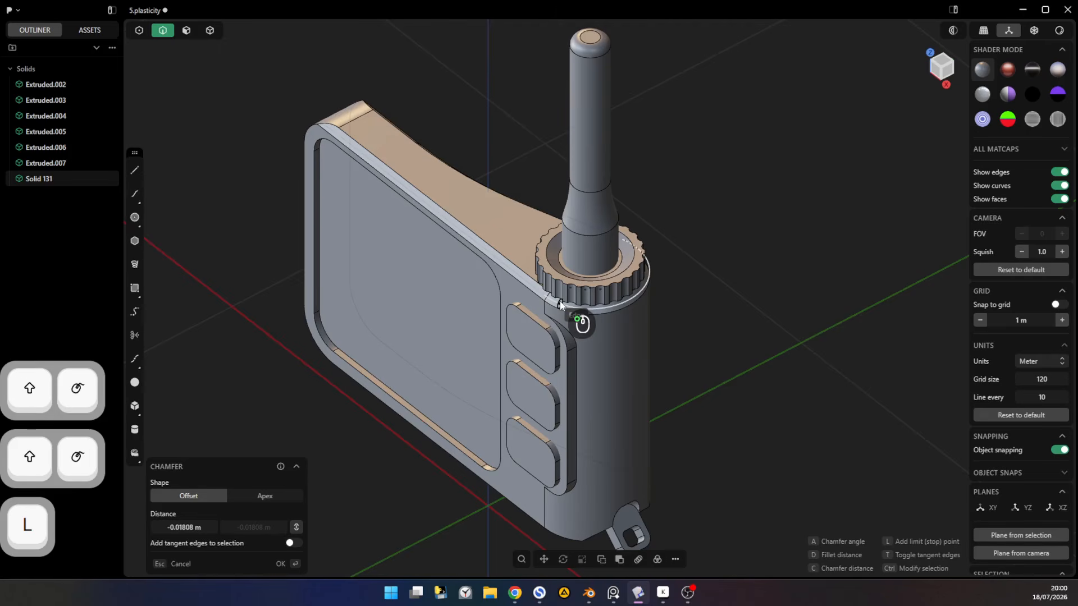
middle_drag(660, 361, 617, 331)
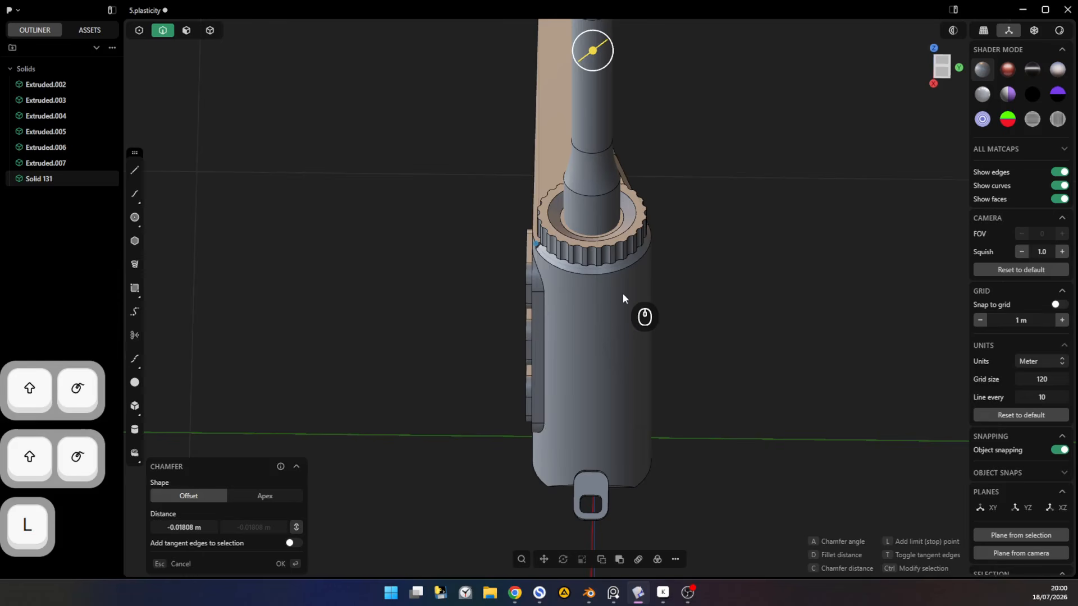
key(l)
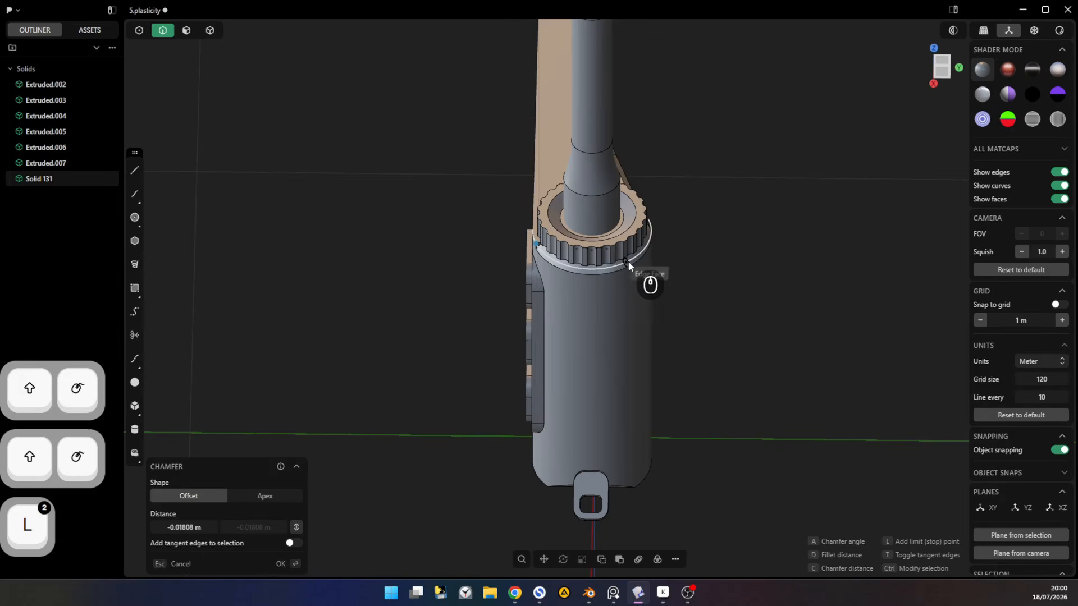
click(612, 266)
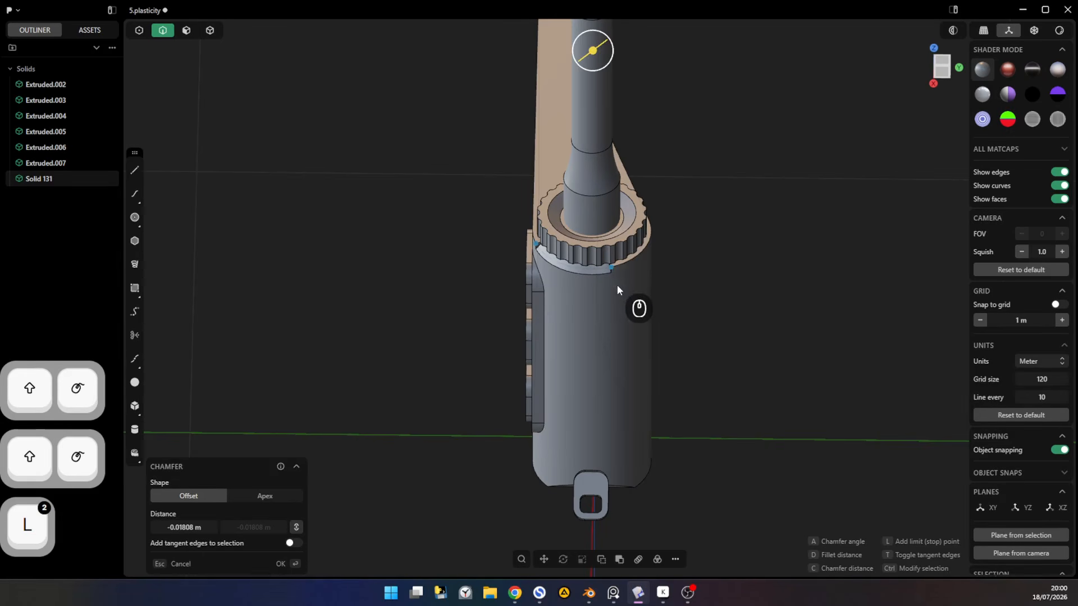
middle_drag(661, 281, 714, 298)
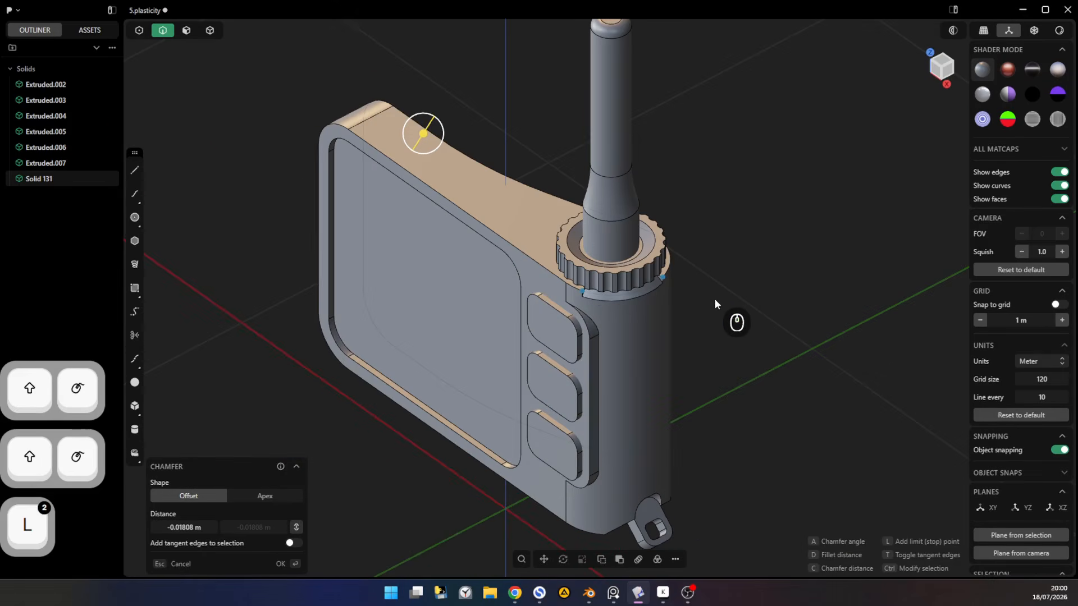
- Try flipping both limit points, restore them, and finish the chamfer only on the section between them
click(662, 277)
click(583, 291)
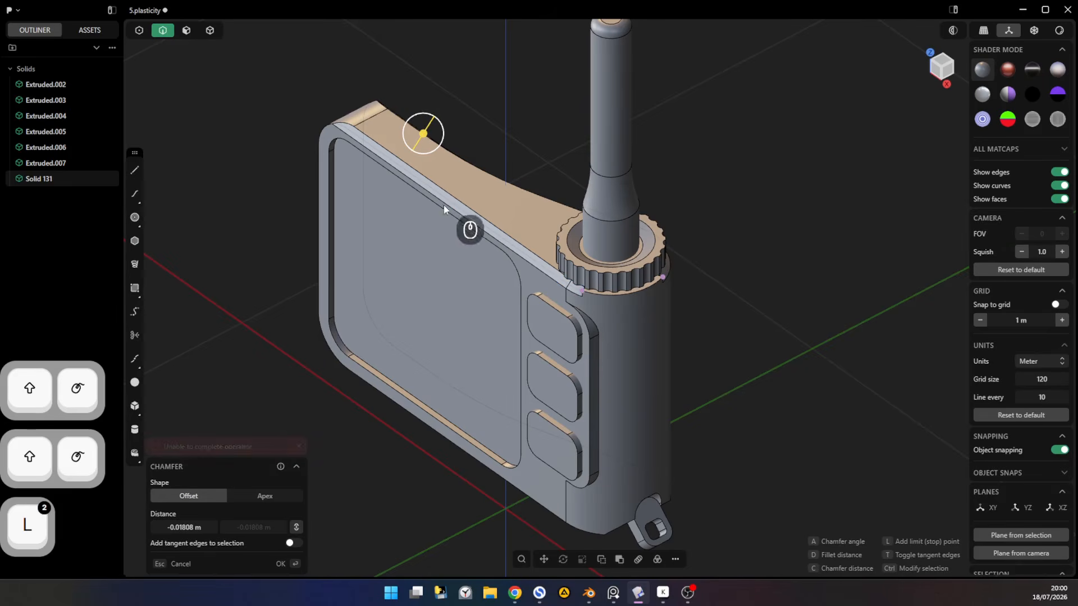
click(581, 291)
click(662, 277)
mouse_move(722, 296)
middle_down()
mouse_move(741, 283)
mouse_move(715, 298)
middle_up()
right_click(715, 300)
- Fillet the two end edges of the short chamfer beneath the knob by about 0.068 m
ctrl+middle_drag(584, 287, 600, 241)
key(2)
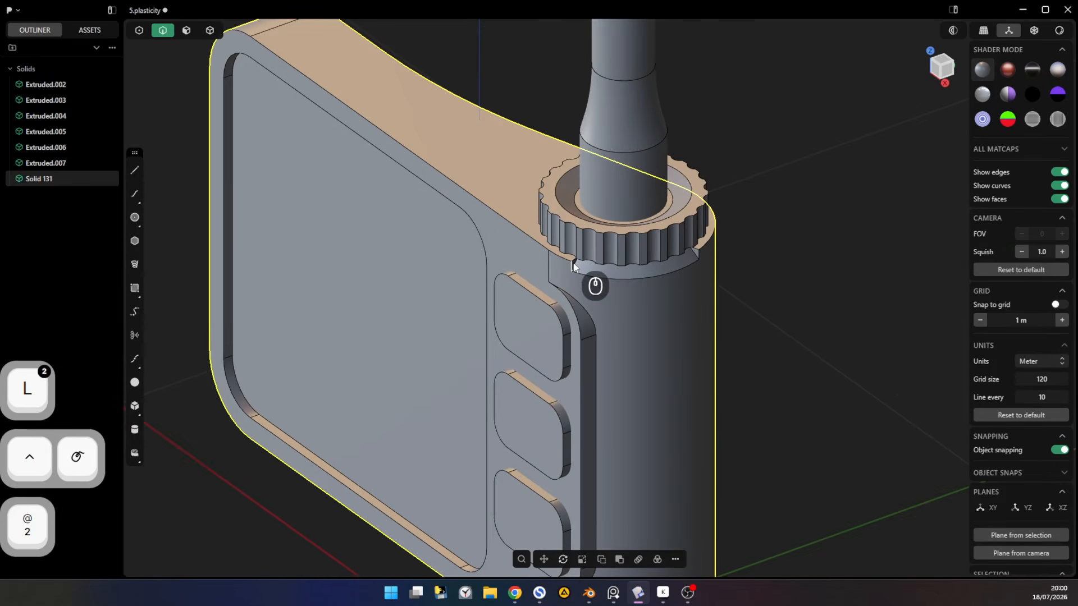
click(578, 268)
shift+click(692, 253)
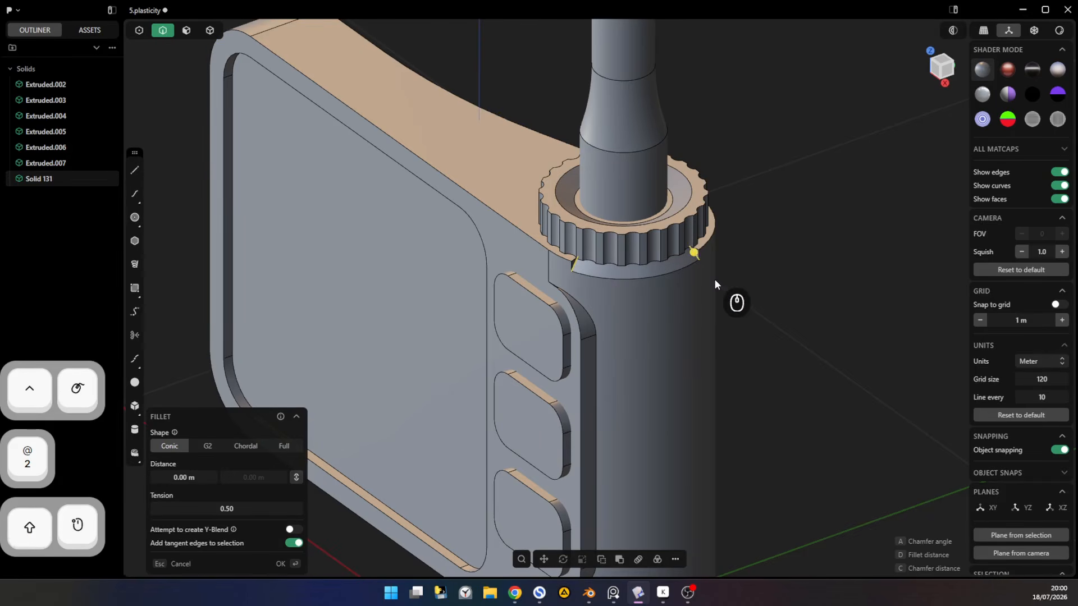
key(d)
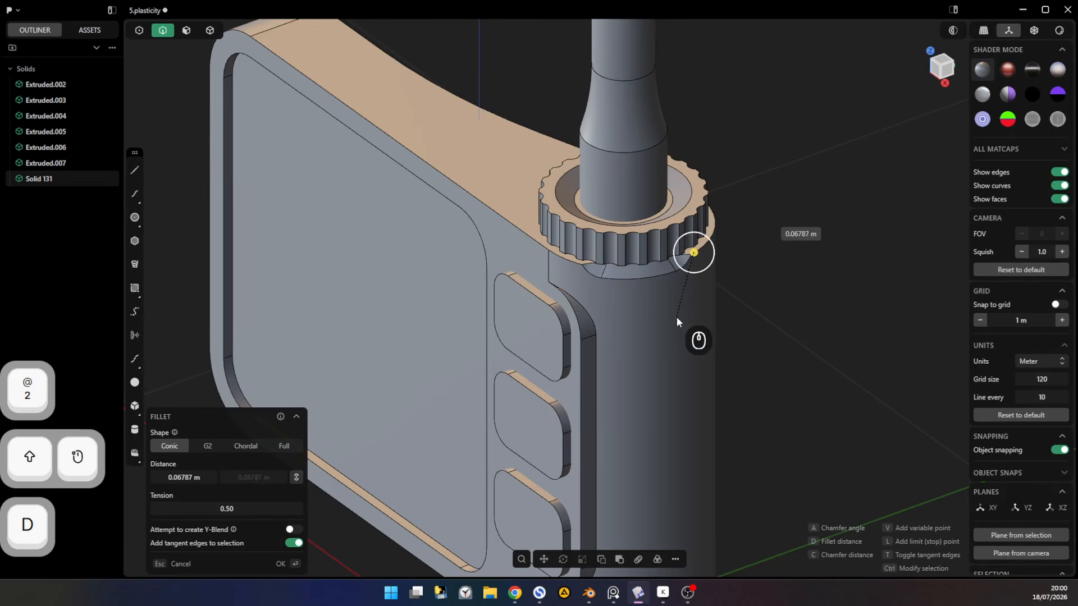
right_click(677, 316)
- Select the faces of the filleted chamfer cutout beneath the knob and turn on x-ray display
ctrl+middle_drag(729, 272, 756, 286)
key(3)
click(629, 284)
ctrl+middle_drag(629, 284, 666, 254)
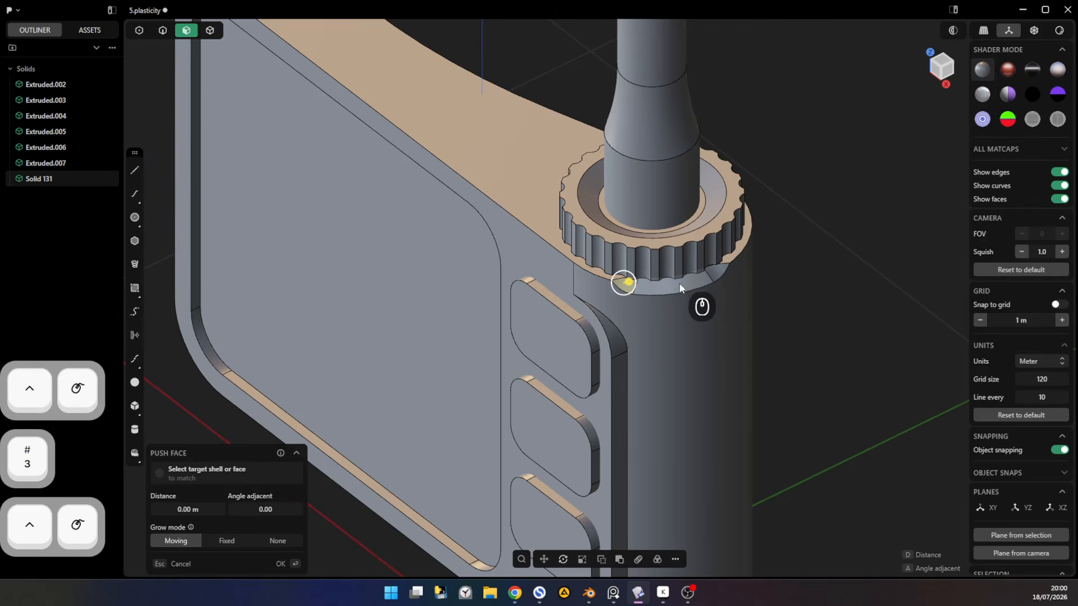
key(shift)
key(shift)
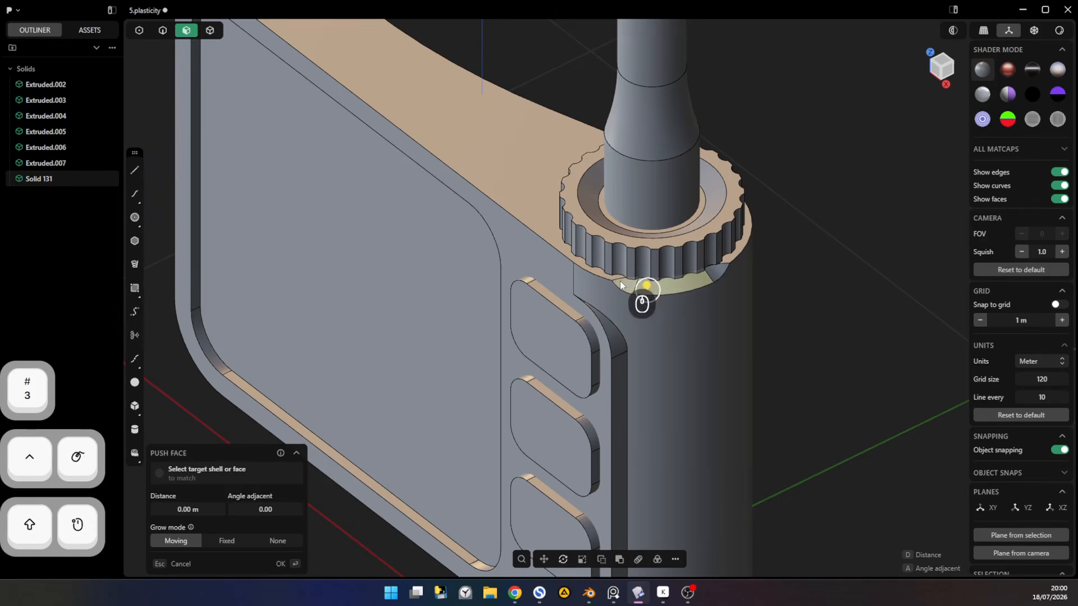
shift+click(642, 289)
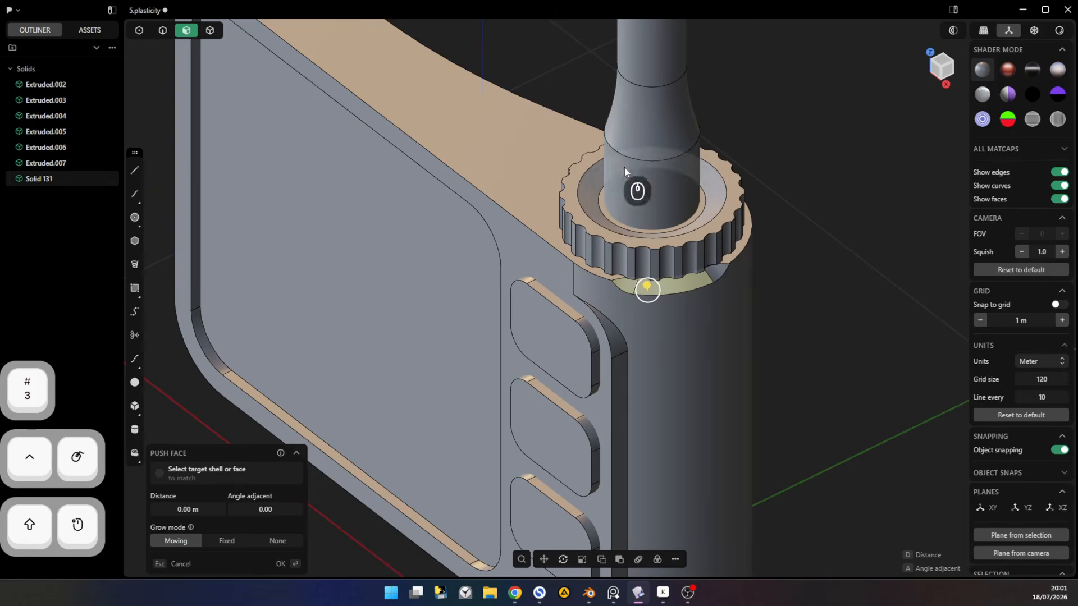
click(1033, 35)
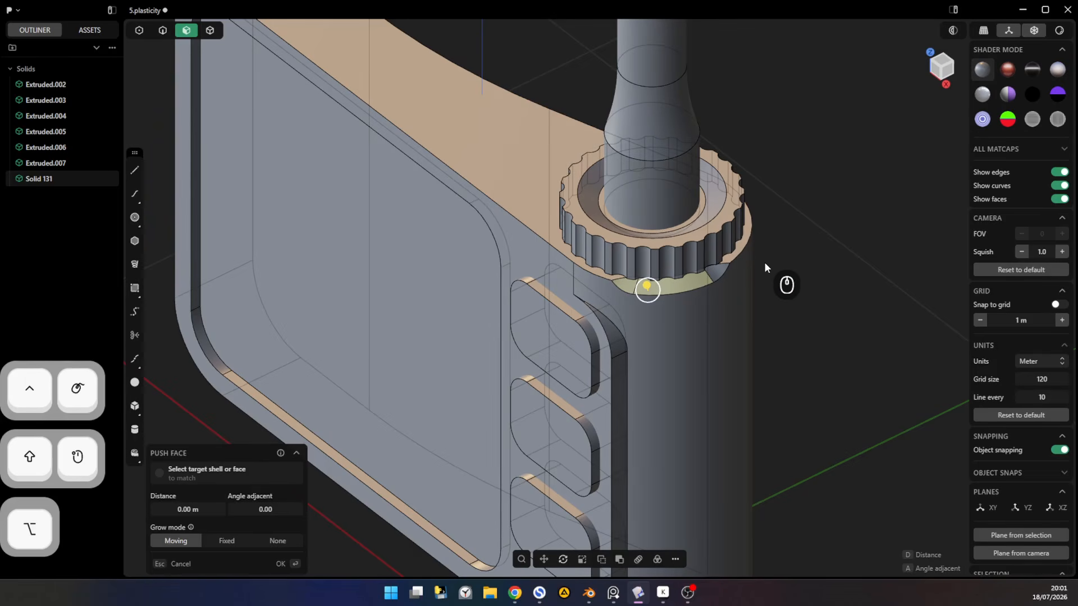
key(alt+z)
key(alt+z)
- Rotate the cutout faces around the knob's axis using a pivot at the antenna's centre, and turn off x-ray display
key(g)
key(Escape)
key(r)
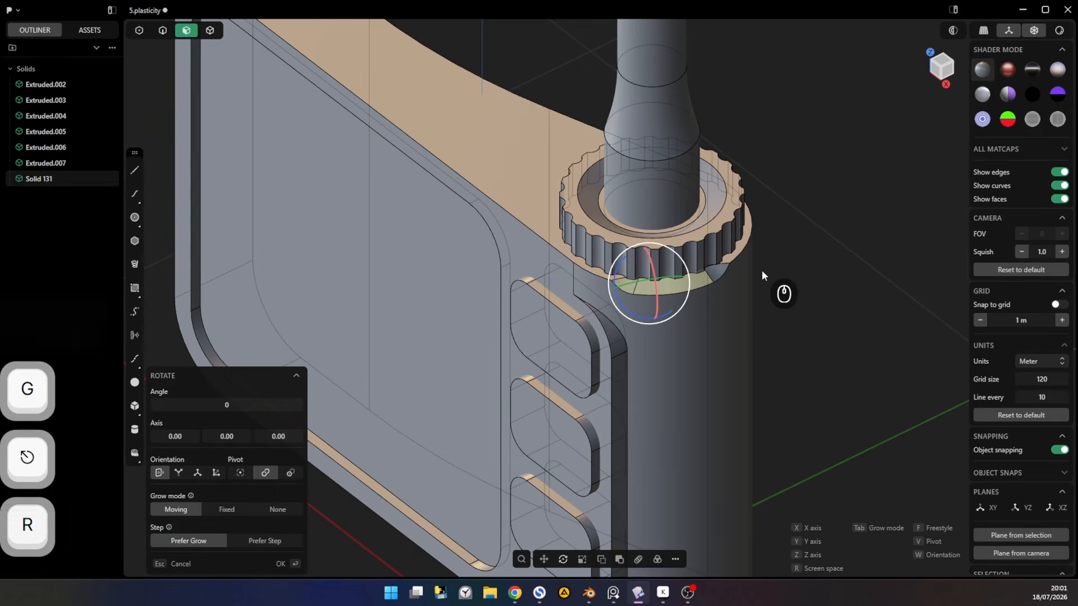
key(v)
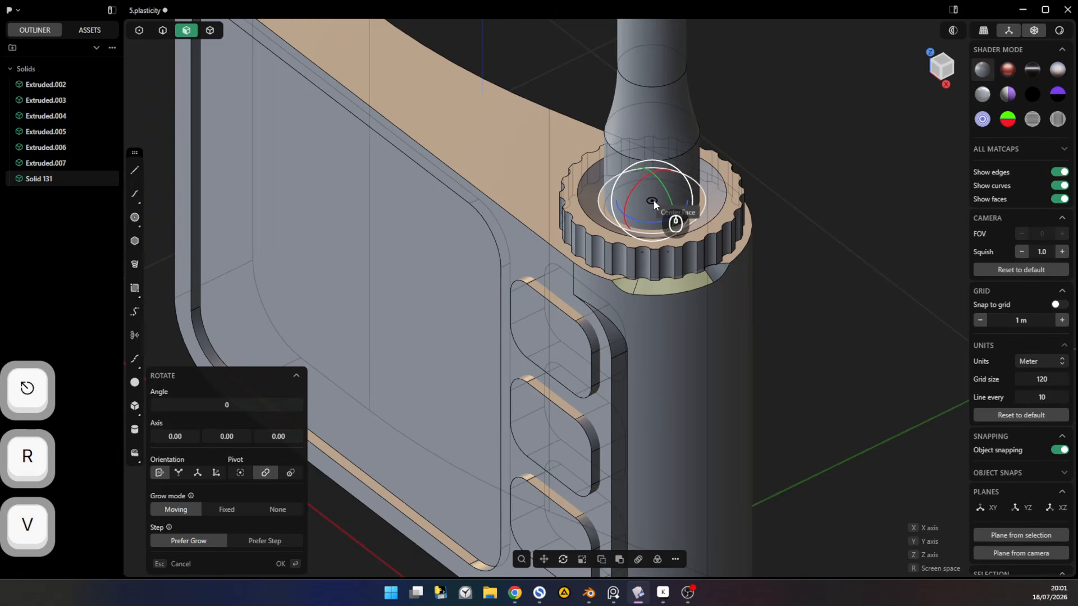
click(654, 203)
drag(673, 222, 644, 231)
right_click(799, 283)
middle_drag(800, 282, 842, 235)
click(857, 220)
key(alt+z)
shift+middle_drag(842, 236, 790, 212)
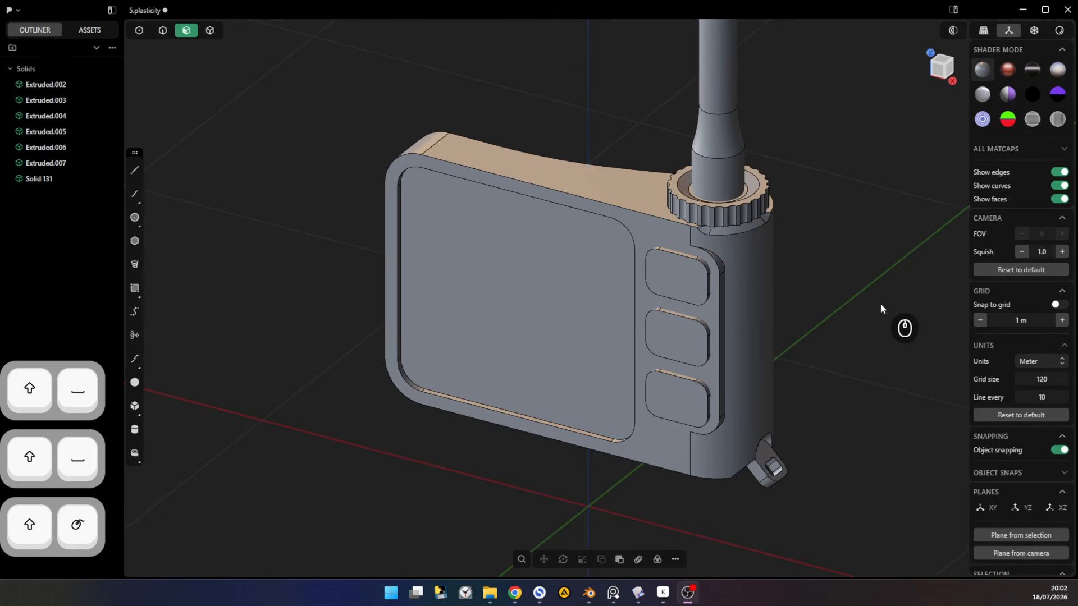
- Fillet the body's front and rear outer edges by about 0.017 m, including tangent edges
key(2)
click(651, 216)
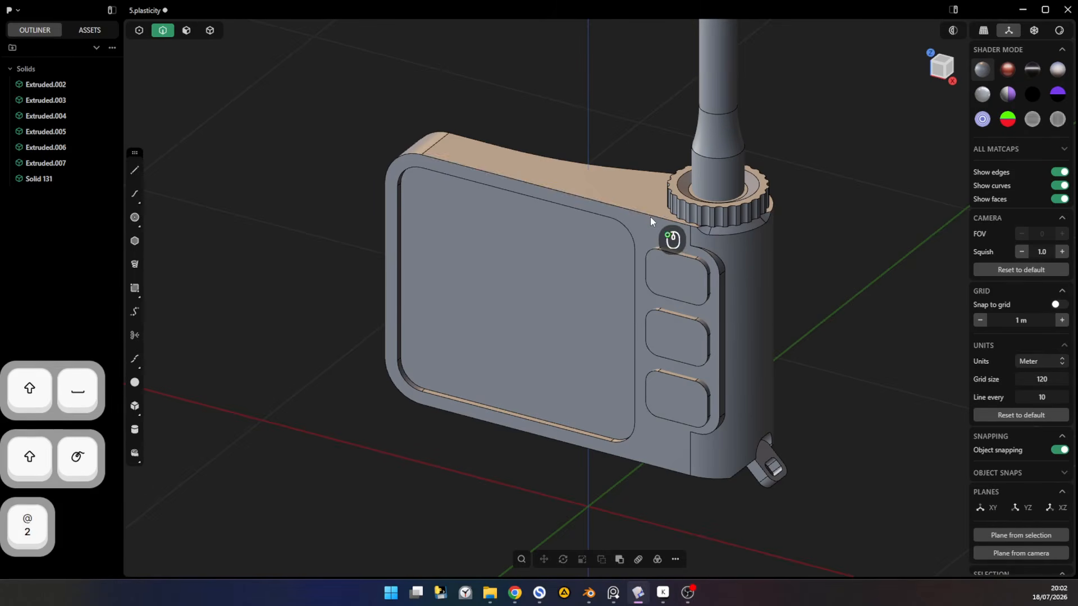
shift+click(635, 169)
key(d)
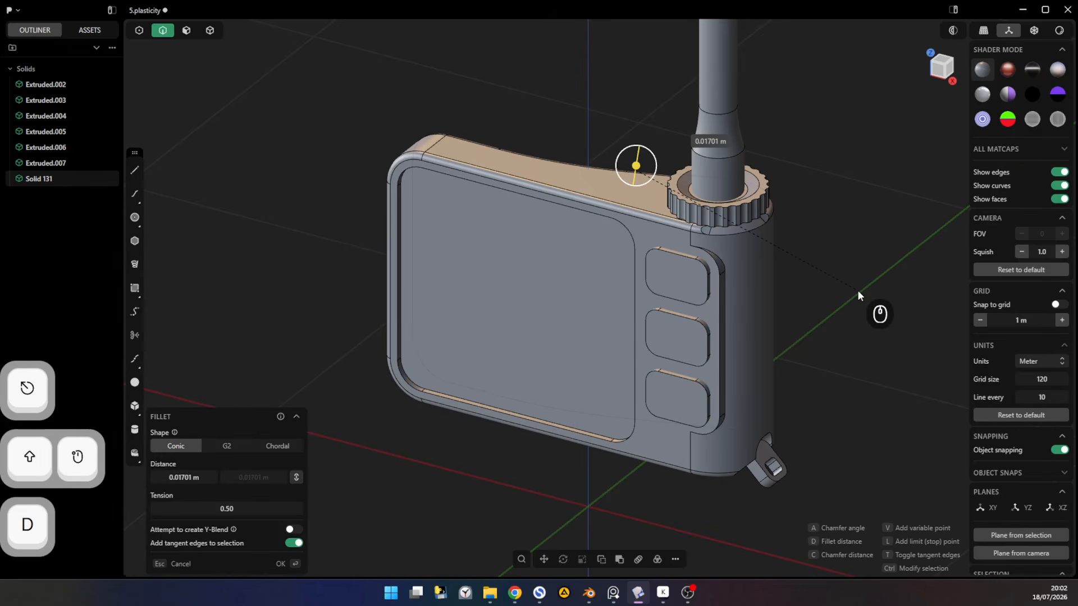
click(854, 289)
right_click(853, 291)
middle_drag(846, 297, 832, 318)
shift+middle_drag(833, 230, 824, 251)
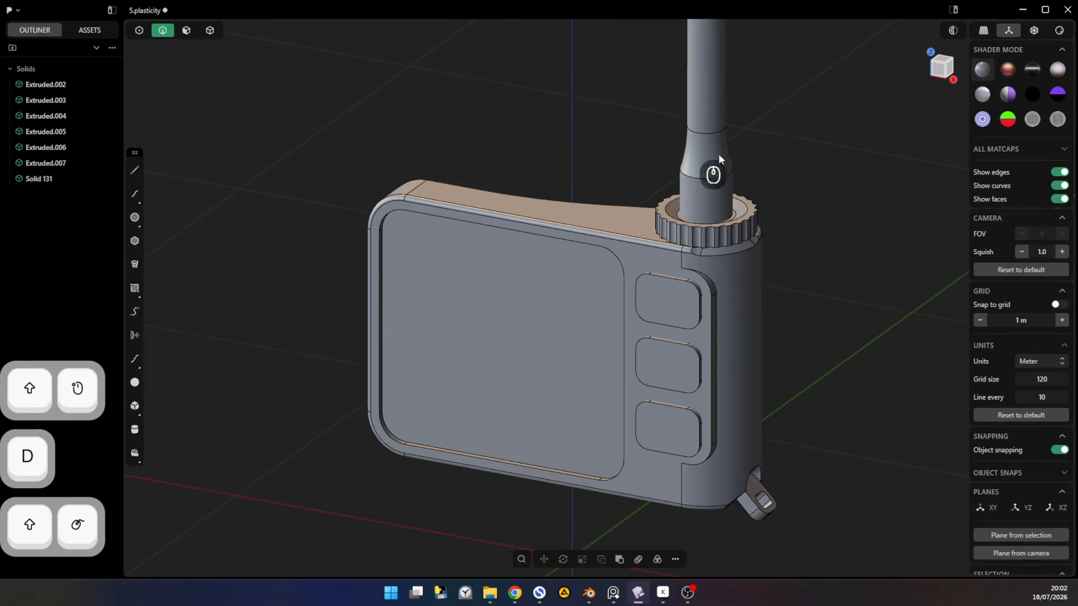
- Look up the viewport toggle edges command and hide the edge lines to inspect the model's shading
text(fVIEW)
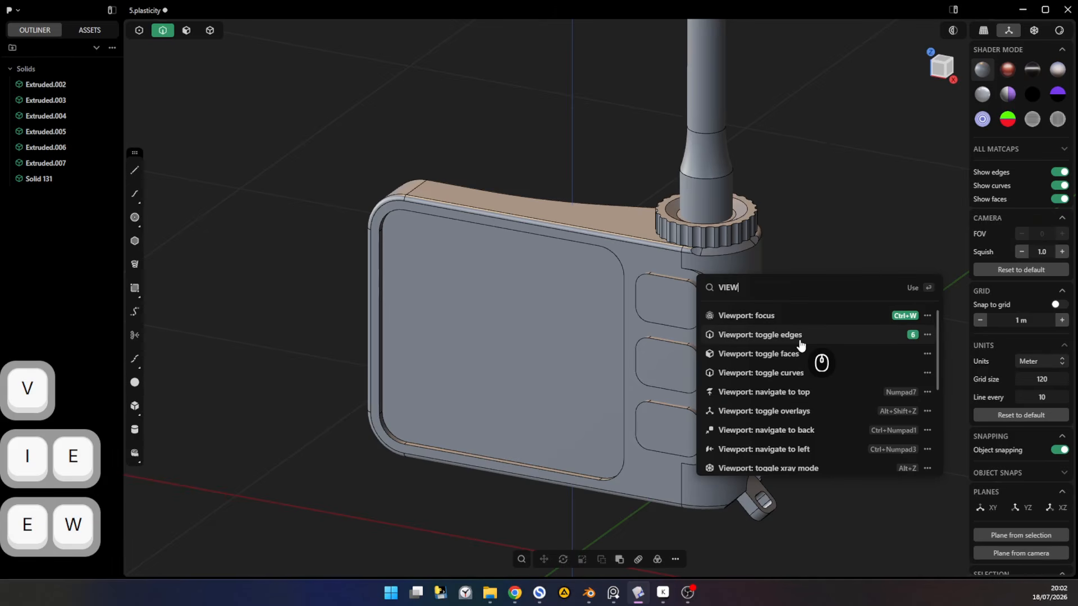
click(927, 334)
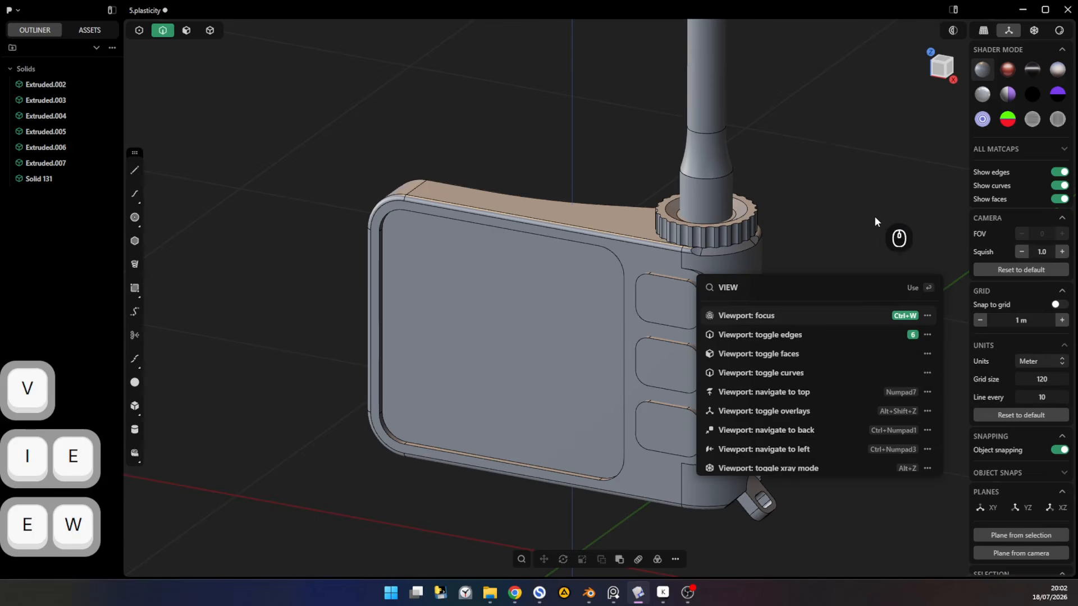
key(Escape)
key(6)
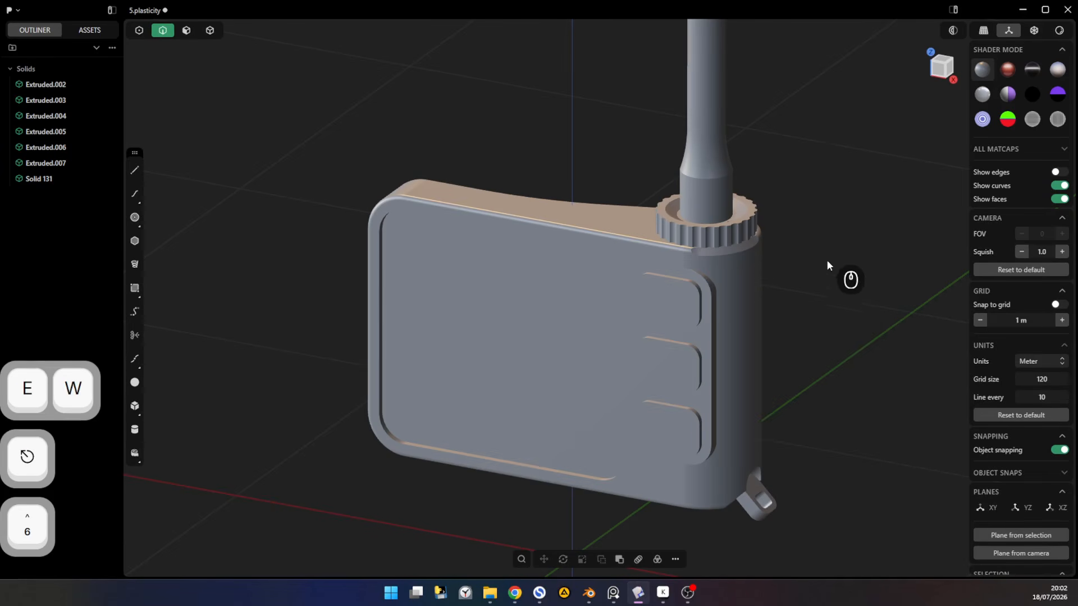
middle_drag(814, 321, 774, 332)
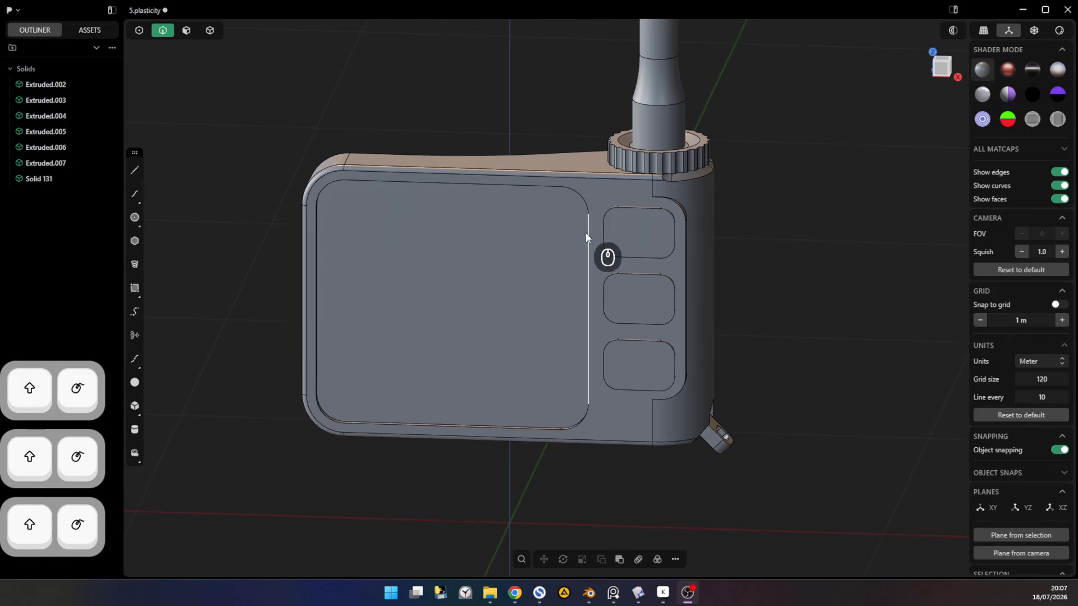
- Hide the holed tag at the body's lower corner
middle_drag(586, 237, 654, 315)
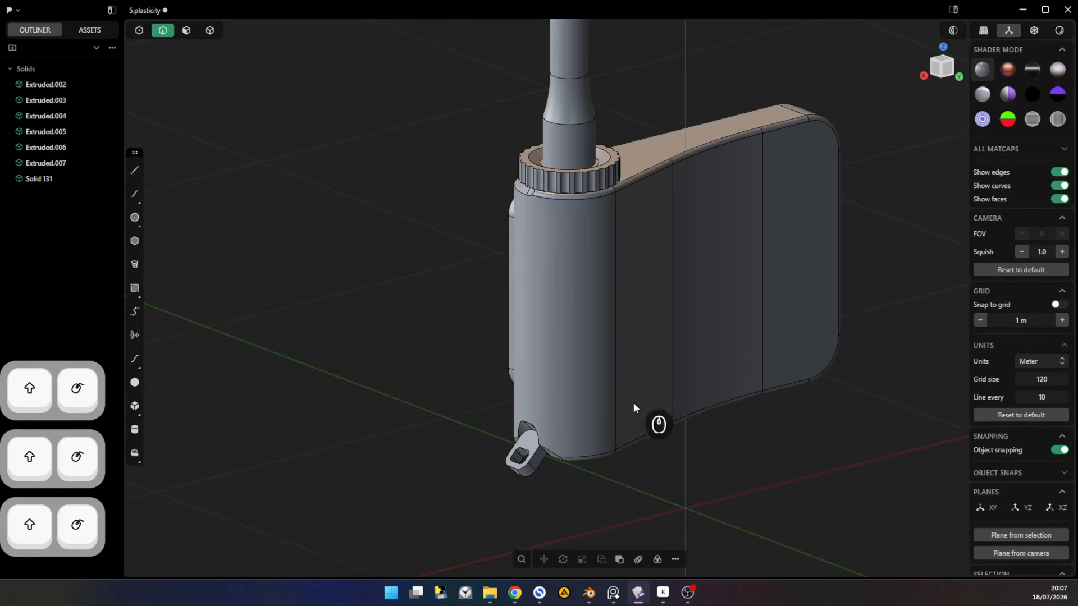
middle_drag(611, 274, 666, 235)
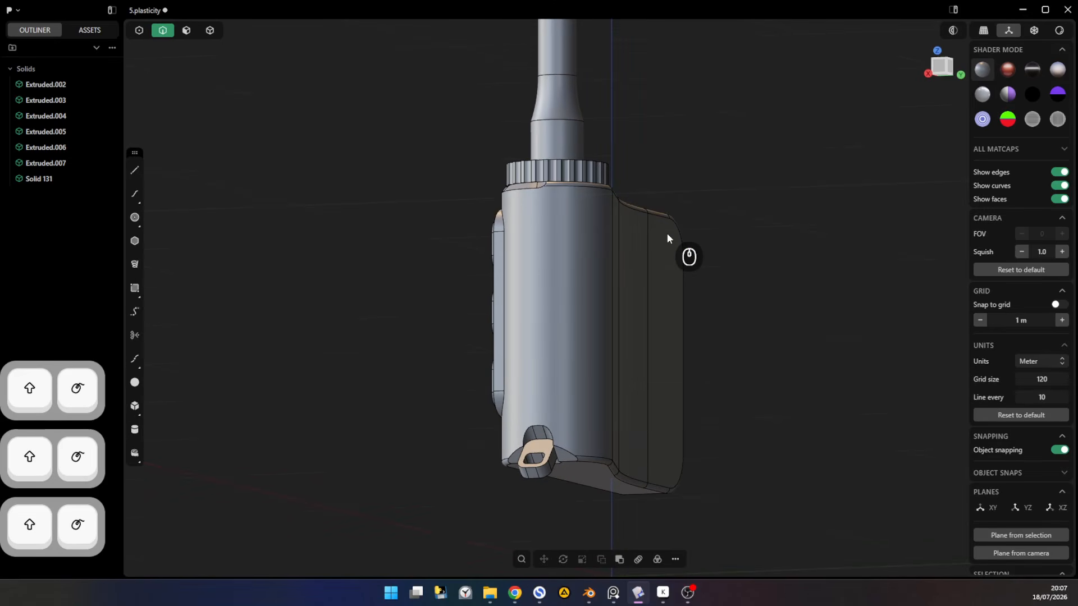
middle_drag(581, 321, 779, 202)
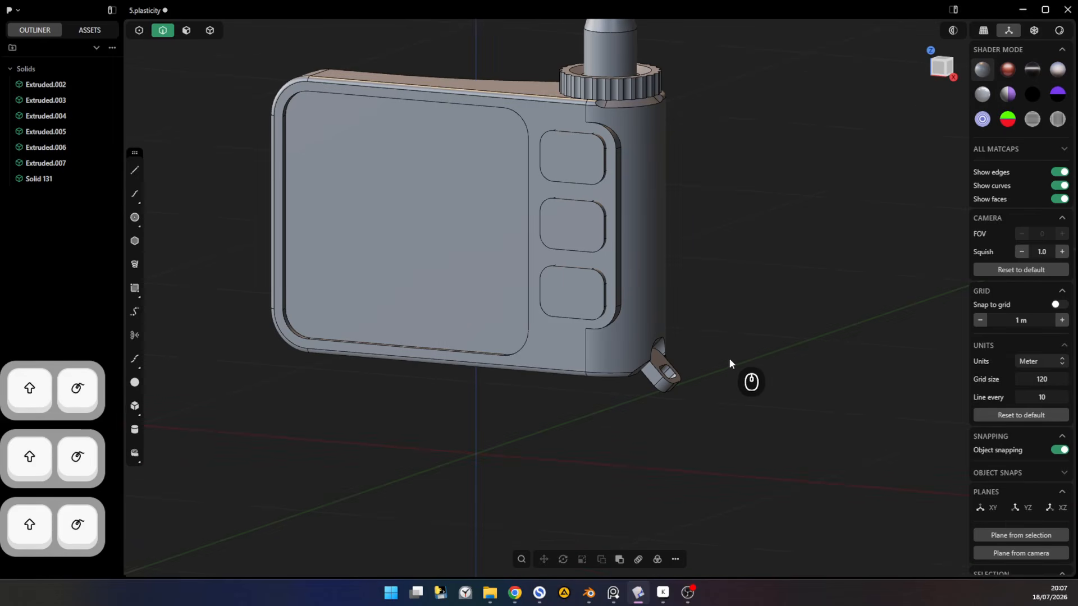
key(4)
click(661, 385)
key(h)
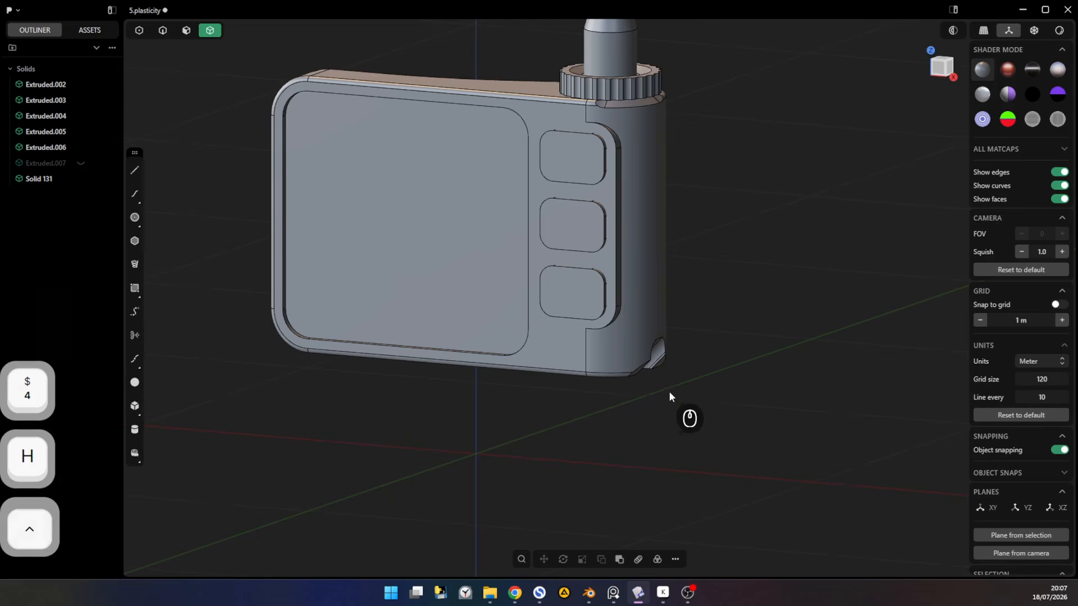
- Duplicate the notch faces at the body's lower corner as a separate solid and hide the copy
middle_drag(669, 391, 702, 312)
key(3)
key(alt)
alt+click(660, 352)
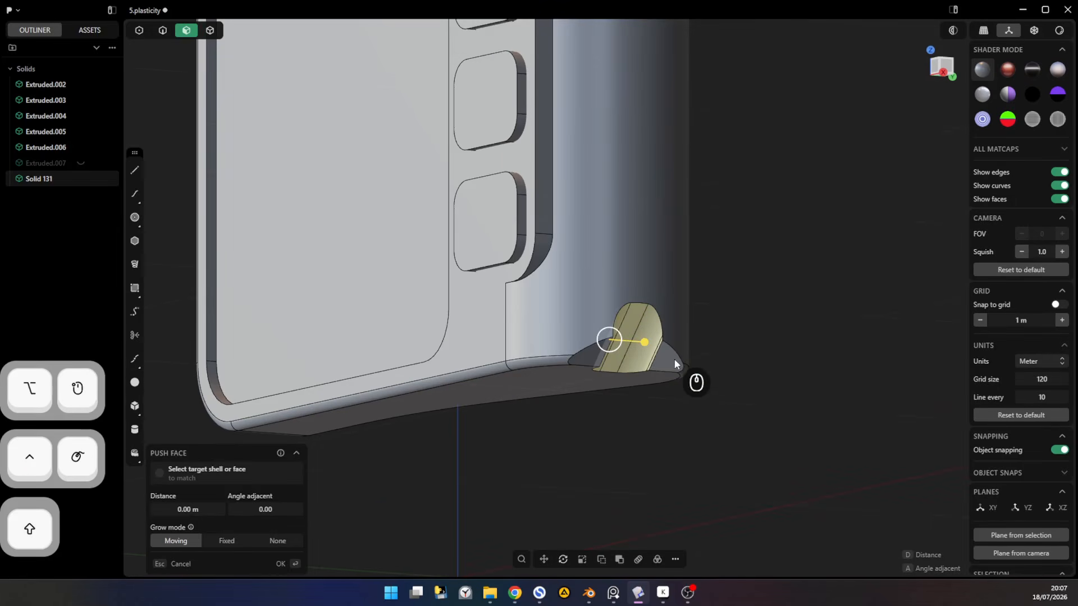
shift+click(584, 361)
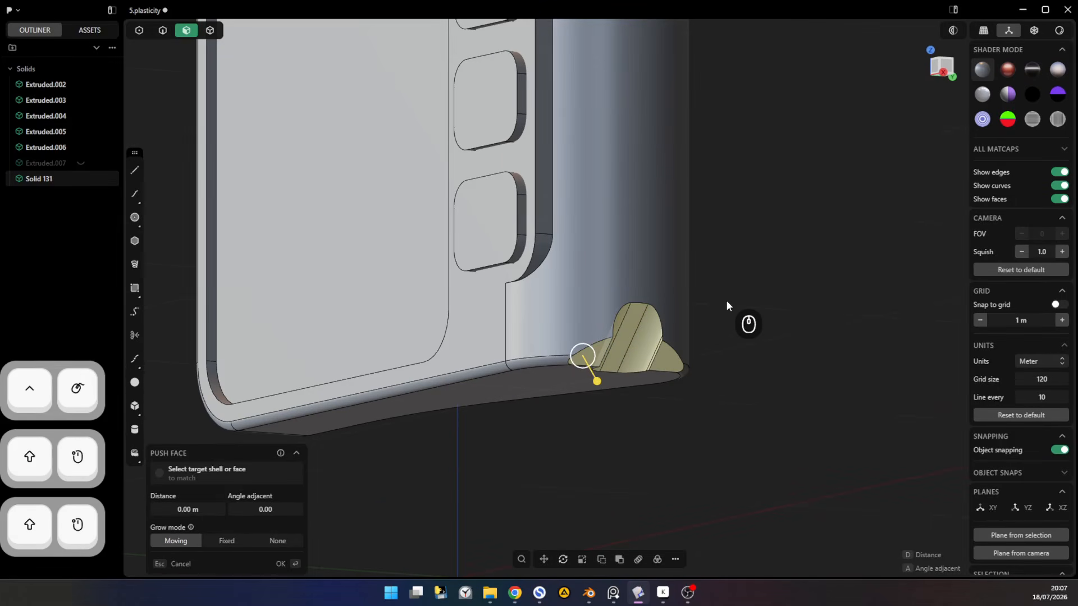
key(alt+d)
middle_drag(655, 279, 697, 299)
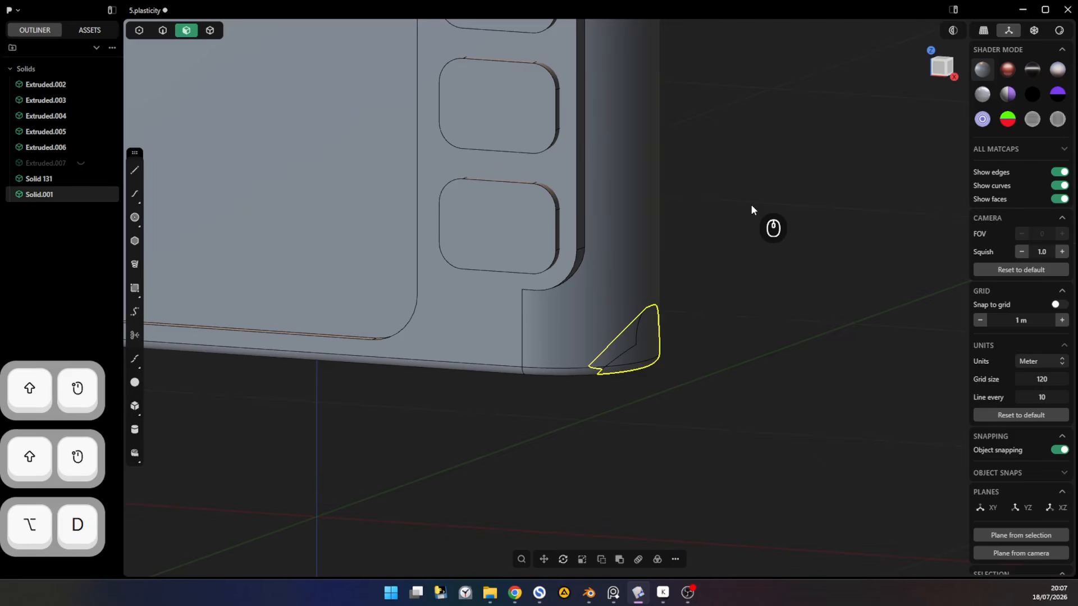
key(h)
- Delete all notch faces from the body's lower corner so the corner closes
mouse_move(685, 368)
middle_down()
mouse_move(647, 332)
mouse_move(675, 384)
middle_up()
key(3)
drag(578, 421, 736, 268)
middle_drag(729, 315, 729, 339)
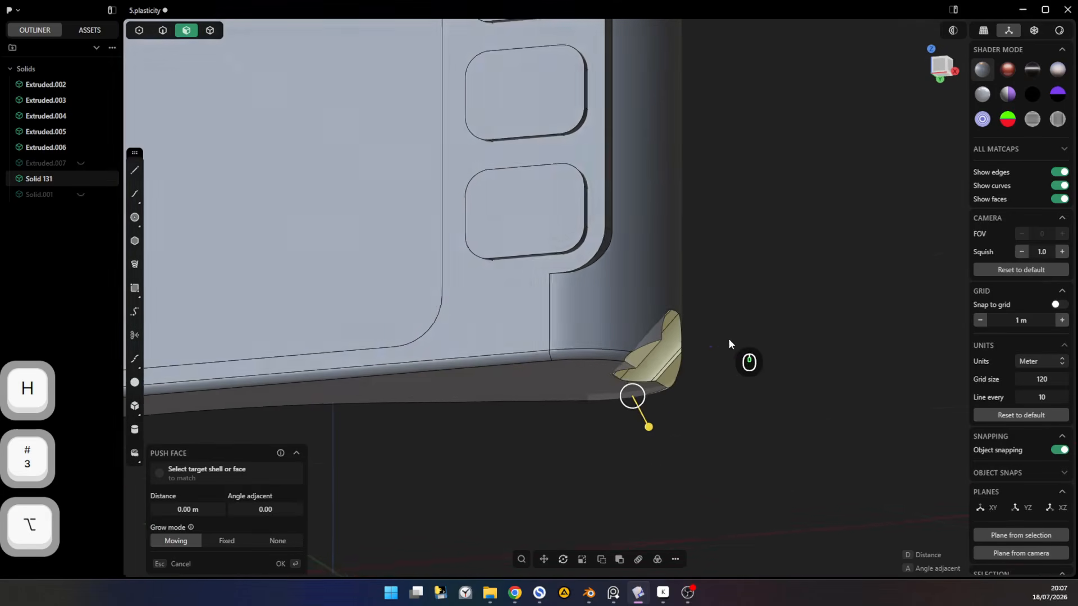
middle_drag(602, 423, 536, 392)
key(x)
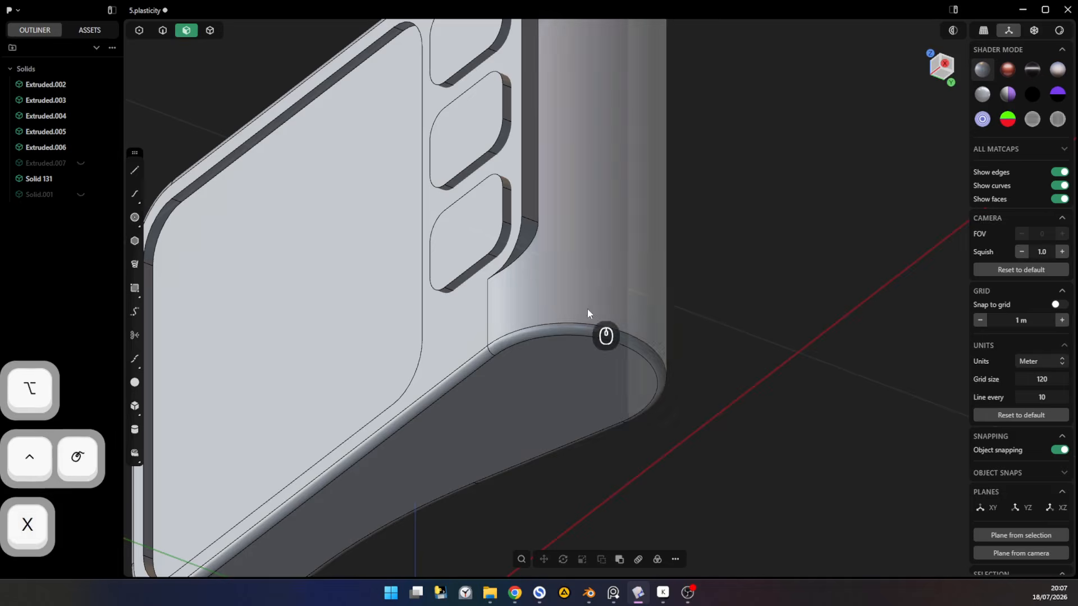
- Delete the fillet faces running along the body's outer edges to return them to sharp edges
middle_drag(587, 309, 563, 354)
shift+middle_drag(563, 354, 682, 395)
key(3)
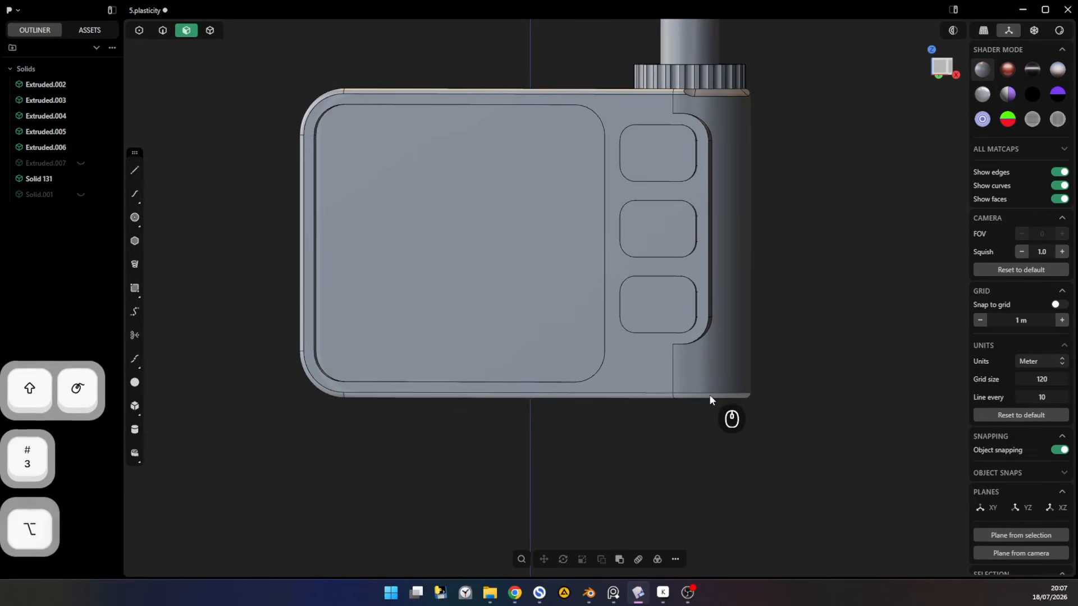
alt+click(710, 395)
key(x)
middle_drag(760, 368, 774, 292)
middle_drag(774, 291, 737, 115)
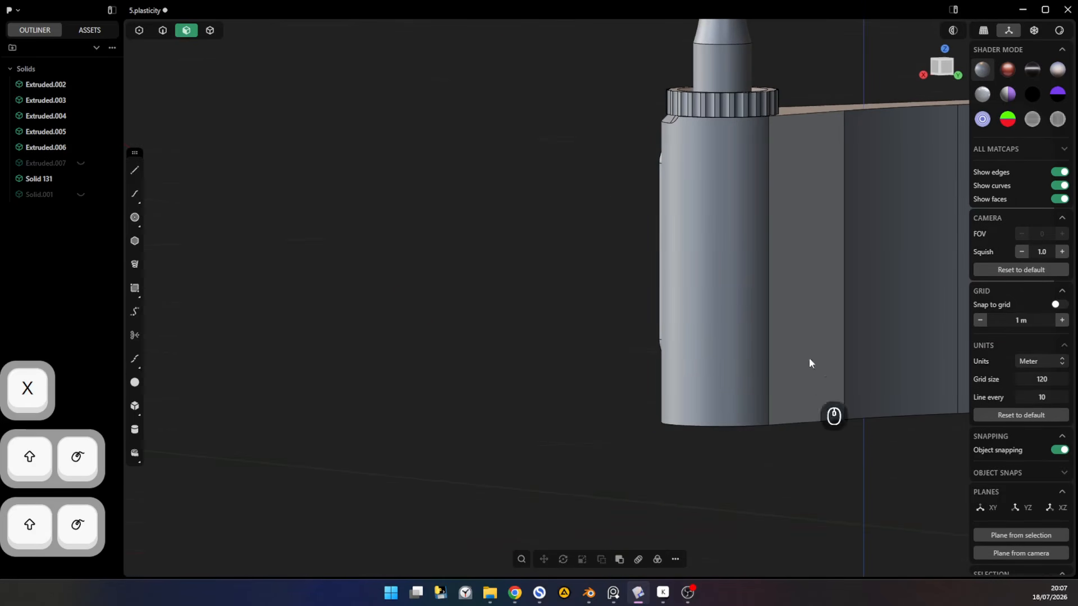
middle_drag(809, 362, 676, 128)
middle_drag(685, 440, 673, 415)
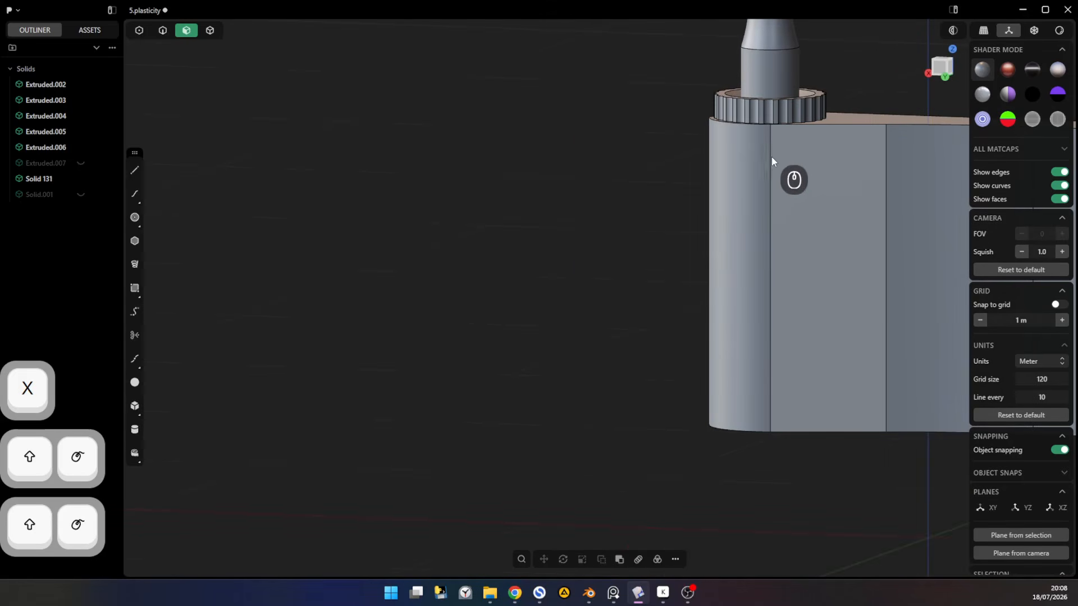
- Knife-cut a vertical line about 0.68 m long up the cylindrical side, starting from its lower edge
middle_drag(772, 161, 766, 382)
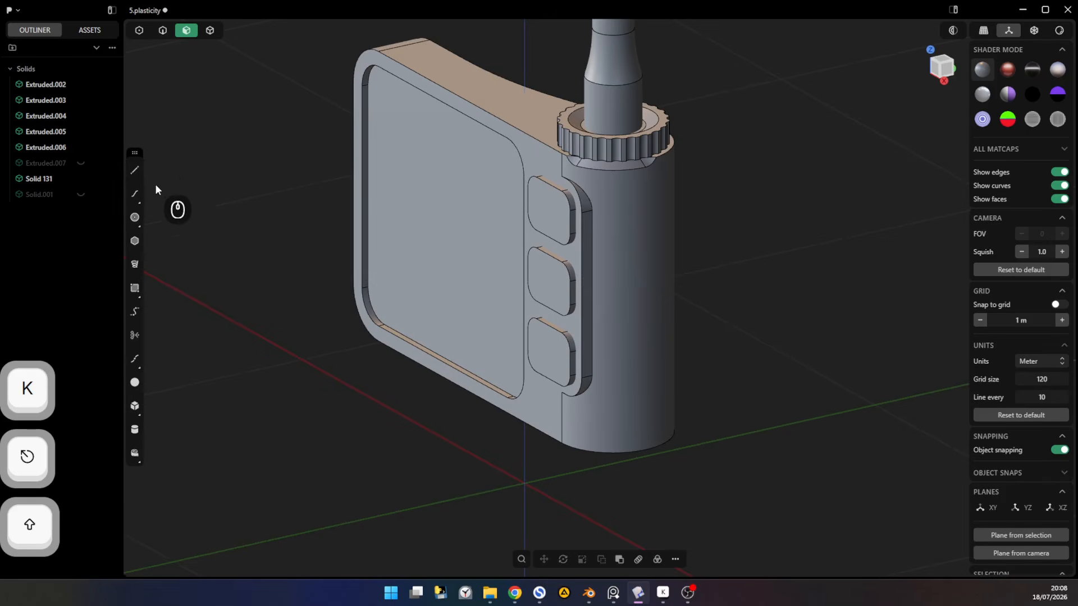
key(shift+a)
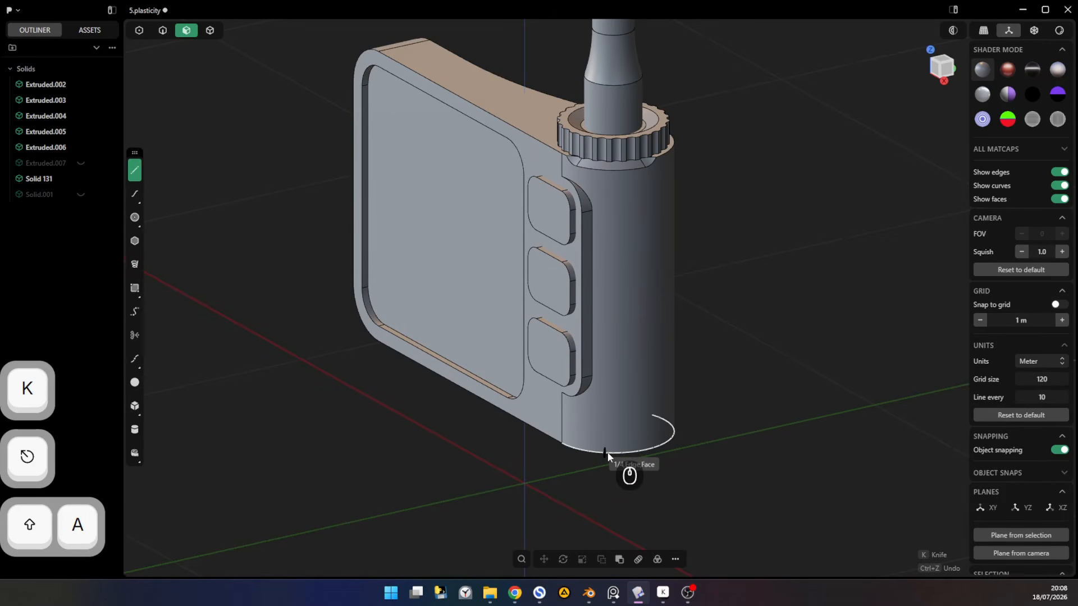
click(604, 452)
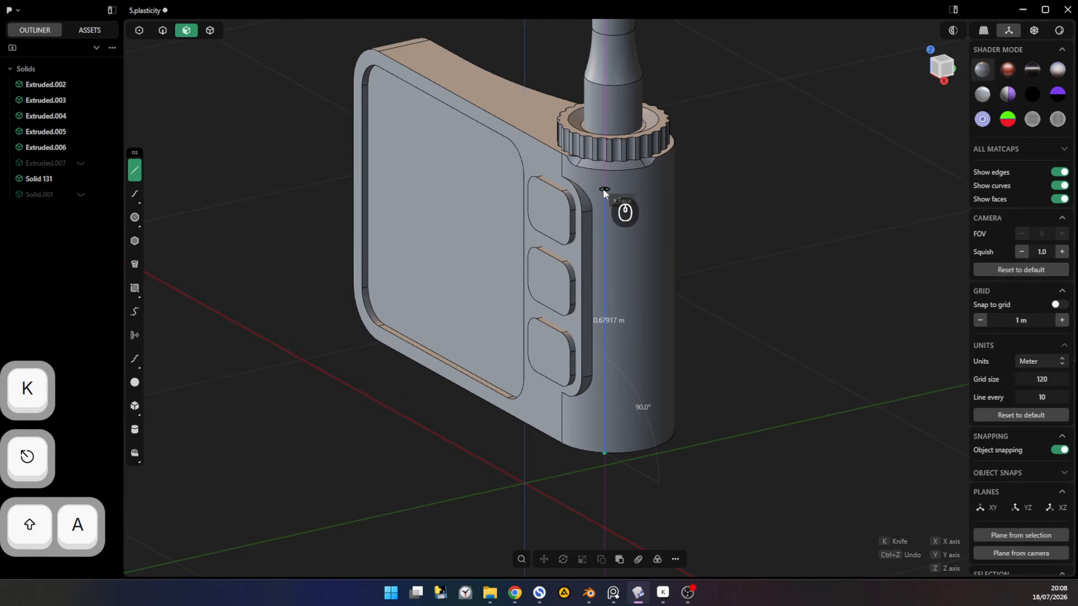
key(k)
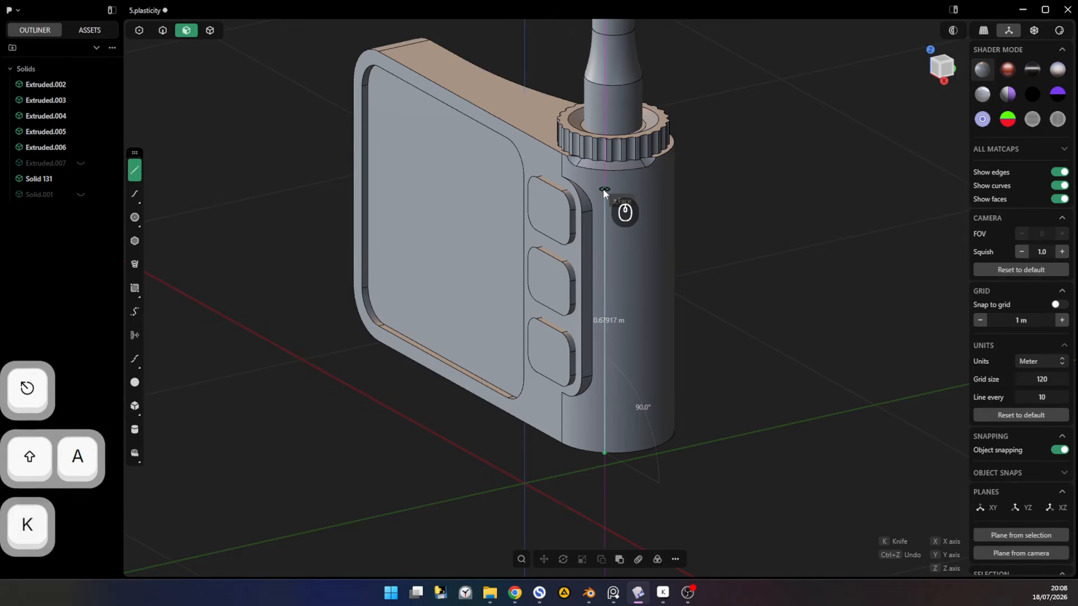
click(603, 188)
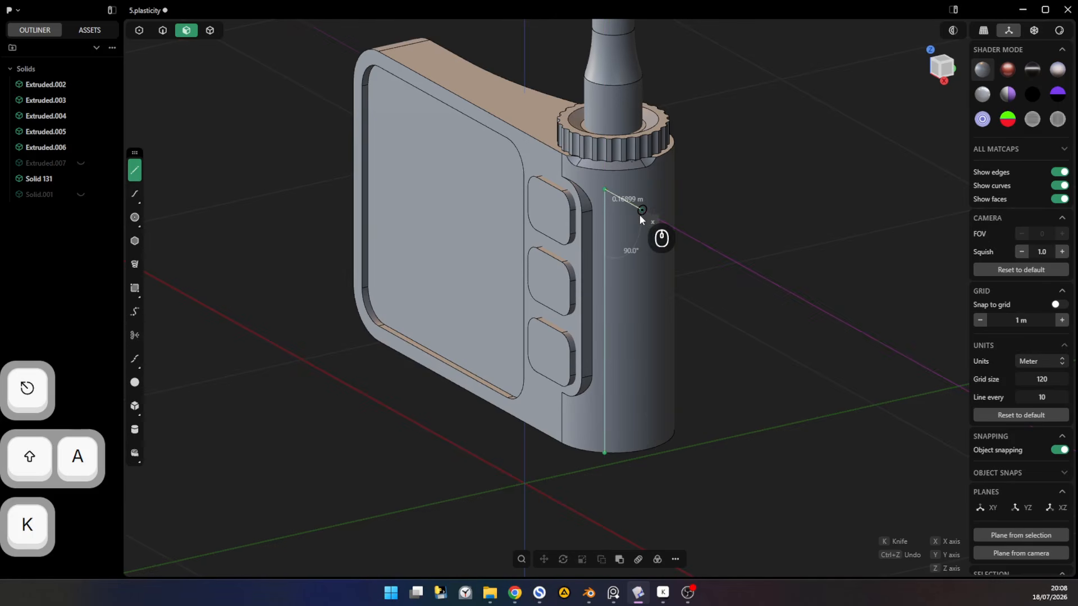
middle_drag(639, 215, 666, 197)
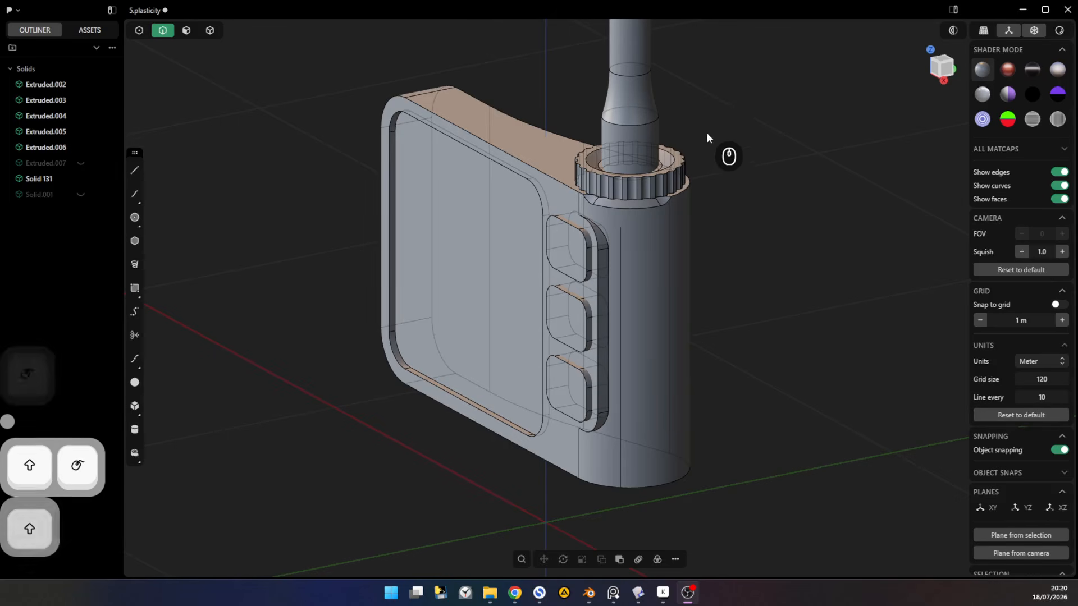
middle_drag(708, 137, 564, 179)
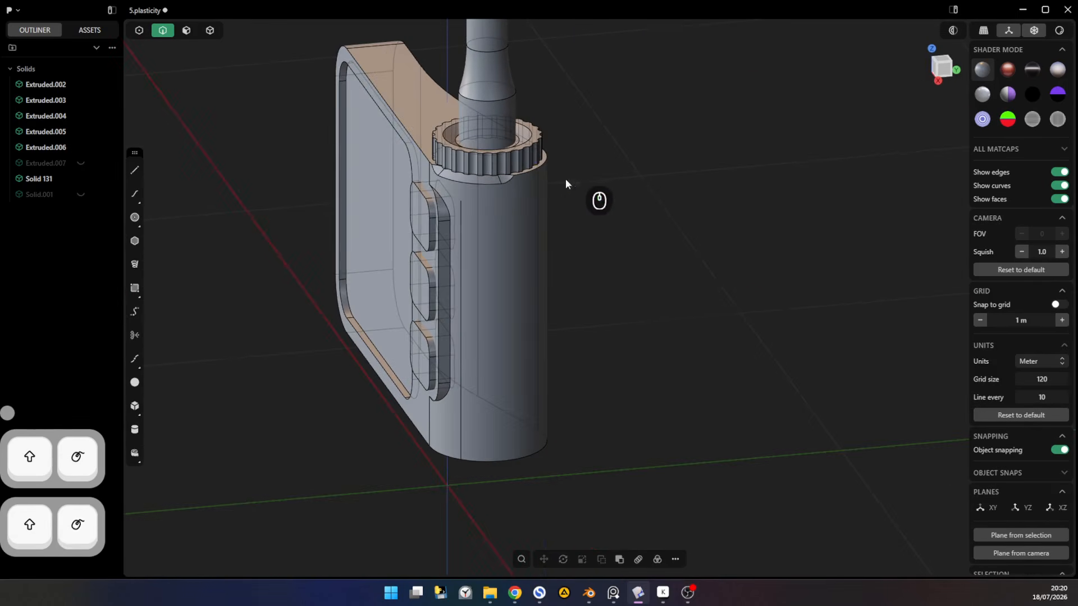
key(shift+a)
click(462, 203)
middle_drag(463, 203, 325, 194)
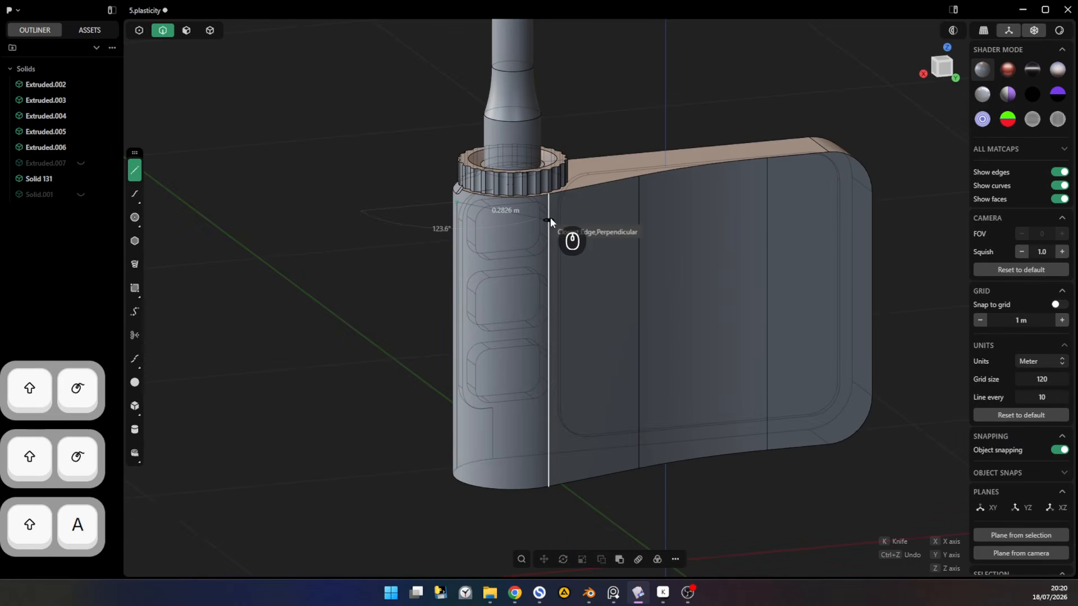
middle_drag(550, 217, 632, 225)
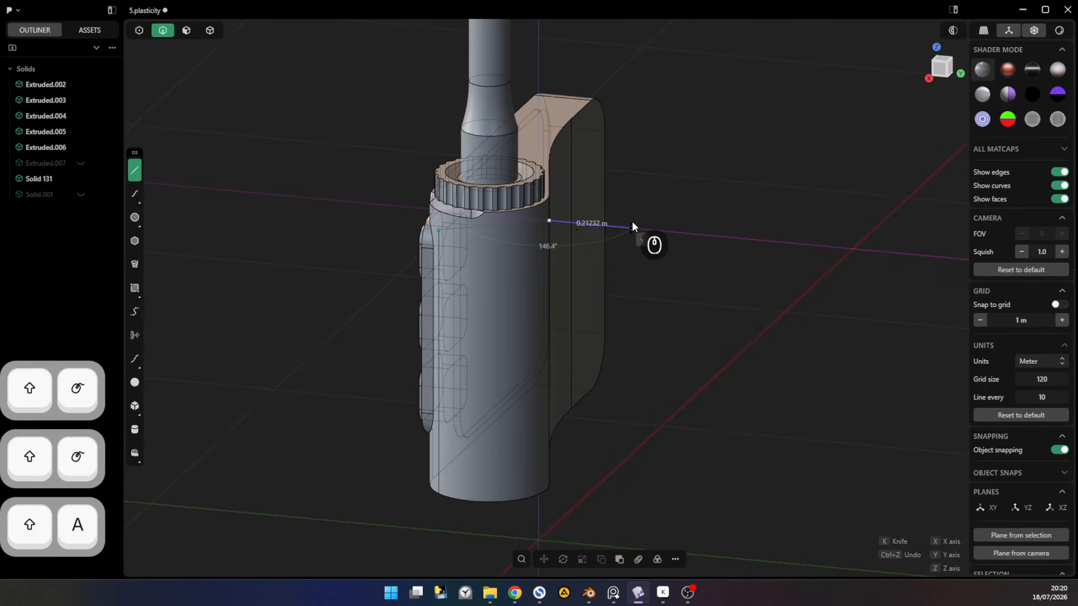
key(k)
middle_drag(496, 220, 580, 235)
key(ctrl+z)
- Draw a straight line about 0.74 m long from the vertical cut's upper end toward the body's rear
key(shift+a)
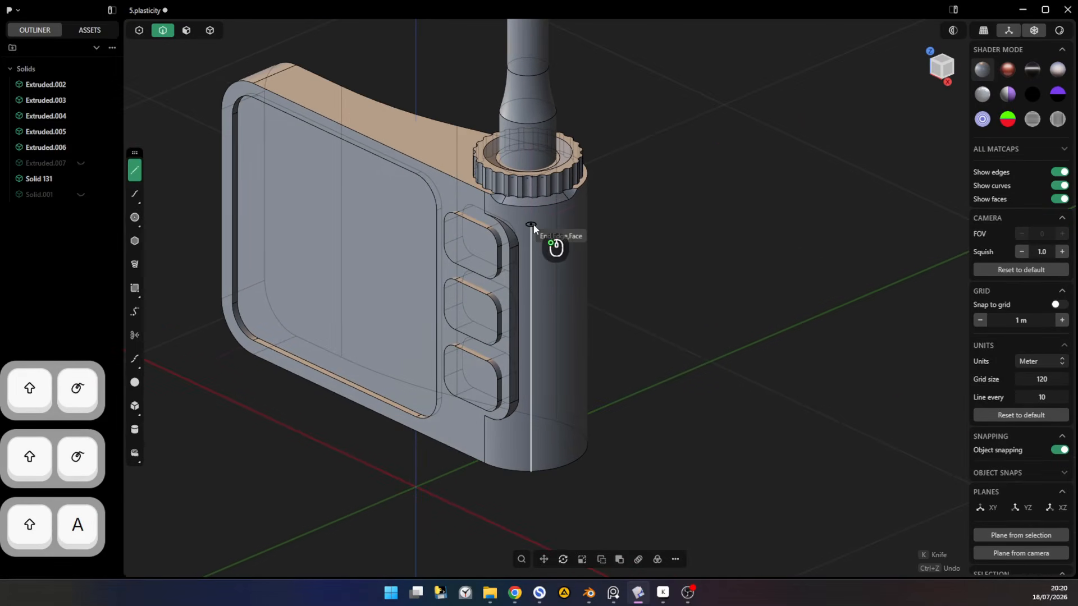
click(532, 224)
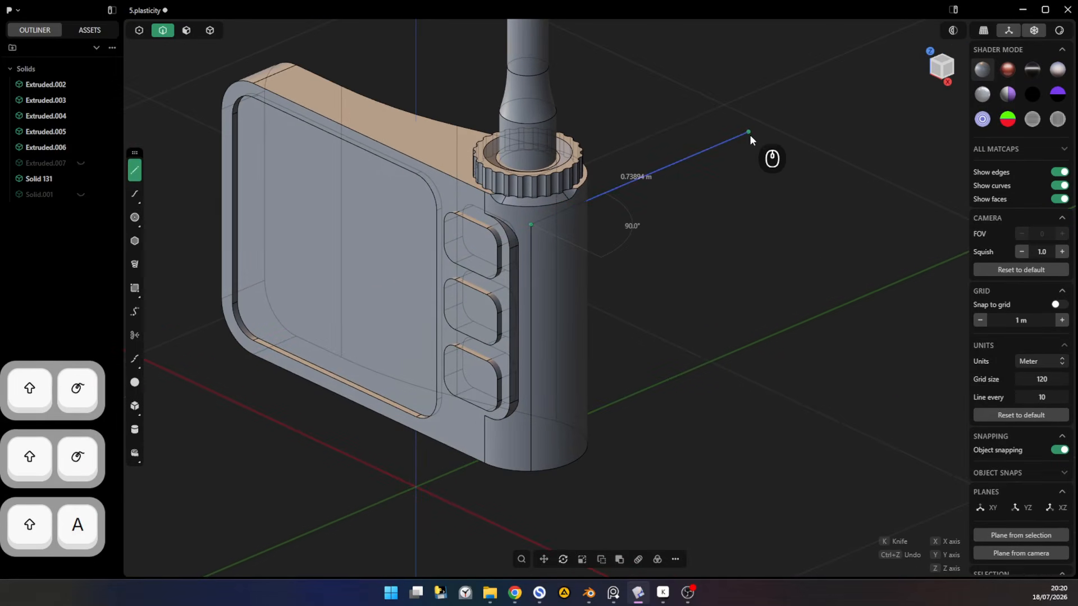
click(749, 133)
- Extrude the line upward into a flat vertical sheet and delete the source line
shift+middle_drag(728, 147, 712, 211)
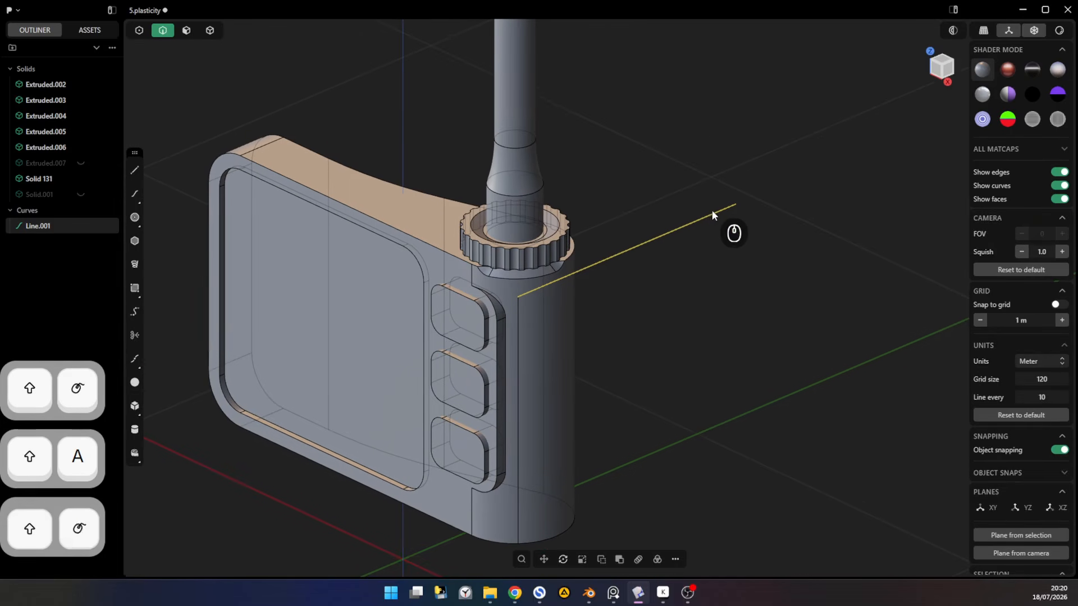
key(e)
click(708, 56)
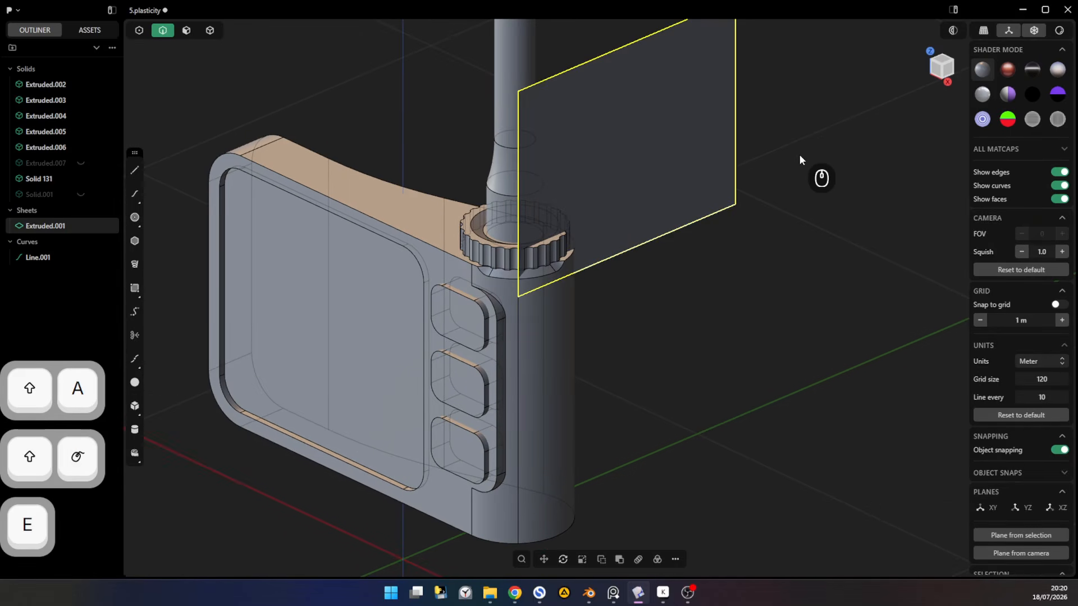
click(827, 232)
key(2)
key(x)
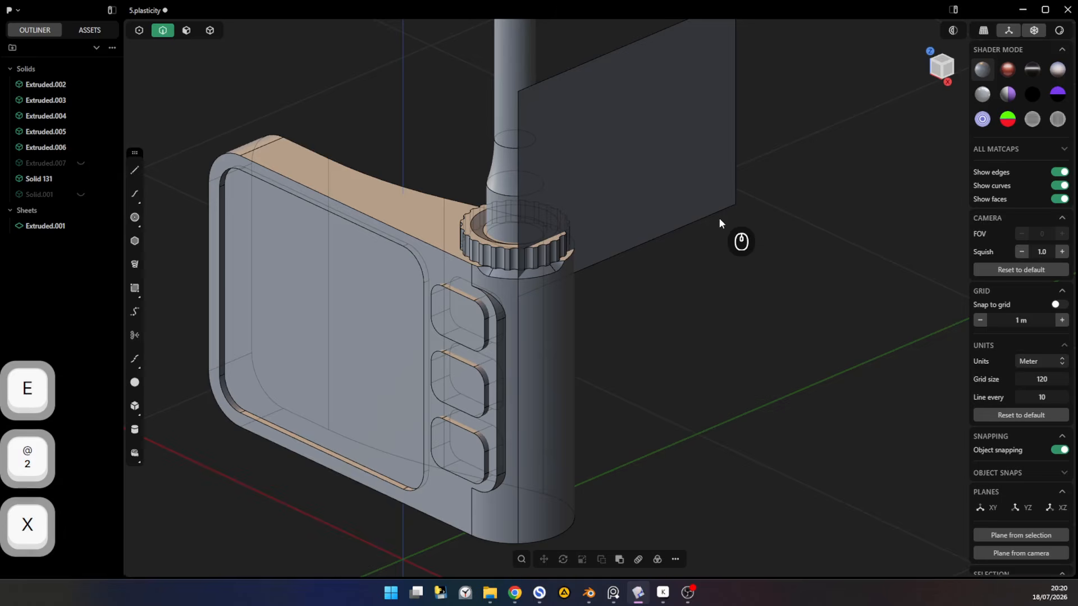
- Rotate the sheet to horizontal around a pivot placed on its lower edge
key(4)
click(686, 188)
key(r)
key(v)
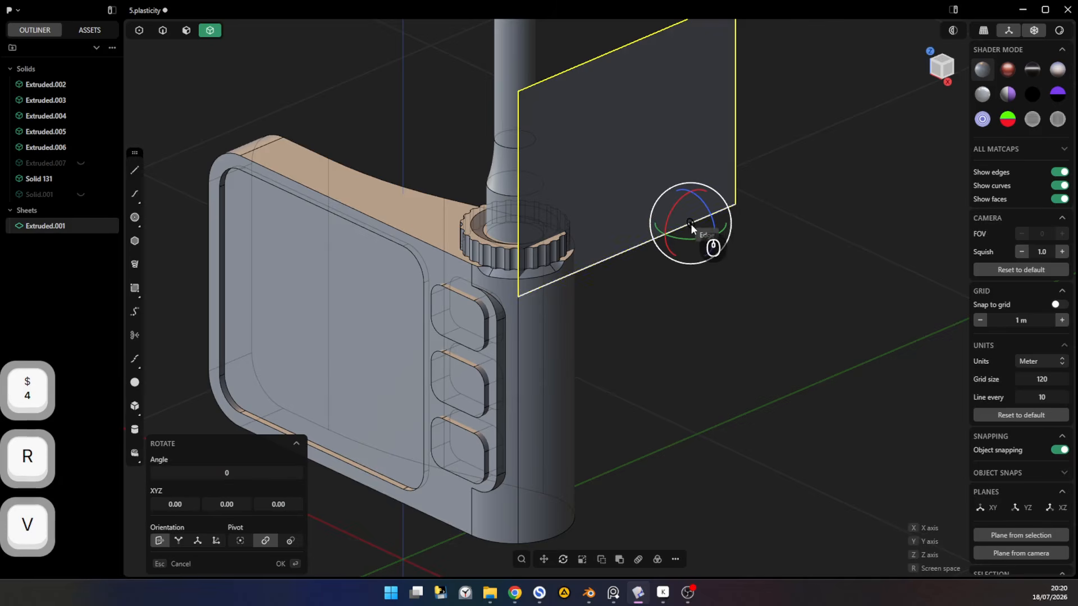
click(692, 224)
drag(724, 241, 724, 240)
right_click(738, 402)
right_drag(738, 402, 692, 298)
- Move the horizontal sheet sideways so it crosses the whole cylindrical side of the body below the knob
key(g)
drag(867, 322, 1016, 256)
shift+middle_drag(679, 260, 502, 266)
drag(850, 255, 878, 252)
right_click(504, 261)
middle_drag(504, 261, 859, 245)
- Imprint the horizontal sheet onto the body with Imprint Body and delete the sheet
key(4)
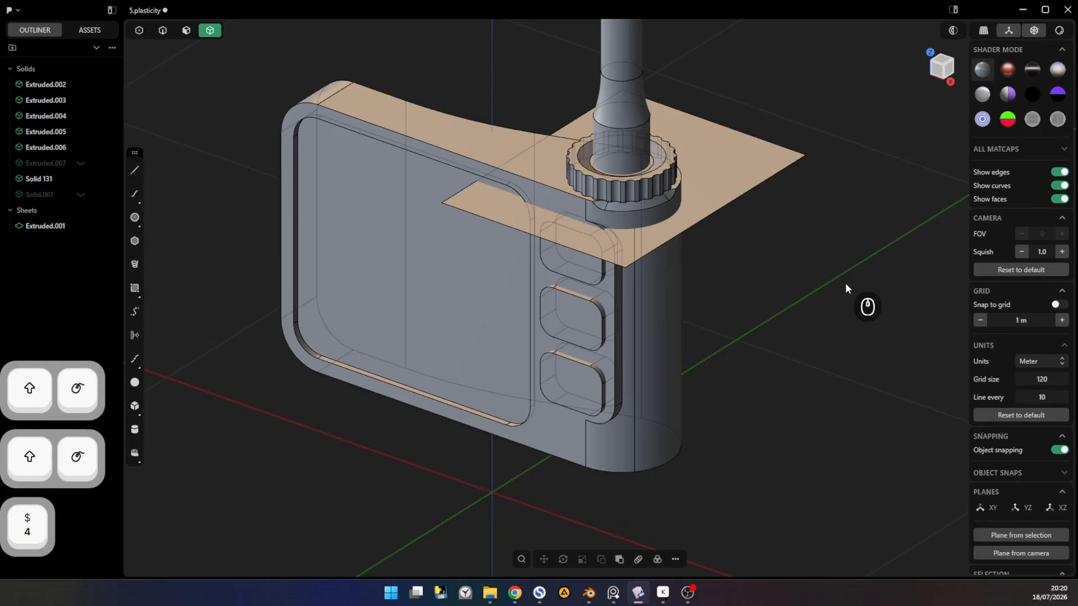
click(674, 308)
shift+click(722, 206)
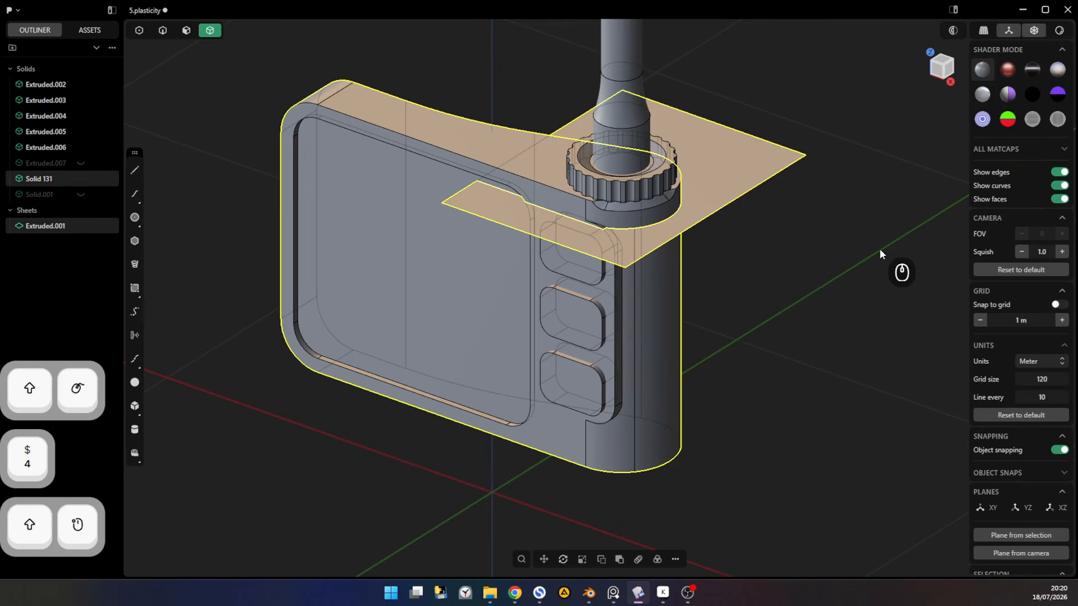
key(shift+i)
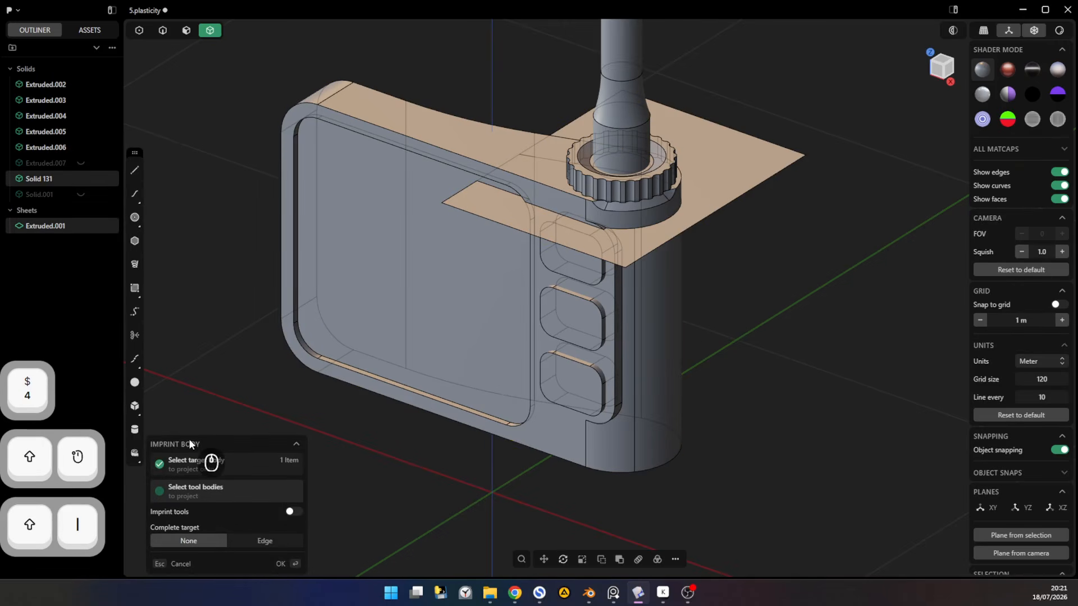
key(Escape)
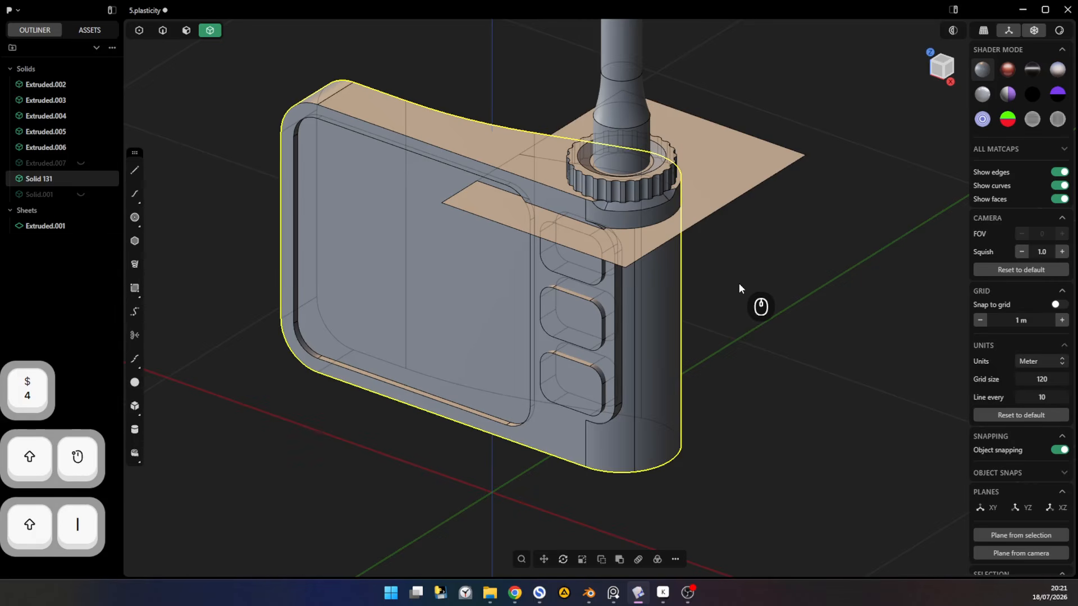
click(733, 181)
key(x)
- Turn off x-ray display and delete the cylindrical face and adjoining rear face below the imprinted line, leaving the body open
middle_drag(729, 176, 628, 238)
middle_drag(800, 257, 731, 423)
key(alt+z)
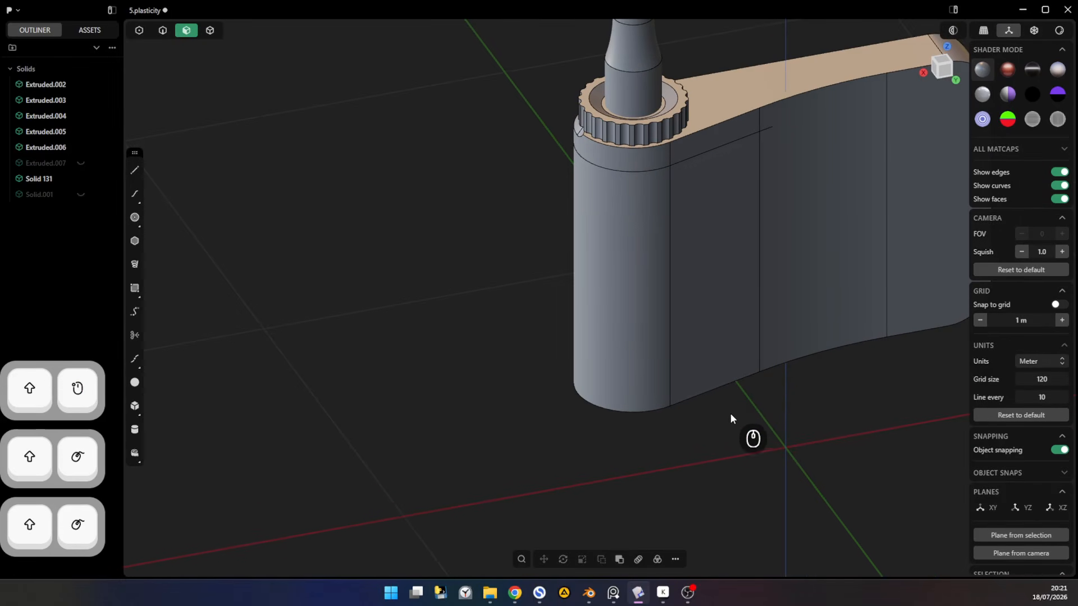
drag(725, 331, 723, 335)
shift+click(639, 296)
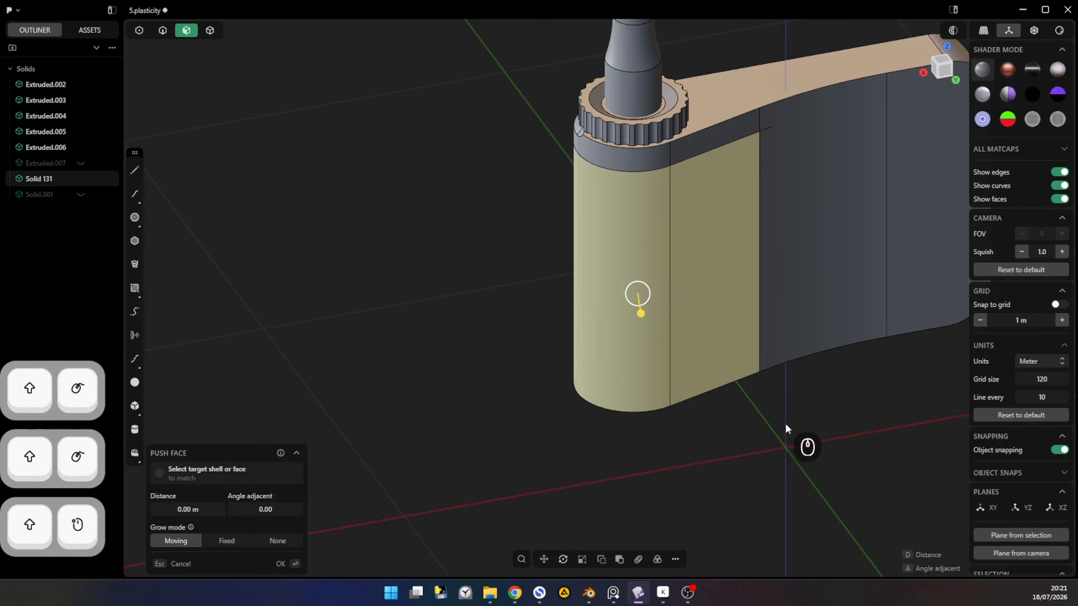
key(shift)
key(shift+x)
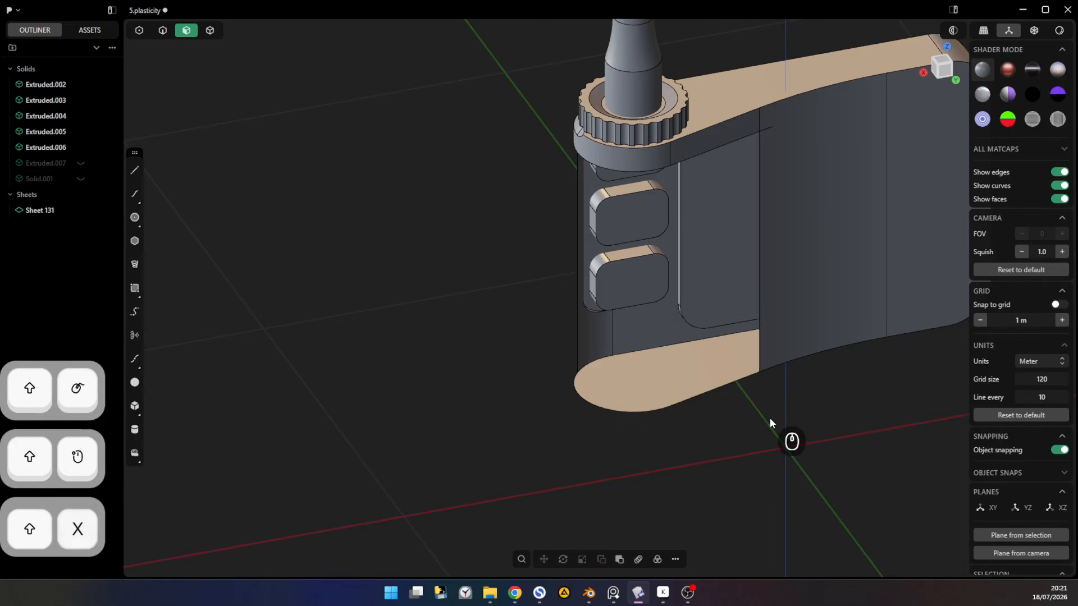
mouse_move(739, 421)
middle_down()
mouse_move(861, 402)
mouse_move(796, 429)
mouse_move(747, 422)
middle_up()
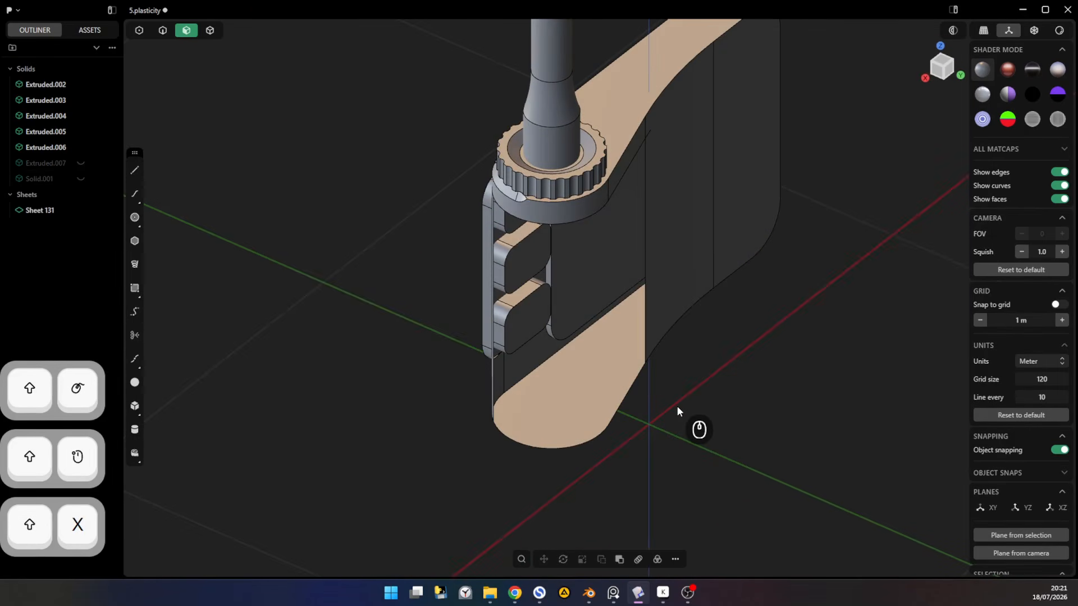
key(4)
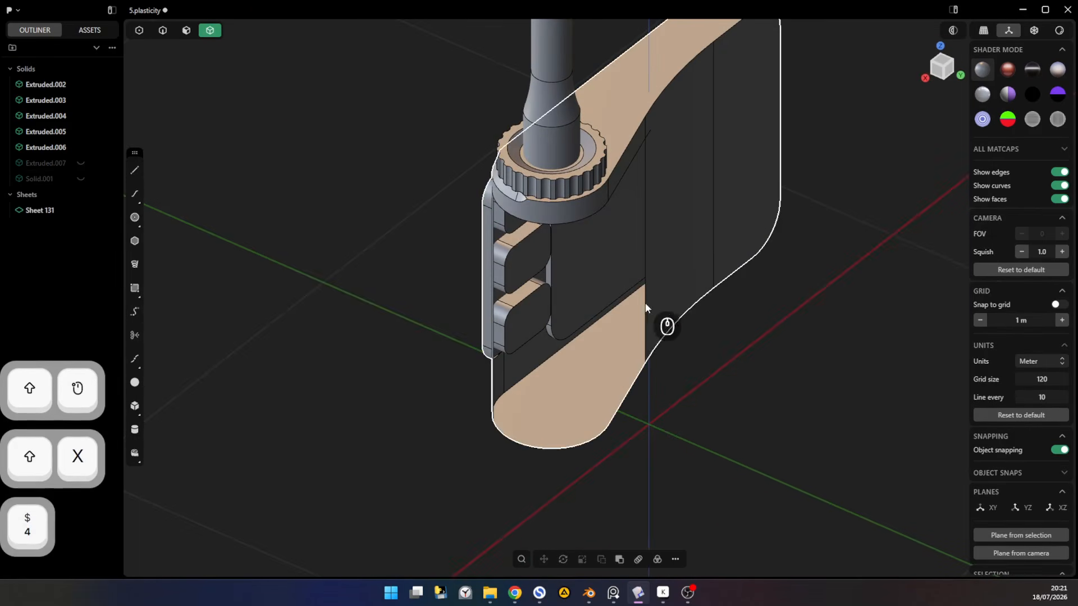
click(36, 215)
shift+middle_drag(657, 437, 688, 216)
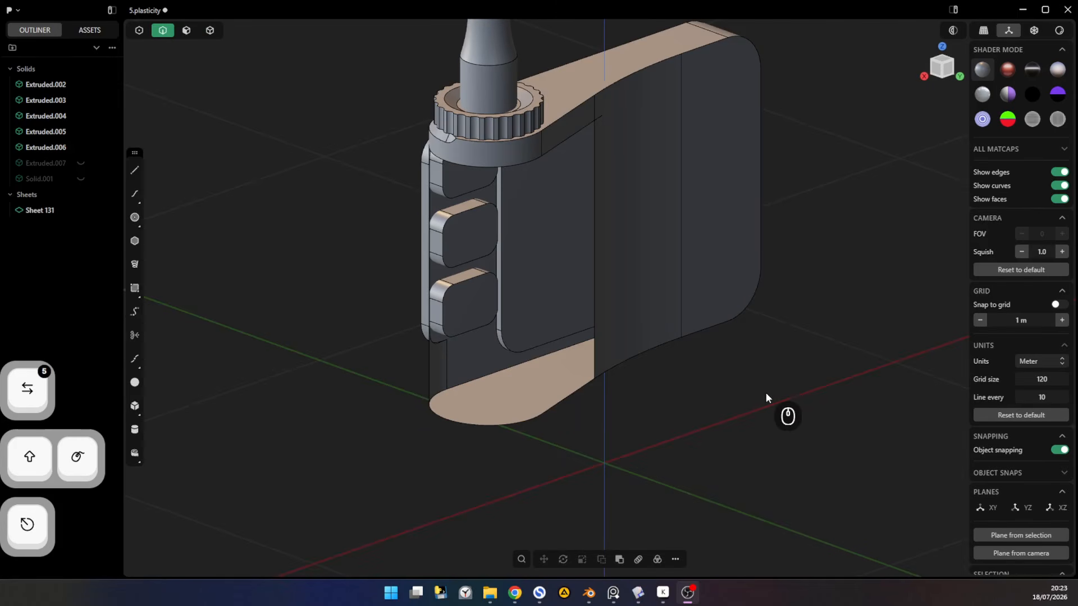
- Draw a trial freeform curve beside the body in top view, switching it from through-point to control-point mode
click(136, 195)
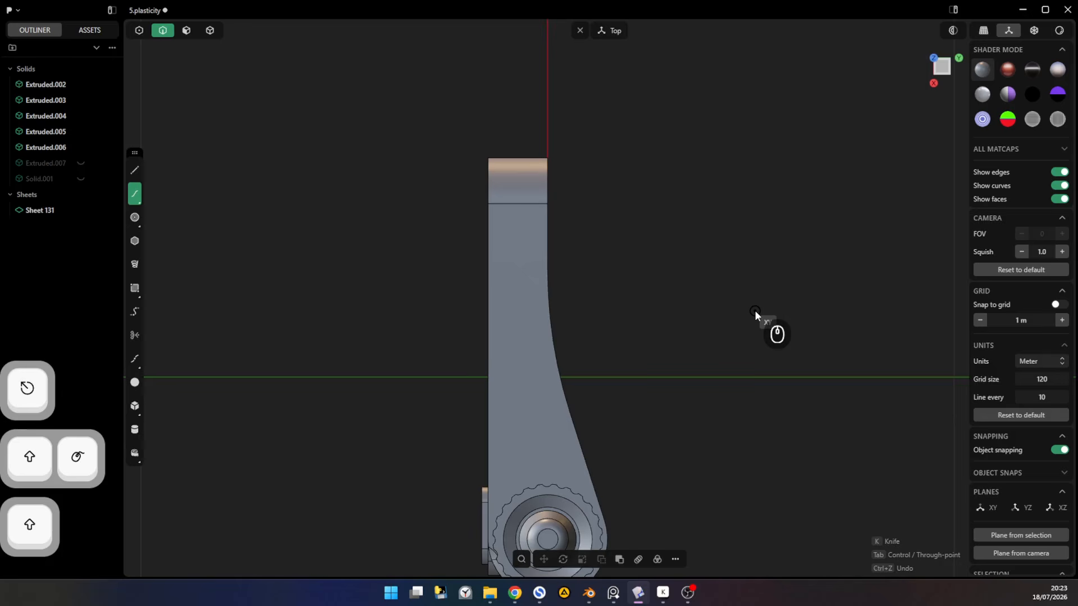
shift+middle_drag(774, 285, 555, 344)
click(492, 387)
click(492, 207)
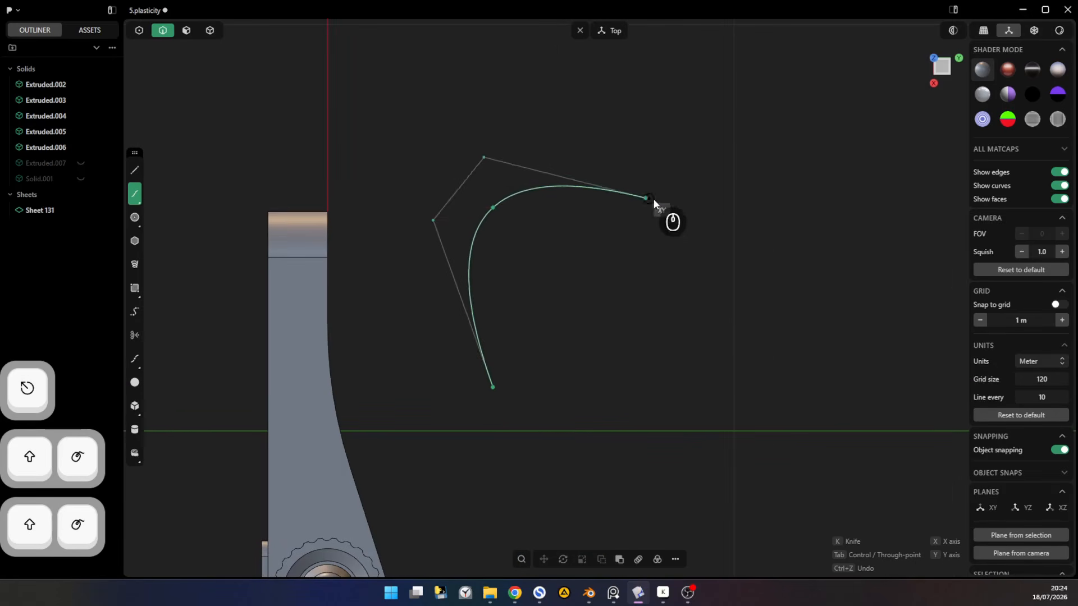
click(678, 208)
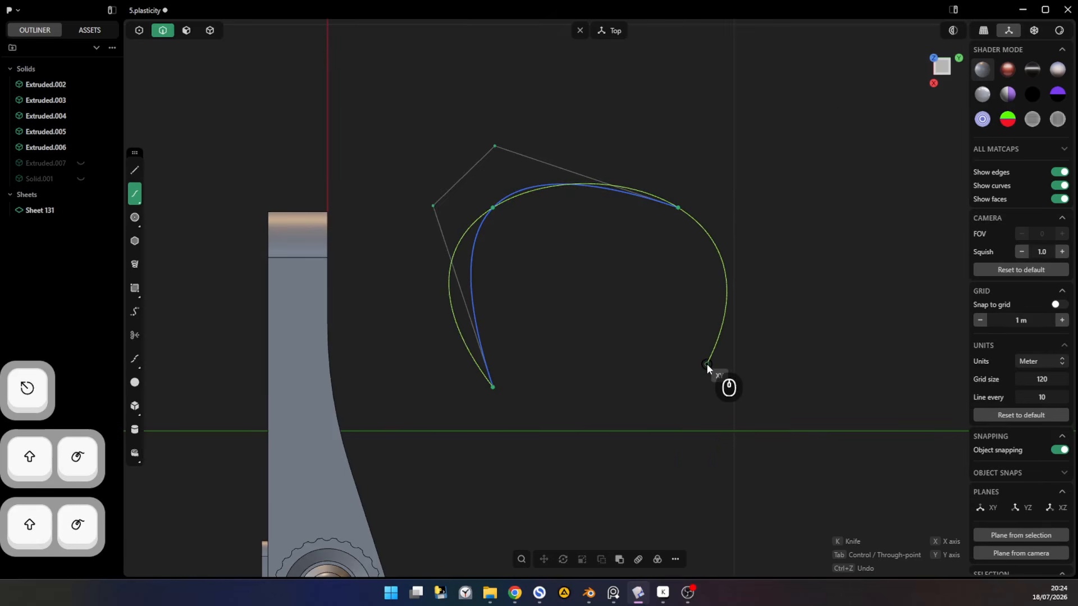
click(707, 364)
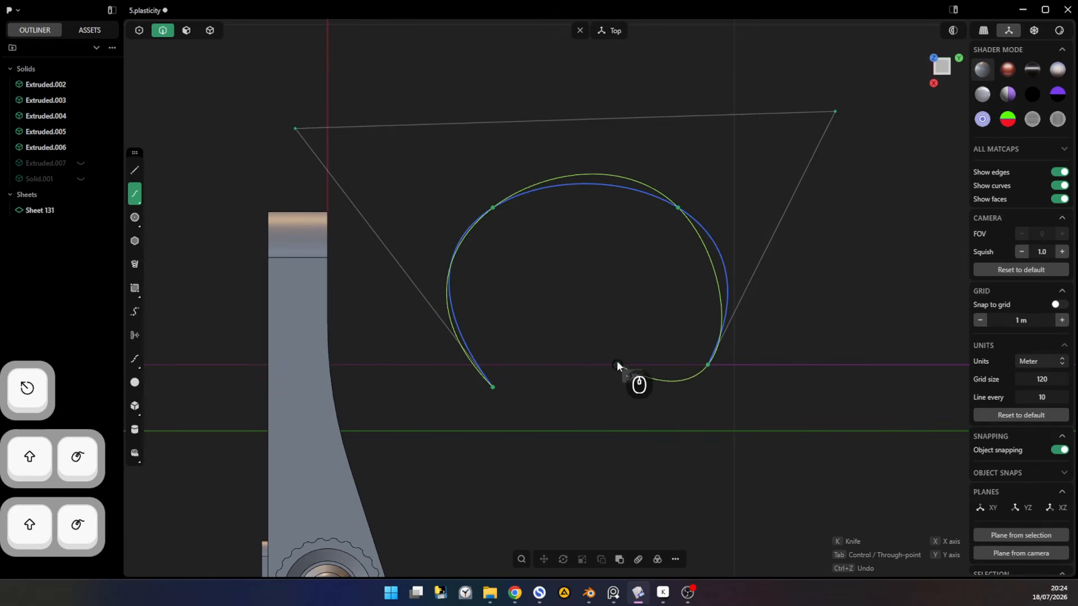
click(637, 379)
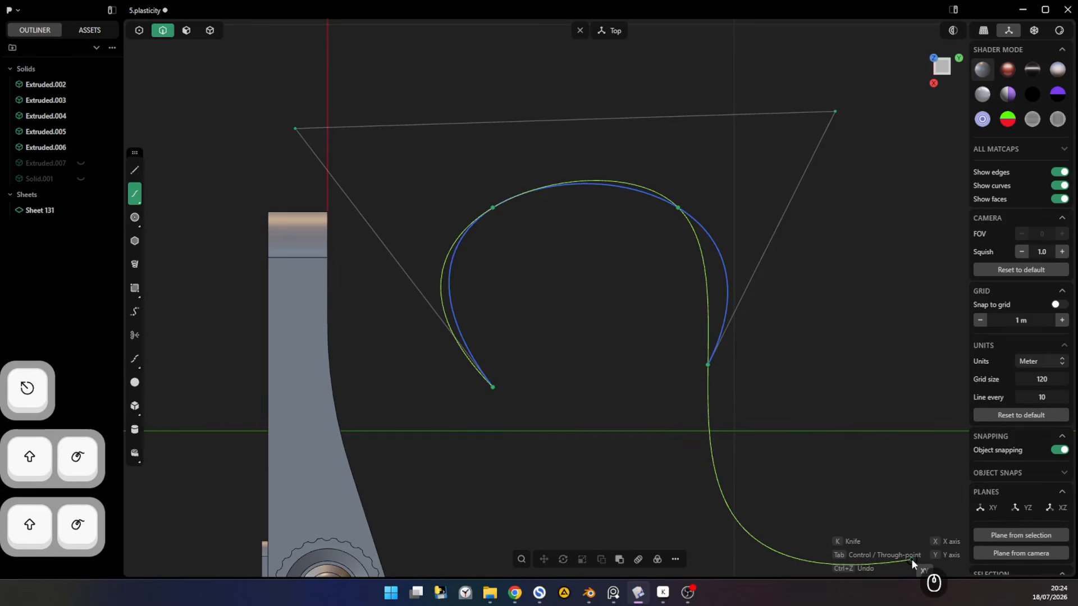
key(Tab)
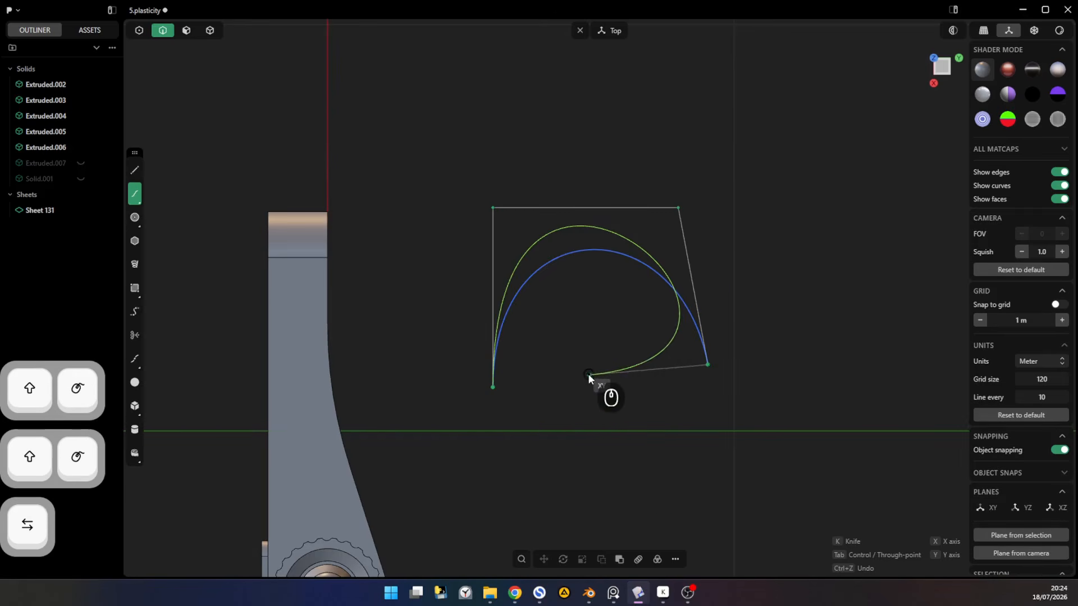
click(588, 373)
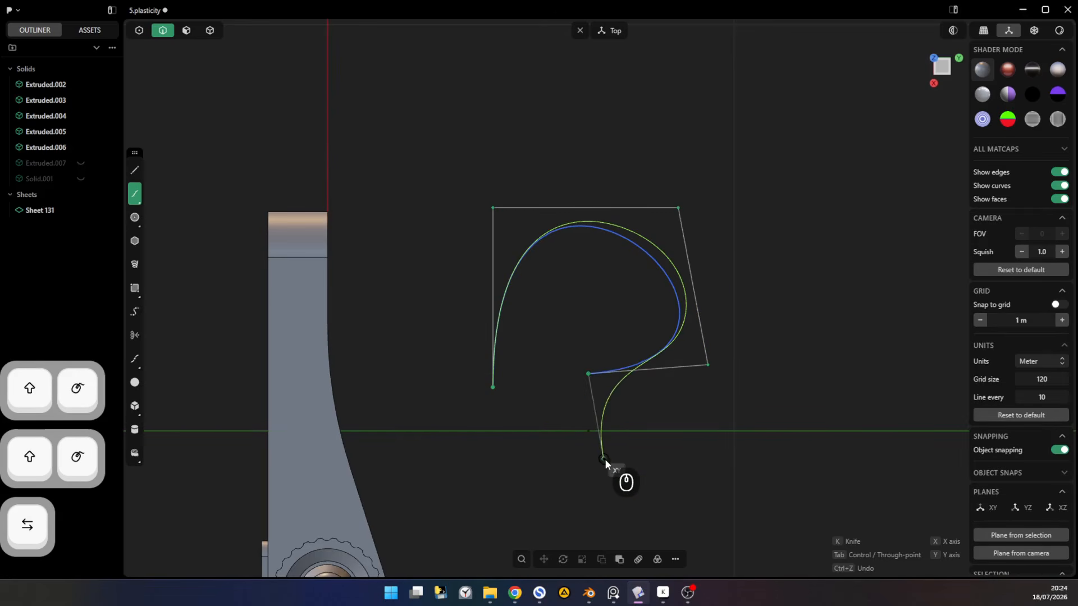
click(636, 484)
right_click(741, 467)
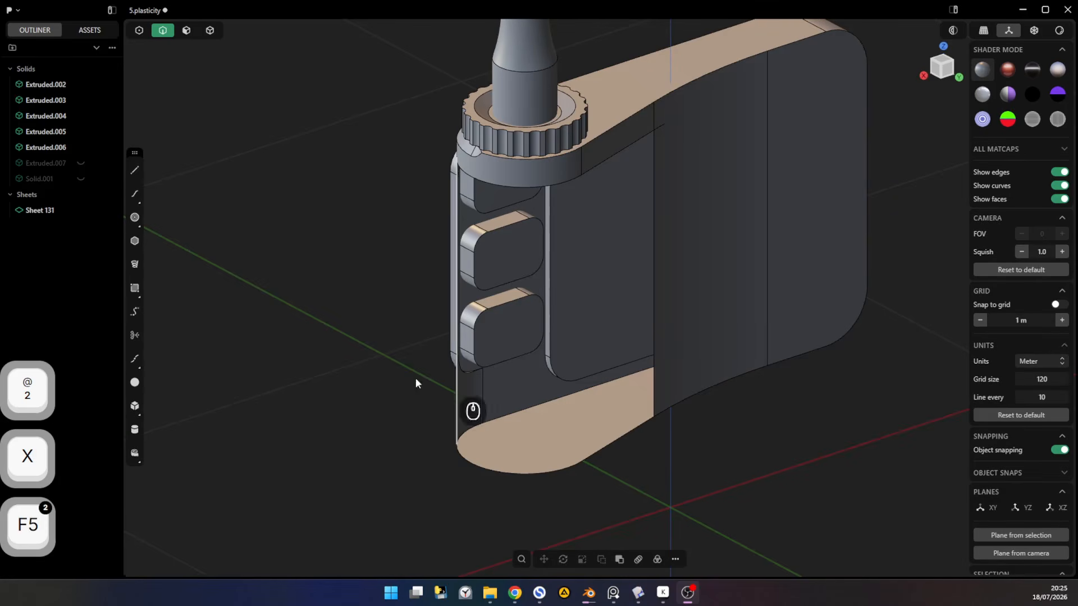
- Draw a straight vertical four-point control curve from the upper band's lower edge to the bottom edge, across the open rear of the body
click(138, 196)
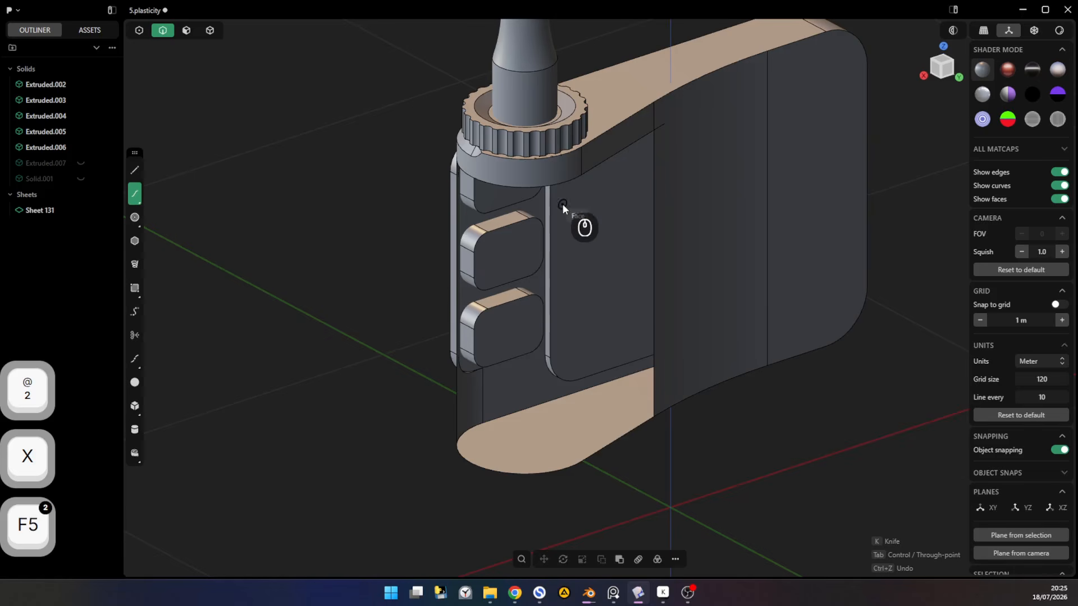
click(585, 178)
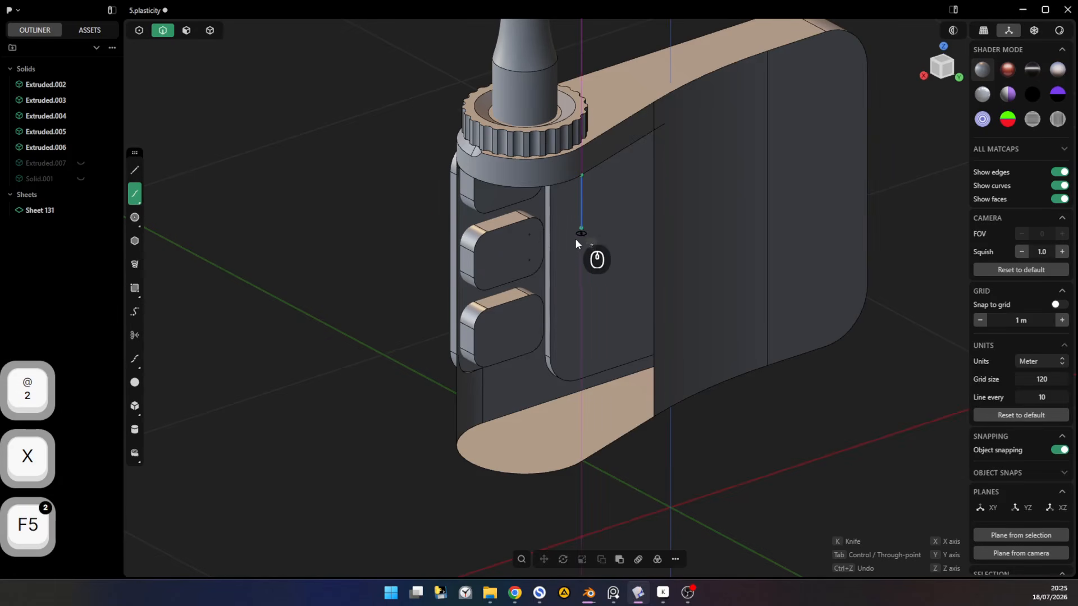
click(584, 260)
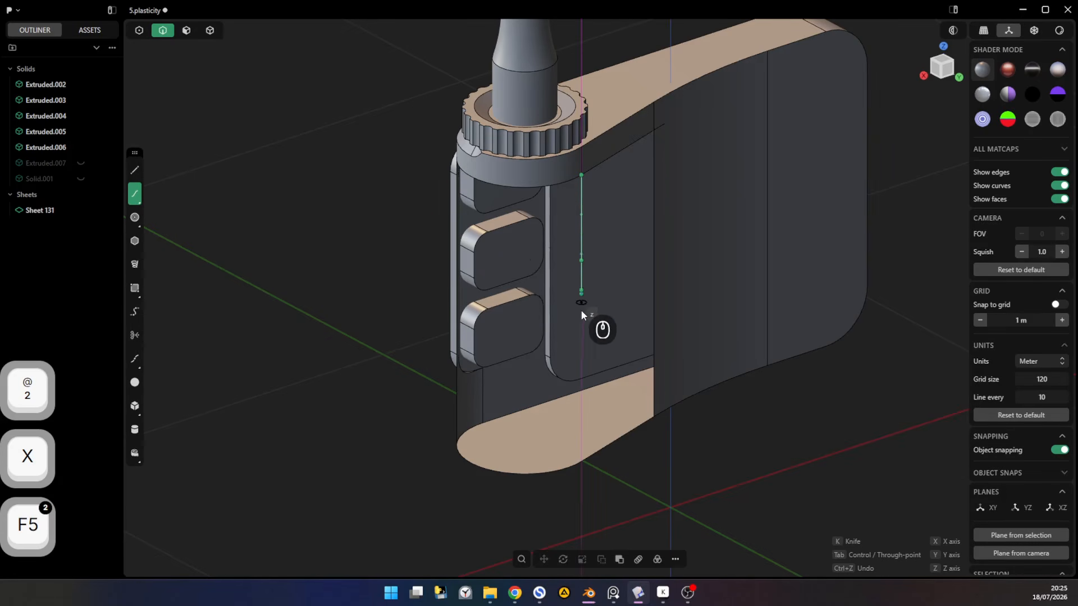
click(584, 362)
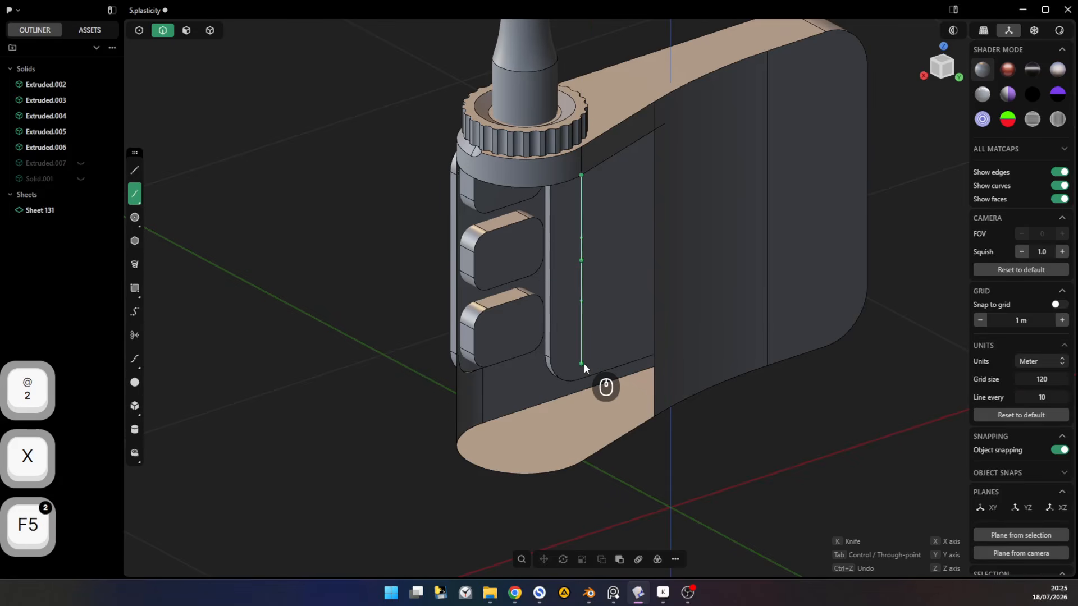
click(585, 462)
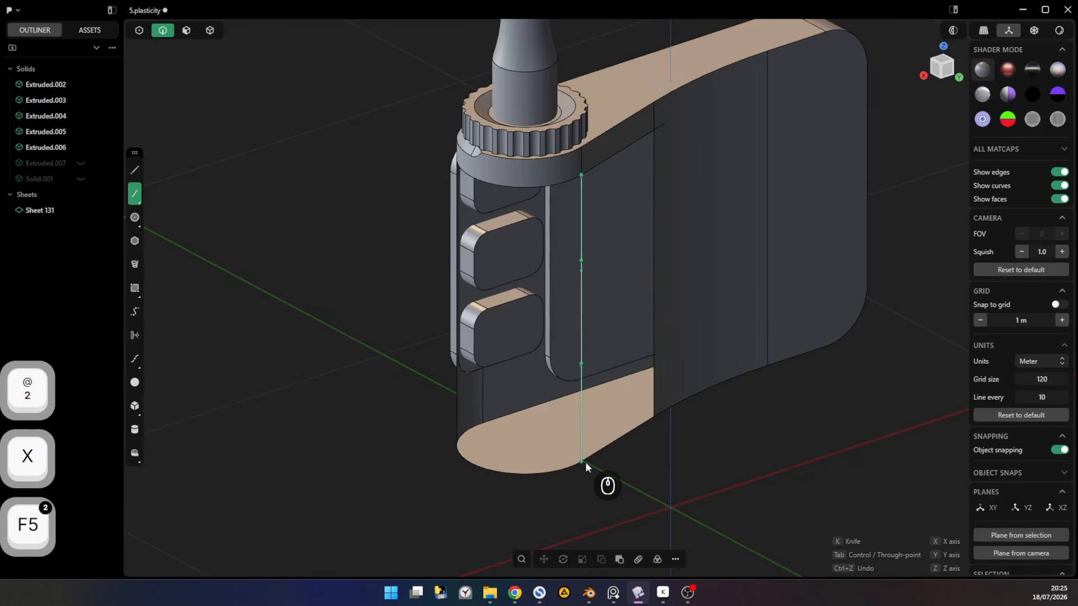
right_click(585, 463)
- Move the curve's lower middle control point outward from the body so that the curve bulges to the rear
key(1)
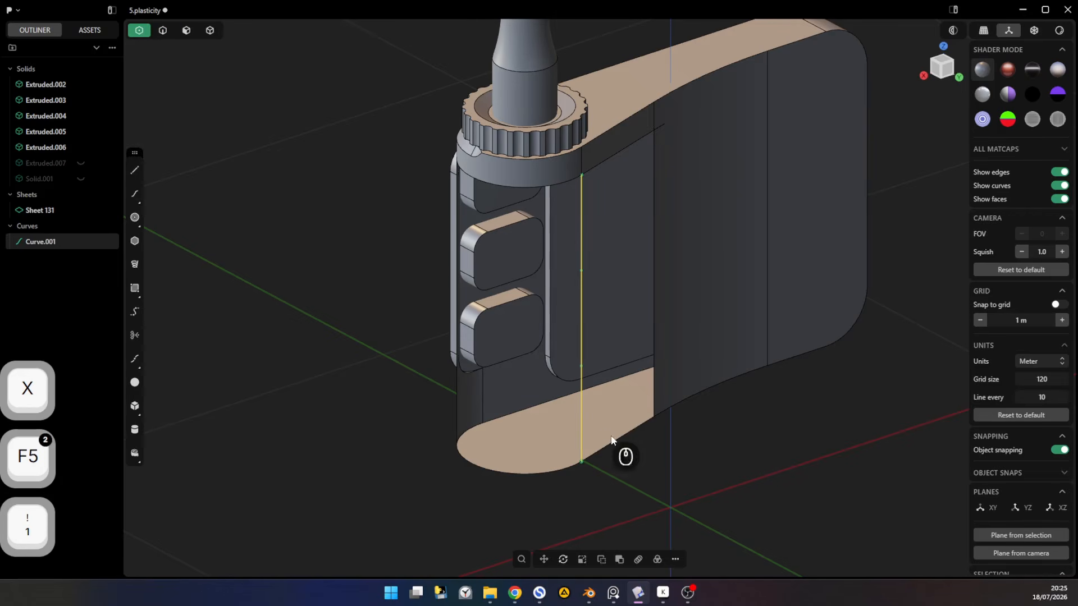
middle_drag(617, 447, 708, 440)
click(610, 367)
middle_drag(618, 340, 639, 337)
key(g)
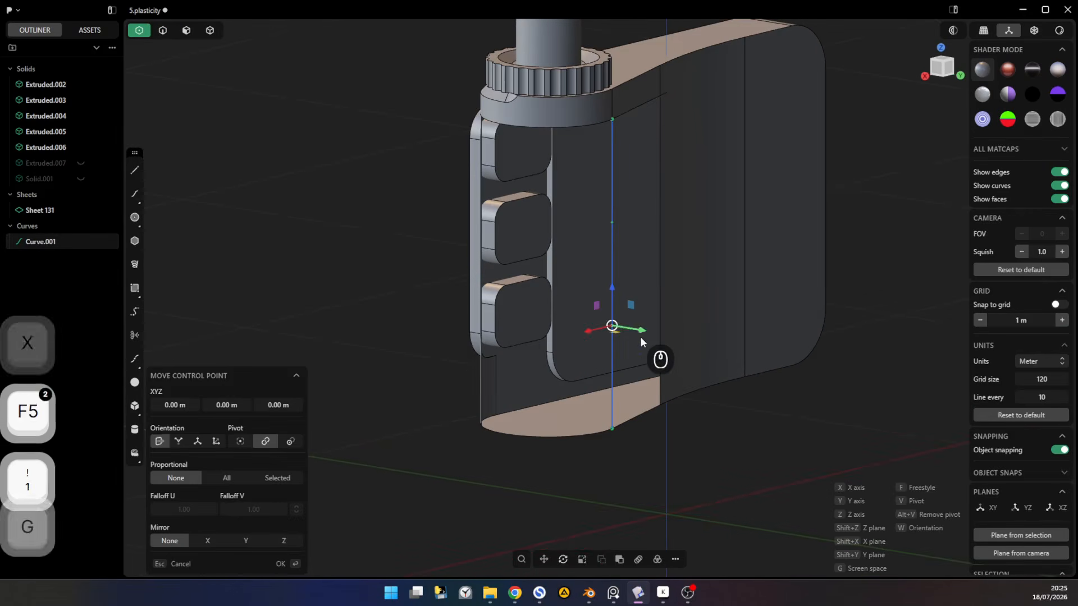
middle_drag(706, 359, 781, 180)
click(782, 180)
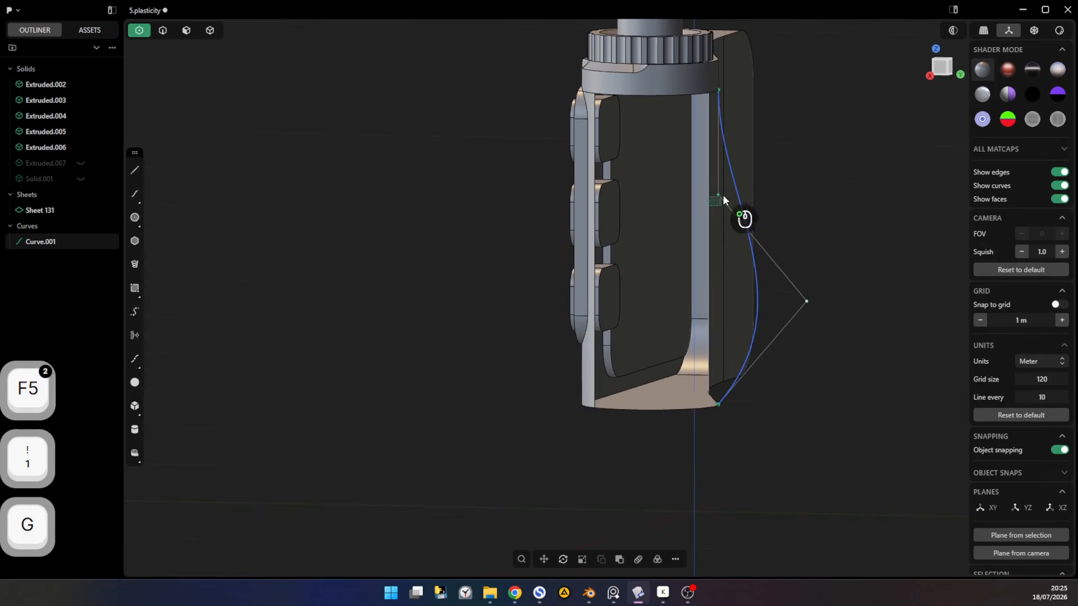
- Move the curve's upper middle control point outward along Y by about 0.04 m
key(g)
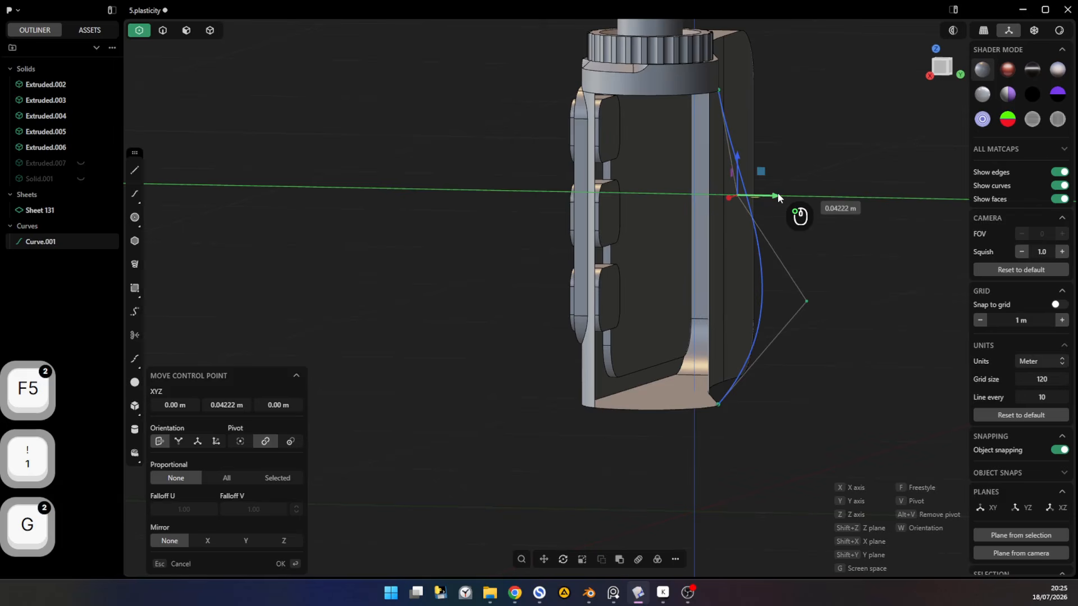
click(818, 194)
middle_drag(837, 181, 746, 198)
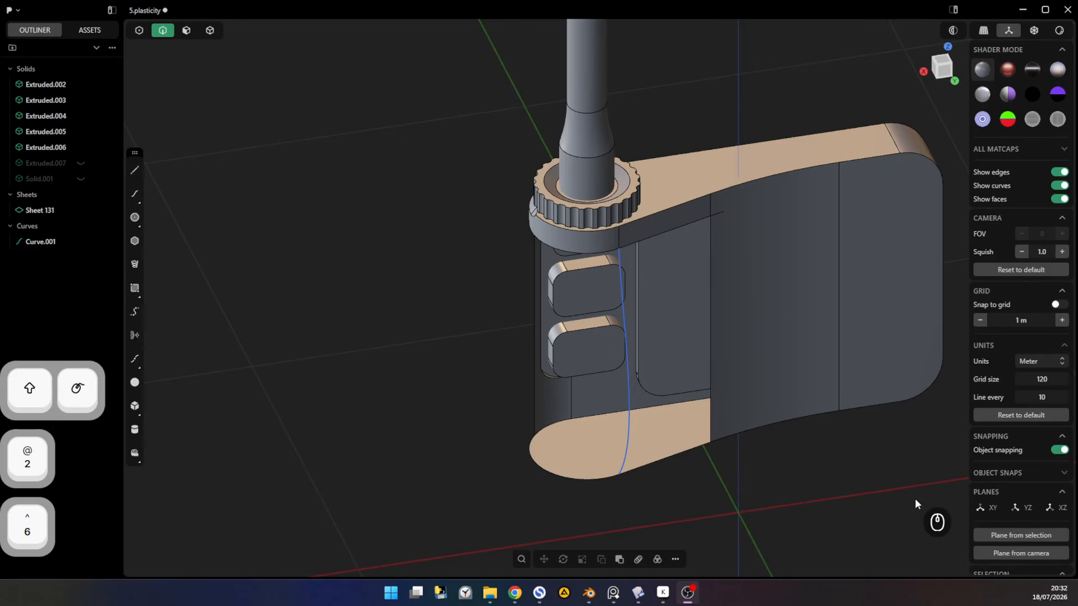
- Try Patch Hole on the open boundary loop with G0 continuity, using the bulging curve as guide
key(2)
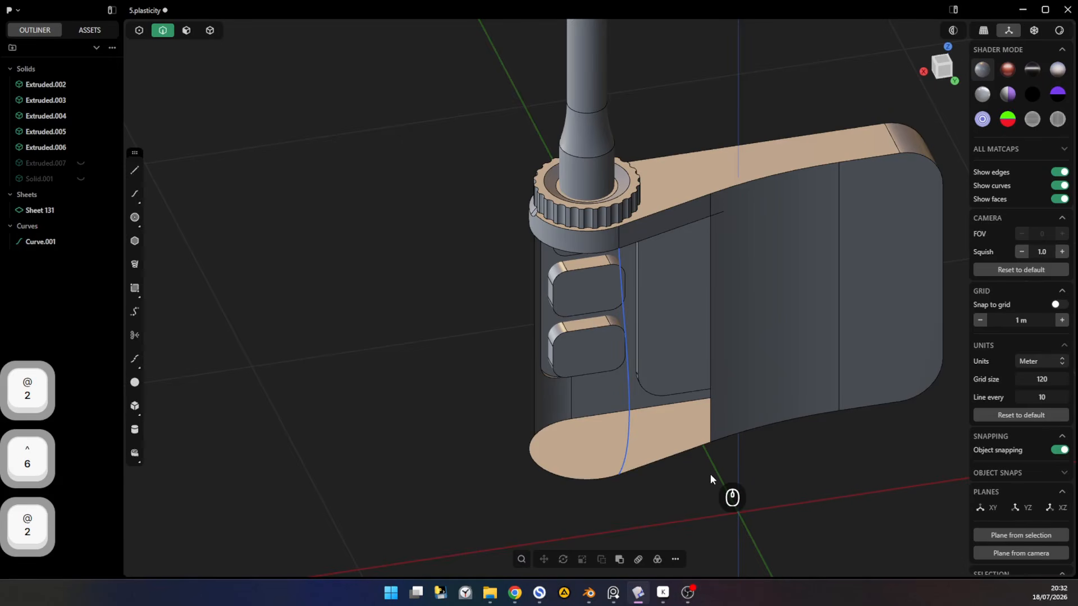
key(alt)
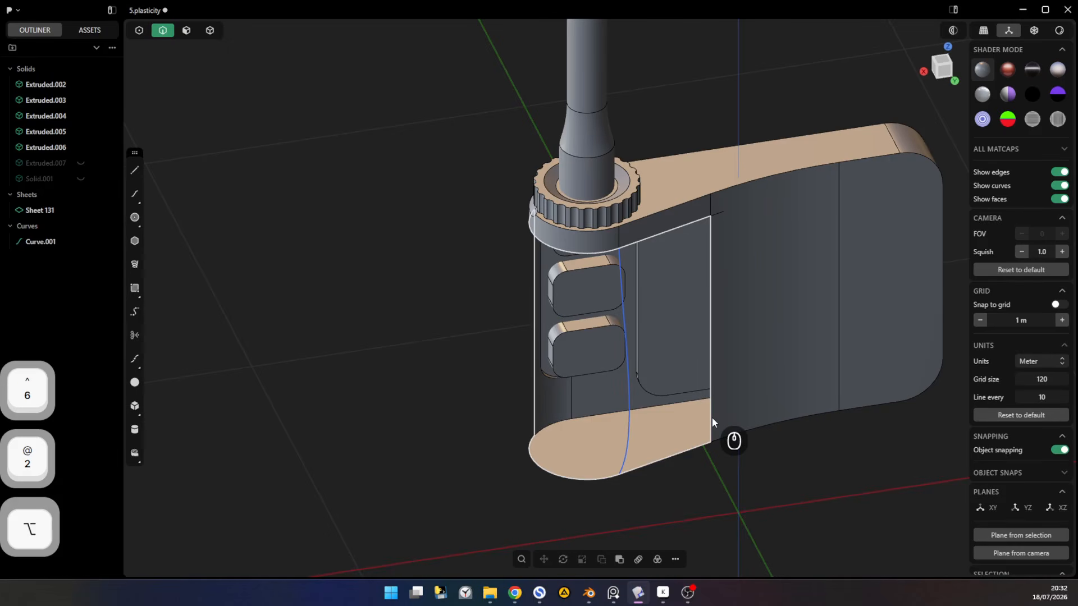
alt+click(713, 416)
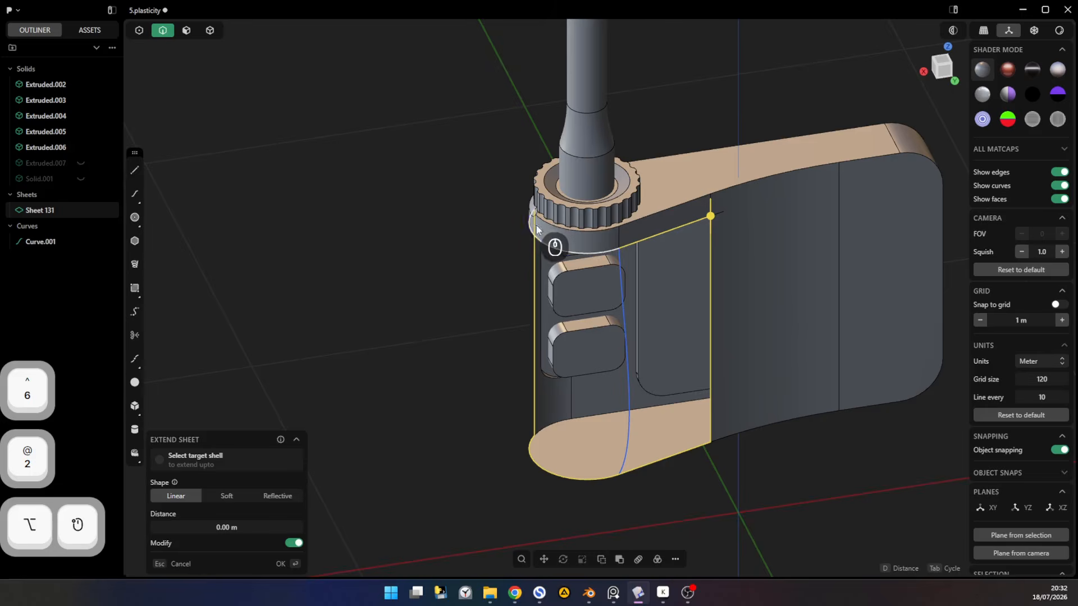
middle_drag(535, 222, 683, 230)
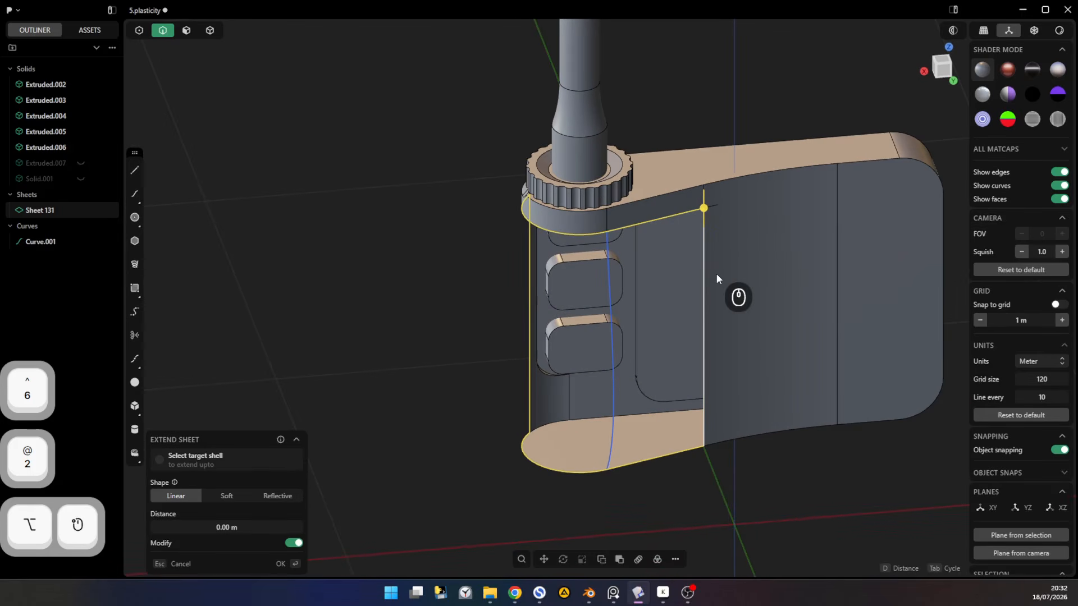
key(shift+j)
middle_drag(716, 277, 700, 335)
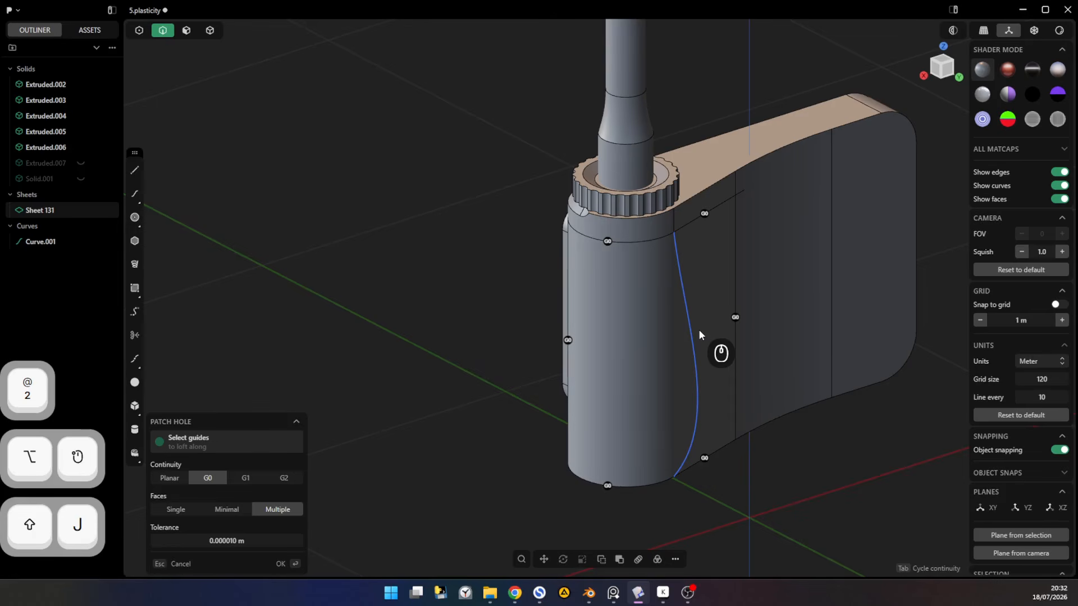
shift+click(695, 360)
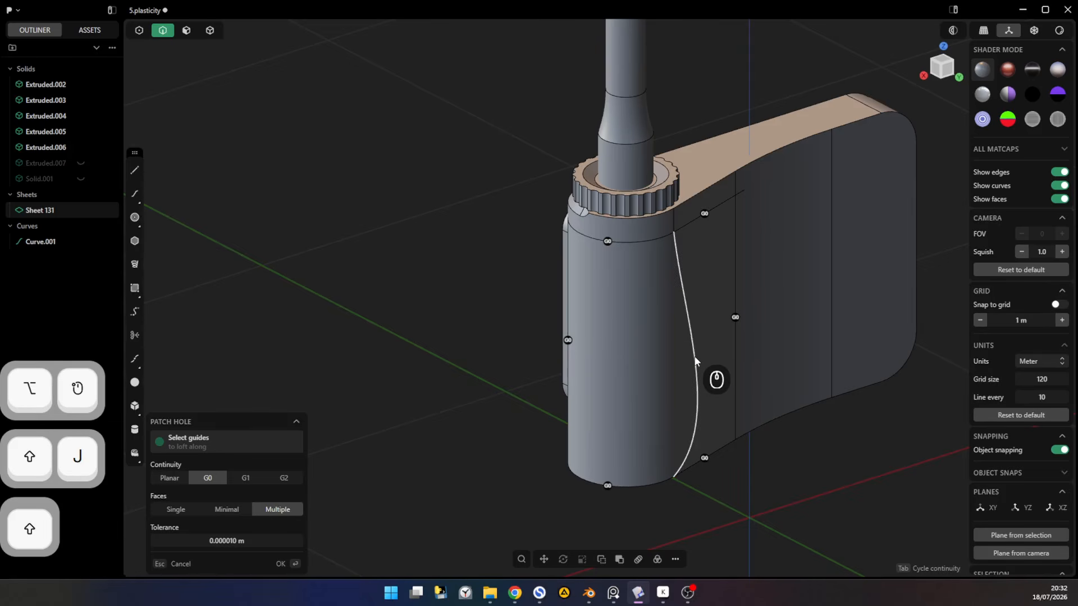
shift+click(695, 360)
middle_drag(729, 385, 624, 293)
mouse_move(607, 219)
middle_down()
mouse_move(620, 369)
mouse_move(592, 207)
middle_up()
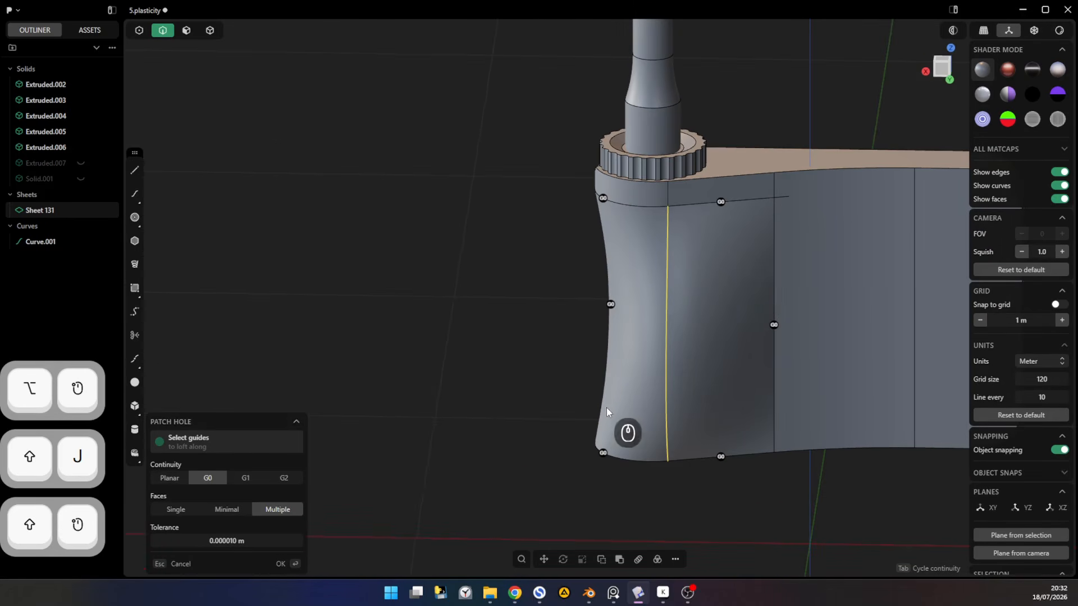
middle_drag(651, 245, 676, 348)
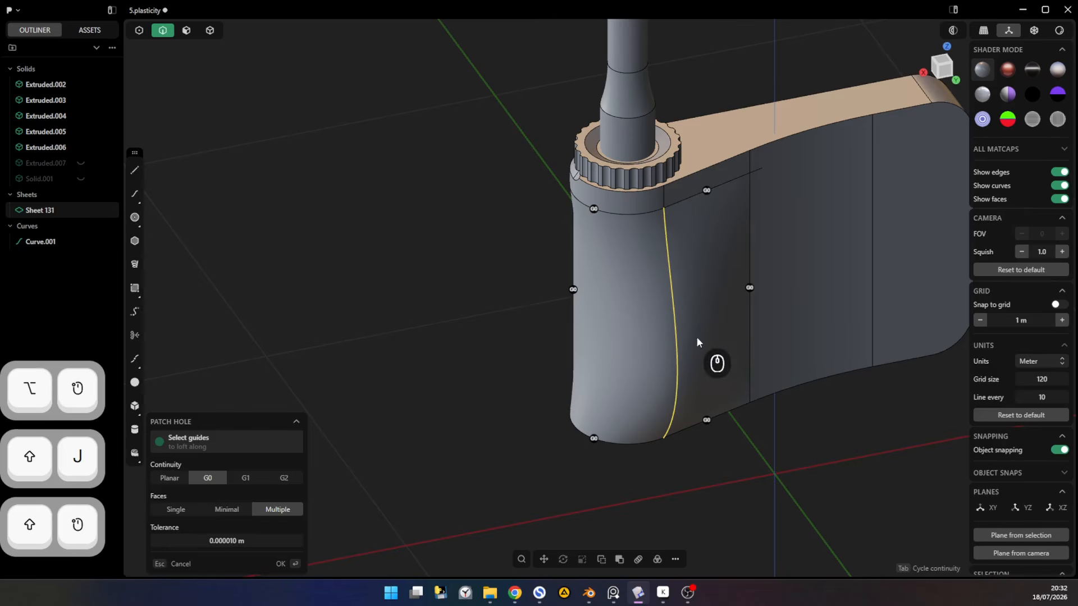
- Turn off edge display to judge the patched surface's shading
middle_drag(734, 260, 640, 304)
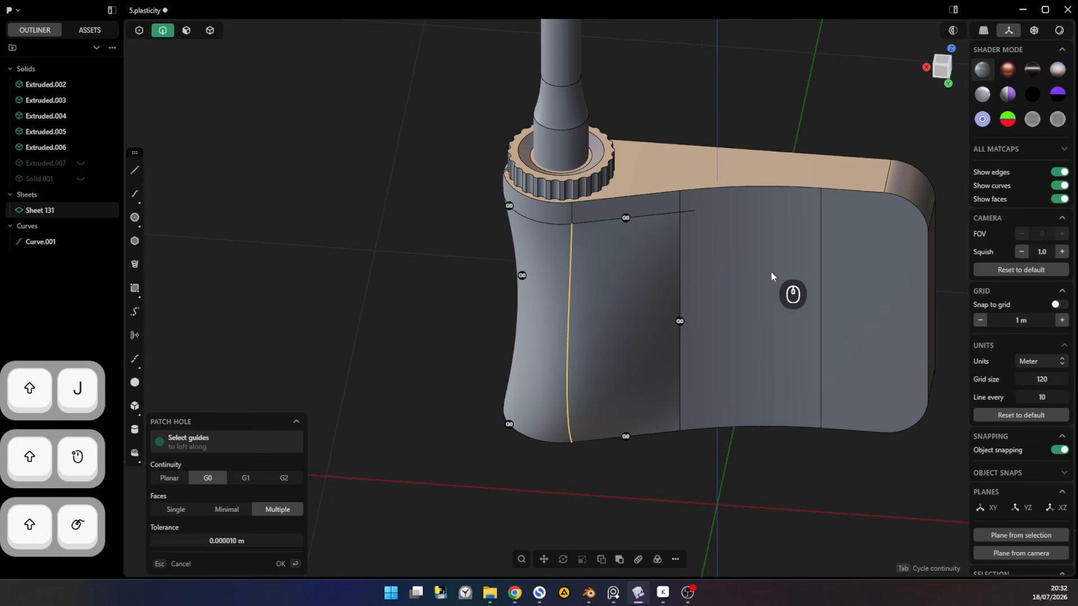
key(6)
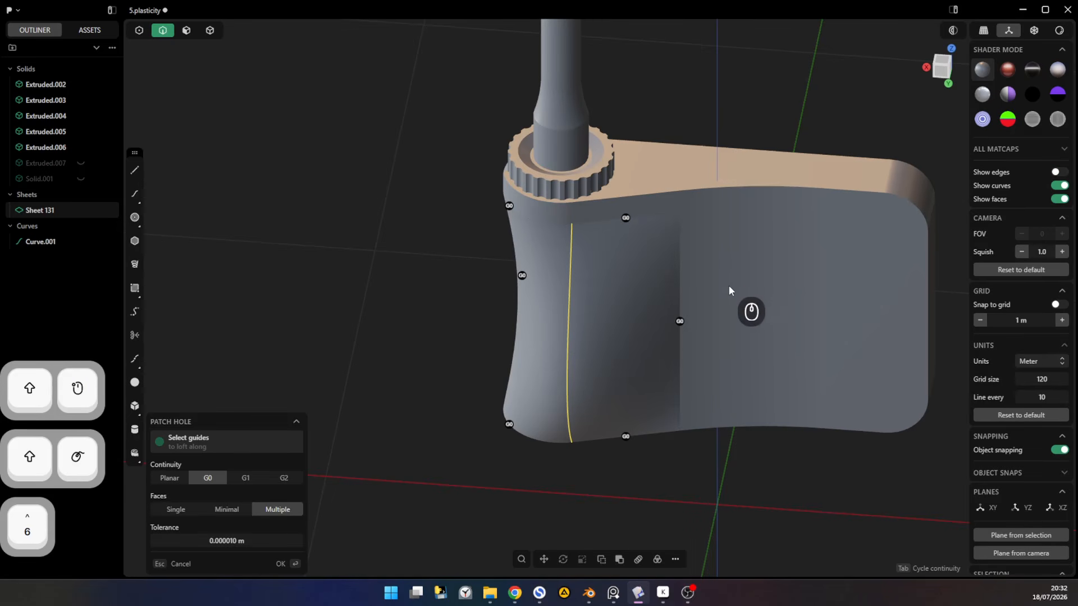
middle_drag(732, 320, 700, 351)
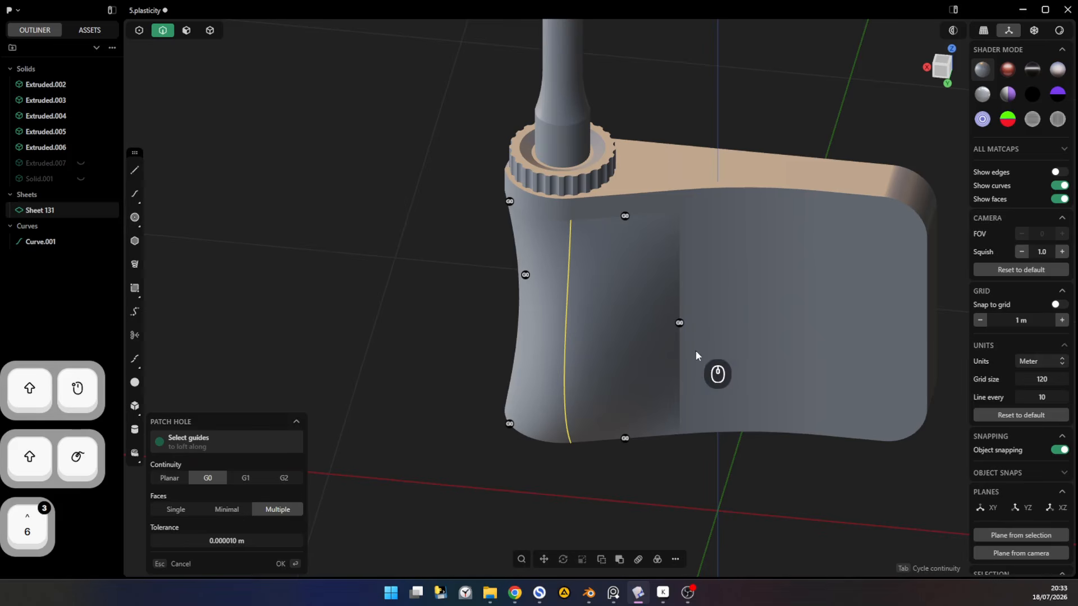
- Try G1 continuity on the patch's border with the curved rear face and on its upper borders below the knob
click(680, 324)
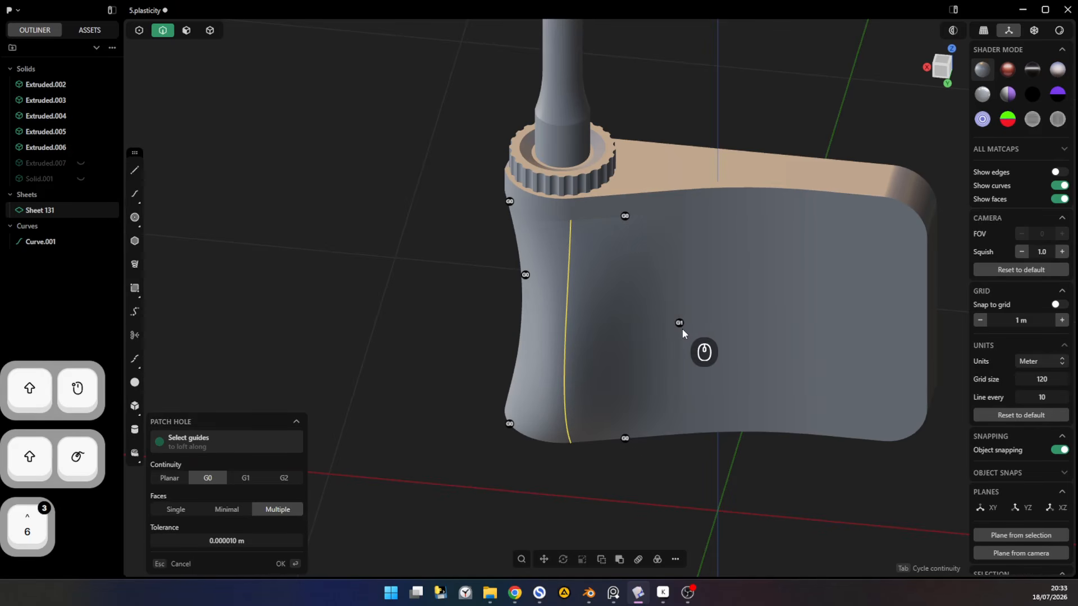
middle_drag(682, 365, 735, 337)
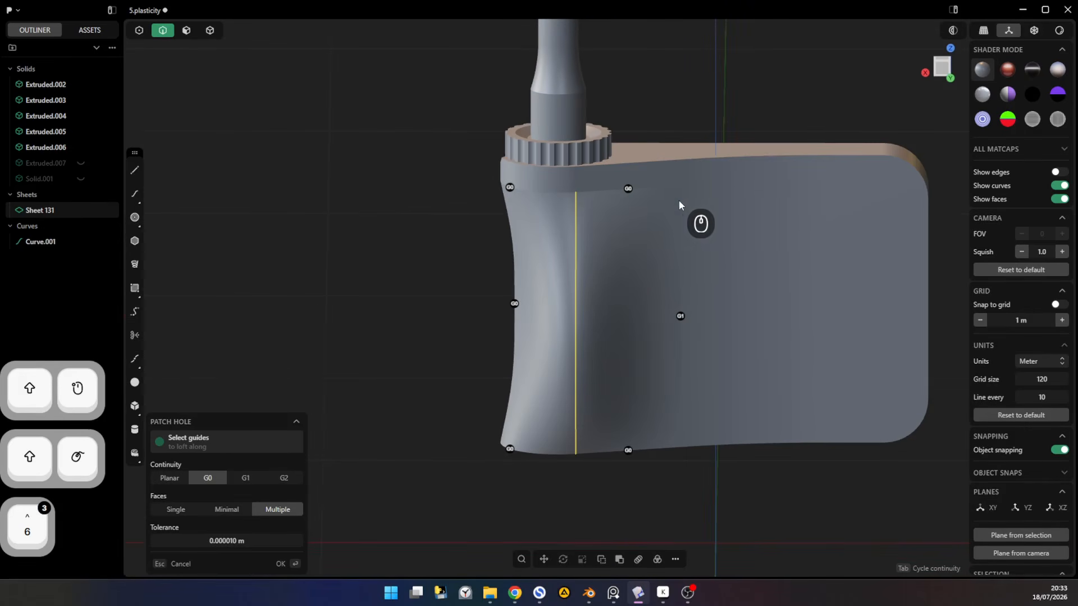
middle_drag(681, 207, 706, 223)
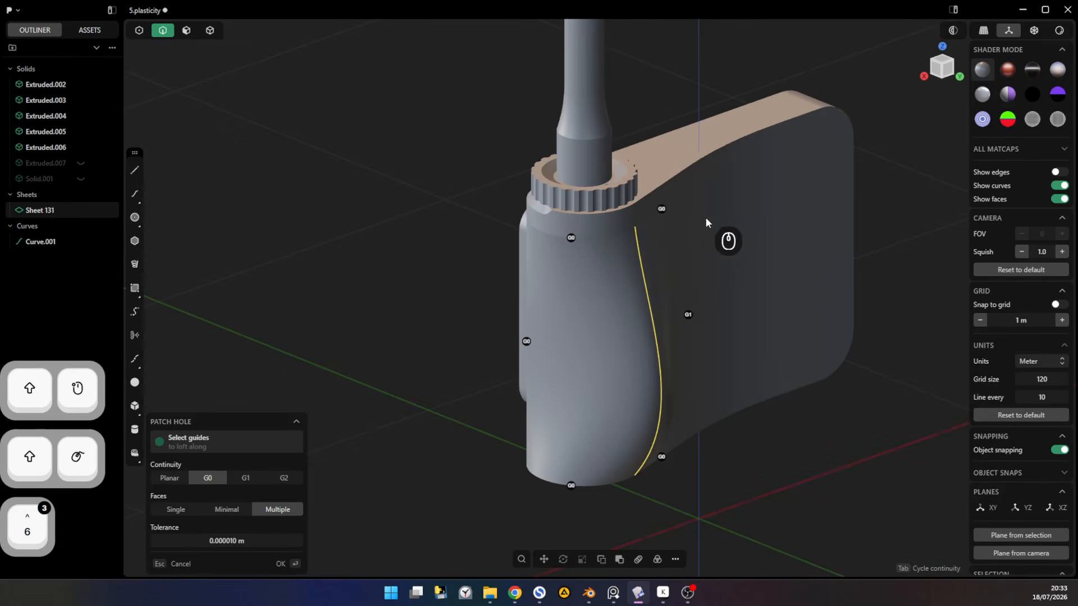
click(662, 209)
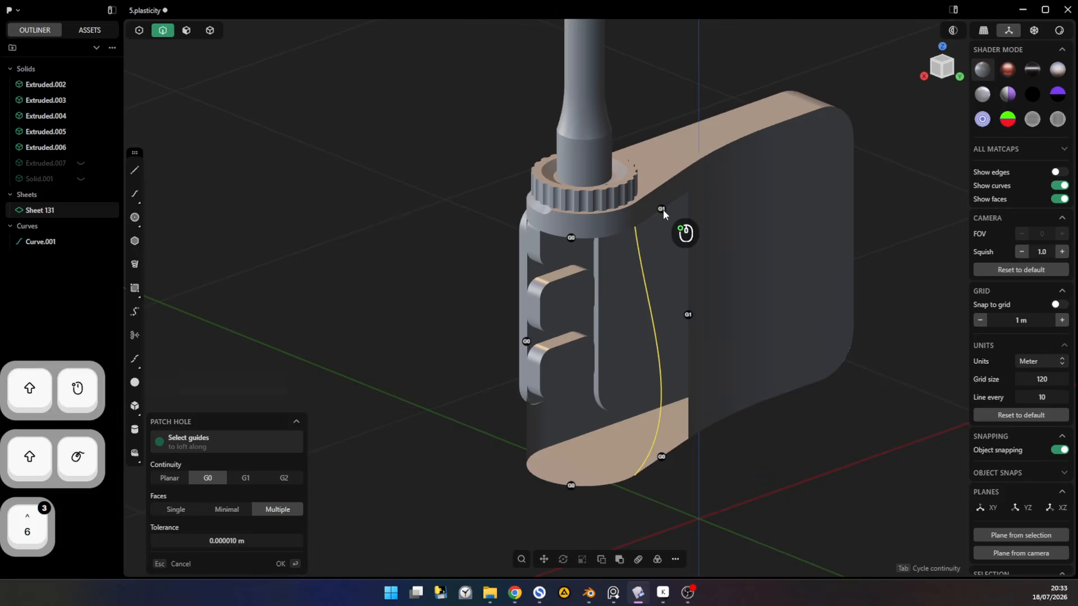
click(571, 238)
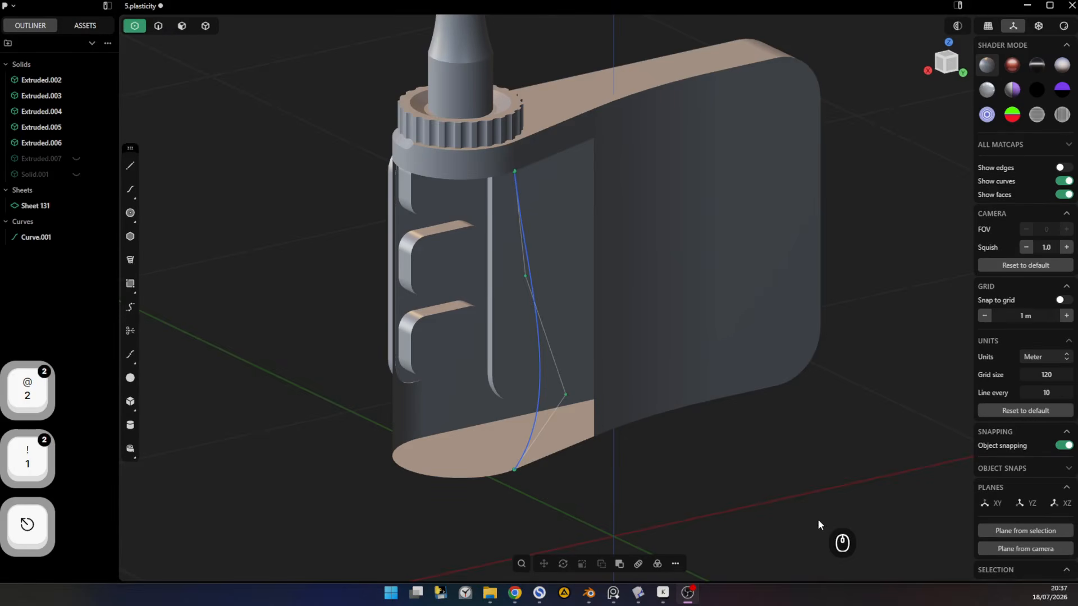
- Move the curve's upper middle control point back along Y by about -0.042 m, in line with the curve's top endpoint
middle_drag(546, 349, 614, 312)
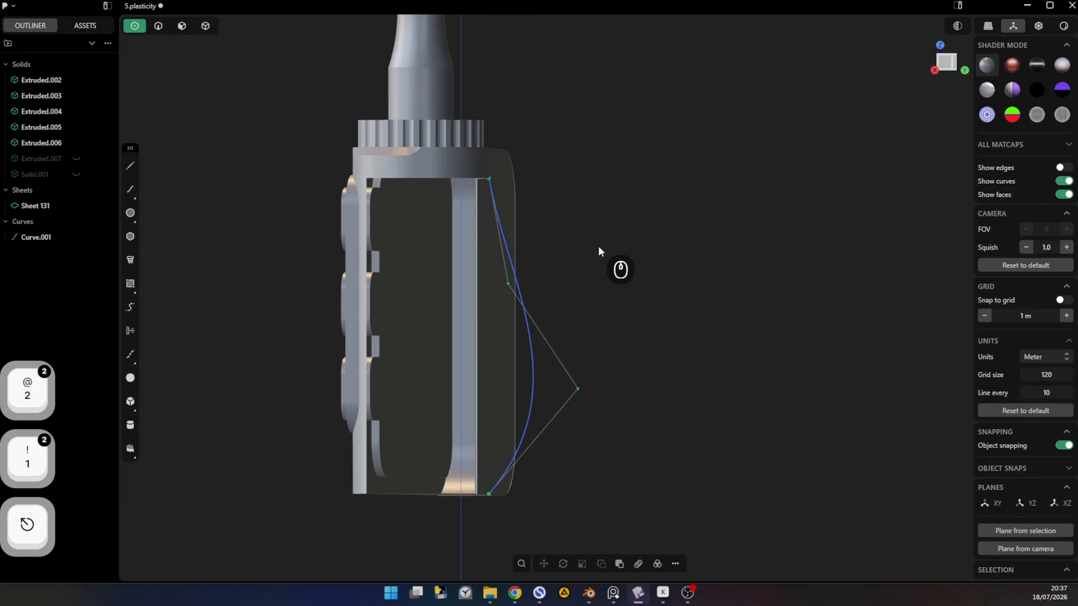
middle_drag(602, 247, 606, 247)
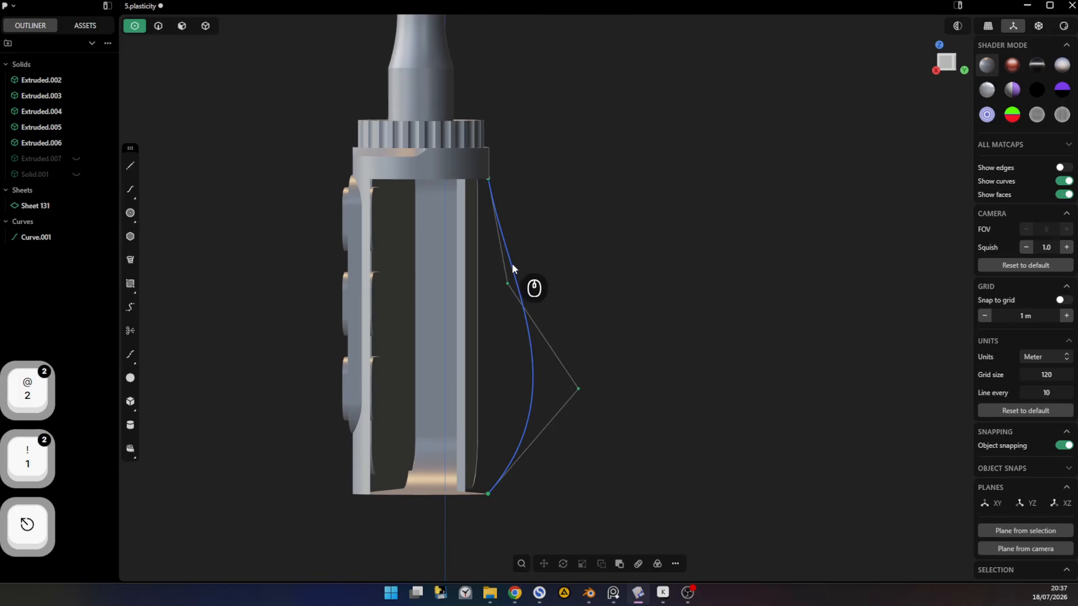
middle_drag(512, 264, 501, 257)
middle_drag(493, 180, 510, 233)
middle_drag(487, 173, 528, 179)
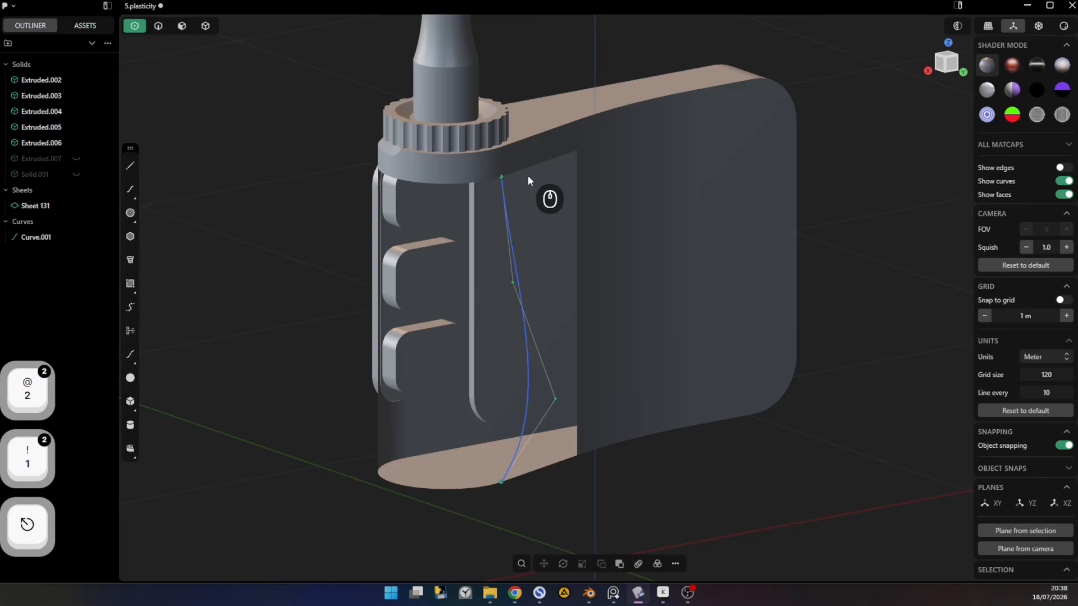
key(F5)
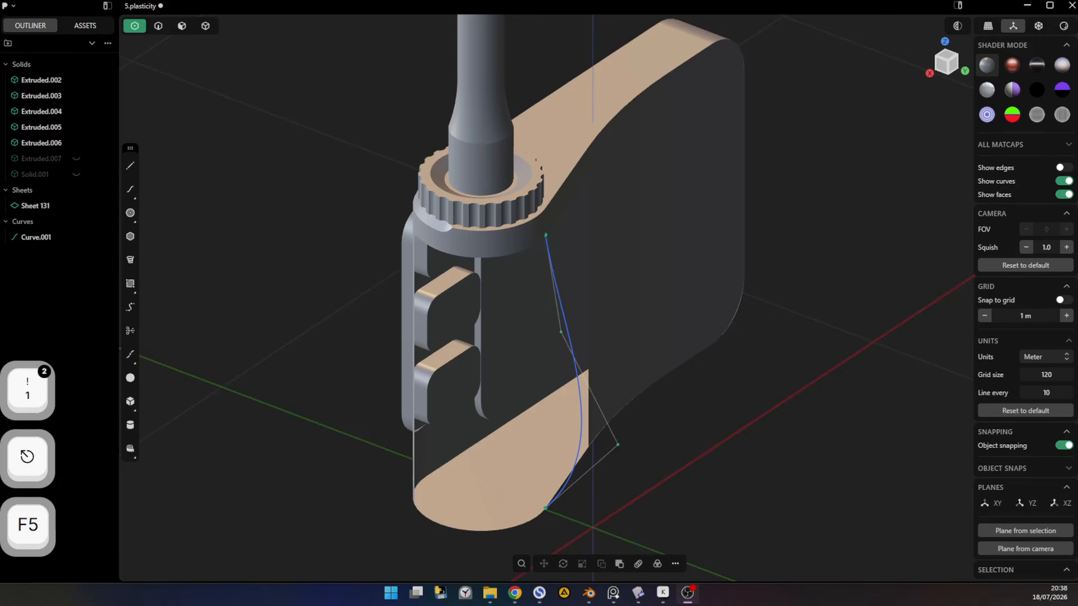
click(560, 332)
key(g)
drag(596, 343, 547, 234)
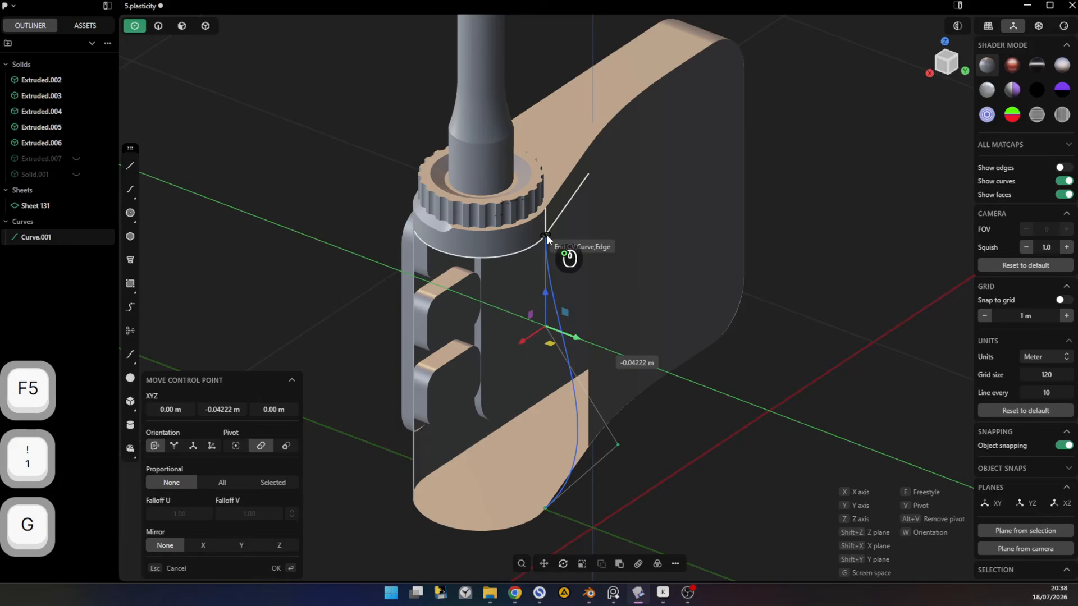
middle_drag(546, 235, 763, 487)
click(739, 473)
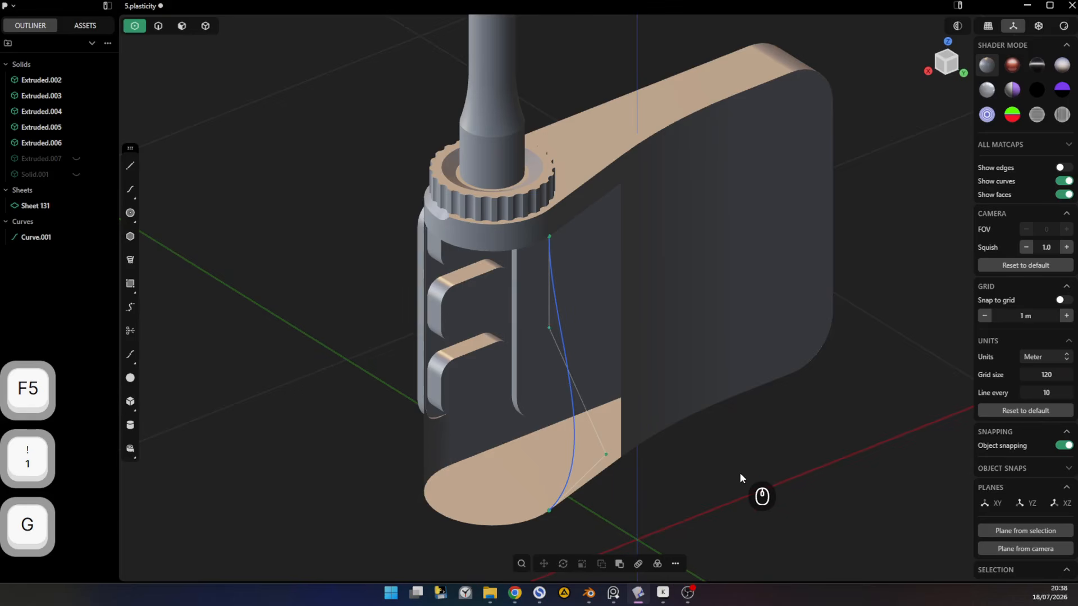
- Turn edge display back on and switch to edge selection
key(6)
middle_drag(695, 438, 623, 449)
key(2)
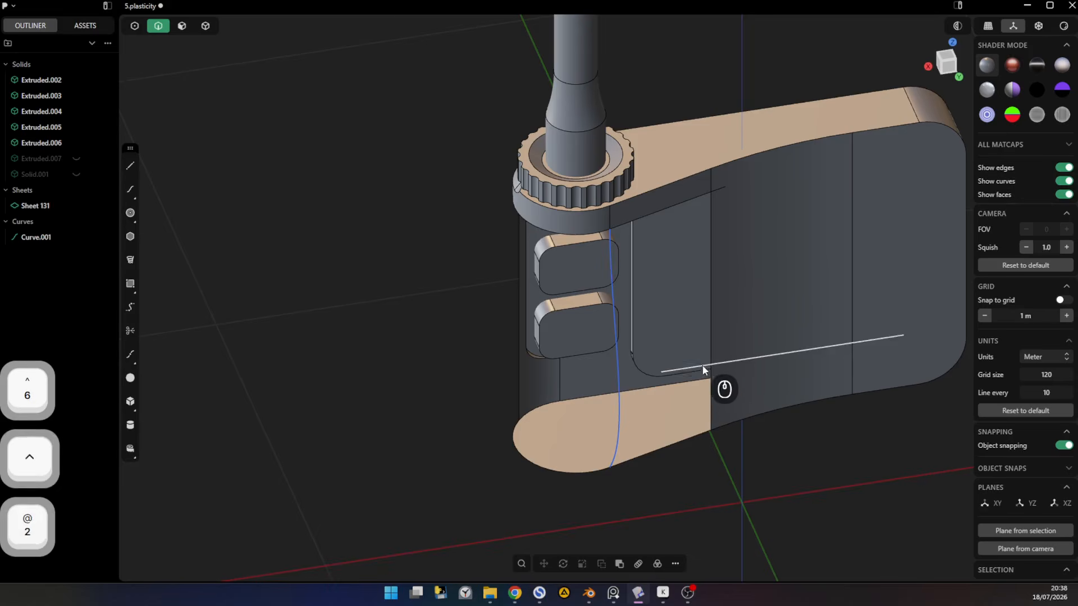
- Try Patch Hole on the open boundary loop with the reshaped curve as guide, changing the continuity on both upper borders below the knob
alt+click(711, 336)
key(shift+j)
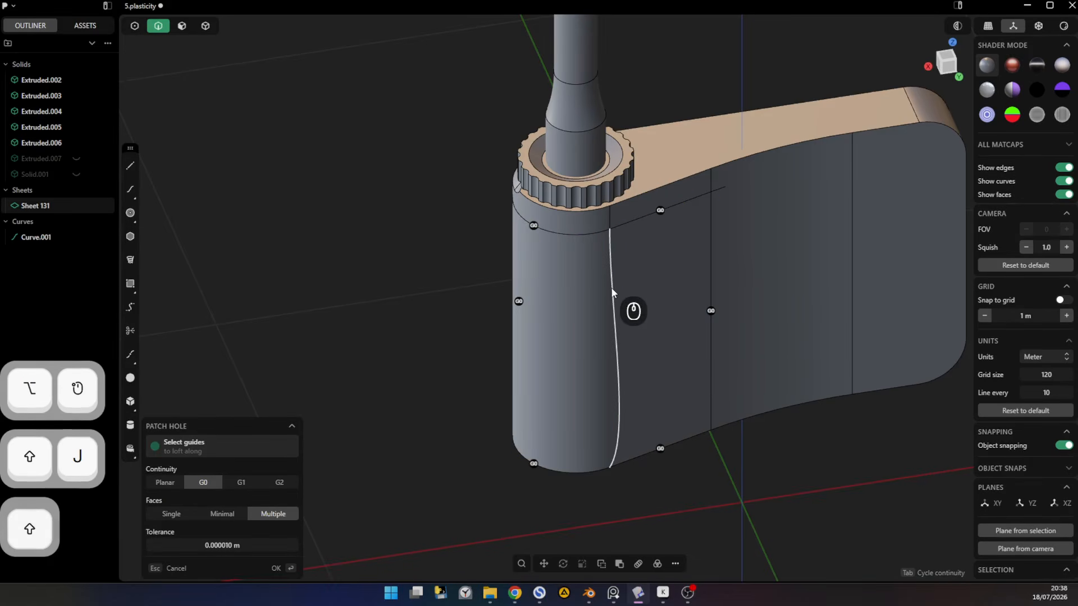
shift+click(611, 289)
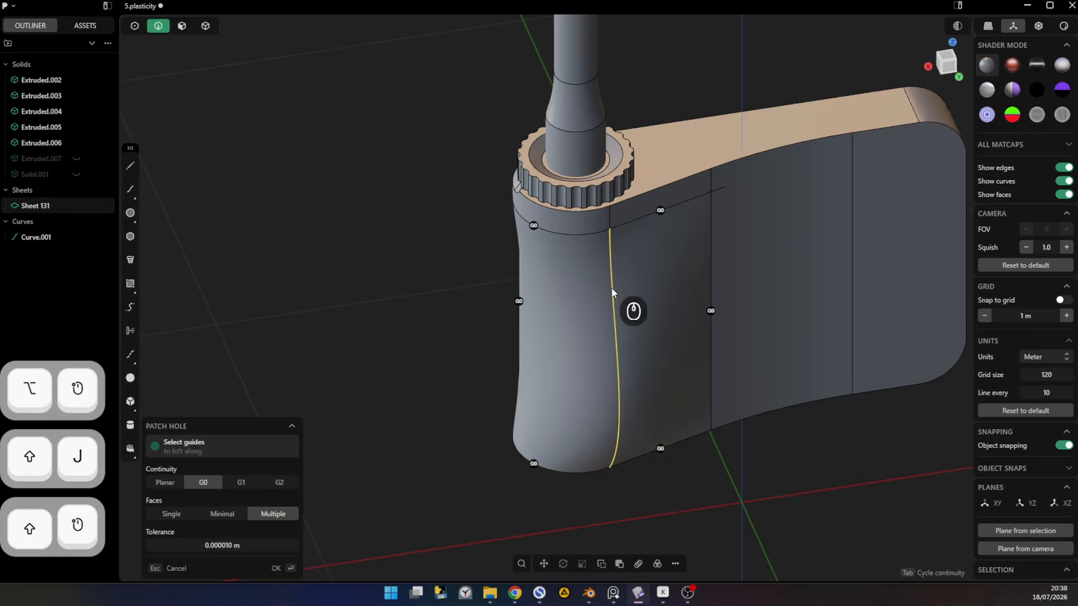
click(660, 210)
click(533, 225)
middle_drag(437, 245, 413, 230)
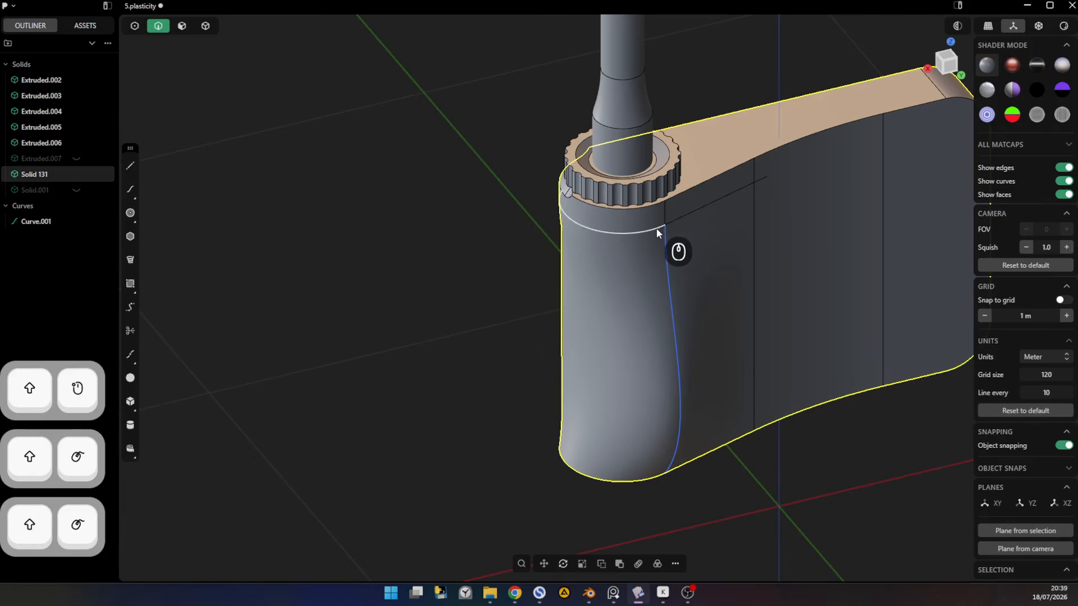
middle_drag(597, 271, 650, 313)
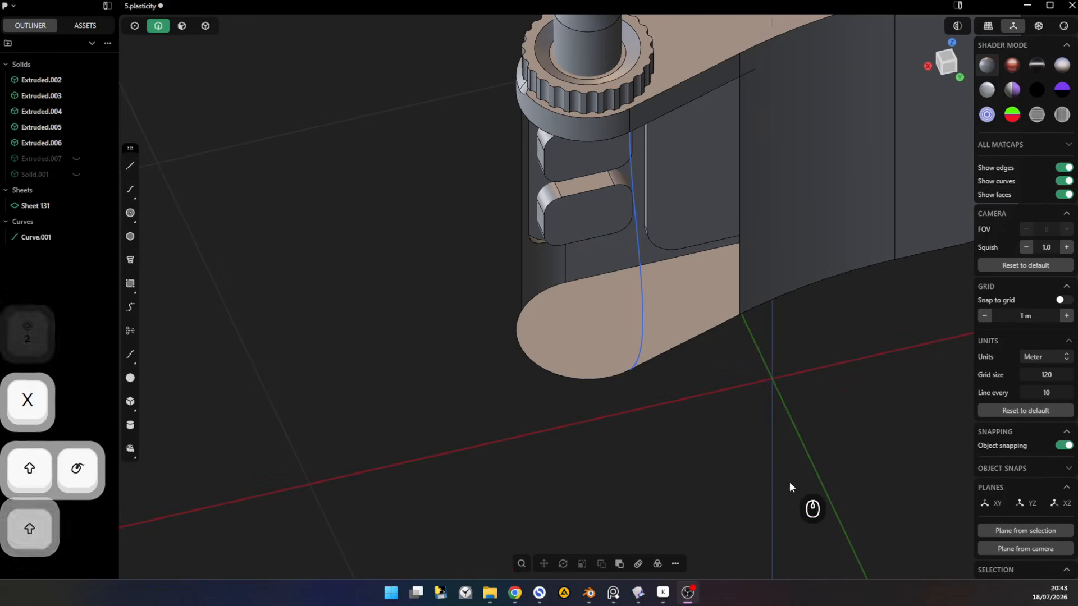
- Draw a vertical four-point control-point curve from the collar's lower edge below the knob down to the rounded edge of the base
shift+middle_drag(789, 482, 729, 447)
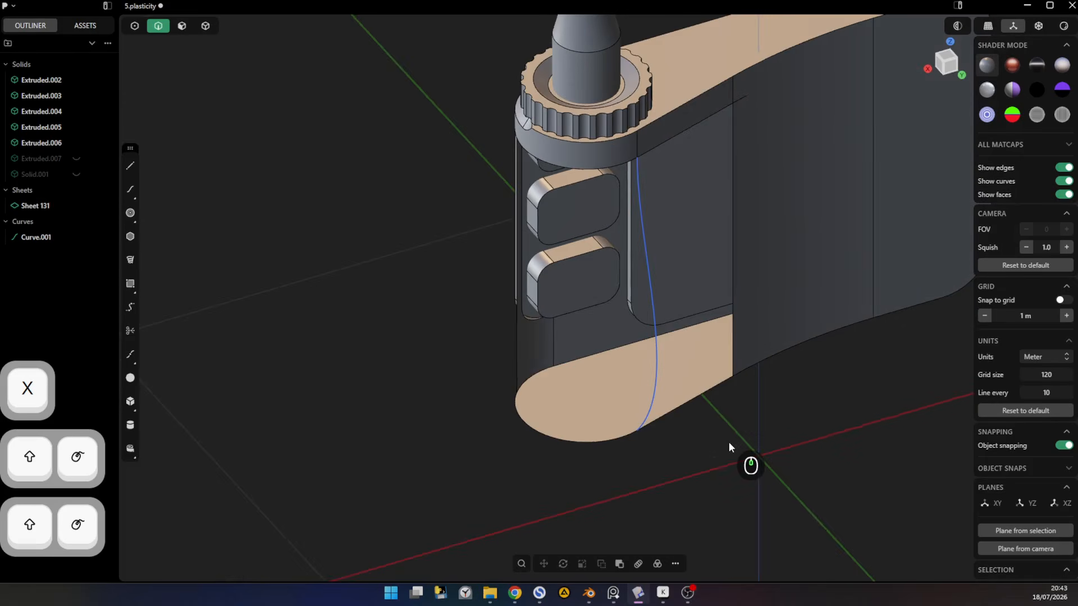
click(130, 189)
click(552, 165)
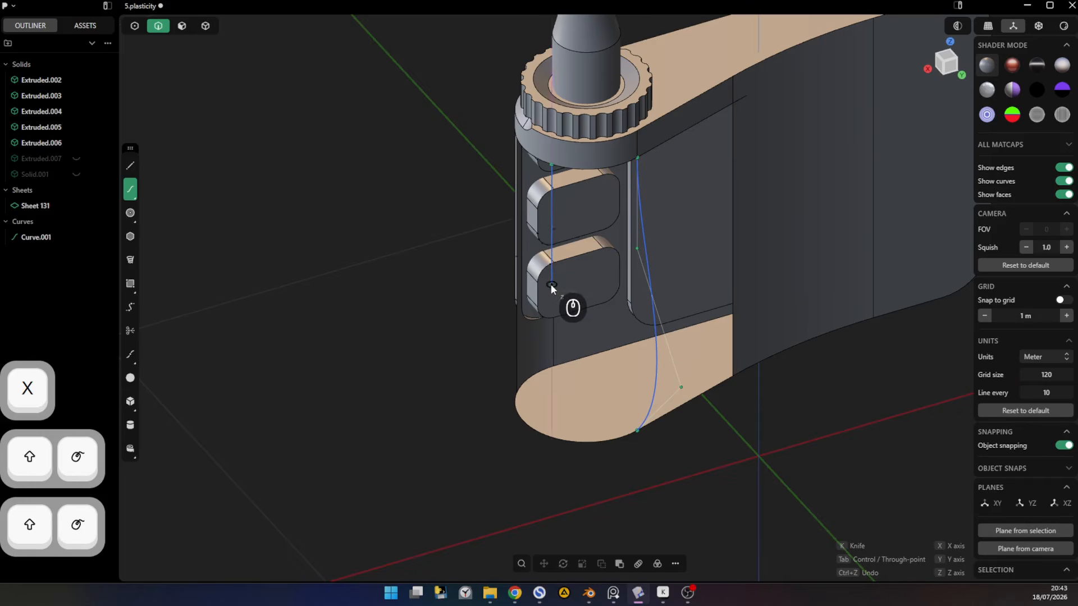
middle_drag(551, 282, 566, 209)
click(563, 213)
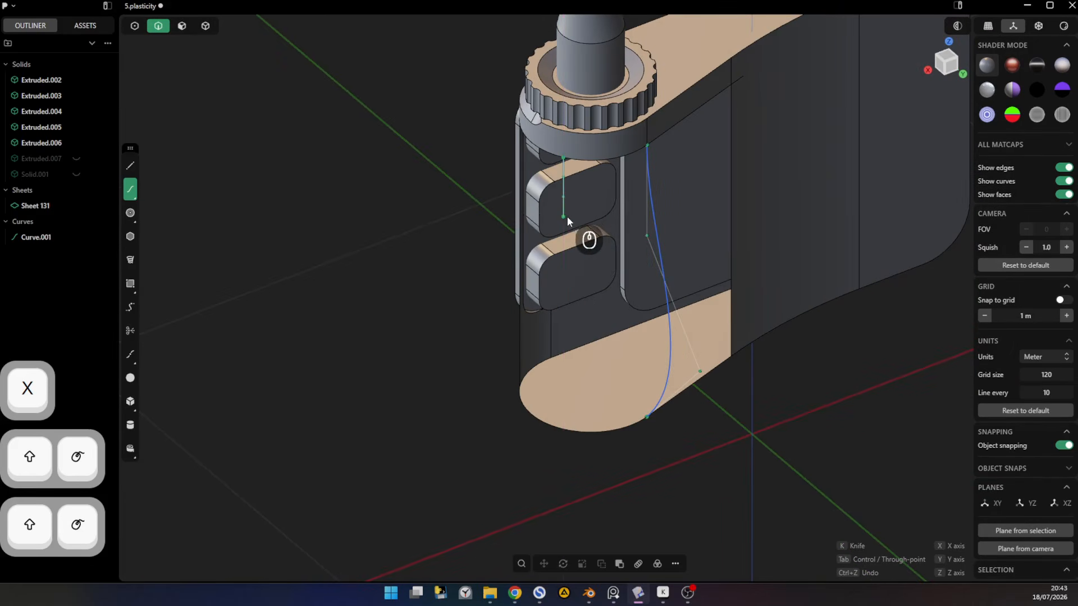
click(563, 340)
click(564, 429)
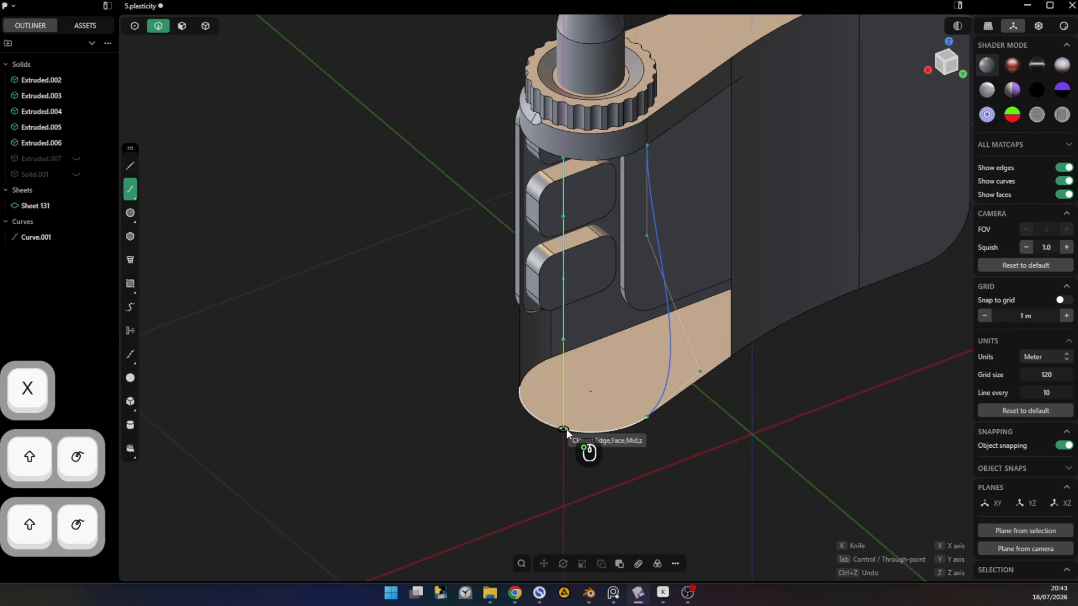
right_click(565, 429)
- Bulge the new vertical curve outward by moving its lower middle control point
key(1)
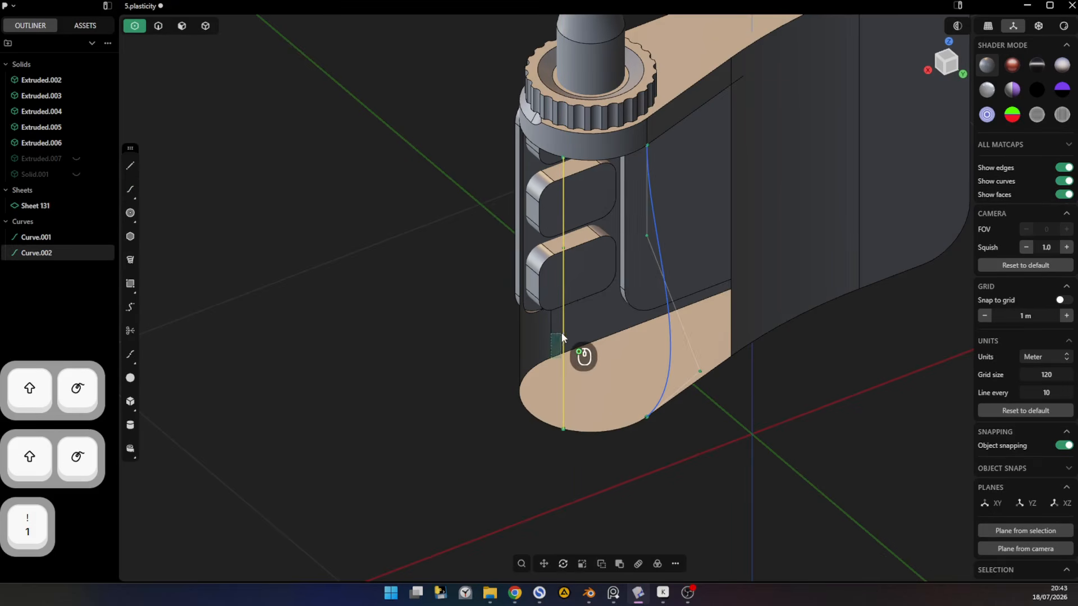
middle_drag(570, 327, 507, 361)
key(g)
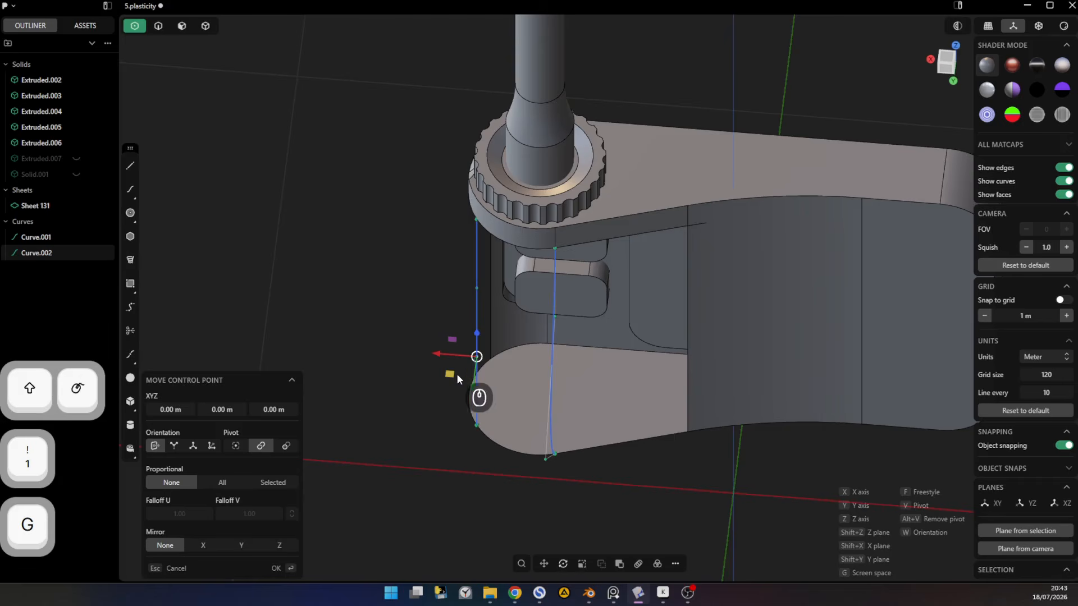
middle_drag(416, 393, 705, 503)
click(494, 500)
key(ctrl+z)
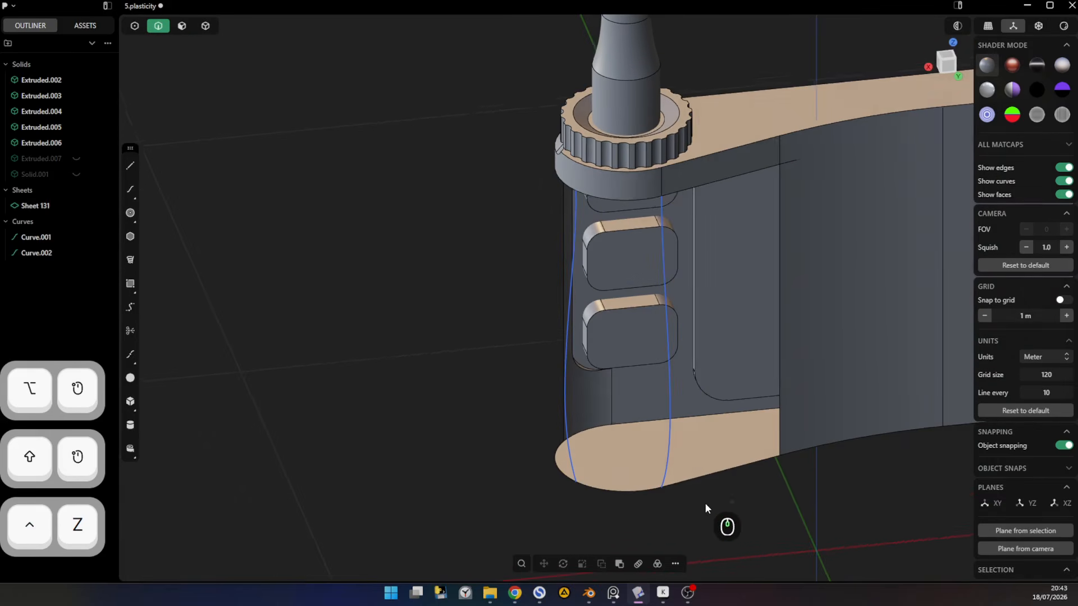
- Try Patch Hole with G0 continuity on the open boundary loop together with both vertical curves
alt+click(735, 467)
shift+click(668, 440)
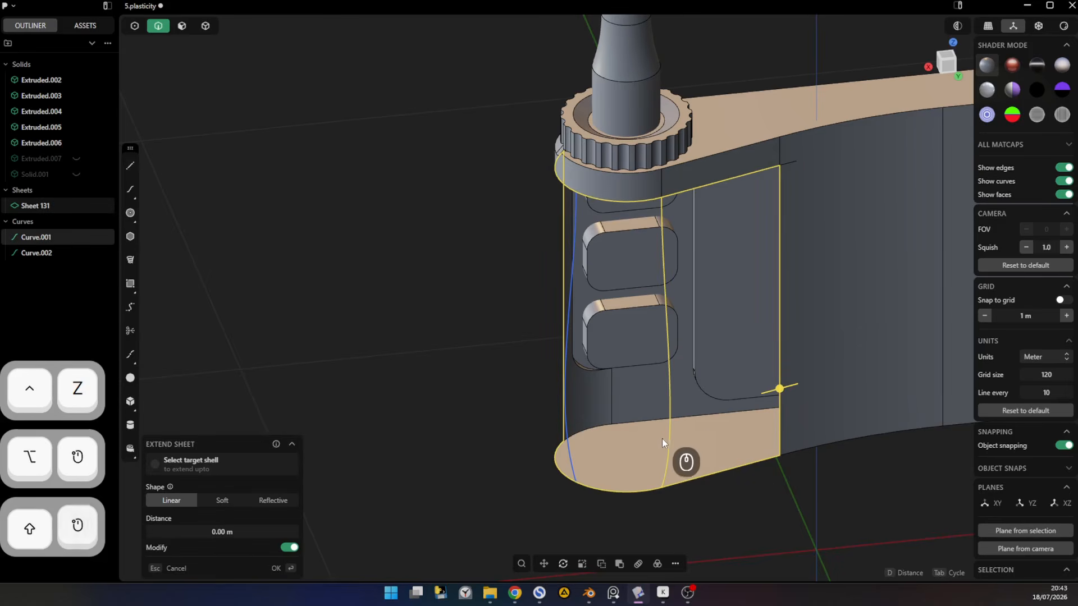
shift+click(570, 457)
key(shift+j)
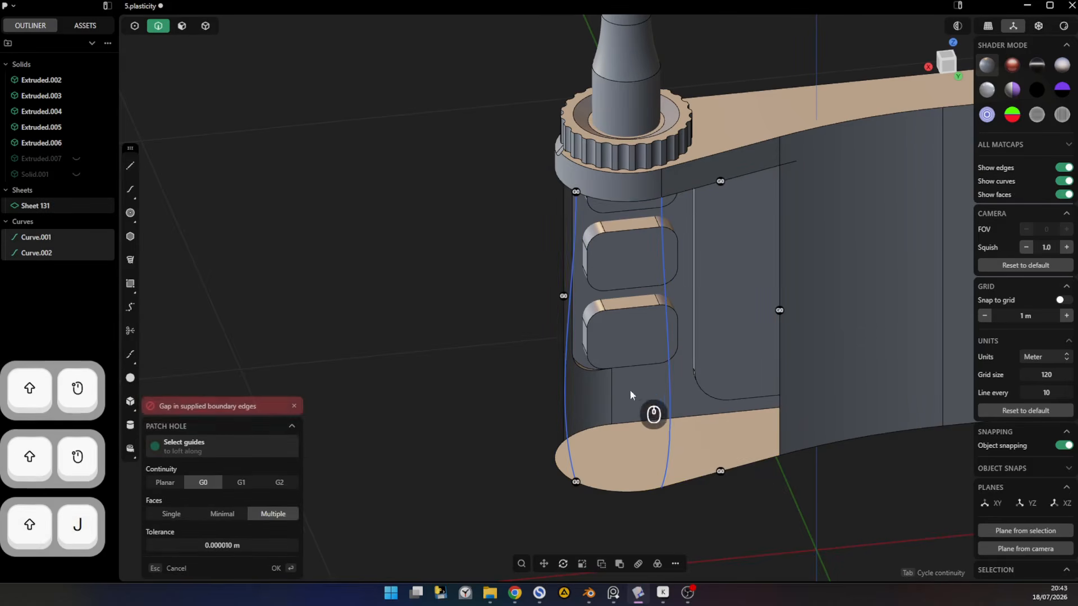
middle_drag(561, 304, 649, 335)
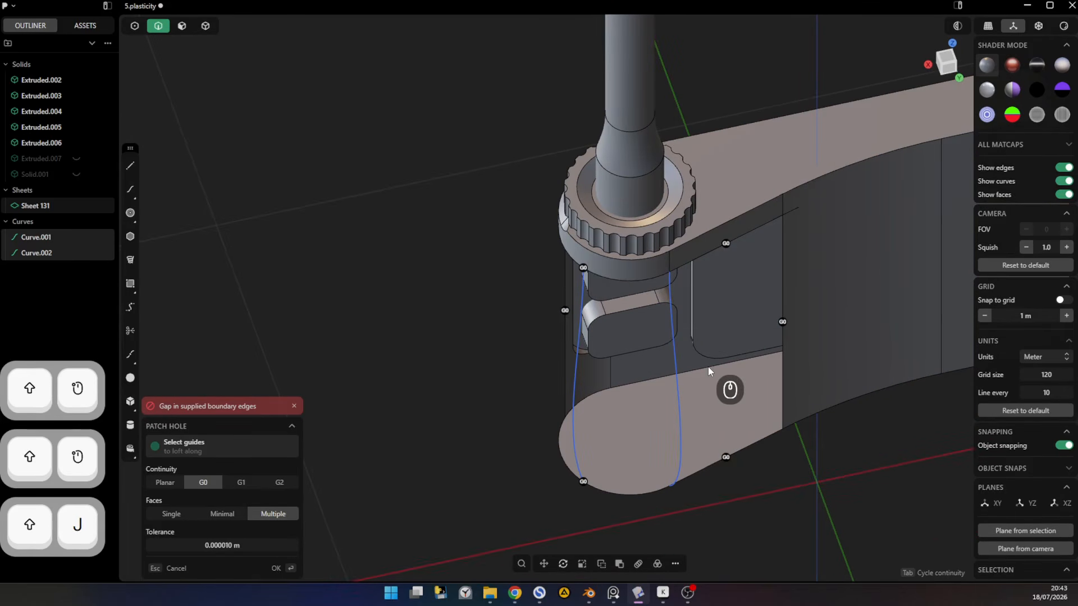
middle_drag(707, 365, 788, 358)
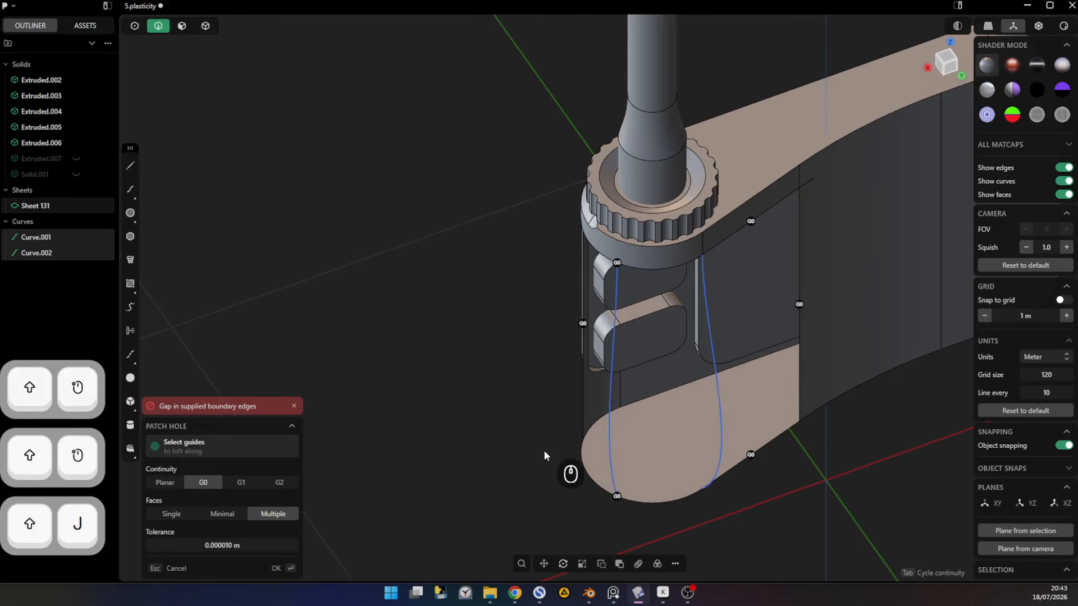
key(Escape)
middle_drag(543, 452, 684, 398)
key(Escape)
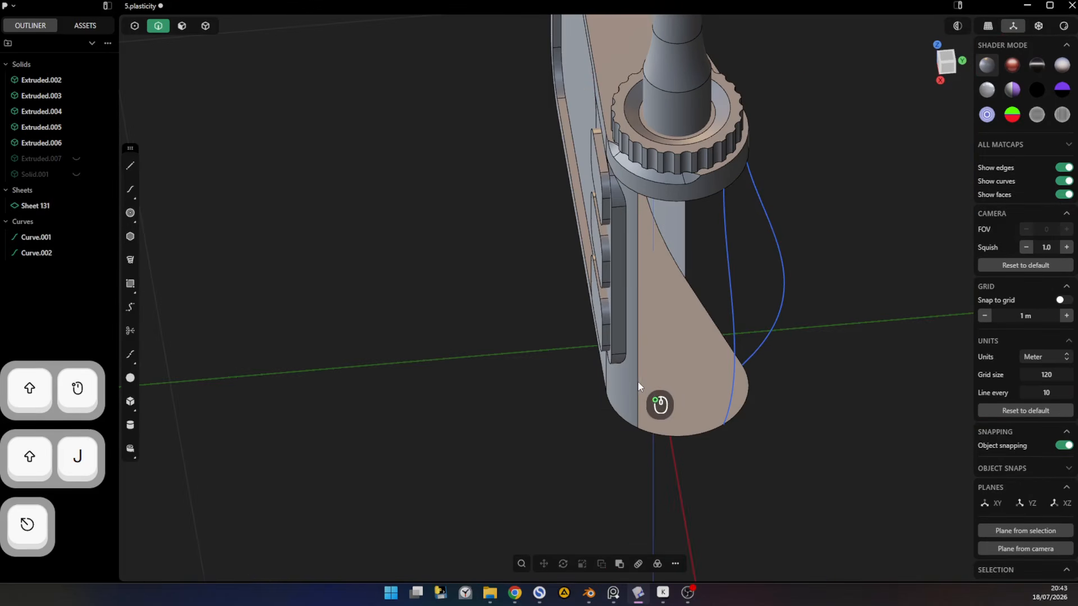
- Start a Loft from the opening's front vertical edge through both curves to its rear vertical edge, with G1 continuity at both ends
click(638, 381)
shift+click(732, 308)
shift+click(782, 263)
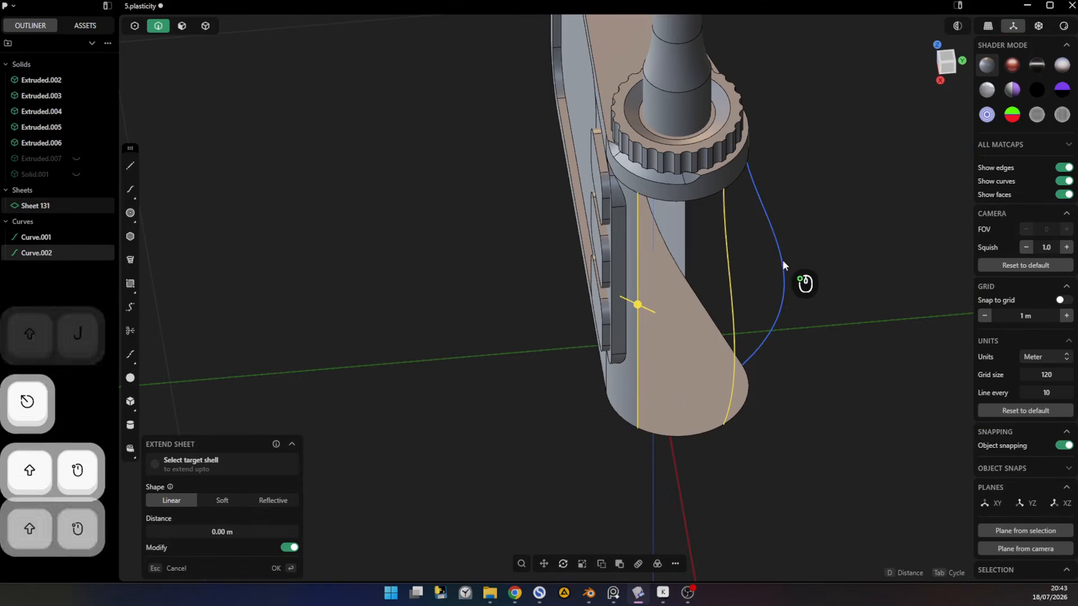
middle_drag(790, 270, 816, 435)
shift+click(783, 219)
key(l)
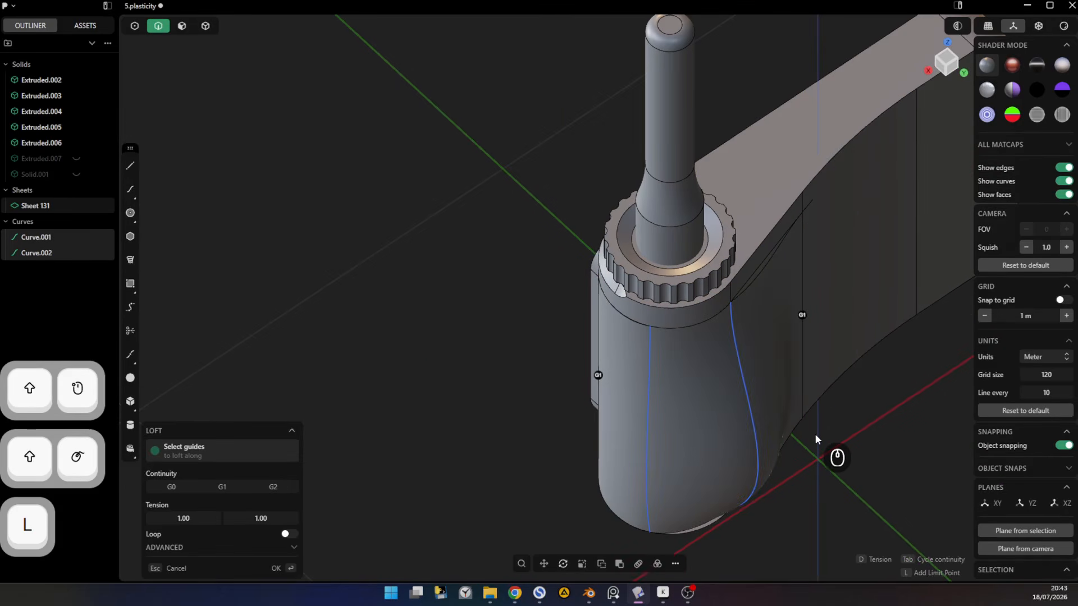
shift+middle_drag(607, 357, 595, 301)
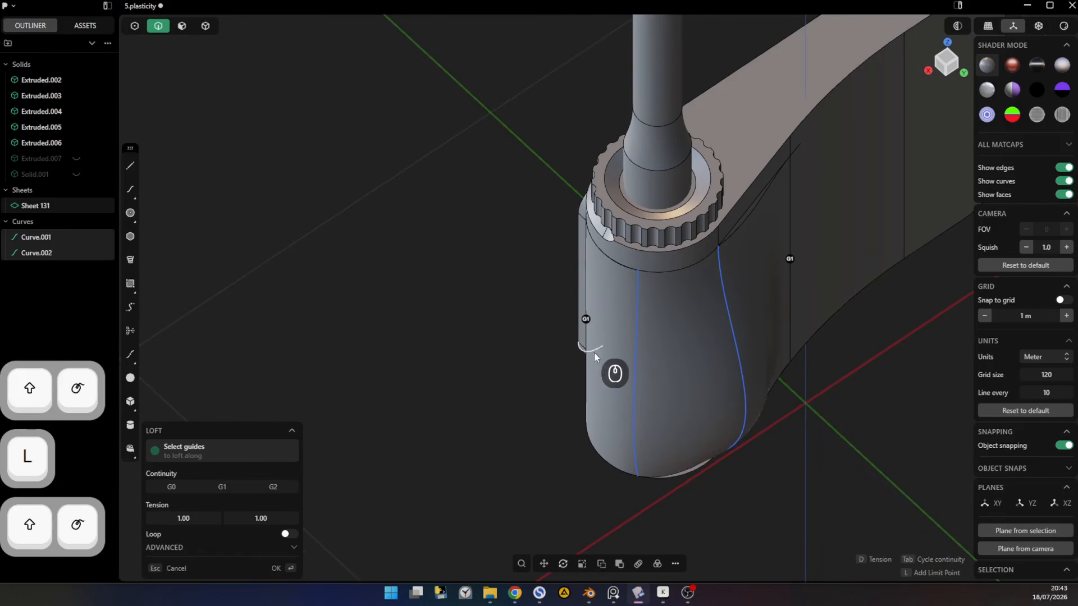
middle_drag(638, 430, 588, 285)
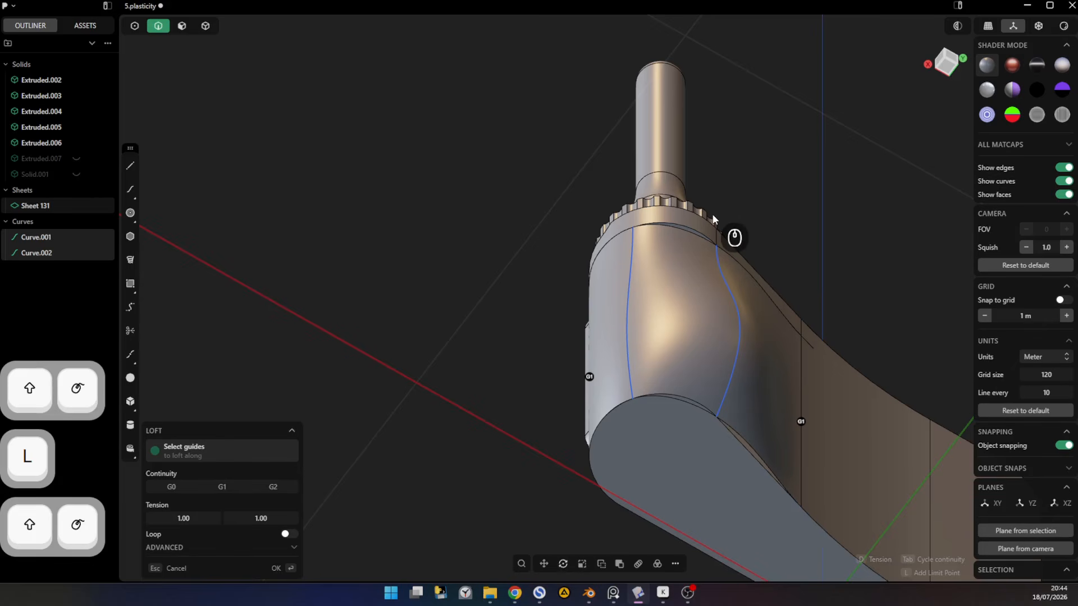
- Add the opening's straight and rounded bottom edges as loft guides and set the bottom guide's continuity to G0
key(shift)
shift+click(752, 458)
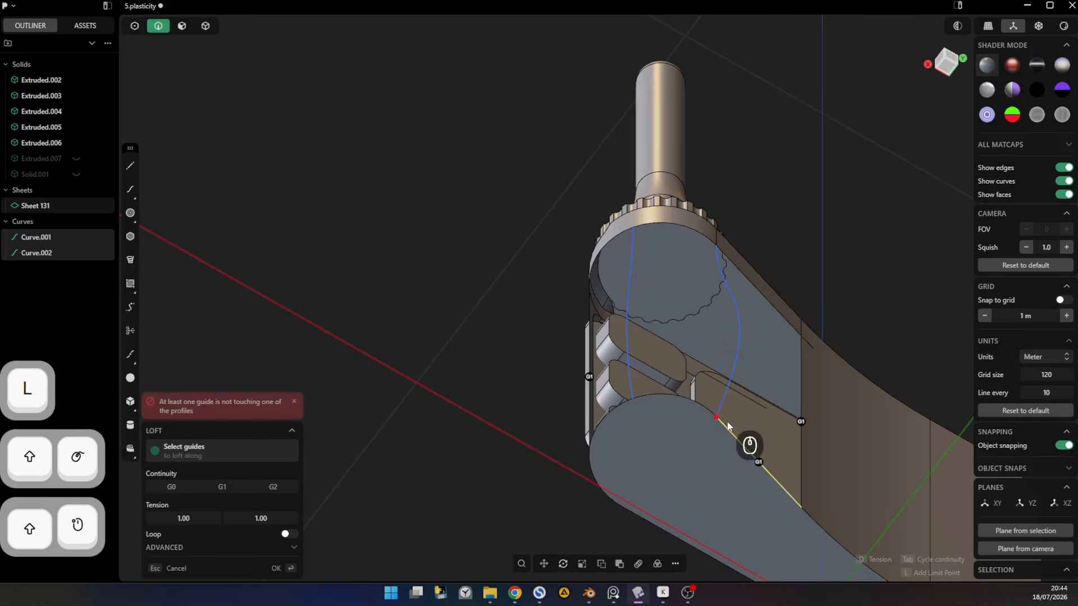
shift+click(697, 404)
middle_drag(684, 446, 728, 524)
middle_drag(793, 476, 712, 411)
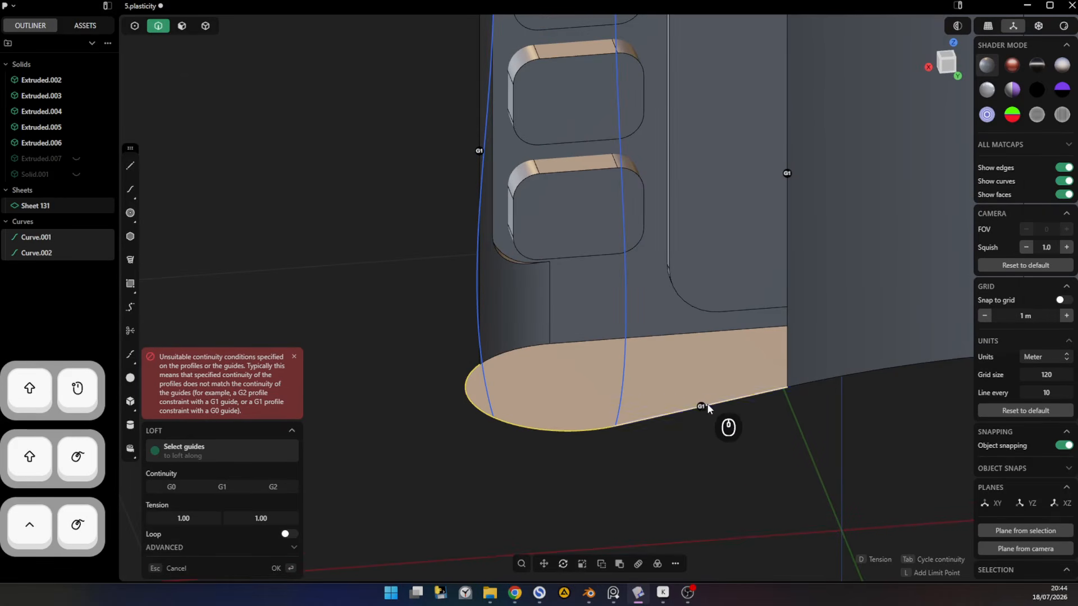
middle_drag(702, 408, 792, 402)
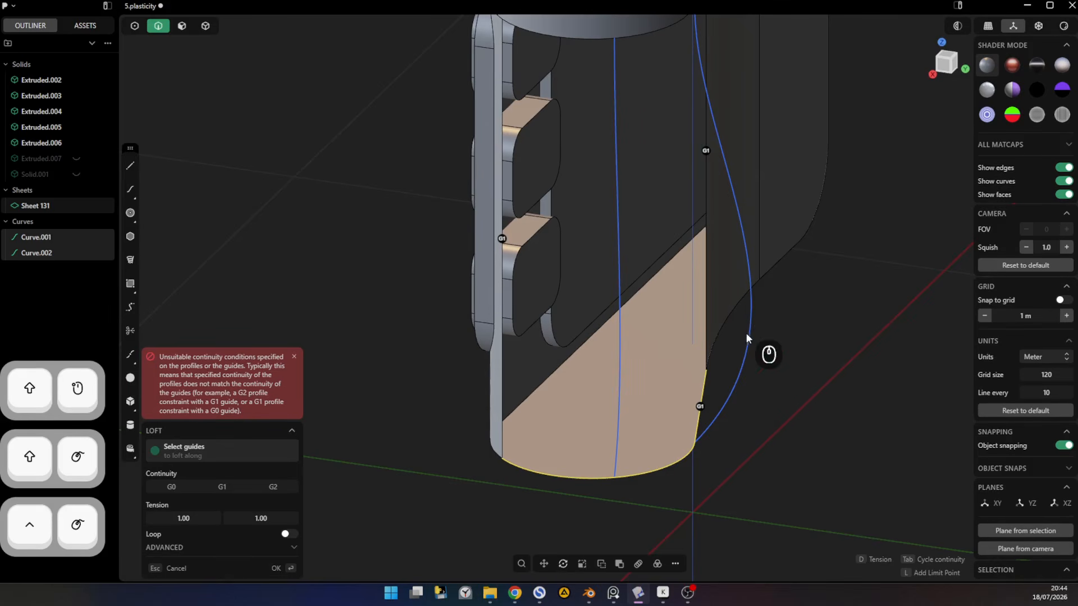
mouse_move(710, 433)
middle_down()
mouse_move(685, 435)
mouse_move(726, 433)
middle_up()
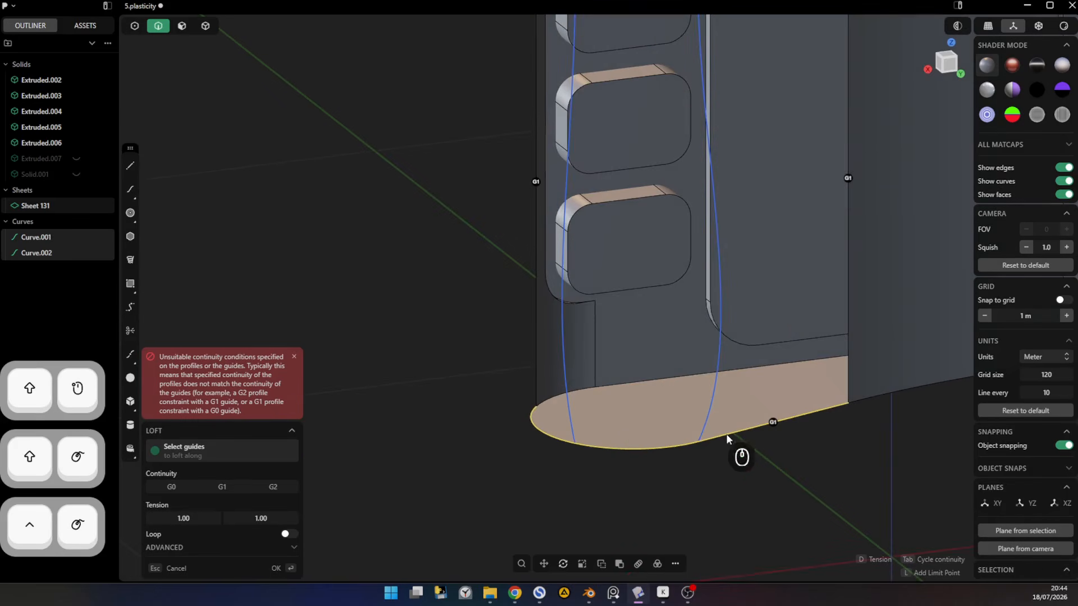
click(773, 422)
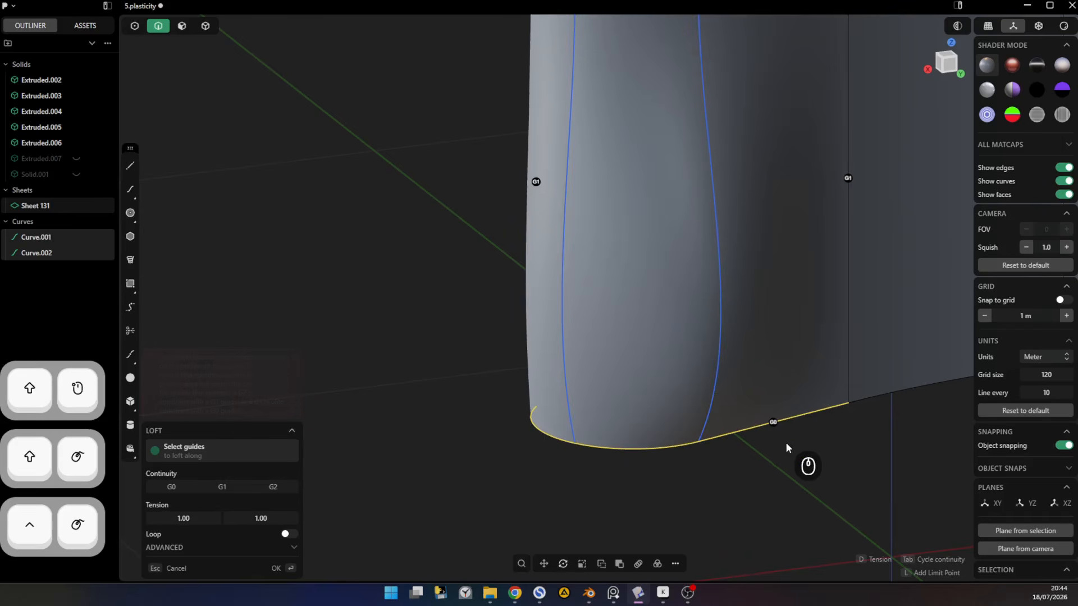
ctrl+middle_drag(781, 403, 839, 435)
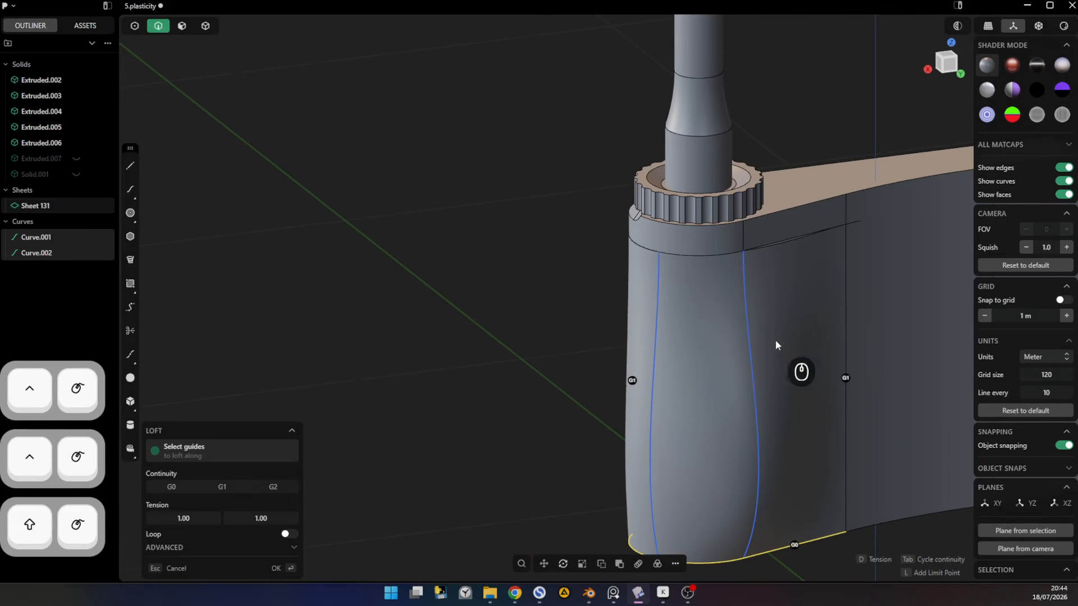
- Add the opening's straight and rounded upper edges below the knob as loft guides and finish the loft
click(772, 241)
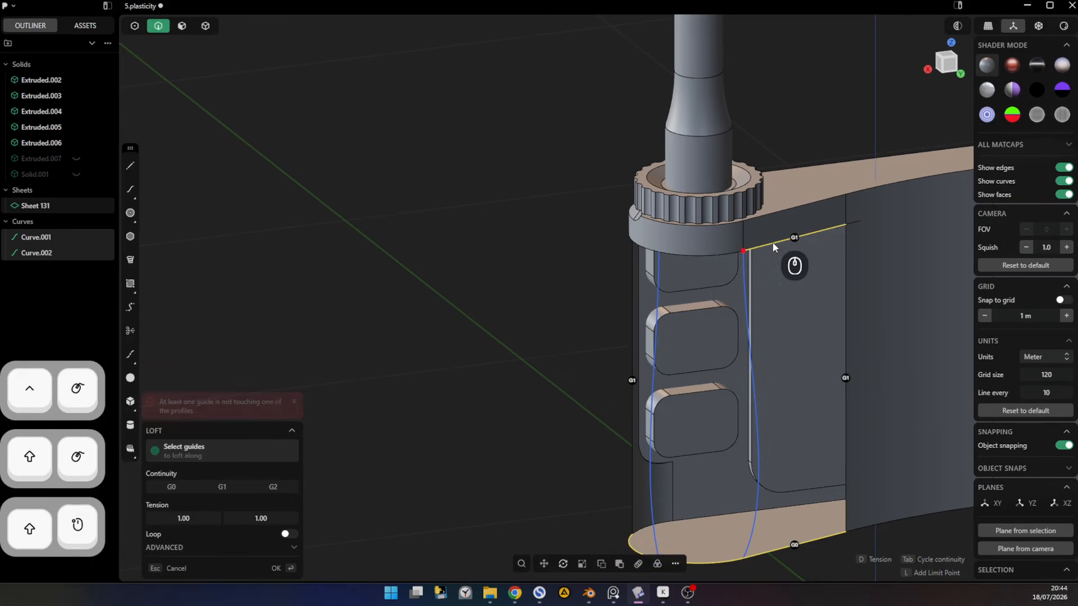
shift+click(719, 259)
mouse_move(524, 233)
middle_down()
mouse_move(769, 241)
mouse_move(559, 257)
mouse_move(520, 239)
middle_up()
right_click(520, 238)
shift+middle_drag(610, 316, 511, 220)
click(412, 169)
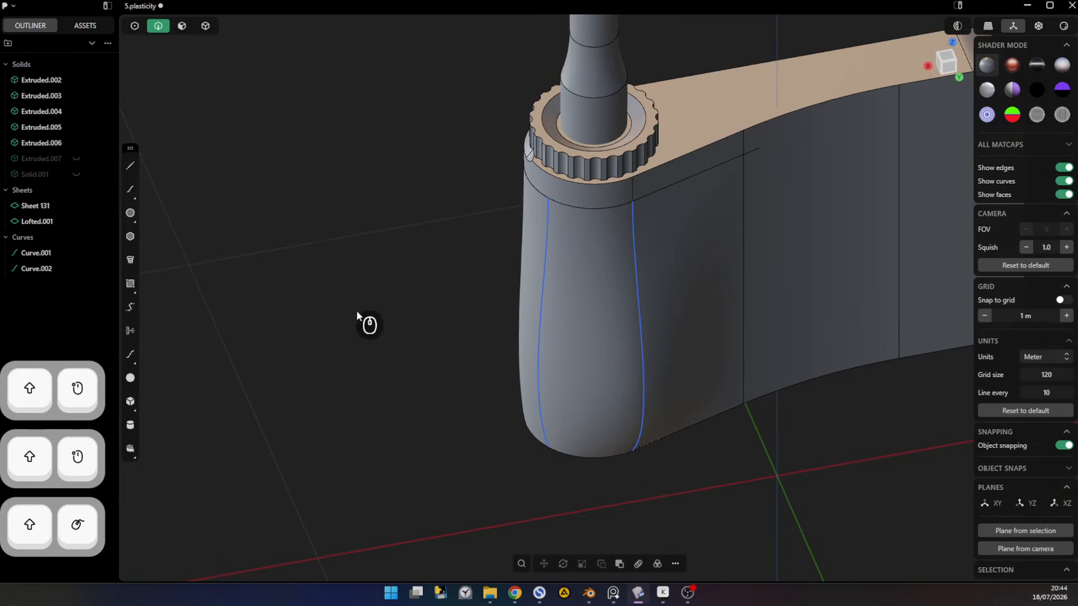
- Join the lofted grip surface and the open device body sheet into one body
key(4)
click(688, 332)
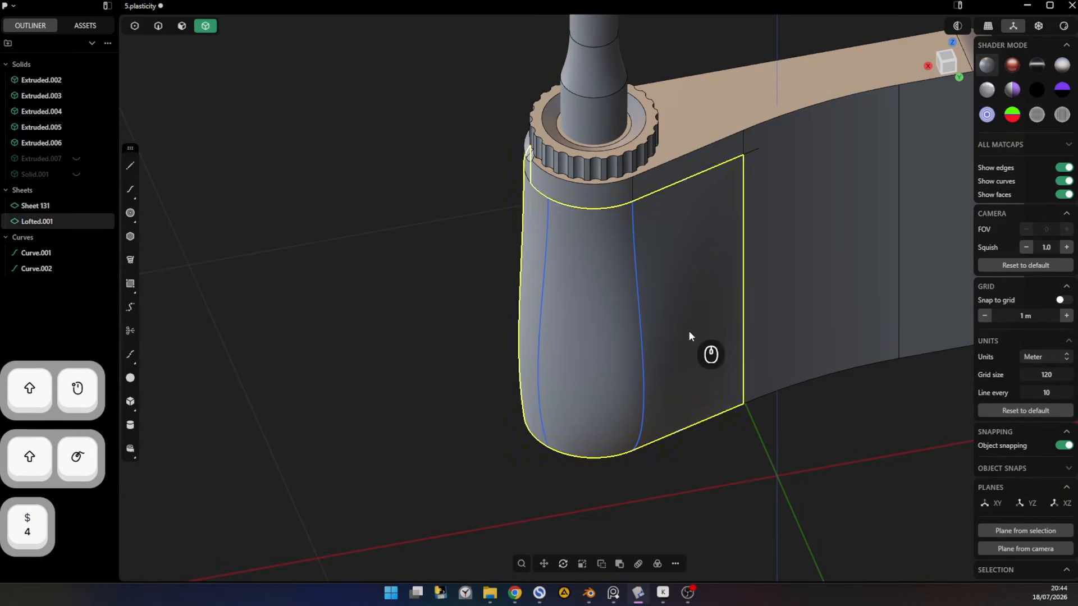
shift+click(803, 277)
shift+middle_drag(811, 281, 741, 299)
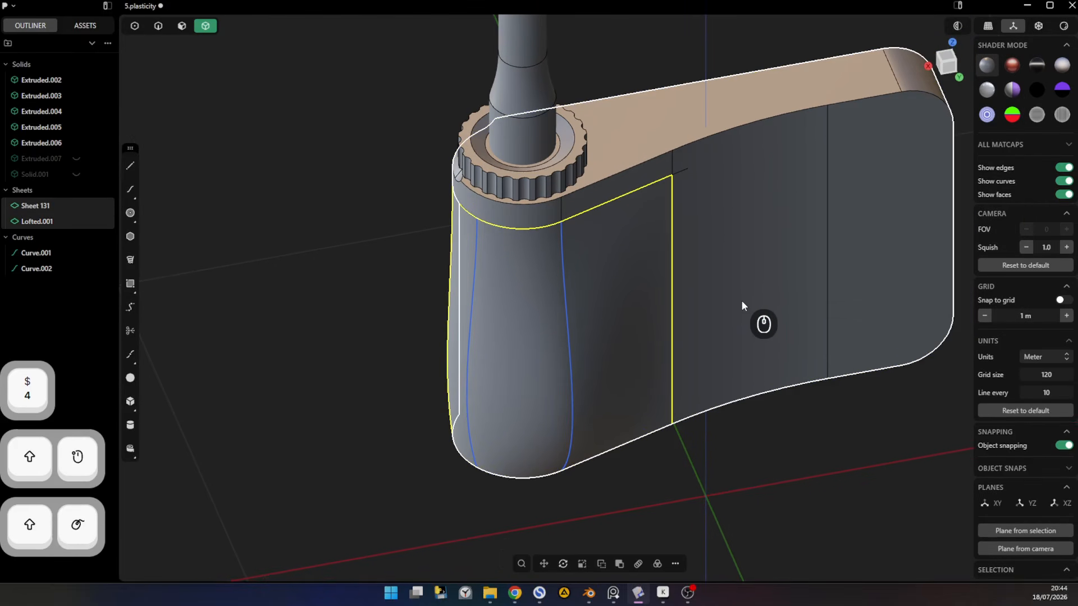
key(j)
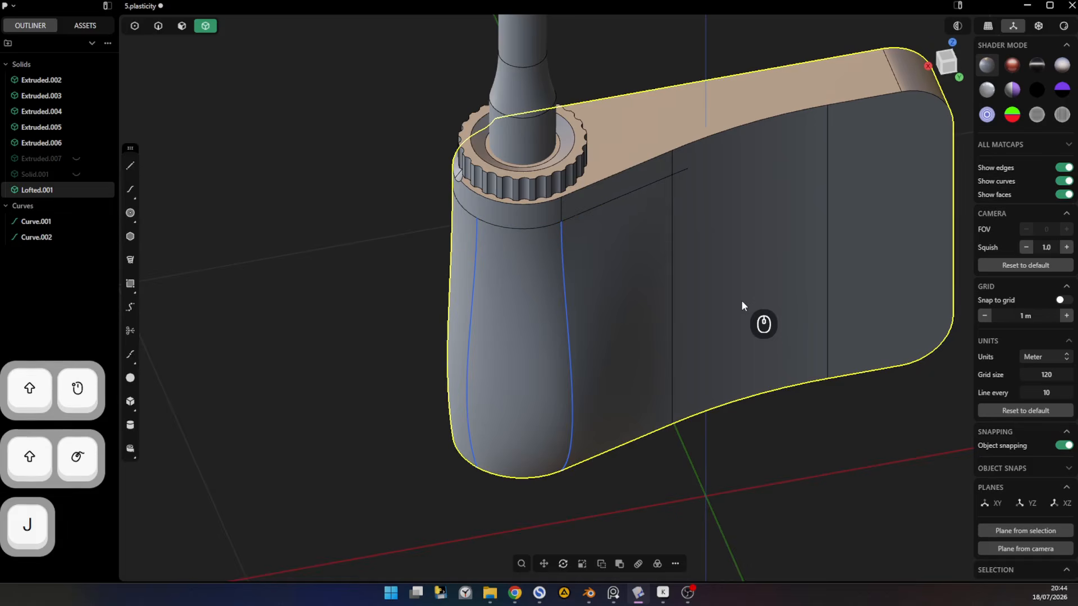
click(787, 419)
click(702, 308)
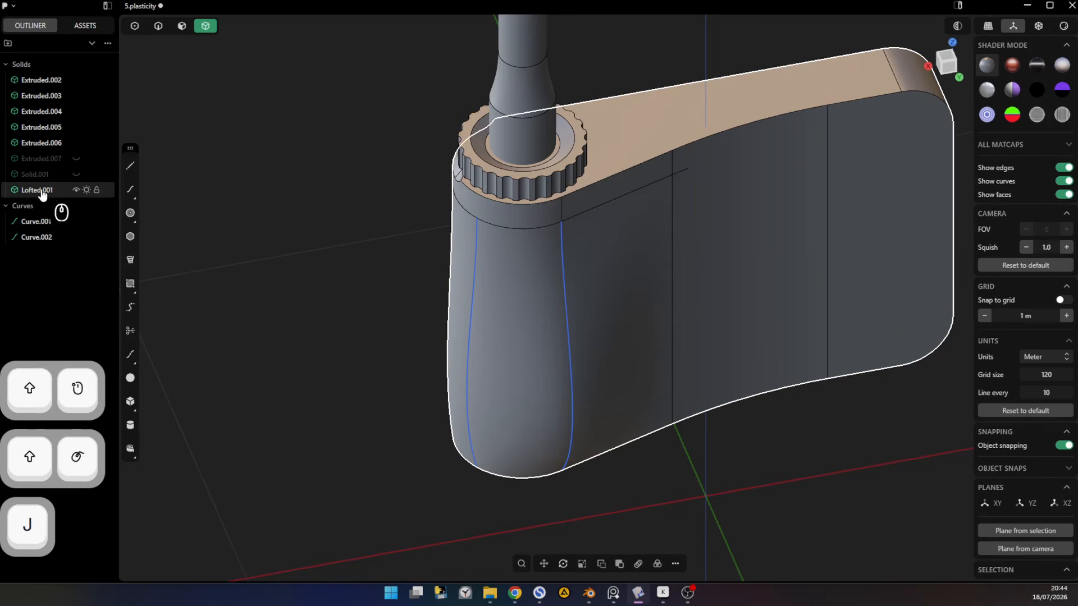
- Delete both vertical guide curves running along the grip surface
key(2)
click(563, 275)
key(x)
click(475, 252)
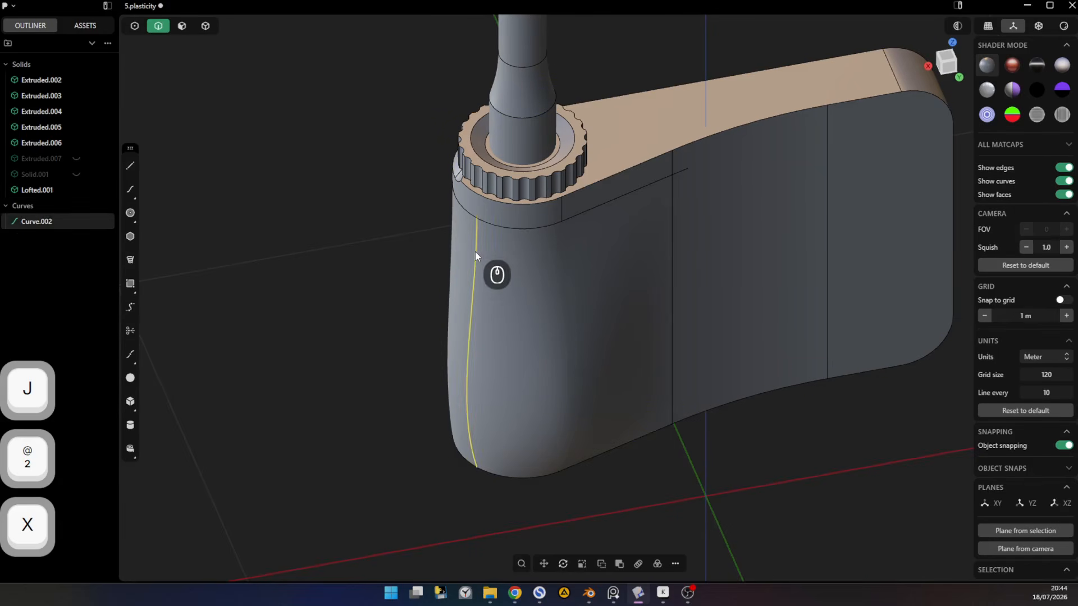
key(x)
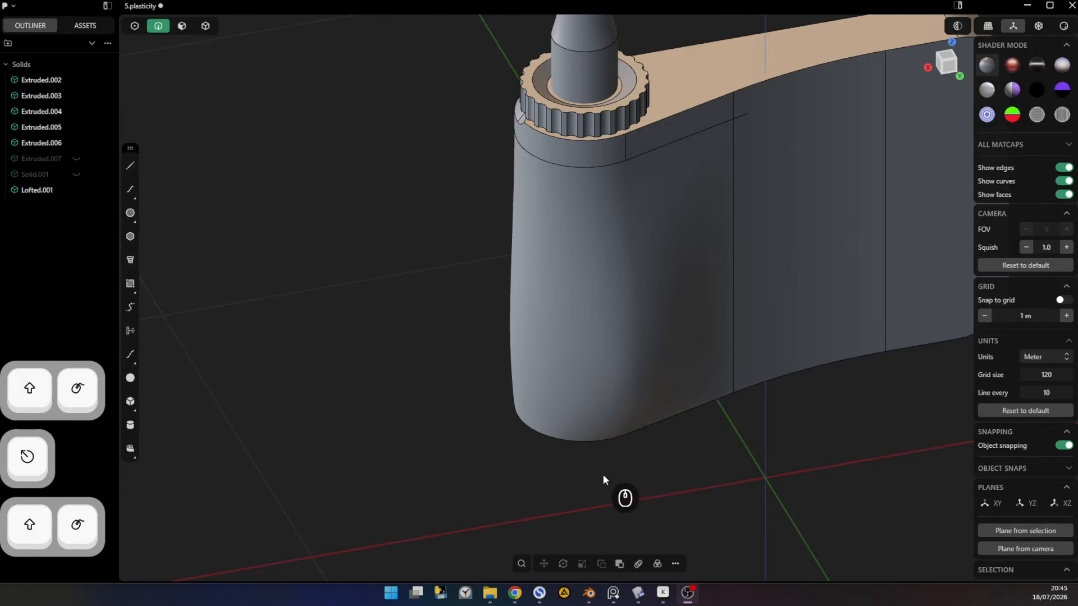
middle_drag(601, 474, 790, 450)
shift+middle_drag(710, 467, 780, 410)
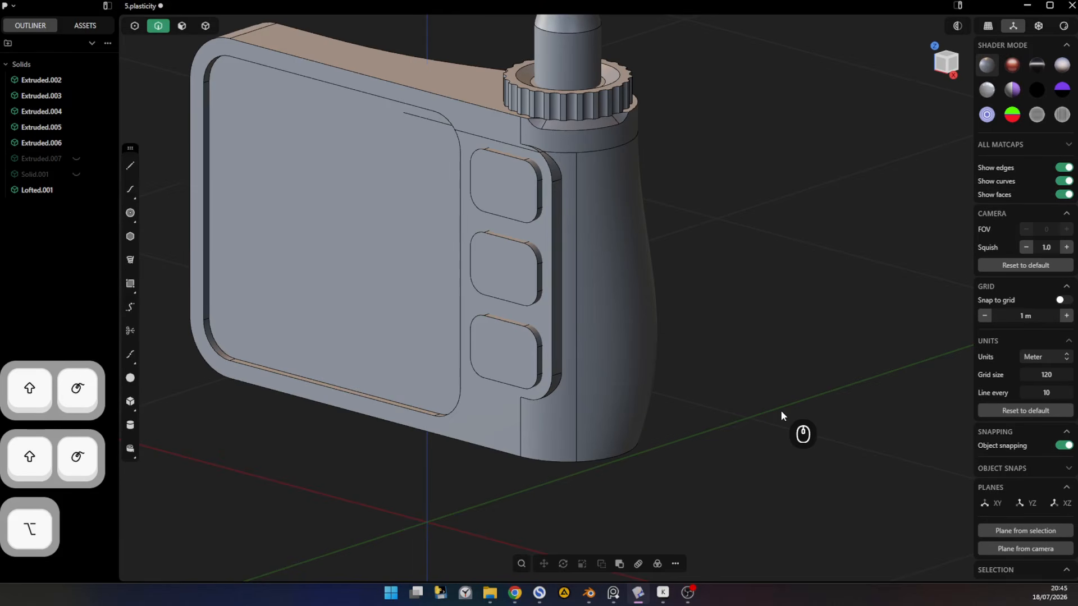
- Unhide all hidden solids and isolate the cutter solid at the grip's bottom corner
key(alt+h)
key(4)
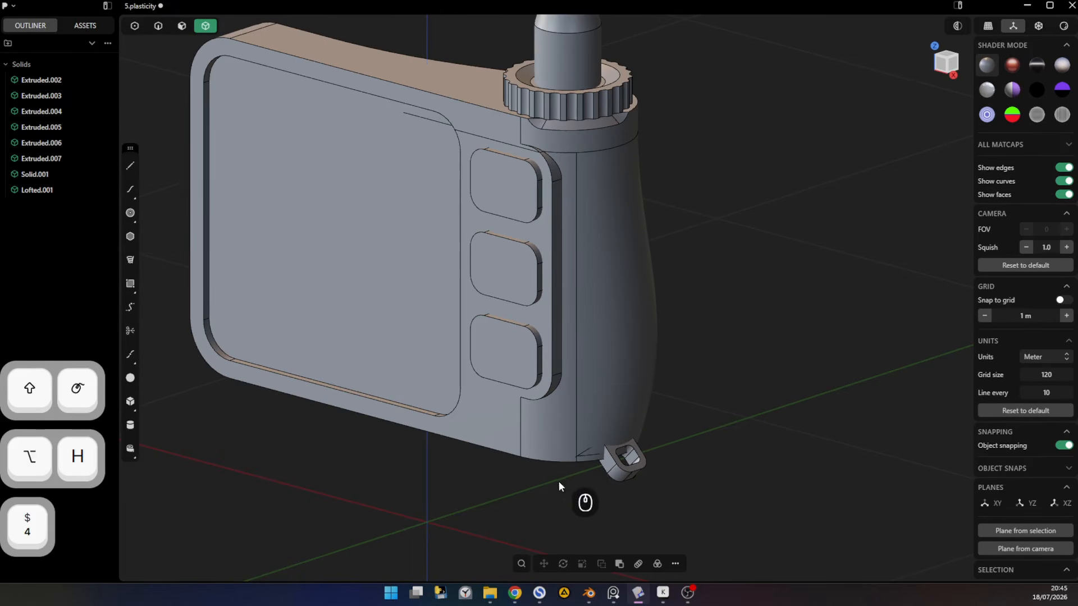
drag(557, 480, 640, 386)
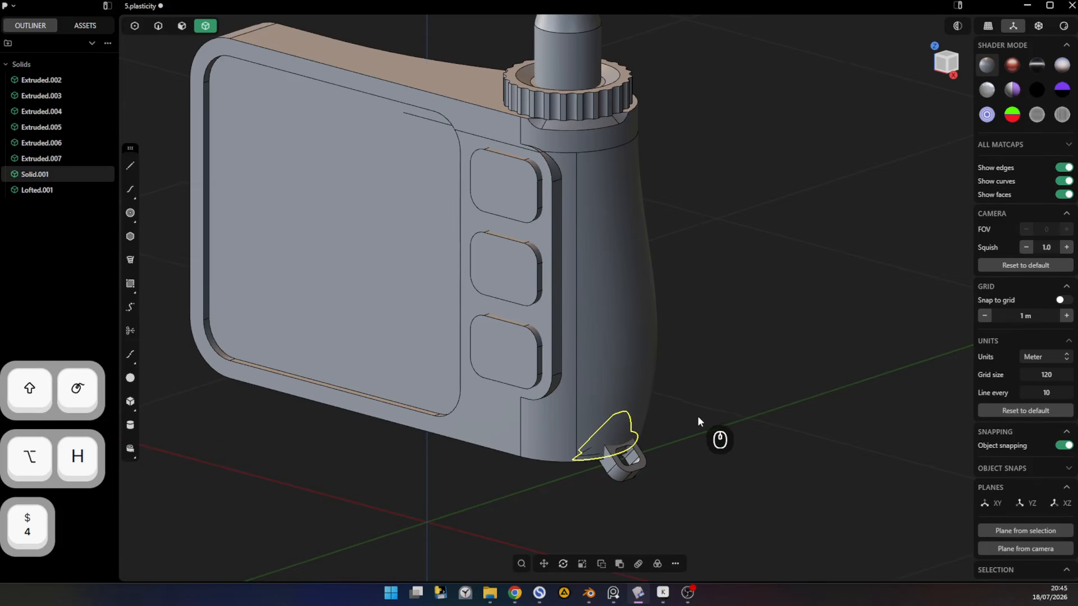
scroll(655, 442, up, 4)
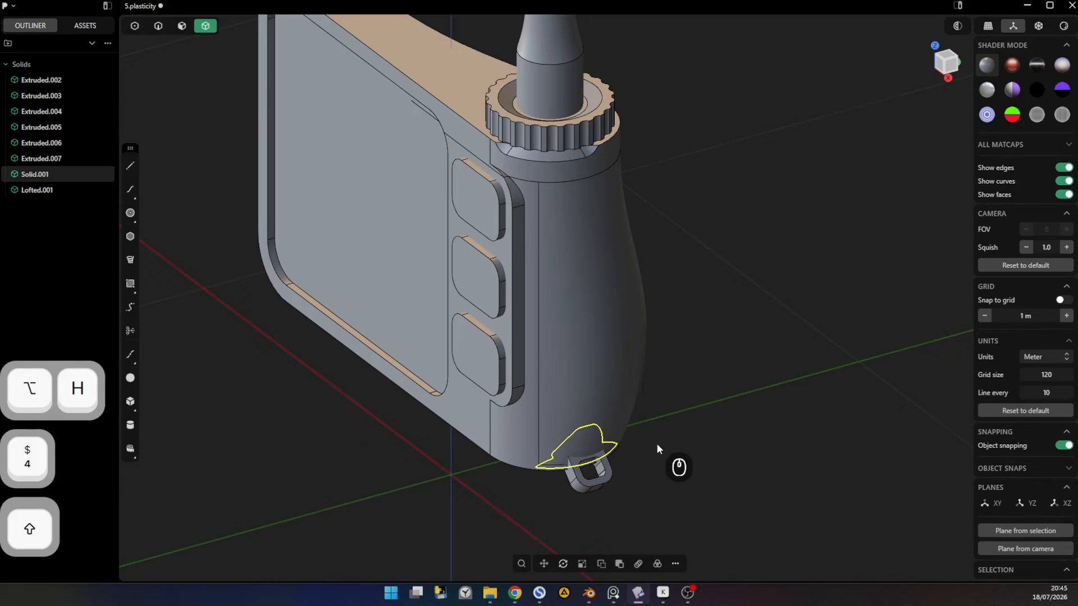
key(shift+w)
shift+middle_drag(648, 443, 707, 335)
- Enlarge the isolated cutter by pushing its outer faces outward, and bring the other solids back into view
key(3)
alt+click(614, 328)
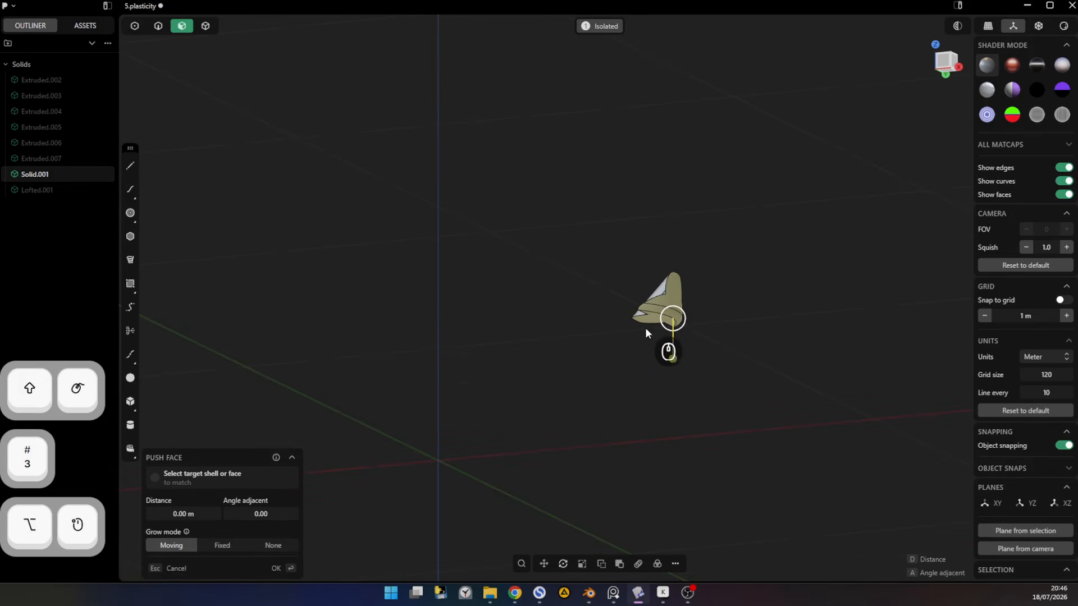
drag(674, 363, 685, 405)
right_click(790, 402)
middle_drag(768, 330, 825, 368)
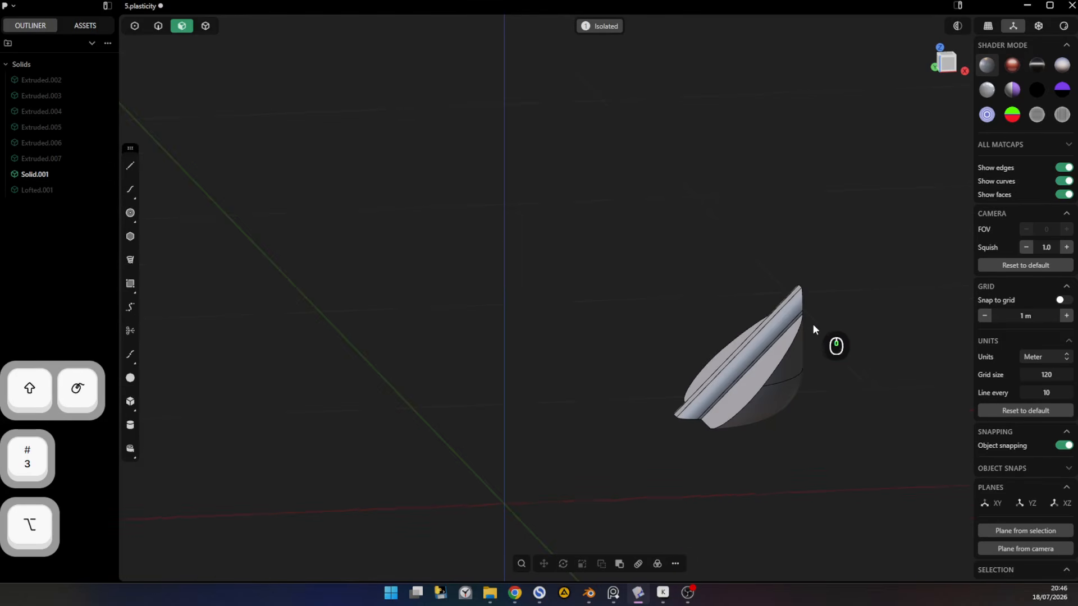
middle_drag(814, 325, 637, 380)
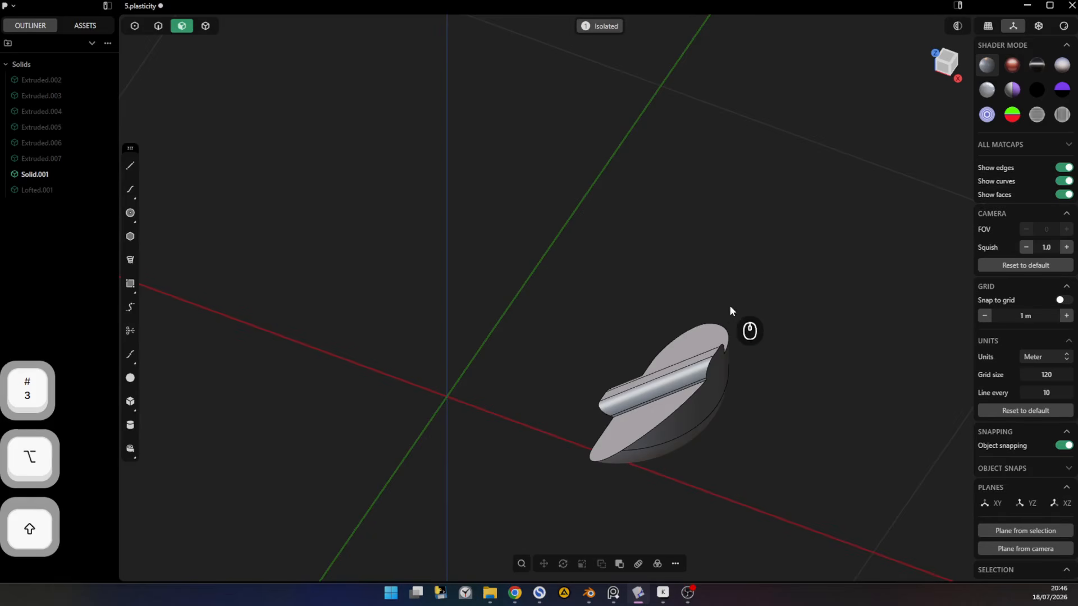
key(shift+w)
middle_drag(589, 337, 760, 288)
- Subtract the enlarged cutter from the device body with a Boolean to form the recess around the strap loop
key(4)
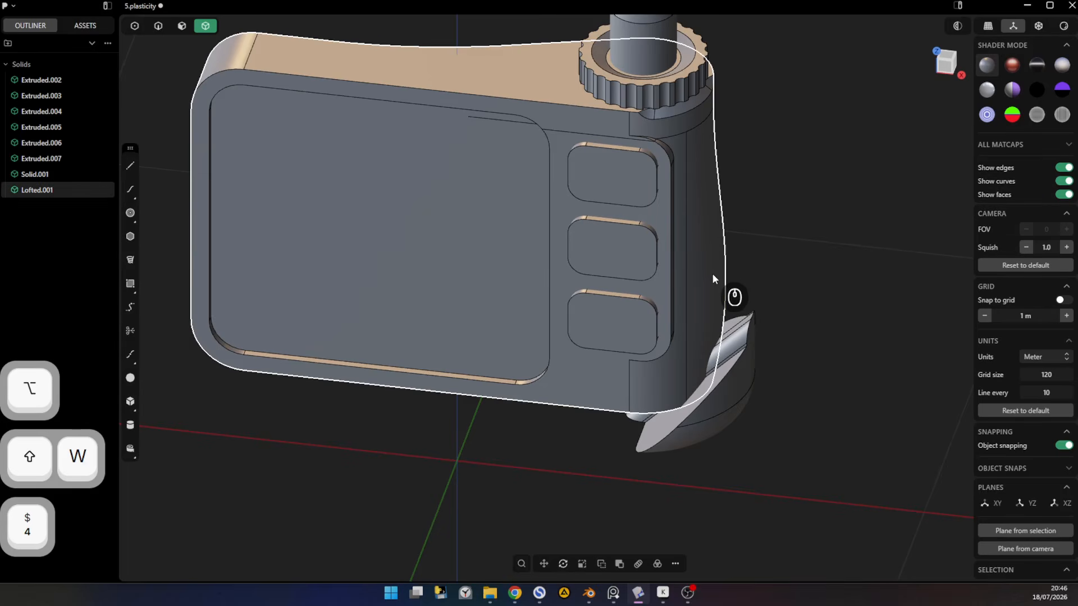
shift+click(740, 352)
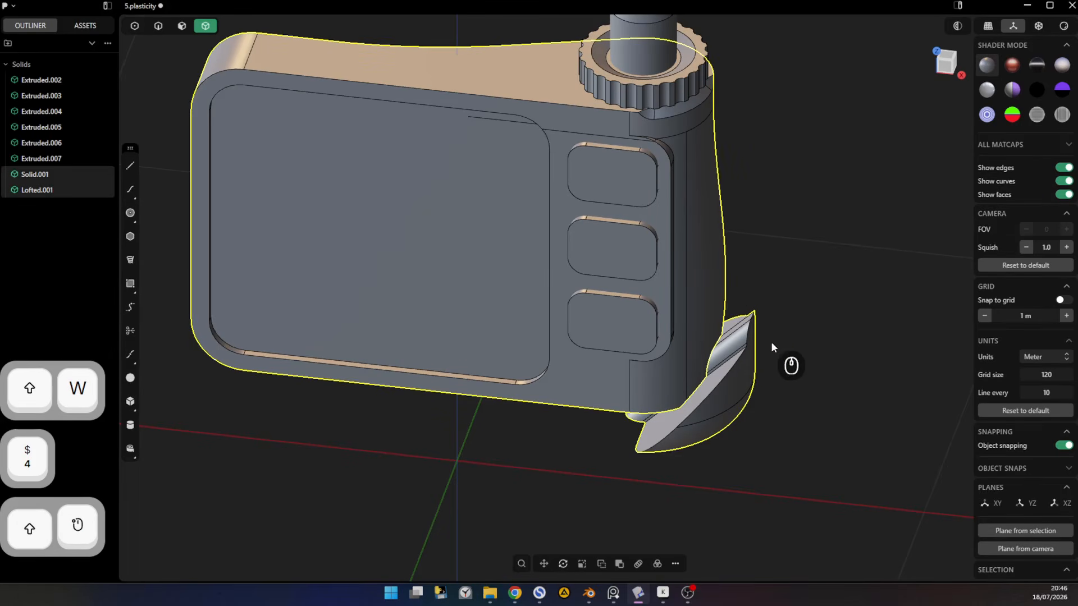
key(q)
middle_drag(793, 339, 766, 416)
click(695, 384)
middle_drag(695, 384, 798, 363)
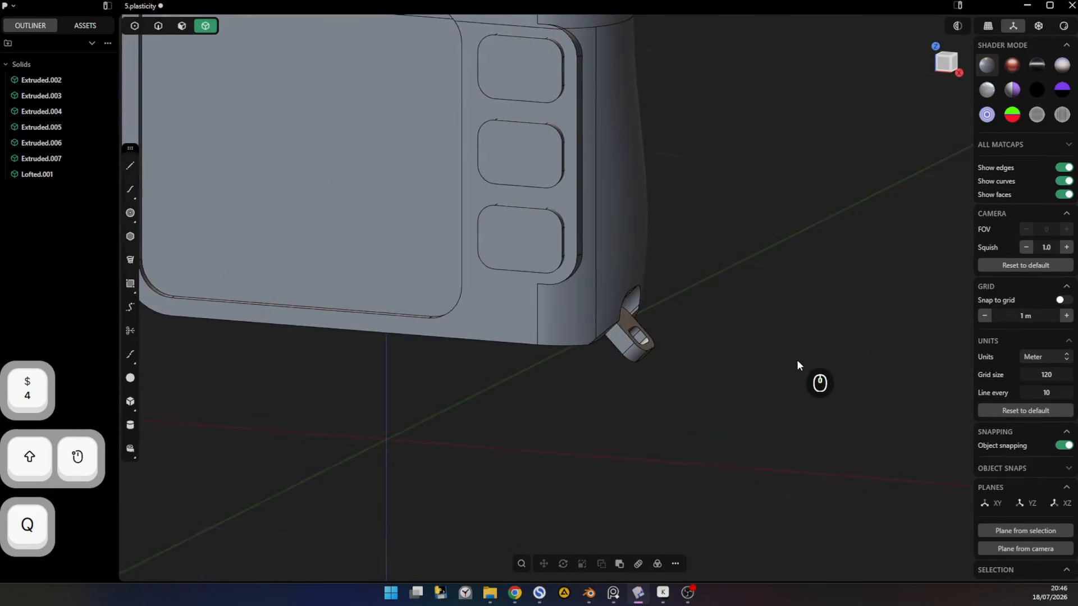
- Fillet the device body's front and rear outer edges, including tangent edges, with a distance of about 0.016 m
shift+middle_drag(668, 299, 797, 443)
key(2)
click(644, 448)
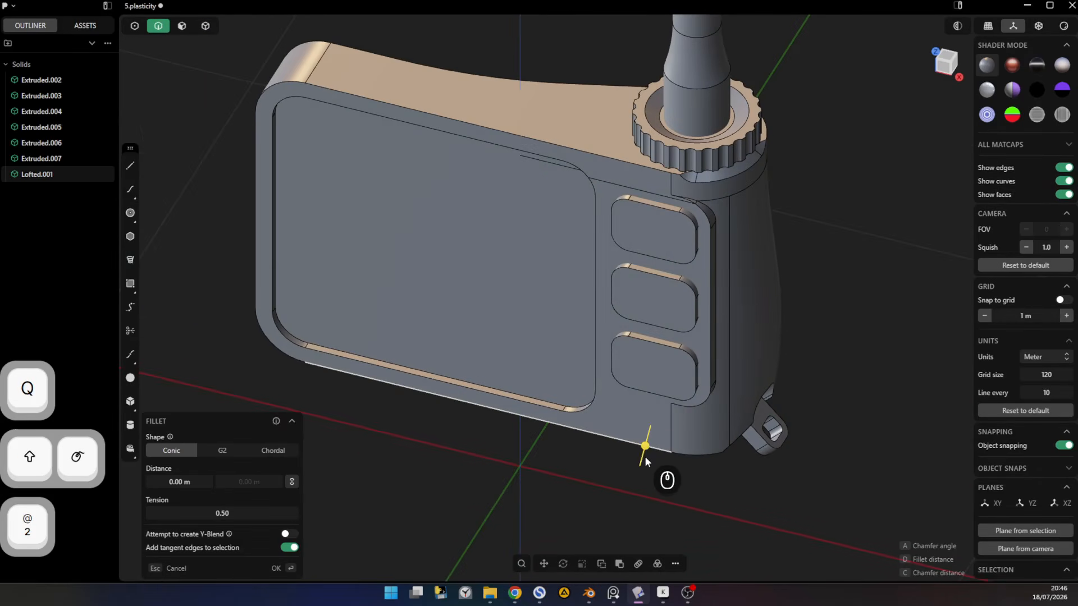
key(d)
key(Escape)
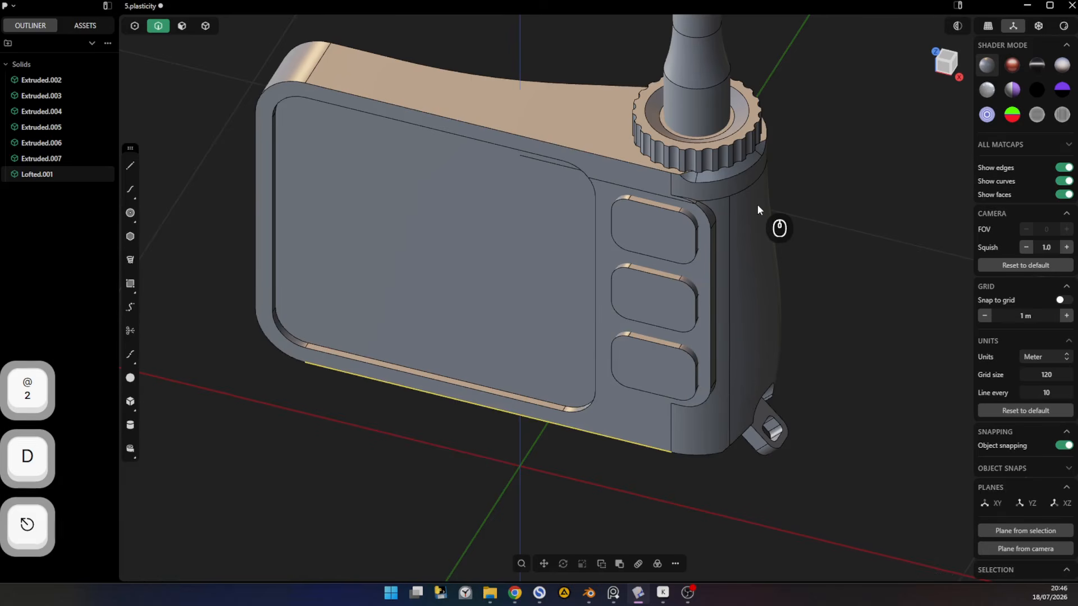
middle_drag(757, 205, 652, 152)
shift+click(830, 496)
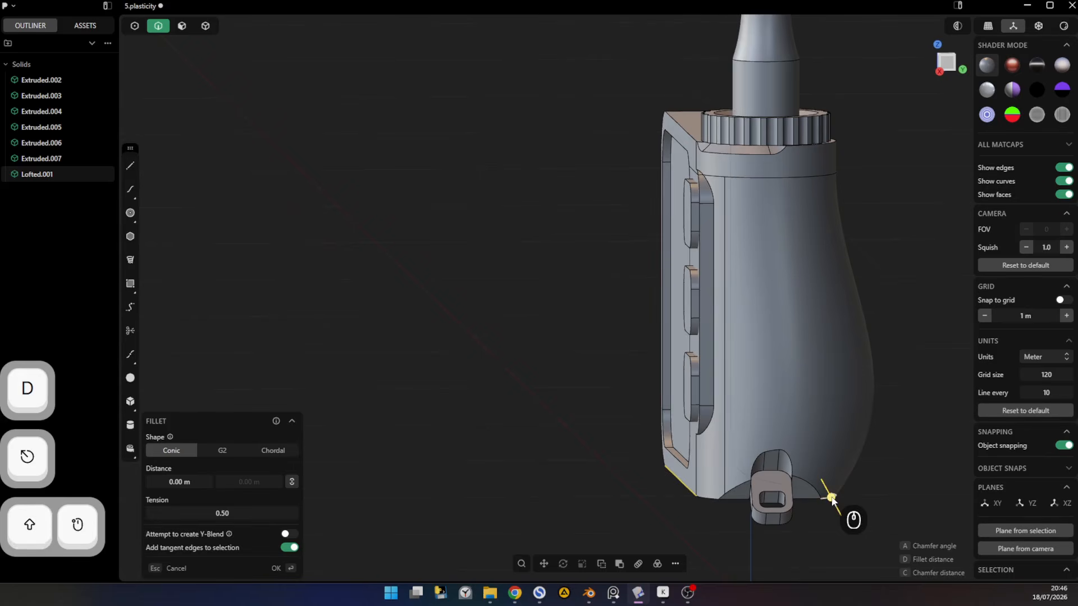
middle_drag(831, 497, 907, 530)
key(d)
click(870, 505)
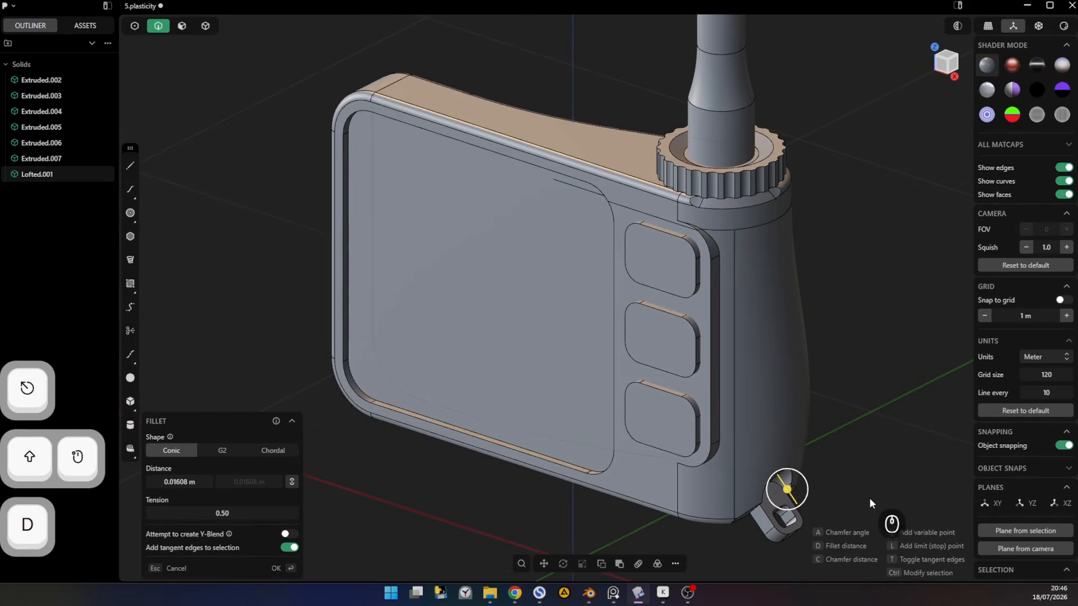
right_click(869, 497)
- Run Delete Redundant Topology on all solids of the device
ctrl+middle_drag(847, 316, 854, 353)
key(ctrl+6)
key(ctrl+6)
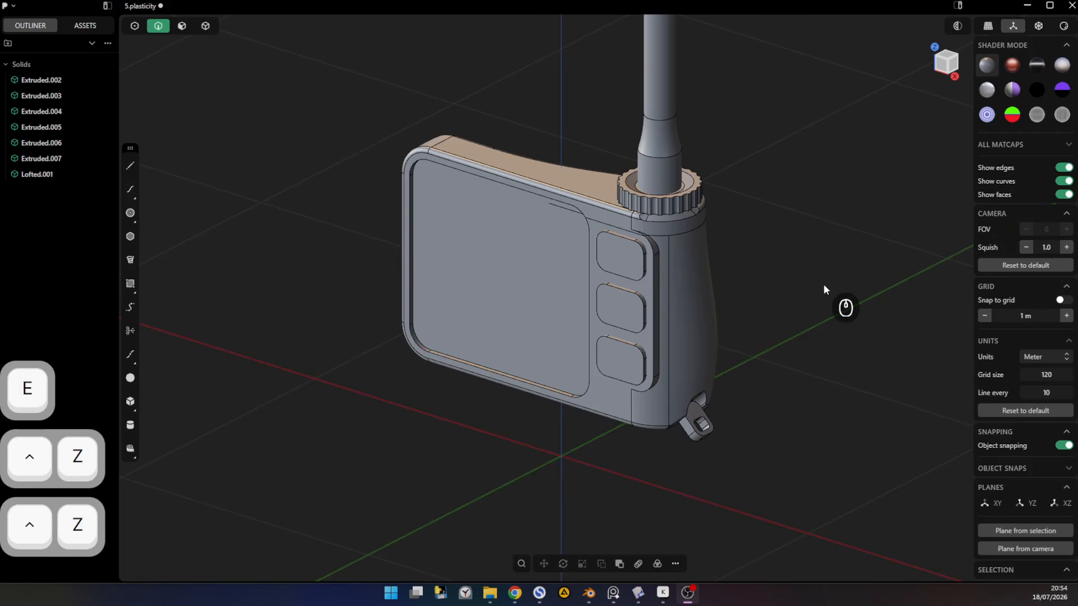
key(a)
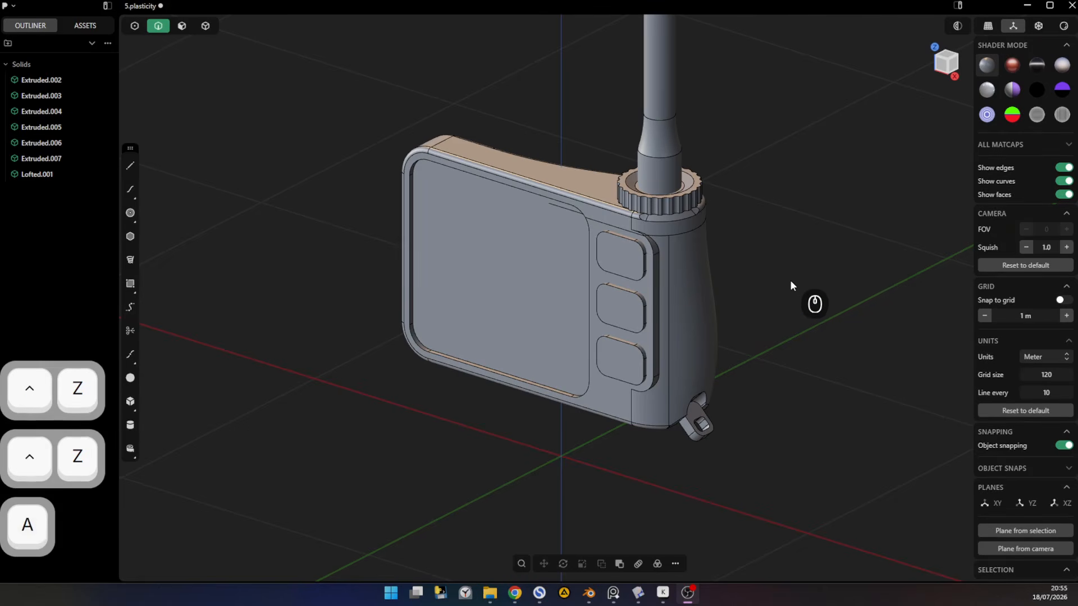
key(a)
text(f)
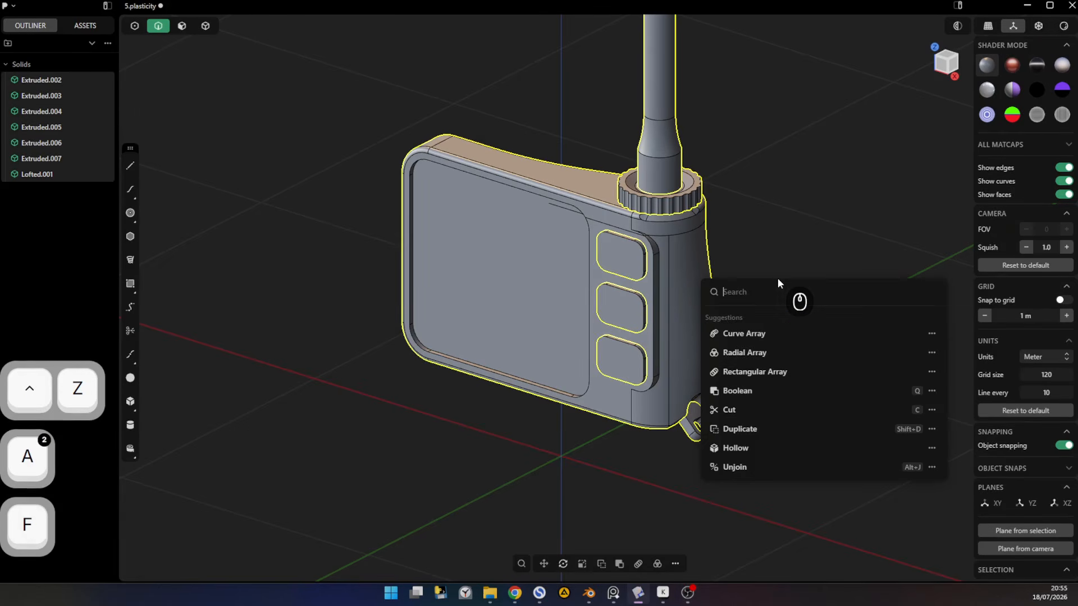
text(DELE)
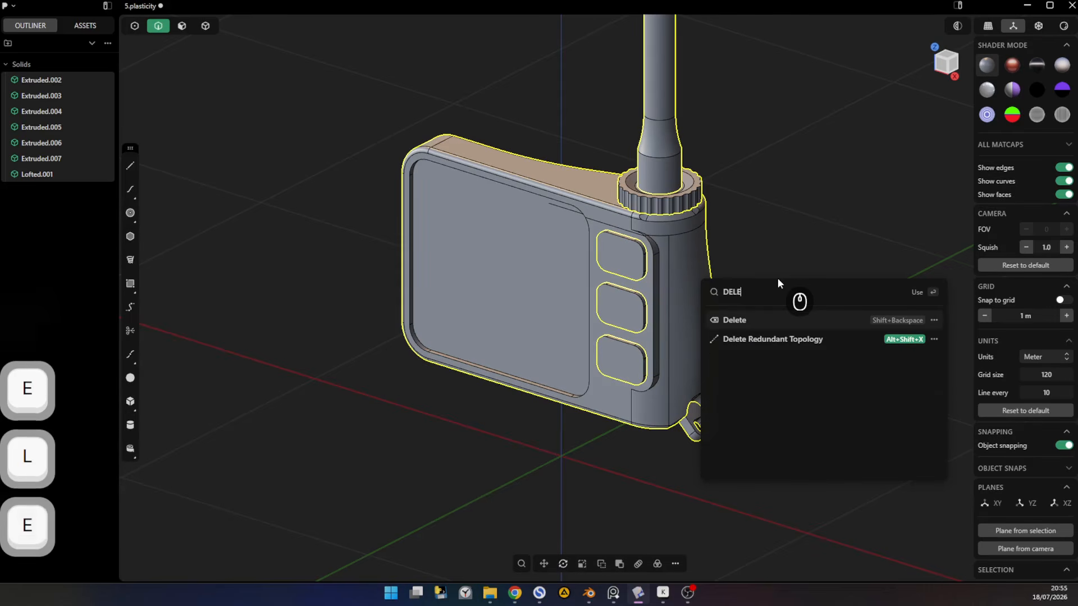
click(798, 339)
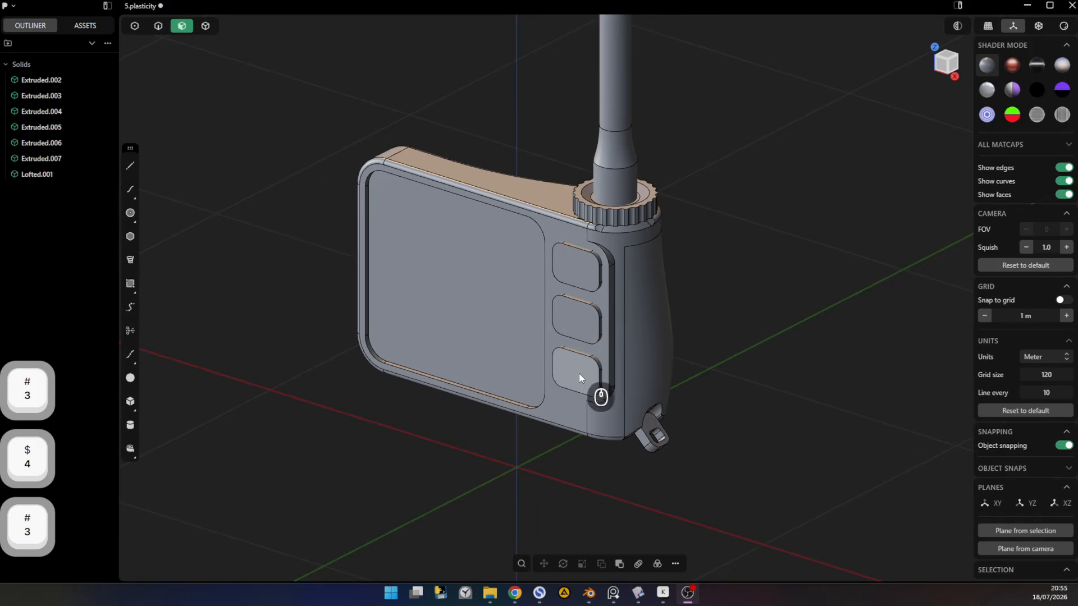
- Set a temporary construction plane on the uppermost button's front face and view it straight on
click(590, 274)
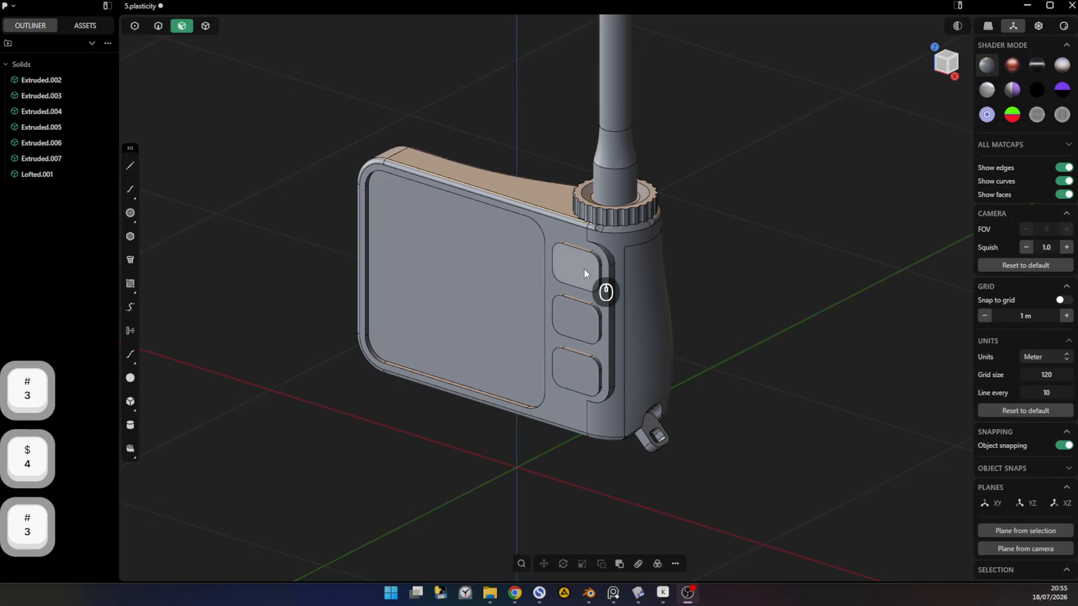
key(space)
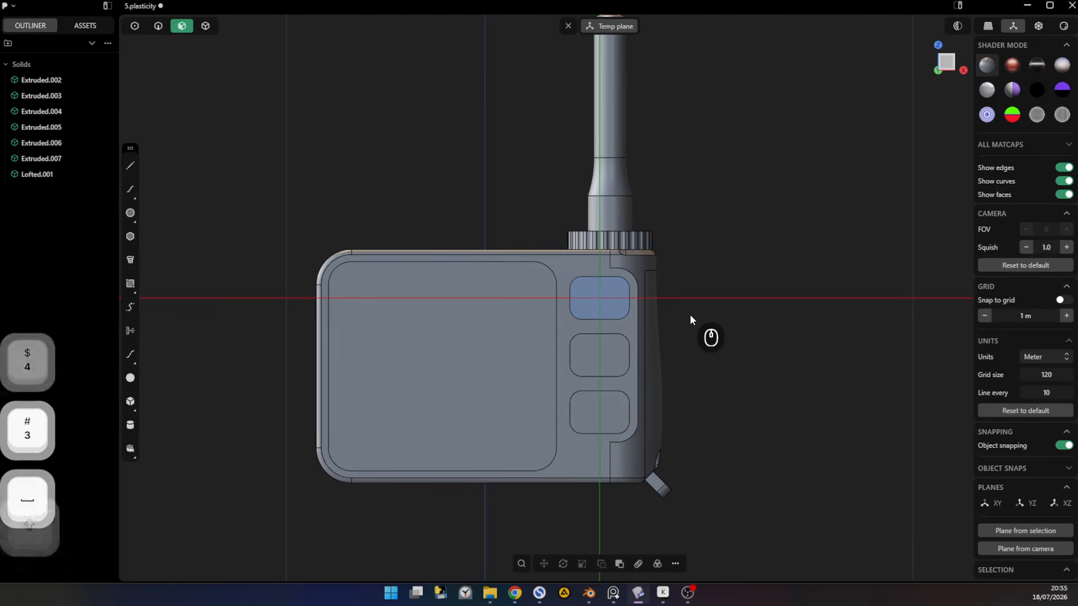
shift+scroll(660, 259, down, 2)
ctrl+scroll(732, 254, up, 3)
- Start a Text object on the button's plane and replace its default wording with ABC
text(f)
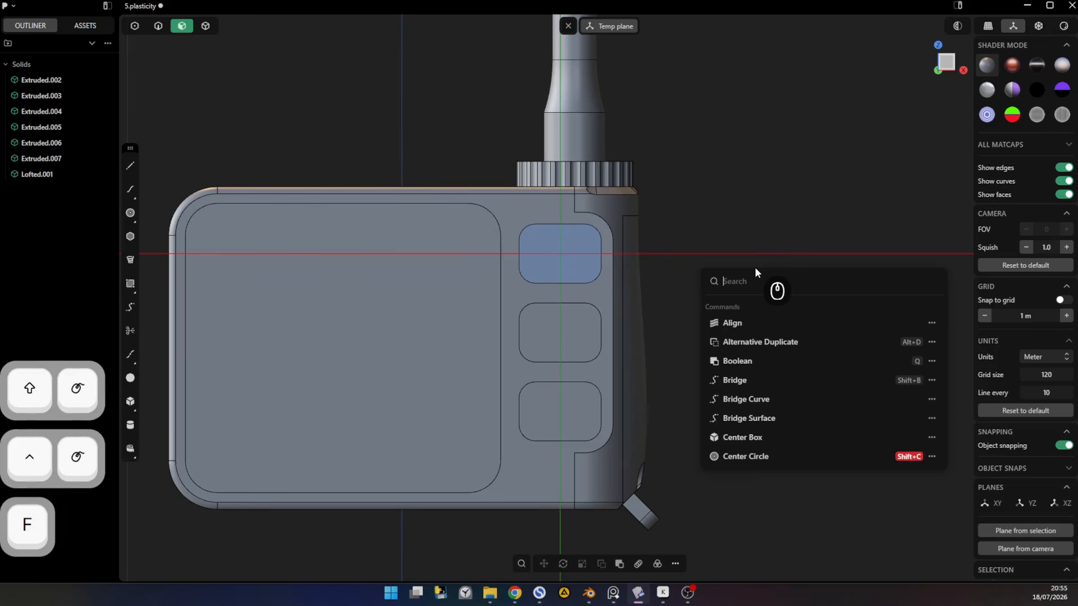
text(TEX)
click(761, 303)
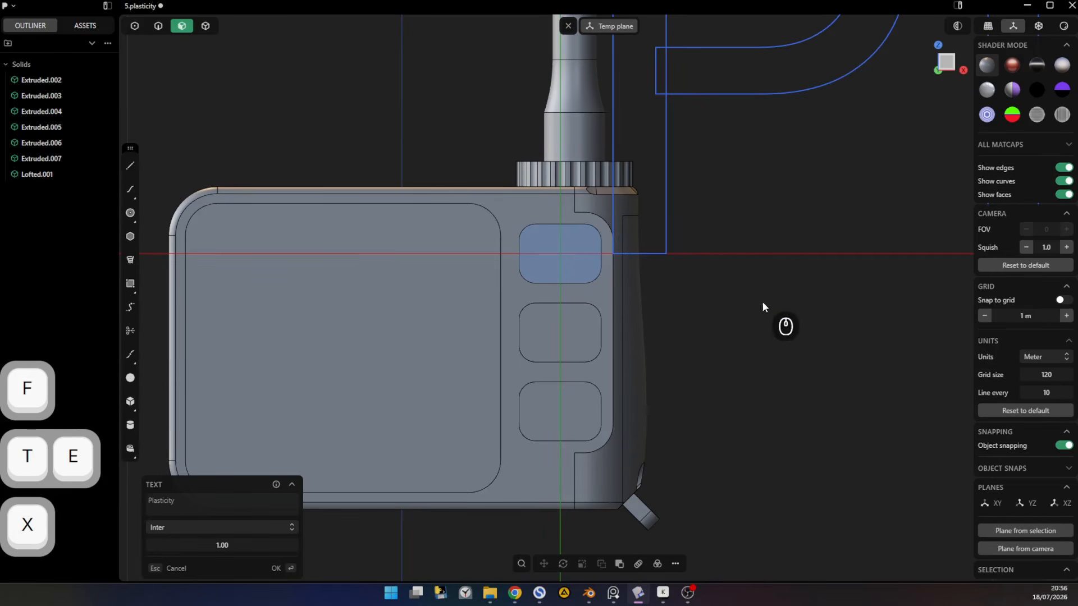
ctrl+scroll(686, 248, down, 3)
shift+scroll(542, 315, down, 2)
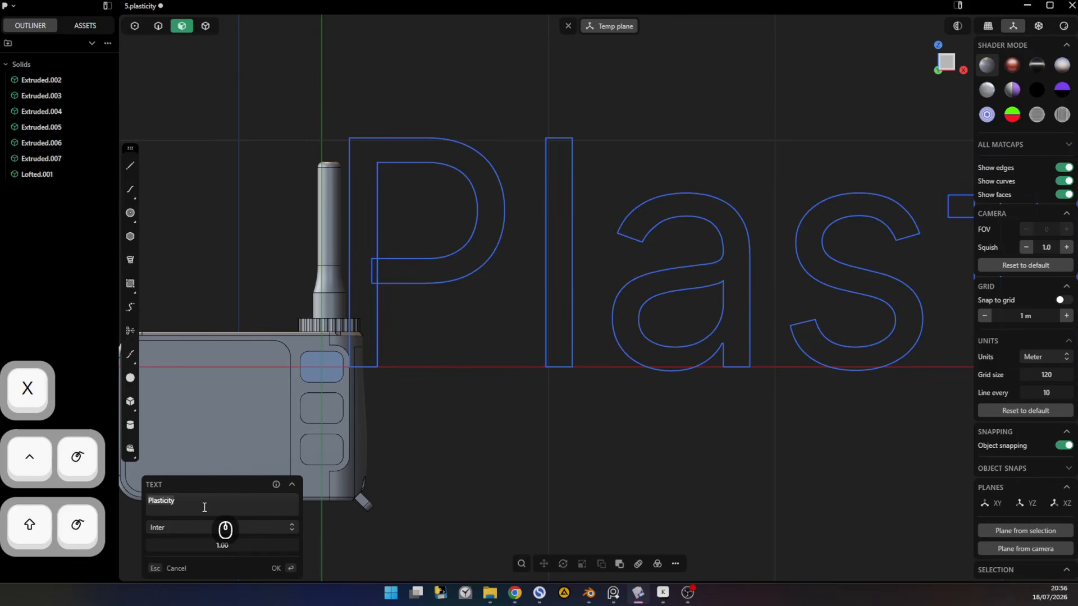
text(abc)
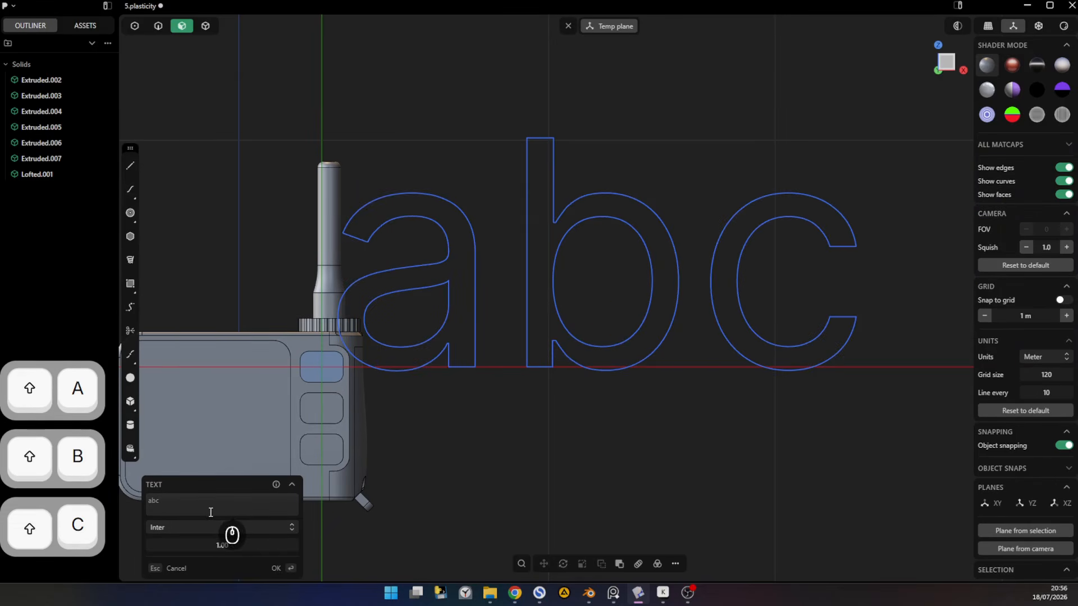
drag(211, 512, 127, 499)
text(ABV)
key(BackSpace)
text(C)
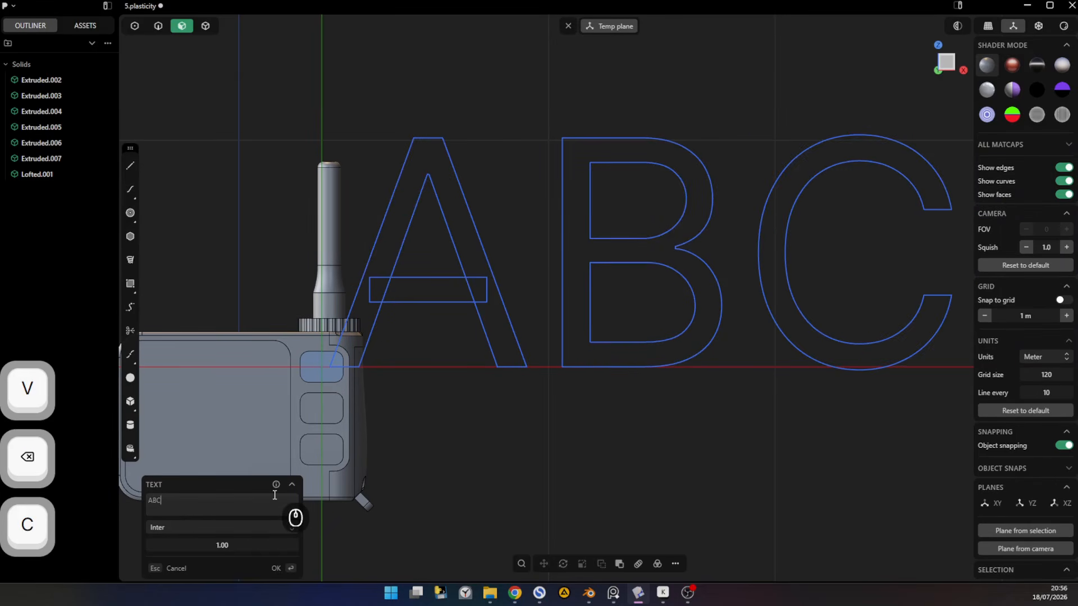
- Set the ABC text's font to Archivo Narrow and finish the text curves
click(256, 527)
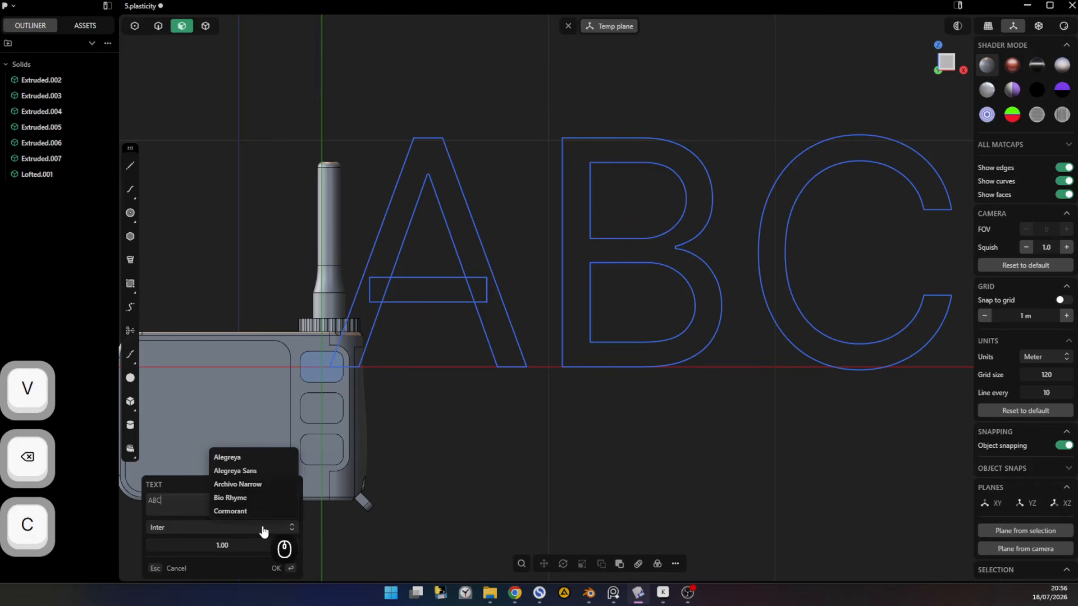
click(264, 498)
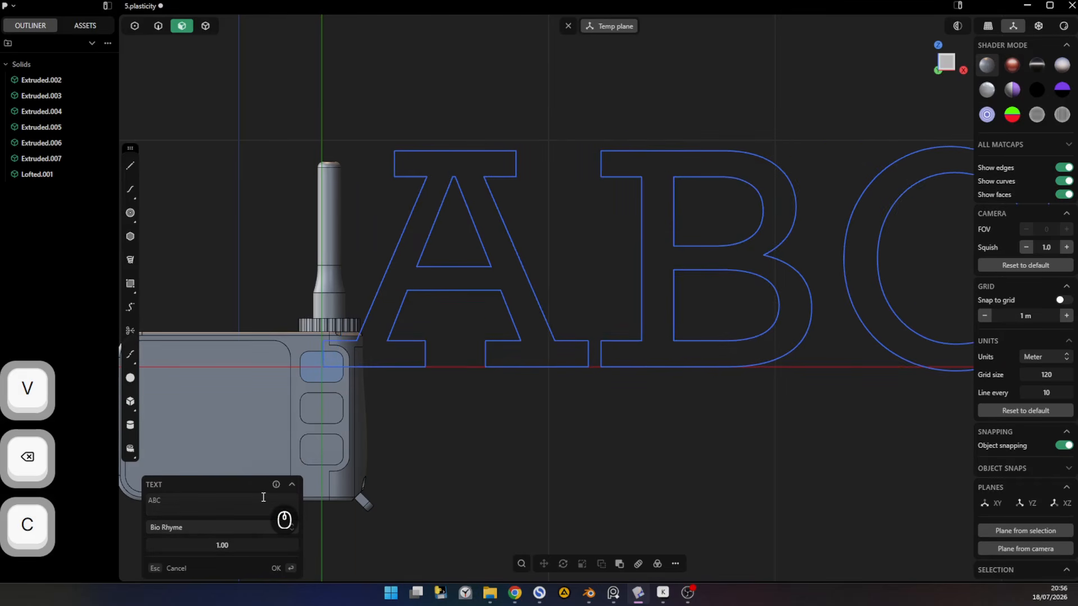
click(259, 528)
click(248, 511)
click(255, 529)
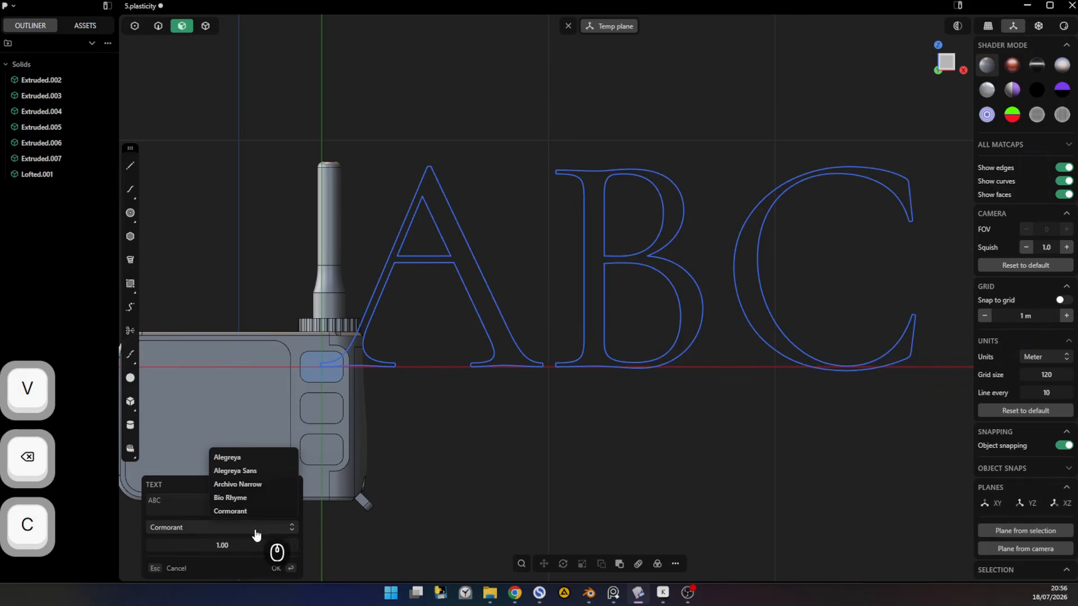
click(253, 486)
right_click(544, 443)
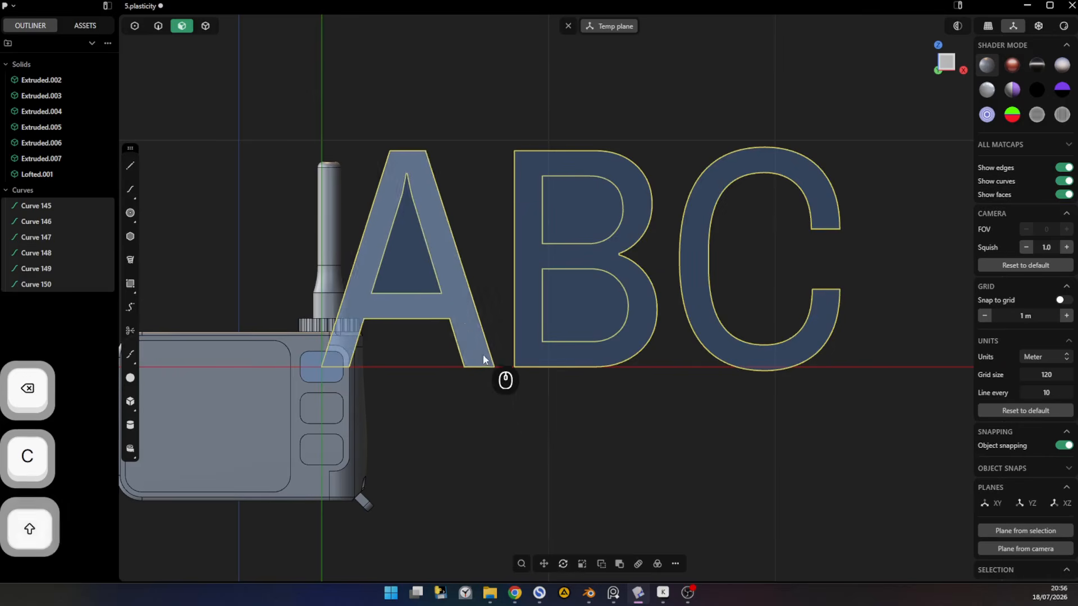
- Select the filled regions of the letters A, B and C and extrude them into solids
middle_drag(484, 358, 465, 288)
key(Escape)
key(3)
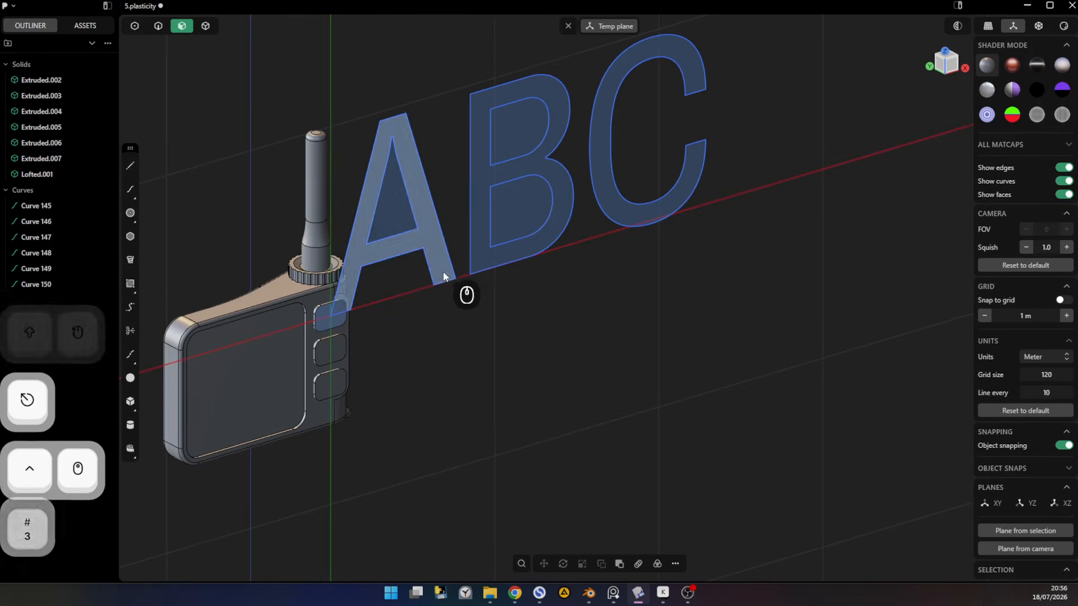
click(339, 312)
shift+click(353, 284)
shift+click(478, 260)
shift+click(649, 221)
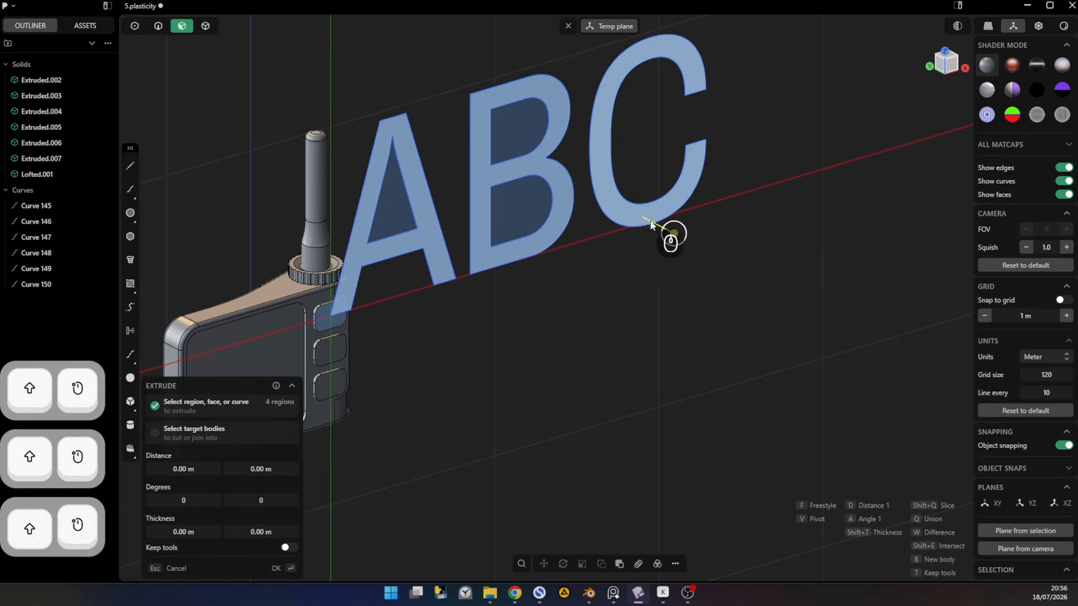
drag(672, 236, 713, 264)
right_click(741, 300)
- In the front view, scale the three extruded letters down uniformly and move them over the uppermost button
key(KP_1)
key(s)
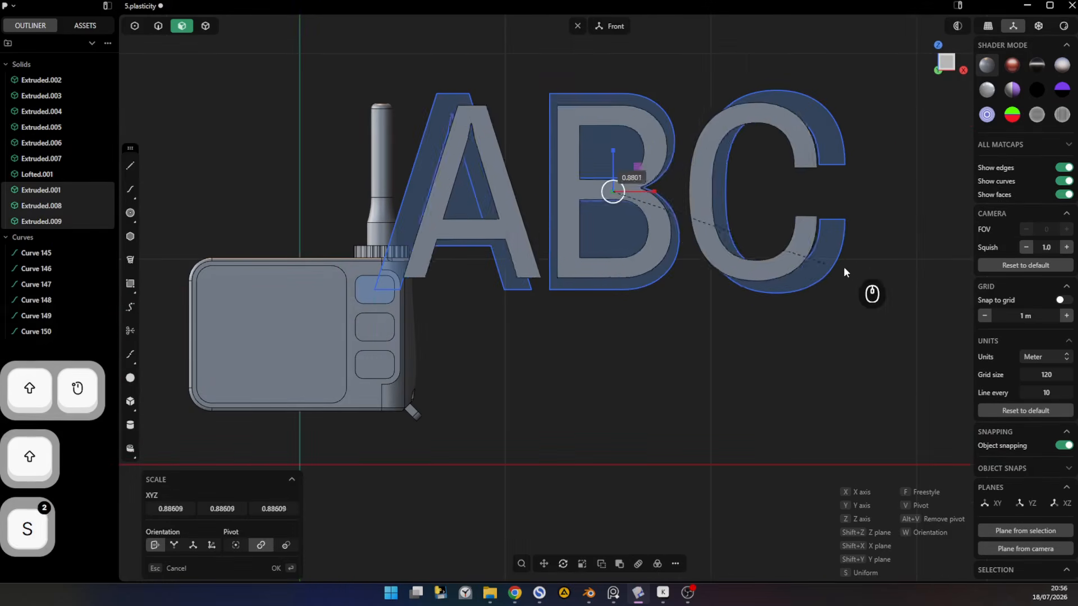
click(657, 197)
key(g)
key(g)
click(402, 287)
right_click(402, 287)
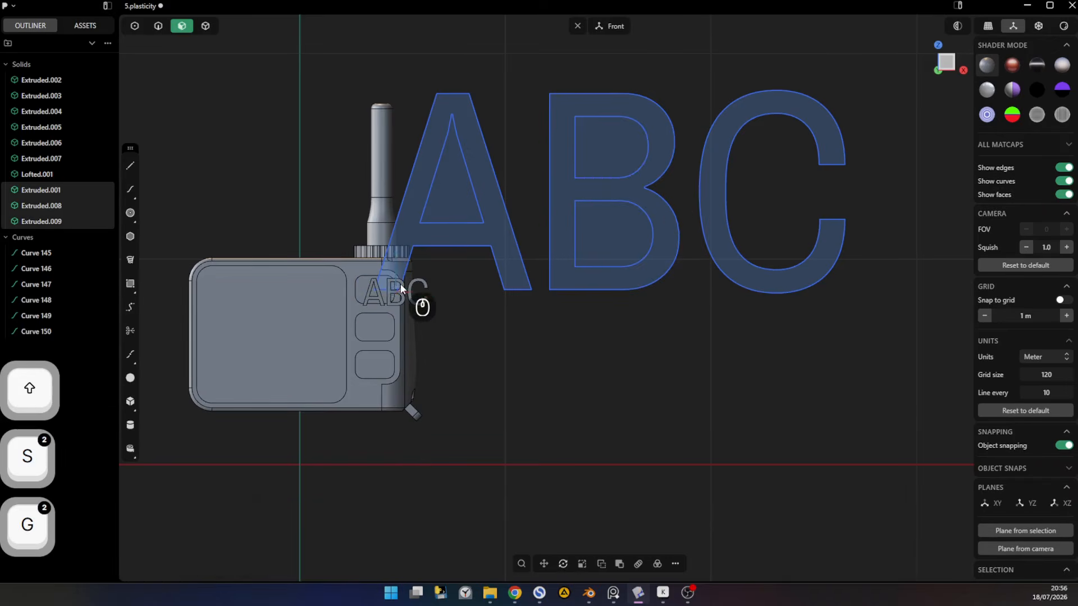
- Scale the letters down further to fit a button and position them with A centred on the uppermost button
ctrl+middle_drag(332, 290, 664, 295)
key(s)
key(s)
click(596, 299)
key(g)
key(g)
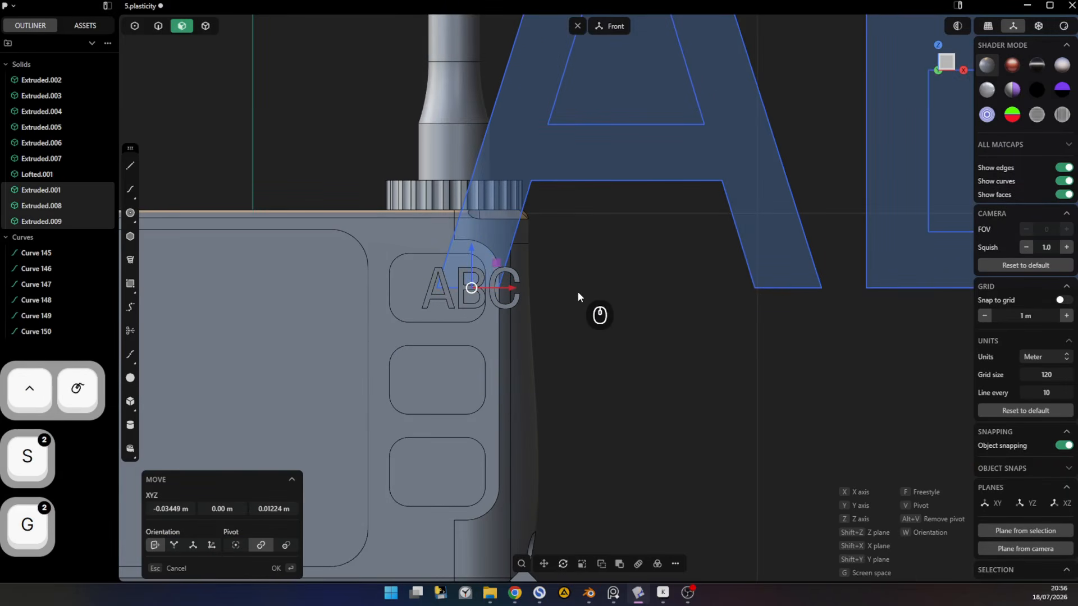
click(498, 307)
- Move the letter B solid onto the middle button and the letter C solid onto the lowest button
key(4)
click(482, 299)
key(g)
key(g)
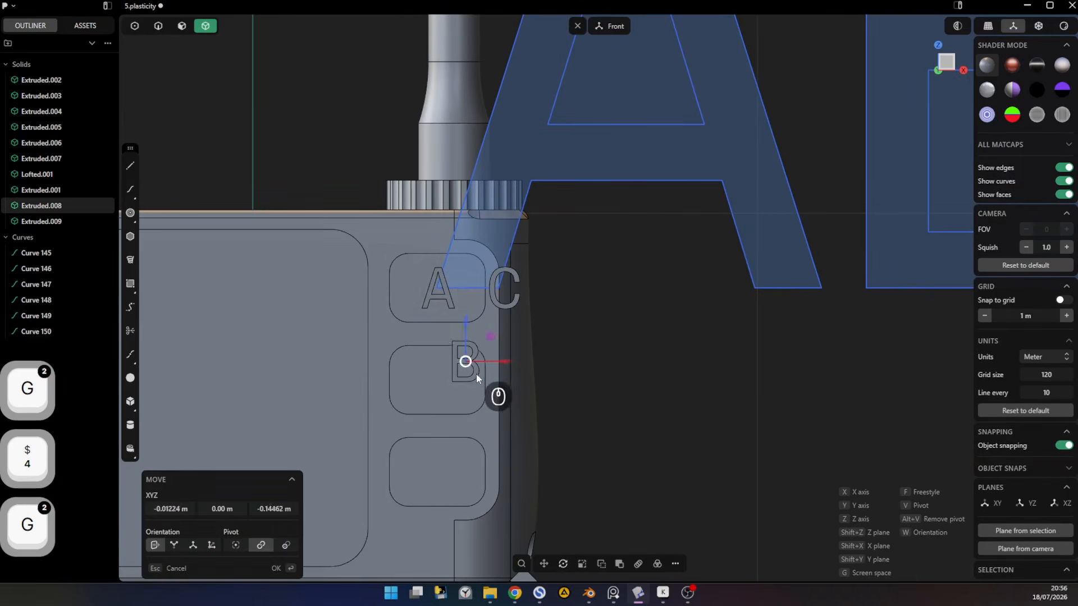
click(469, 395)
click(510, 308)
key(g)
key(g)
click(457, 500)
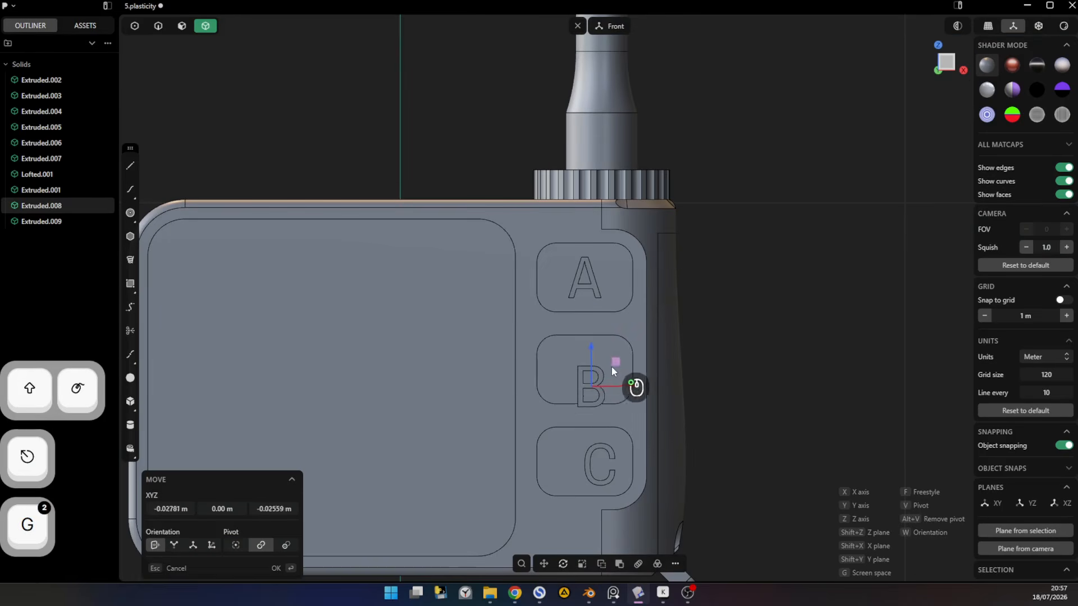
- Fine-tune the letters B and C so each sits centred on its button, in line with A
click(583, 377)
shift+middle_drag(622, 451, 591, 355)
click(577, 358)
key(g)
drag(591, 348, 554, 373)
right_click(553, 373)
- Move all three letter solids back along the Y axis until they intersect the buttons' front faces
middle_drag(553, 372, 637, 292)
key(g)
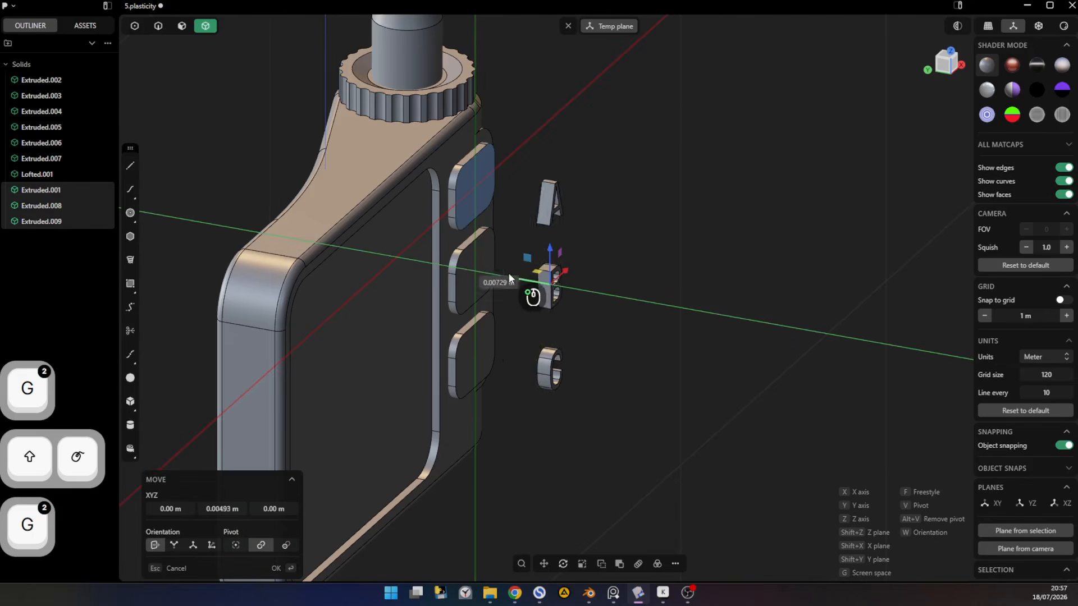
click(440, 270)
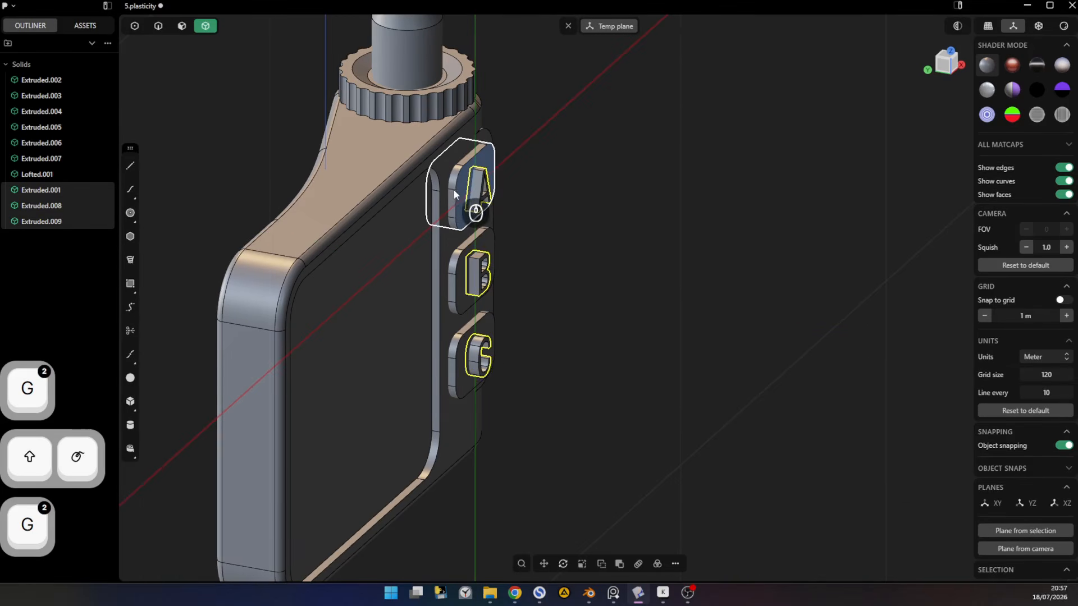
- Subtract the letter A solid from the uppermost button with a Boolean
click(460, 190)
shift+click(471, 194)
key(q)
click(471, 194)
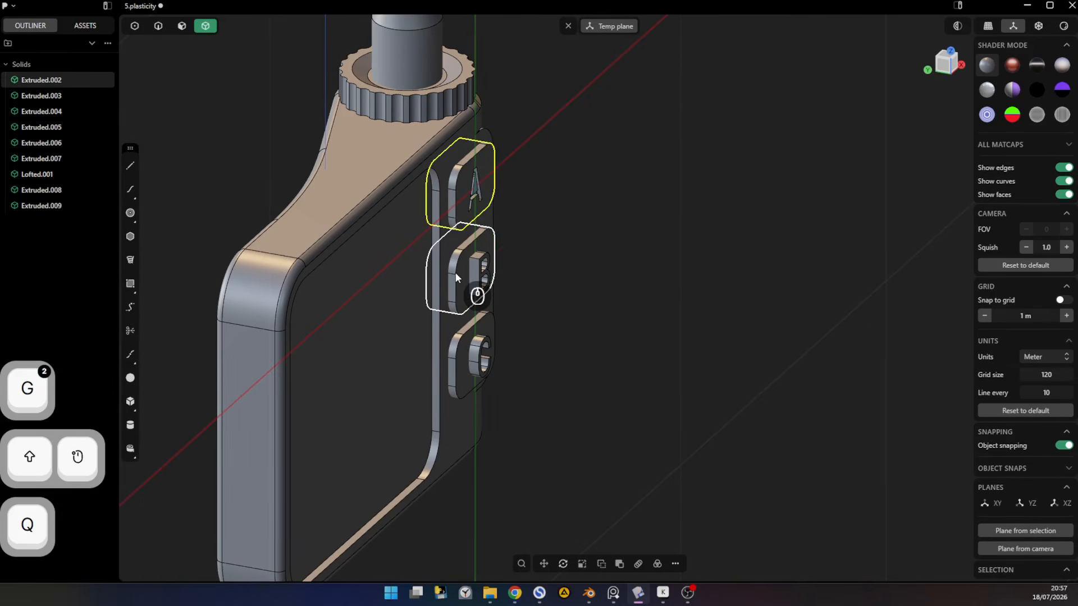
- Subtract the letter B solid from the middle button with a Boolean
click(456, 272)
shift+click(473, 267)
key(q)
right_click(472, 267)
- Subtract the letter C solid from the lowest button with a Boolean
click(463, 348)
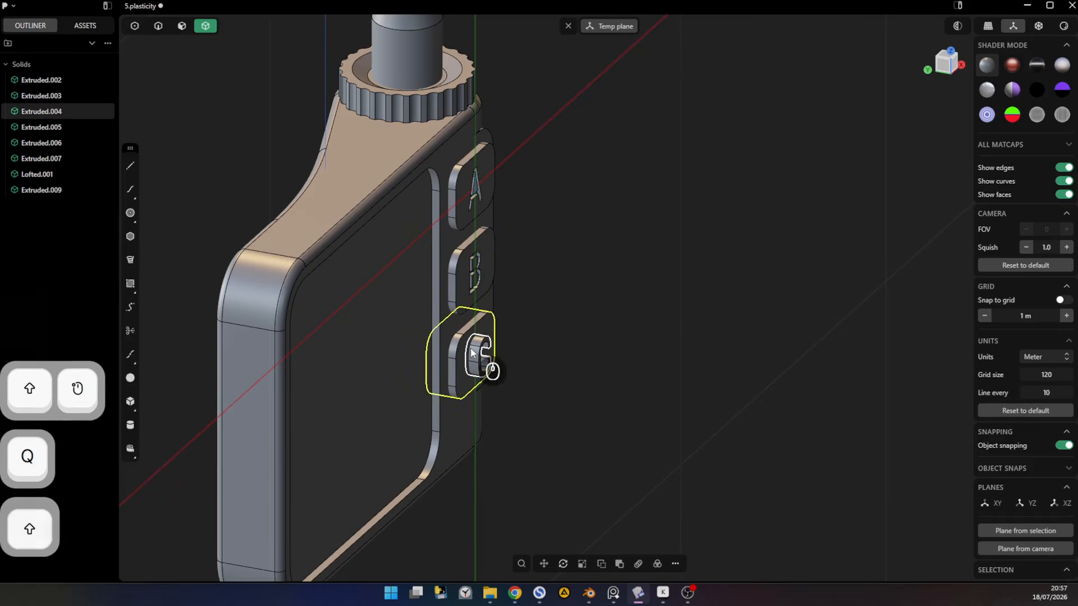
shift+click(477, 353)
key(q)
right_click(548, 330)
- Clear the temporary construction plane and frame the whole device
middle_drag(549, 330, 388, 322)
key(shift+space)
ctrl+middle_drag(778, 355, 725, 292)
shift+middle_drag(725, 292, 698, 325)
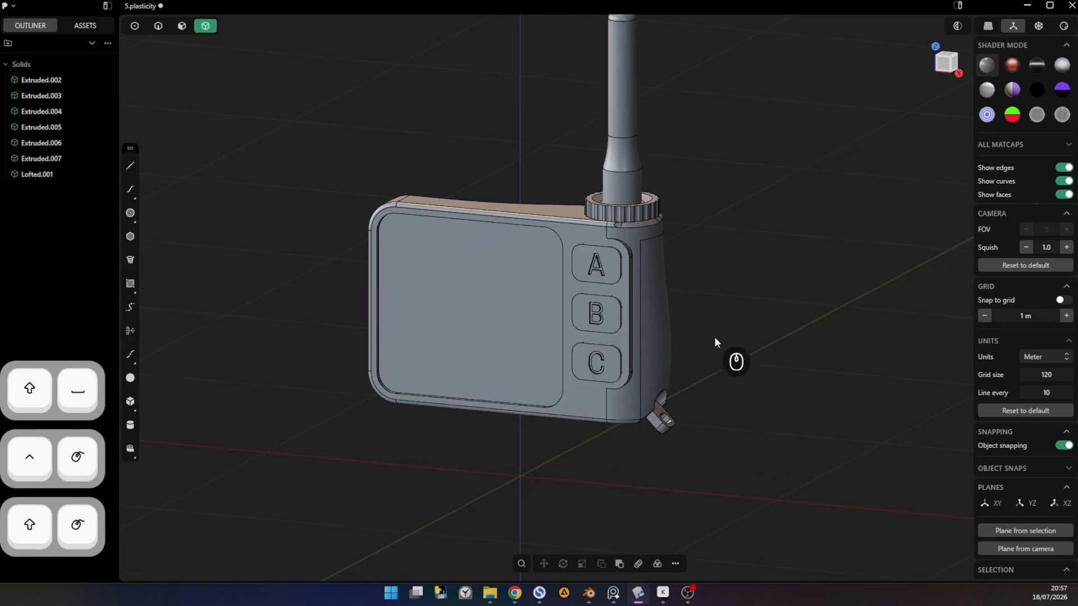
shift+middle_drag(744, 267, 752, 245)
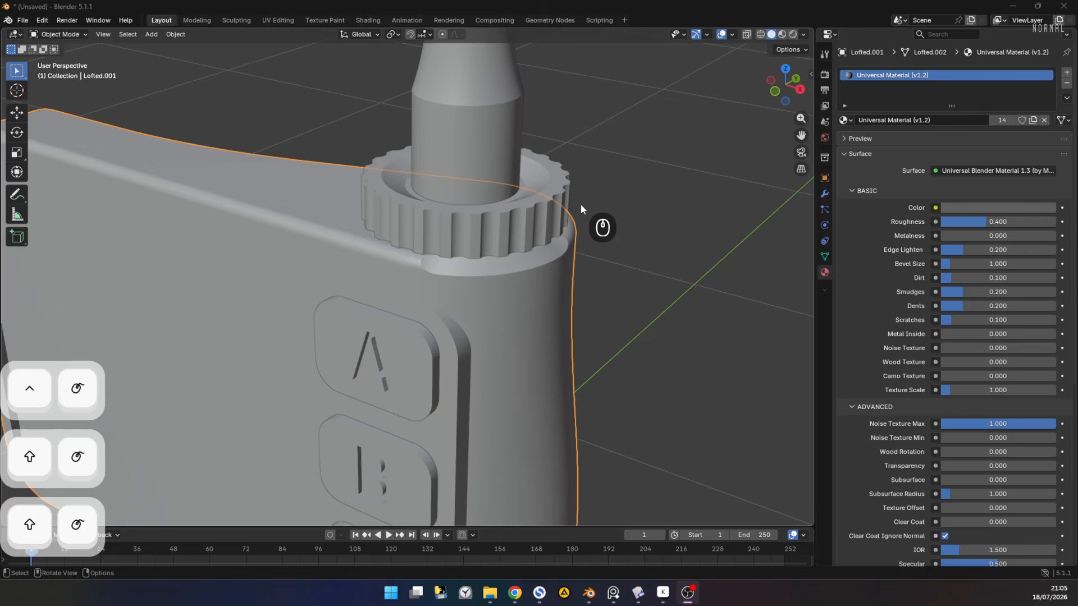
- In Blender, show rendered shading, set the material's Dirt to 1.000, Bevel Size to 2.394 and Scratches to 1.000, and raise Metal Inside
click(793, 34)
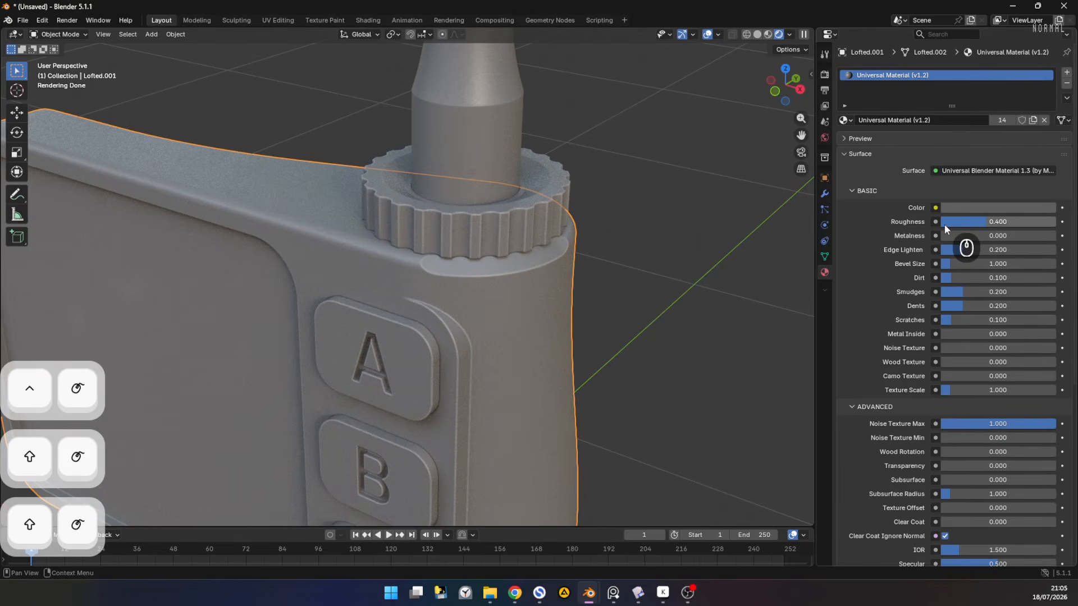
drag(950, 277, 1041, 282)
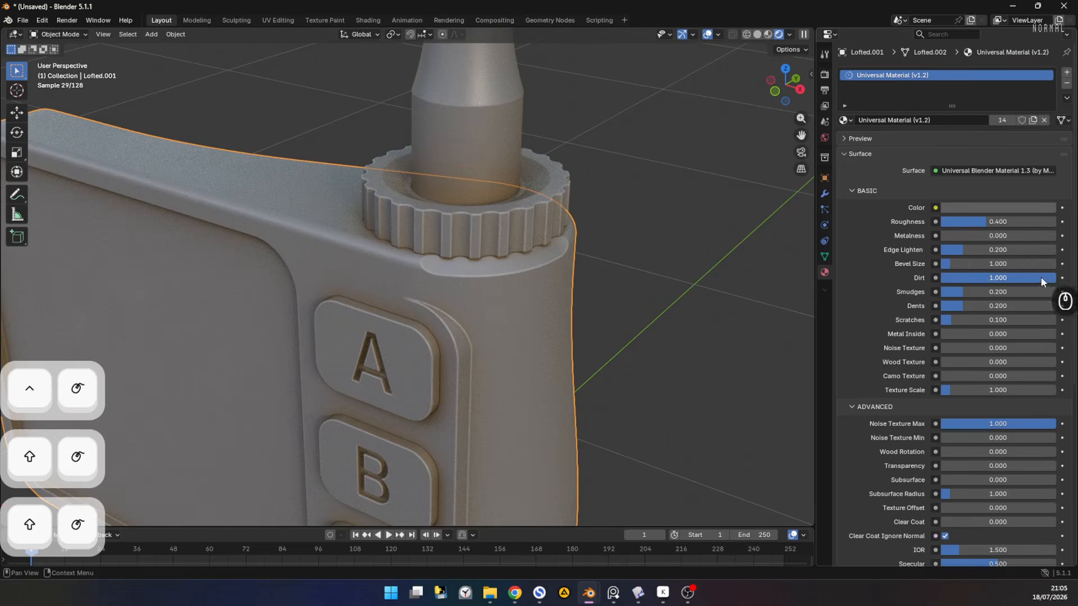
drag(961, 263, 990, 264)
drag(961, 320, 1055, 320)
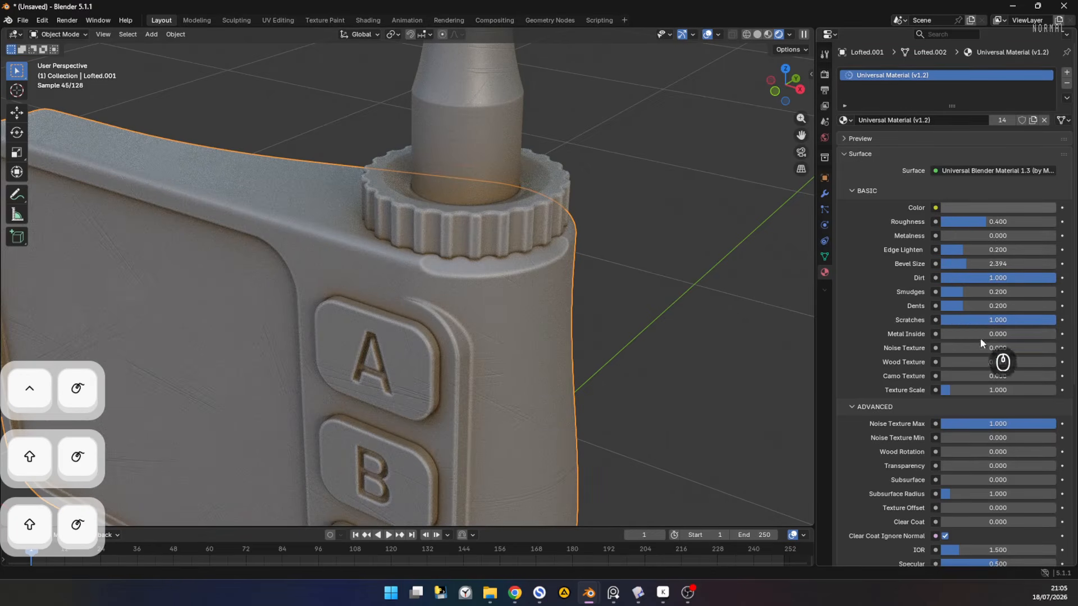
drag(981, 336, 1056, 361)
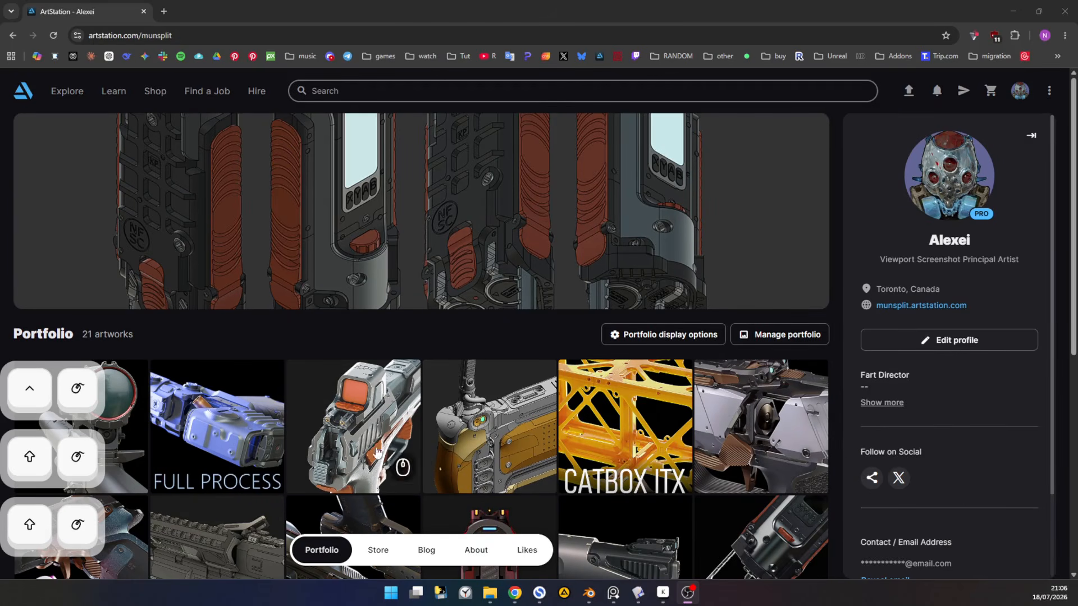
- On the artist's ArtStation page, open the store's Universal Blender Material (No UV) product and read through its description
click(375, 550)
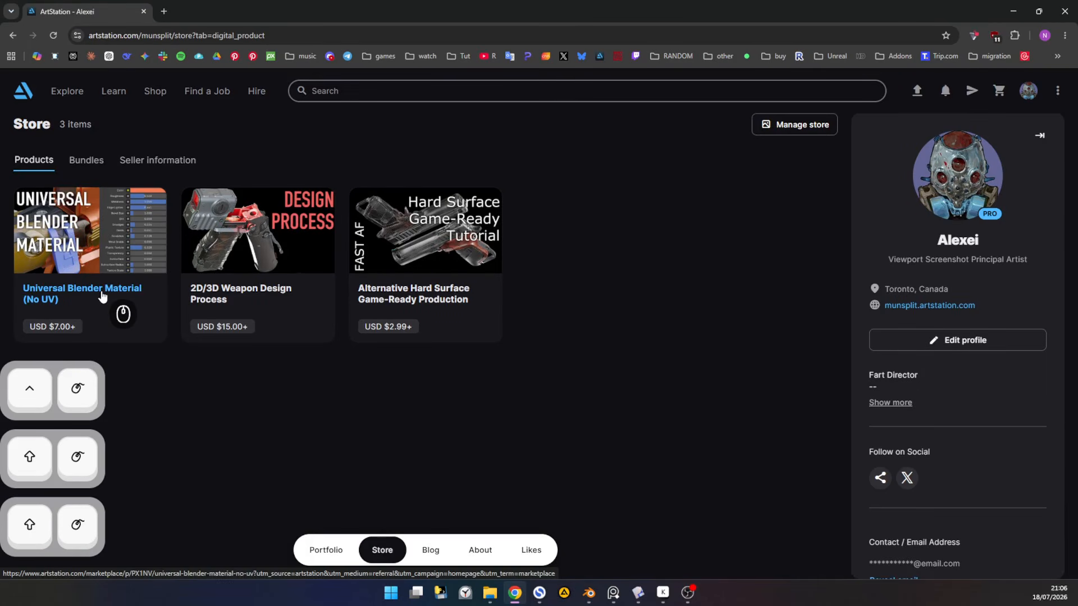
middle_click(103, 296)
click(204, 12)
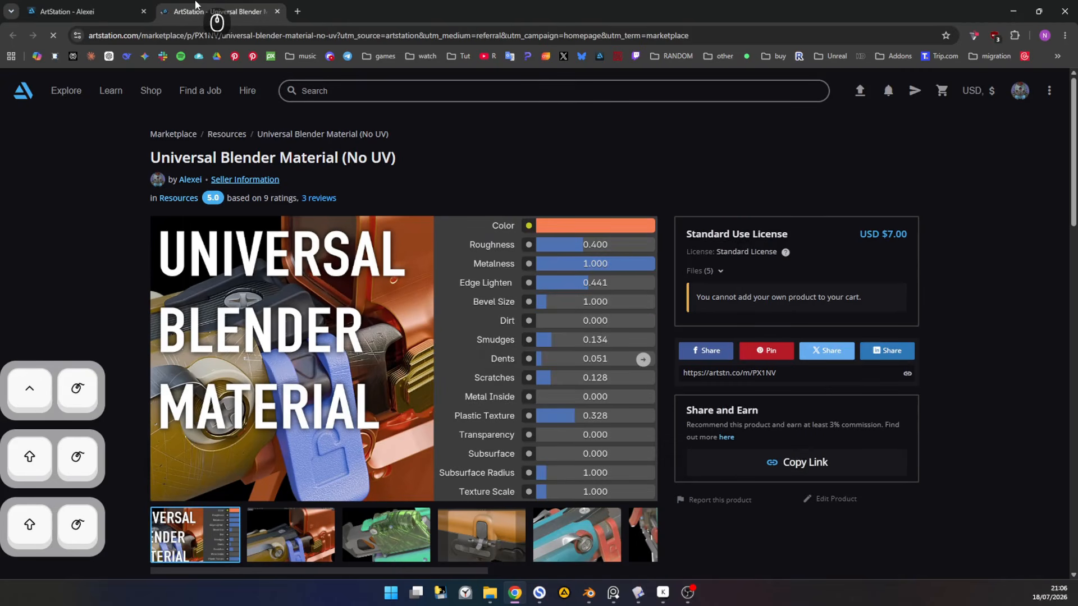
scroll(673, 387, down, 10)
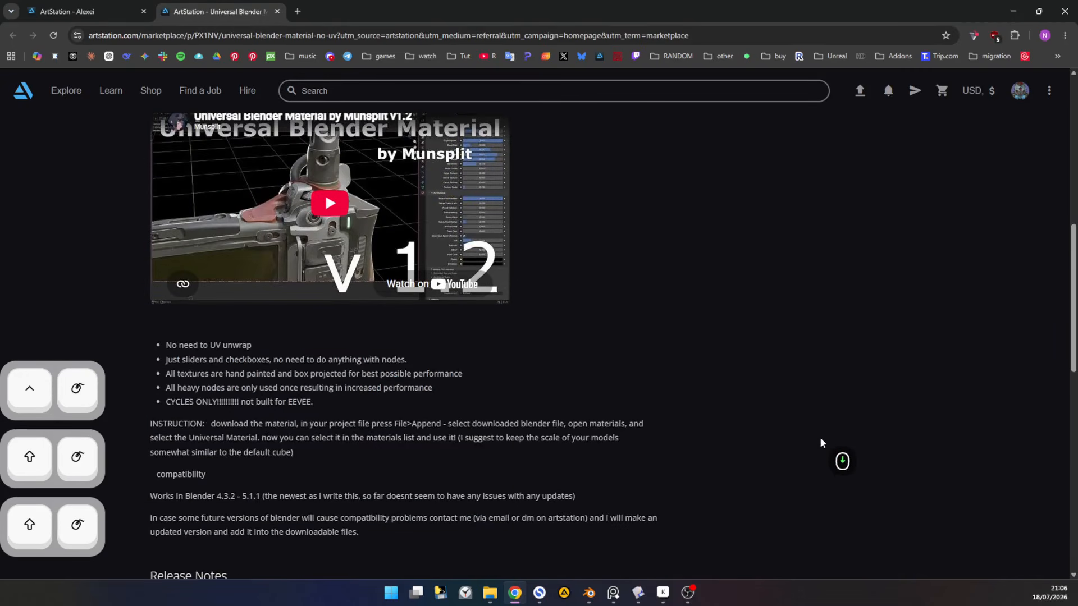
scroll(820, 442, up, 7)
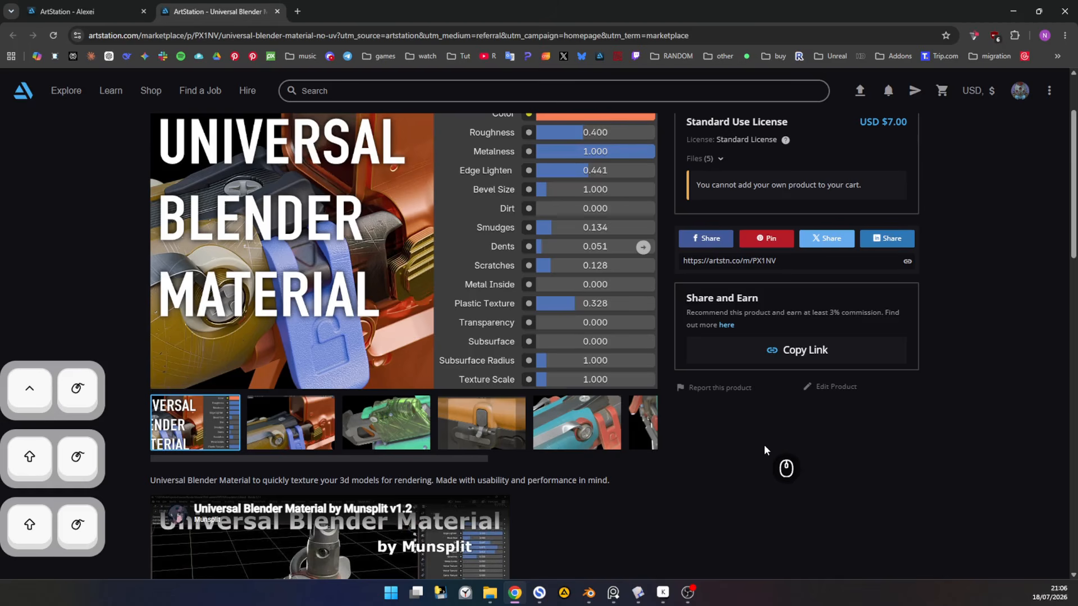
- Open the 2D/3D Weapon Design Process product from the store and look through its preview images
click(93, 7)
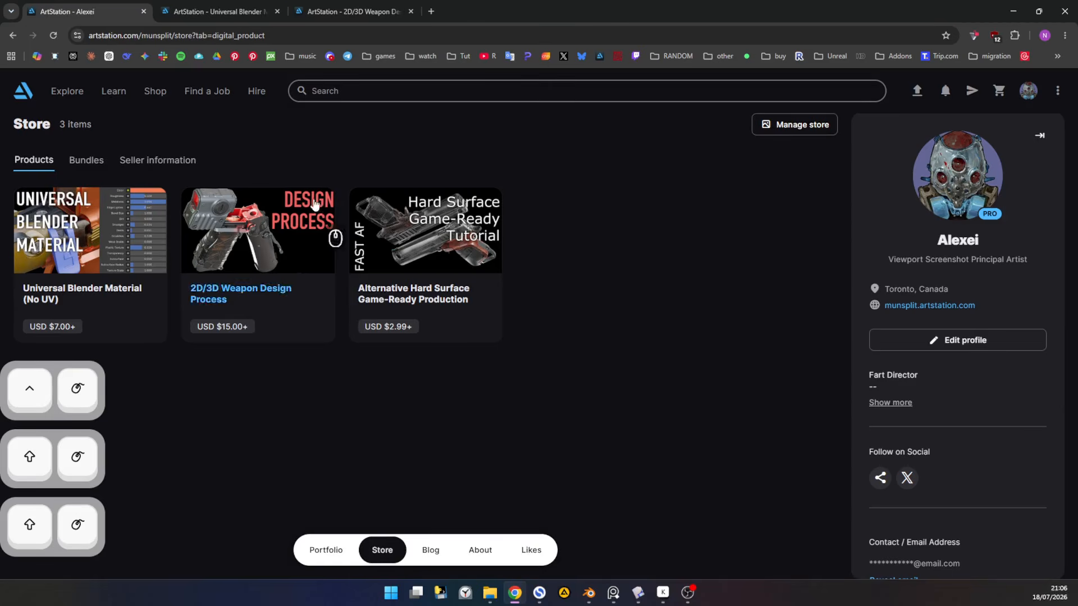
click(337, 11)
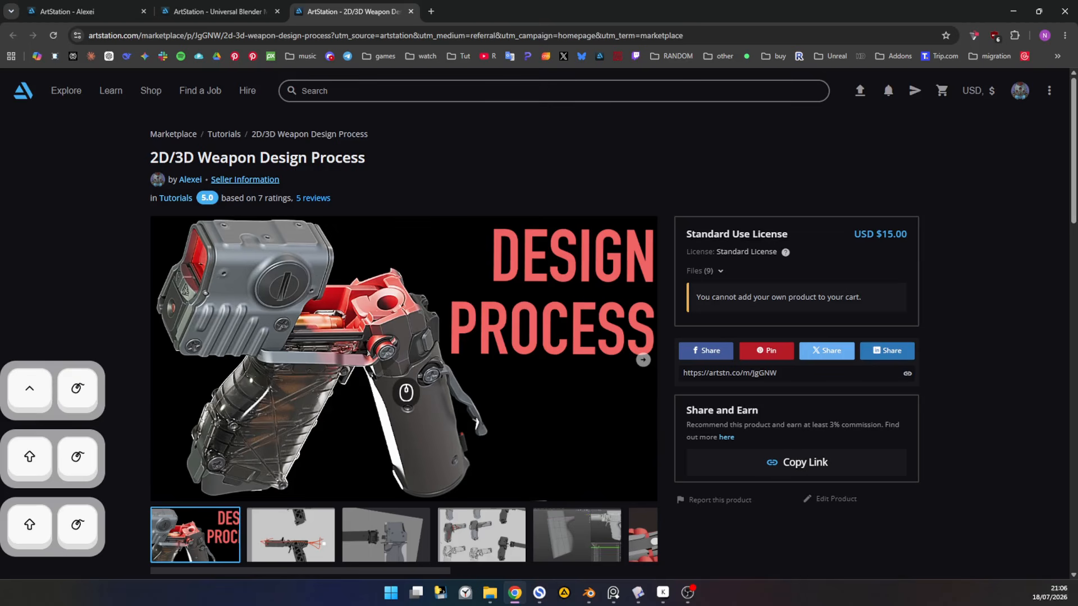
click(315, 545)
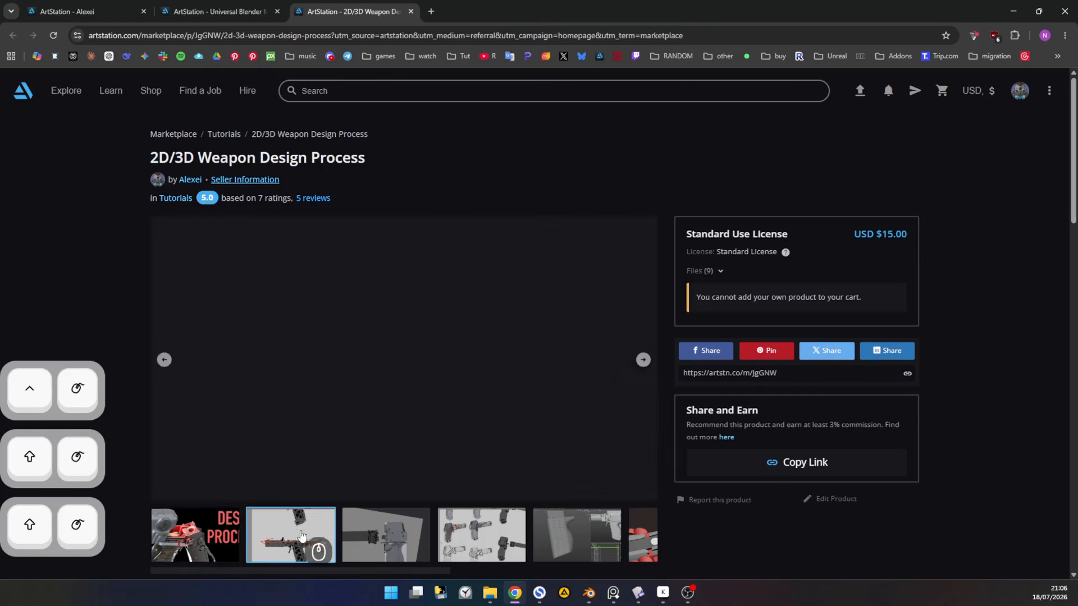
click(397, 546)
click(477, 548)
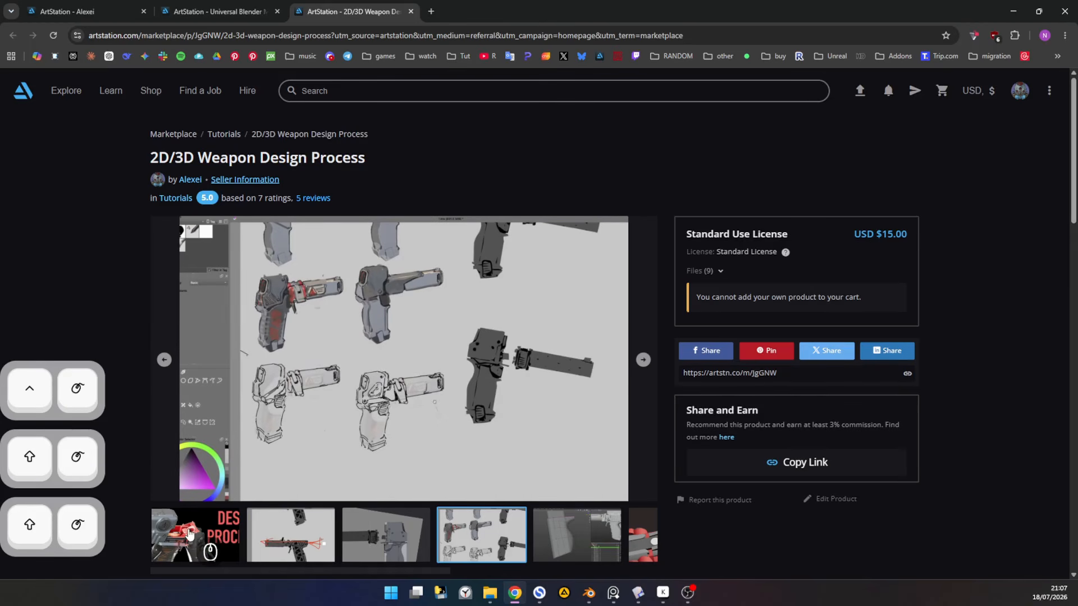
click(209, 549)
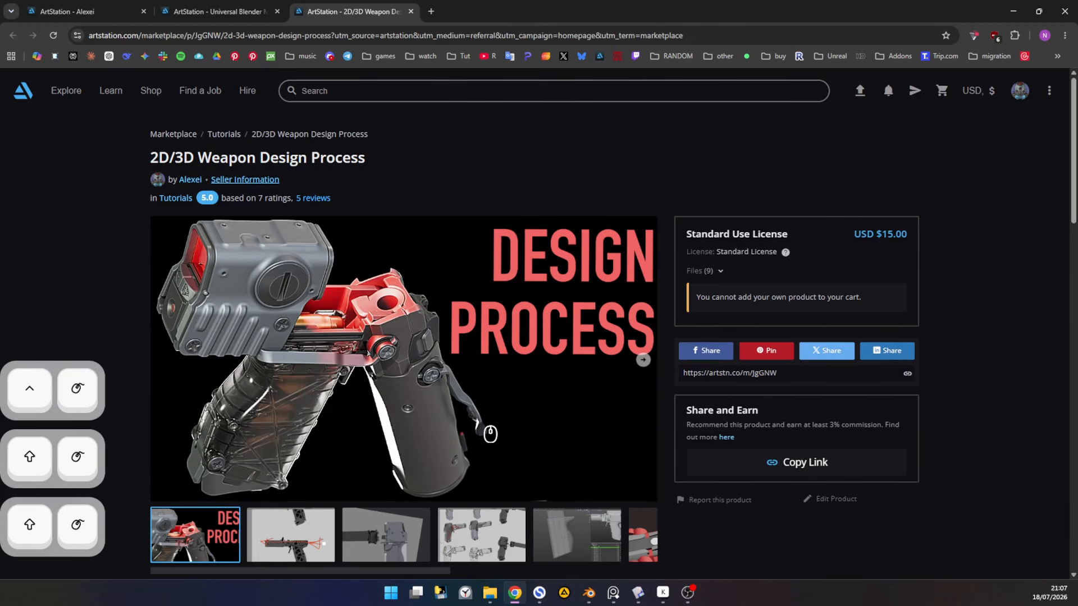